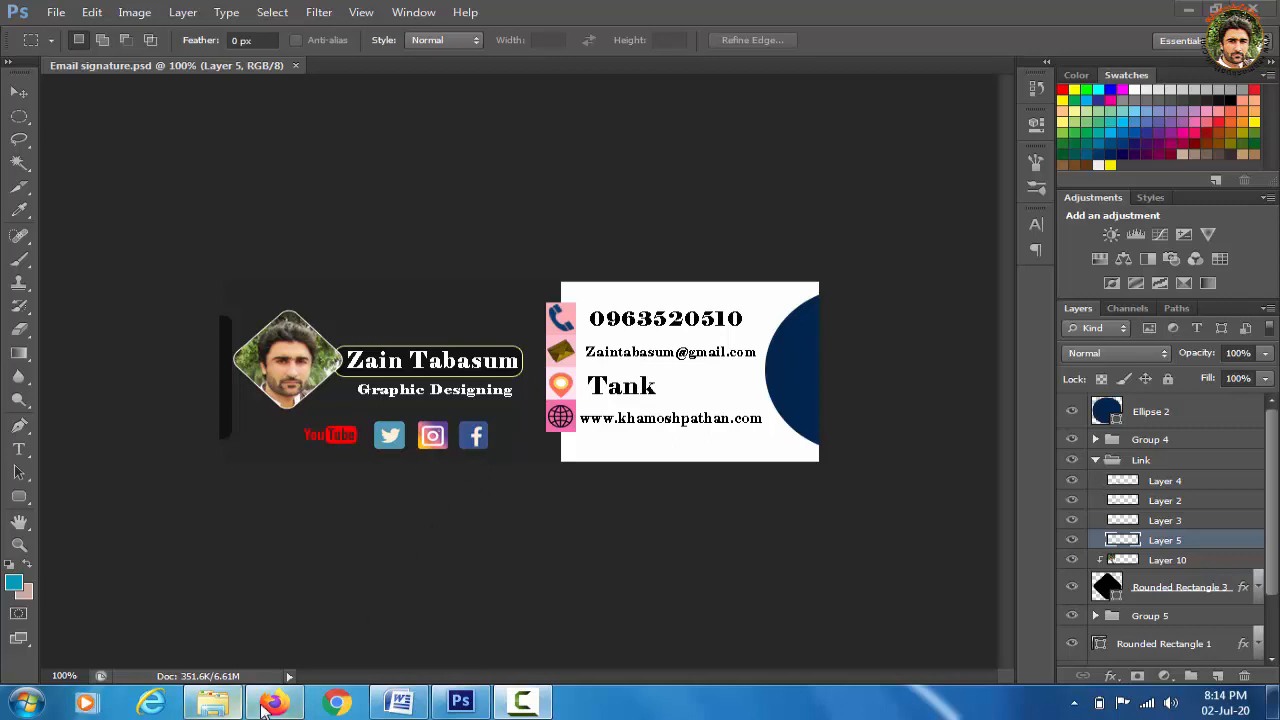
Bring the signature page forward and test its Facebook and Instagram links
{"action": "left_click", "coordinate": [270, 704]}
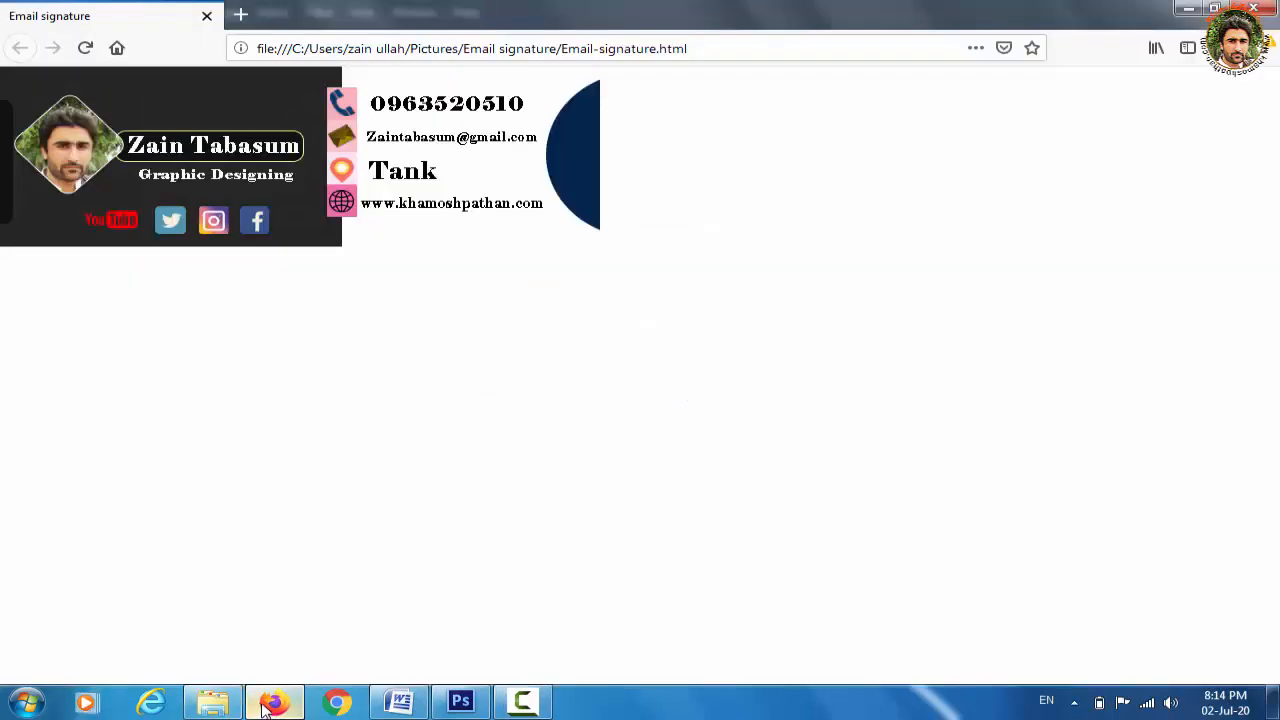
{"action": "left_click", "coordinate": [256, 226]}
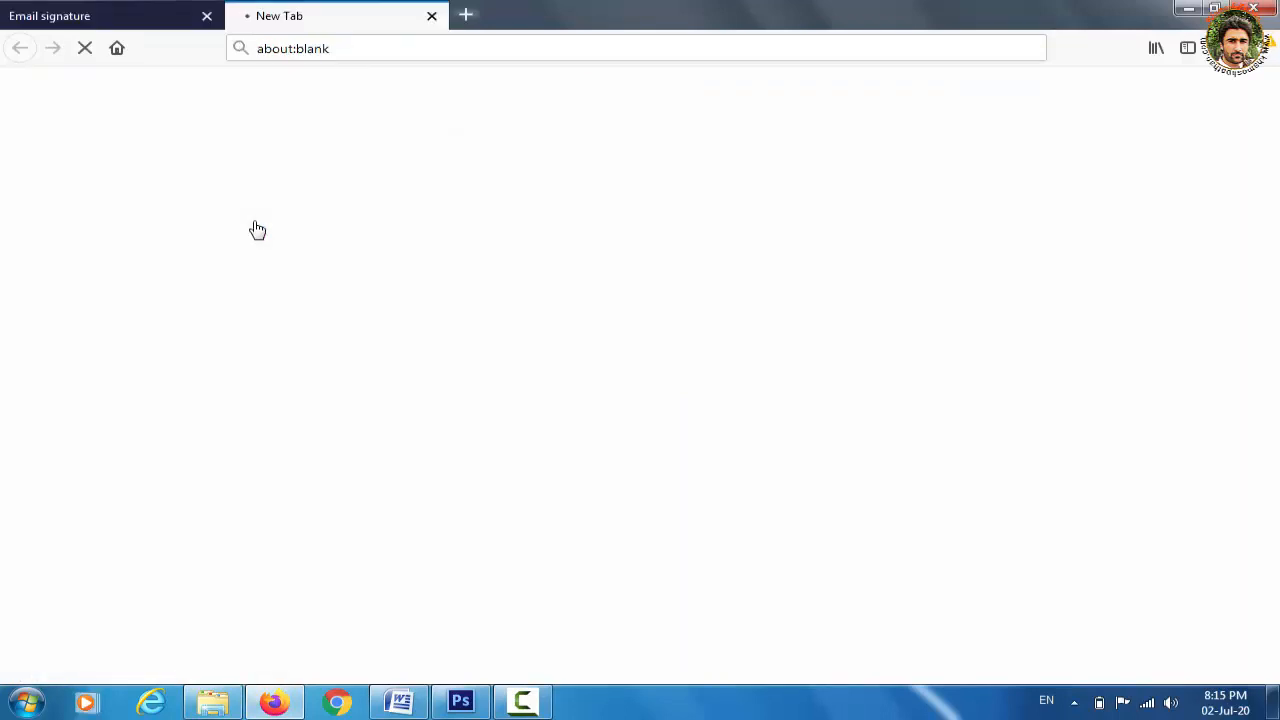
{"action": "left_click", "coordinate": [157, 27]}
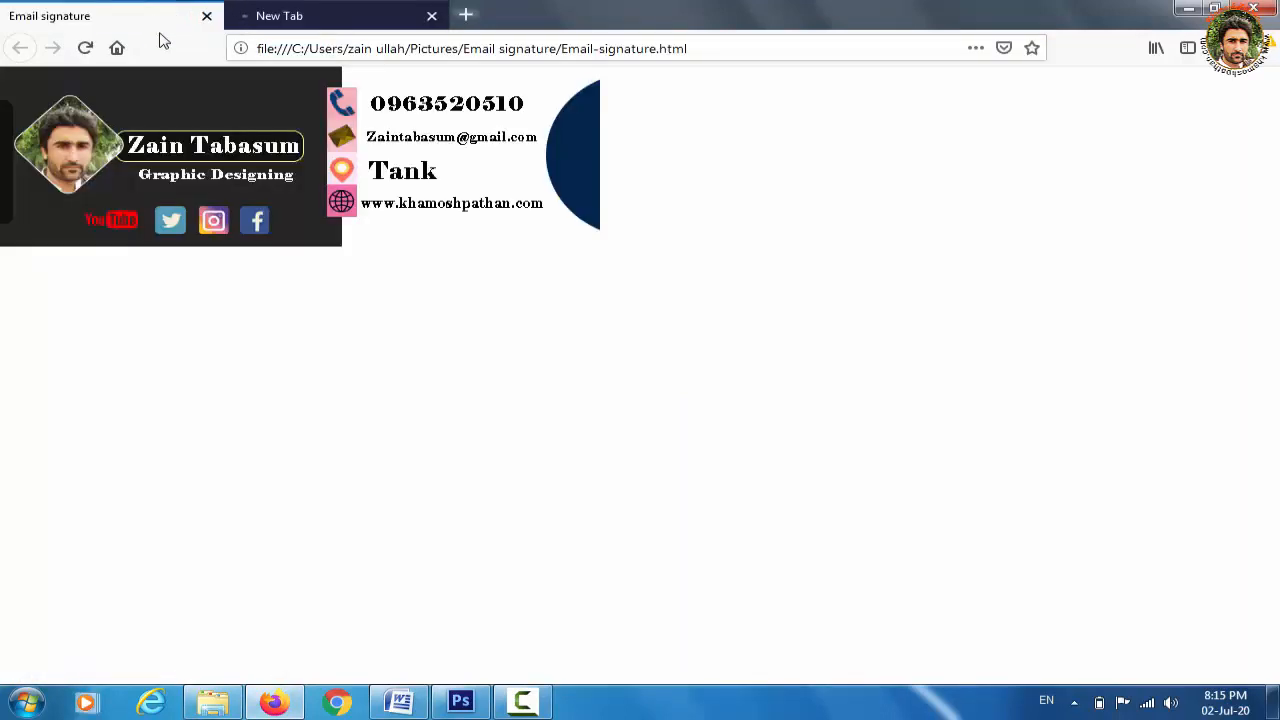
{"action": "left_click", "coordinate": [216, 226]}
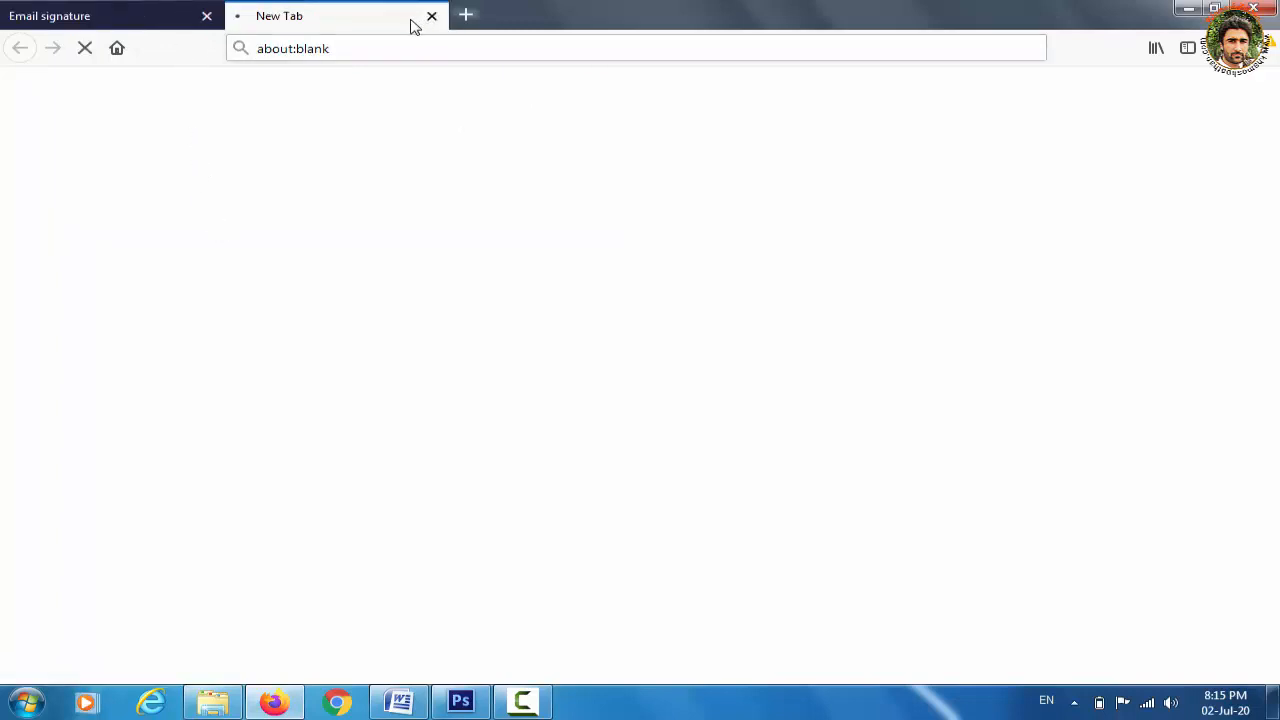
{"action": "left_click", "coordinate": [135, 20]}
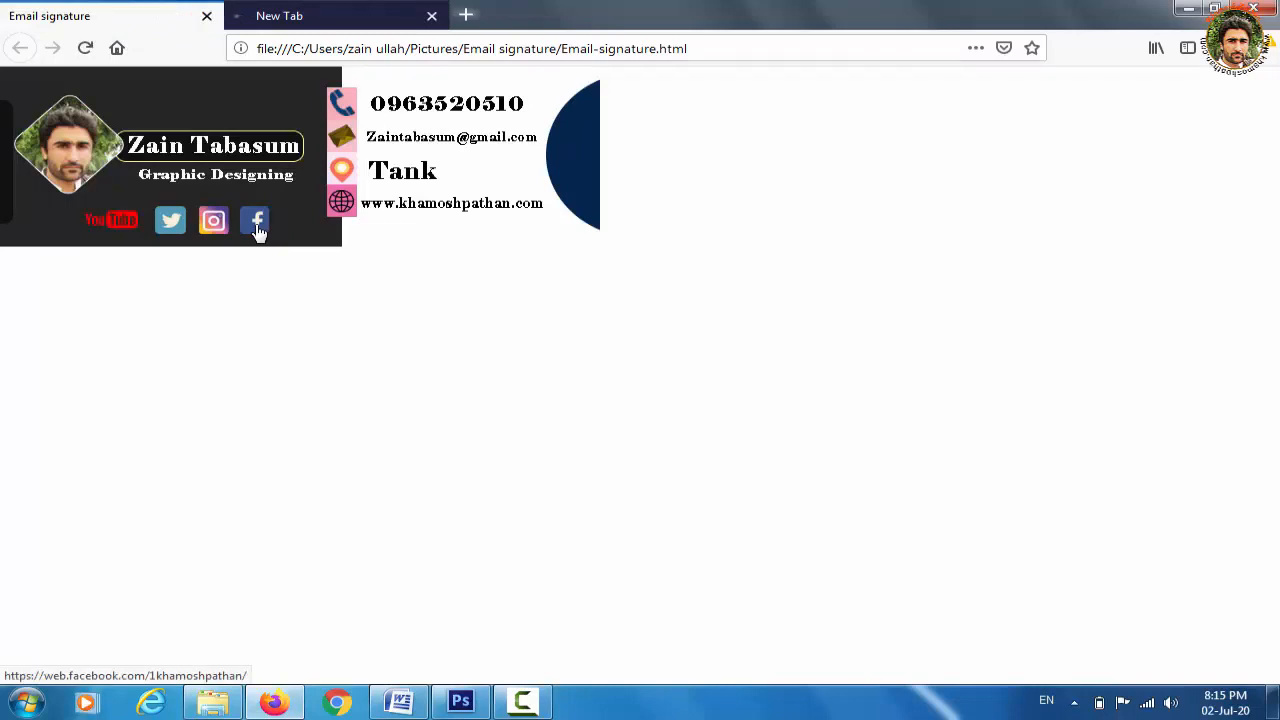
Open the Facebook, Twitter and YouTube icon links each in a new tab
{"action": "right_click", "coordinate": [258, 232]}
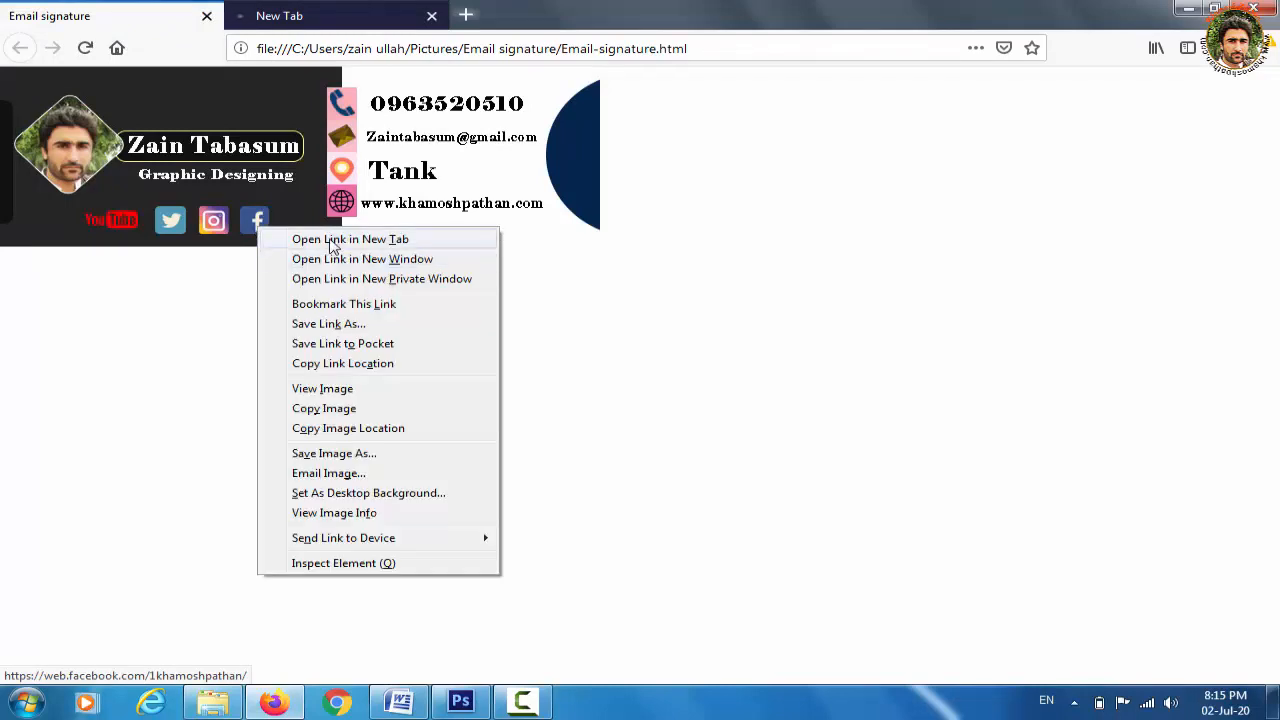
{"action": "left_click", "coordinate": [333, 241]}
{"action": "right_click", "coordinate": [175, 229]}
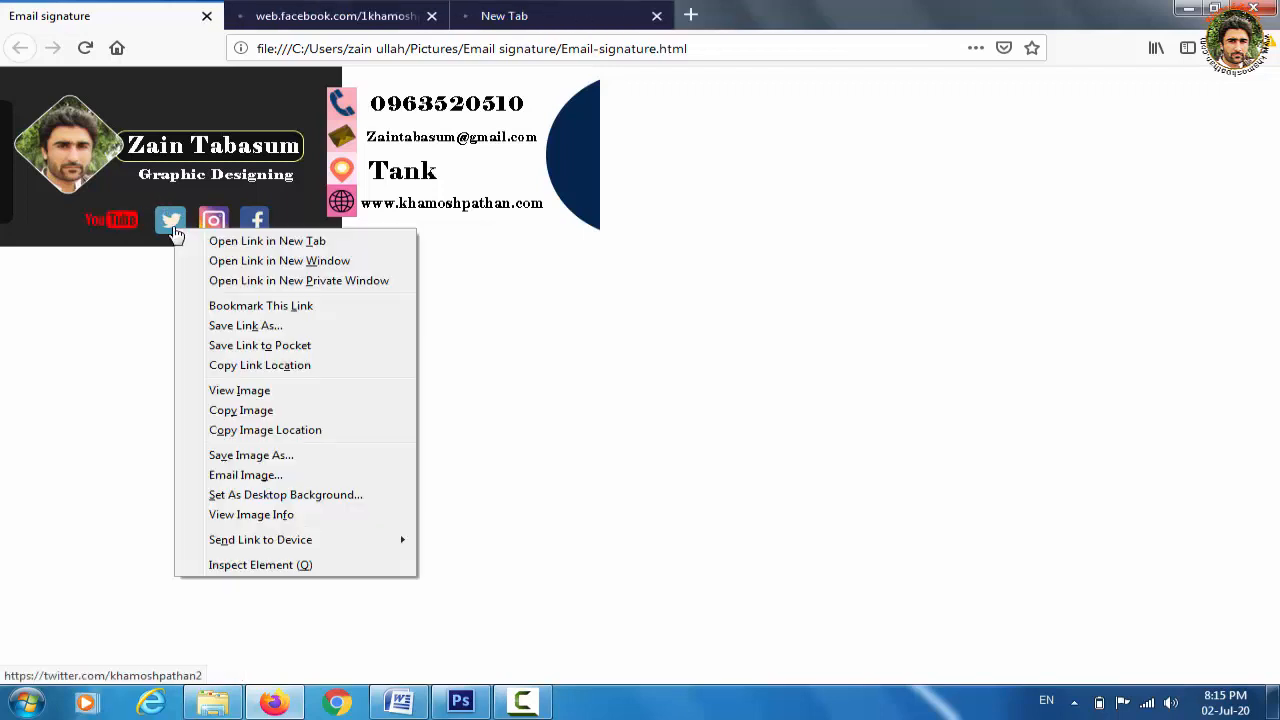
{"action": "left_click", "coordinate": [228, 244]}
{"action": "right_click", "coordinate": [114, 216]}
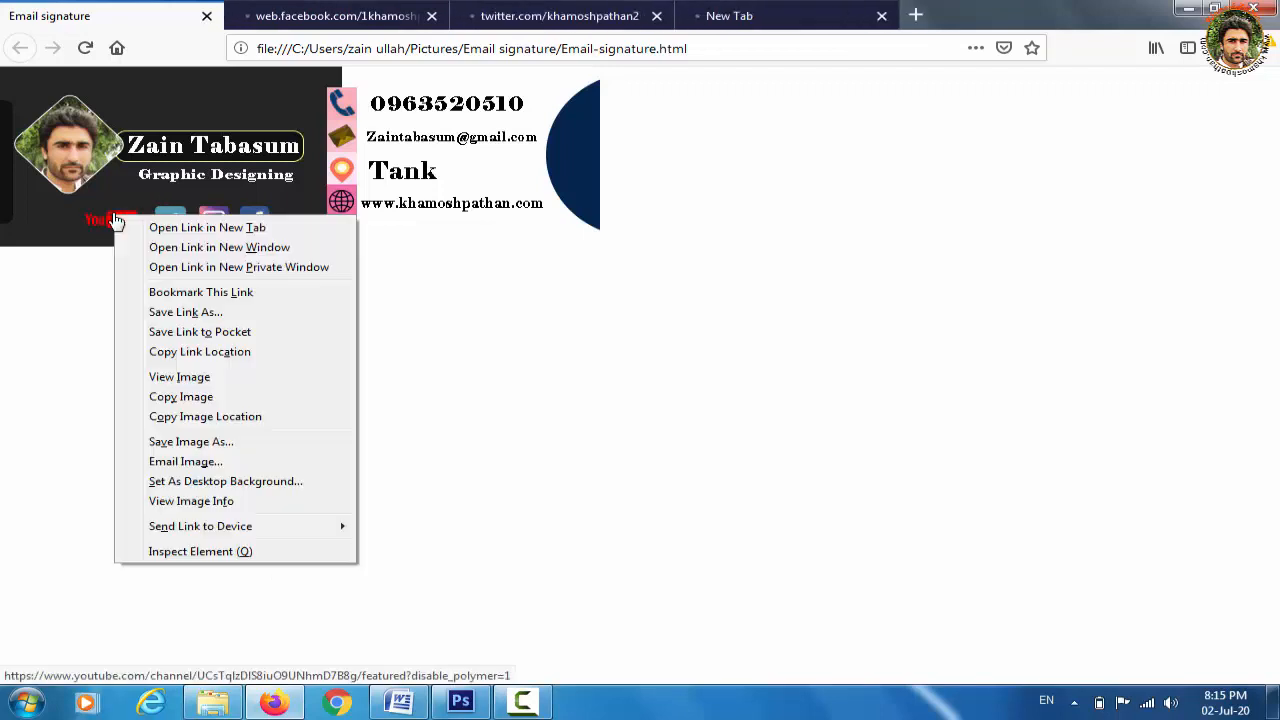
{"action": "left_click", "coordinate": [185, 230]}
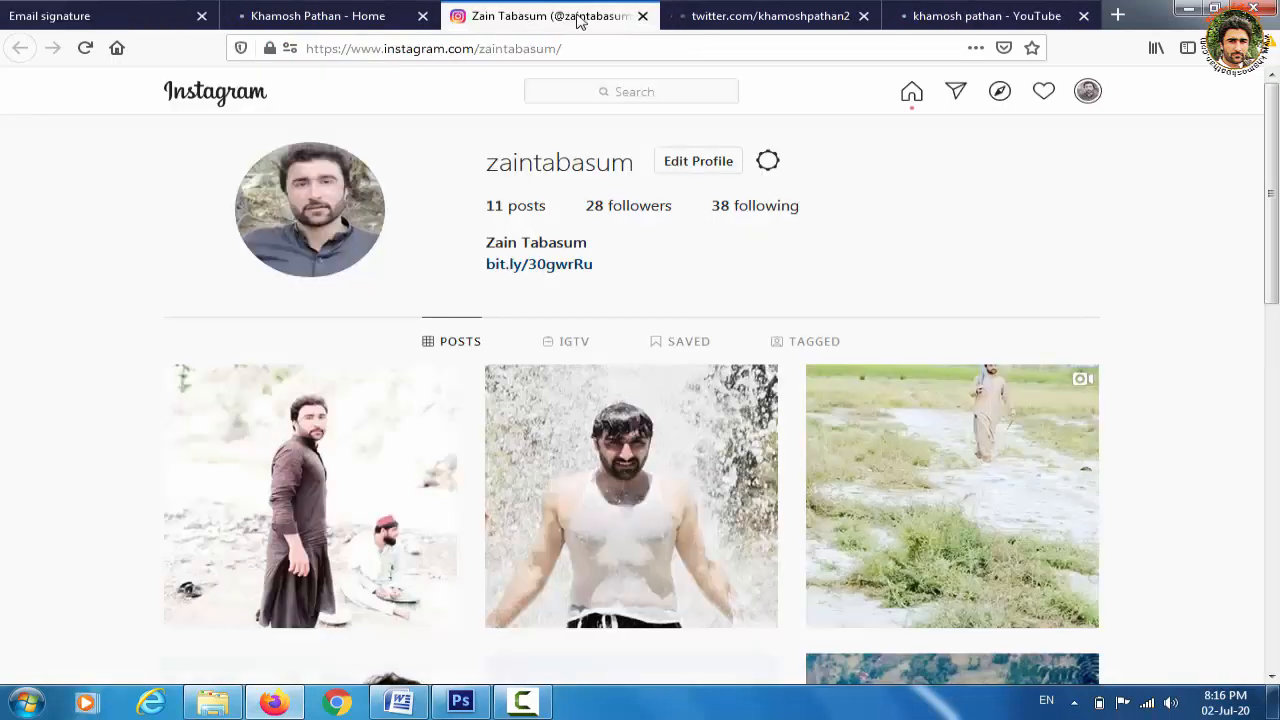
Look over the Twitter, YouTube and Facebook profile tabs
{"action": "left_click", "coordinate": [795, 15]}
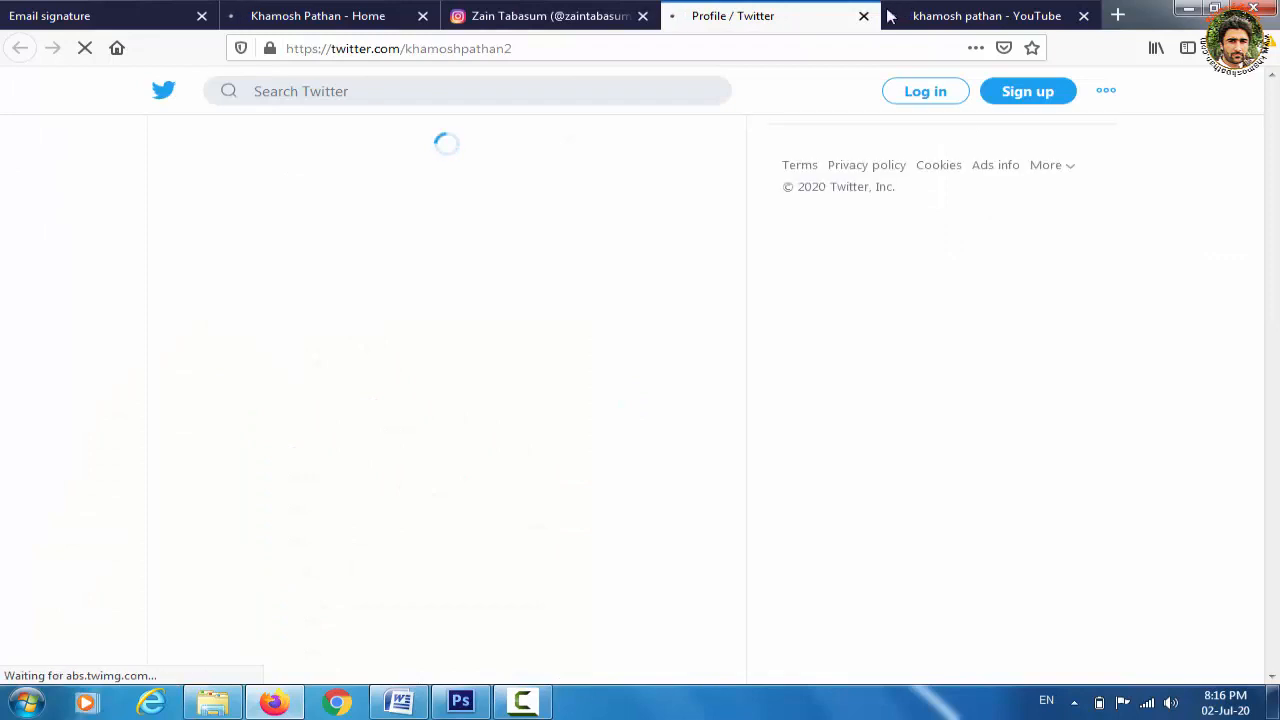
{"action": "left_click", "coordinate": [983, 17]}
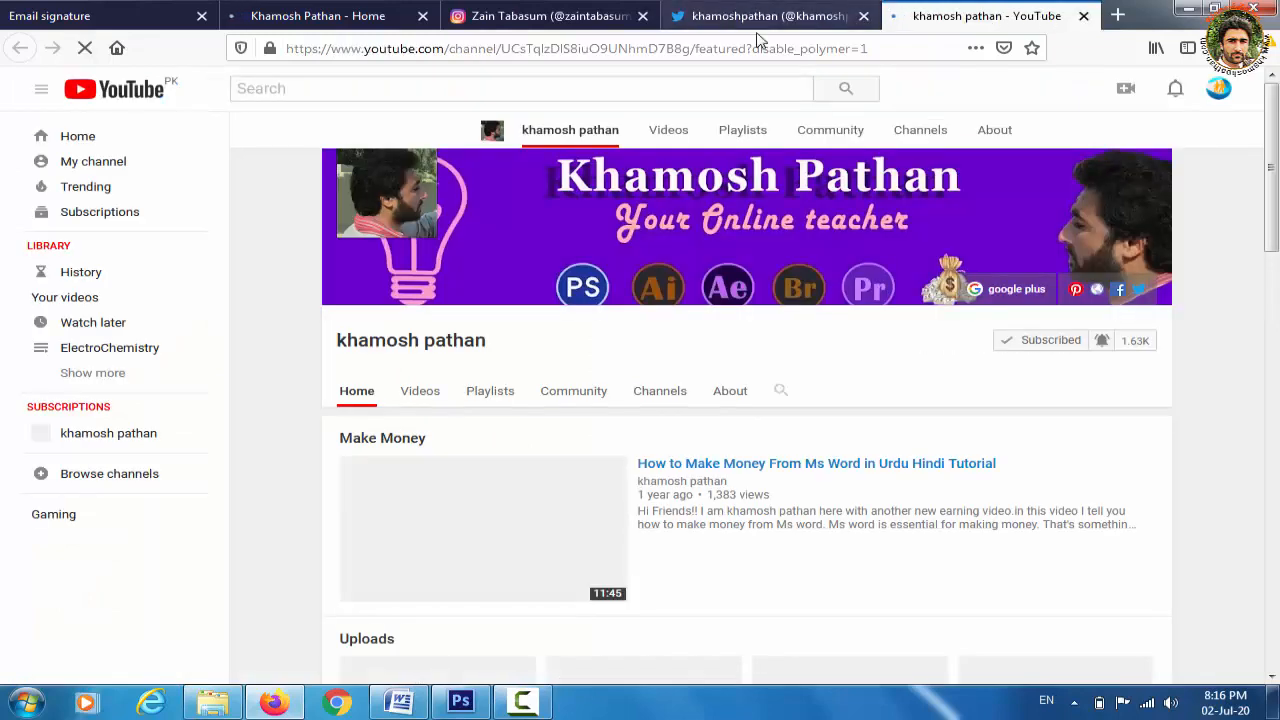
{"action": "left_click", "coordinate": [370, 17]}
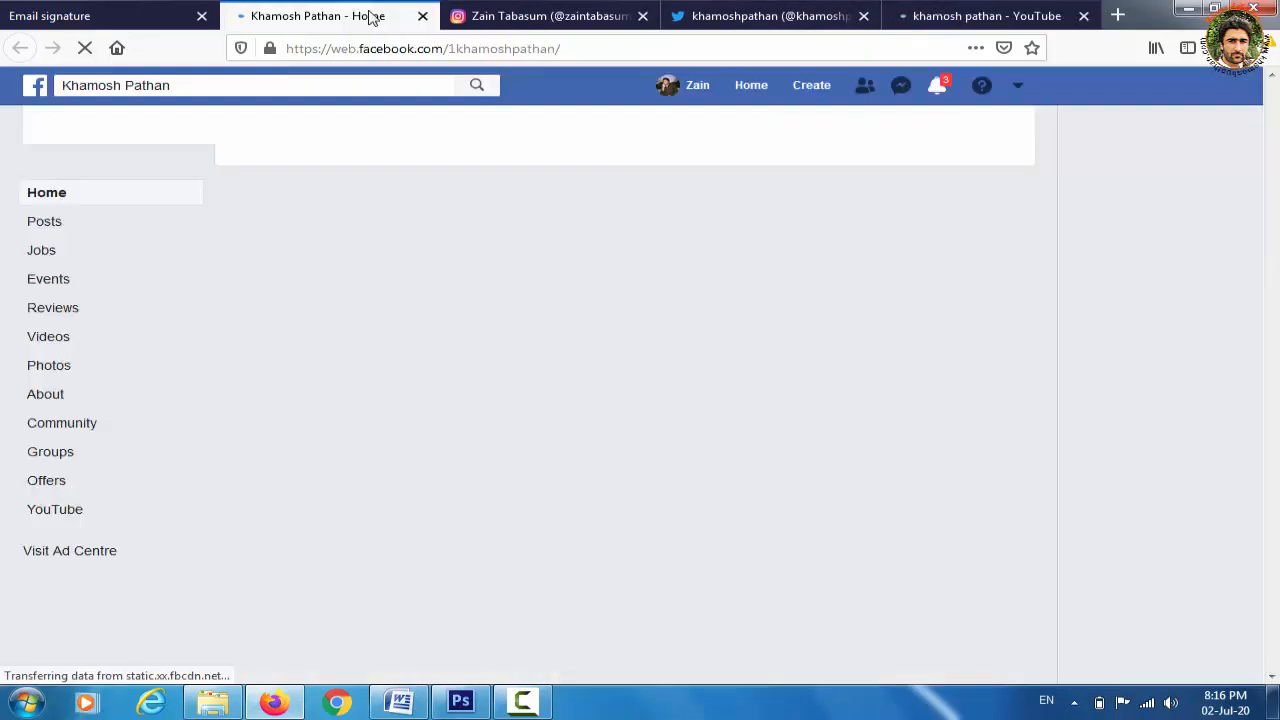
Close the Facebook, Instagram, Twitter and YouTube tabs, leaving only the signature page
{"action": "left_click", "coordinate": [423, 16]}
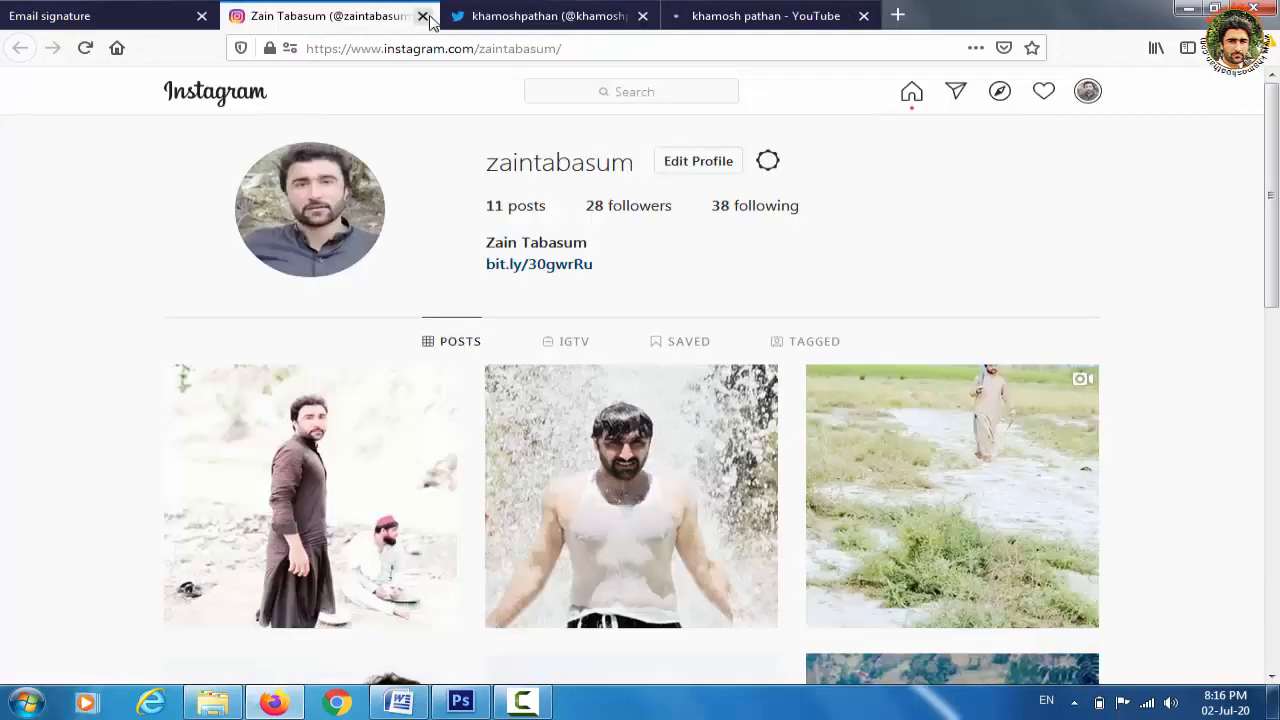
{"action": "left_click", "coordinate": [424, 17]}
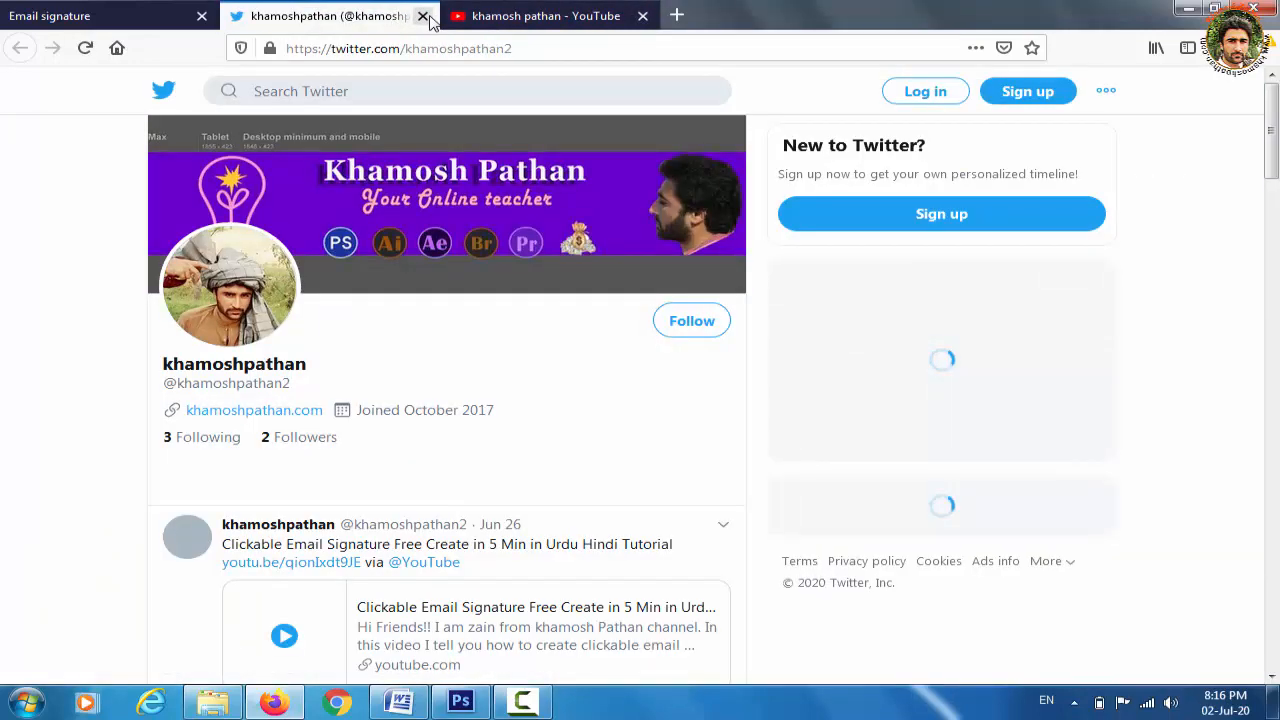
{"action": "left_click", "coordinate": [423, 16]}
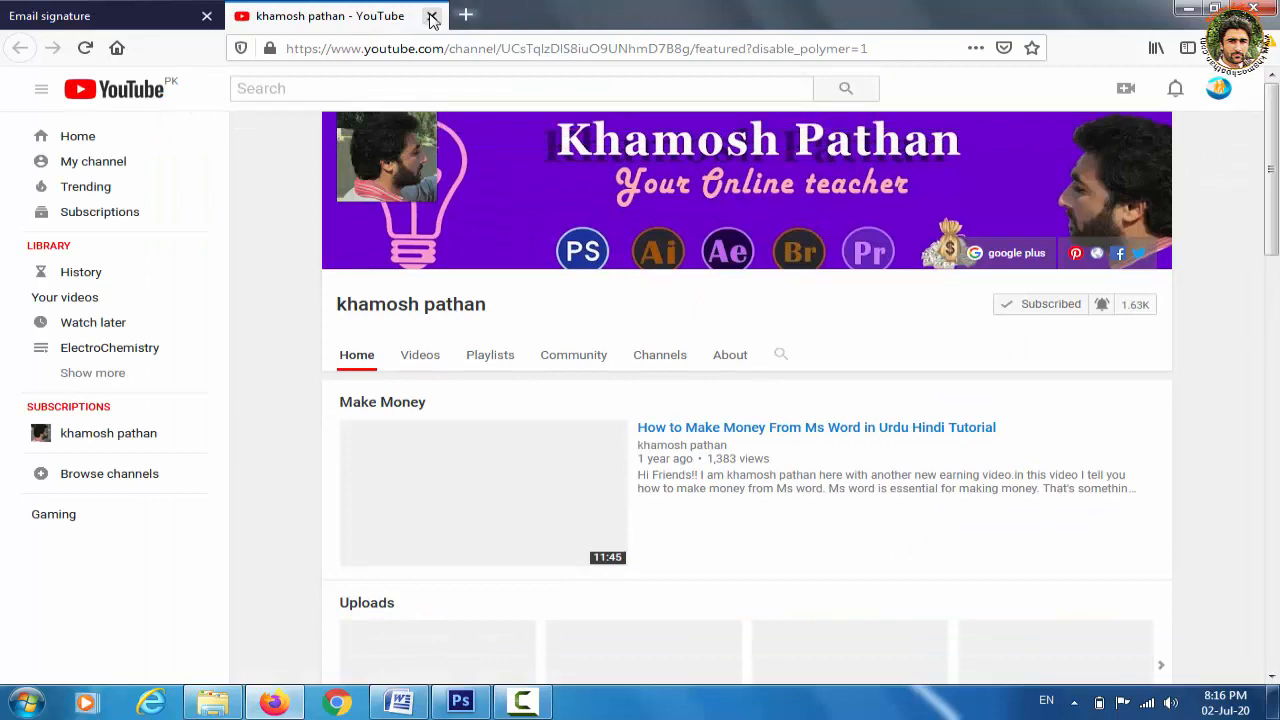
{"action": "left_click", "coordinate": [432, 16]}
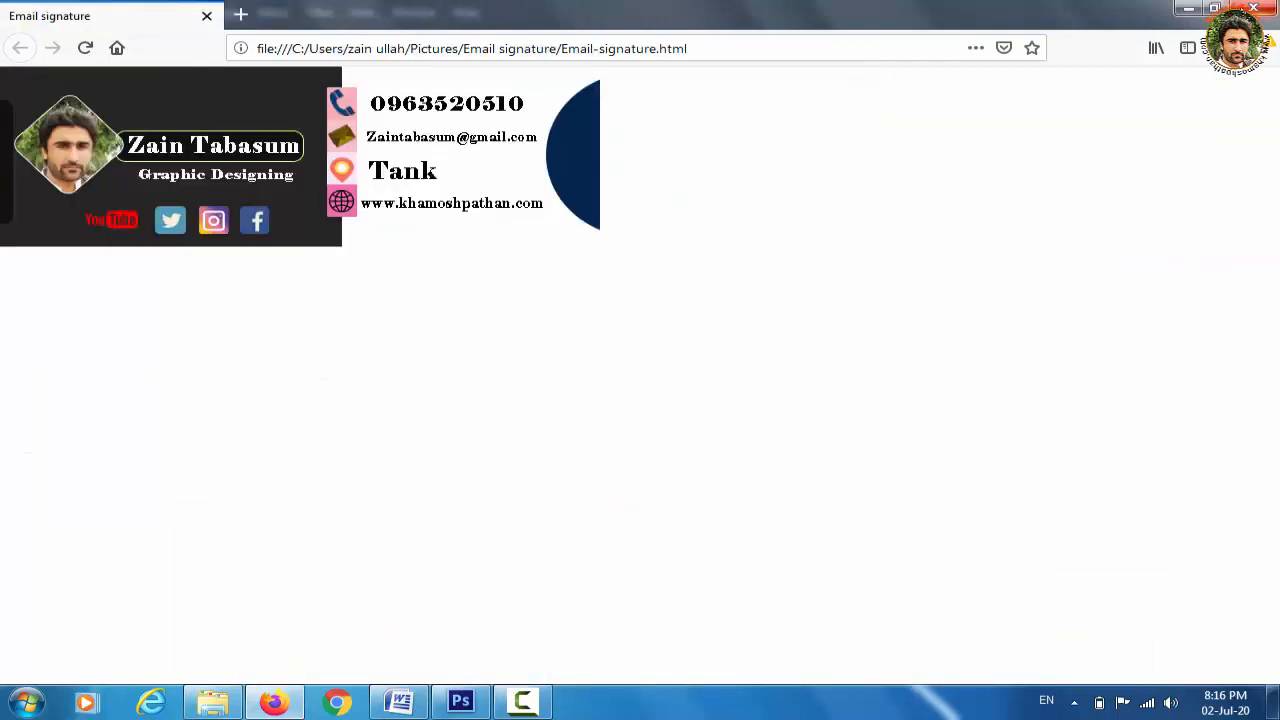
Close Firefox, then close Photoshop with the Email signature.psd design
{"action": "left_click", "coordinate": [1254, 8]}
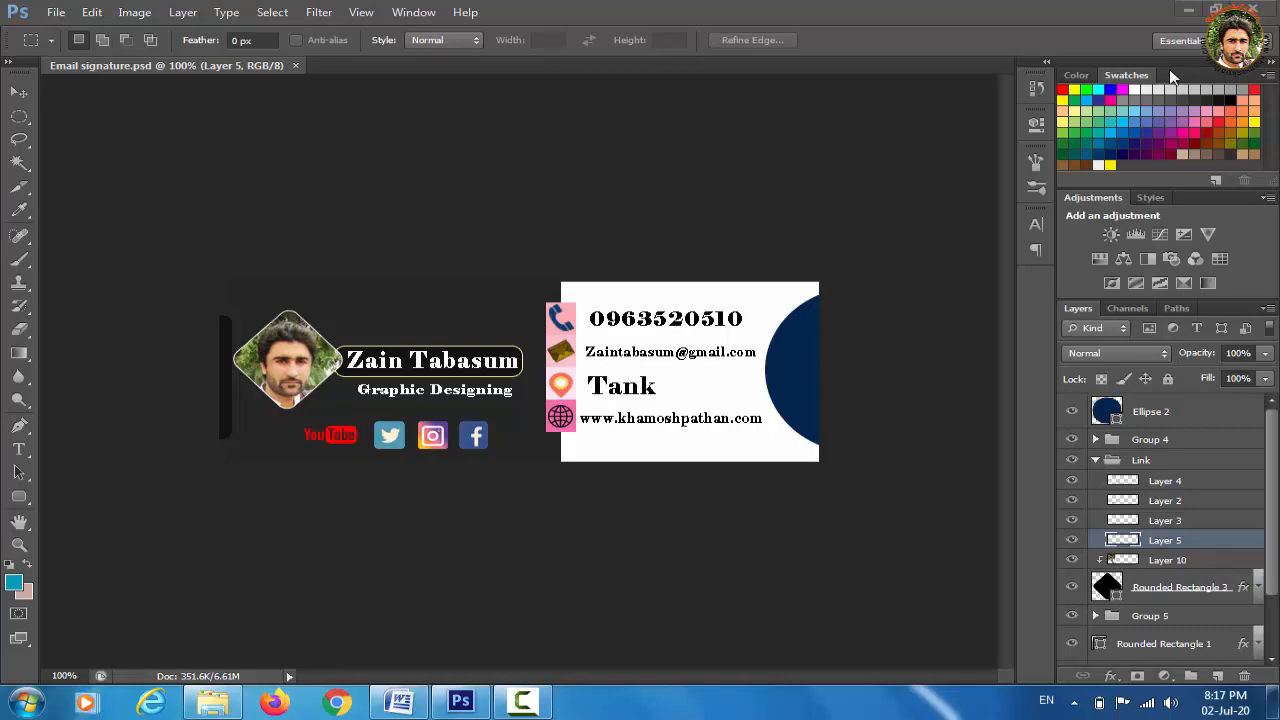
{"action": "left_click", "coordinate": [1258, 10]}
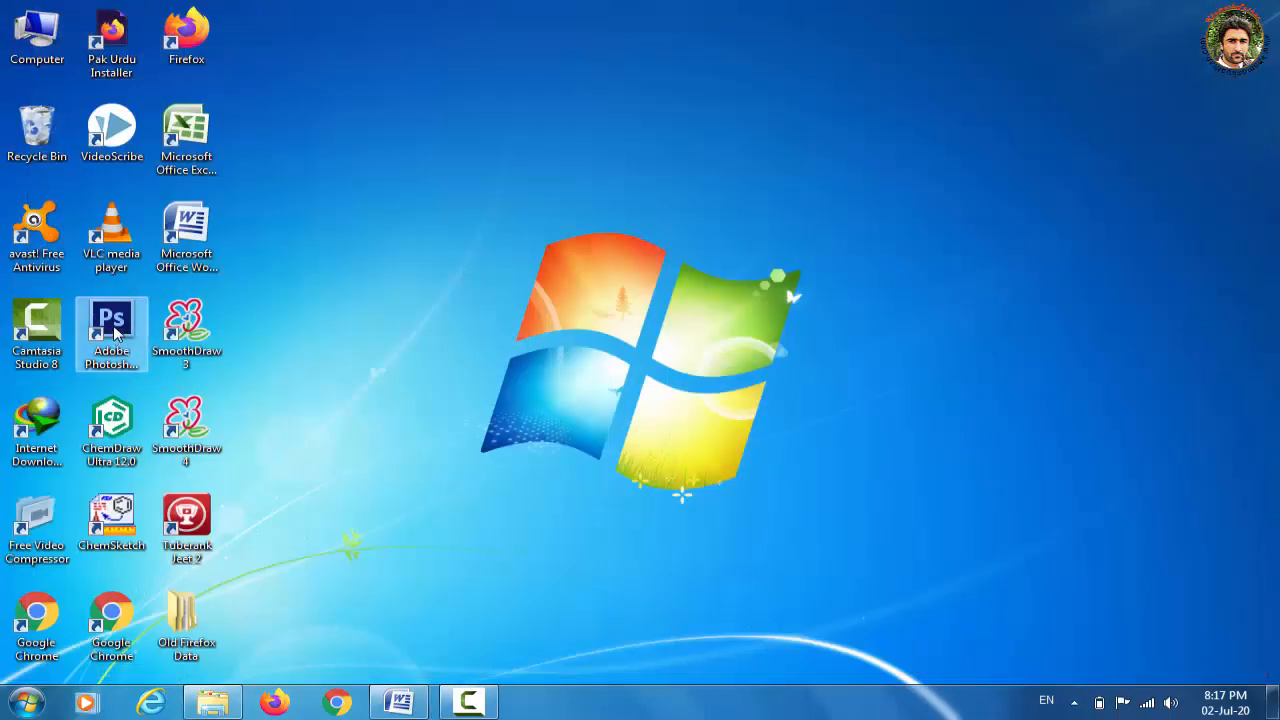
Launch Adobe Photoshop CS6 from its desktop shortcut
{"action": "left_click", "coordinate": [116, 334]}
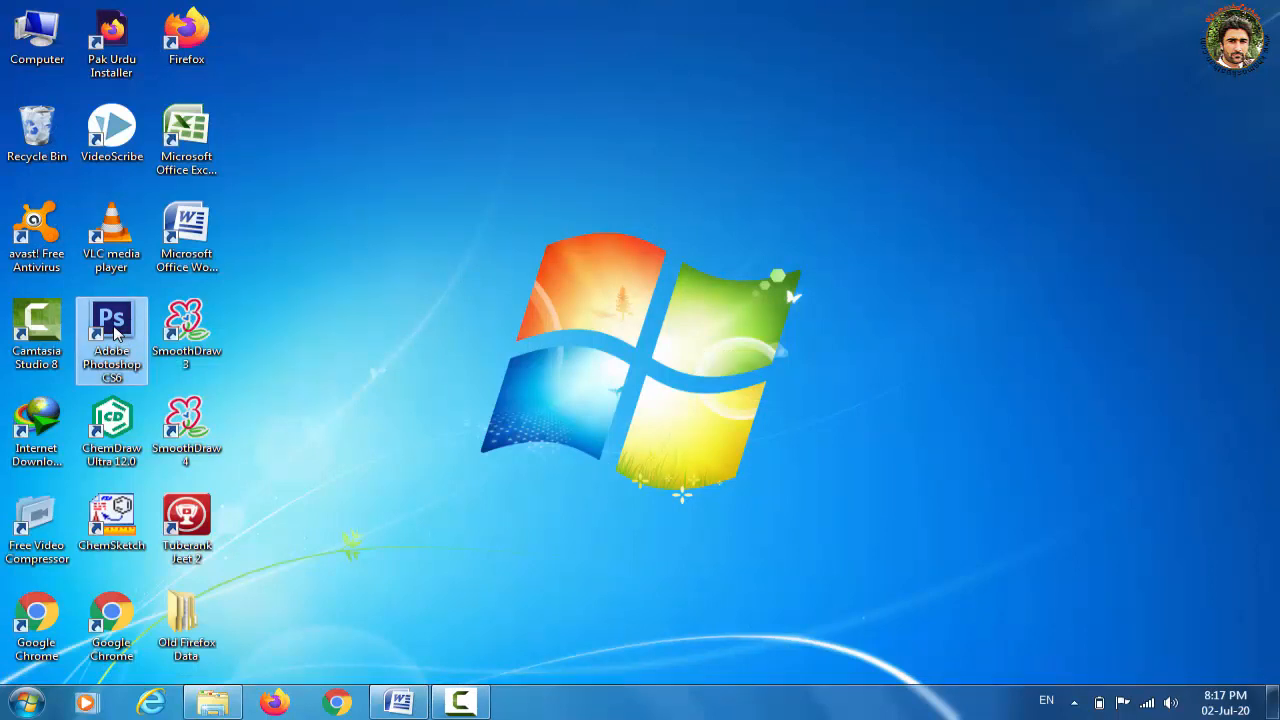
{"action": "double_click", "coordinate": [113, 334]}
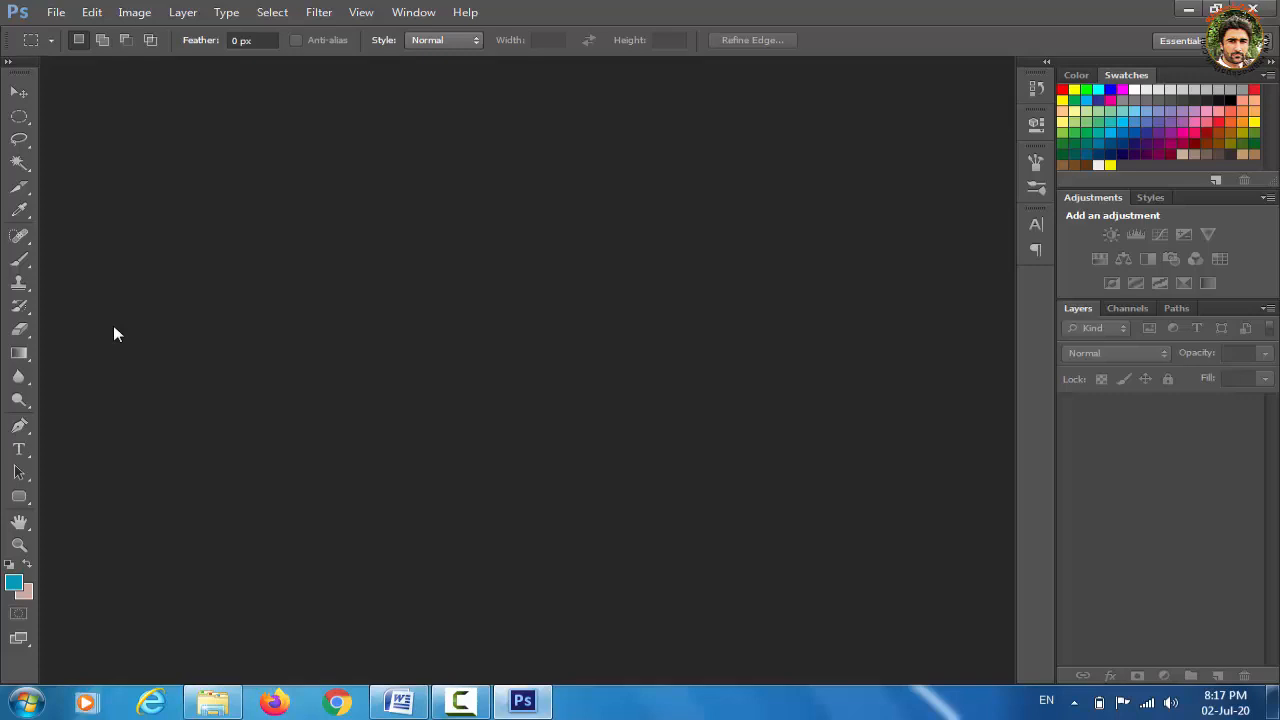
Create Untitled-1 at 600 × 200 pixels, 72 ppi, RGB, white background
{"action": "key", "text": "ctrl+n"}
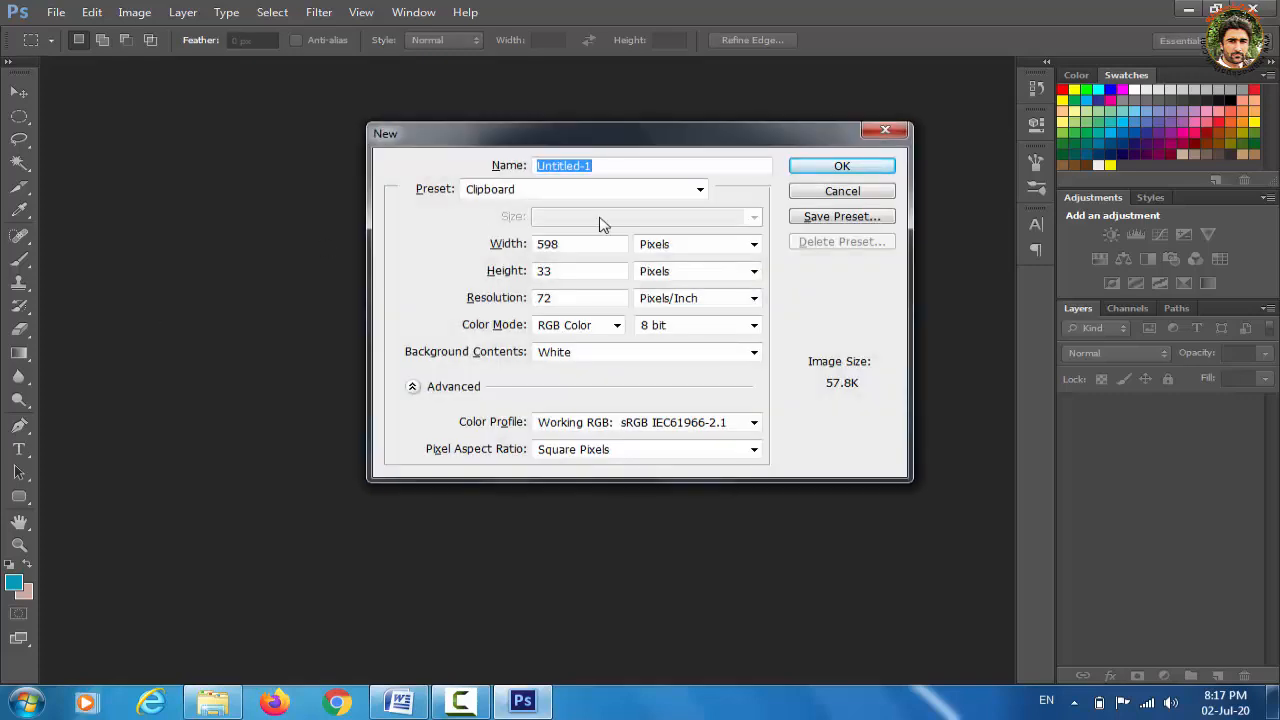
{"action": "left_click", "coordinate": [886, 131]}
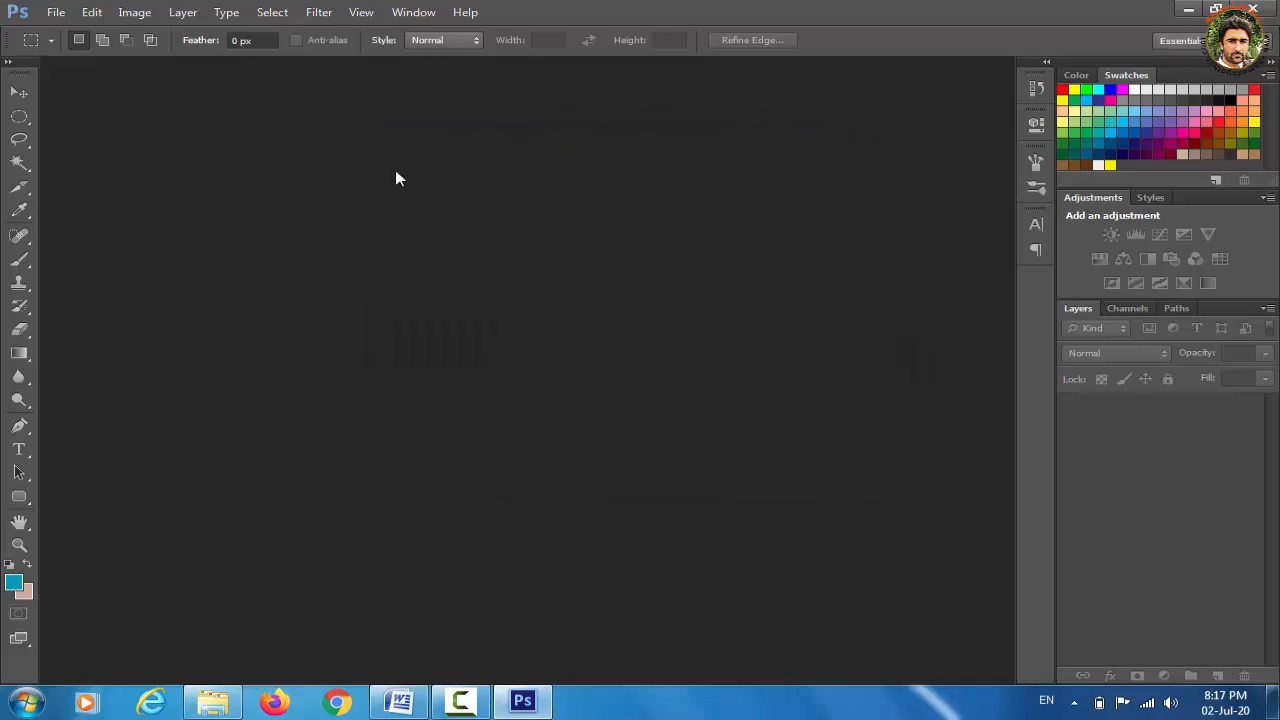
{"action": "left_click", "coordinate": [60, 18]}
{"action": "left_click", "coordinate": [94, 35]}
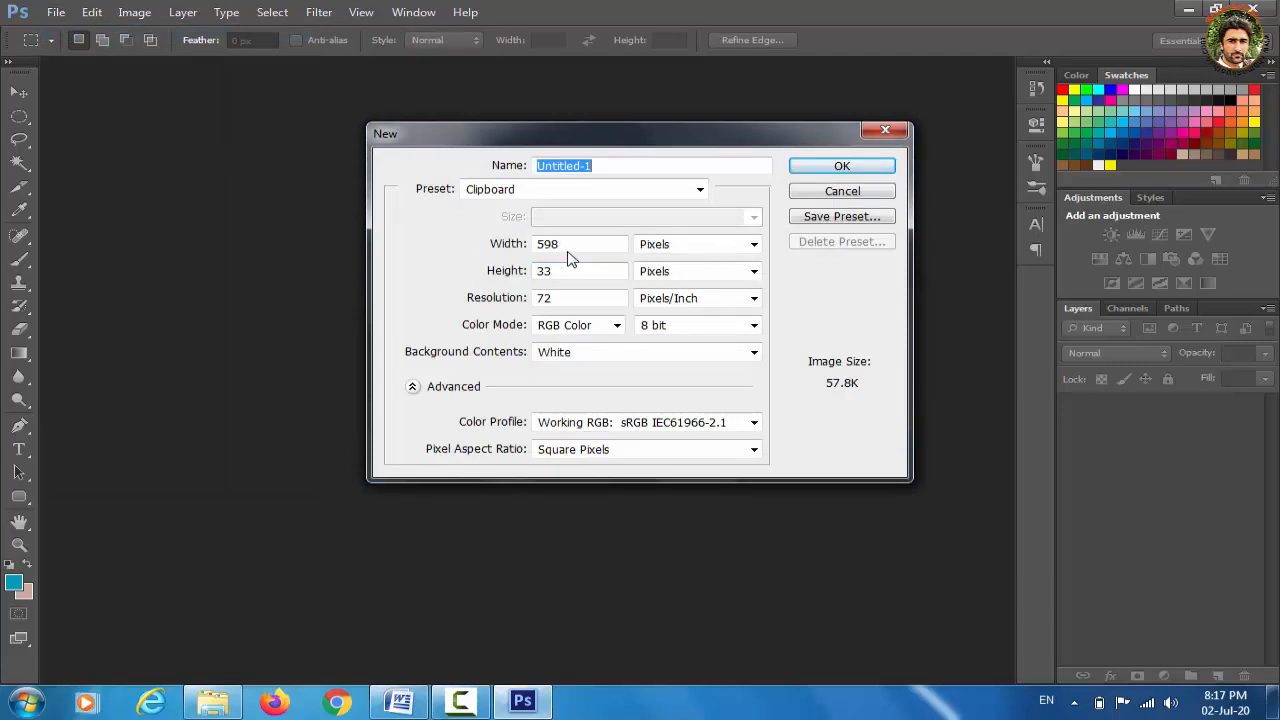
{"action": "double_click", "coordinate": [568, 247]}
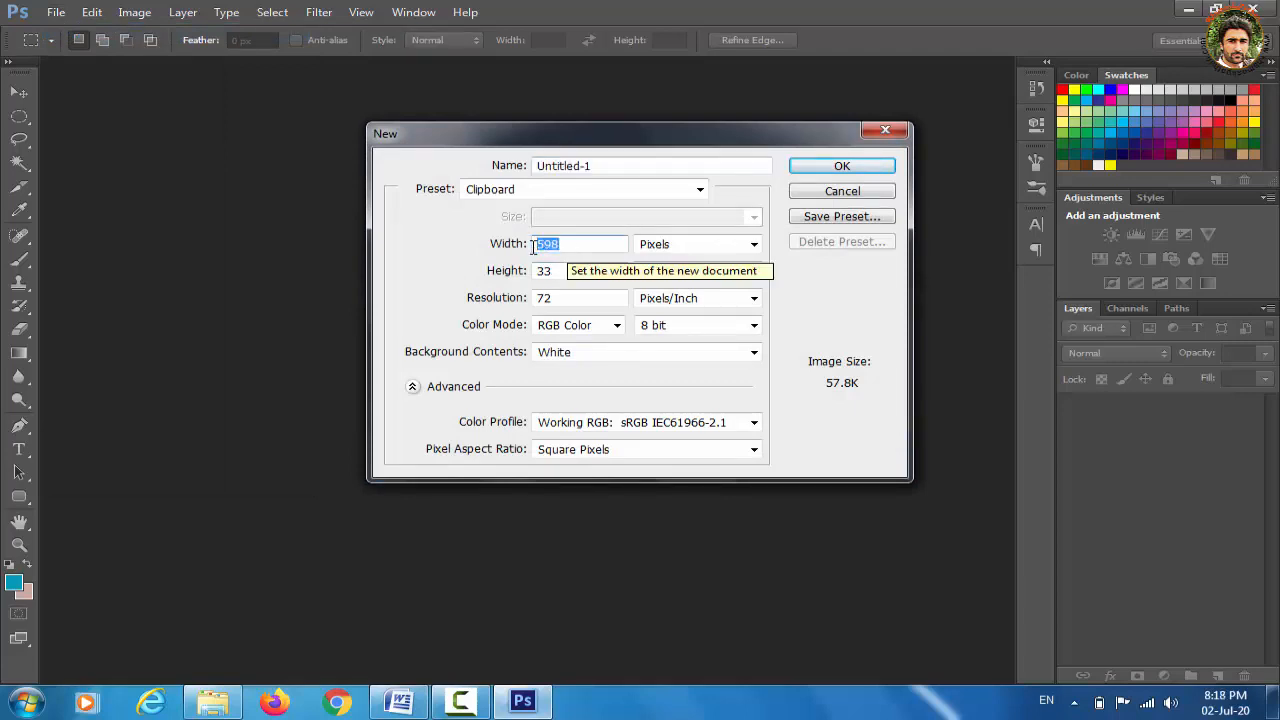
{"action": "type", "text": "60"}
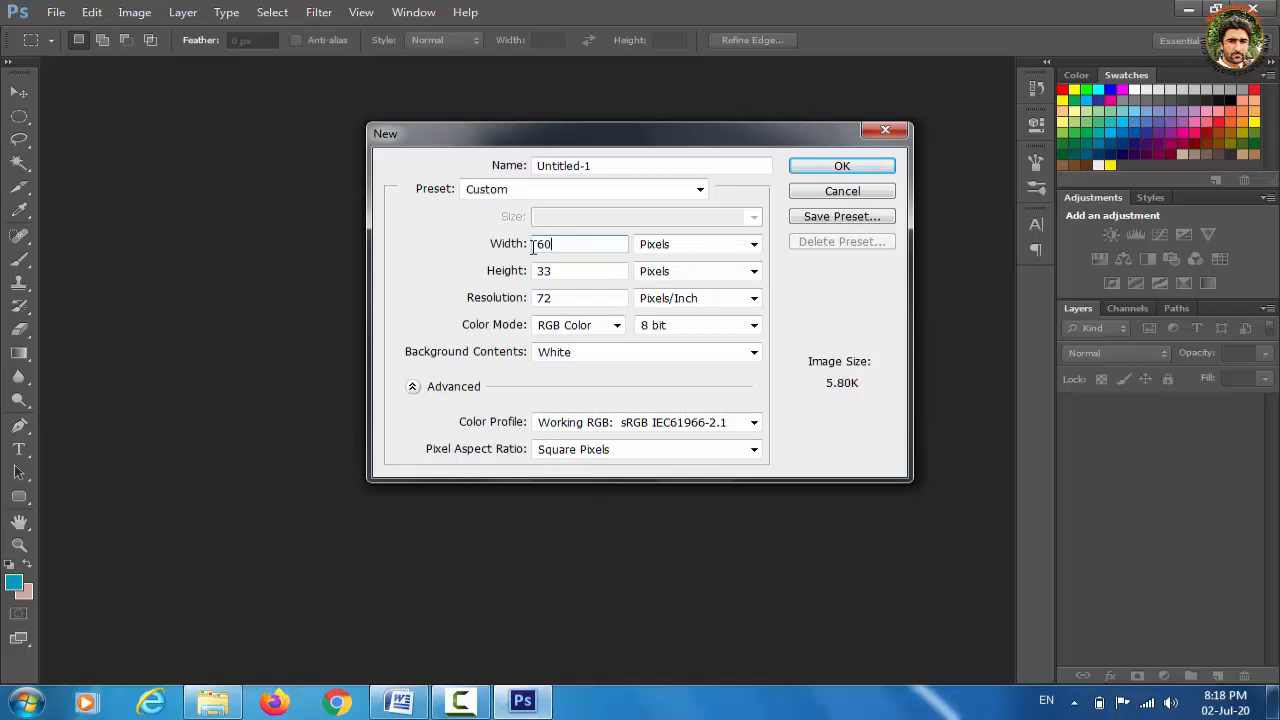
{"action": "type", "text": "0"}
{"action": "left_click", "coordinate": [567, 271]}
{"action": "double_click", "coordinate": [567, 271]}
{"action": "type", "text": "200"}
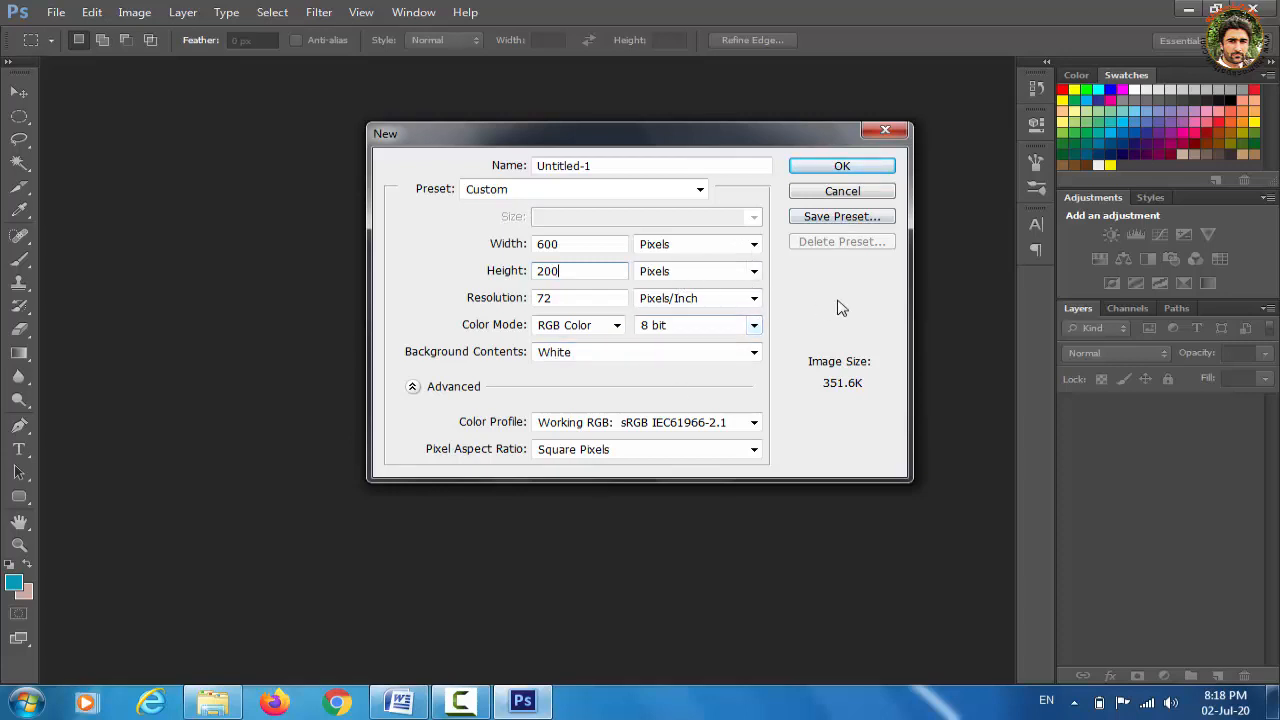
{"action": "left_click", "coordinate": [868, 170]}
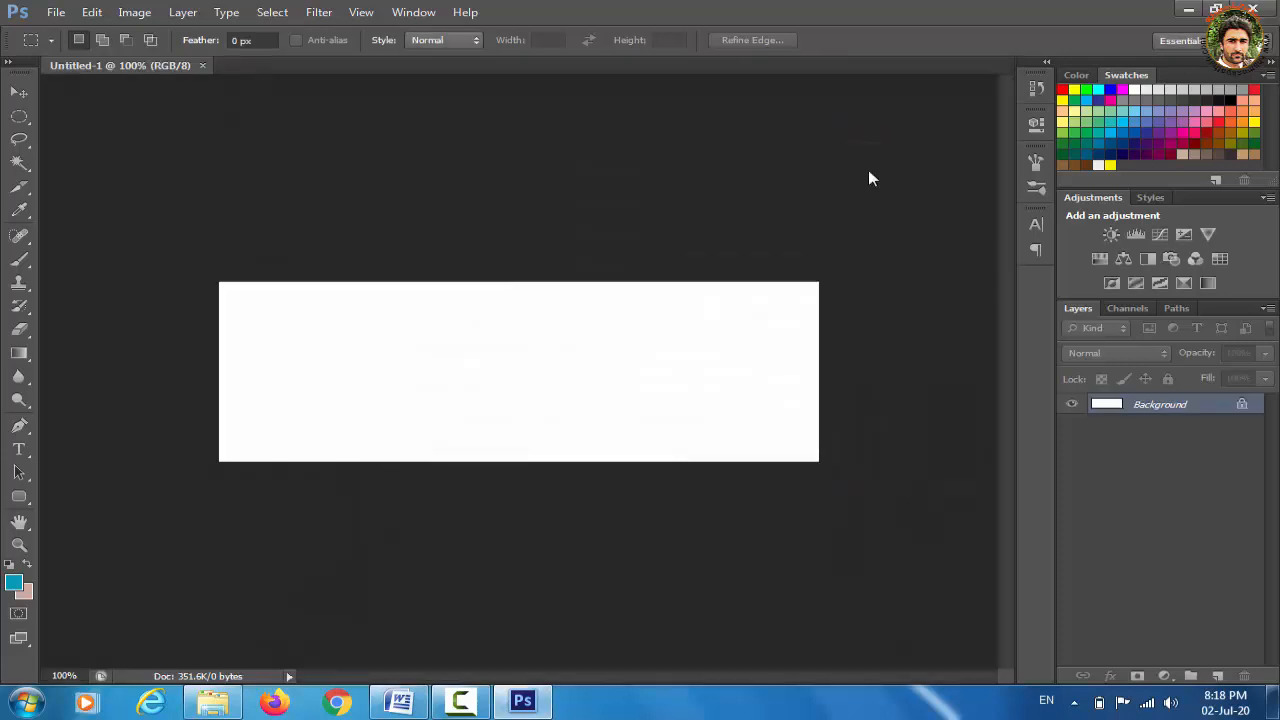
Draw a 354 × 213 px rectangle over the canvas's left portion with a dark fill
{"action": "left_click", "coordinate": [20, 497]}
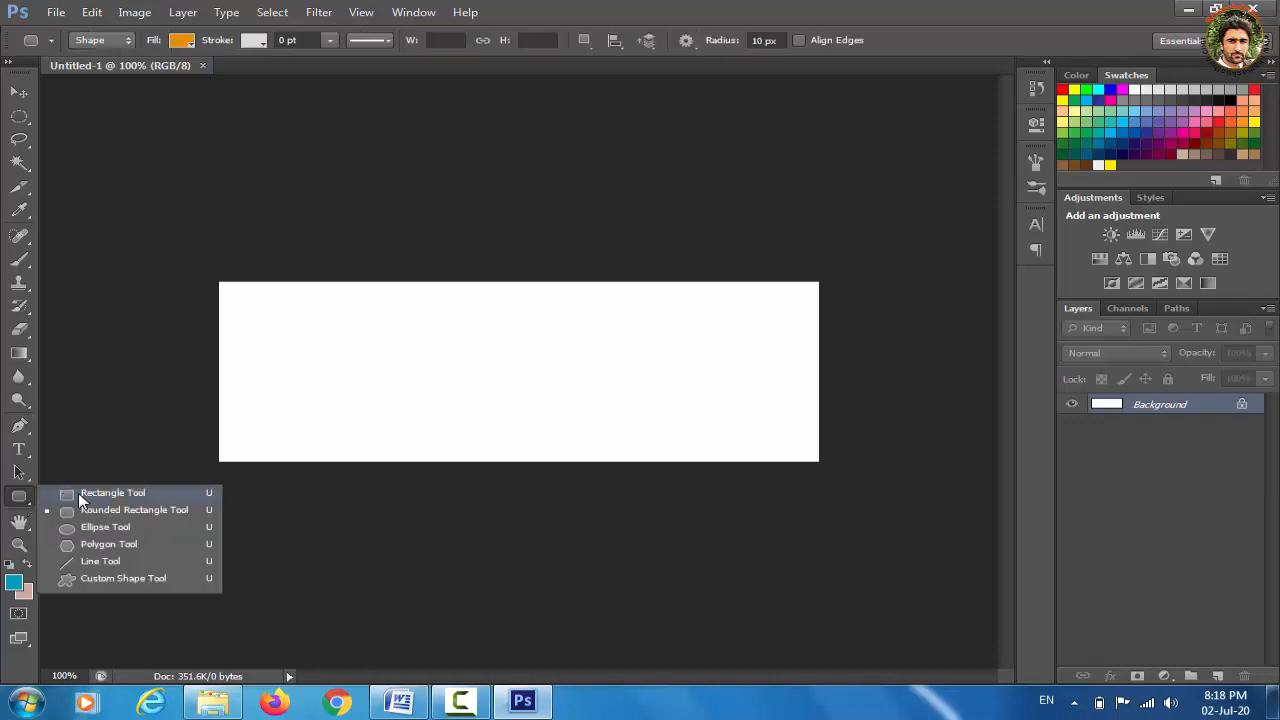
{"action": "left_click", "coordinate": [85, 494]}
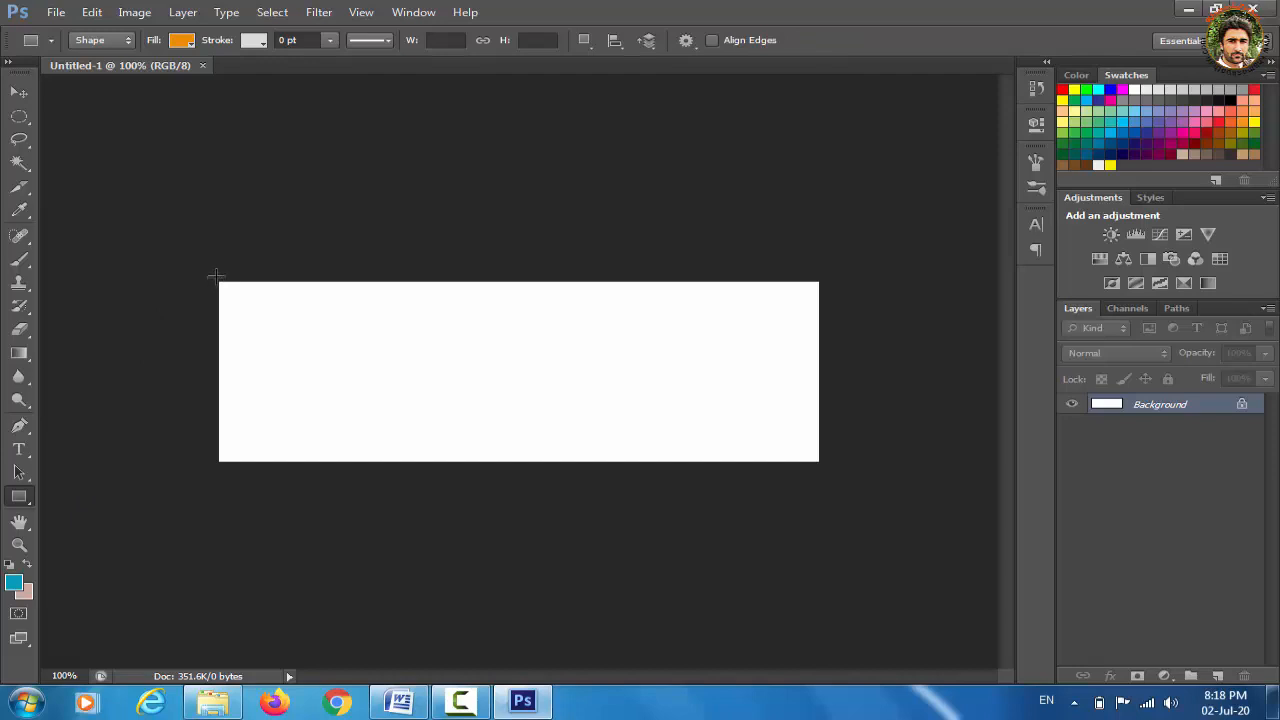
{"action": "left_click_drag", "start_coordinate": [215, 277], "coordinate": [568, 466]}
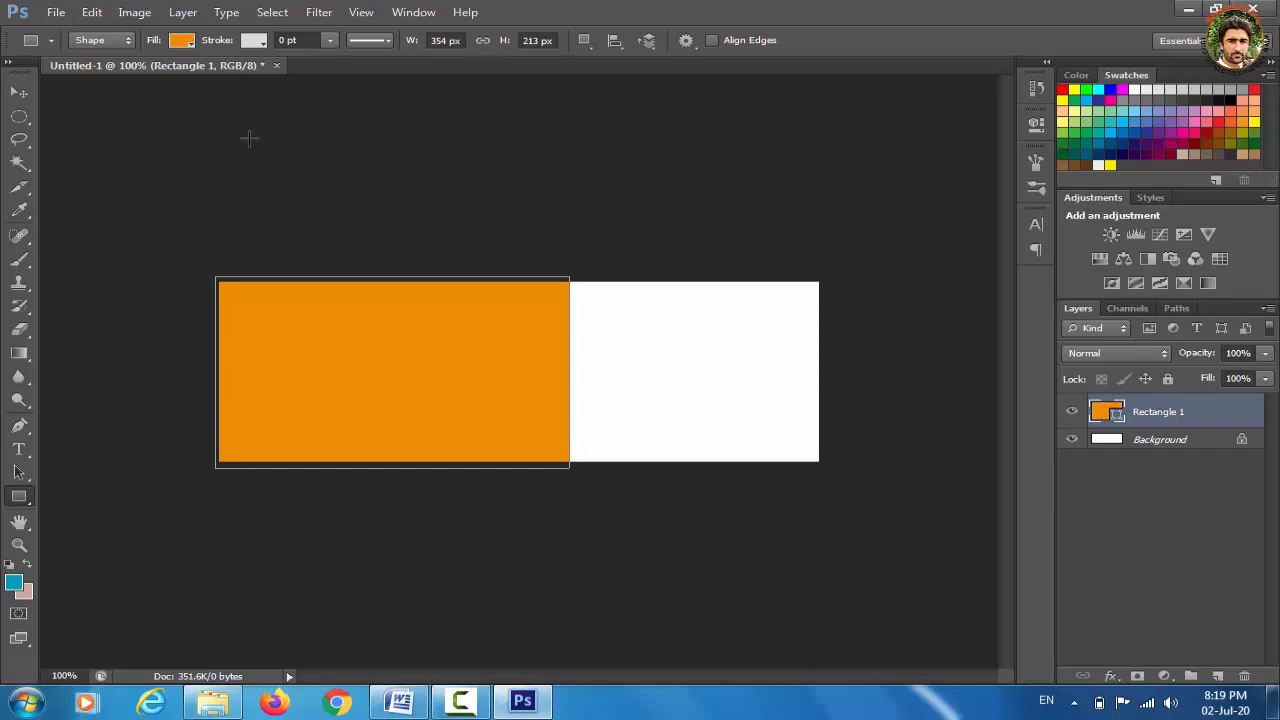
{"action": "left_click", "coordinate": [182, 45]}
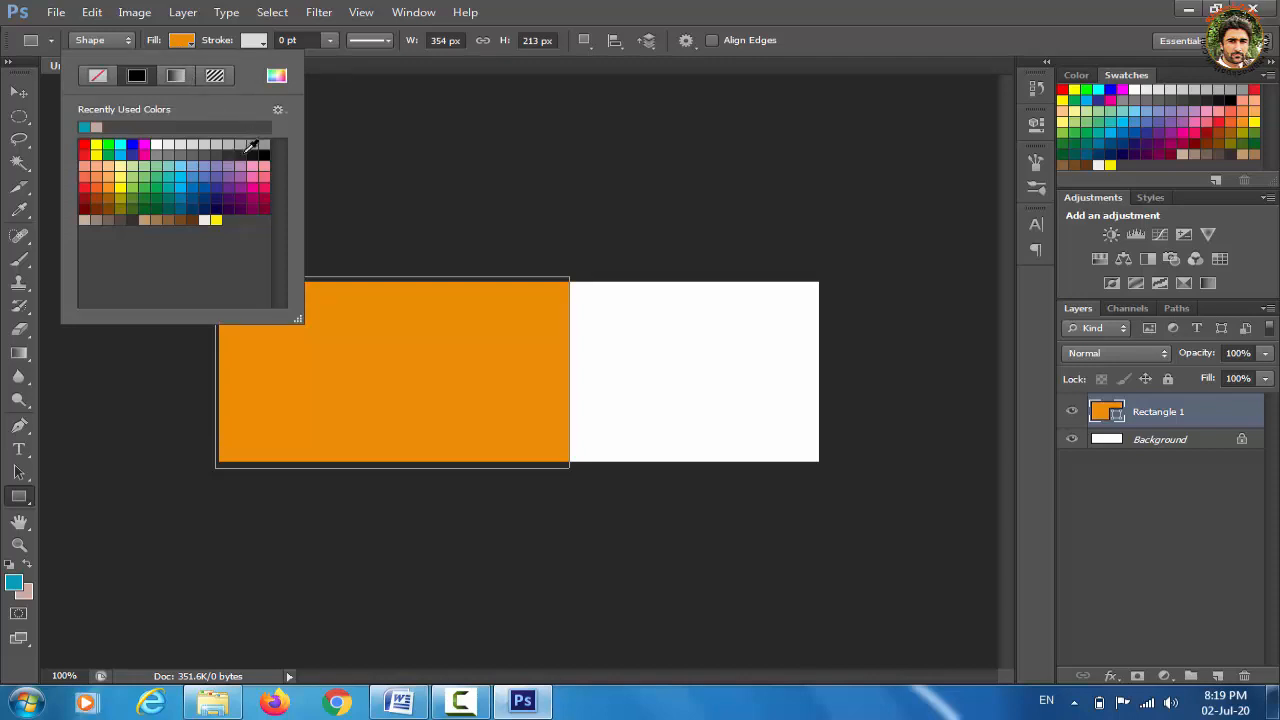
{"action": "left_click", "coordinate": [242, 152]}
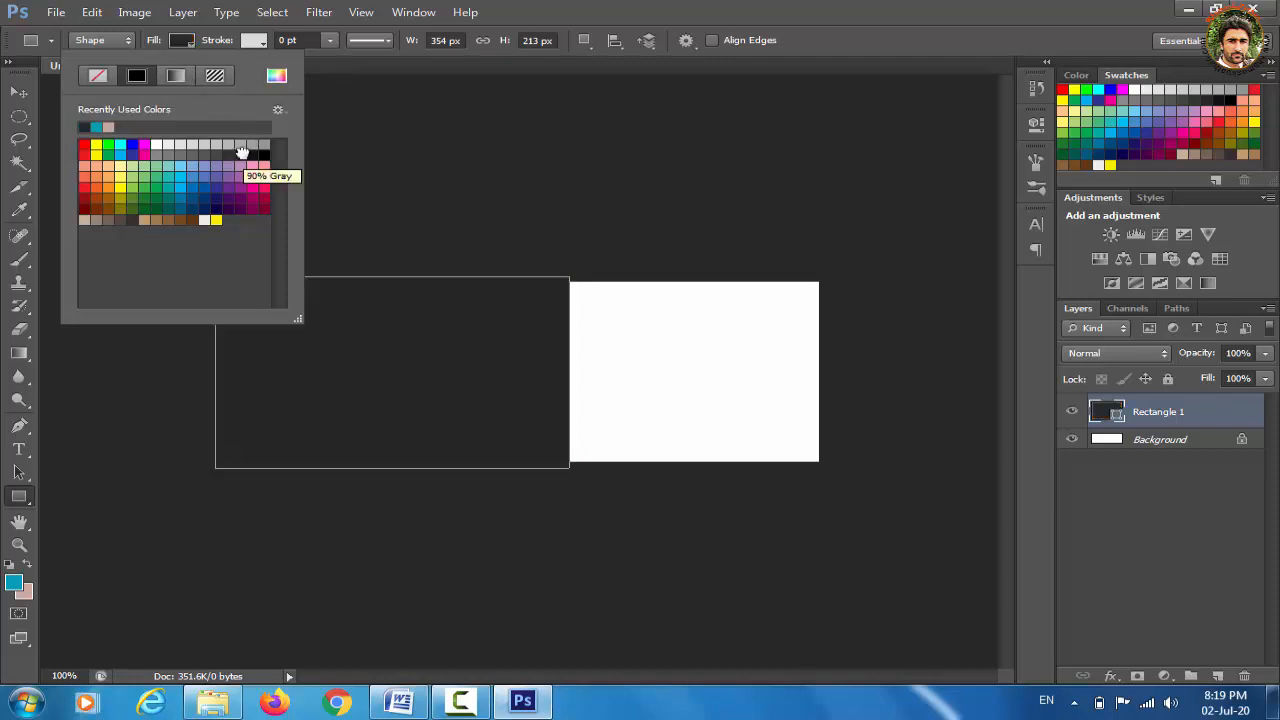
{"action": "left_click", "coordinate": [828, 67]}
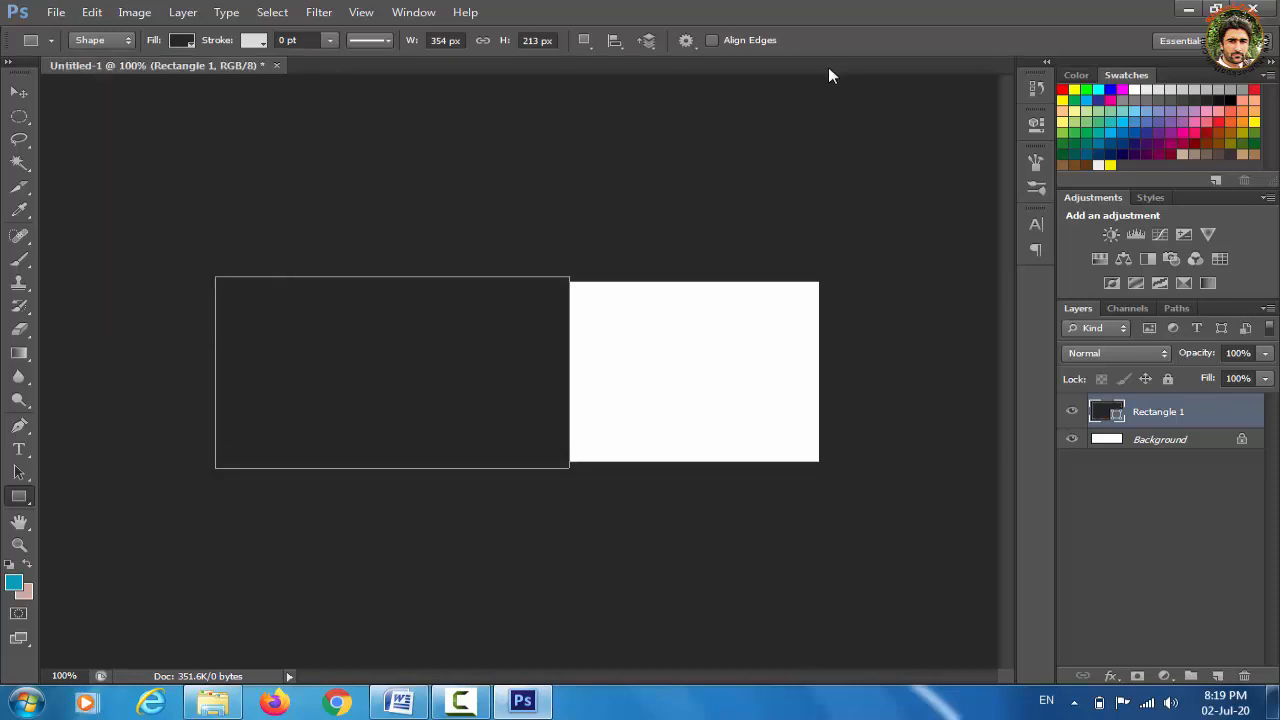
{"action": "left_click", "coordinate": [20, 497]}
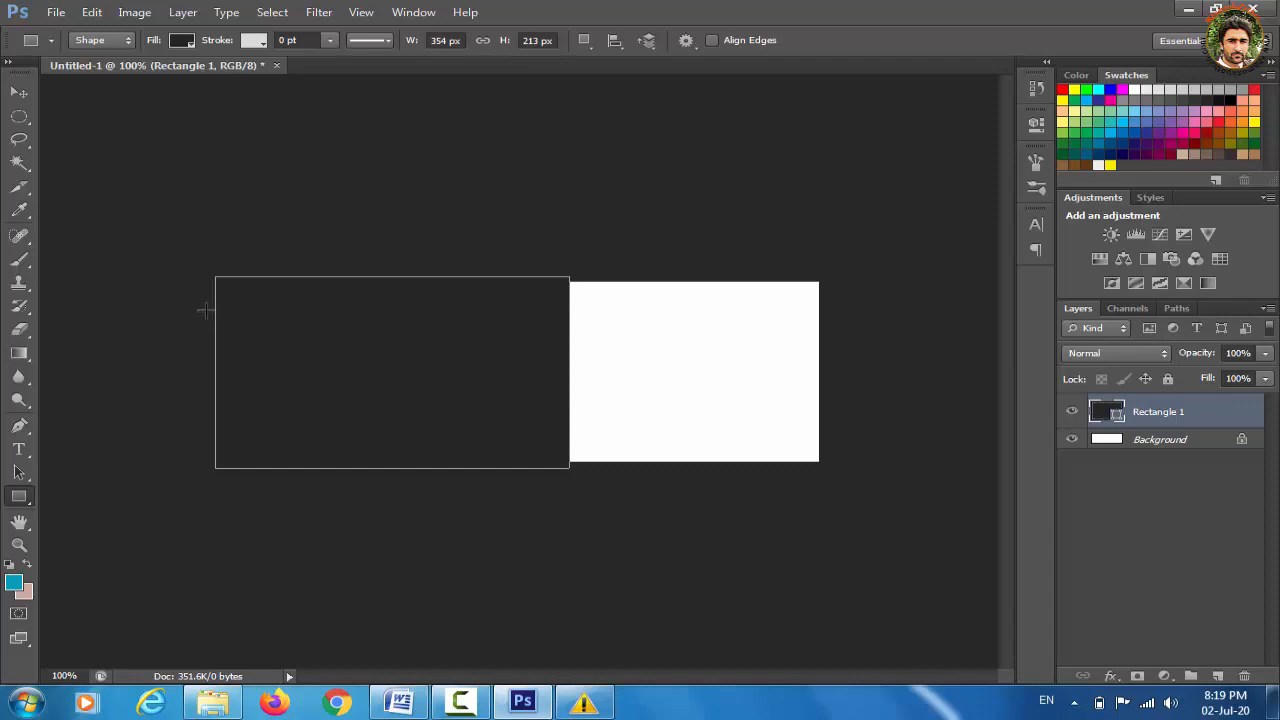
Draw a 23 × 133 px rounded rectangle bar with 10 px radius, filled black
{"action": "left_click_drag", "start_coordinate": [205, 311], "coordinate": [230, 362]}
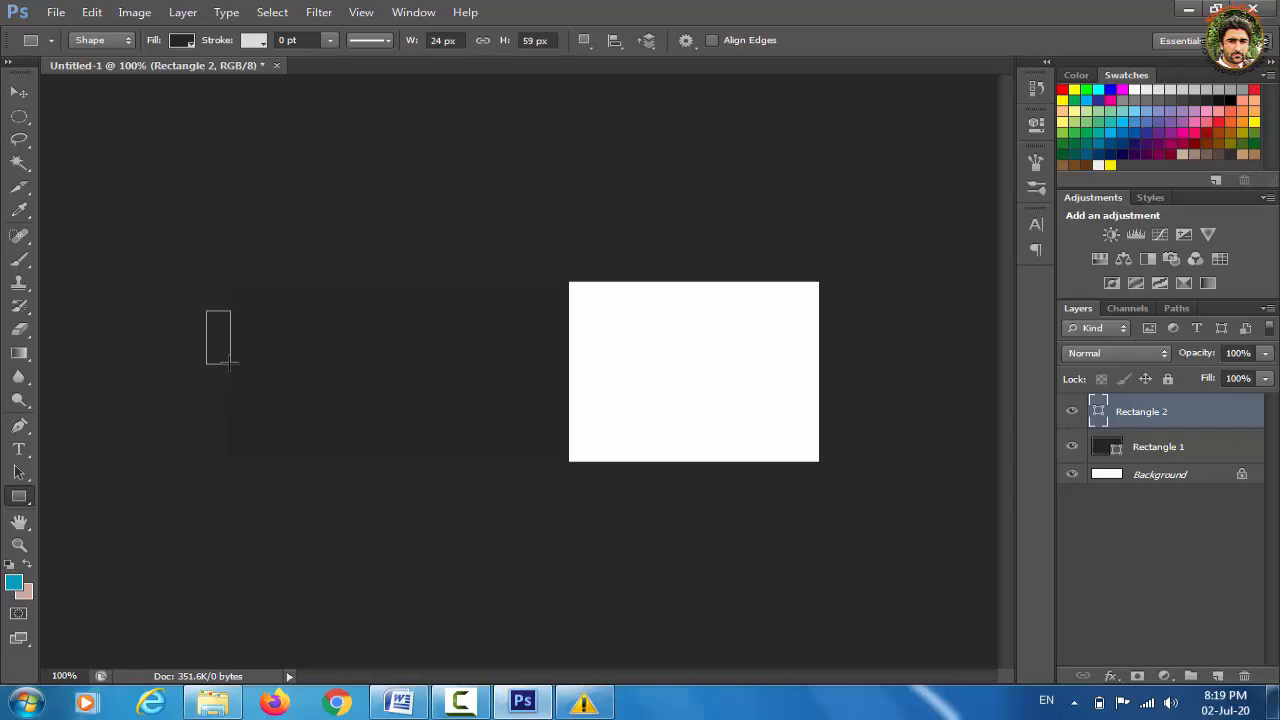
{"action": "key", "text": "ctrl+z"}
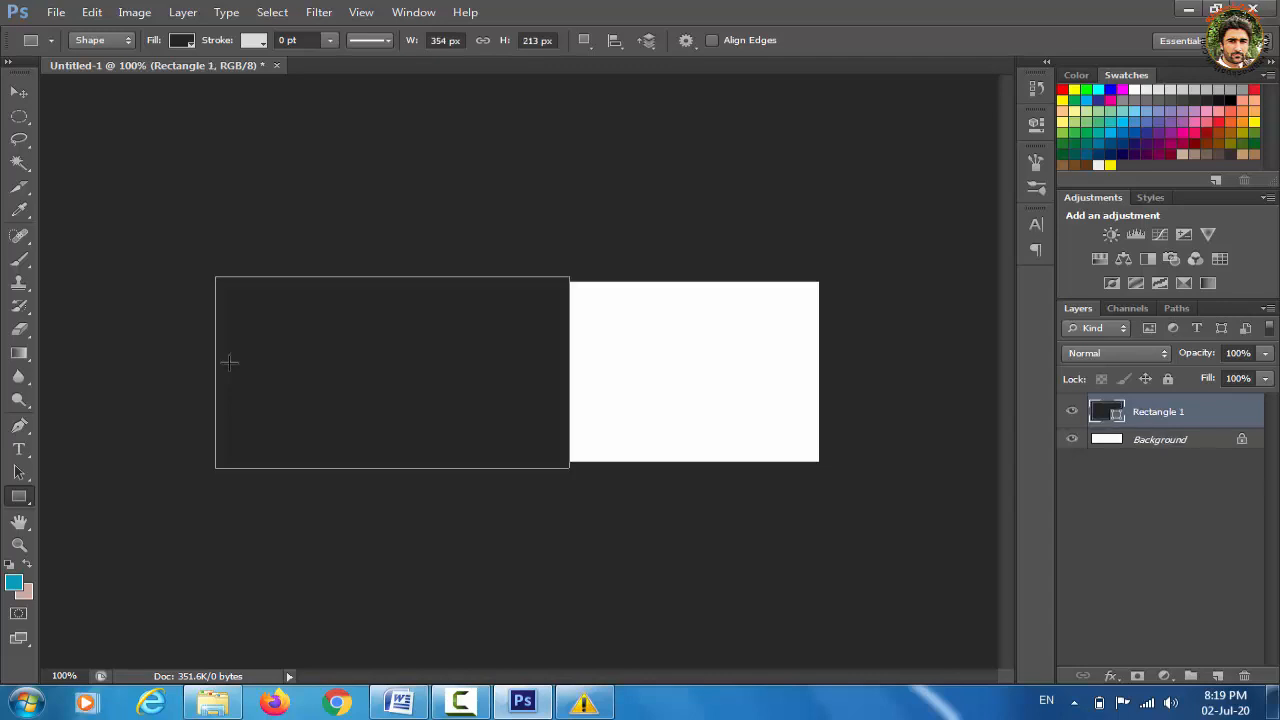
{"action": "right_click", "coordinate": [22, 507]}
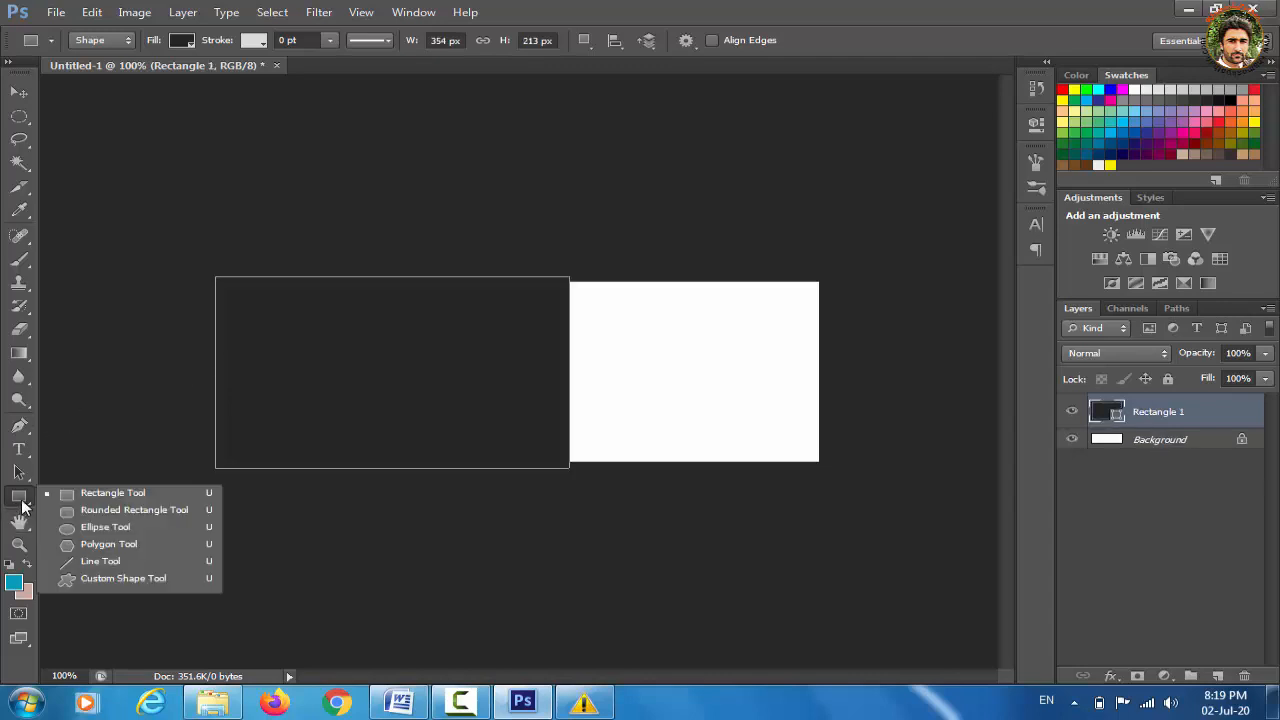
{"action": "left_click", "coordinate": [100, 511]}
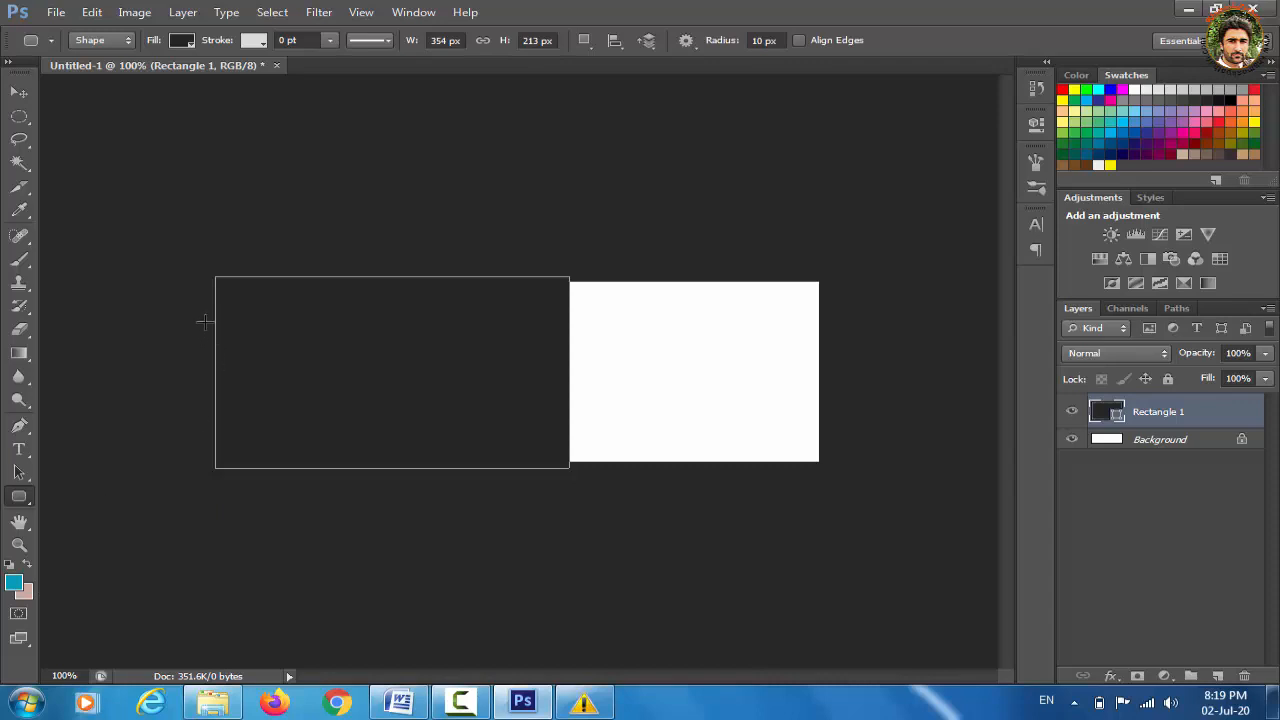
{"action": "left_click_drag", "start_coordinate": [206, 318], "coordinate": [229, 437]}
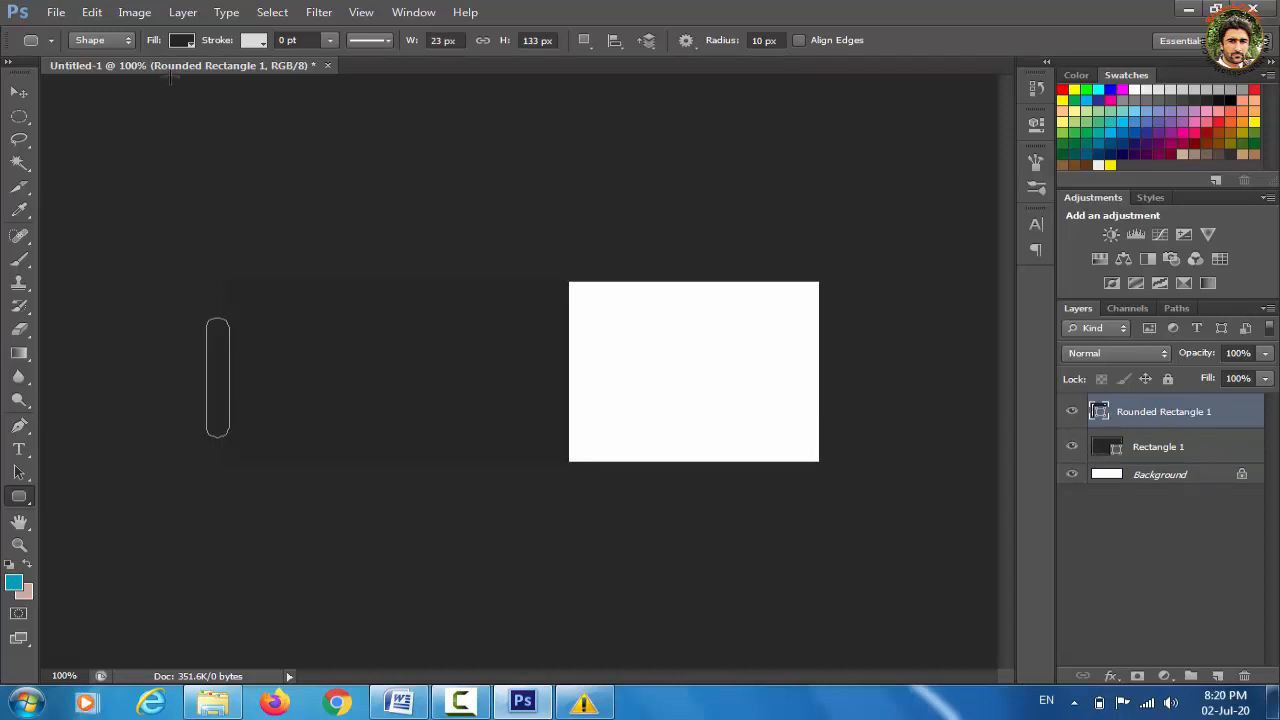
{"action": "left_click", "coordinate": [179, 40]}
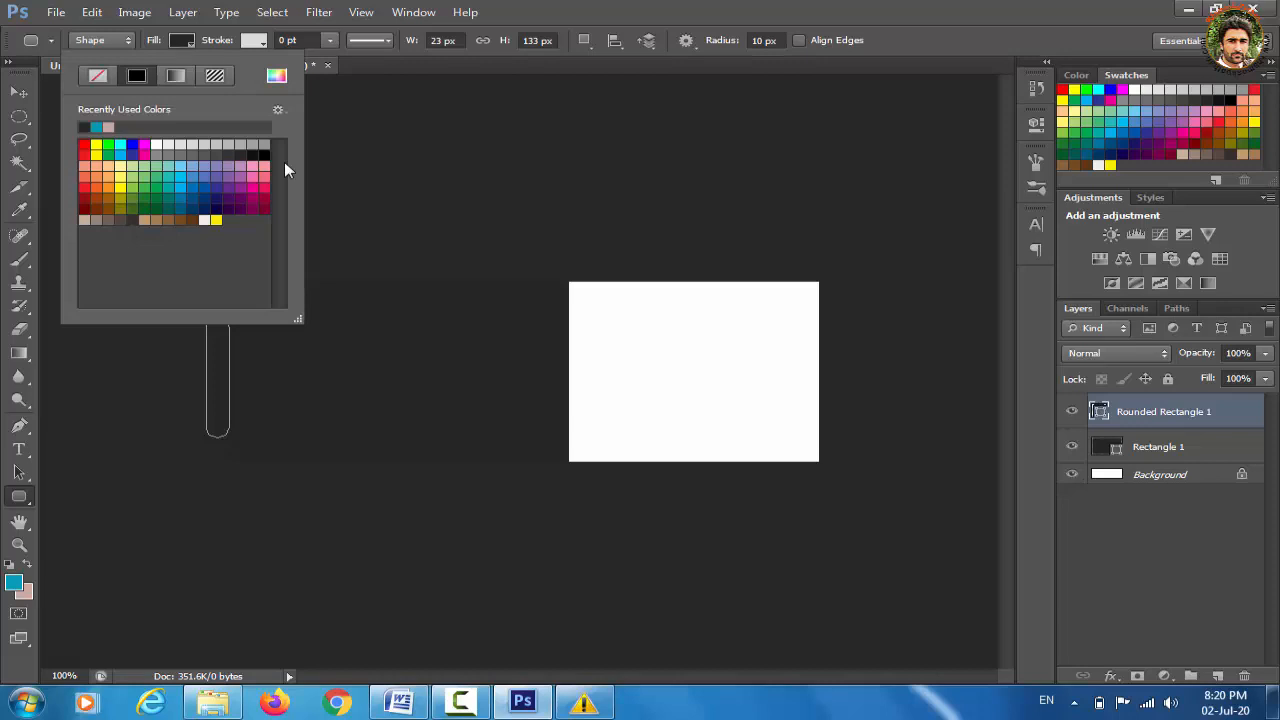
{"action": "left_click", "coordinate": [262, 146]}
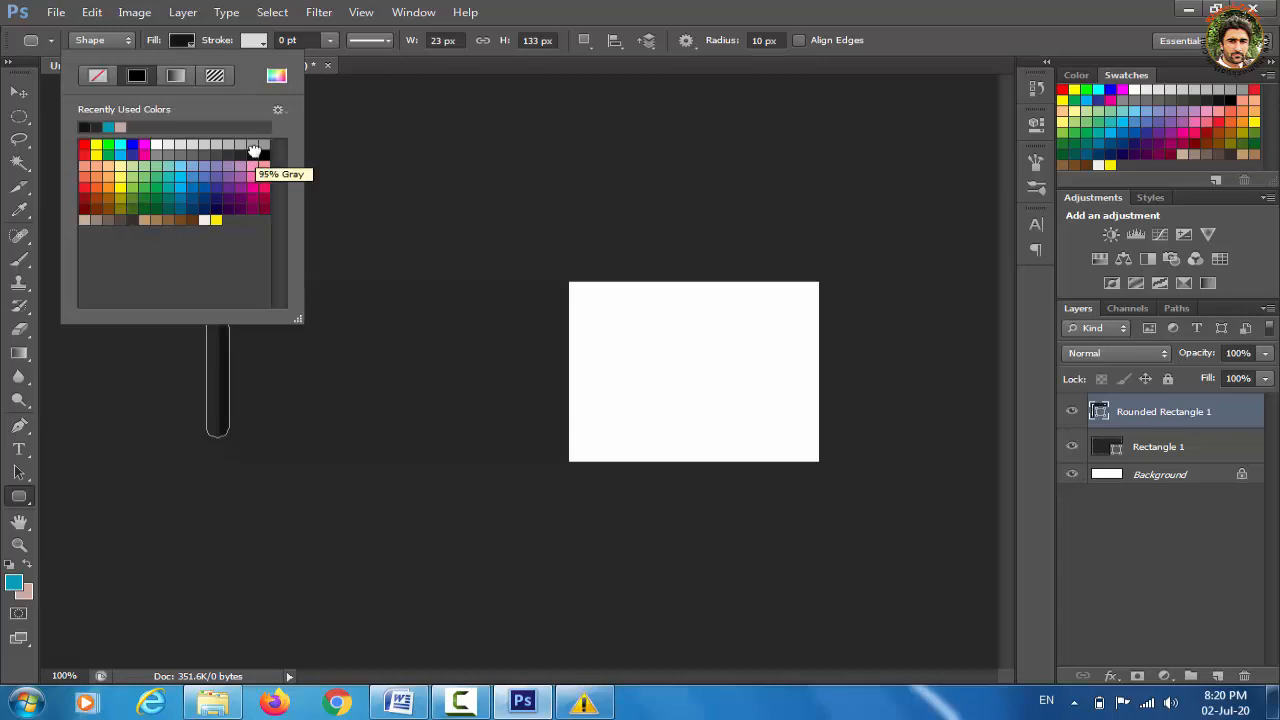
{"action": "left_click", "coordinate": [265, 155]}
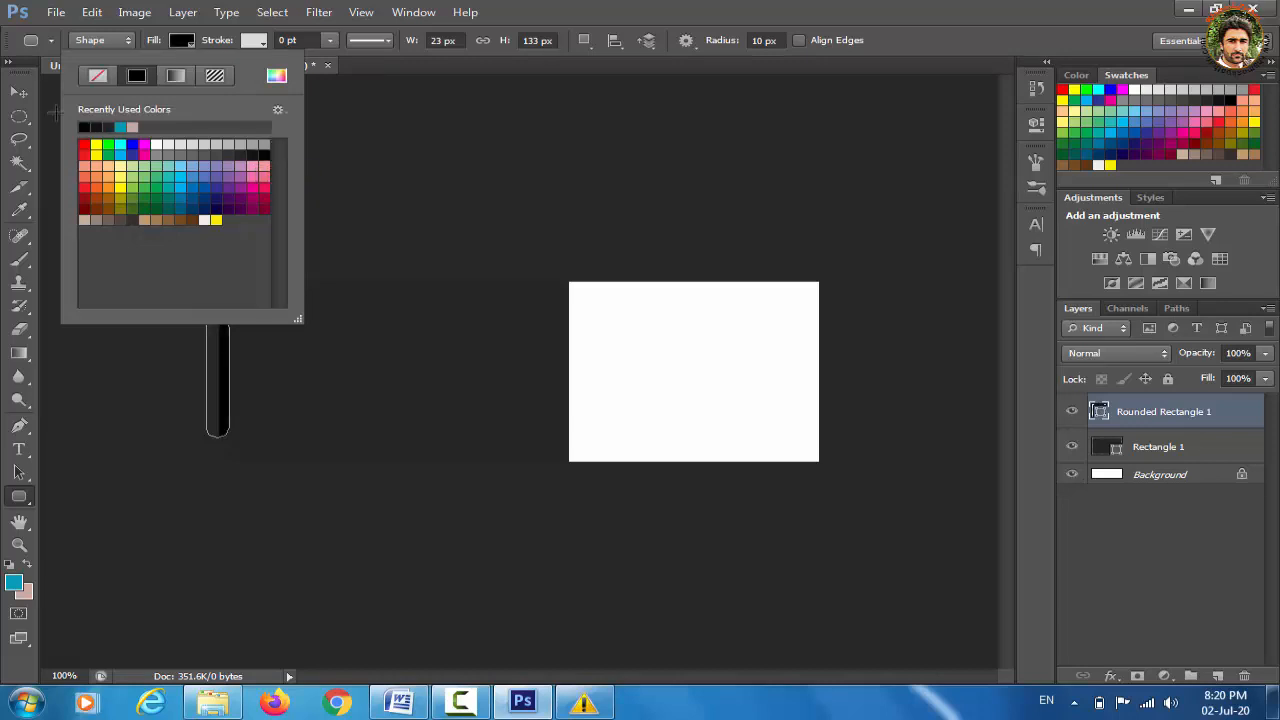
Nudge the black bar slightly right and up
{"action": "left_click", "coordinate": [20, 98]}
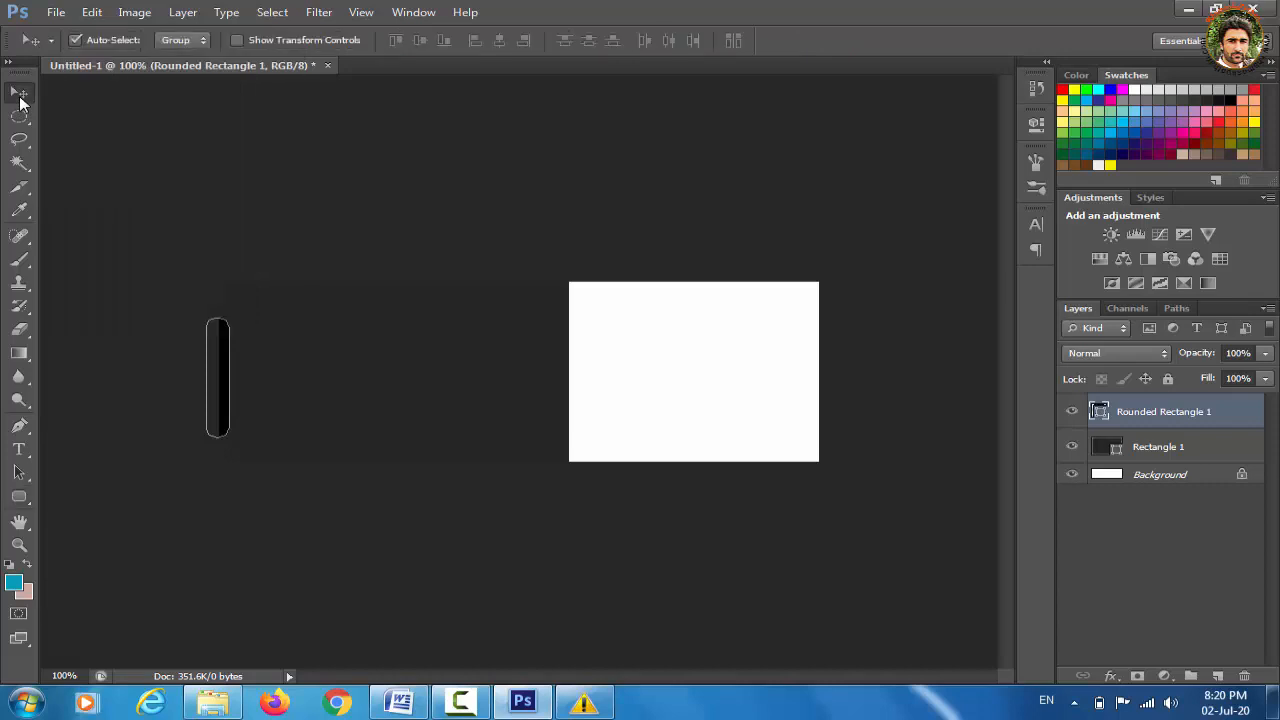
{"action": "key", "text": "Right"}
{"action": "key", "text": "Right"}
{"action": "key", "text": "Right"}
{"action": "key", "text": "Right"}
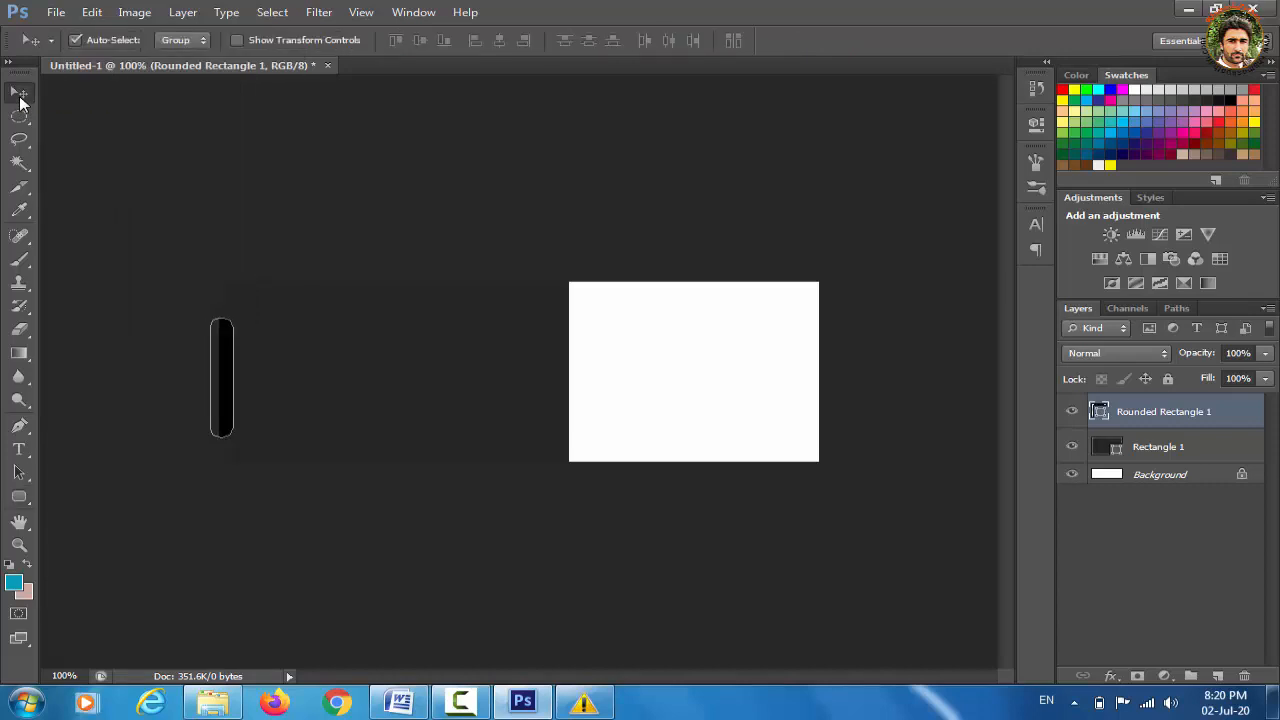
{"action": "key", "text": "Up"}
{"action": "key", "text": "Up"}
{"action": "key", "text": "Up"}
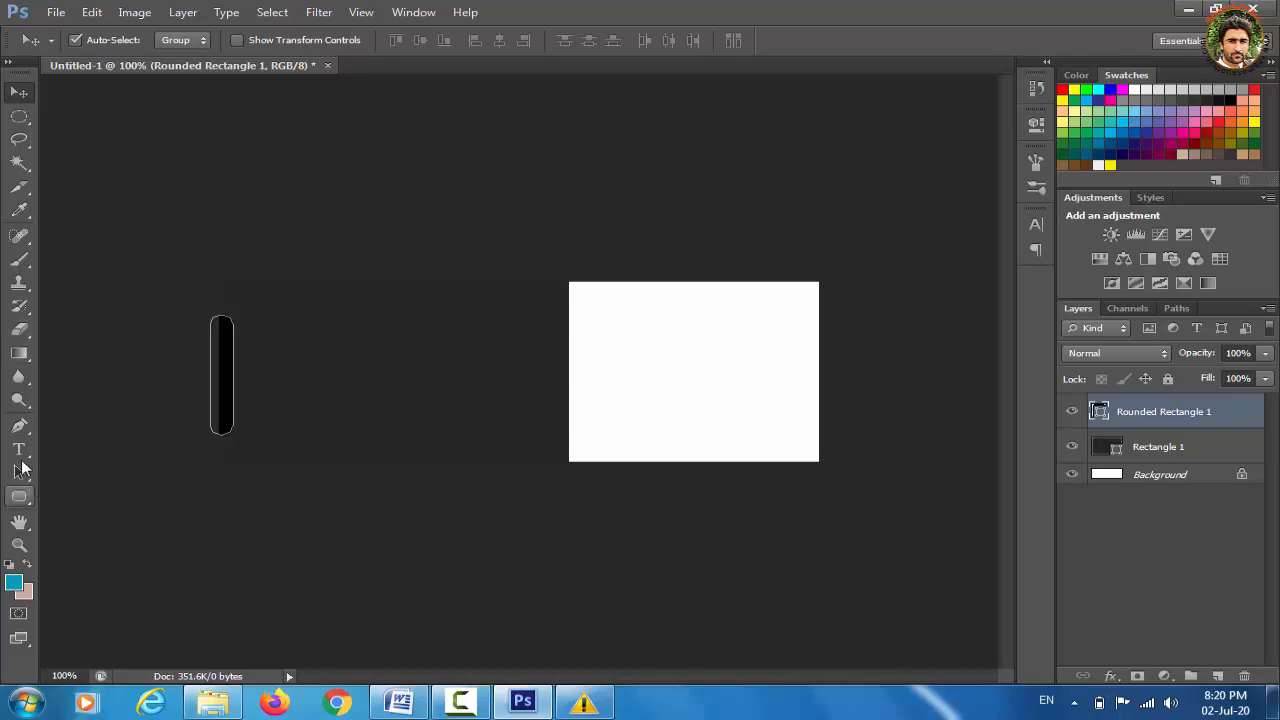
{"action": "left_click", "coordinate": [19, 496]}
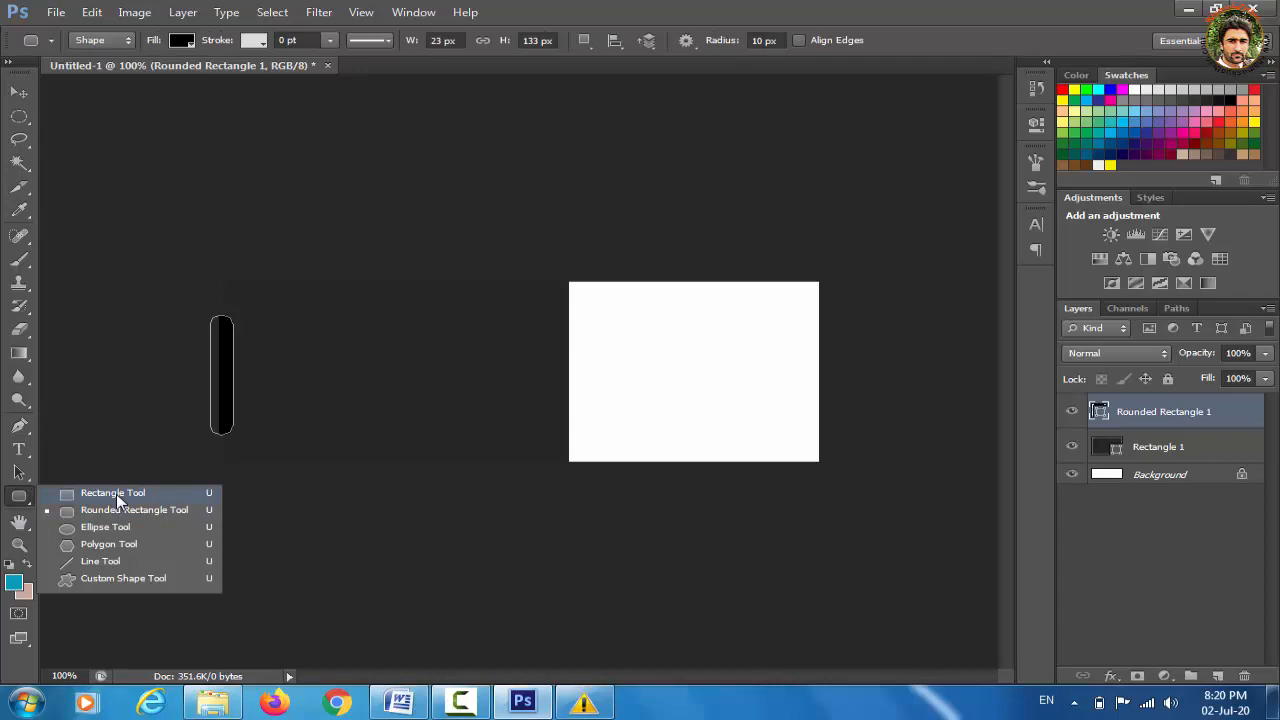
Draw a small 24 × 33 px rectangle at the white canvas's upper-left edge
{"action": "left_click", "coordinate": [113, 493]}
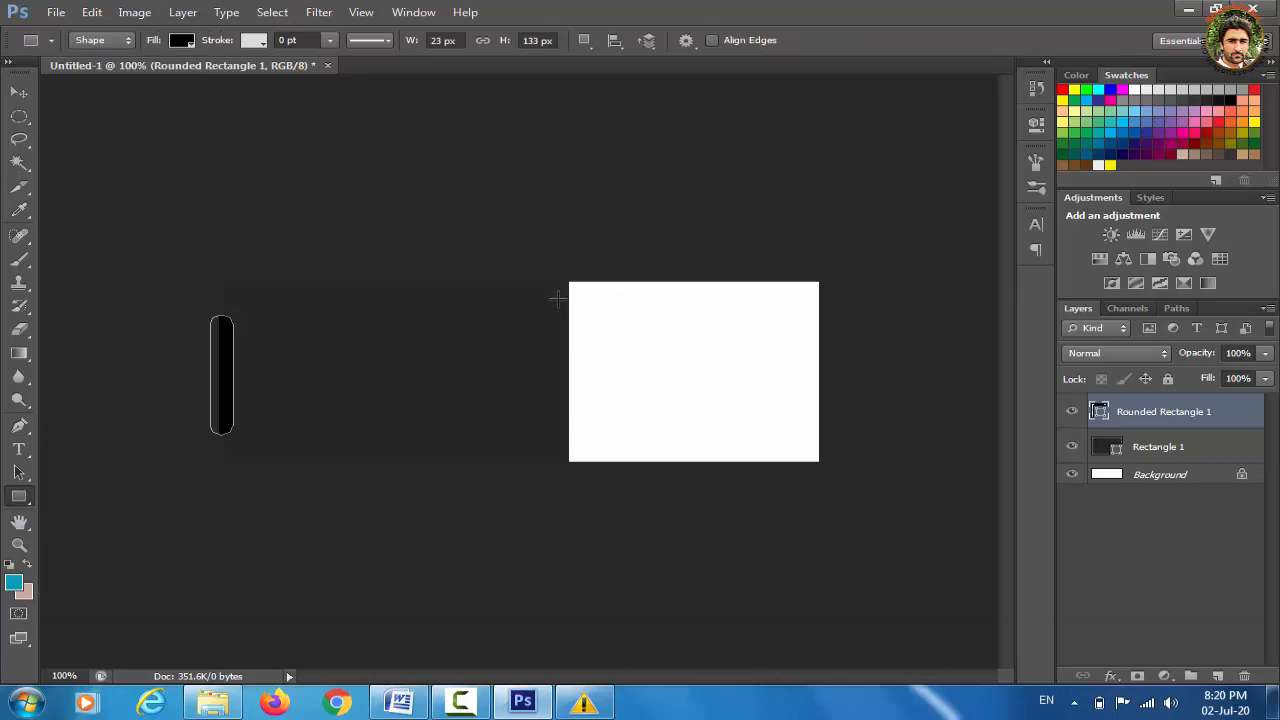
{"action": "left_click_drag", "start_coordinate": [558, 298], "coordinate": [582, 327]}
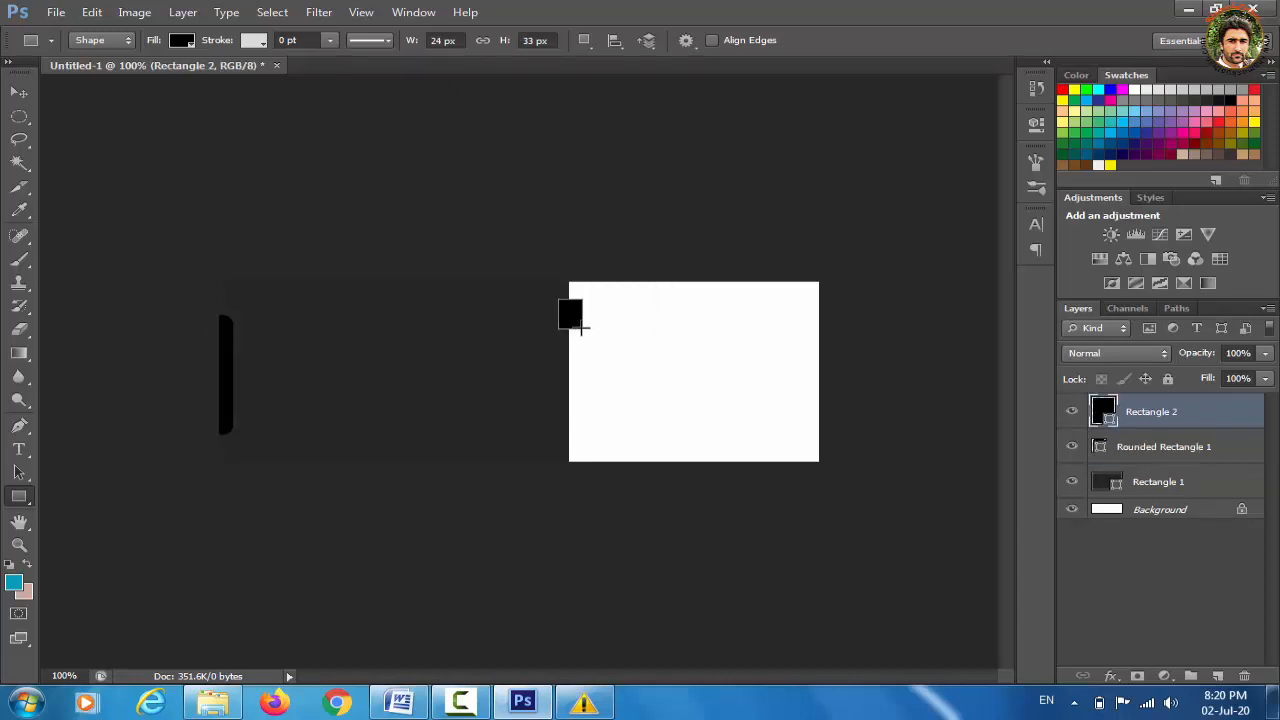
{"action": "key", "text": "v"}
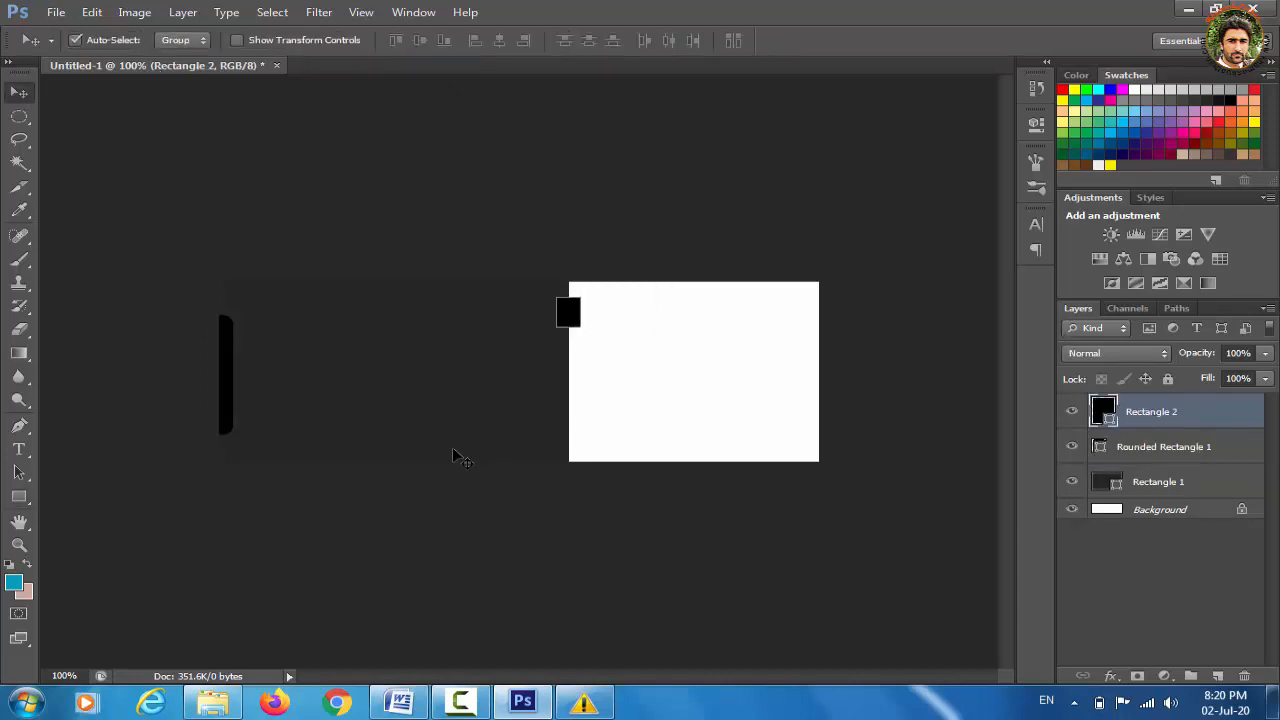
Fill the small rectangle light pink #f895c1 using the Color Picker
{"action": "left_click", "coordinate": [21, 499]}
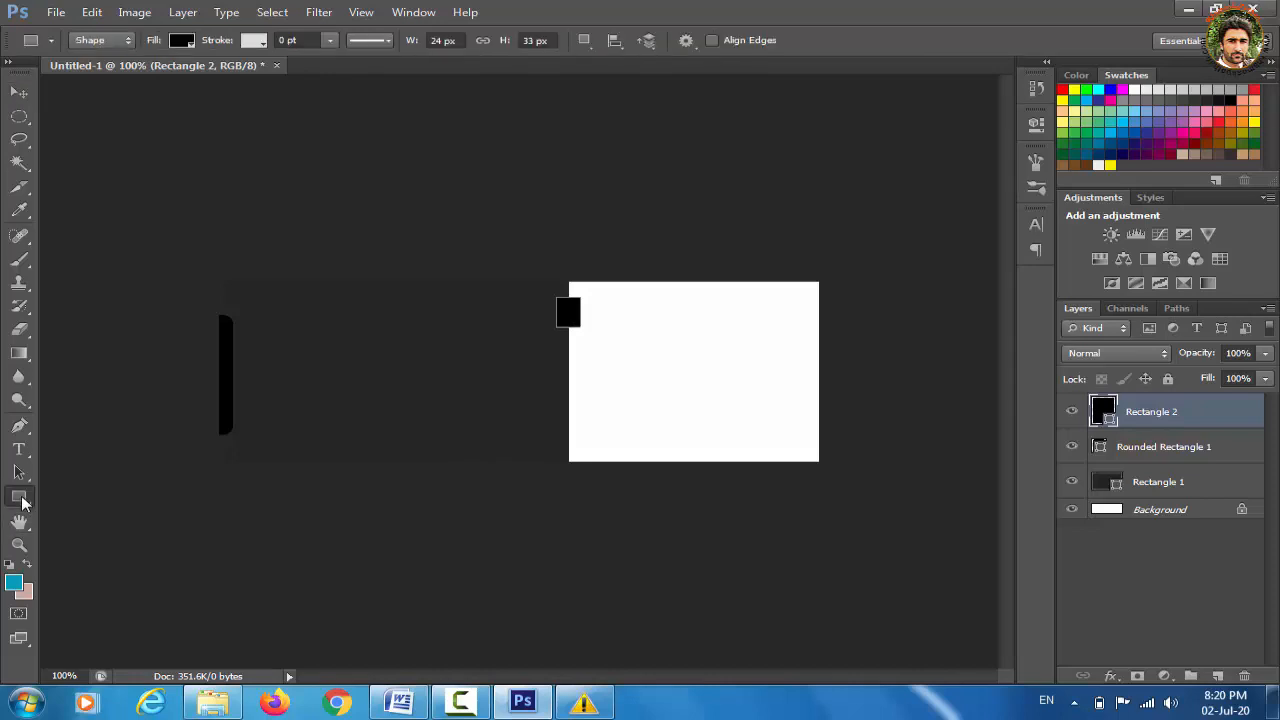
{"action": "left_click", "coordinate": [181, 42]}
{"action": "left_click", "coordinate": [276, 77]}
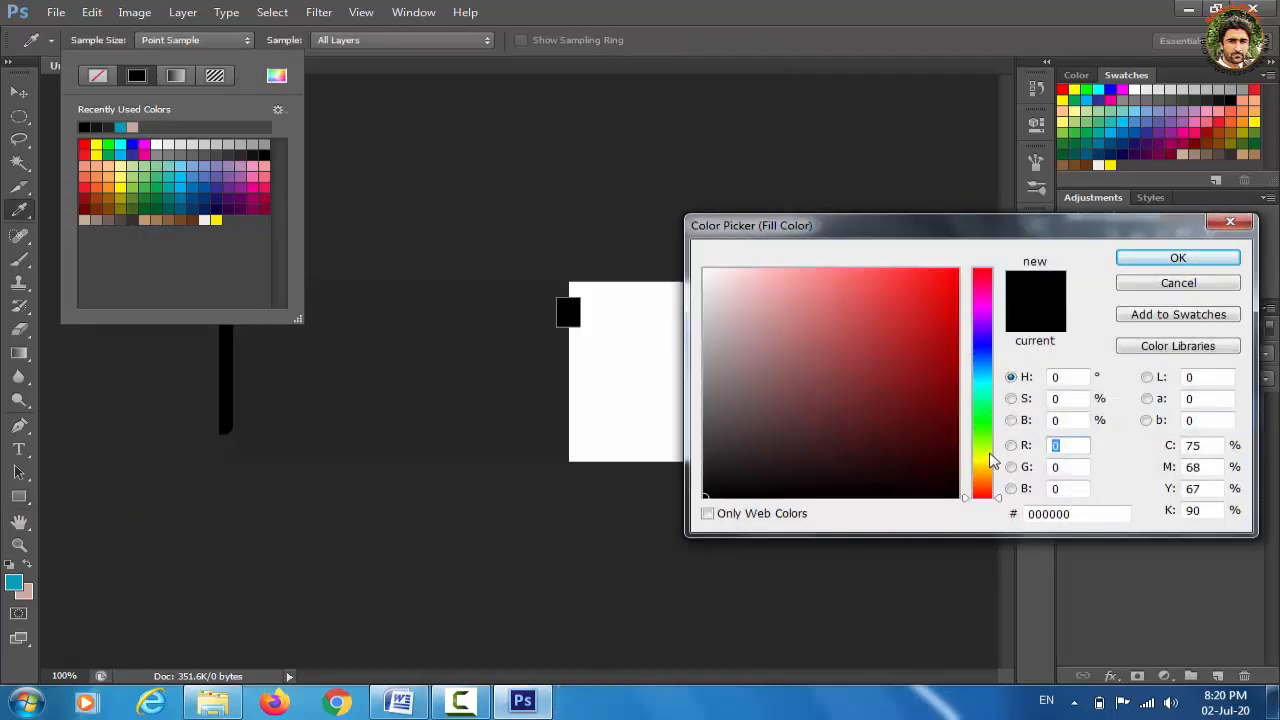
{"action": "left_click", "coordinate": [983, 286]}
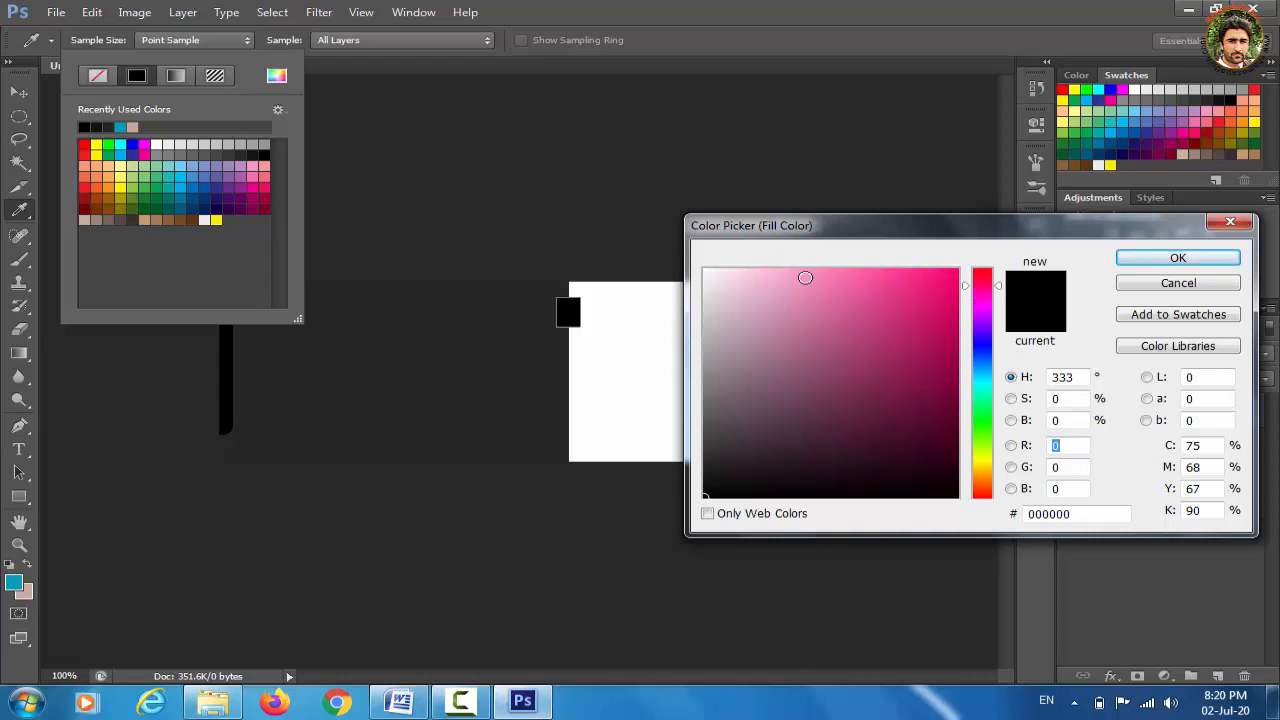
{"action": "left_click", "coordinate": [805, 274]}
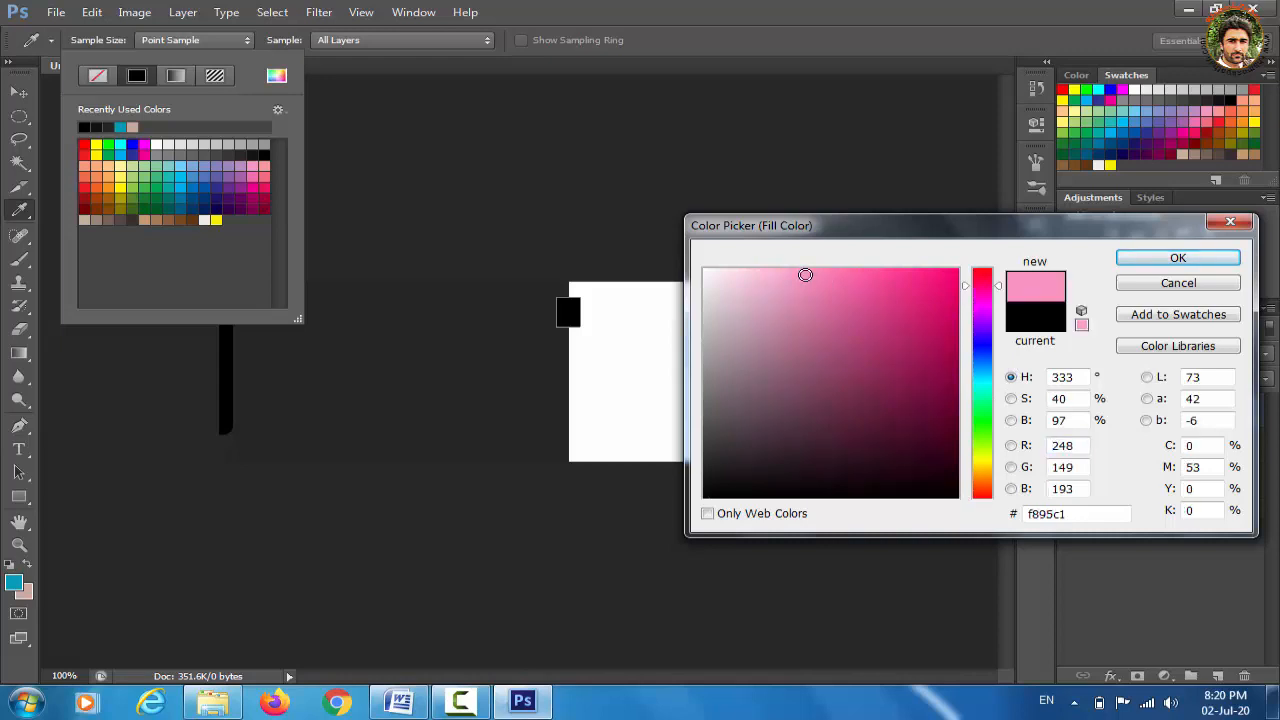
{"action": "left_click", "coordinate": [1152, 258]}
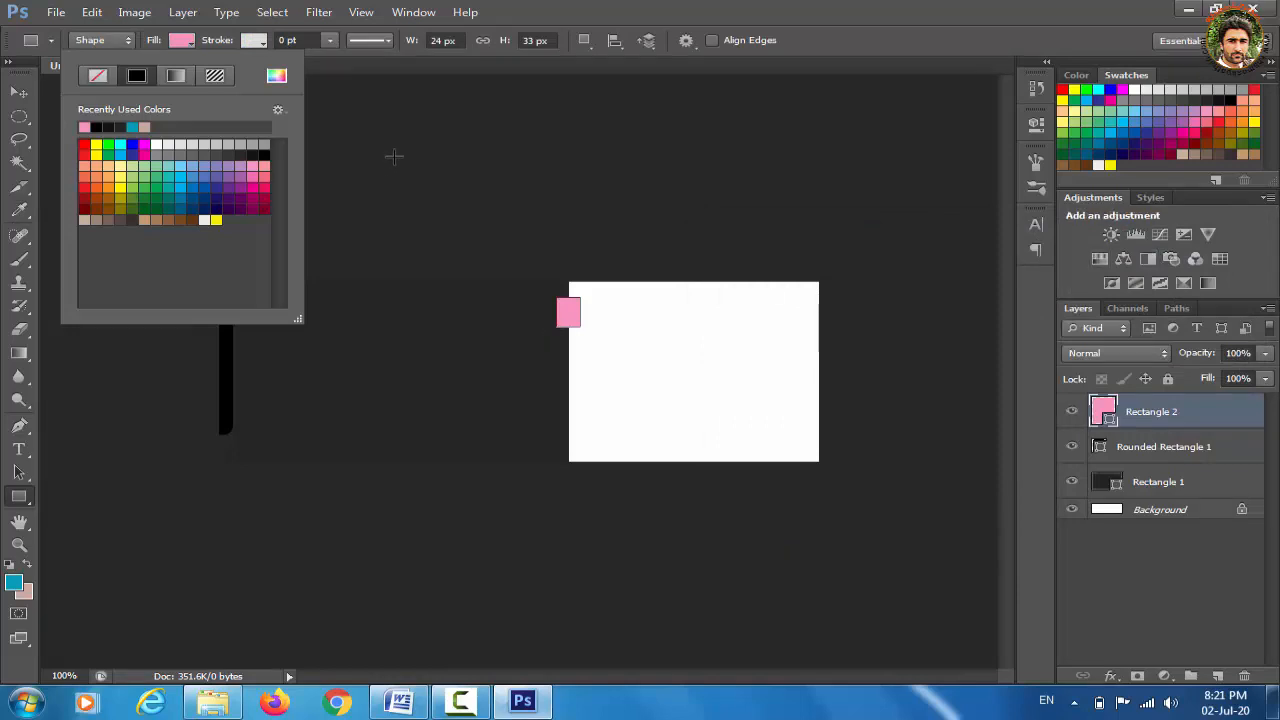
{"action": "left_click", "coordinate": [19, 92]}
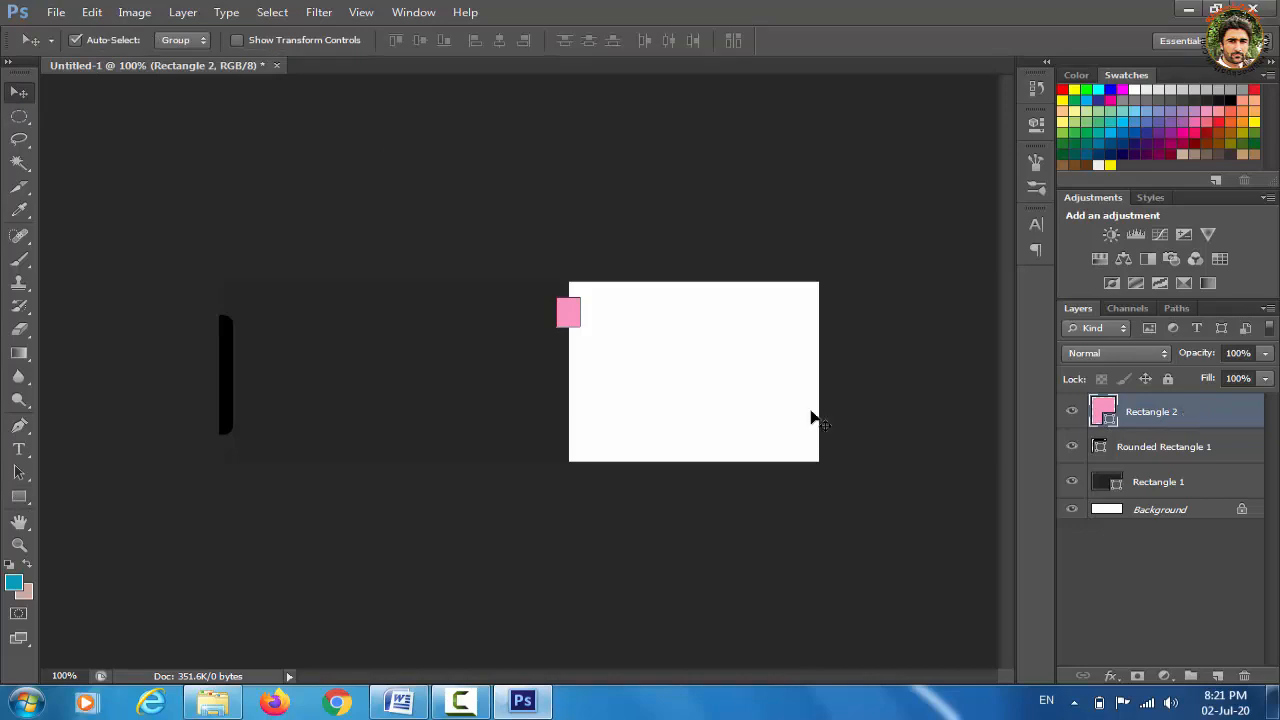
Duplicate the pink rectangle and place the copy directly beneath the original
{"action": "key", "text": "ctrl+j"}
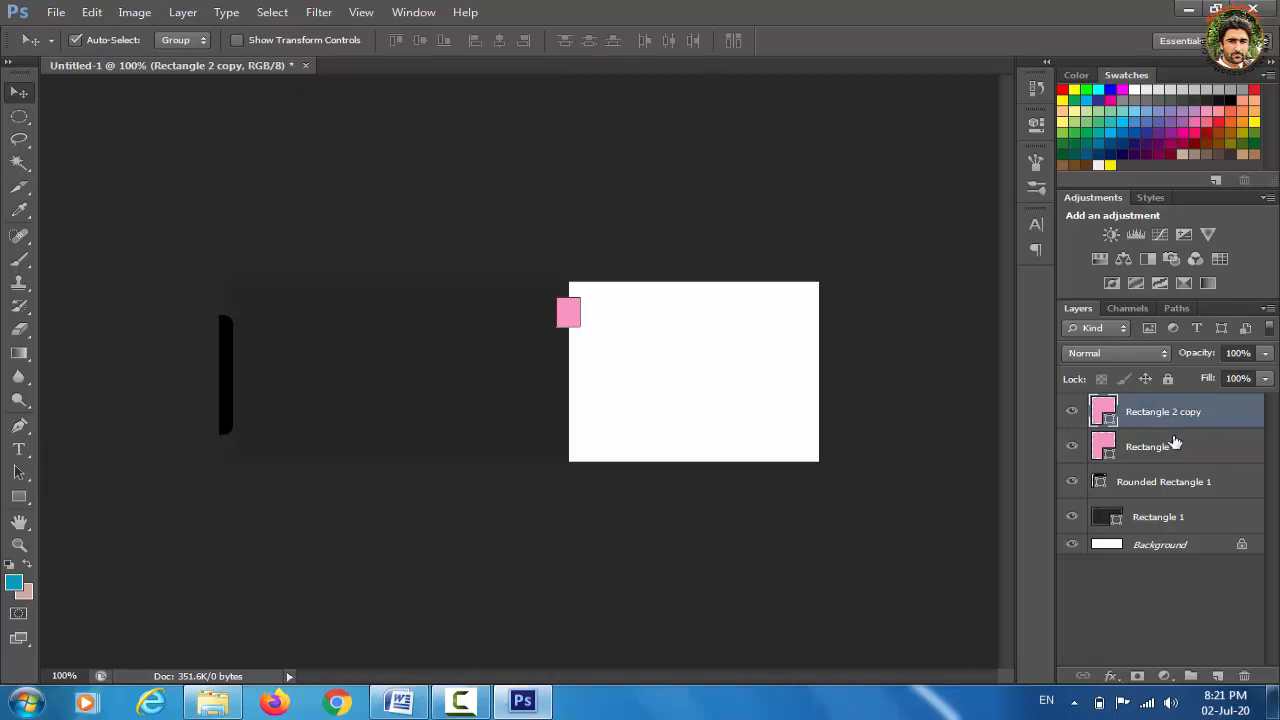
{"action": "key", "text": "Down"}
{"action": "key", "text": "Down"}
{"action": "key", "text": "Down"}
{"action": "key", "text": "Down"}
{"action": "key", "text": "Down"}
{"action": "key", "text": "Down"}
{"action": "key", "text": "Down"}
{"action": "key", "text": "Down"}
{"action": "key", "text": "Down"}
{"action": "key", "text": "Down"}
{"action": "key", "text": "Down"}
{"action": "key", "text": "Down"}
{"action": "key", "text": "Down"}
{"action": "key", "text": "Down"}
{"action": "key", "text": "Down"}
{"action": "key", "text": "Down"}
{"action": "key", "text": "Down"}
{"action": "key", "text": "Down"}
{"action": "key", "text": "Down"}
{"action": "key", "text": "Down"}
{"action": "key", "text": "Down"}
{"action": "key", "text": "Down"}
{"action": "key", "text": "Down"}
{"action": "key", "text": "Down"}
{"action": "key", "text": "Down"}
{"action": "key", "text": "Down"}
{"action": "key", "text": "Down"}
{"action": "key", "text": "Down"}
{"action": "key", "text": "Down"}
{"action": "key", "text": "Down"}
{"action": "key", "text": "Down"}
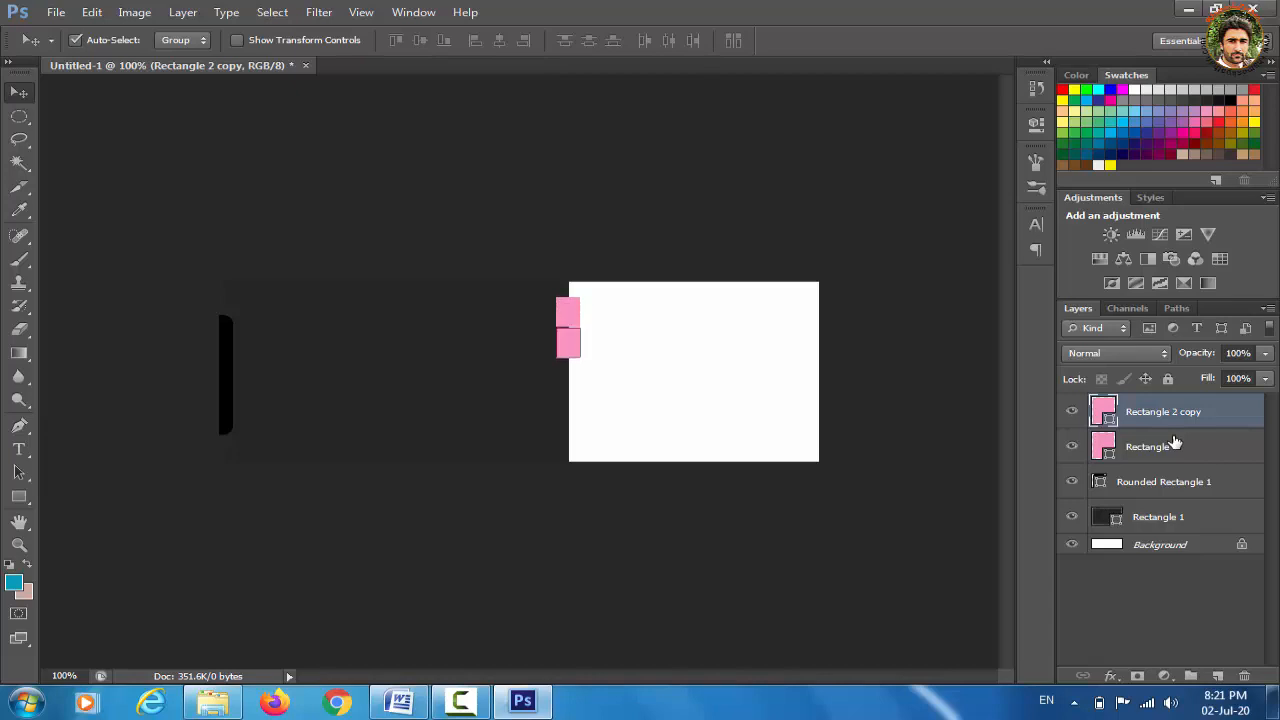
{"action": "key", "text": "Down"}
{"action": "key", "text": "Up"}
{"action": "key", "text": "Up"}
Give the Rectangle 2 copy a slightly deeper pink fill
{"action": "left_click", "coordinate": [22, 498]}
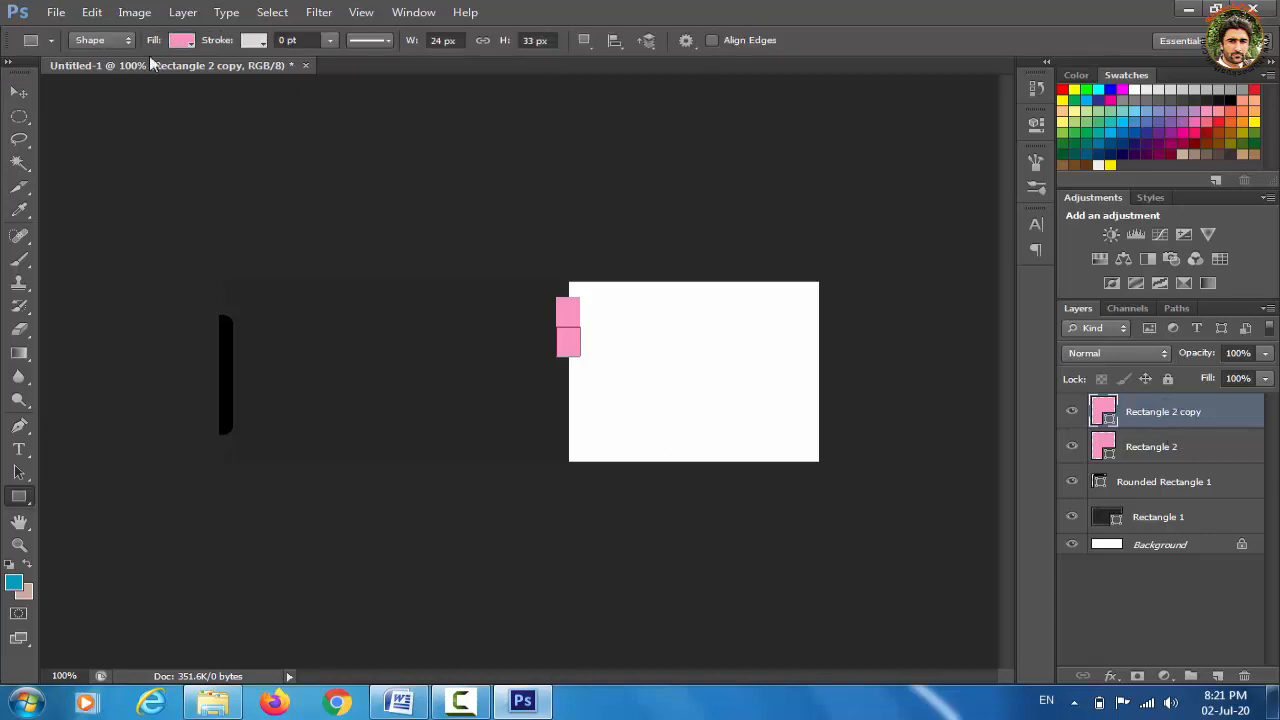
{"action": "left_click", "coordinate": [180, 38]}
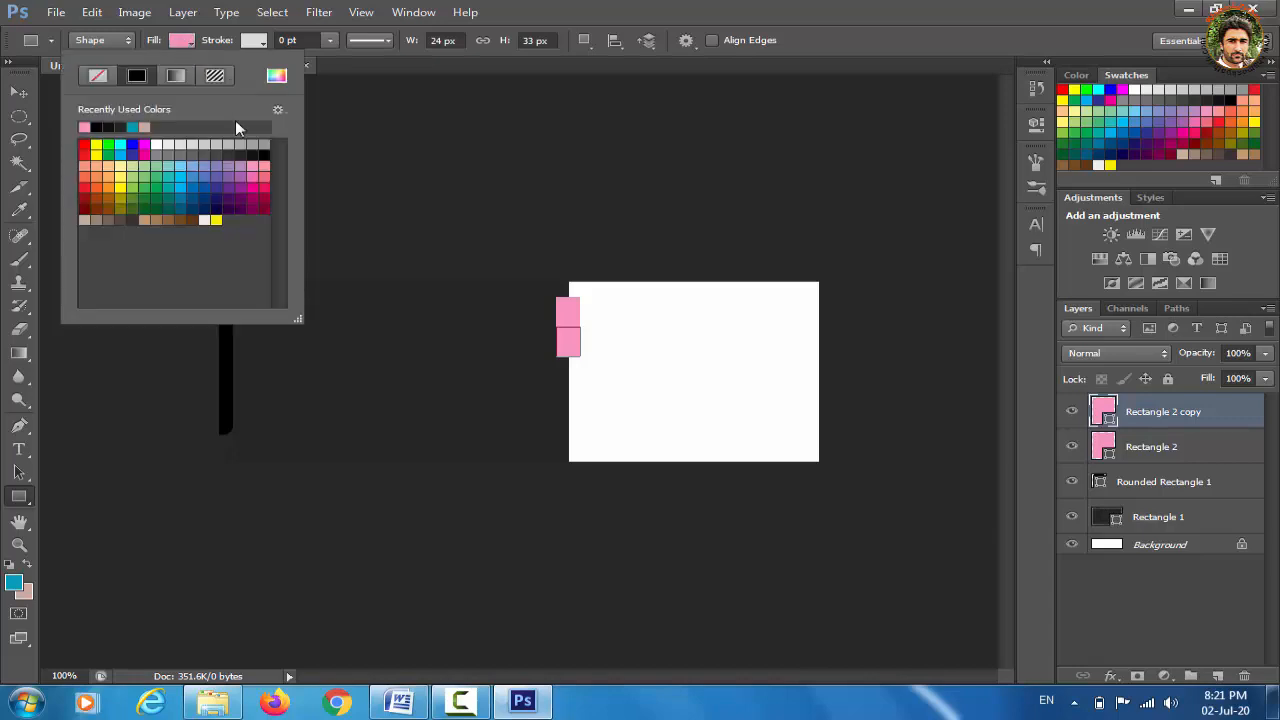
{"action": "left_click", "coordinate": [276, 76]}
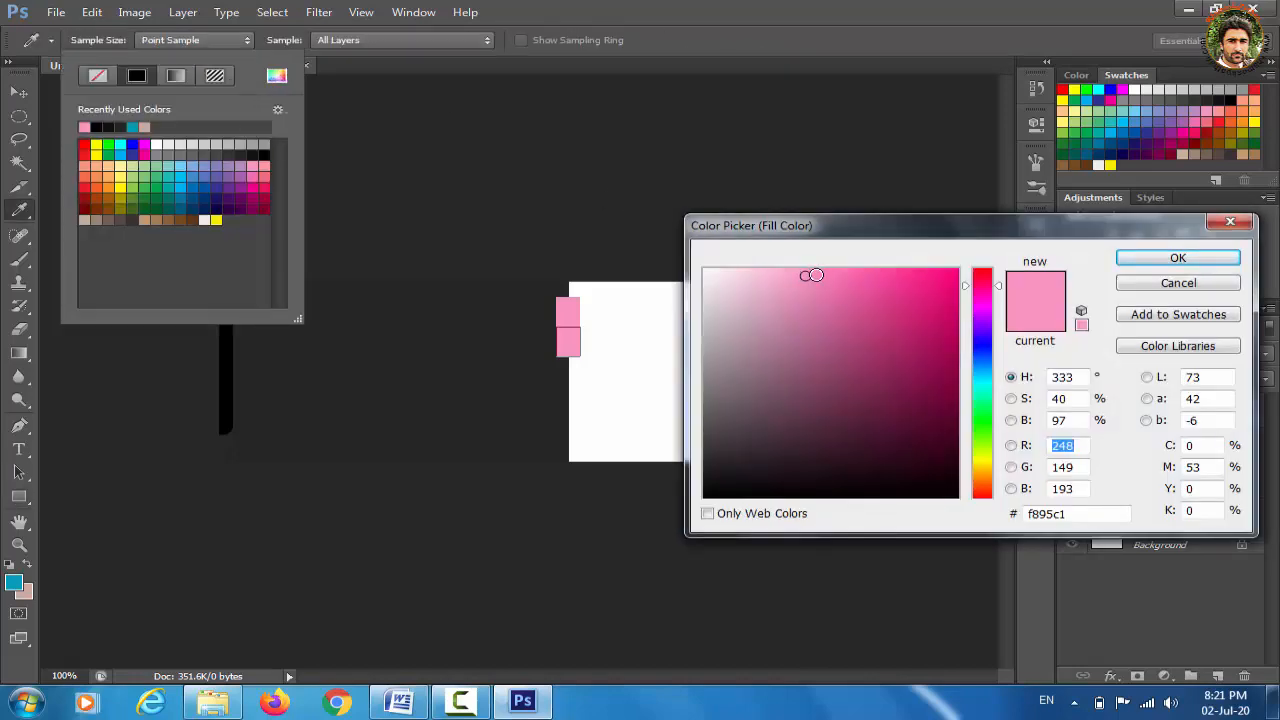
{"action": "left_click", "coordinate": [820, 274]}
{"action": "left_click", "coordinate": [828, 275]}
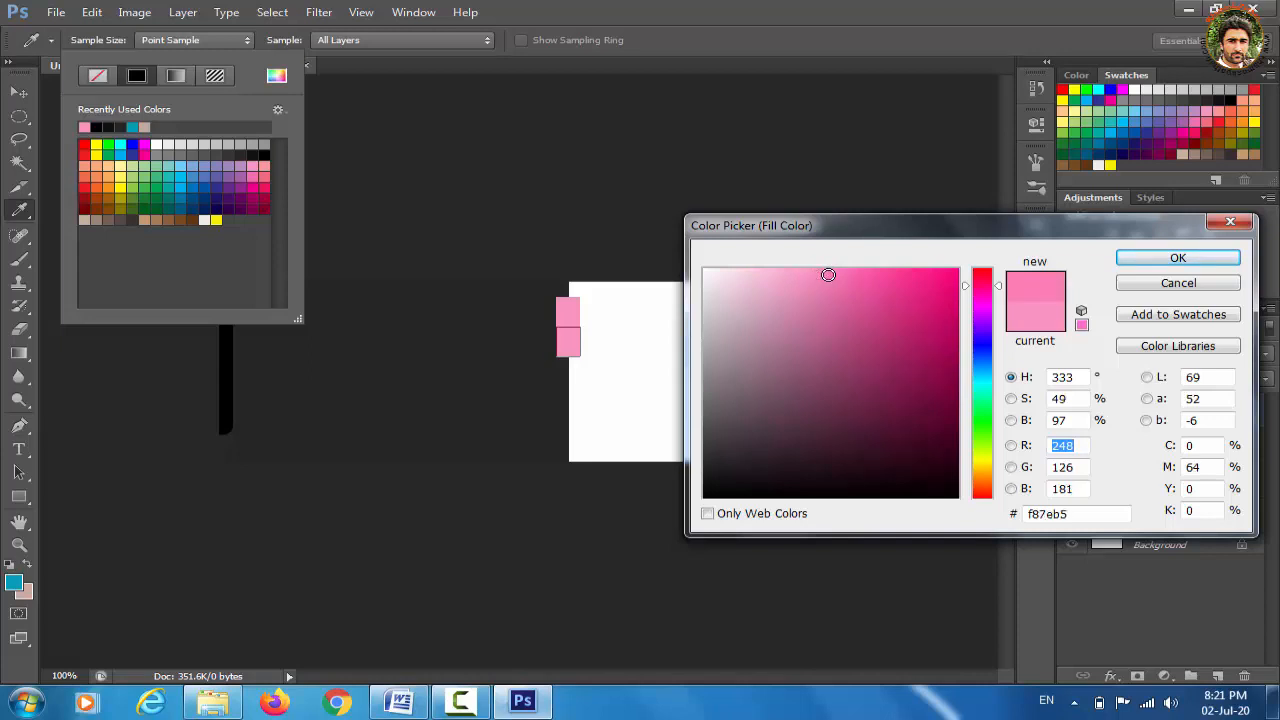
{"action": "left_click", "coordinate": [1163, 262]}
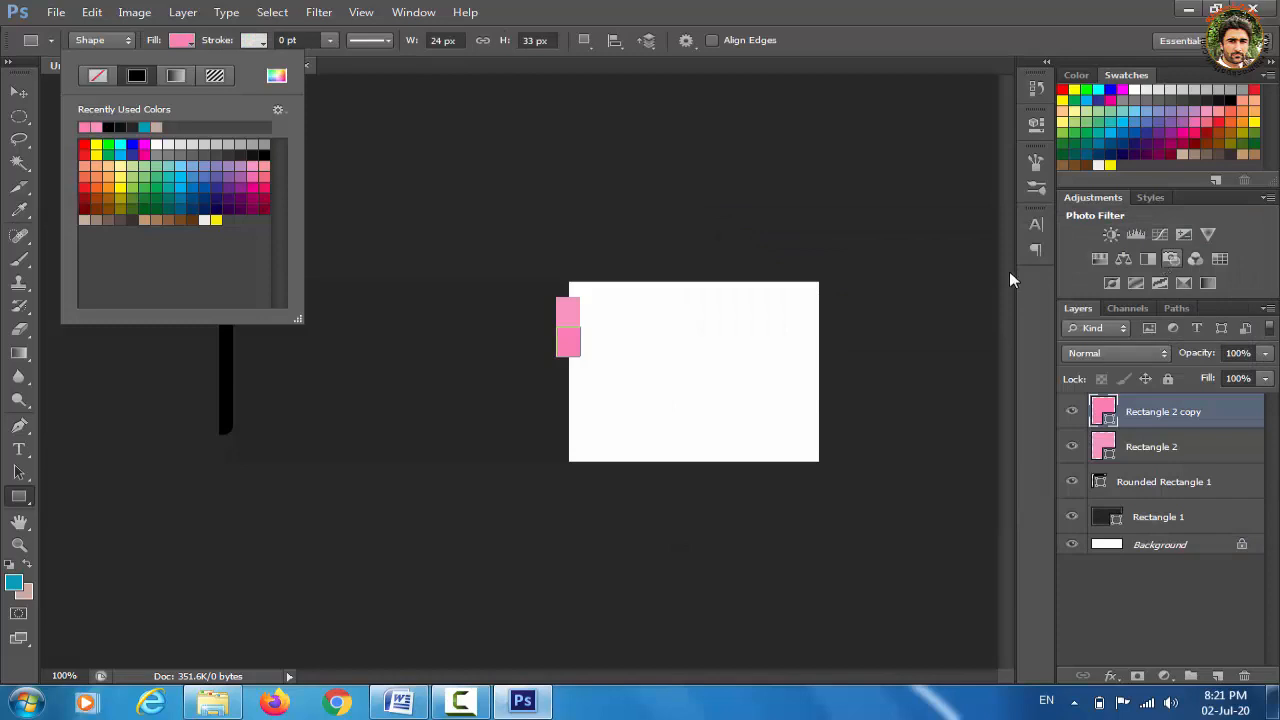
{"action": "left_click", "coordinate": [570, 328]}
{"action": "left_click", "coordinate": [570, 328]}
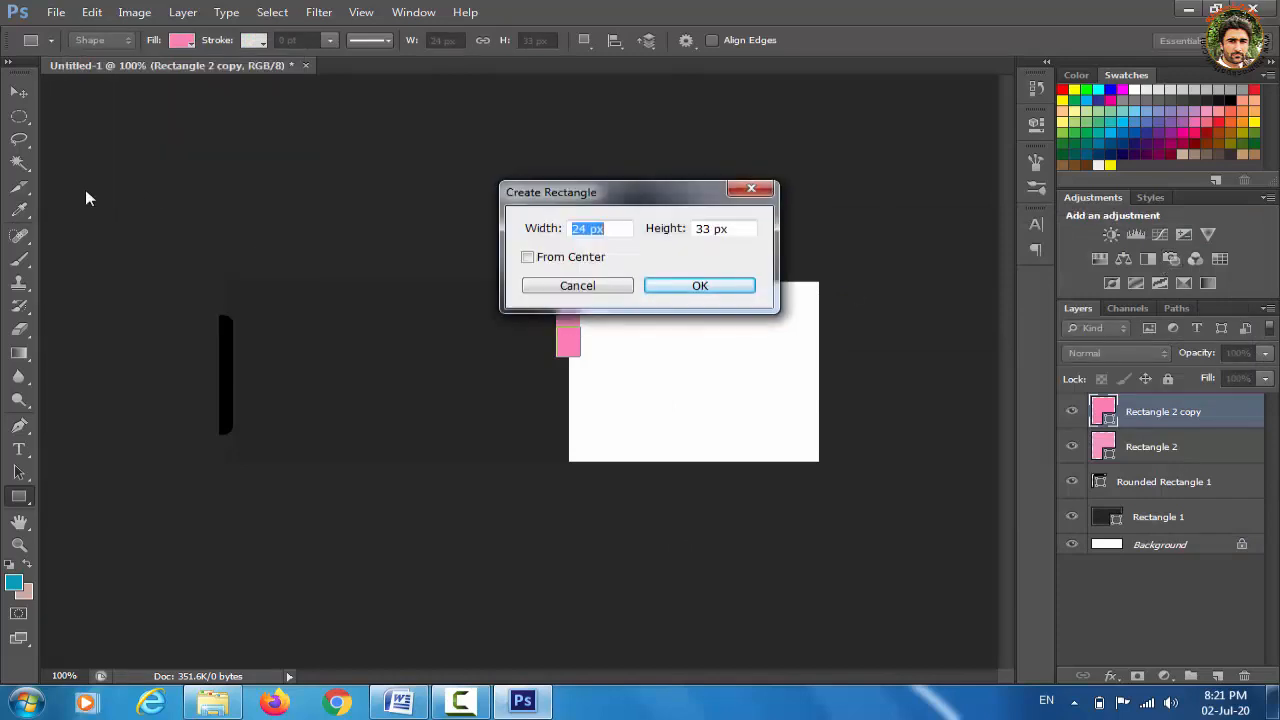
{"action": "left_click", "coordinate": [751, 188]}
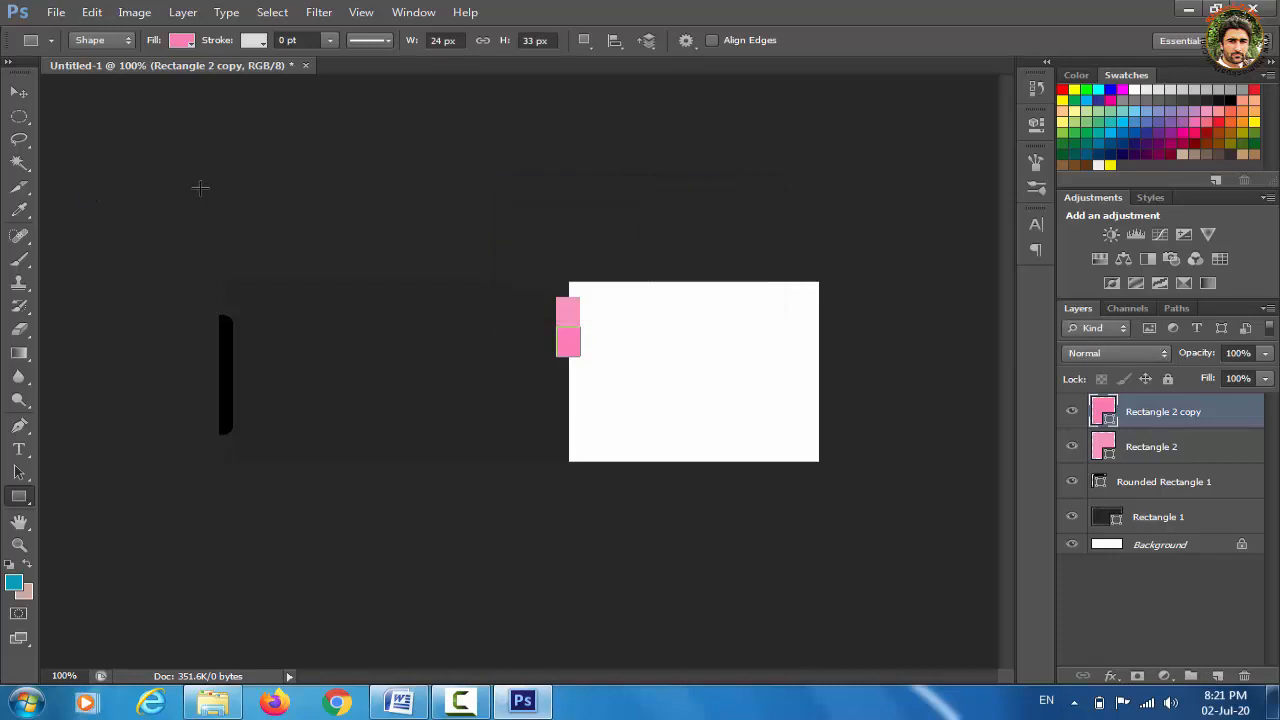
{"action": "left_click", "coordinate": [17, 93]}
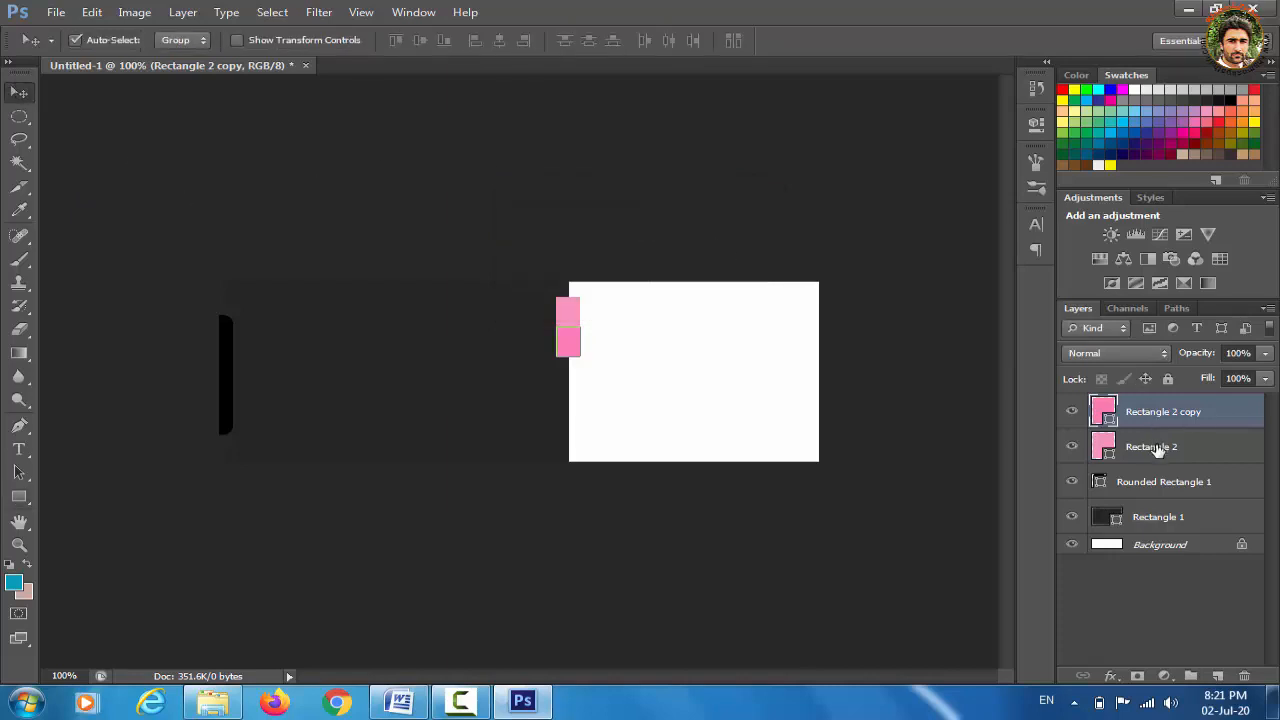
Duplicate the pink rectangle, move the copy below the second, and zoom to 200%
{"action": "key", "text": "ctrl+j"}
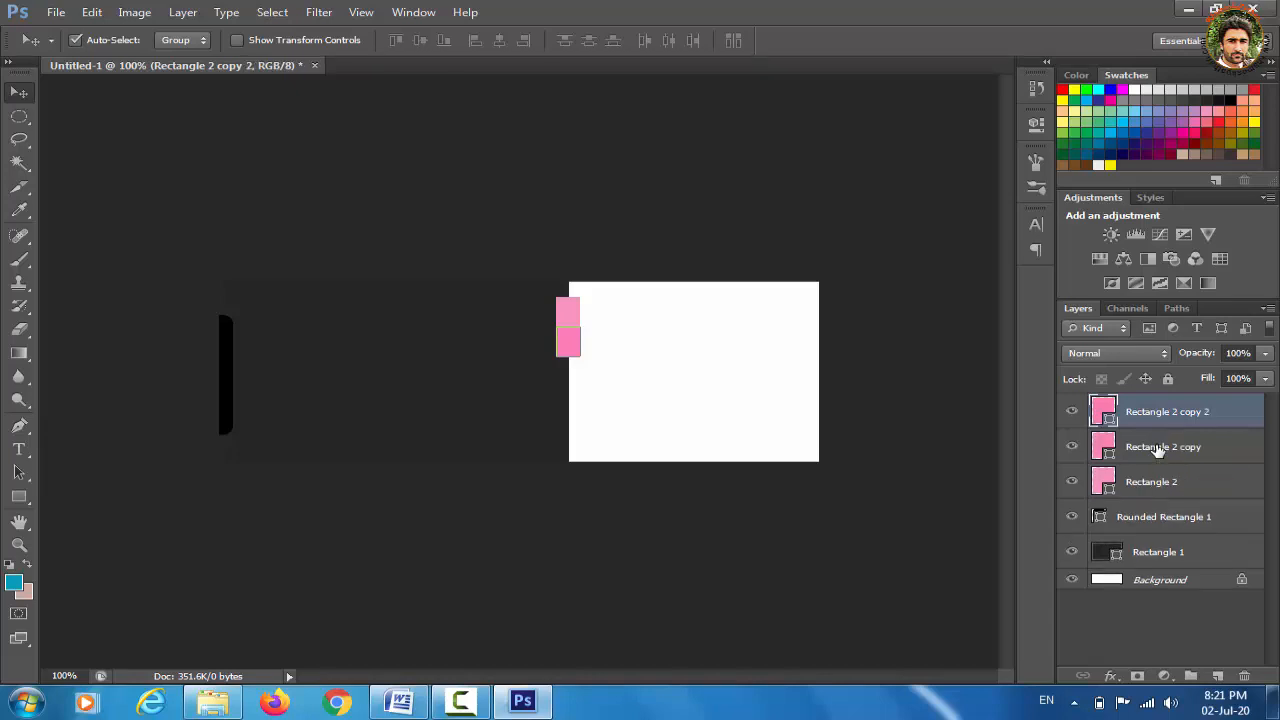
{"action": "key", "text": "Down"}
{"action": "key", "text": "Down"}
{"action": "key", "text": "Down"}
{"action": "key", "text": "Down"}
{"action": "key", "text": "Down"}
{"action": "key", "text": "Down"}
{"action": "key", "text": "Down"}
{"action": "key", "text": "Down"}
{"action": "key", "text": "Down"}
{"action": "key", "text": "Down"}
{"action": "key", "text": "Down"}
{"action": "key", "text": "Down"}
{"action": "key", "text": "Down"}
{"action": "key", "text": "Down"}
{"action": "key", "text": "Down"}
{"action": "key", "text": "Down"}
{"action": "key", "text": "Down"}
{"action": "key", "text": "Down"}
{"action": "key", "text": "Down"}
{"action": "key", "text": "Down"}
{"action": "key", "text": "Down"}
{"action": "key", "text": "Down"}
{"action": "key", "text": "Down"}
{"action": "key", "text": "Down"}
{"action": "key", "text": "Down"}
{"action": "key", "text": "Down"}
{"action": "key", "text": "Down"}
{"action": "key", "text": "Down"}
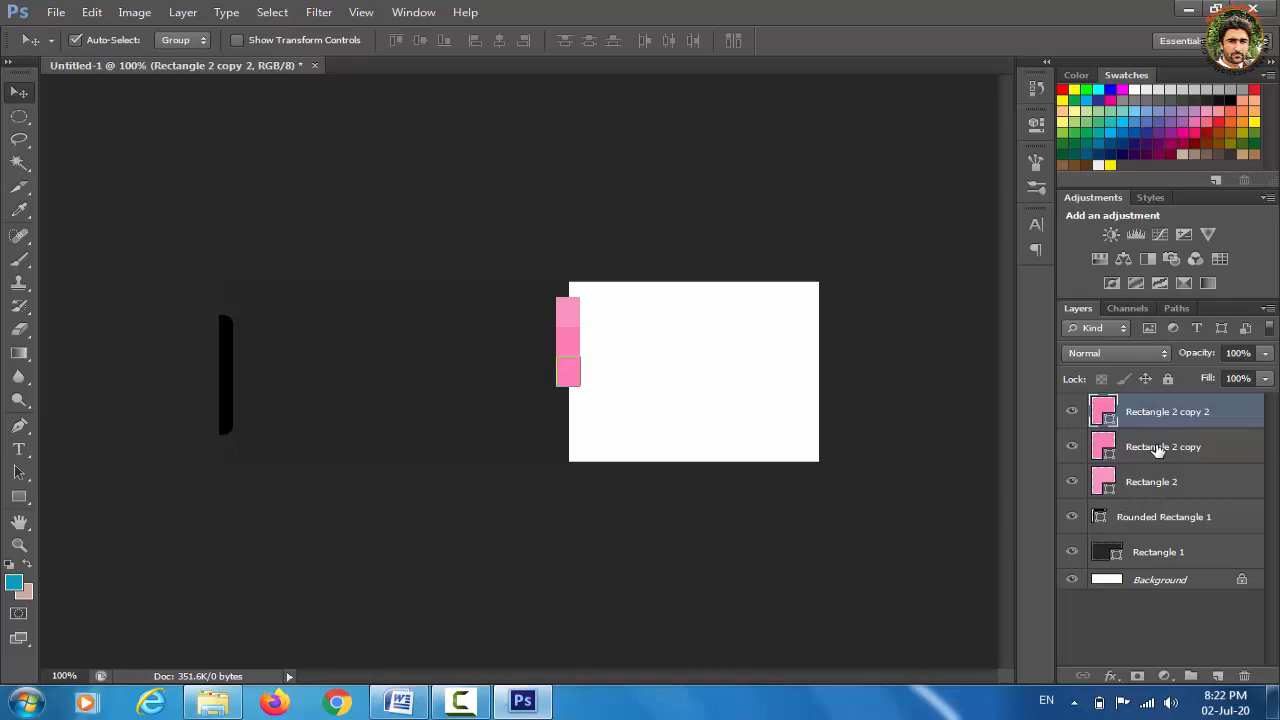
{"action": "key", "text": "ctrl+plus"}
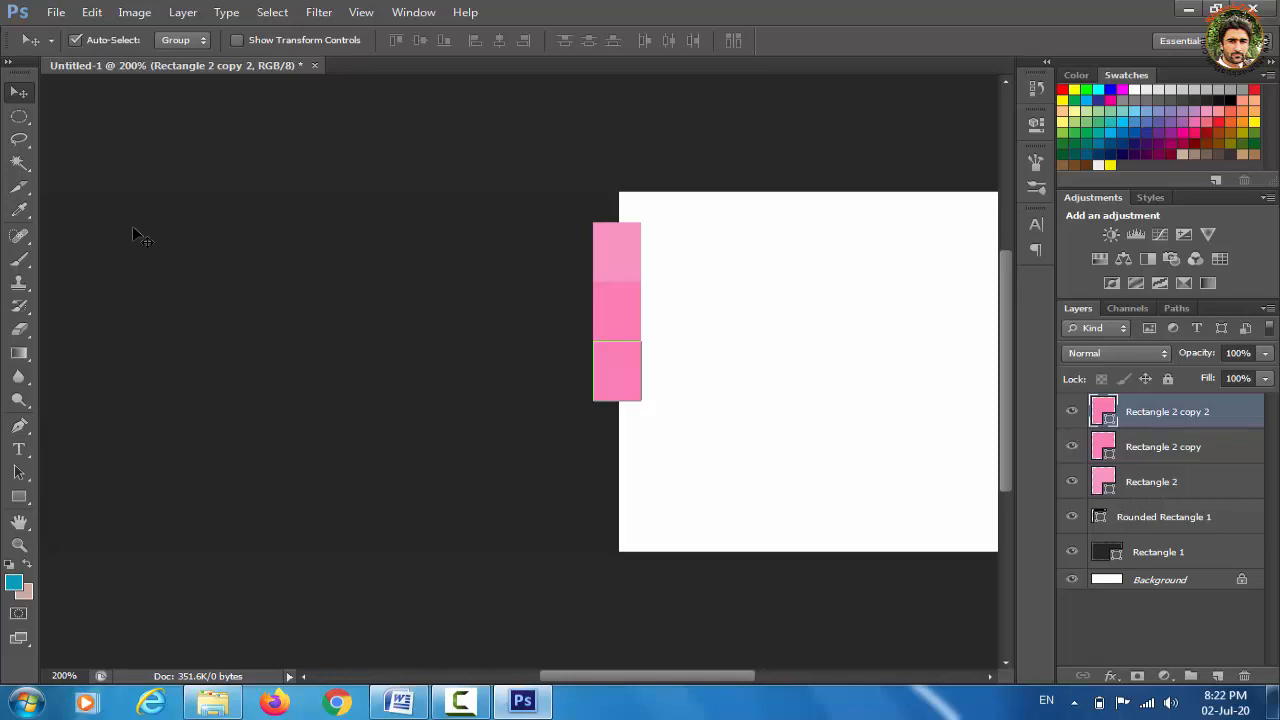
Fill the third rectangle with the deeper pink #f86baa
{"action": "left_click", "coordinate": [19, 497]}
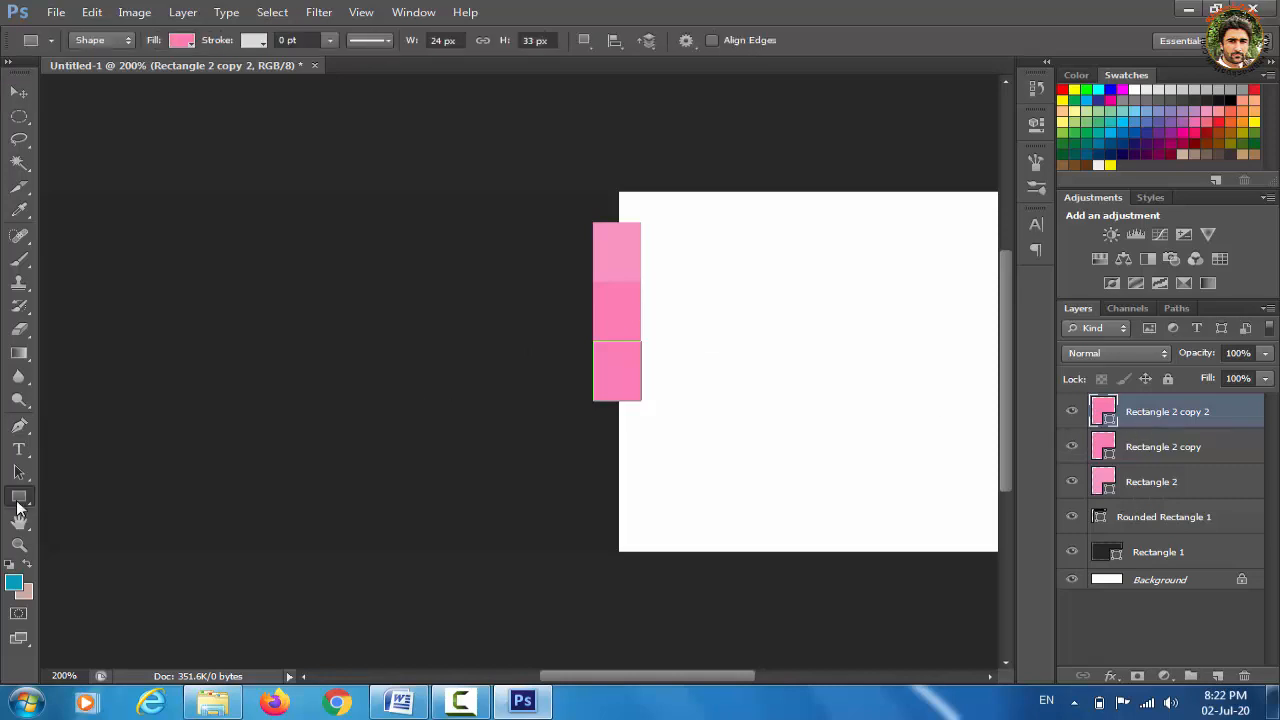
{"action": "left_click", "coordinate": [180, 42]}
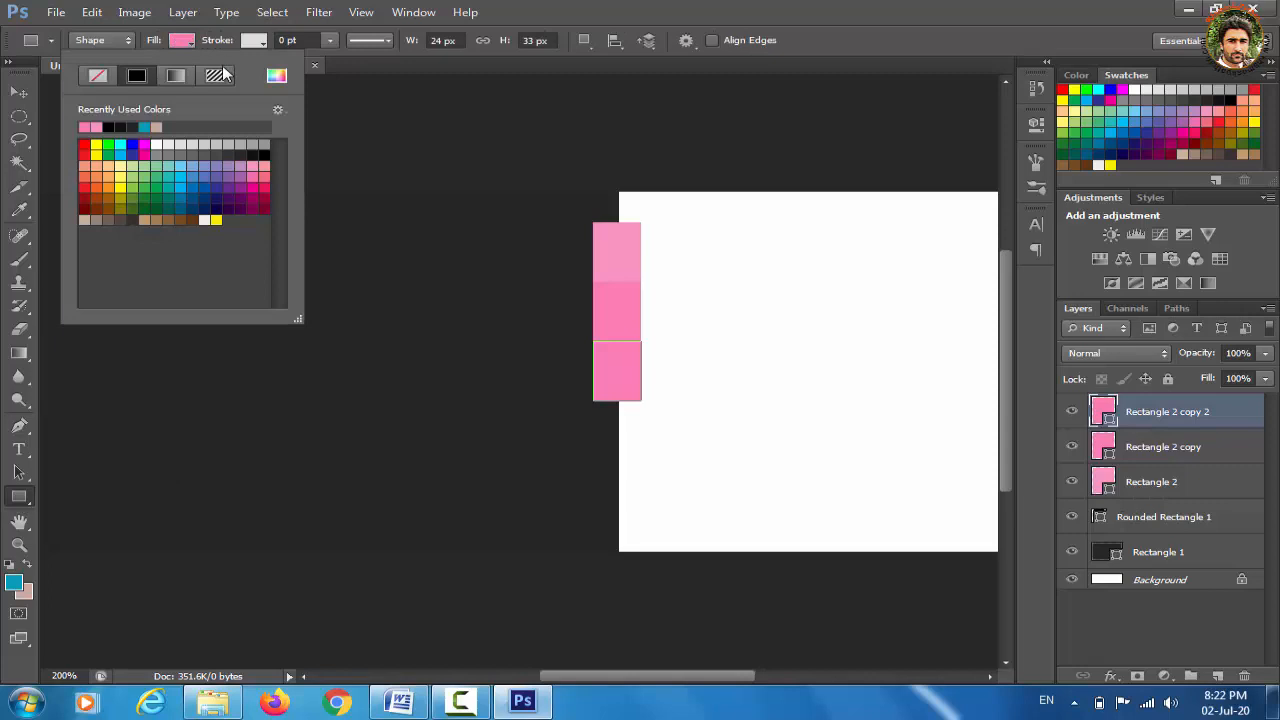
{"action": "left_click", "coordinate": [276, 77]}
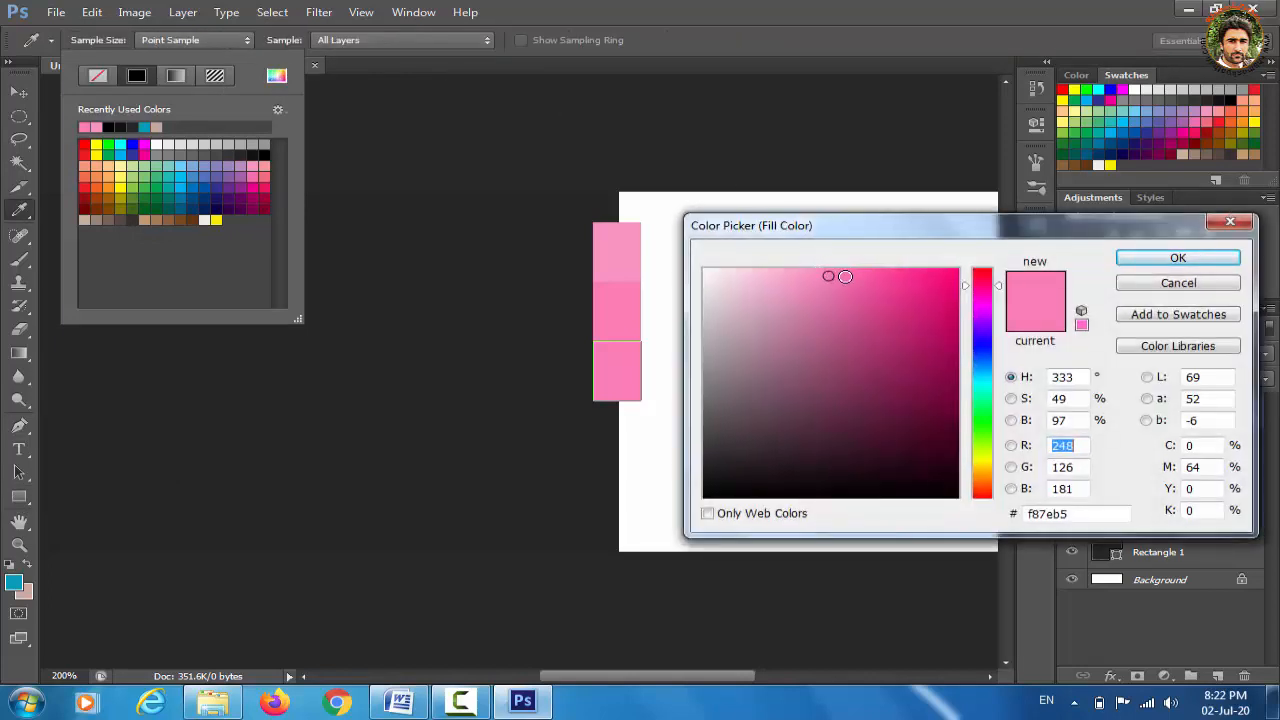
{"action": "left_click", "coordinate": [845, 275]}
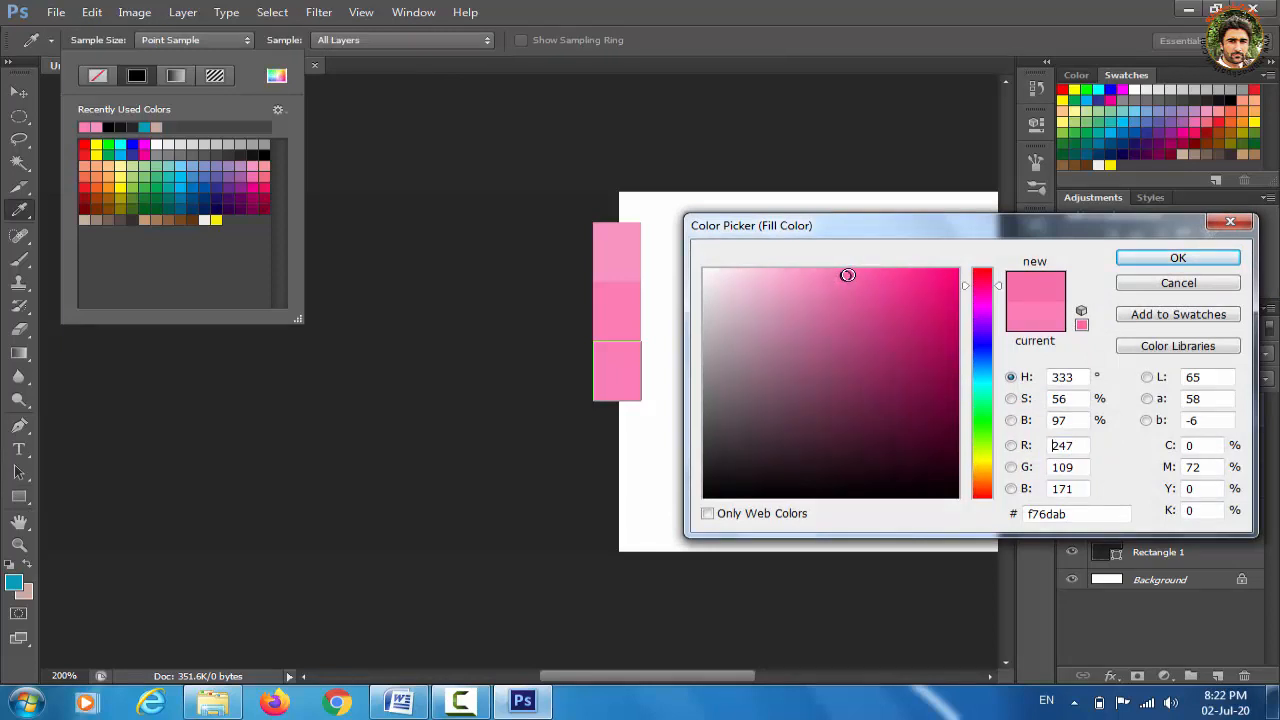
{"action": "left_click", "coordinate": [848, 275]}
{"action": "left_click", "coordinate": [1179, 258]}
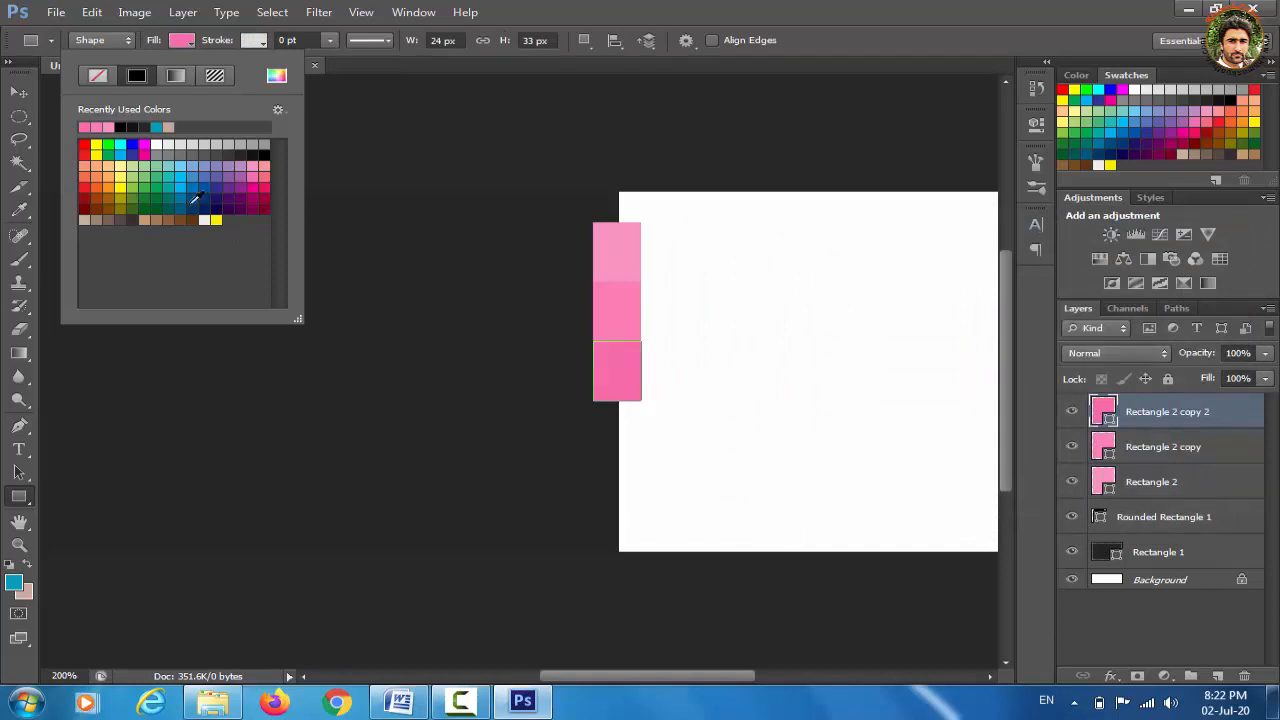
{"action": "left_click", "coordinate": [18, 100]}
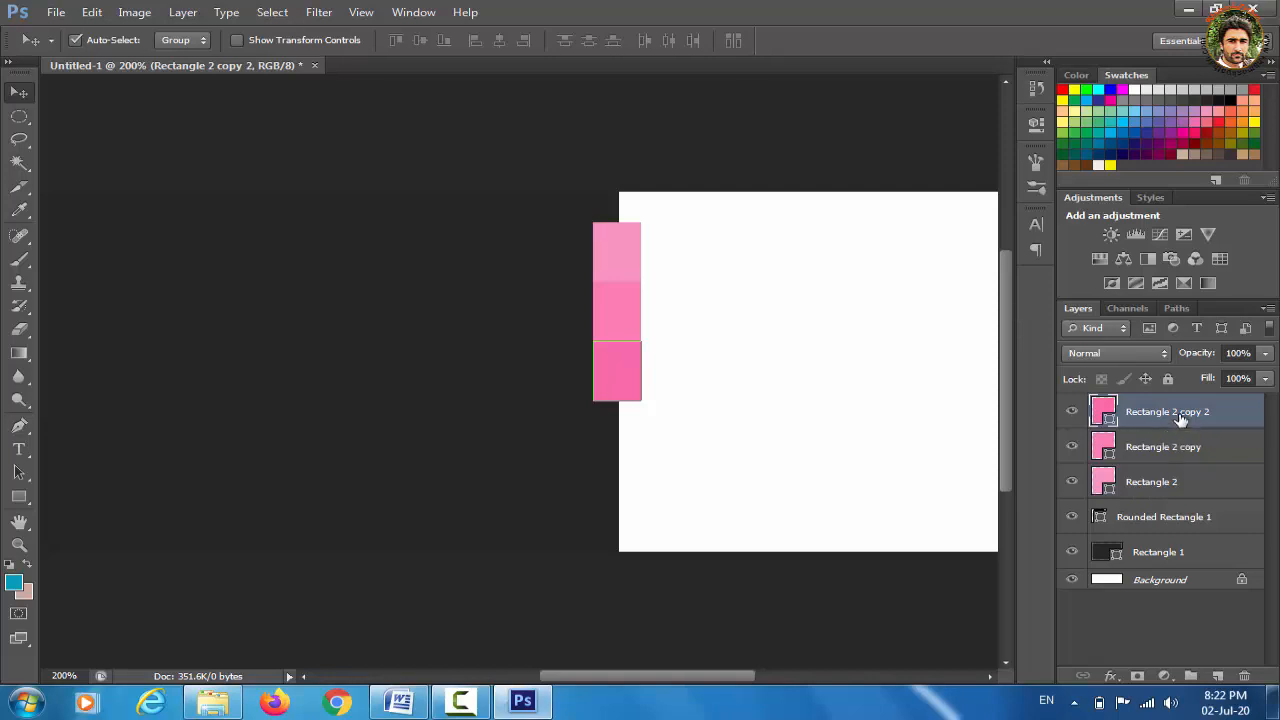
Duplicate the third pink rectangle and nudge the copy flush beneath it
{"action": "key", "text": "ctrl+j"}
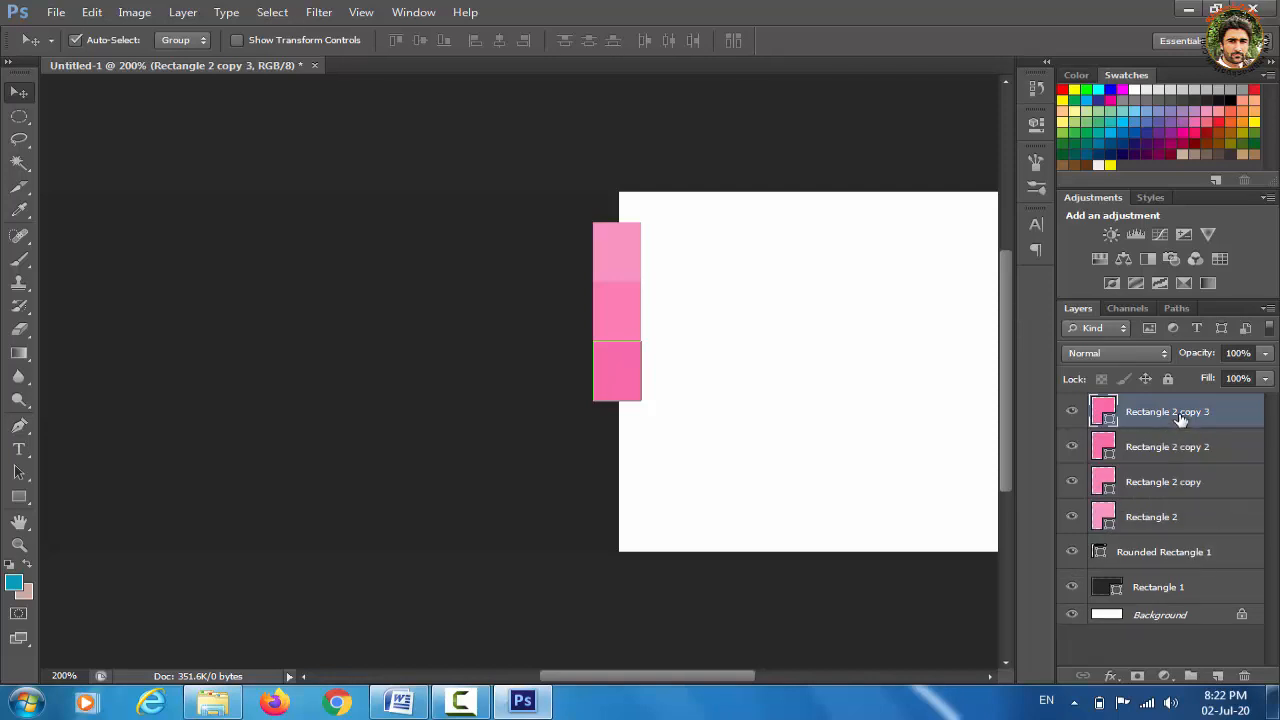
{"action": "key", "text": "Down"}
{"action": "key", "text": "Down"}
{"action": "key", "text": "Down"}
{"action": "key", "text": "Down"}
{"action": "key", "text": "Down"}
{"action": "key", "text": "Down"}
{"action": "key", "text": "Down"}
{"action": "key", "text": "Down"}
{"action": "key", "text": "Down"}
{"action": "key", "text": "Down"}
{"action": "key", "text": "Down"}
{"action": "key", "text": "Down"}
{"action": "key", "text": "Down"}
{"action": "key", "text": "Down"}
{"action": "key", "text": "Down"}
{"action": "key", "text": "Down"}
{"action": "key", "text": "Down"}
{"action": "key", "text": "Down"}
{"action": "key", "text": "Down"}
{"action": "key", "text": "Down"}
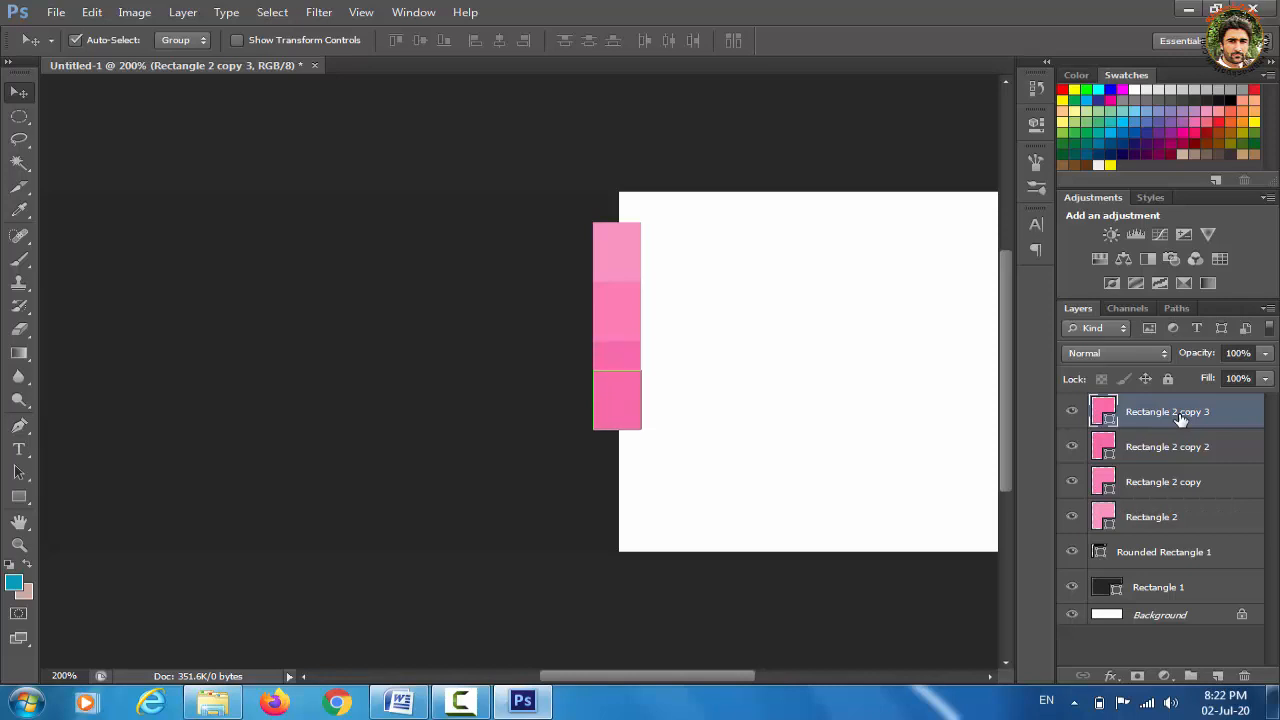
{"action": "key", "text": "Down"}
{"action": "key", "text": "Down"}
{"action": "key", "text": "Down"}
{"action": "key", "text": "Down"}
{"action": "key", "text": "Down"}
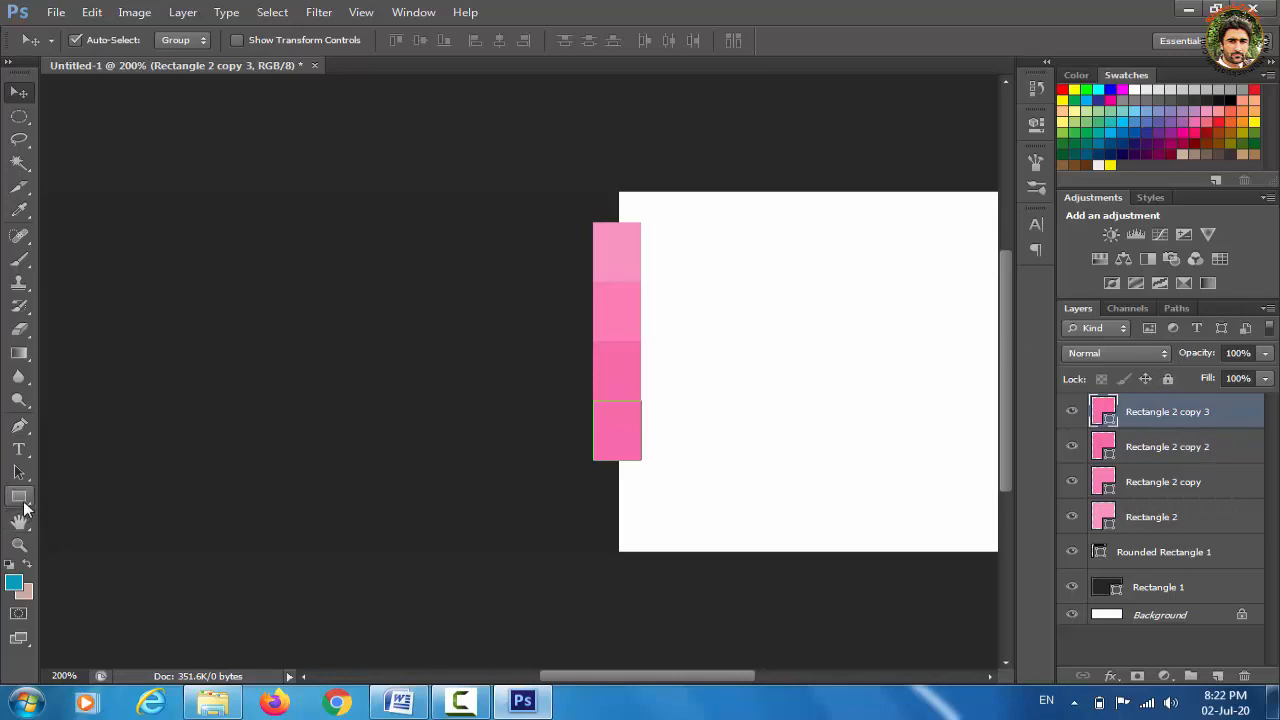
Fill the new copy with darker pink #f7559e and create a new empty layer group
{"action": "left_click", "coordinate": [19, 497]}
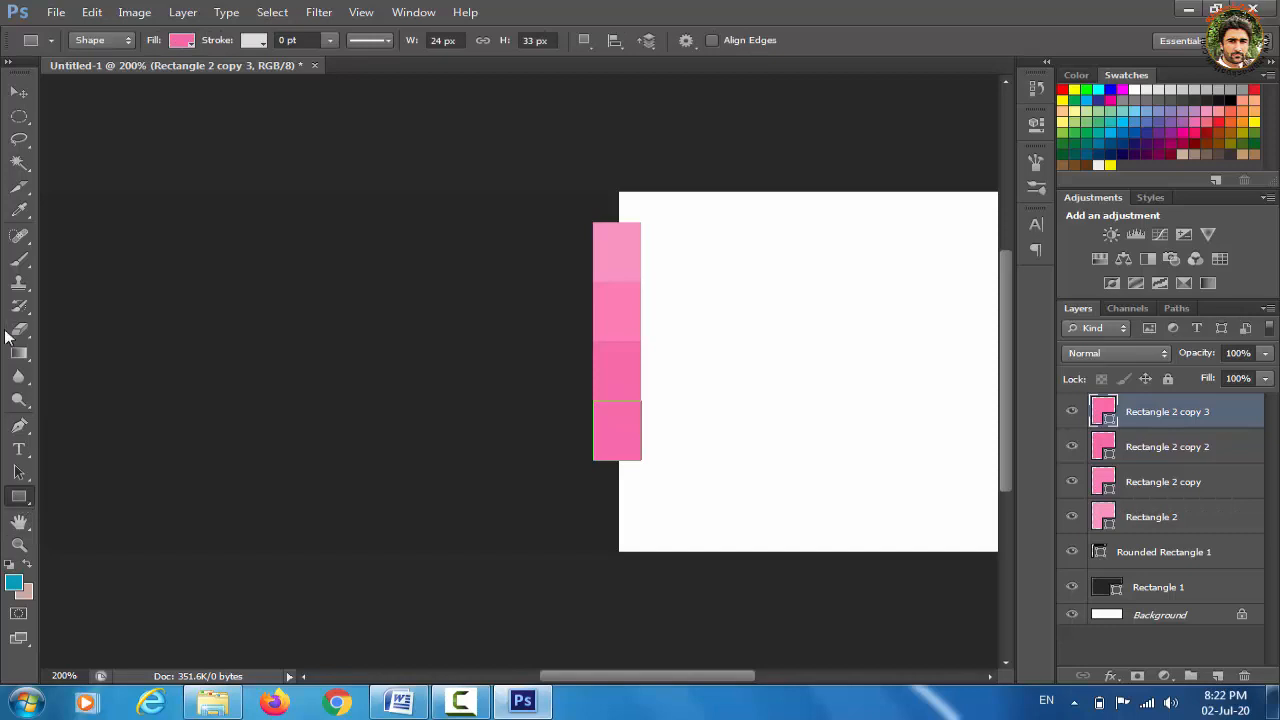
{"action": "left_click", "coordinate": [182, 42]}
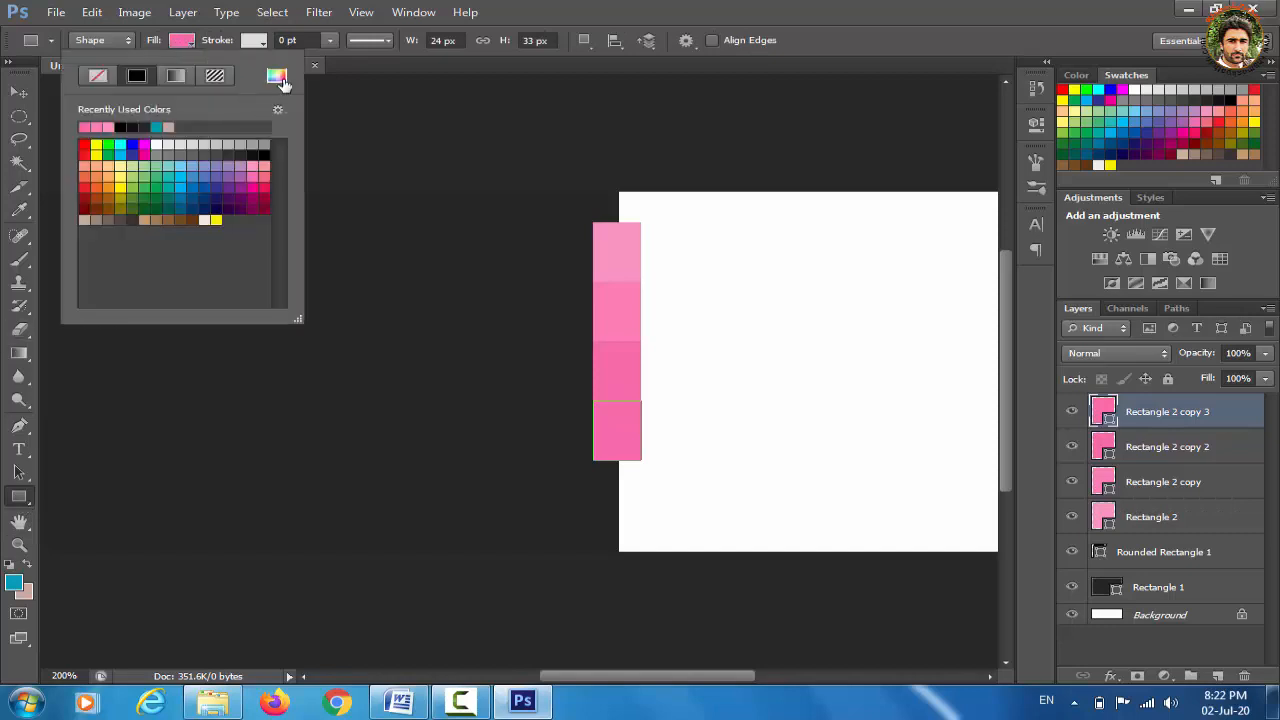
{"action": "left_click", "coordinate": [277, 78]}
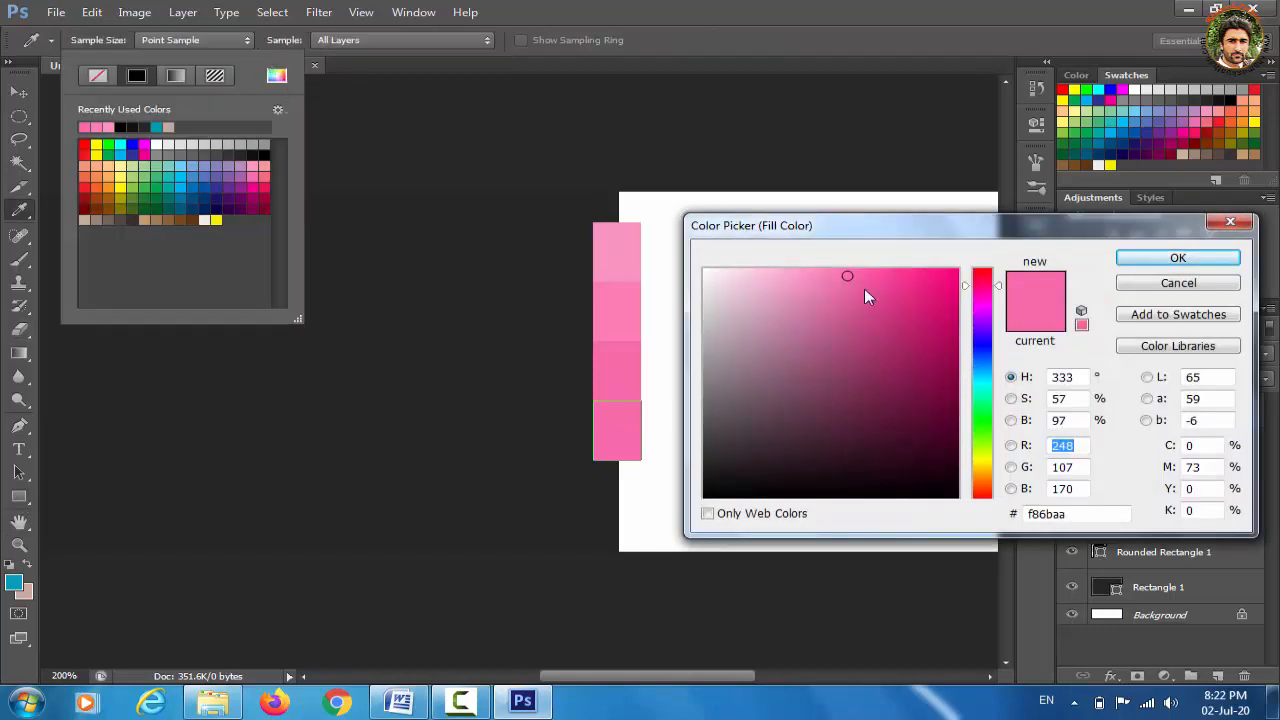
{"action": "left_click", "coordinate": [870, 276]}
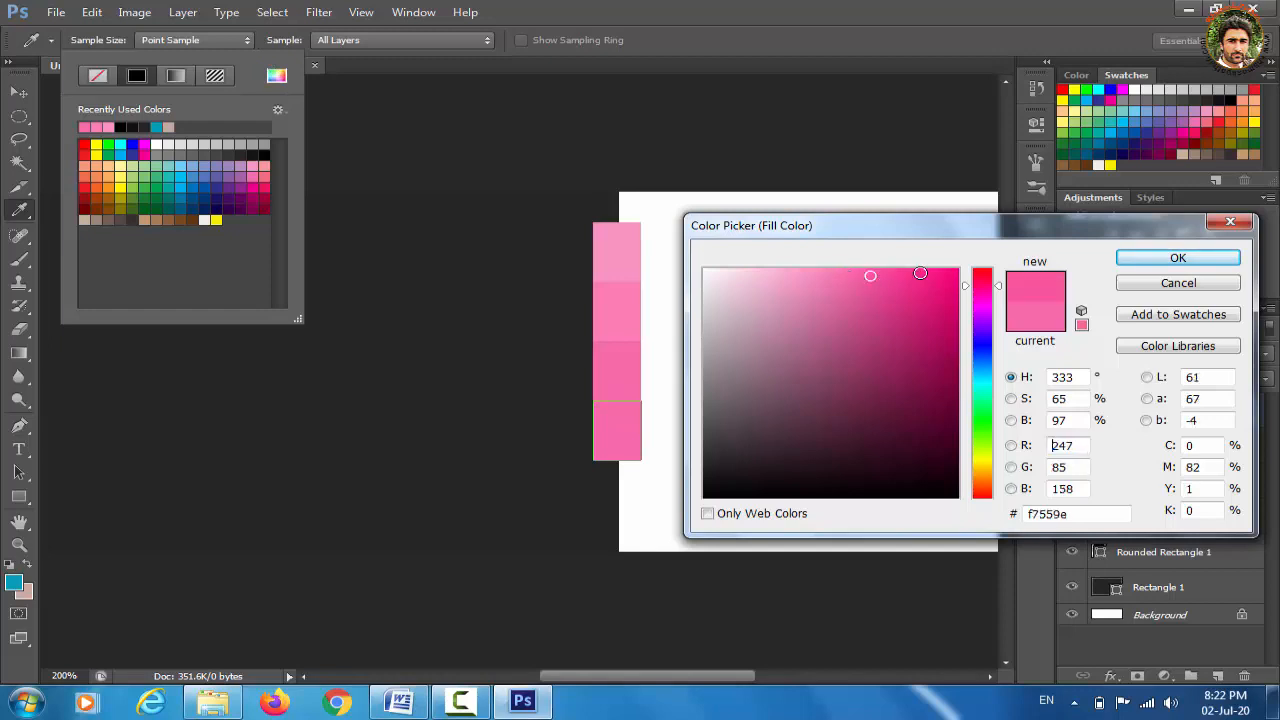
{"action": "left_click", "coordinate": [1185, 262]}
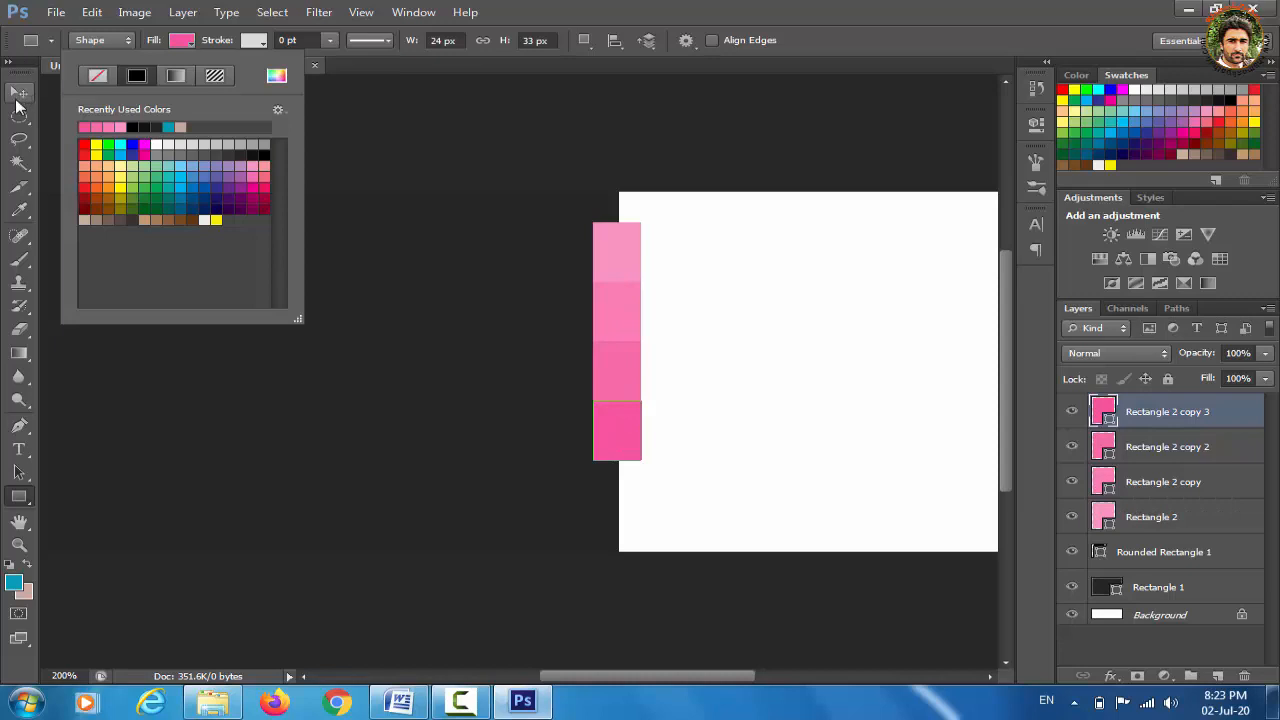
{"action": "left_click", "coordinate": [20, 94]}
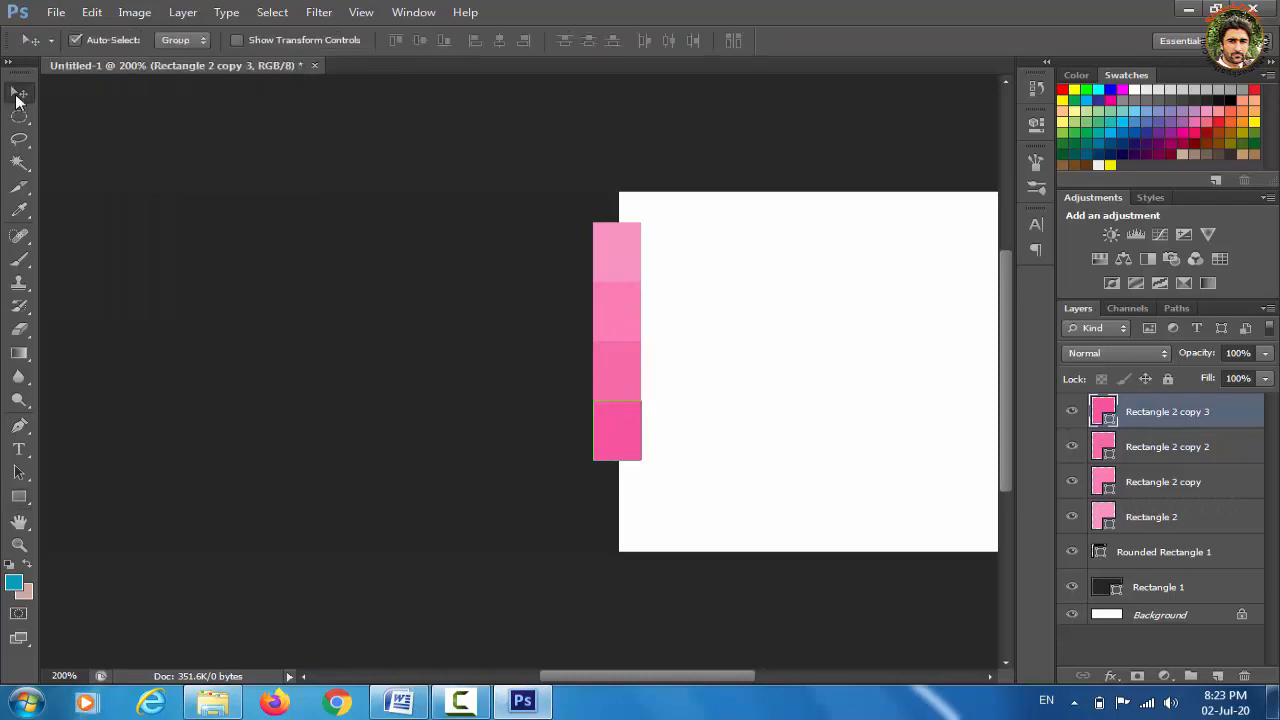
{"action": "left_click", "coordinate": [1191, 677]}
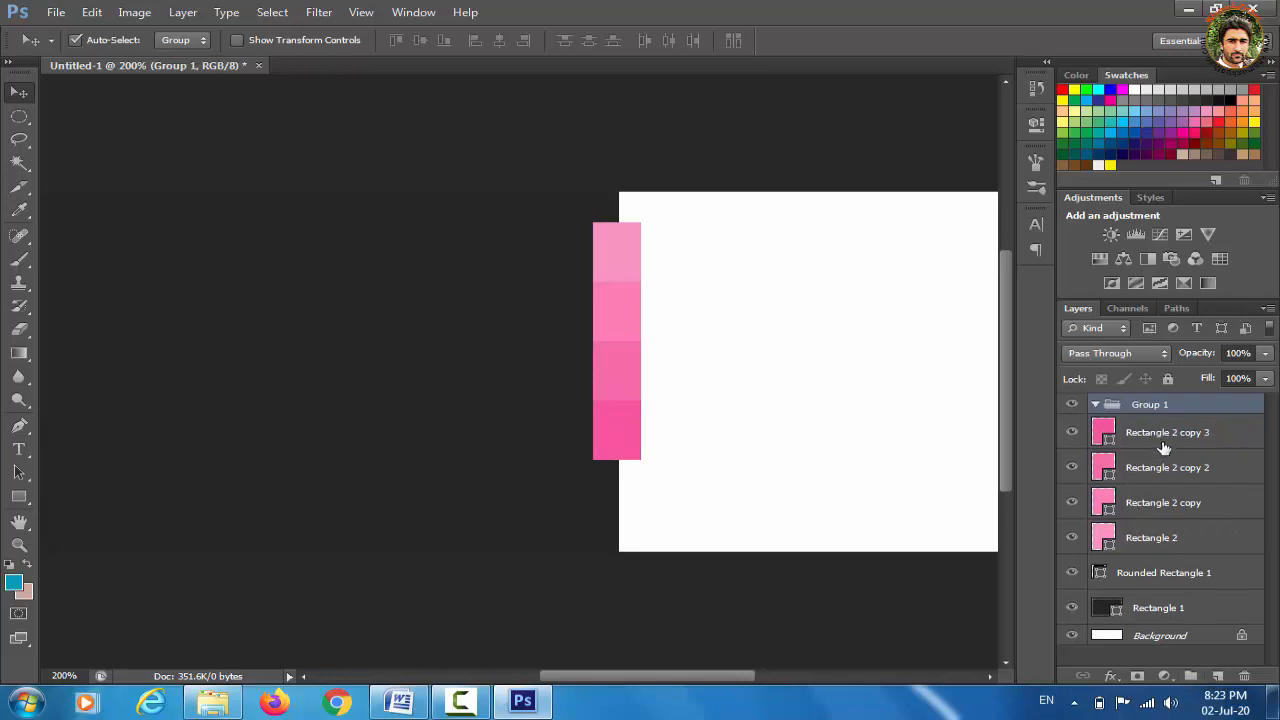
Move Rectangle 2, copy, copy 2 and copy 3 into Group 1, then collapse the group
{"action": "left_click_drag", "start_coordinate": [1165, 445], "coordinate": [1160, 410]}
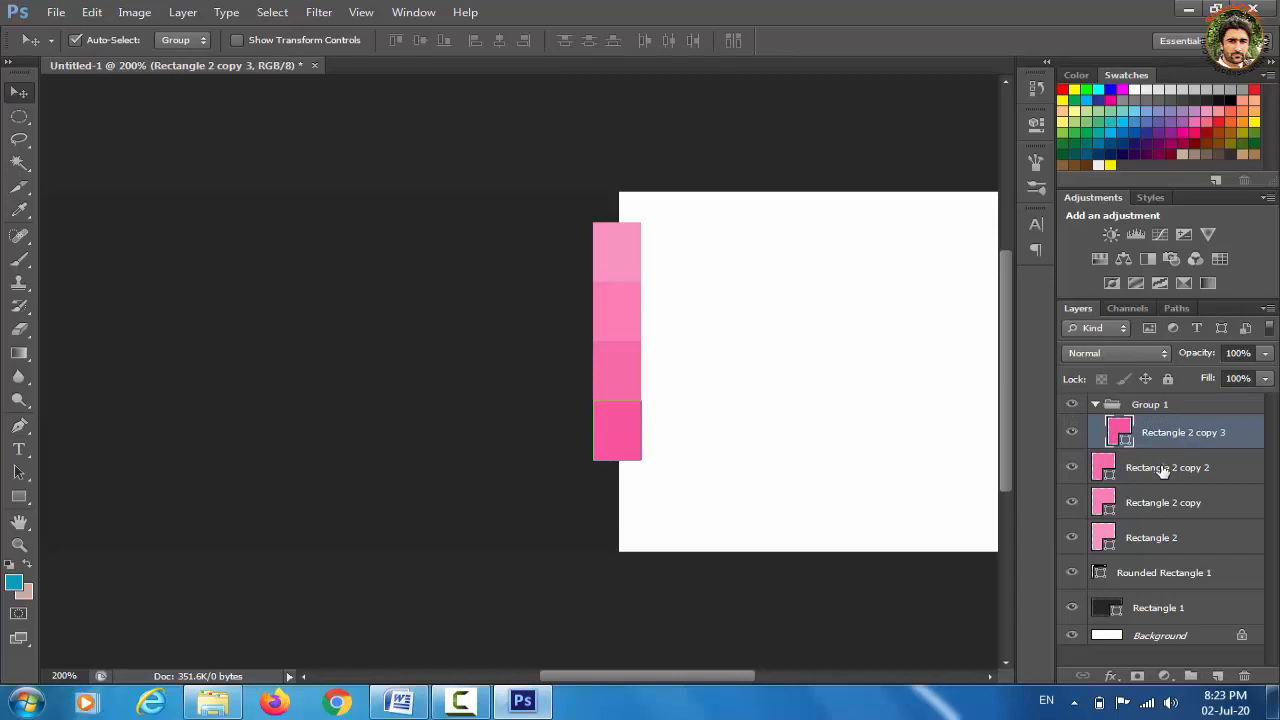
{"action": "left_click_drag", "start_coordinate": [1160, 470], "coordinate": [1150, 406]}
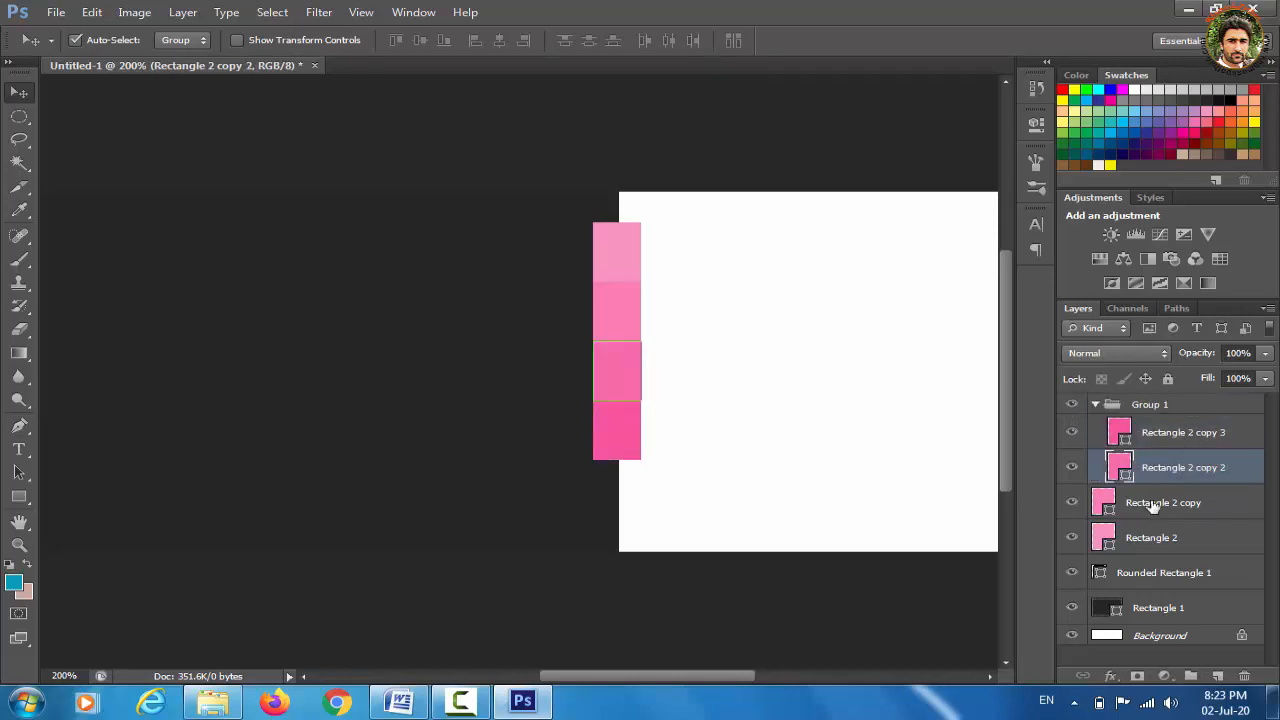
{"action": "left_click_drag", "start_coordinate": [1152, 506], "coordinate": [1138, 410]}
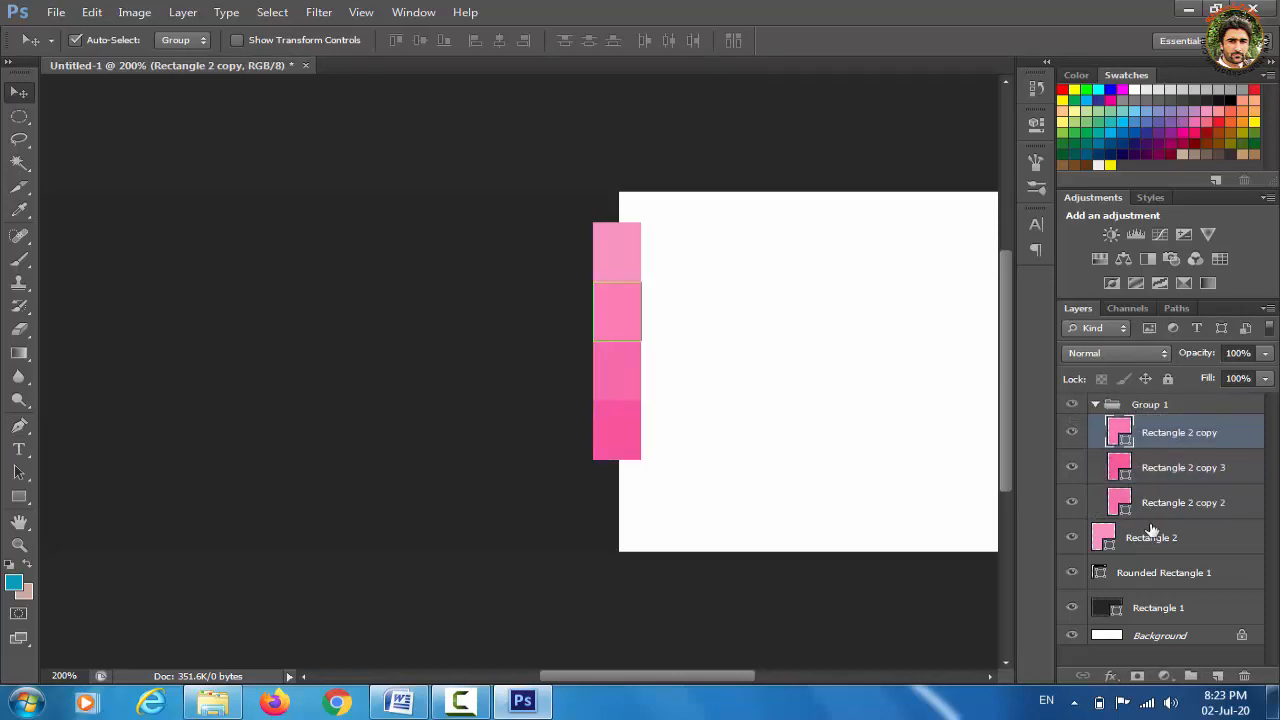
{"action": "left_click_drag", "start_coordinate": [1152, 540], "coordinate": [1151, 410]}
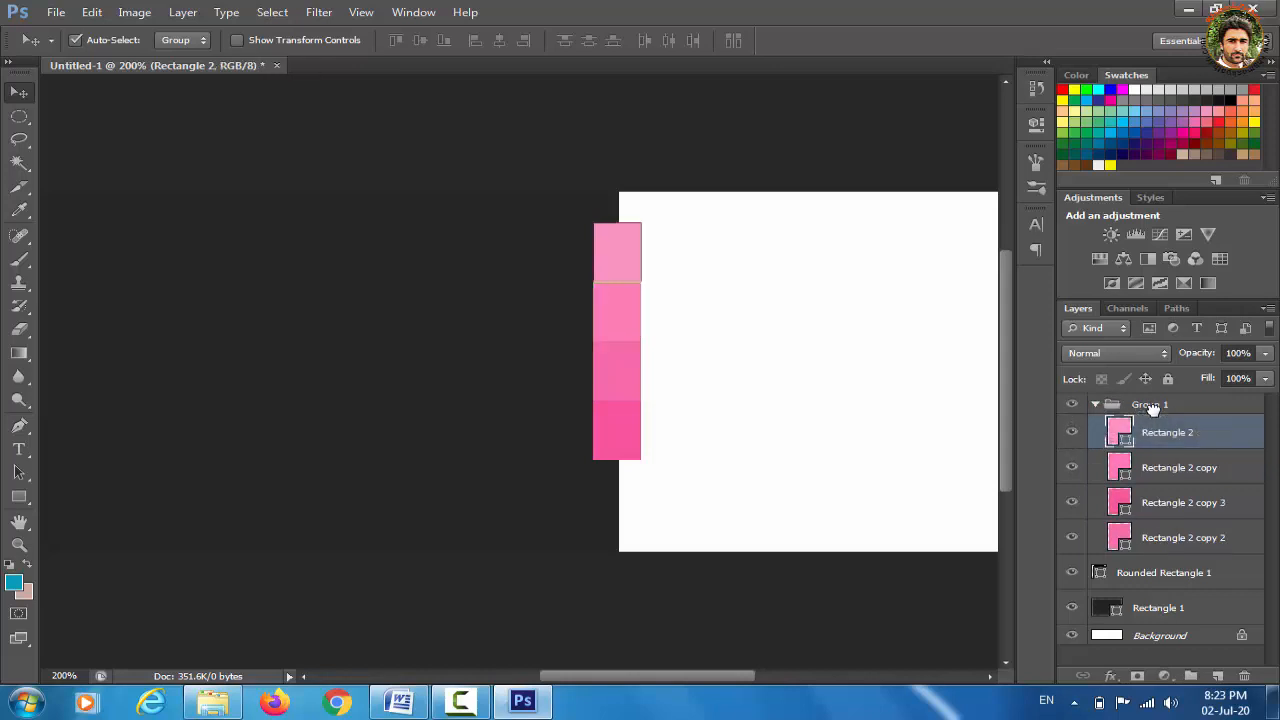
{"action": "left_click", "coordinate": [1096, 405]}
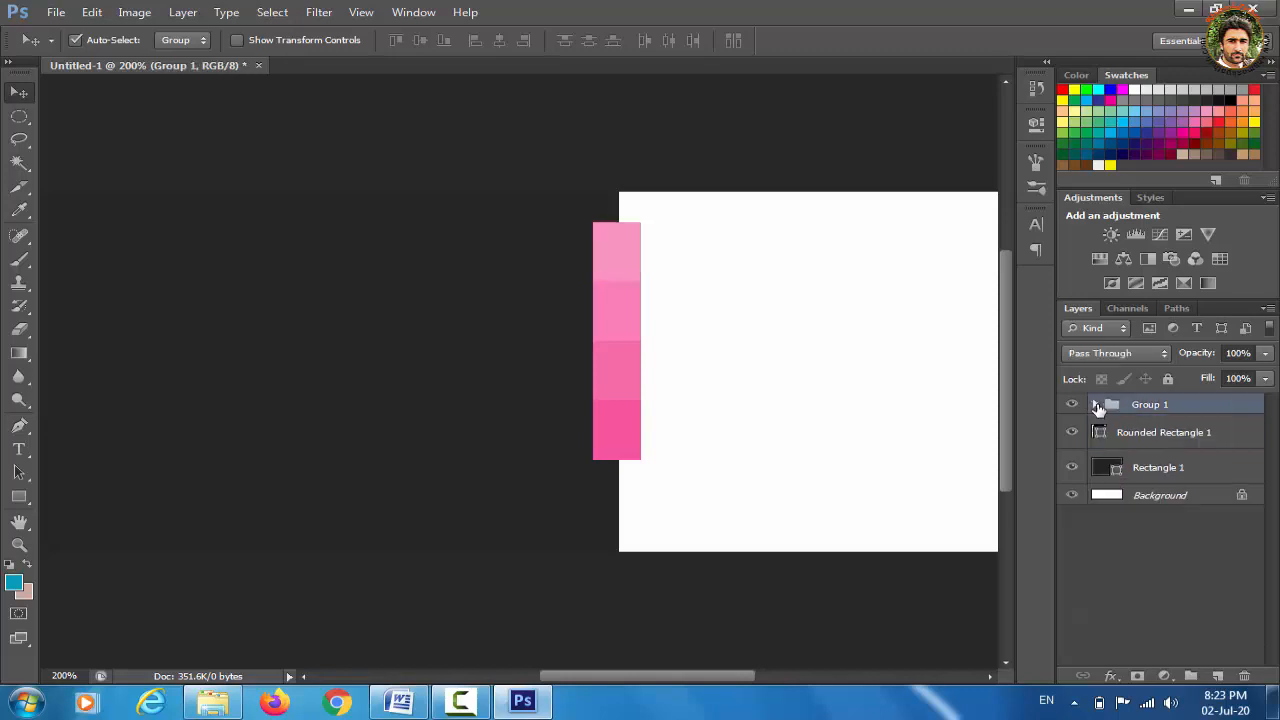
Rename Group 1 to 'R 1'
{"action": "double_click", "coordinate": [1168, 405]}
{"action": "type", "text": "R"}
{"action": "left_click", "coordinate": [1132, 553]}
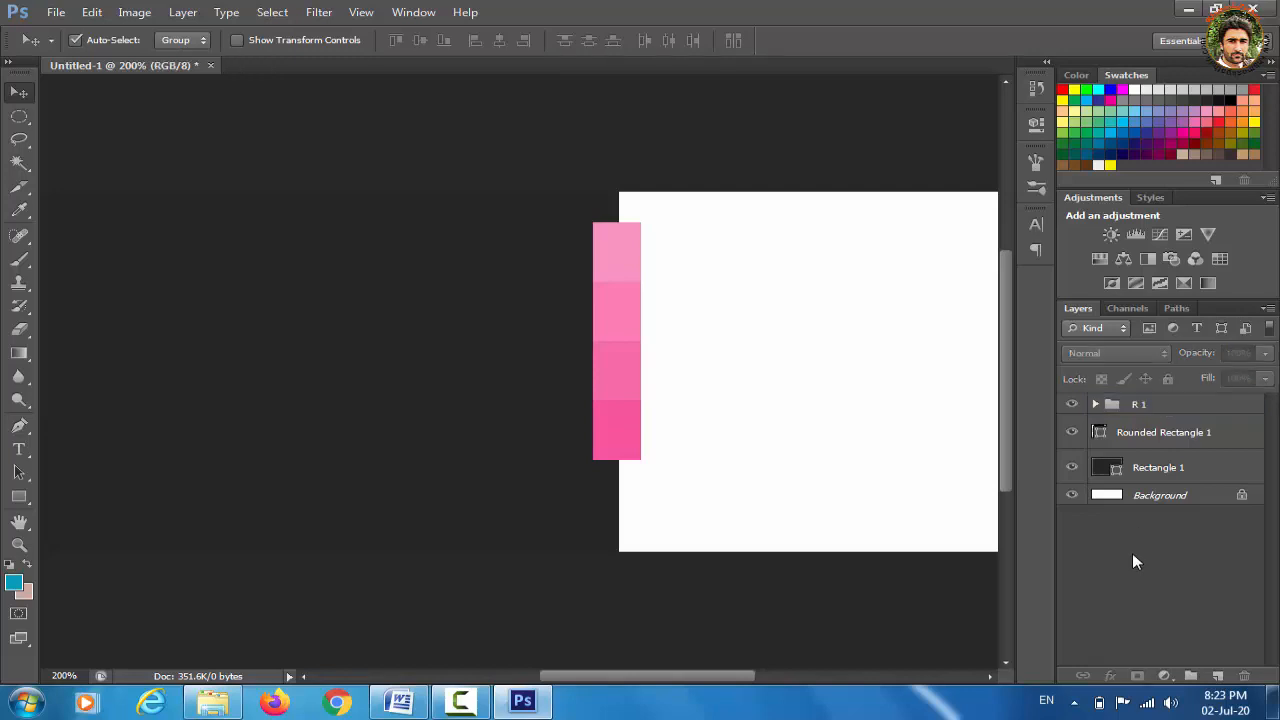
Nudge the R 1 pink strip slightly lower on the banner
{"action": "left_click", "coordinate": [1165, 412]}
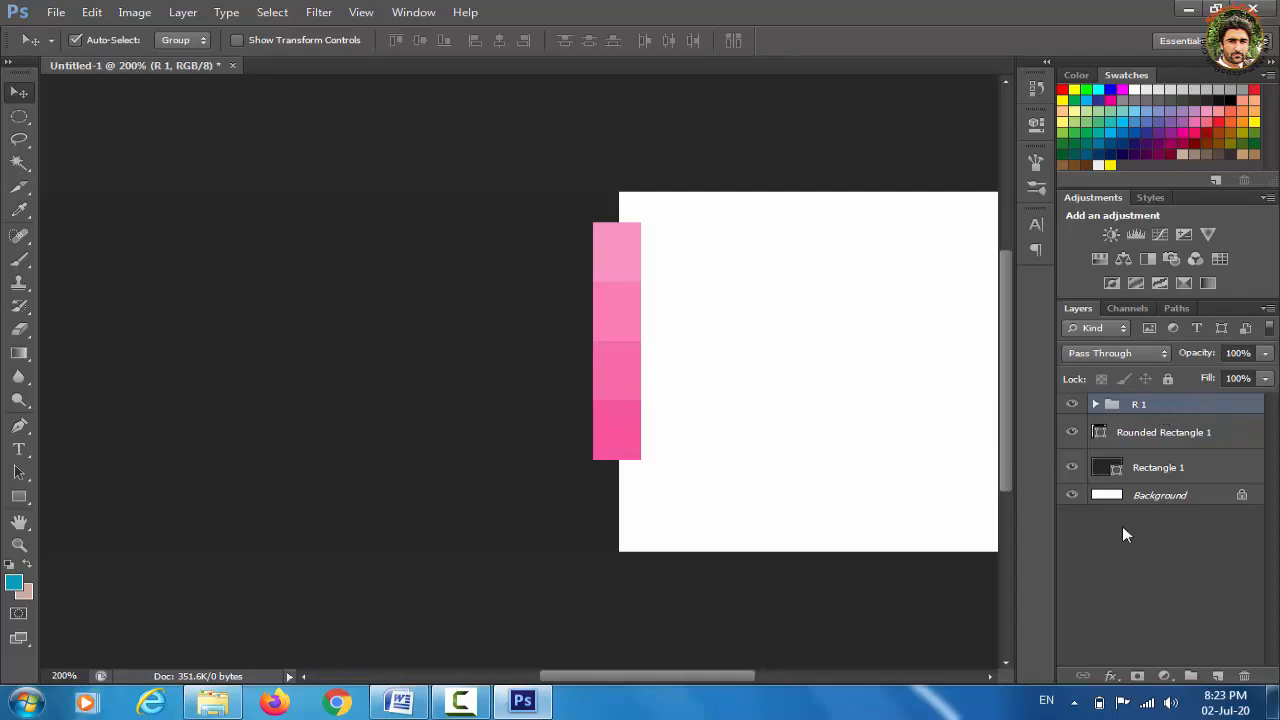
{"action": "key", "text": "Down"}
{"action": "key", "text": "Down"}
{"action": "key", "text": "Down"}
{"action": "key", "text": "Down"}
{"action": "key", "text": "Down"}
{"action": "key", "text": "Down"}
{"action": "key", "text": "Down"}
{"action": "key", "text": "Down"}
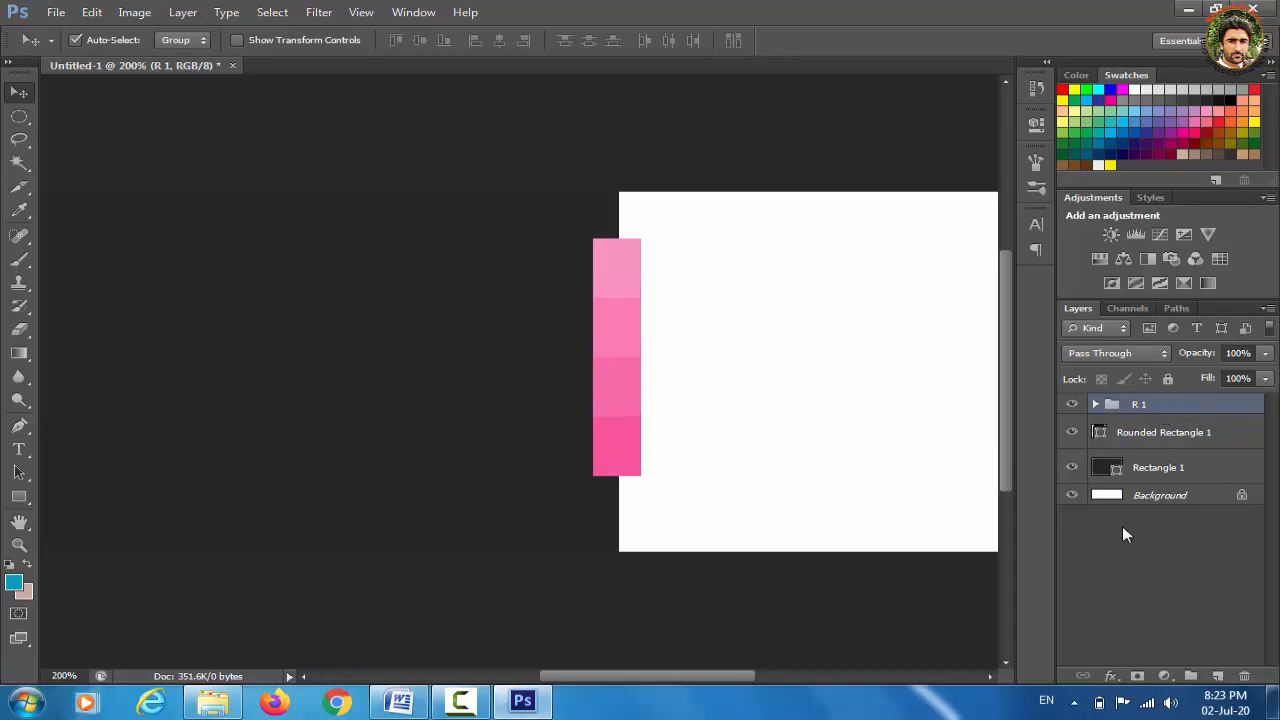
{"action": "key", "text": "Down"}
{"action": "key", "text": "Down"}
{"action": "key", "text": "Down"}
{"action": "key", "text": "Up"}
{"action": "key", "text": "Down"}
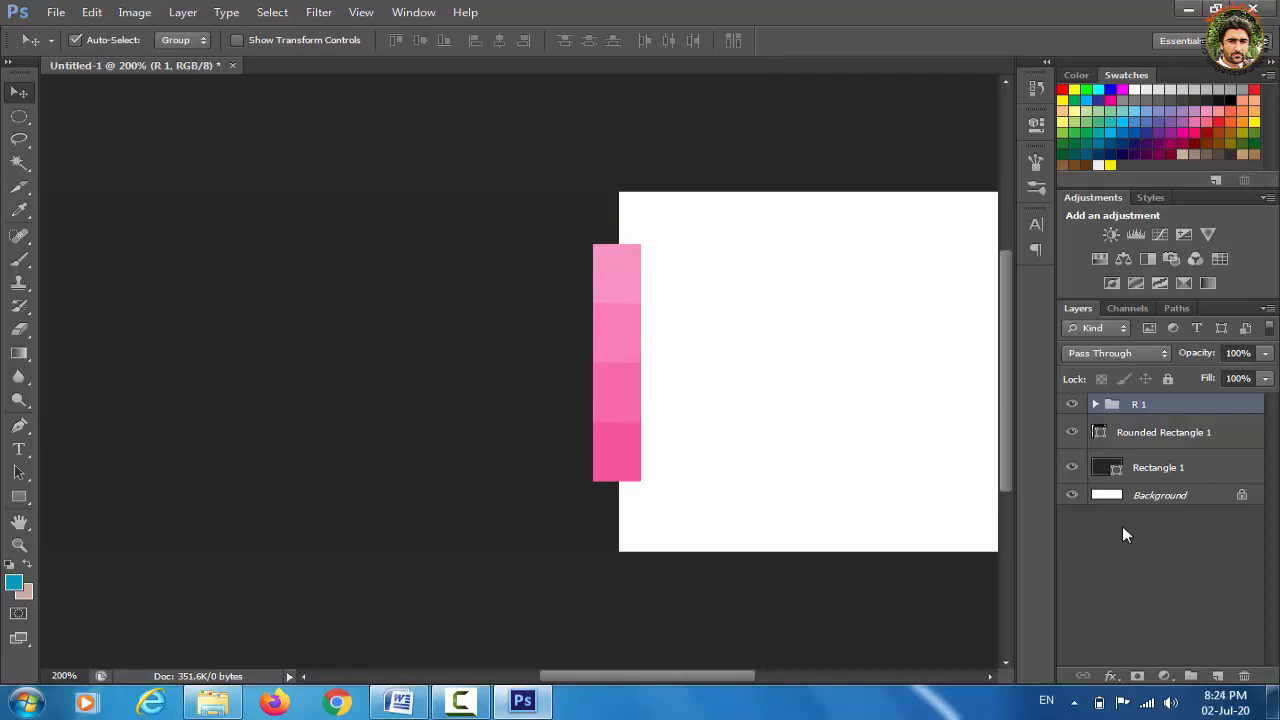
Zoom back to 100% and permanently dismiss the Windows color-scheme prompt
{"action": "key", "text": "ctrl+minus"}
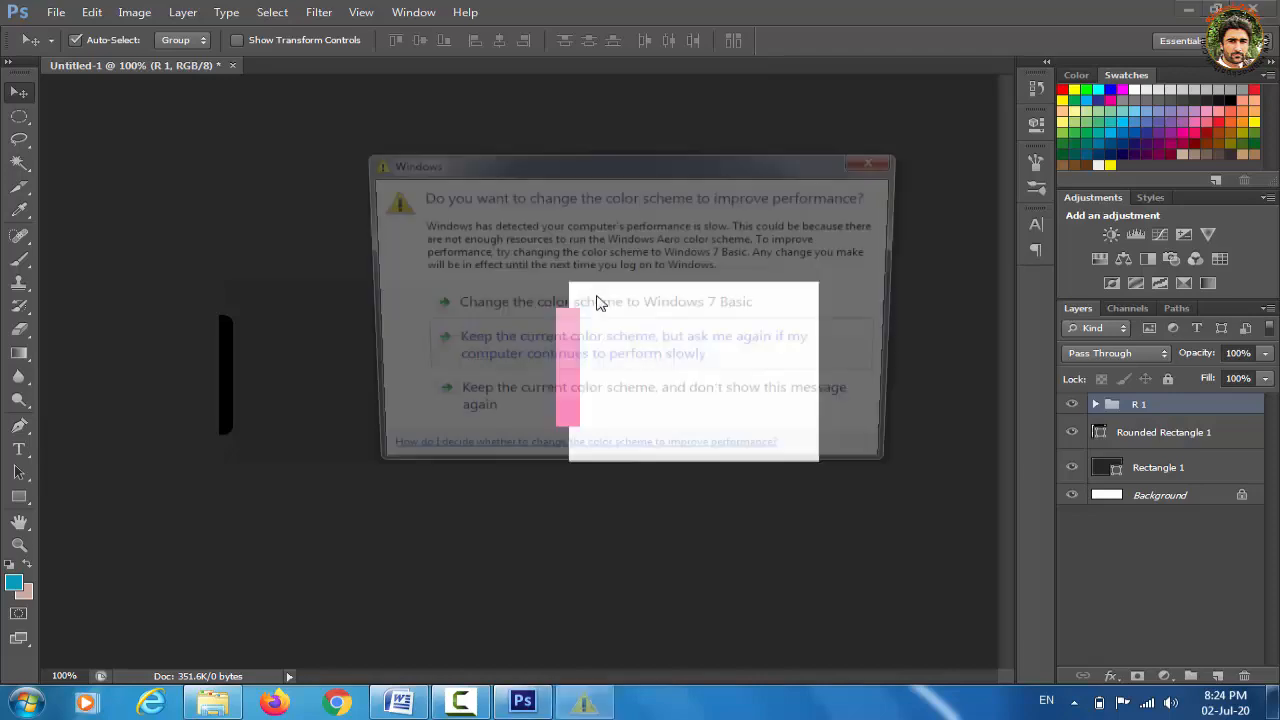
{"action": "left_click", "coordinate": [640, 412]}
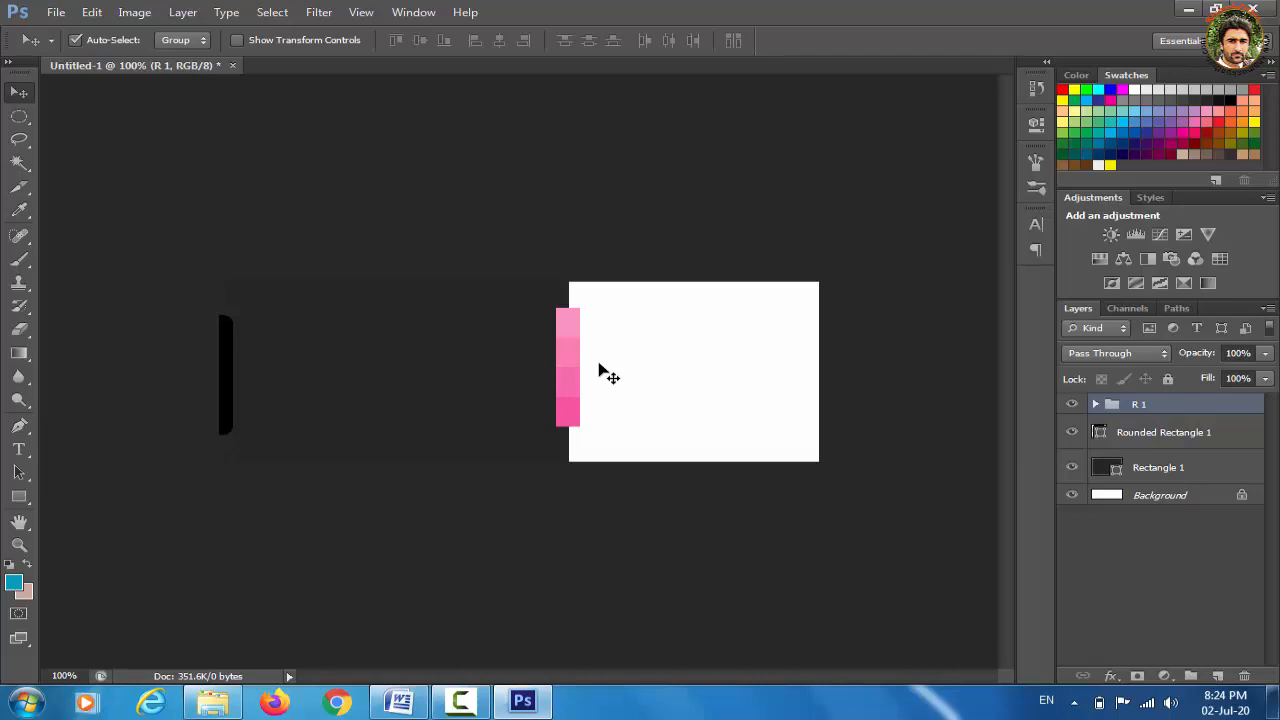
{"action": "key", "text": "ctrl+o"}
{"action": "key", "text": "Escape"}
Open phone-651704_1280.png from the Downloads folder and select all of it
{"action": "left_click", "coordinate": [52, 12]}
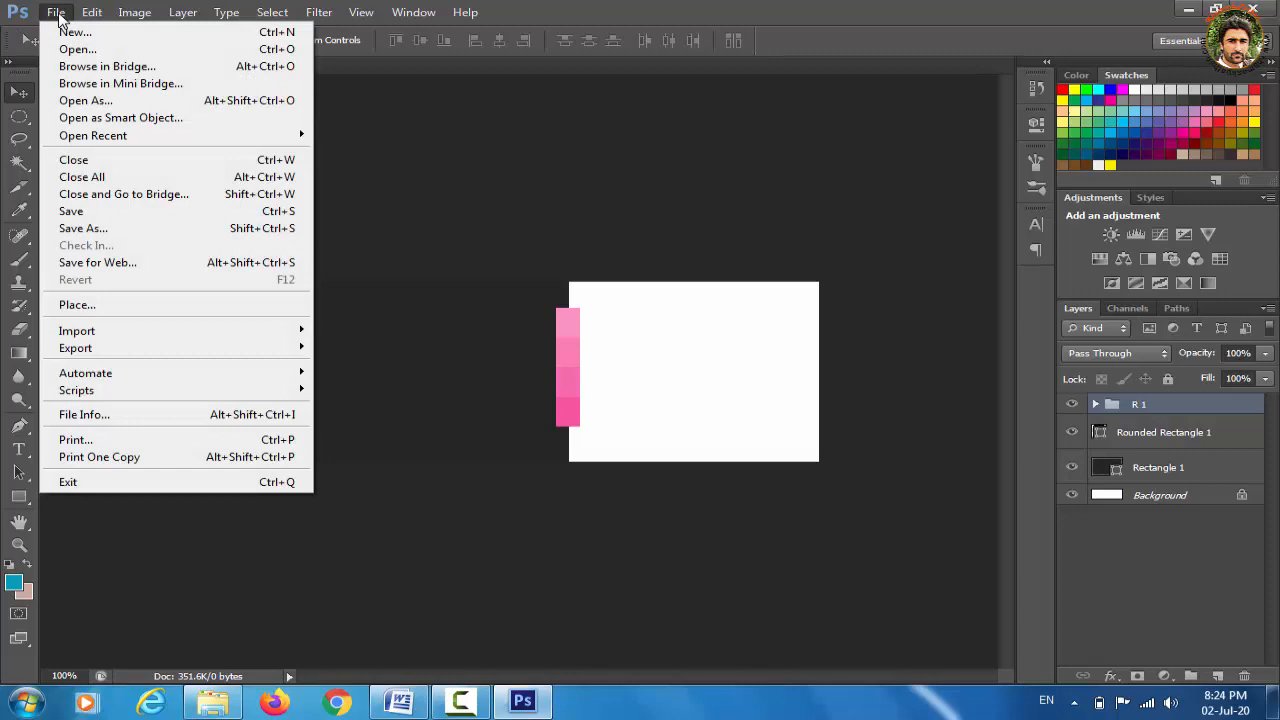
{"action": "left_click", "coordinate": [104, 52]}
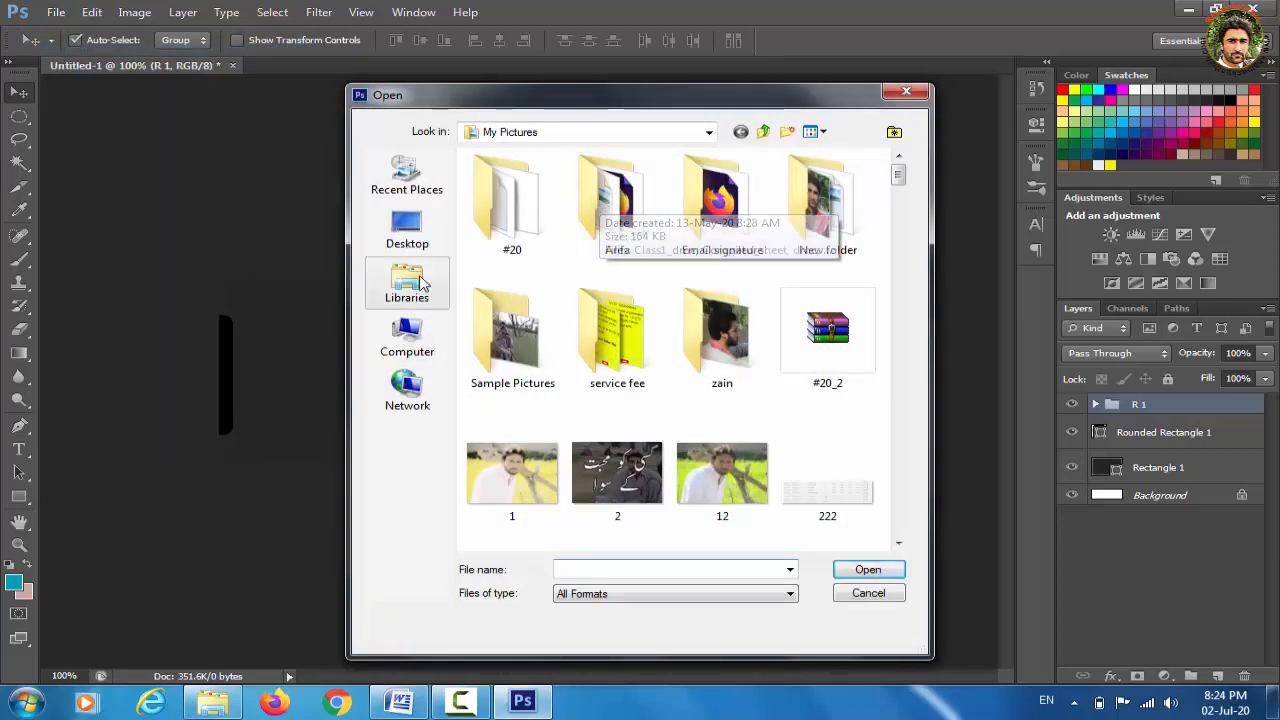
{"action": "left_click", "coordinate": [418, 332]}
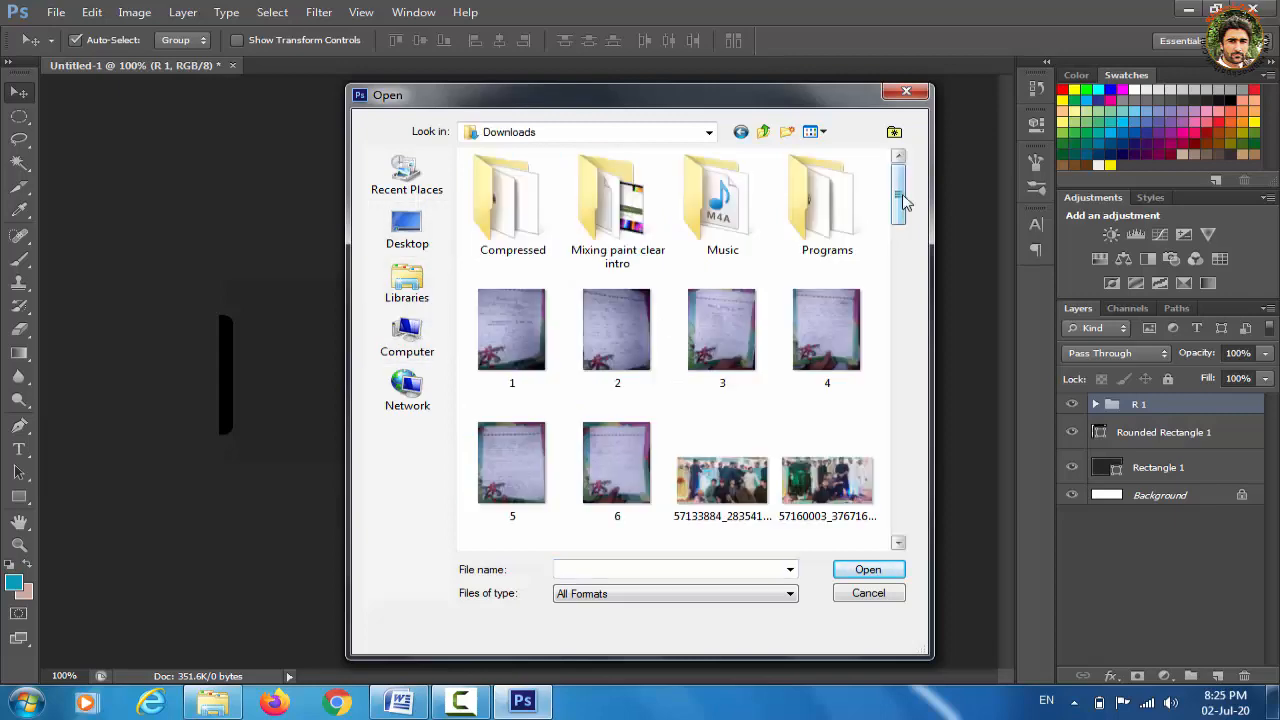
{"action": "left_click_drag", "start_coordinate": [903, 205], "coordinate": [894, 500]}
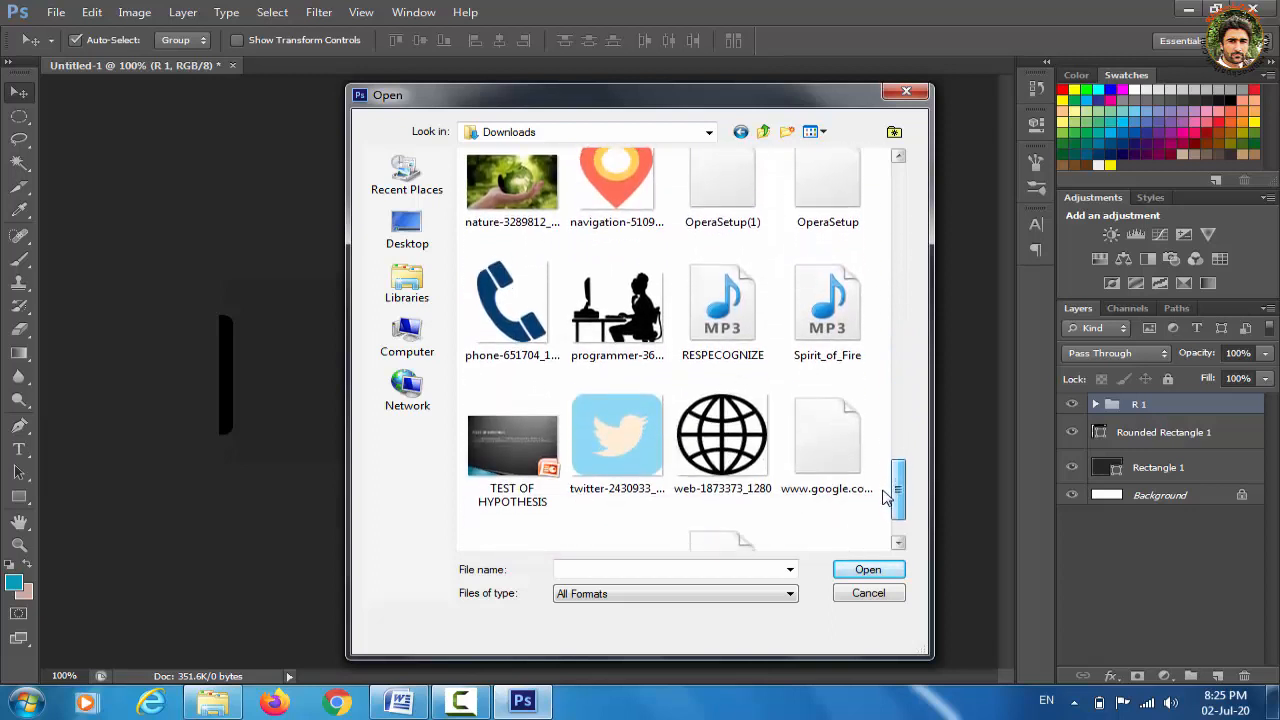
{"action": "left_click", "coordinate": [506, 312]}
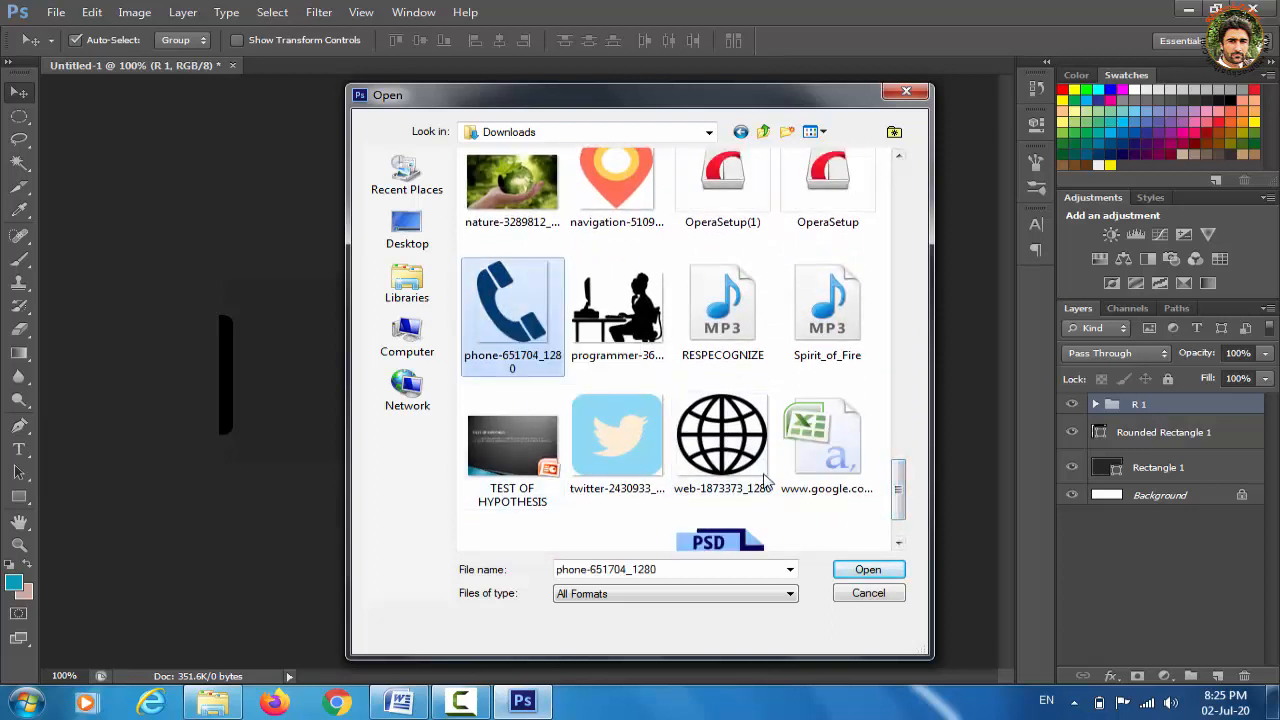
{"action": "left_click", "coordinate": [882, 571]}
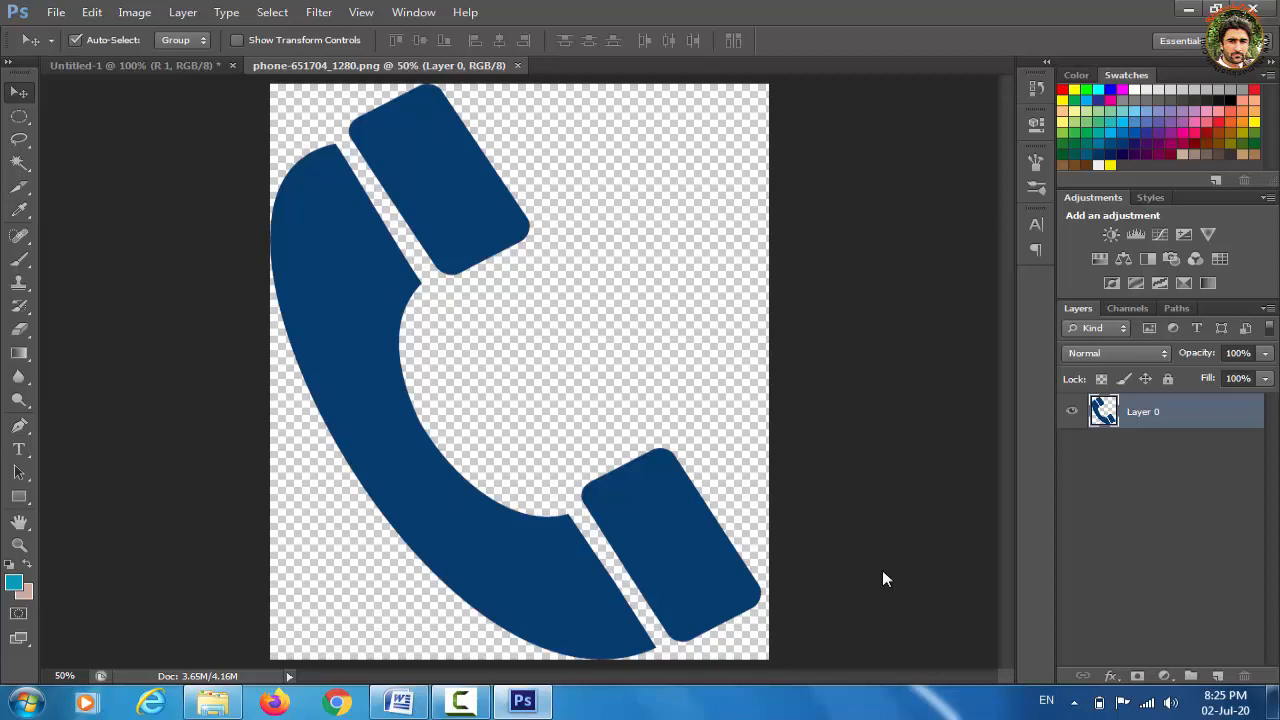
{"action": "key", "text": "ctrl+a"}
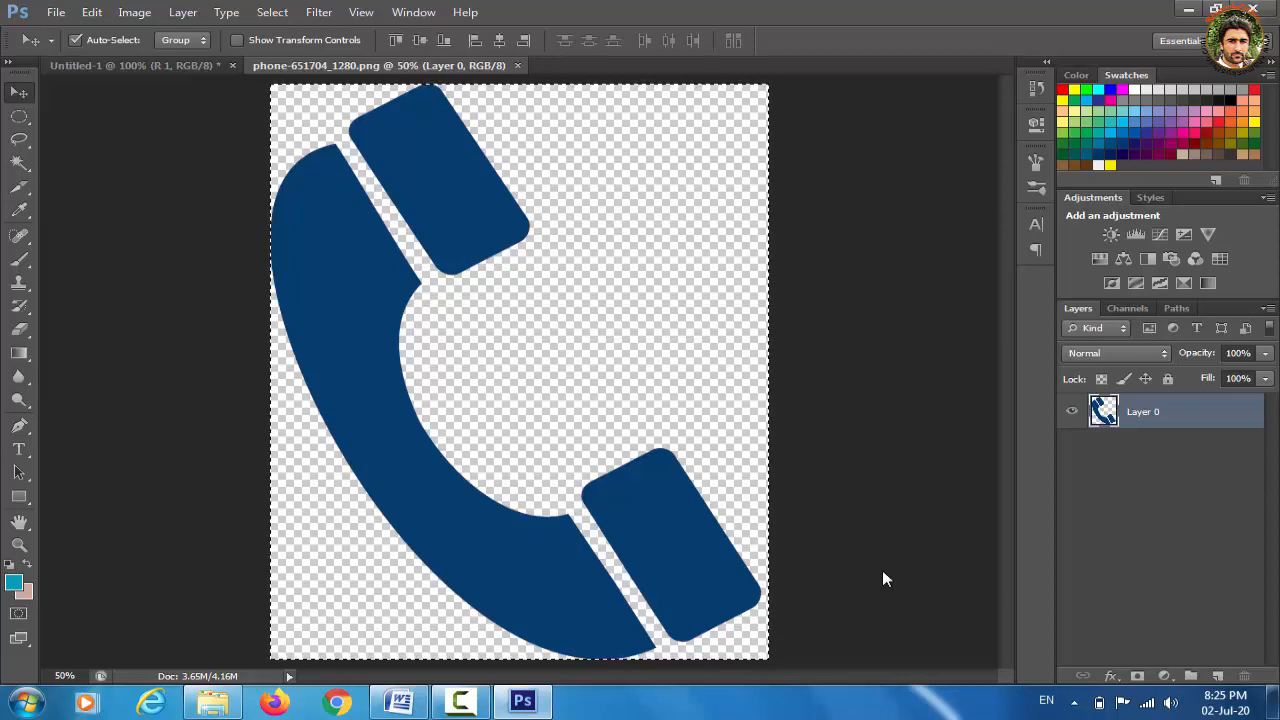
Paste the phone image into Untitled-1 and scale it down to about 2.7%
{"action": "left_click", "coordinate": [157, 64]}
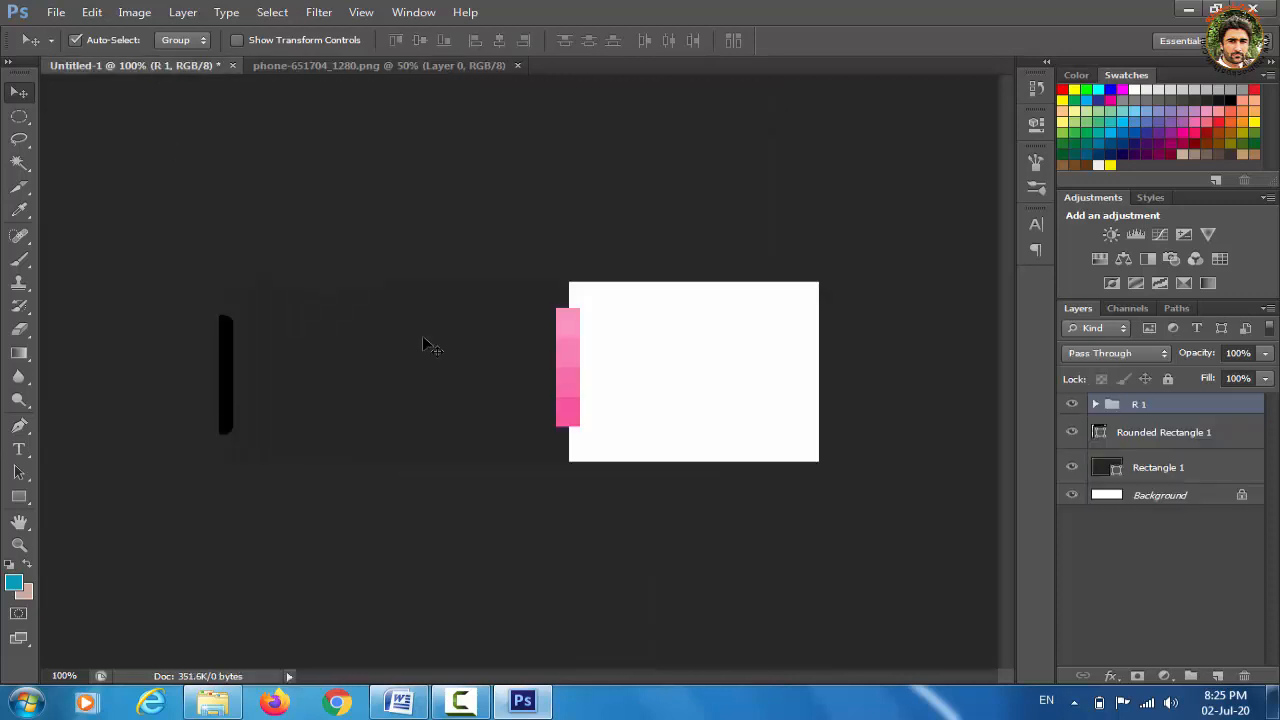
{"action": "key", "text": "ctrl+v"}
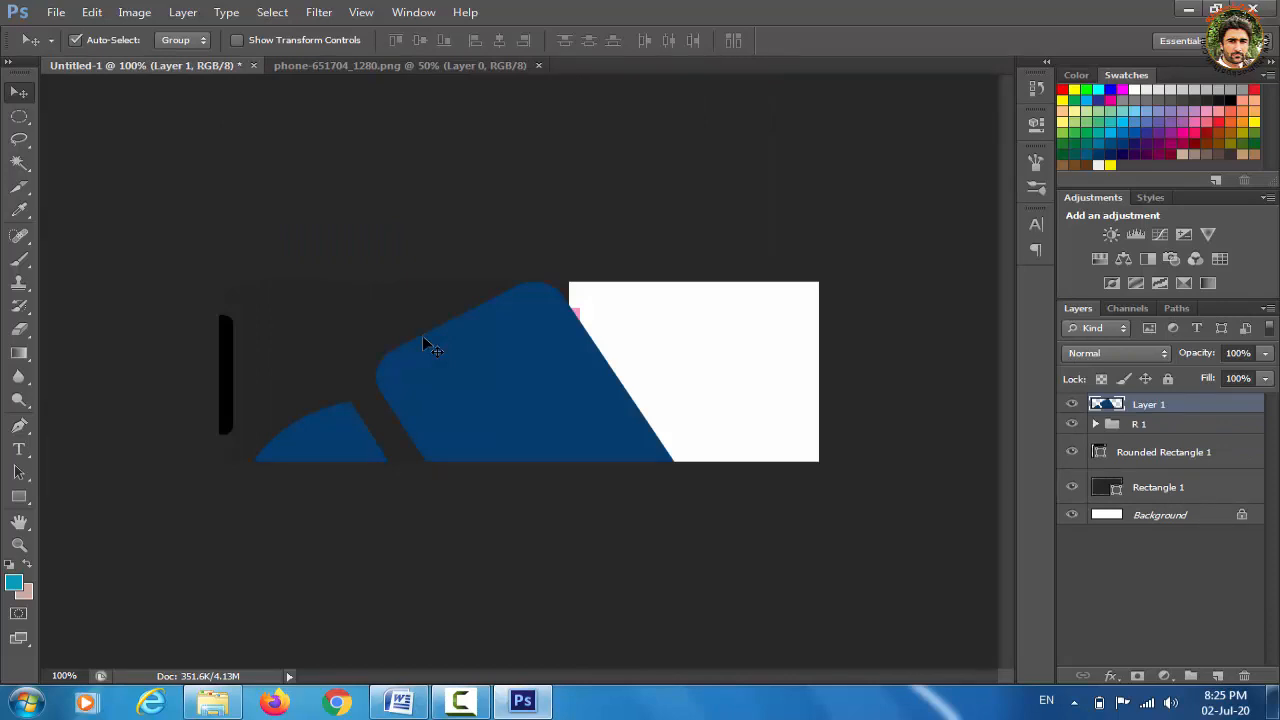
{"action": "key", "text": "ctrl+t"}
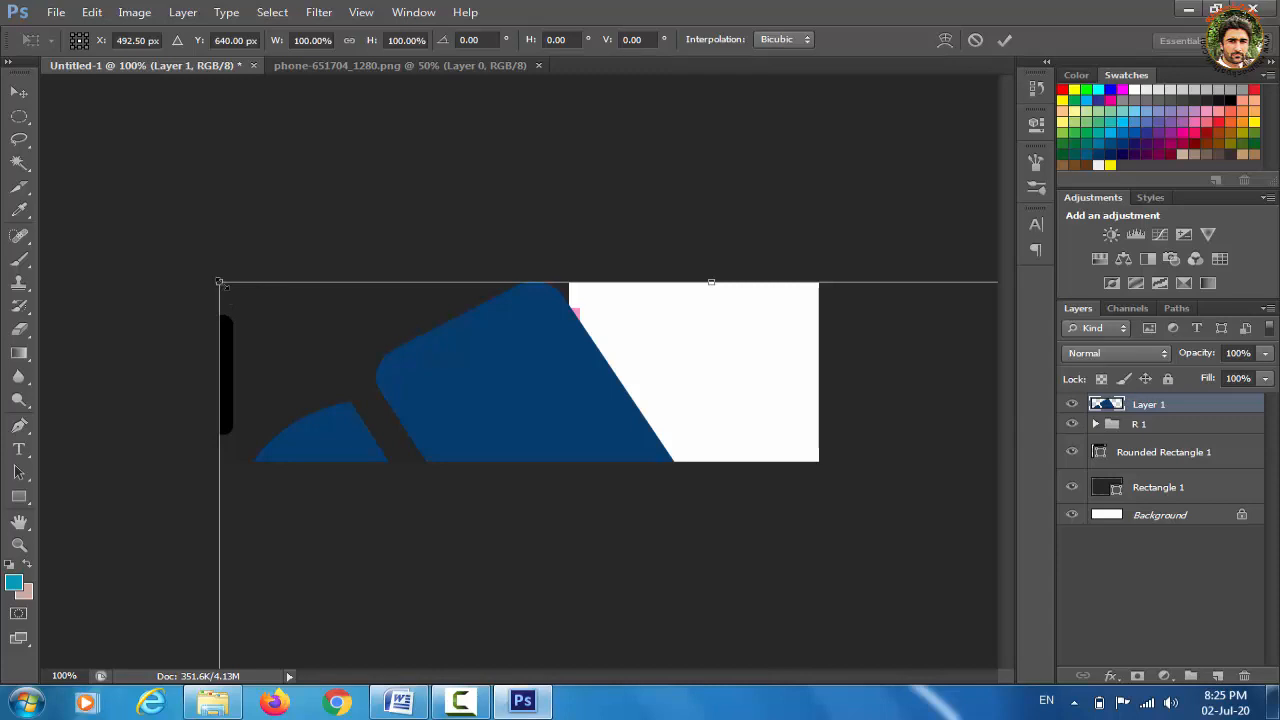
{"action": "left_click_drag", "start_coordinate": [220, 282], "coordinate": [302, 390]}
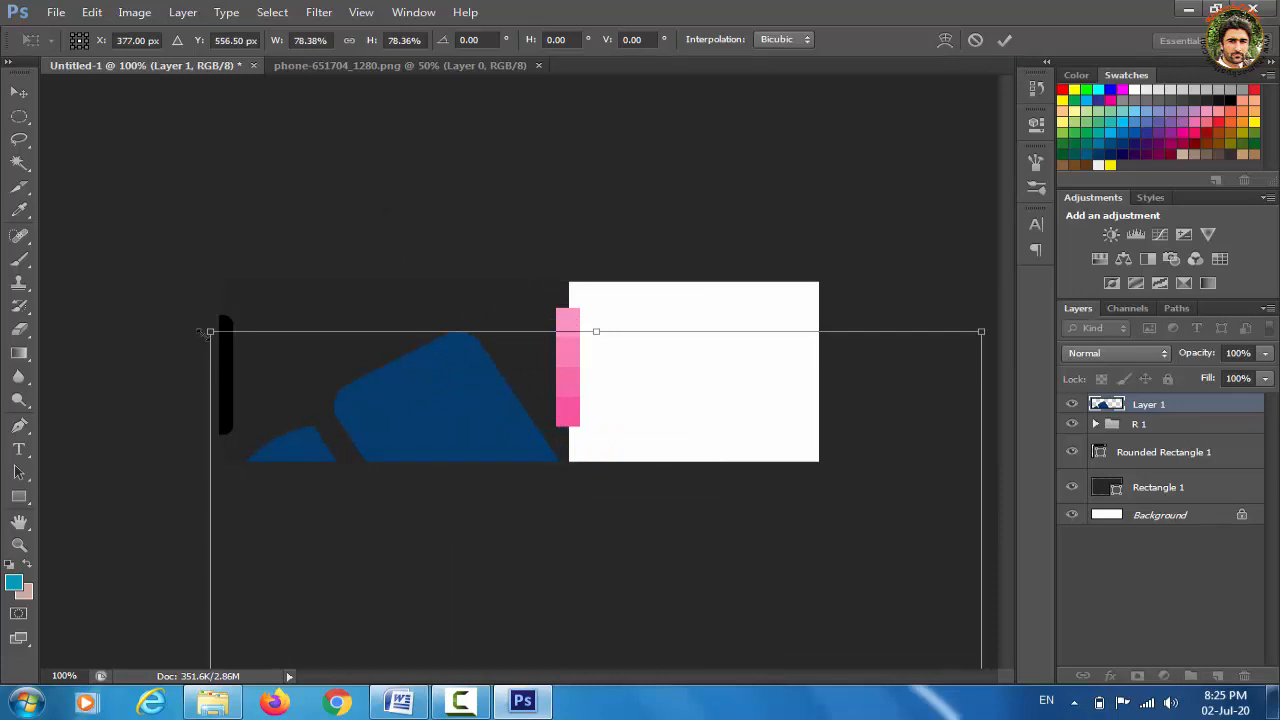
{"action": "left_click_drag", "start_coordinate": [207, 333], "coordinate": [522, 549]}
{"action": "left_click_drag", "start_coordinate": [586, 643], "coordinate": [264, 354]}
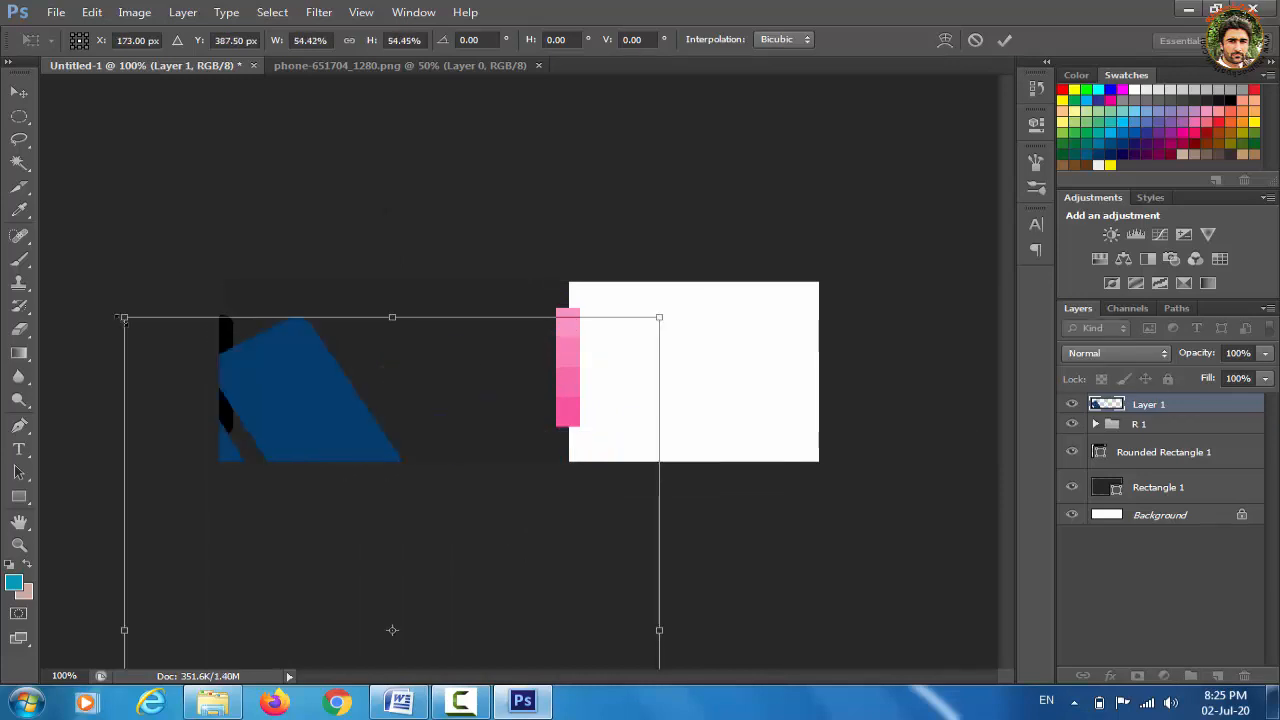
{"action": "left_click_drag", "start_coordinate": [120, 318], "coordinate": [366, 600]}
{"action": "left_click_drag", "start_coordinate": [493, 615], "coordinate": [300, 265]}
{"action": "left_click_drag", "start_coordinate": [223, 237], "coordinate": [490, 358]}
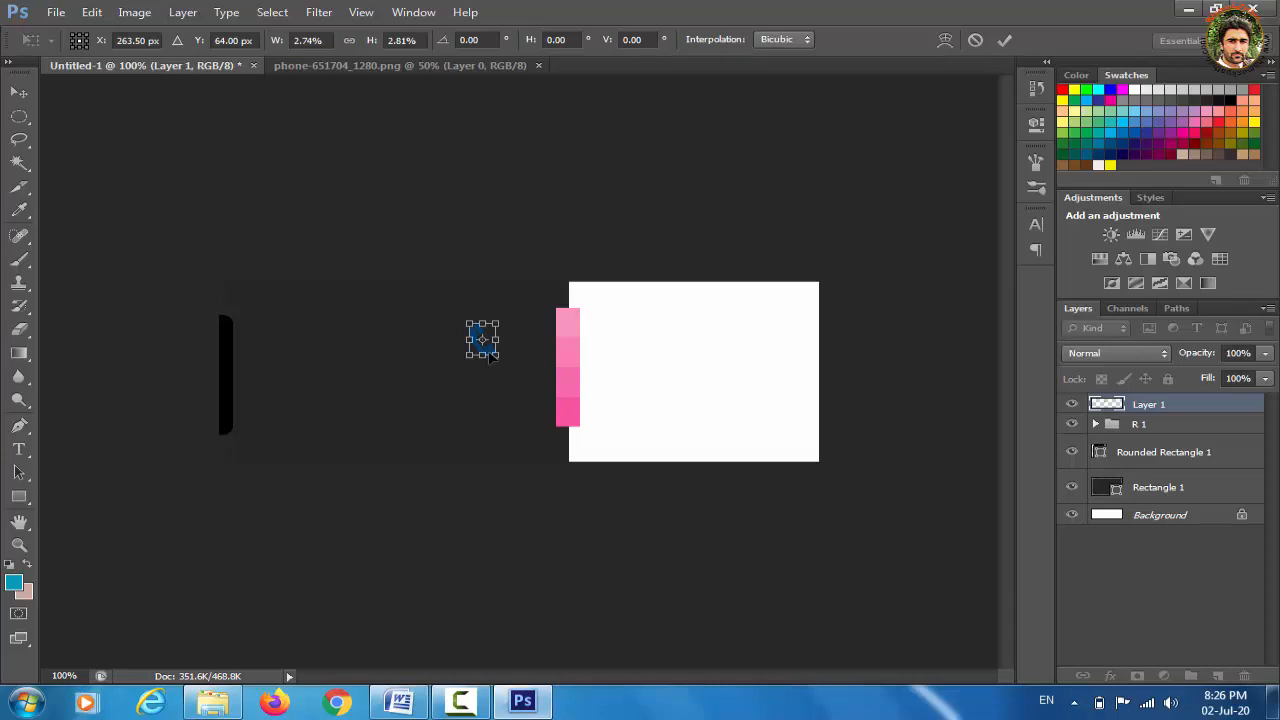
Zoom to 300%, fit the phone icon onto the top pink block, and apply
{"action": "key", "text": "ctrl+plus"}
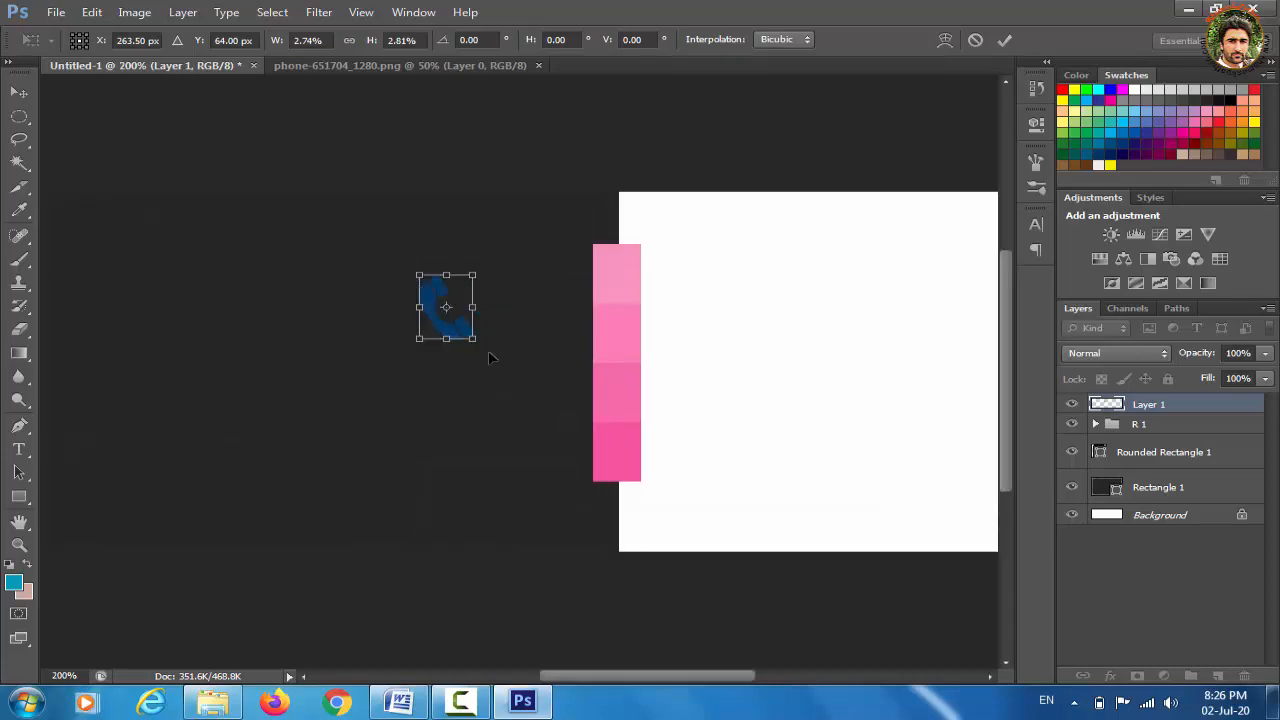
{"action": "key", "text": "ctrl+plus"}
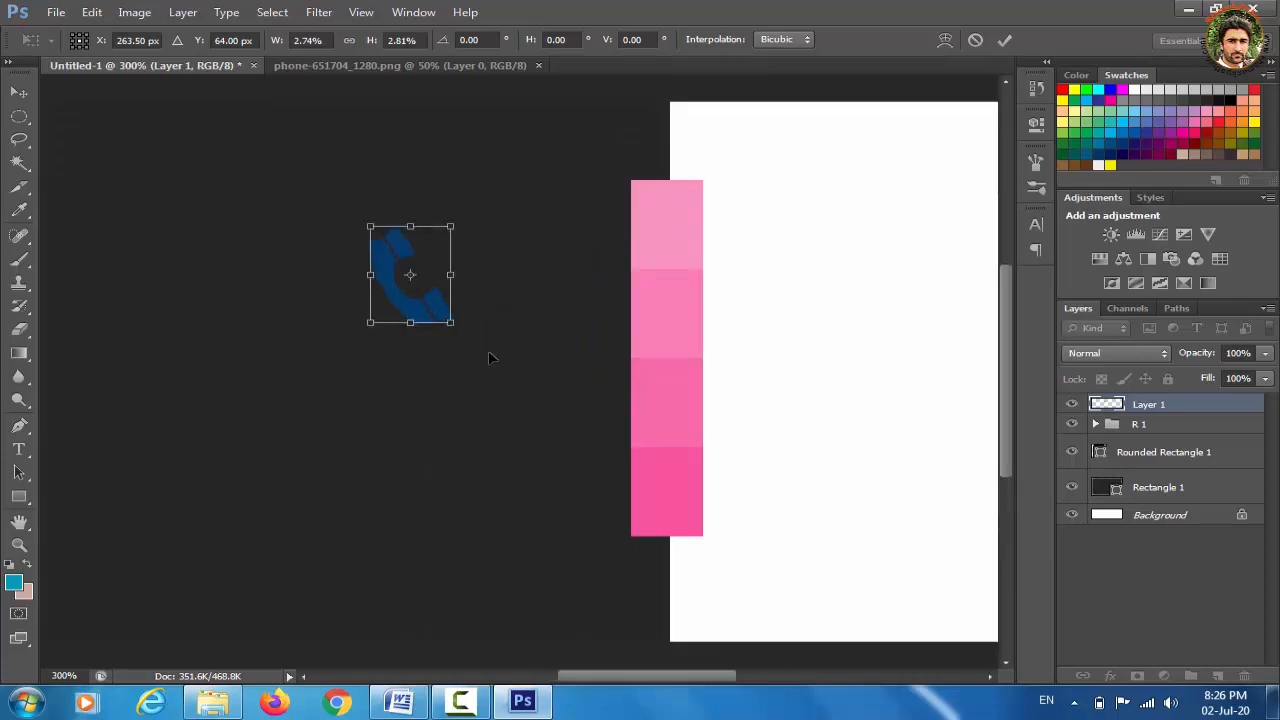
{"action": "left_click_drag", "start_coordinate": [421, 270], "coordinate": [670, 220]}
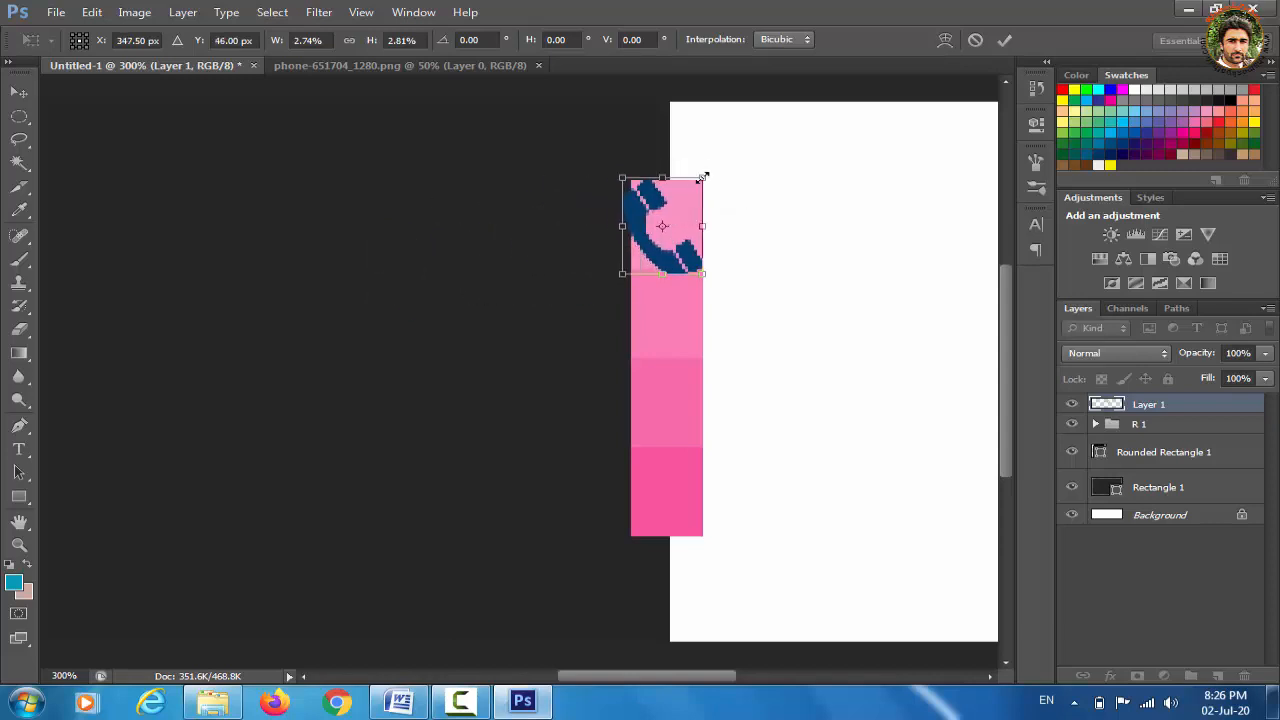
{"action": "mouse_move", "coordinate": [703, 178]}
{"action": "left_mouse_down"}
{"action": "mouse_move", "coordinate": [677, 221]}
{"action": "mouse_move", "coordinate": [697, 186]}
{"action": "left_mouse_up"}
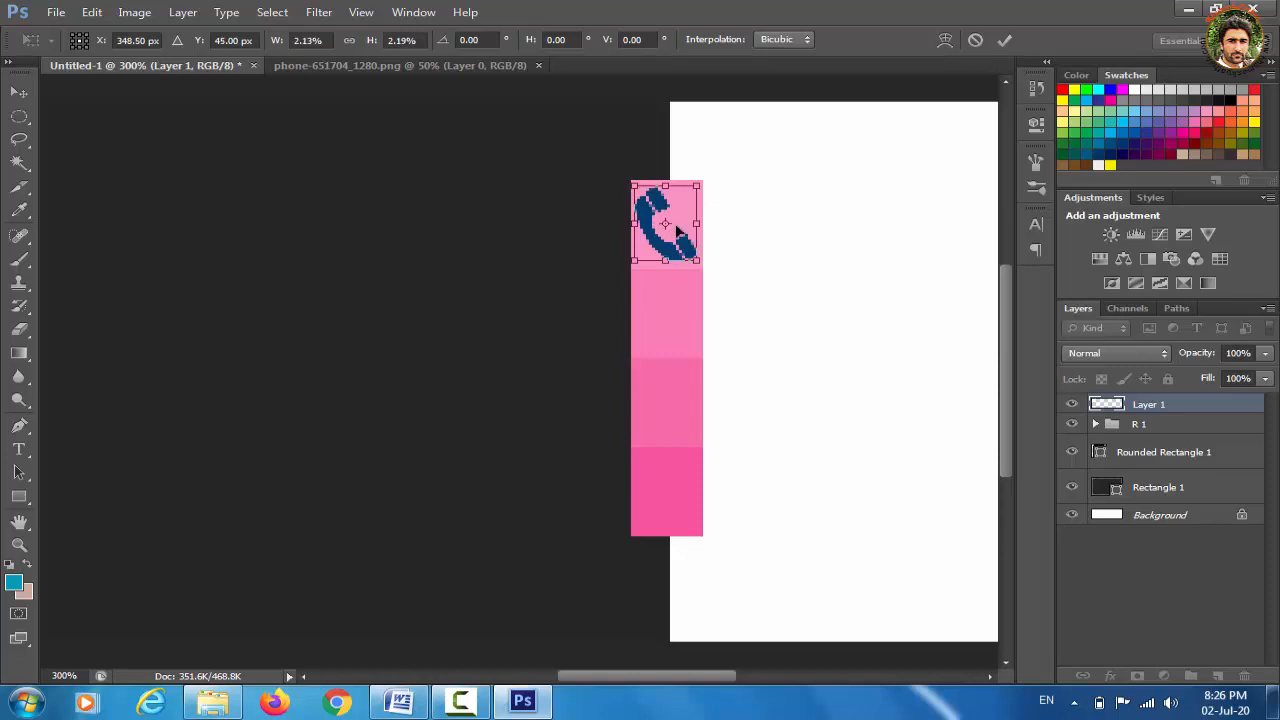
{"action": "key", "text": "Up"}
{"action": "key", "text": "Up"}
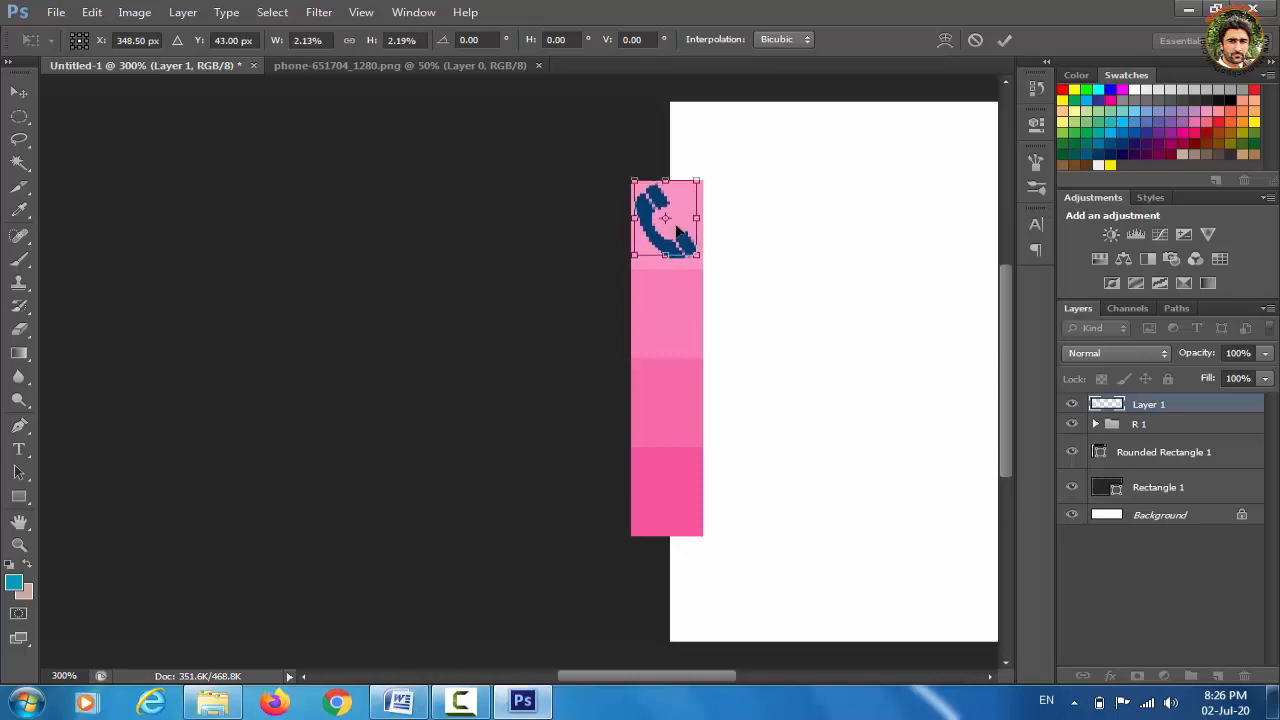
{"action": "key", "text": "Down"}
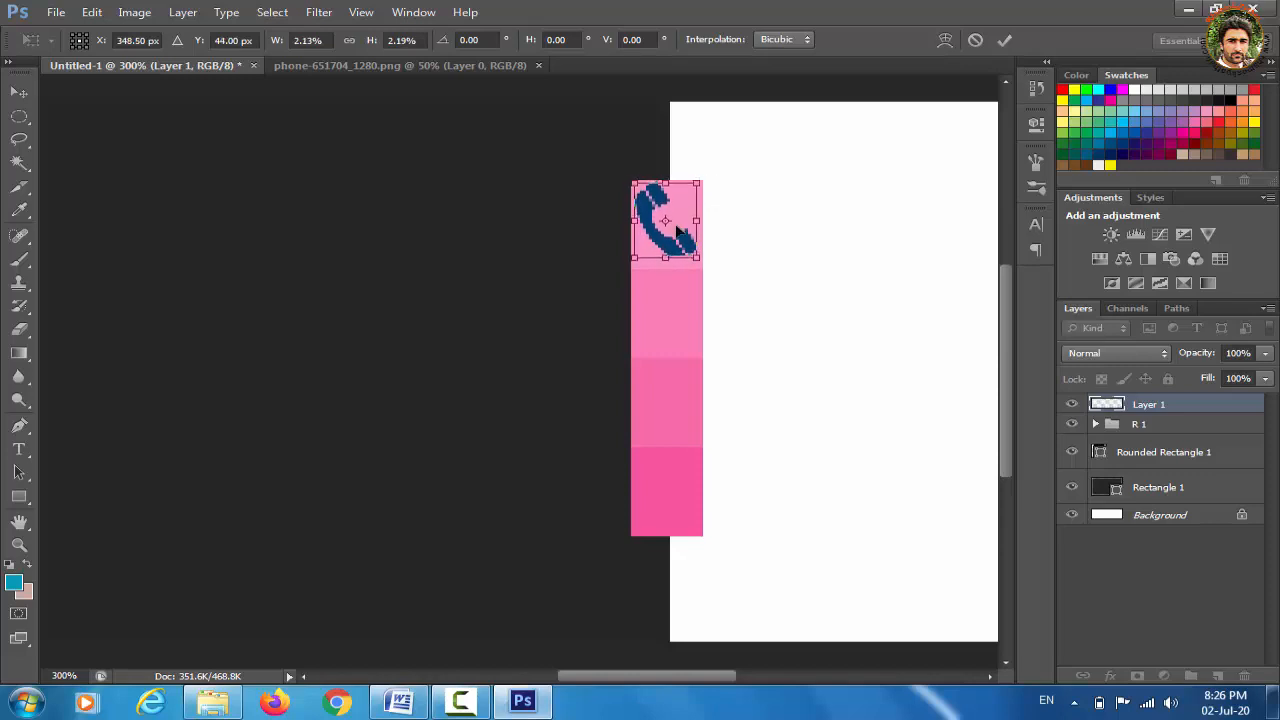
{"action": "left_click", "coordinate": [20, 96]}
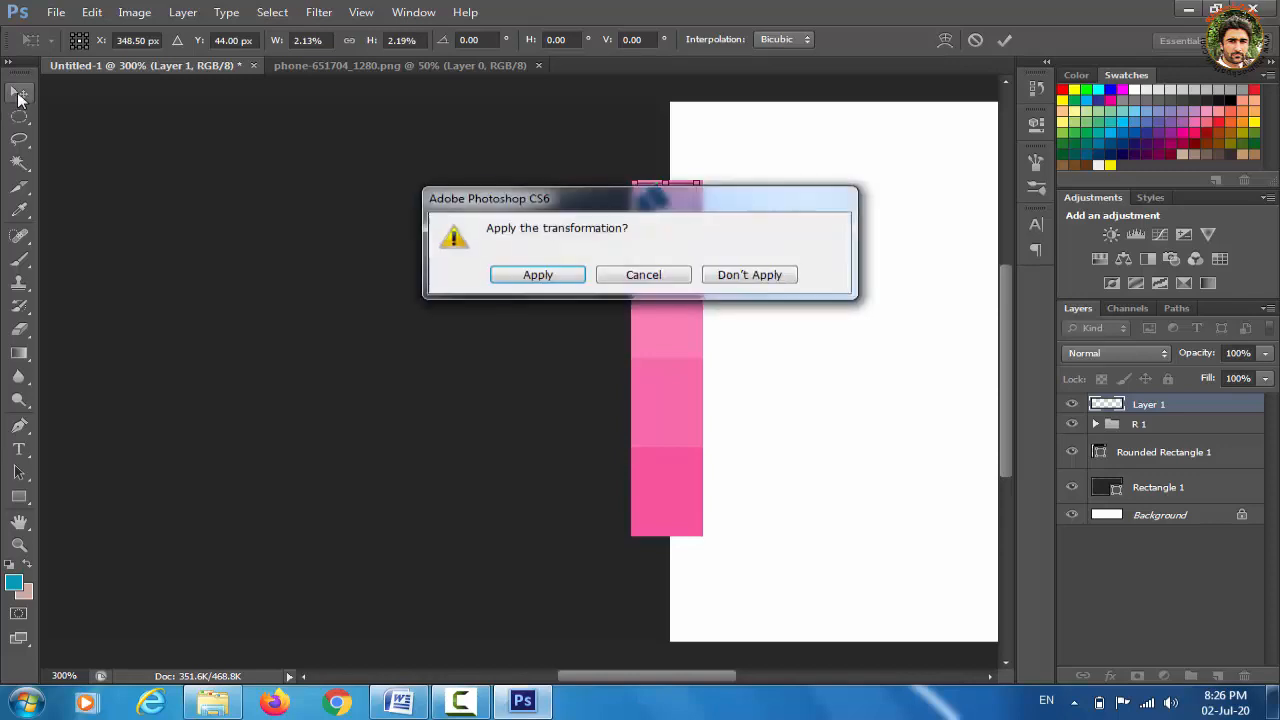
{"action": "left_click", "coordinate": [542, 276]}
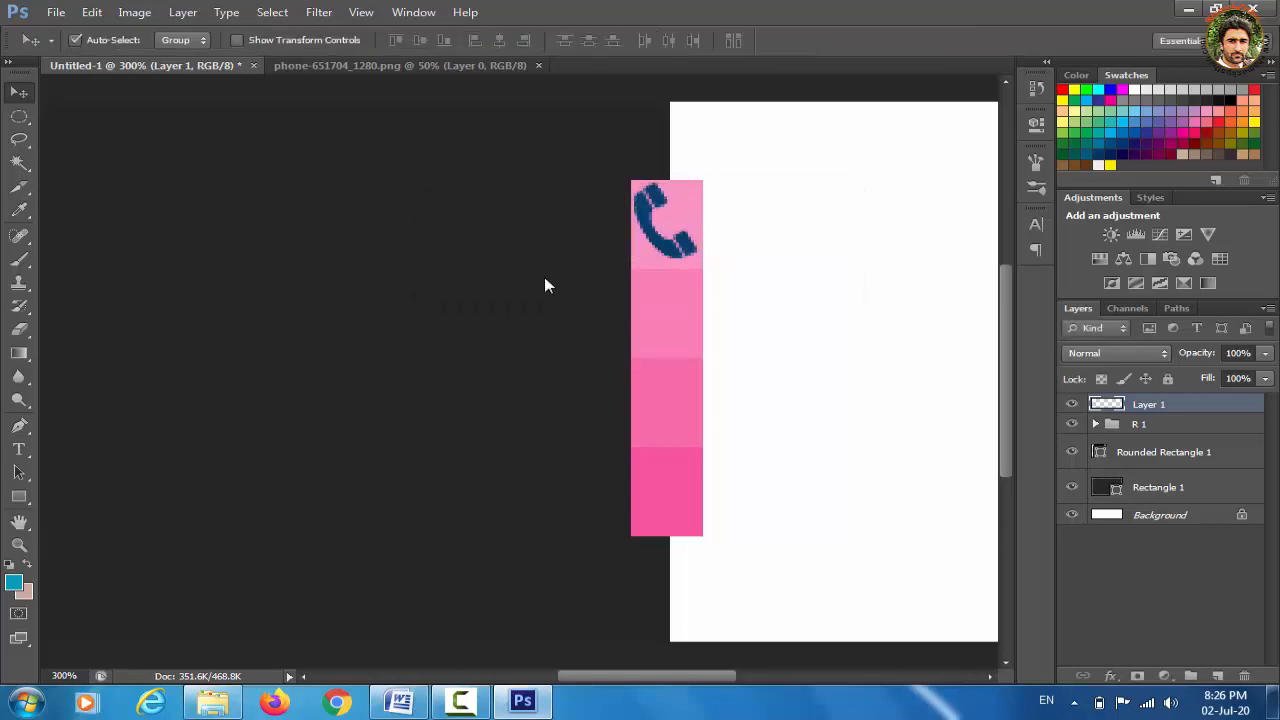
Nudge the phone icon one pixel right and close the phone image document
{"action": "key", "text": "Right"}
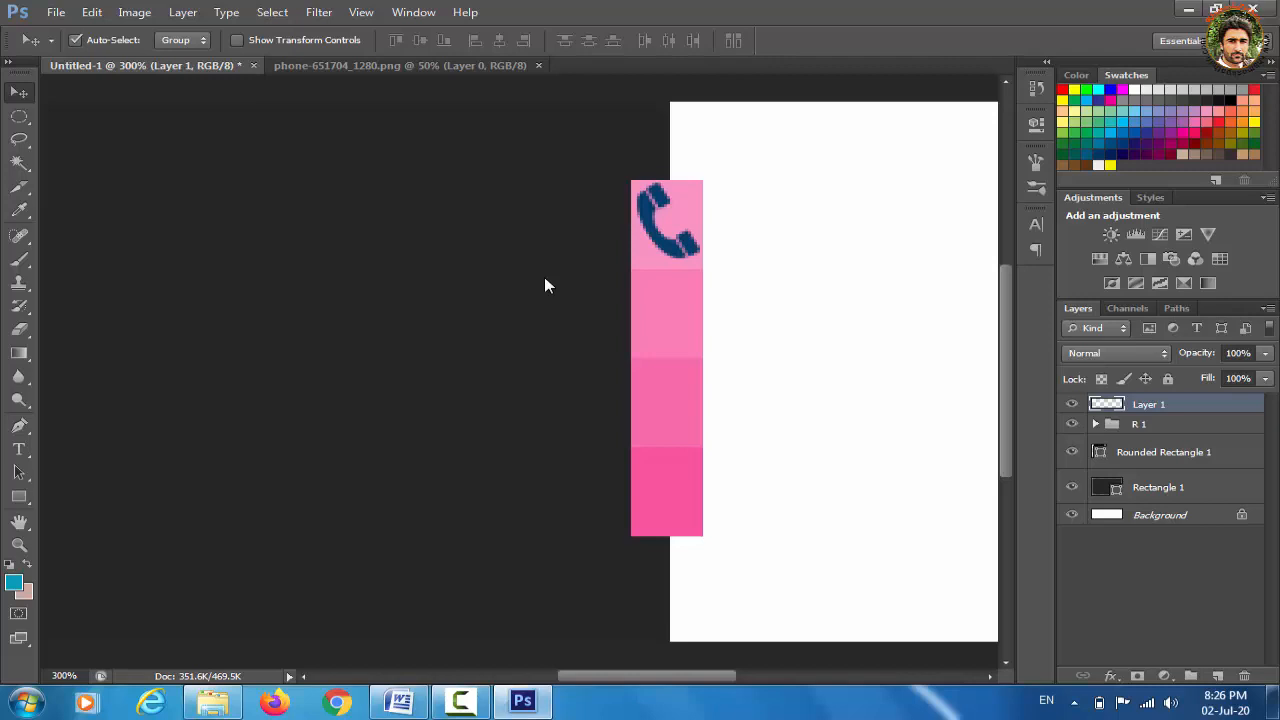
{"action": "left_click", "coordinate": [437, 68]}
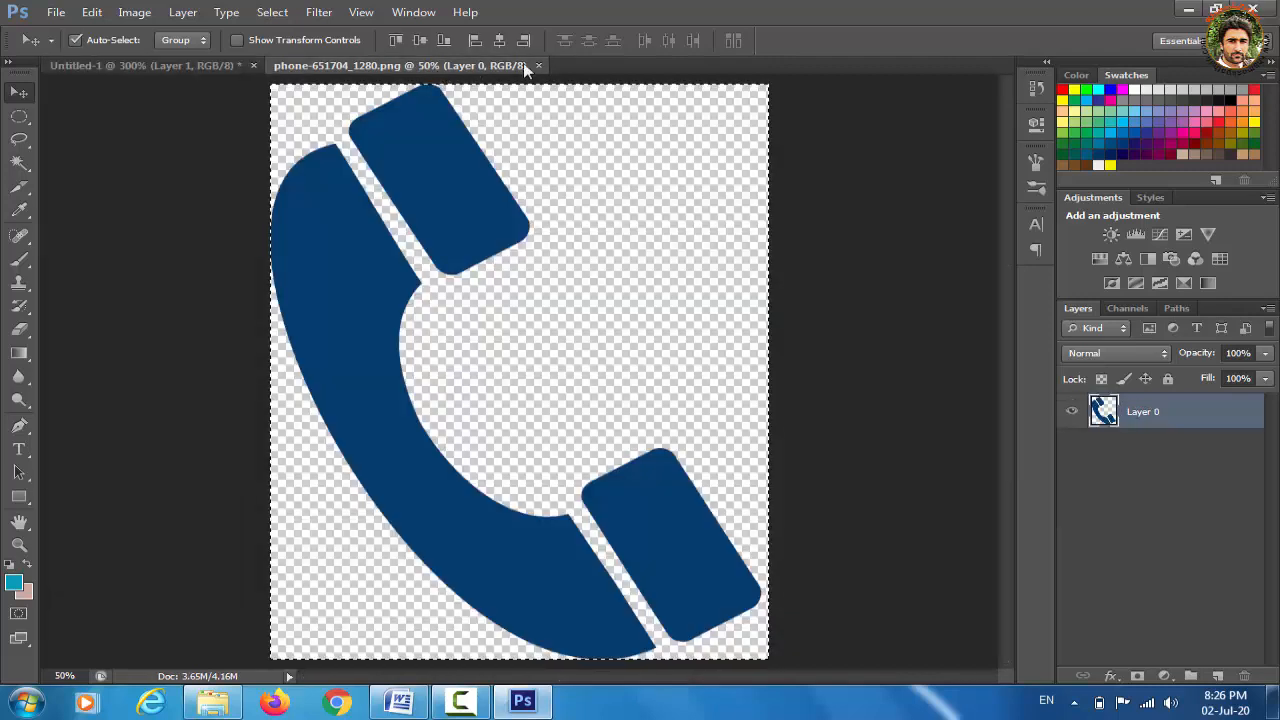
{"action": "left_click", "coordinate": [537, 64]}
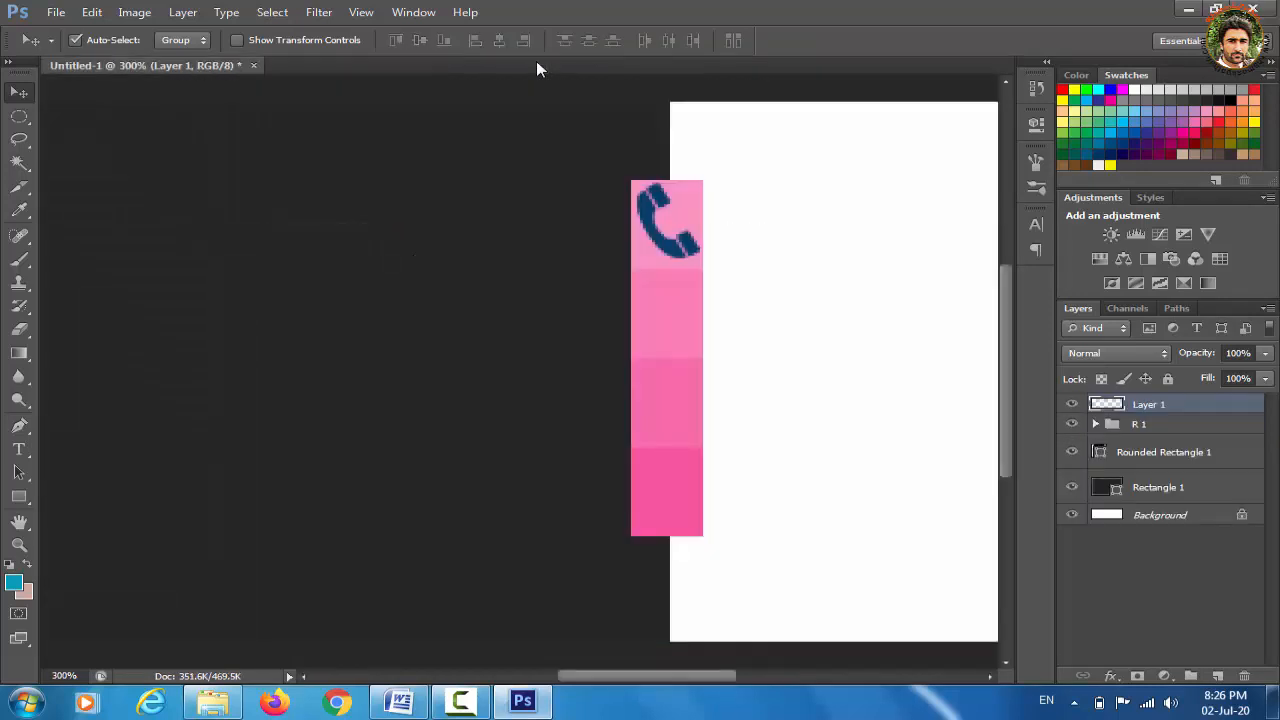
Open navigation-5109658_1280.png from the Downloads folder
{"action": "key", "text": "ctrl+o"}
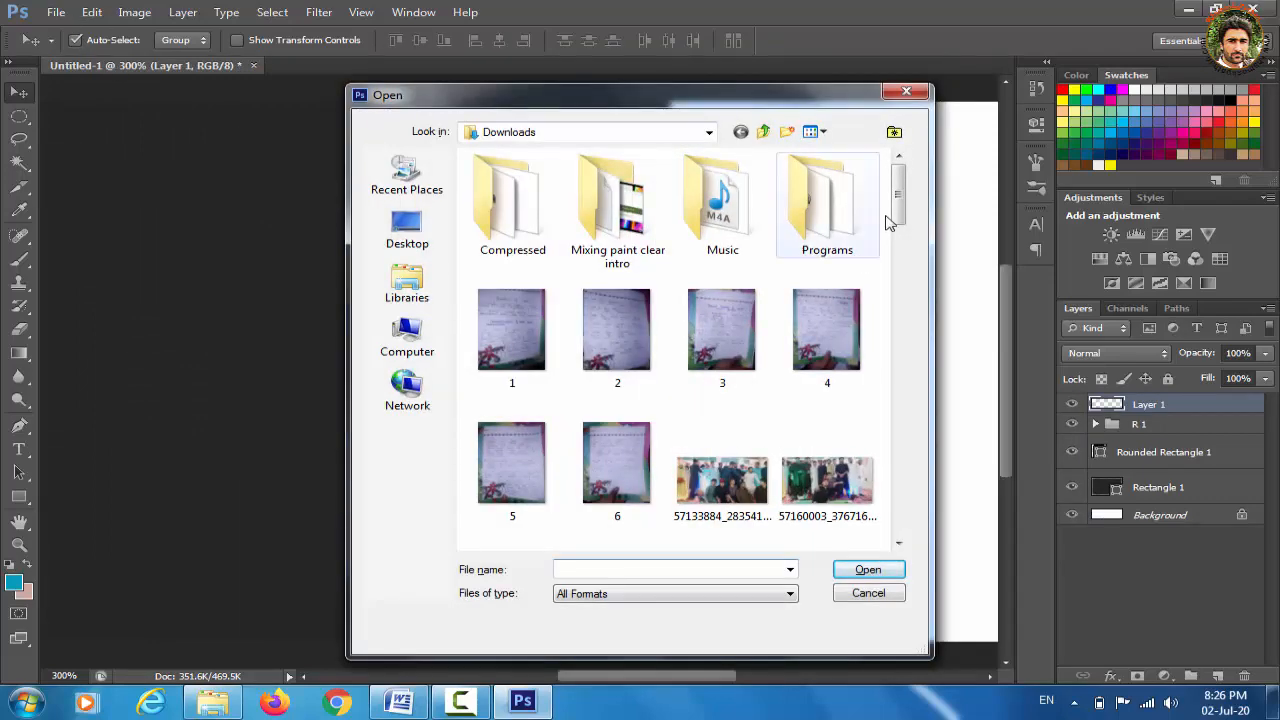
{"action": "left_click_drag", "start_coordinate": [900, 198], "coordinate": [897, 450]}
{"action": "left_click", "coordinate": [603, 466]}
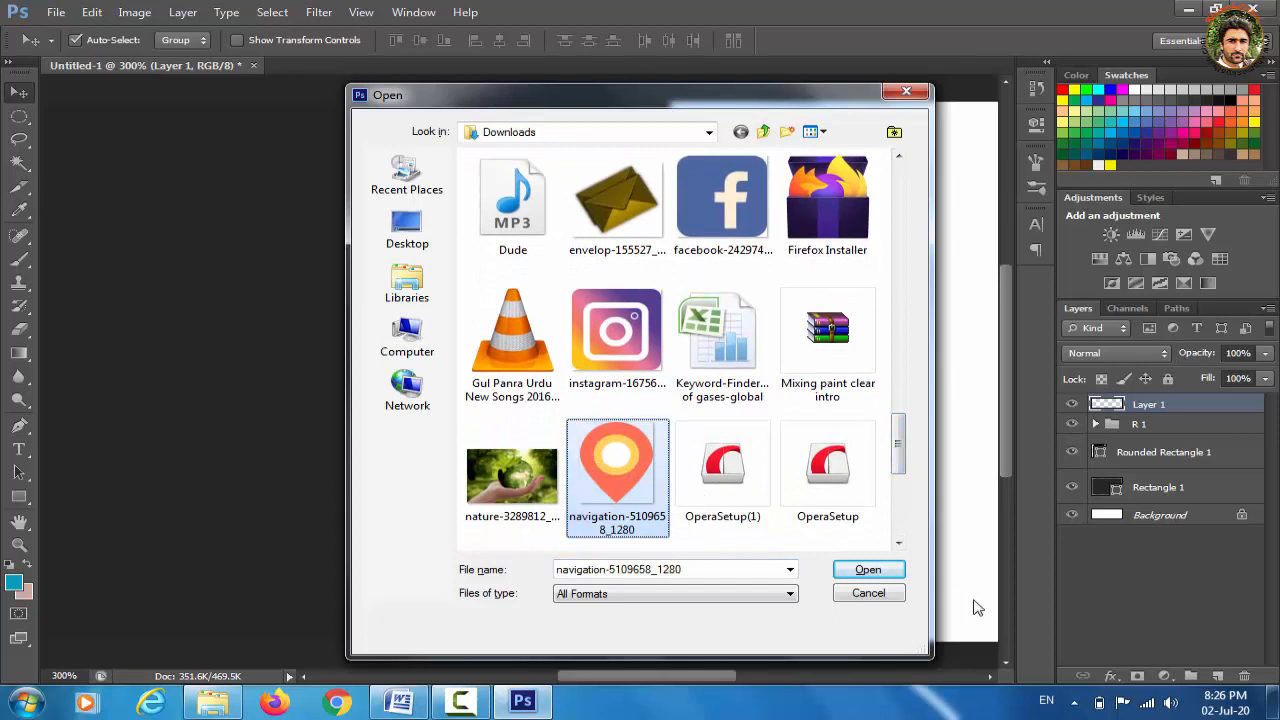
{"action": "left_click", "coordinate": [868, 570]}
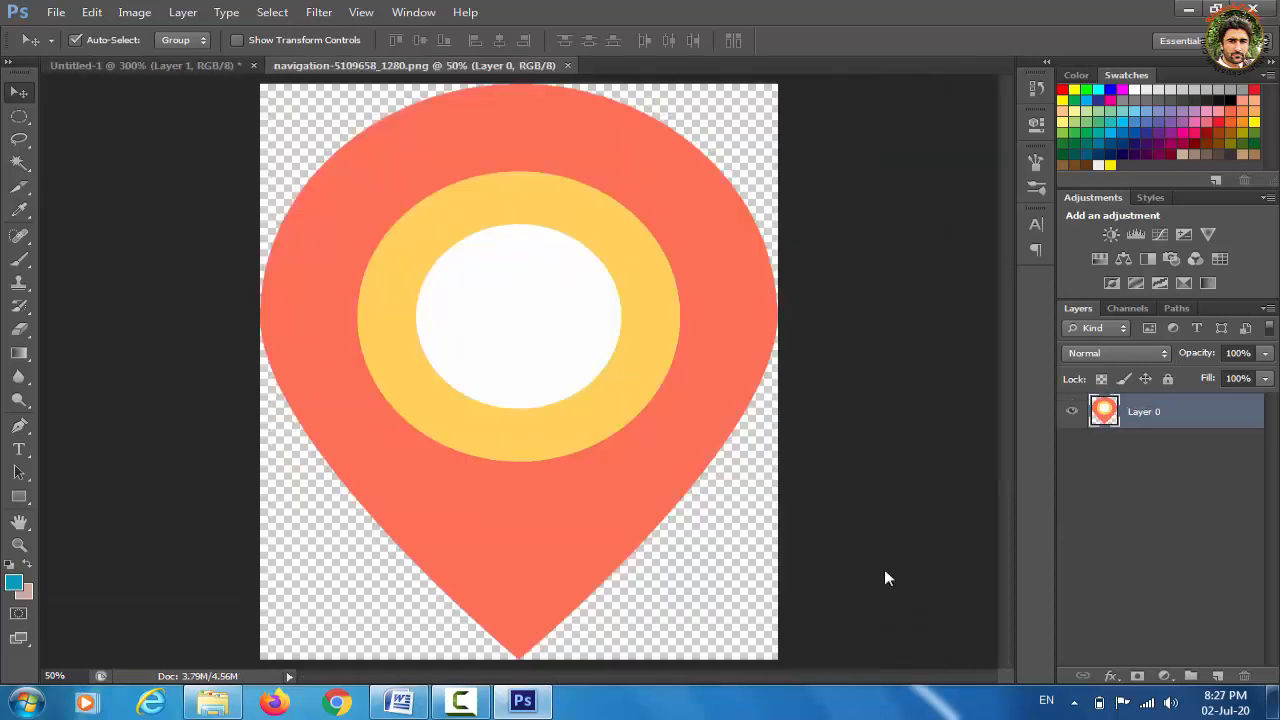
Select all of the map pin image and paste it into Untitled-1 at 100% zoom
{"action": "key", "text": "ctrl+a"}
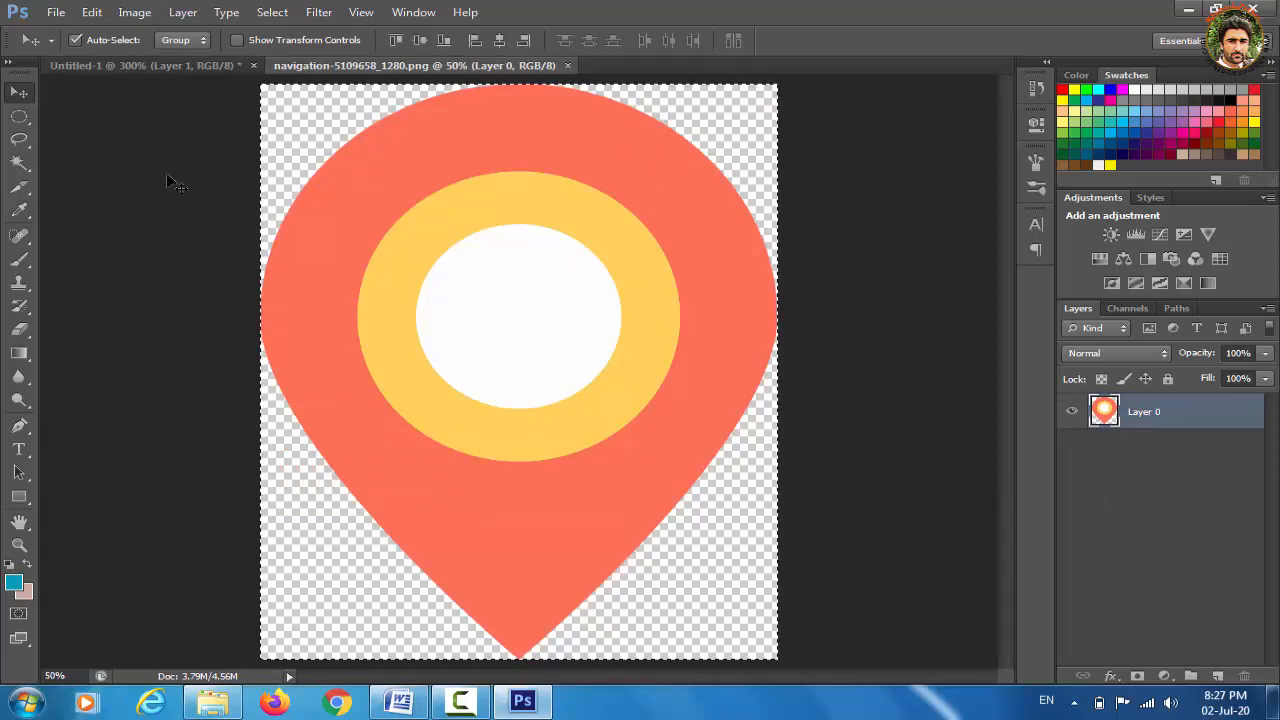
{"action": "left_click", "coordinate": [127, 65]}
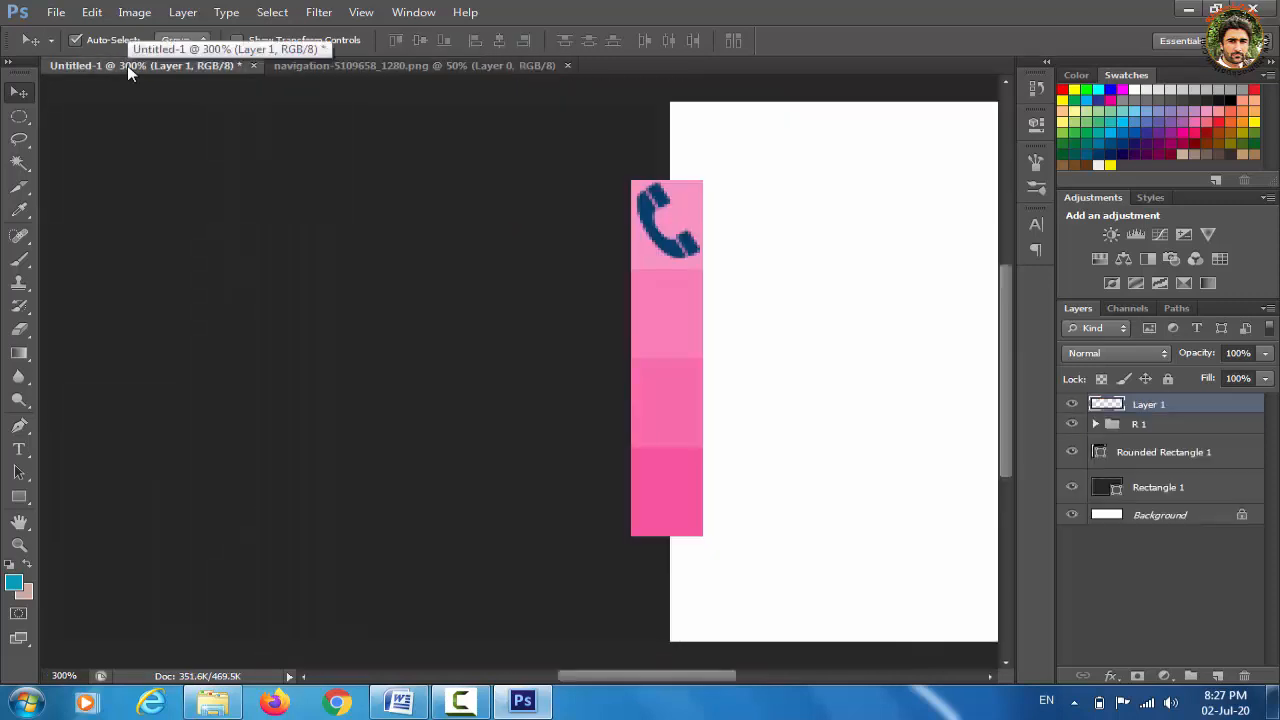
{"action": "key", "text": "ctrl+minus"}
{"action": "key", "text": "ctrl+minus"}
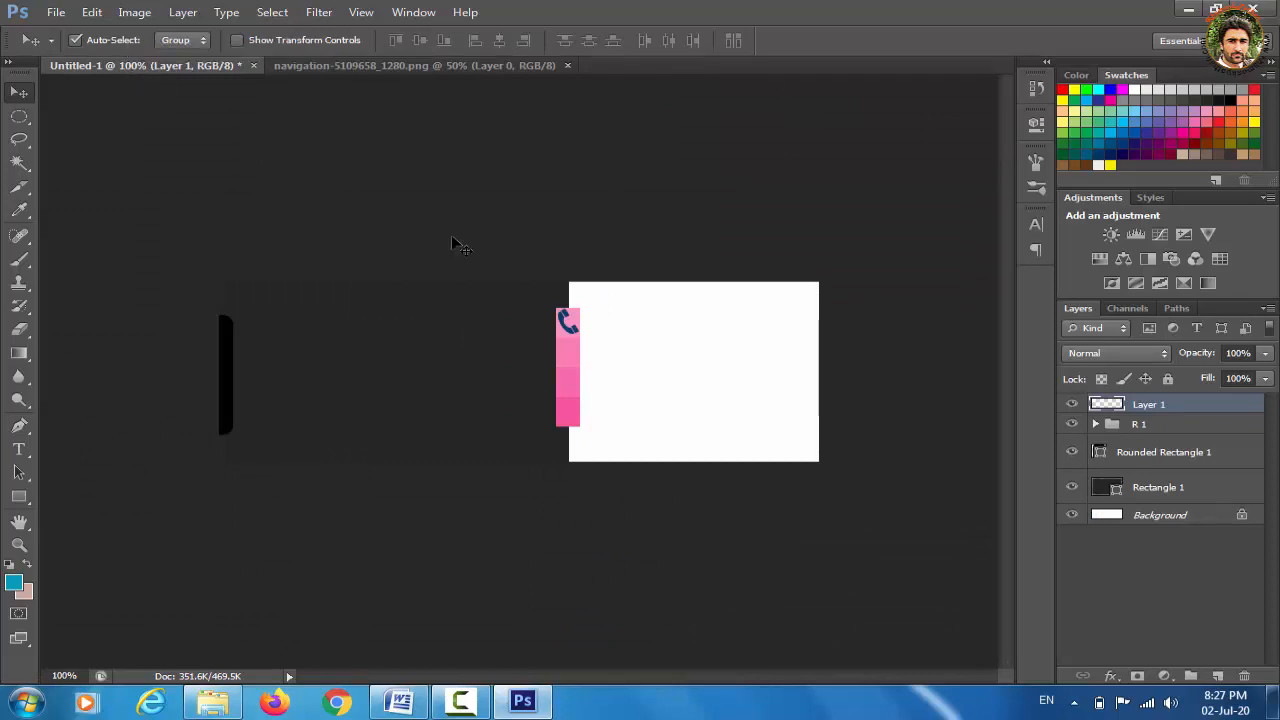
{"action": "key", "text": "ctrl+v"}
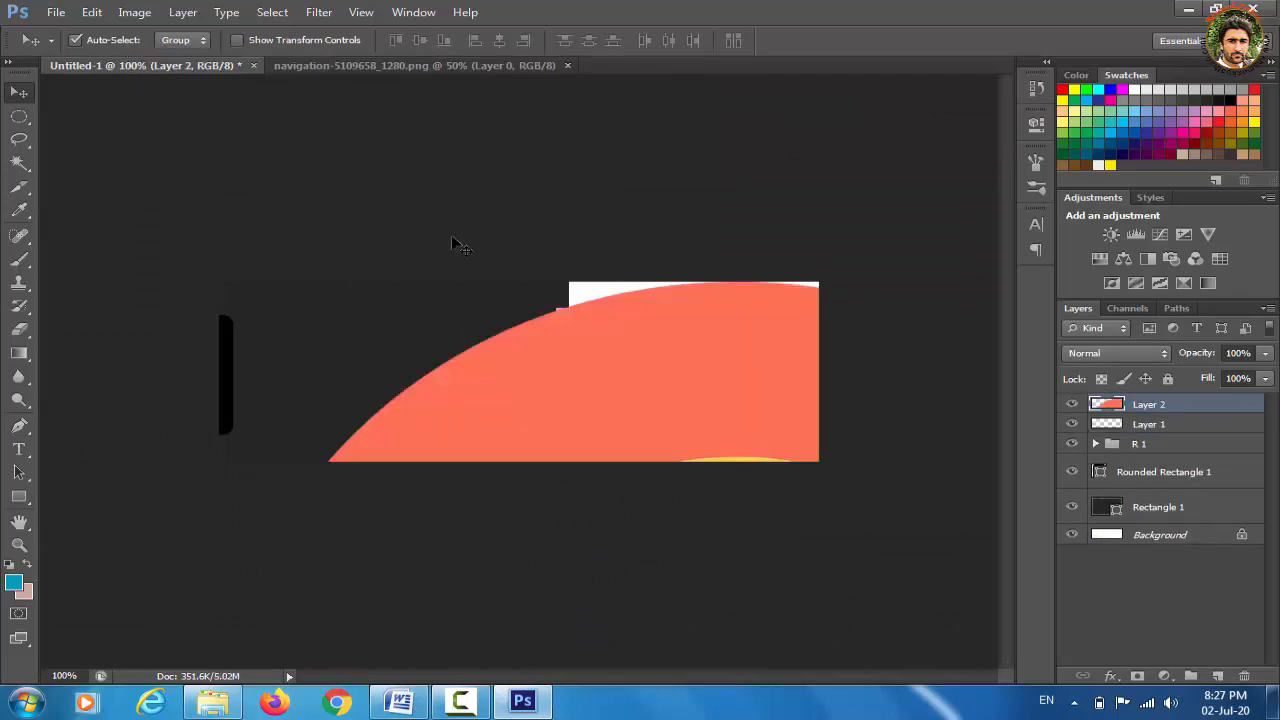
Scale the pasted map pin down to about 3% and apply the transform
{"action": "key", "text": "ctrl+t"}
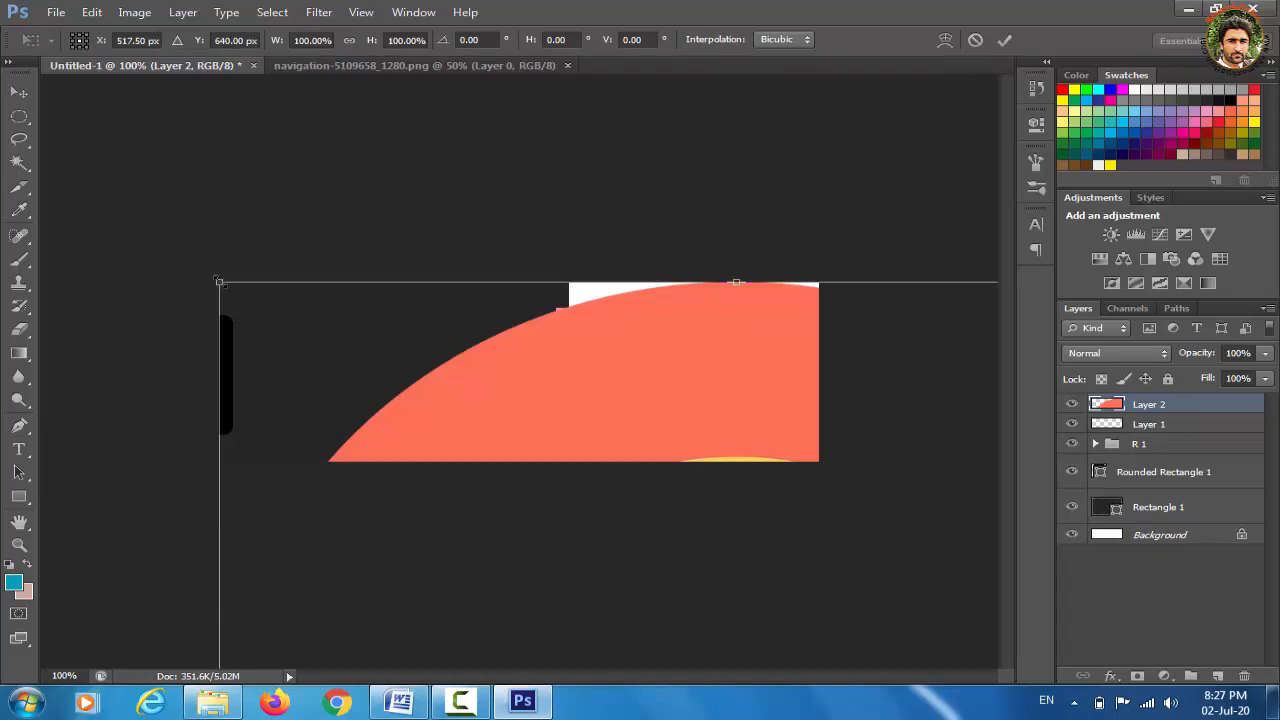
{"action": "left_click_drag", "start_coordinate": [219, 282], "coordinate": [478, 570]}
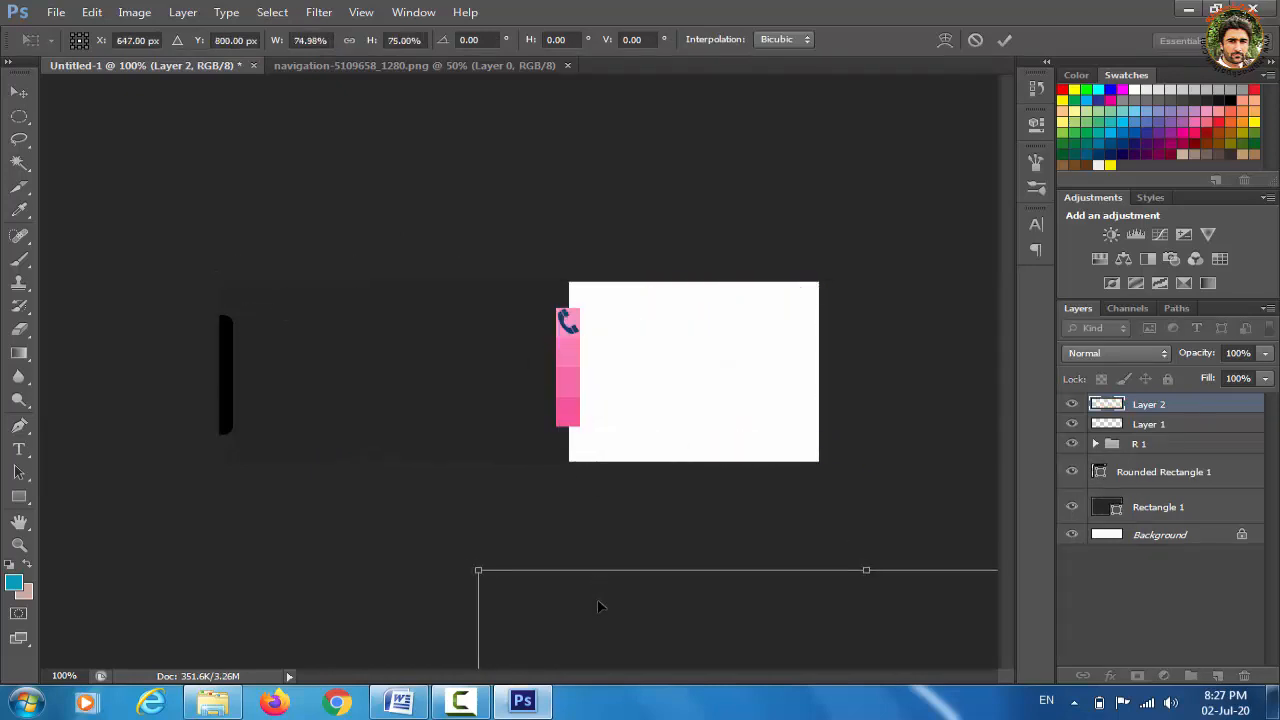
{"action": "left_click_drag", "start_coordinate": [598, 606], "coordinate": [240, 152]}
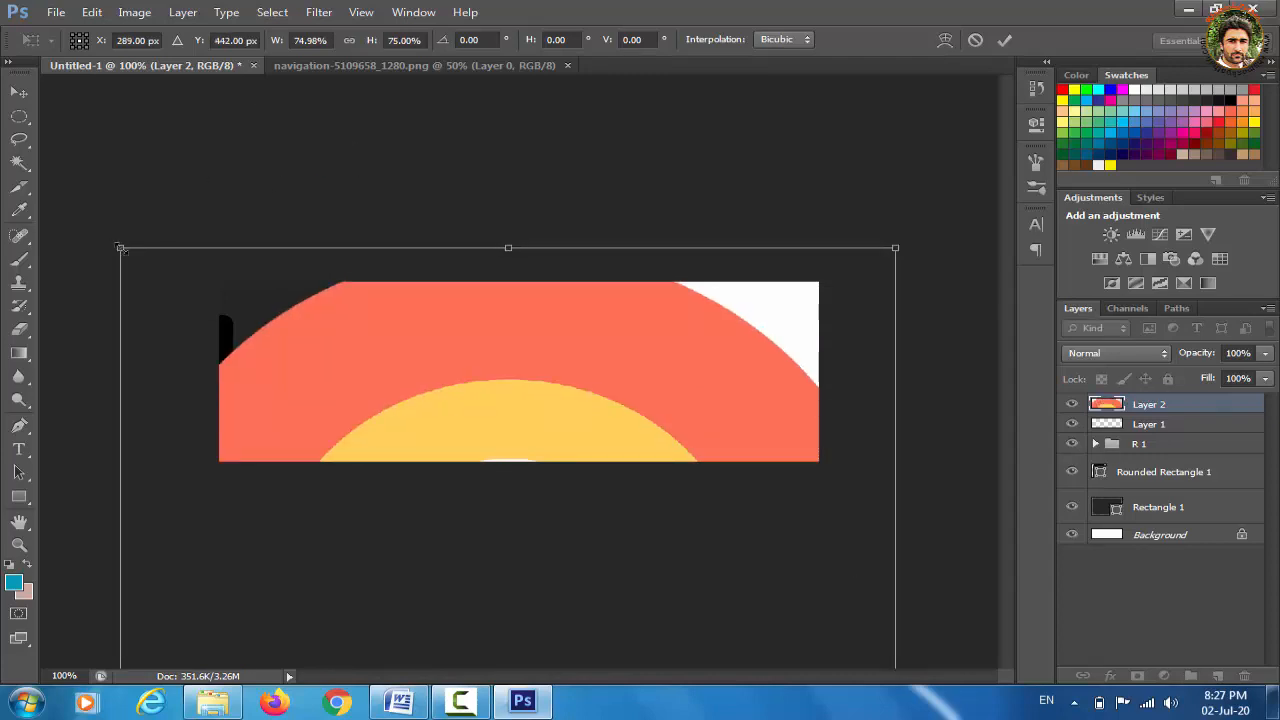
{"action": "left_click_drag", "start_coordinate": [121, 248], "coordinate": [552, 504]}
{"action": "left_click_drag", "start_coordinate": [567, 631], "coordinate": [251, 151]}
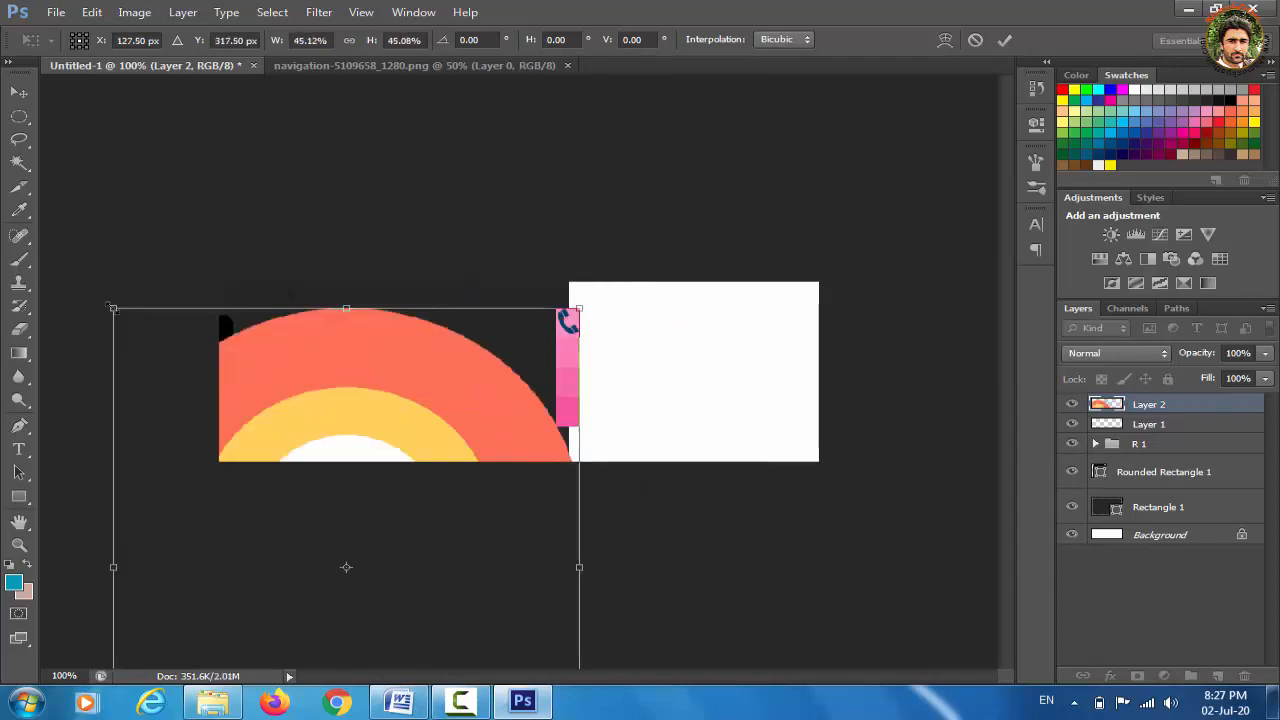
{"action": "left_click_drag", "start_coordinate": [111, 307], "coordinate": [466, 598]}
{"action": "left_click_drag", "start_coordinate": [527, 651], "coordinate": [562, 386]}
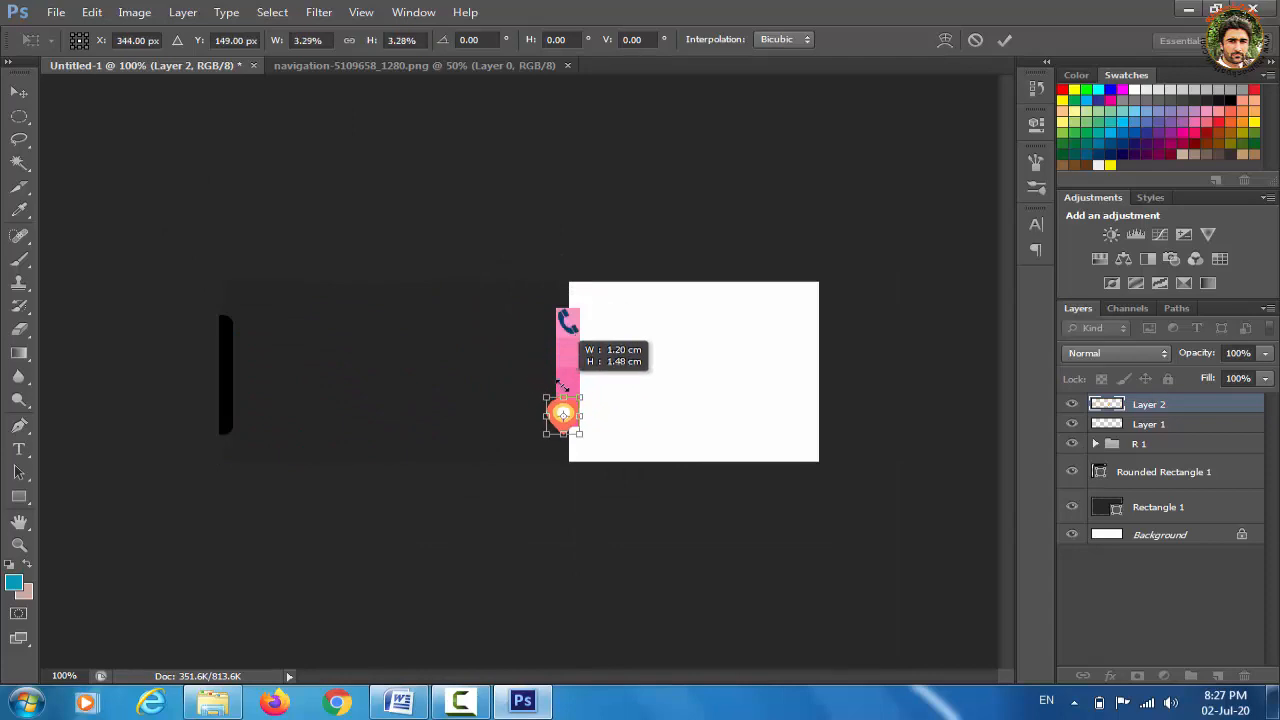
{"action": "key", "text": "v"}
{"action": "left_click", "coordinate": [549, 281]}
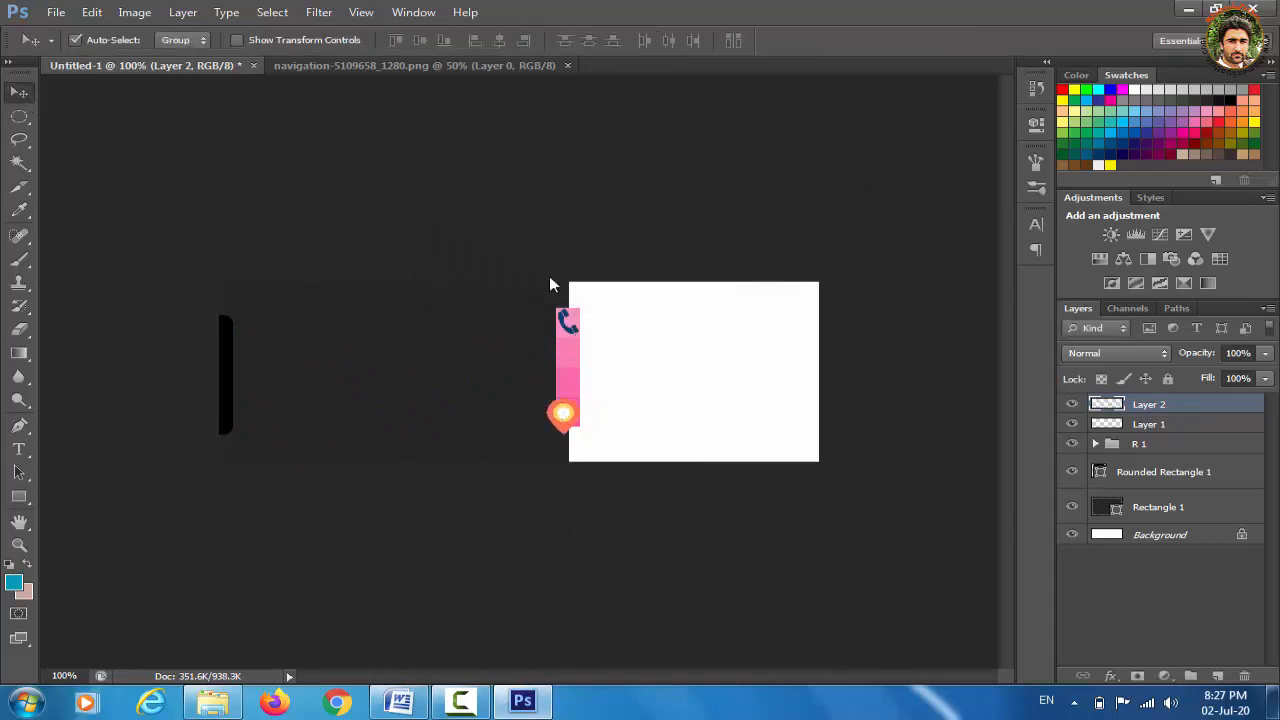
Place the pin icon just under the phone icon, shrink it to about two-thirds, and apply
{"action": "key", "text": "ctrl+plus"}
{"action": "key", "text": "ctrl+plus"}
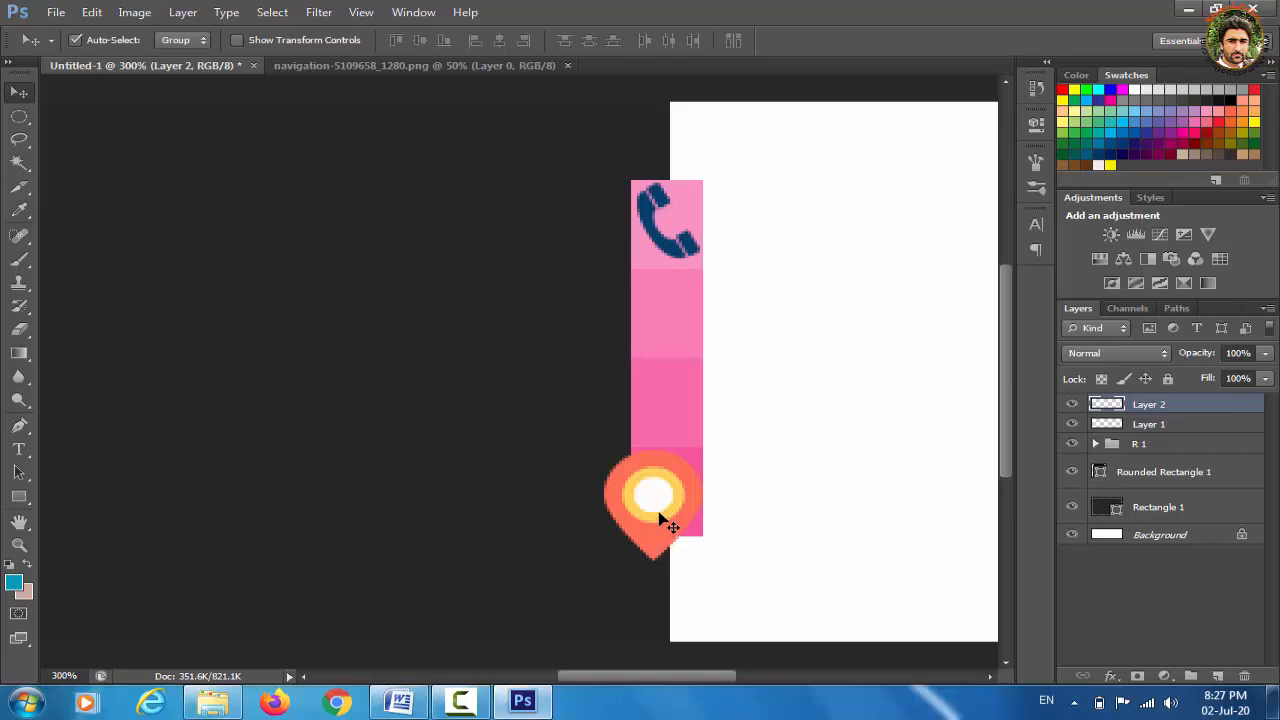
{"action": "left_click_drag", "start_coordinate": [660, 518], "coordinate": [680, 324]}
{"action": "key", "text": "ctrl+t"}
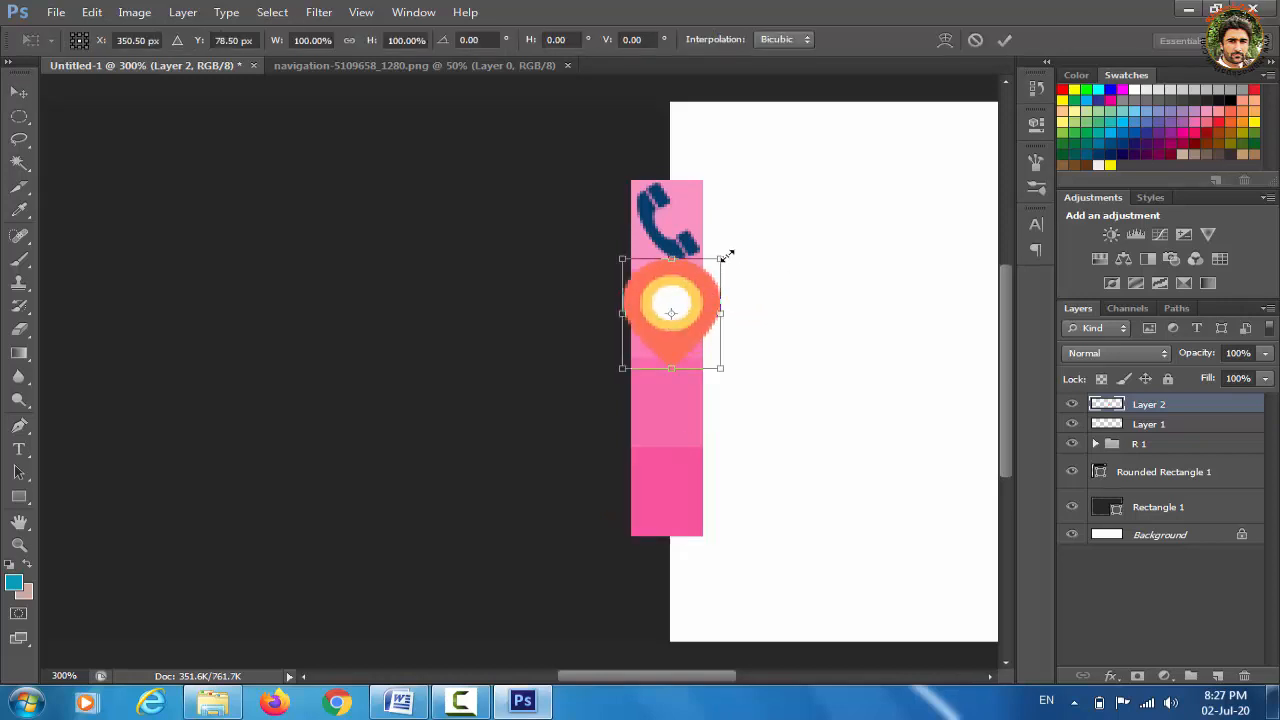
{"action": "left_click_drag", "start_coordinate": [727, 256], "coordinate": [697, 276]}
{"action": "key", "text": "v"}
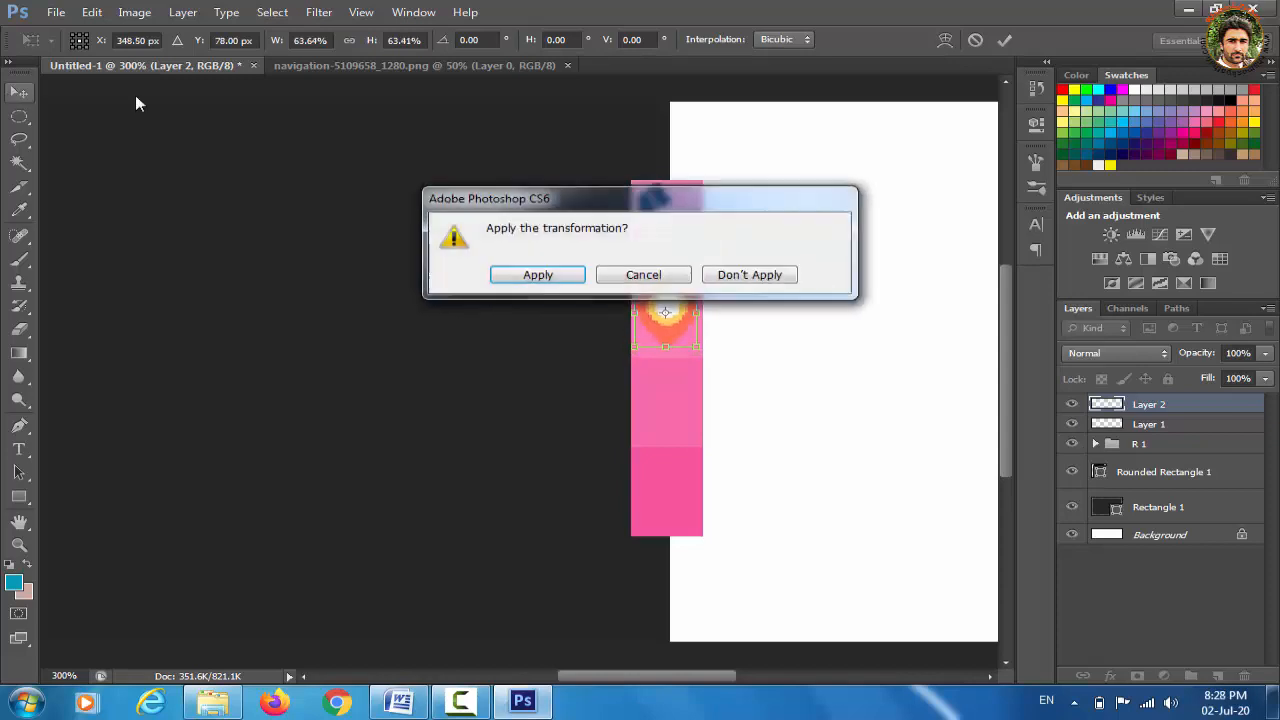
{"action": "left_click", "coordinate": [550, 276]}
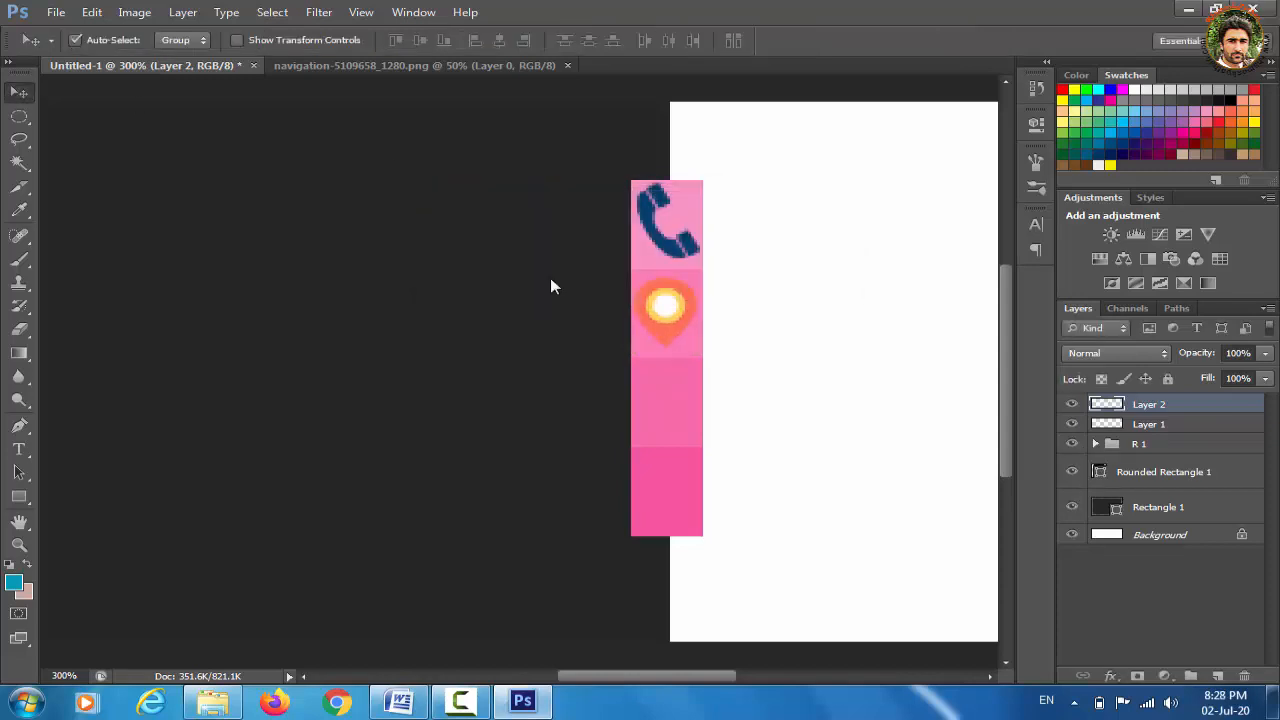
{"action": "key", "text": "ctrl+minus"}
{"action": "key", "text": "ctrl+minus"}
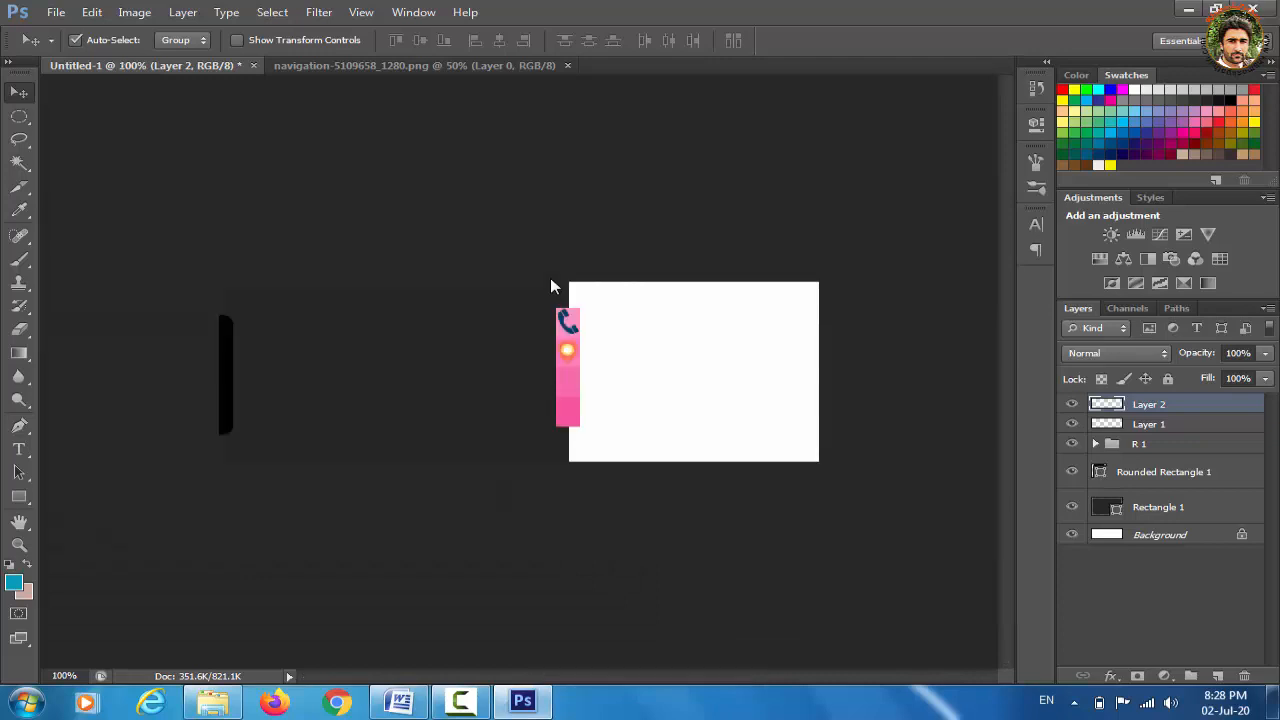
Close the pin image, open envelop-155527_1280.png, select all, and return to Untitled-1
{"action": "left_click", "coordinate": [505, 66]}
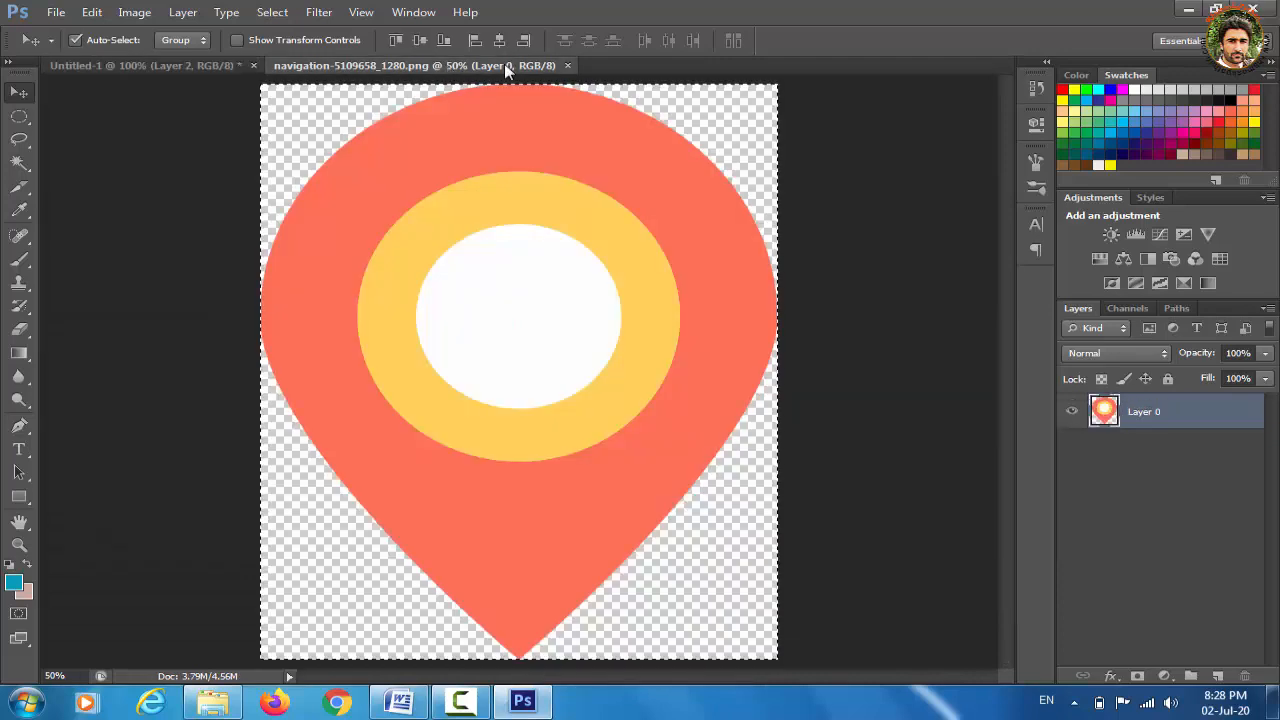
{"action": "left_click", "coordinate": [567, 66]}
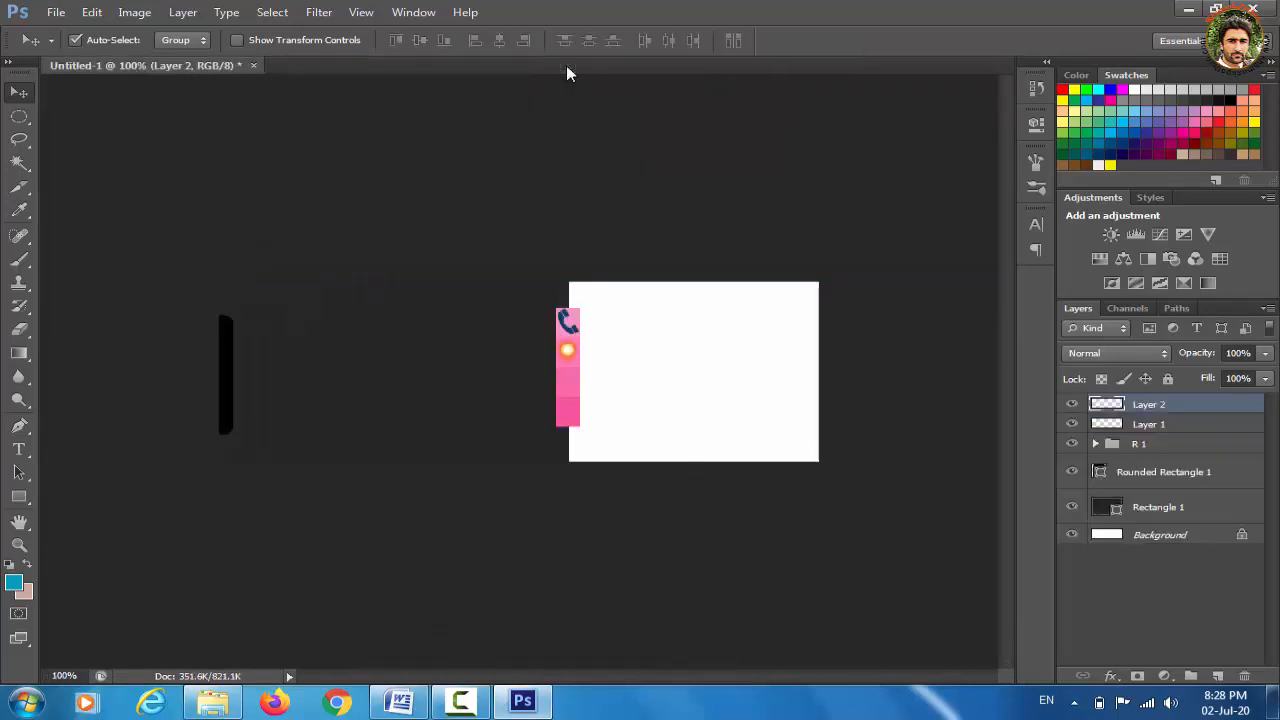
{"action": "key", "text": "ctrl+o"}
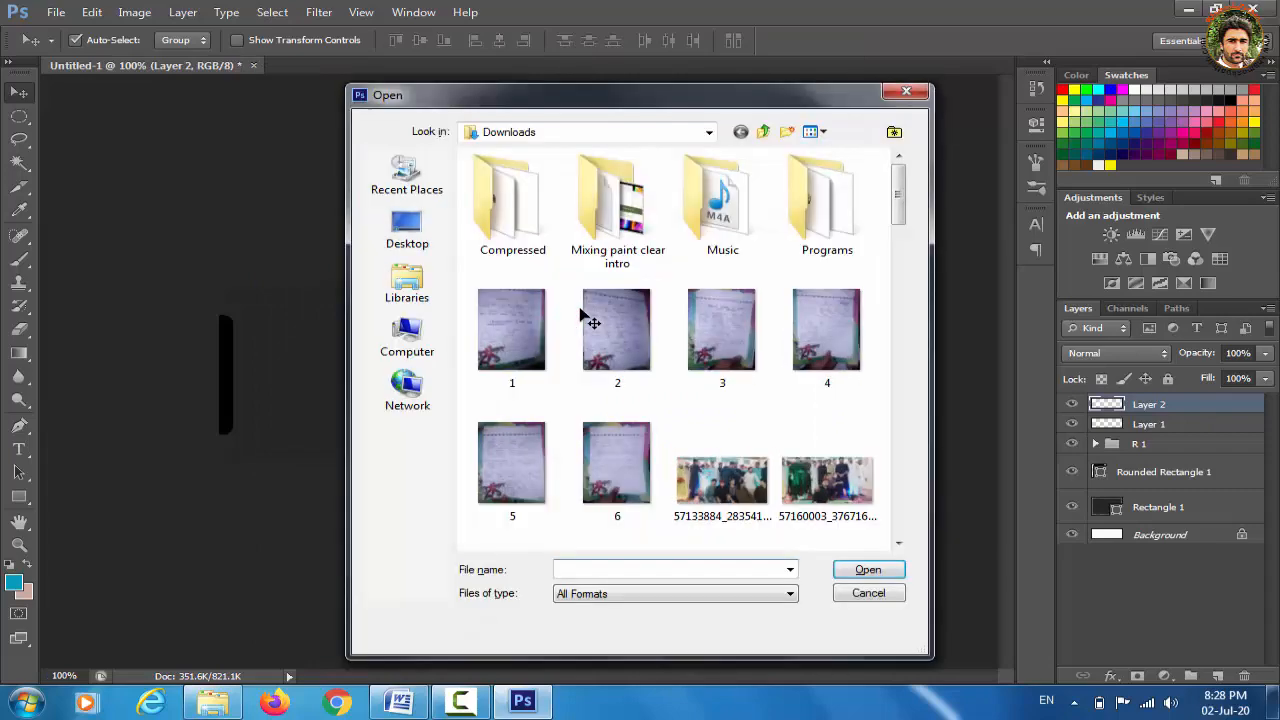
{"action": "left_click_drag", "start_coordinate": [902, 196], "coordinate": [902, 417]}
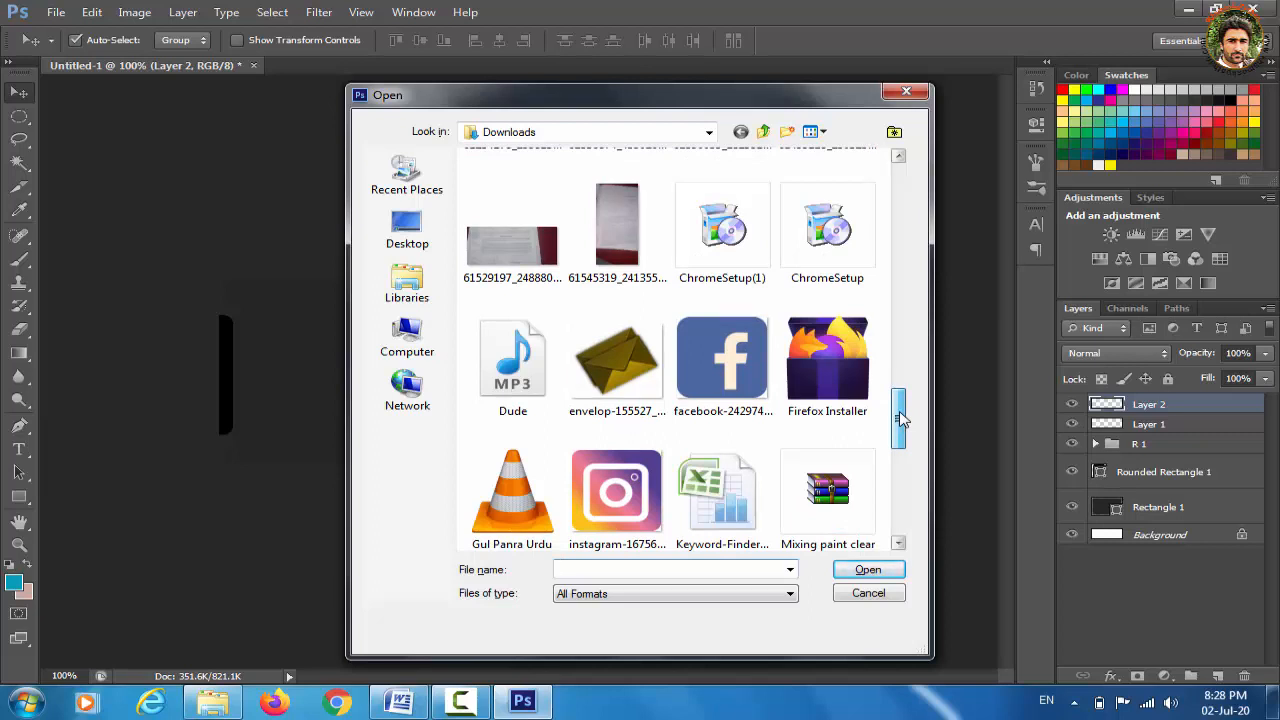
{"action": "left_click", "coordinate": [630, 368]}
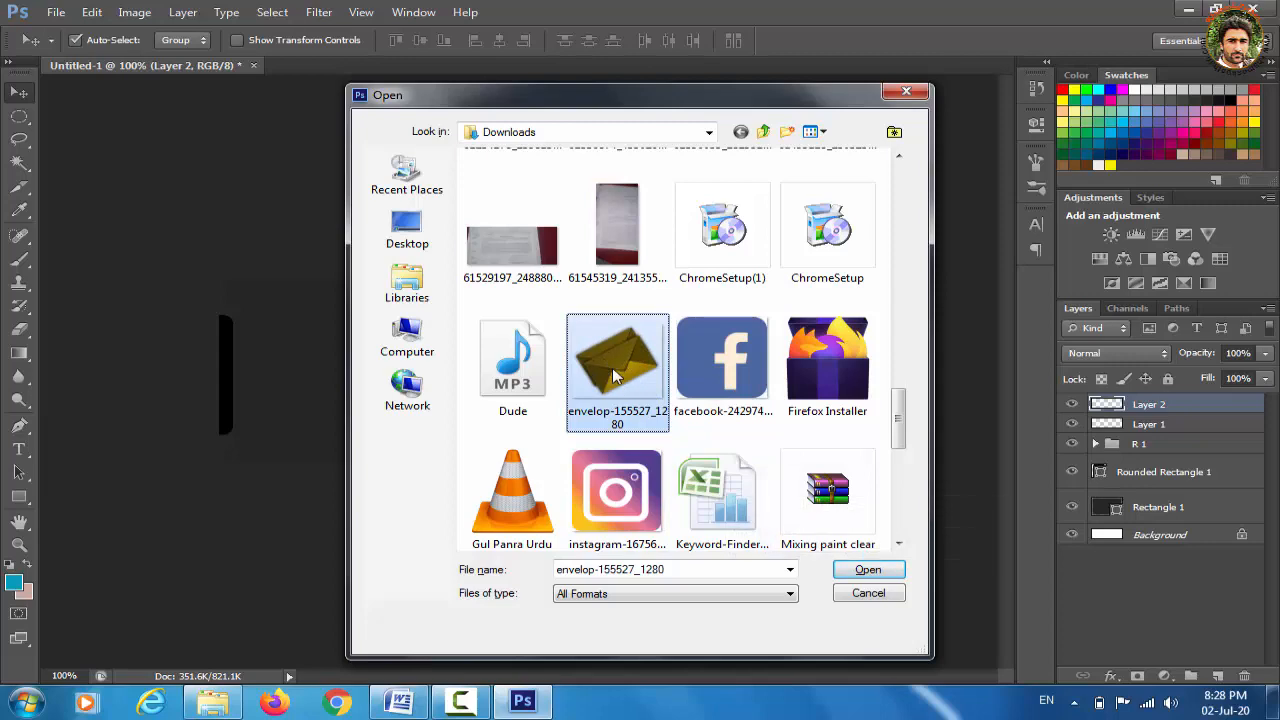
{"action": "left_click", "coordinate": [866, 569]}
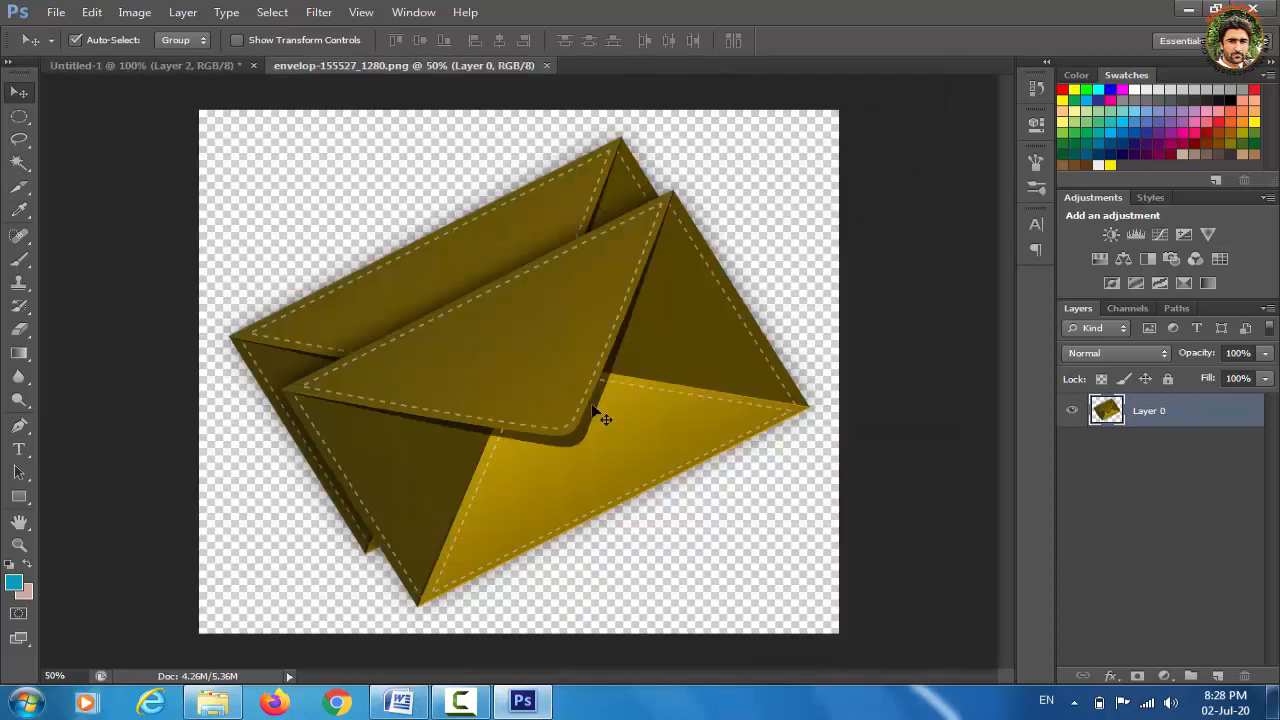
{"action": "key", "text": "ctrl+a"}
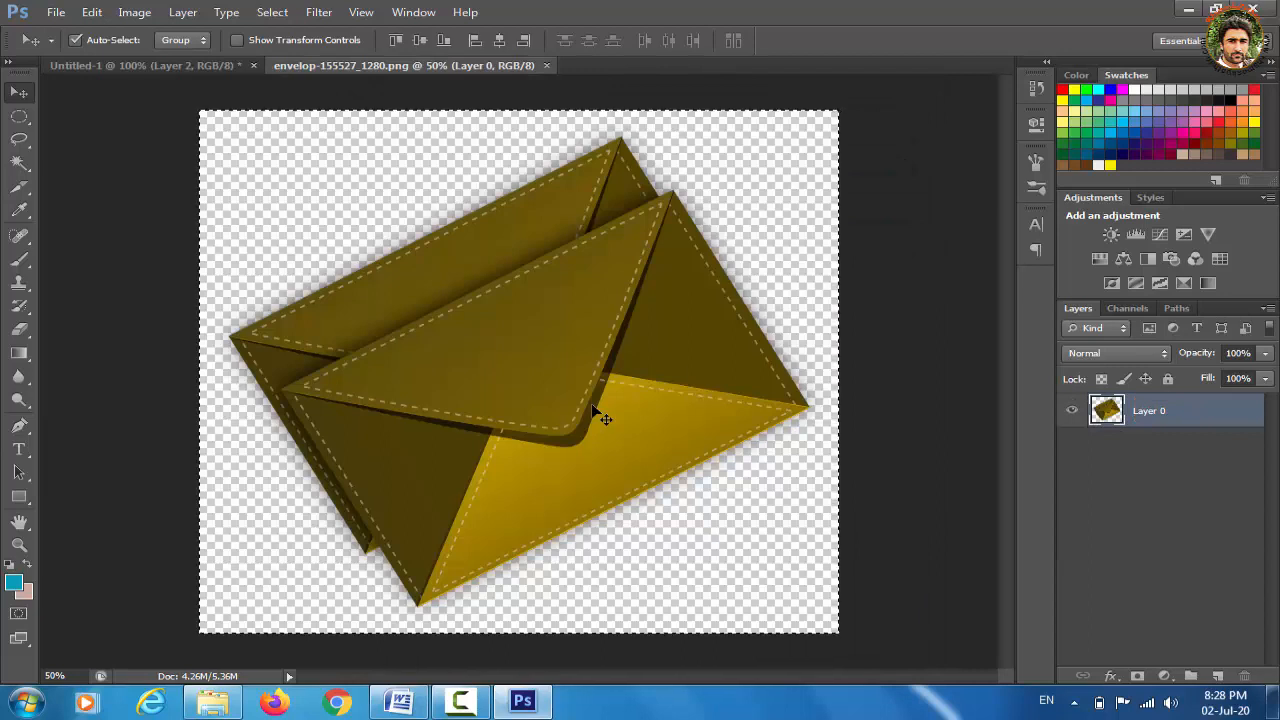
{"action": "left_click", "coordinate": [154, 65]}
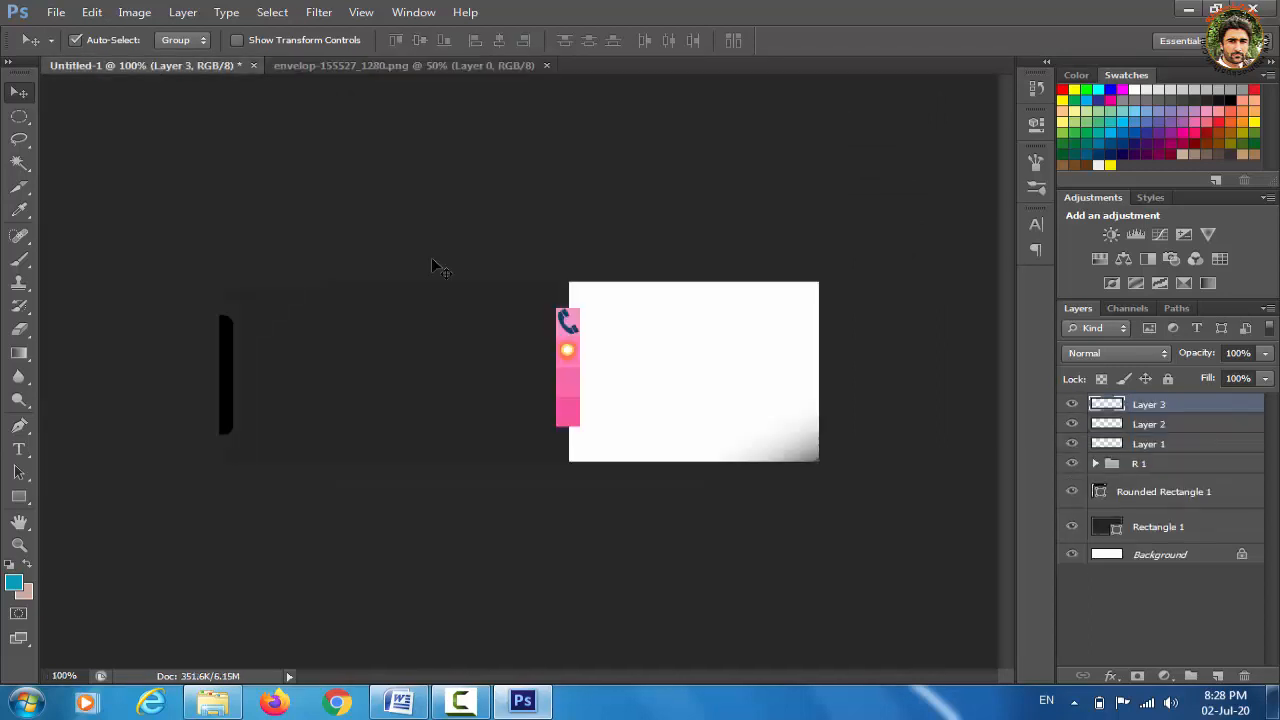
Scale the pasted envelope (Layer 3) down to tiny icon size, undoing an accidental distortion
{"action": "key", "text": "ctrl+t"}
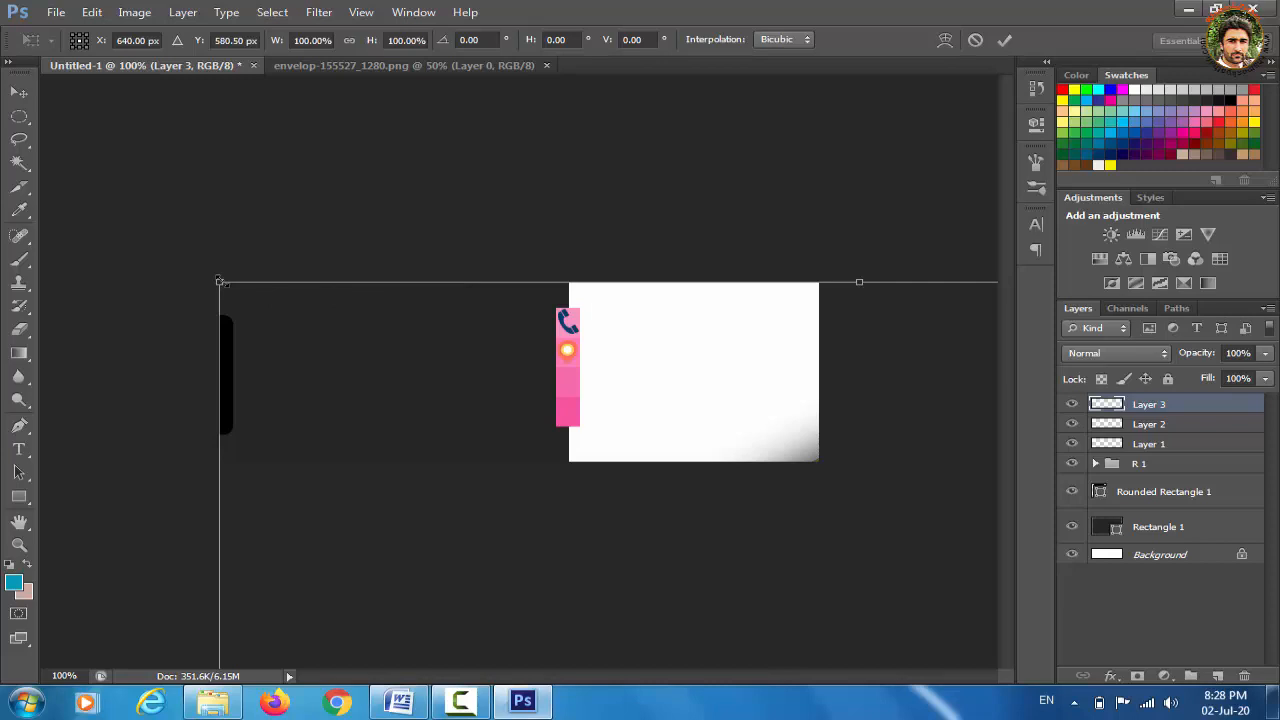
{"action": "left_click_drag", "start_coordinate": [220, 282], "coordinate": [474, 450]}
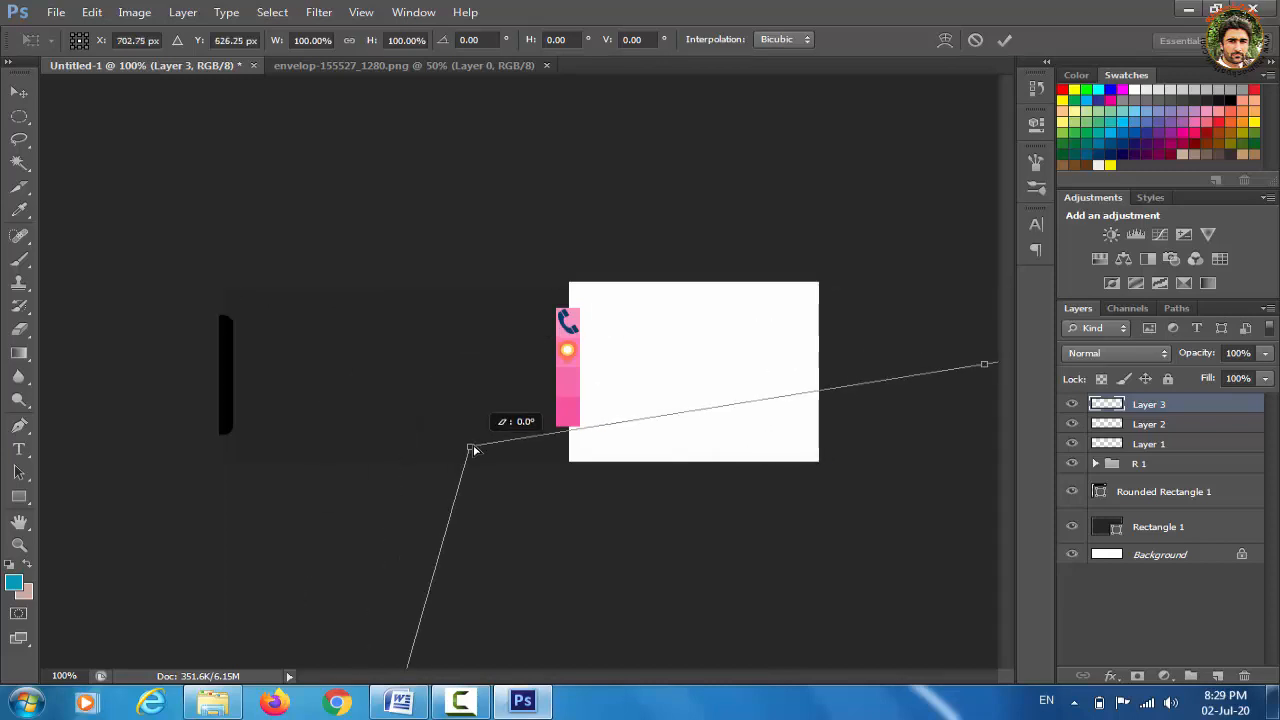
{"action": "key", "text": "ctrl+z"}
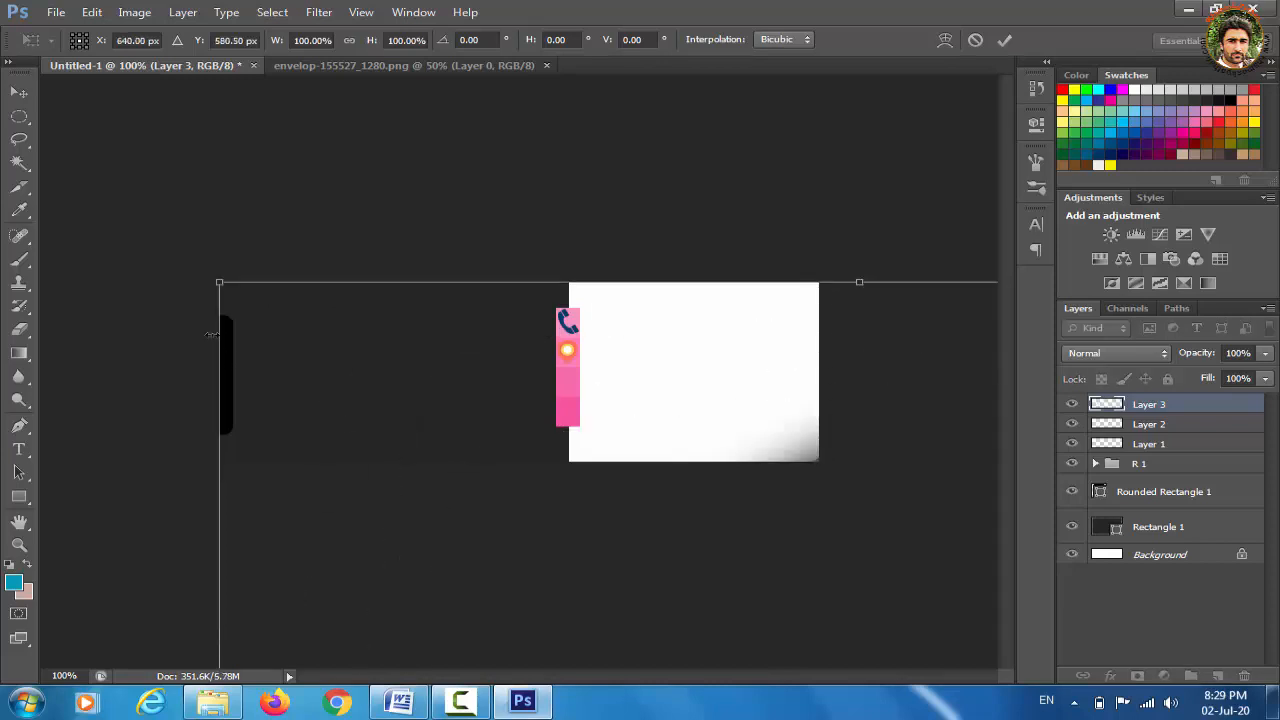
{"action": "left_click_drag", "start_coordinate": [221, 283], "coordinate": [380, 327]}
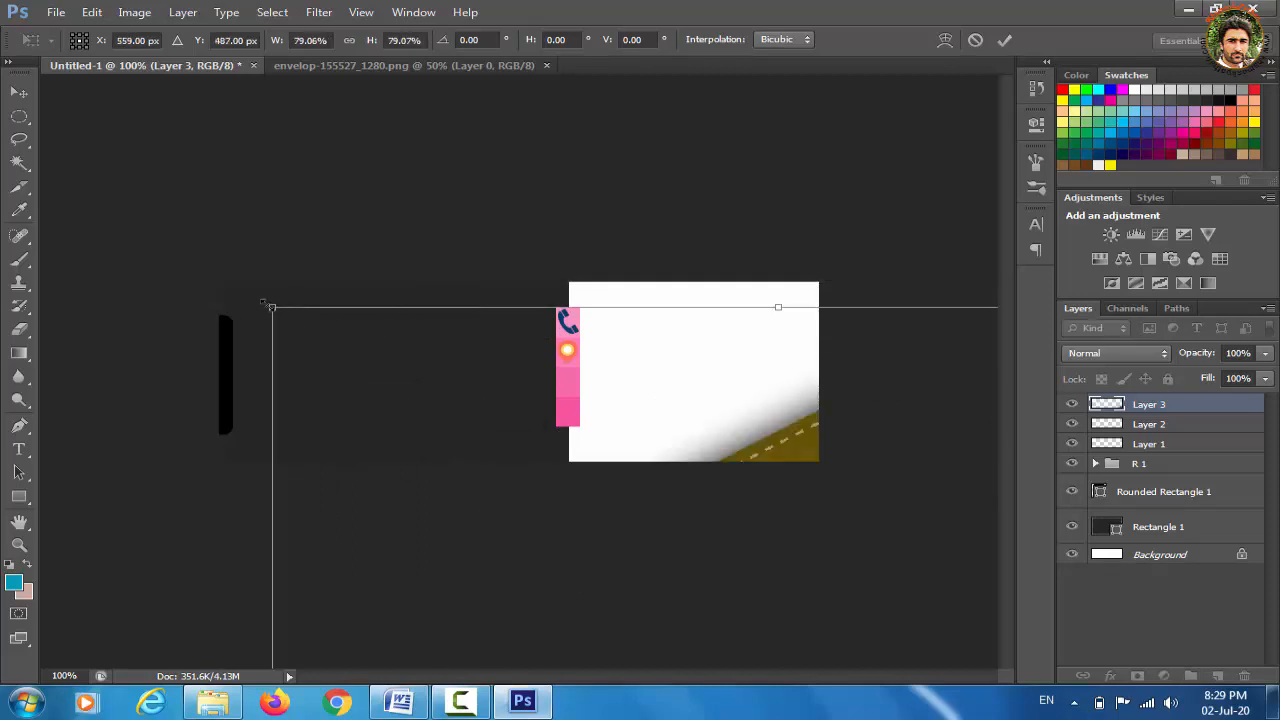
{"action": "left_click_drag", "start_coordinate": [271, 306], "coordinate": [498, 464]}
{"action": "left_click_drag", "start_coordinate": [620, 504], "coordinate": [307, 214]}
{"action": "left_click_drag", "start_coordinate": [187, 168], "coordinate": [510, 346]}
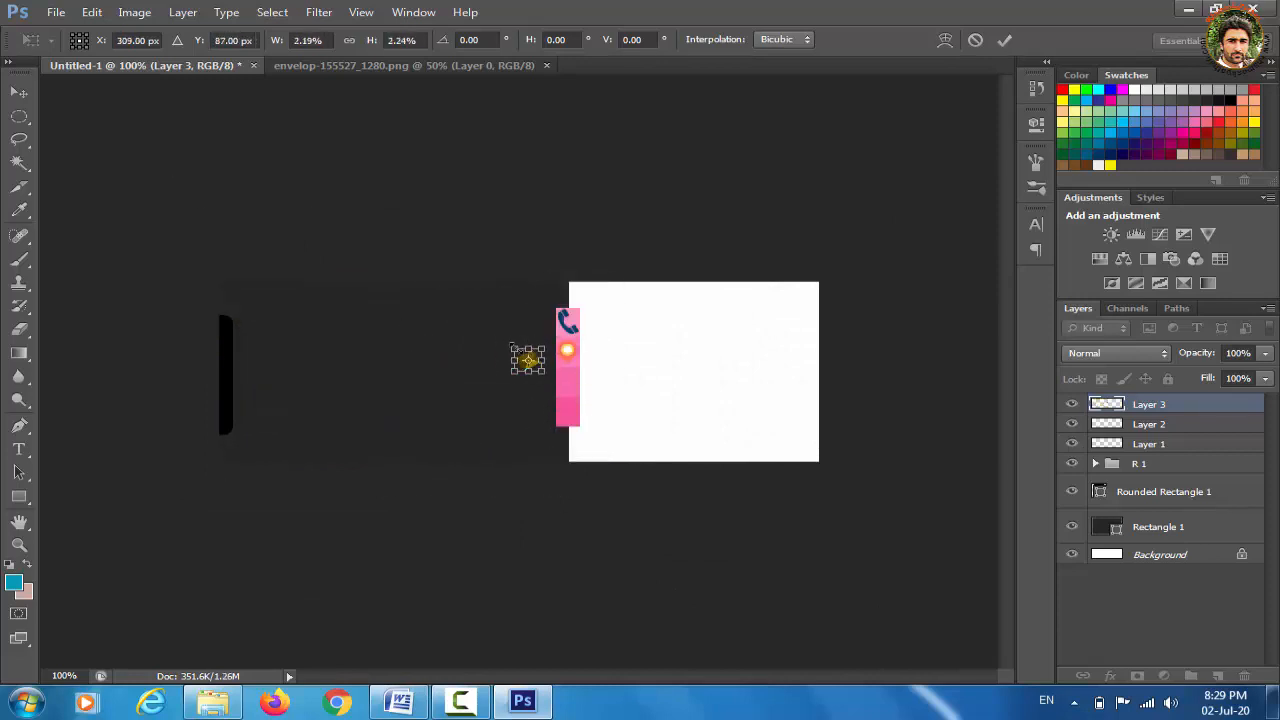
Place the envelope icon below the pin on the third pink block, apply, and return to the envelope tab
{"action": "scroll", "coordinate": [540, 345], "scroll_direction": "up", "scroll_amount": 2}
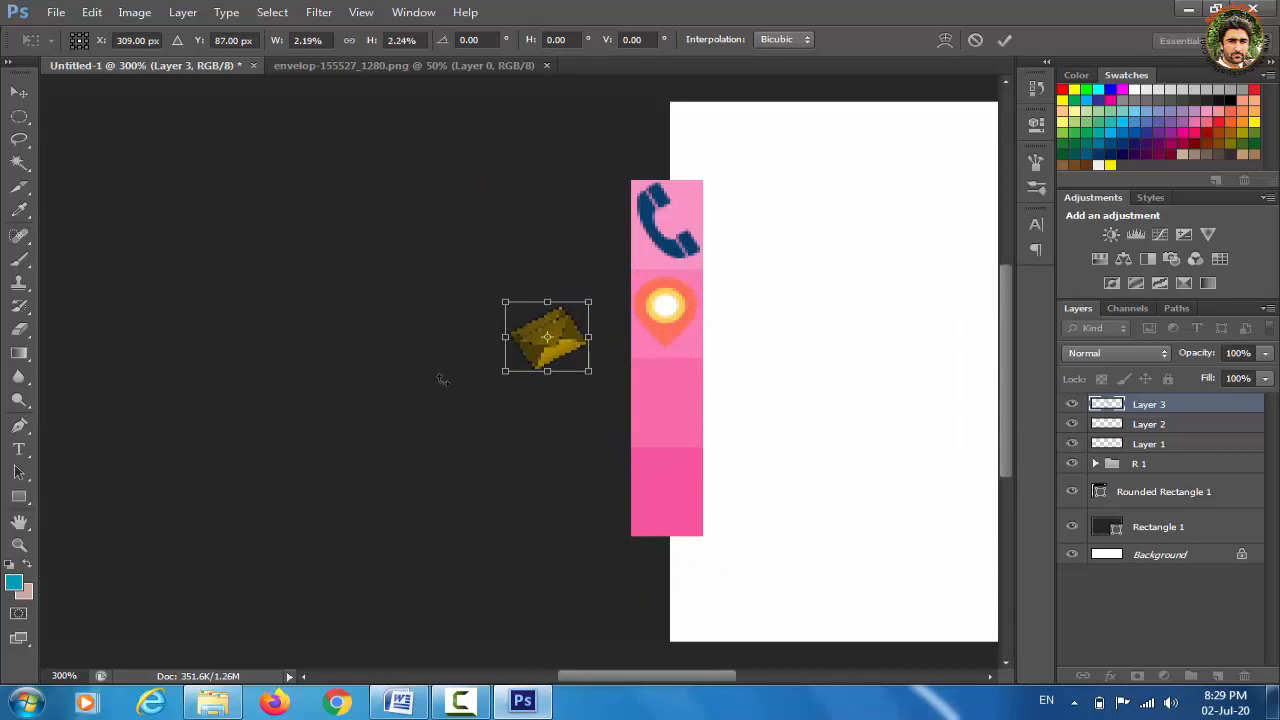
{"action": "left_click_drag", "start_coordinate": [558, 333], "coordinate": [688, 396]}
{"action": "key", "text": "ctrl+z"}
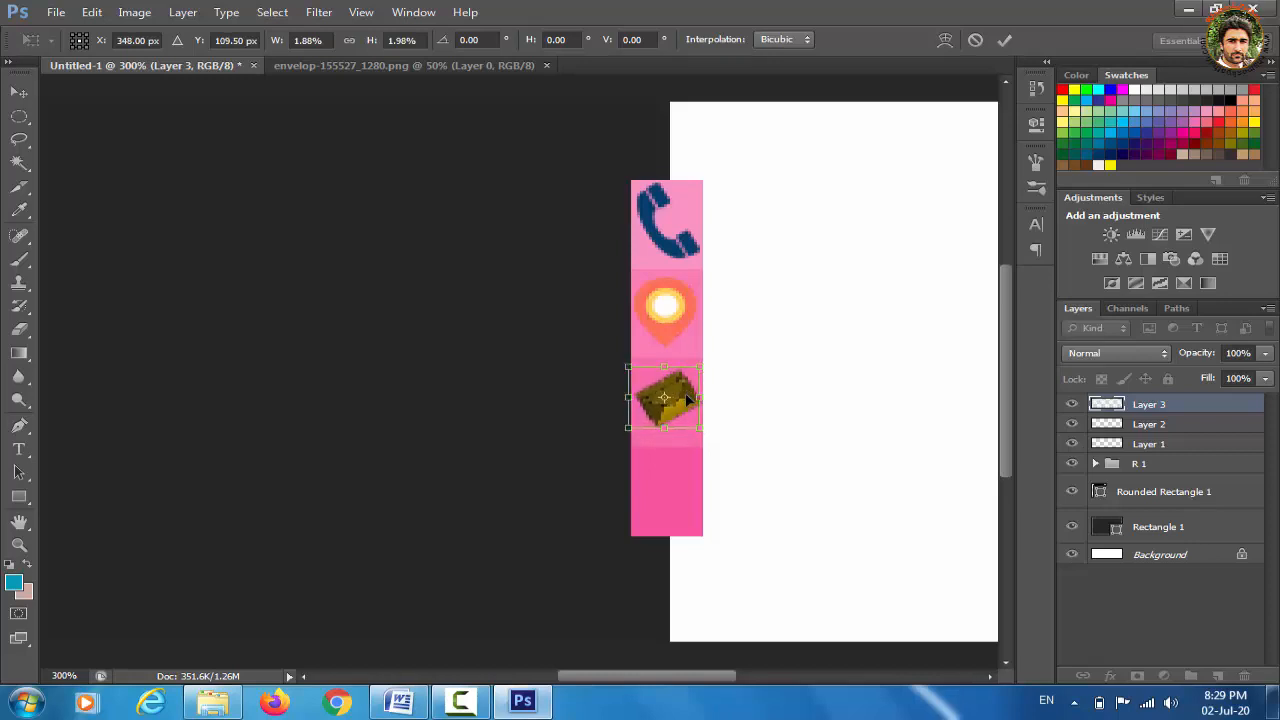
{"action": "left_click", "coordinate": [20, 93]}
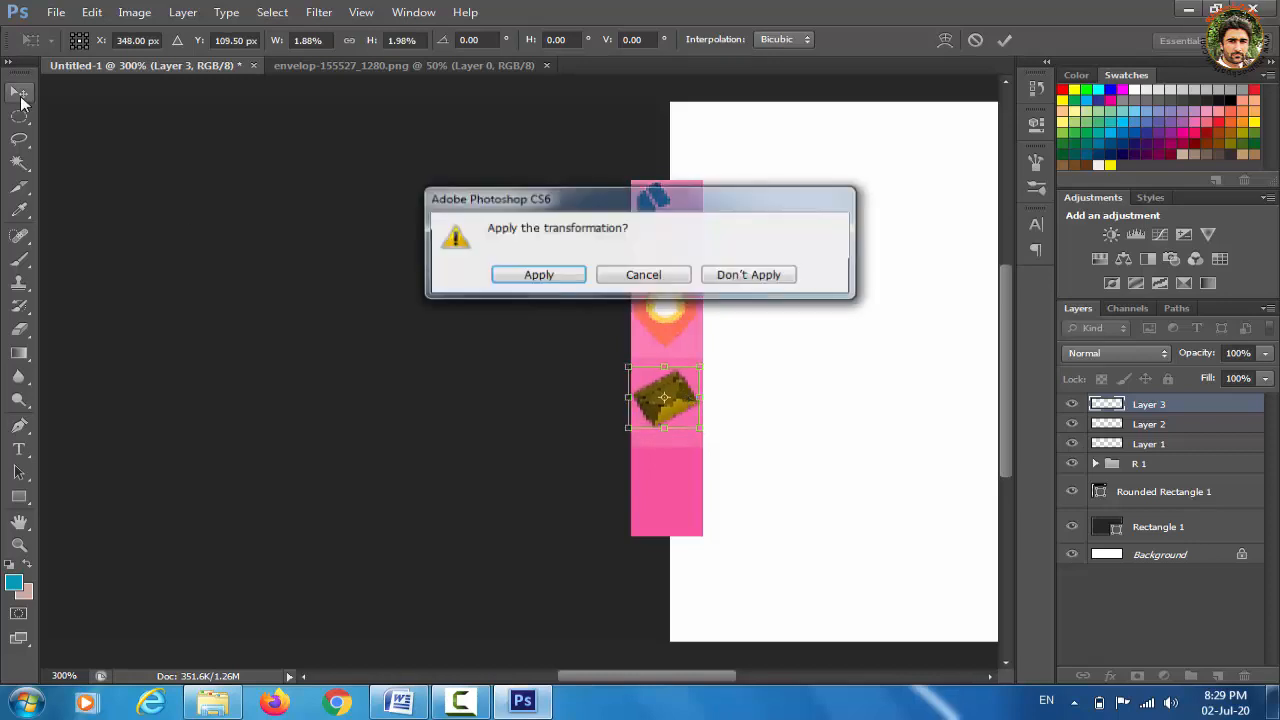
{"action": "left_click", "coordinate": [560, 275]}
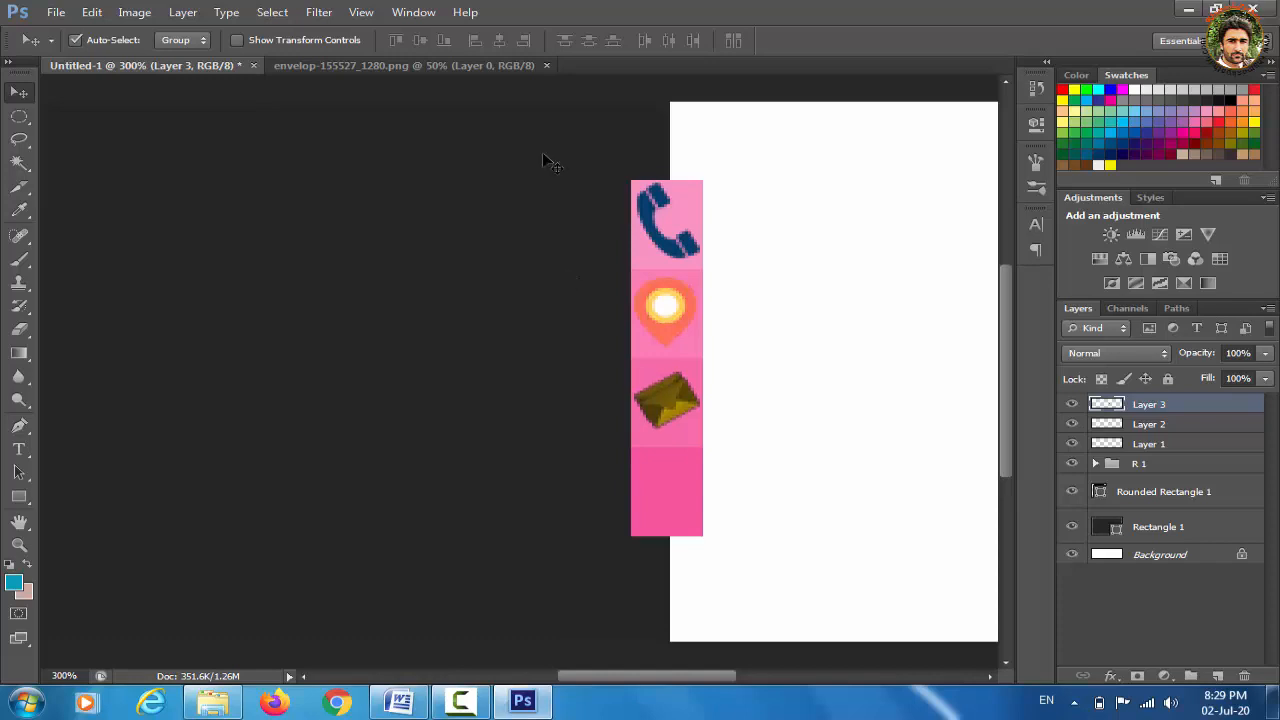
{"action": "left_click", "coordinate": [469, 66]}
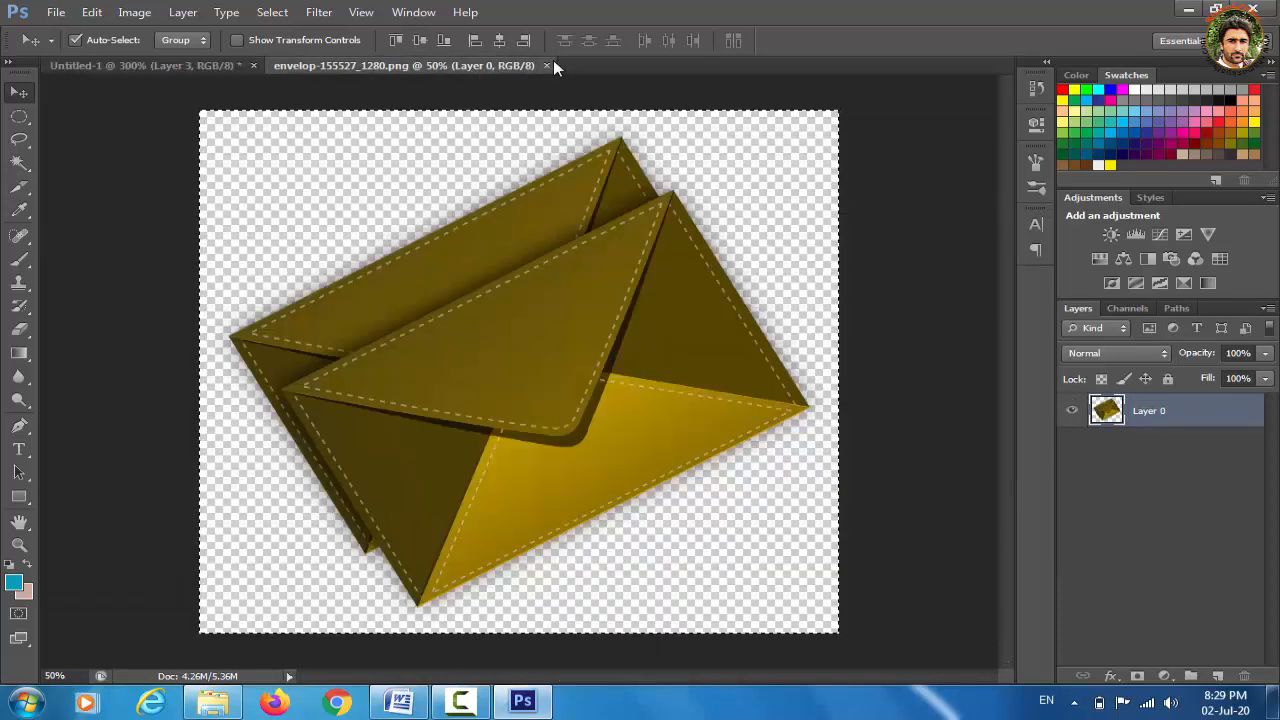
Close the envelope image, open web-1873373_1280.png, select all of it and return to Untitled-1
{"action": "left_click", "coordinate": [546, 66]}
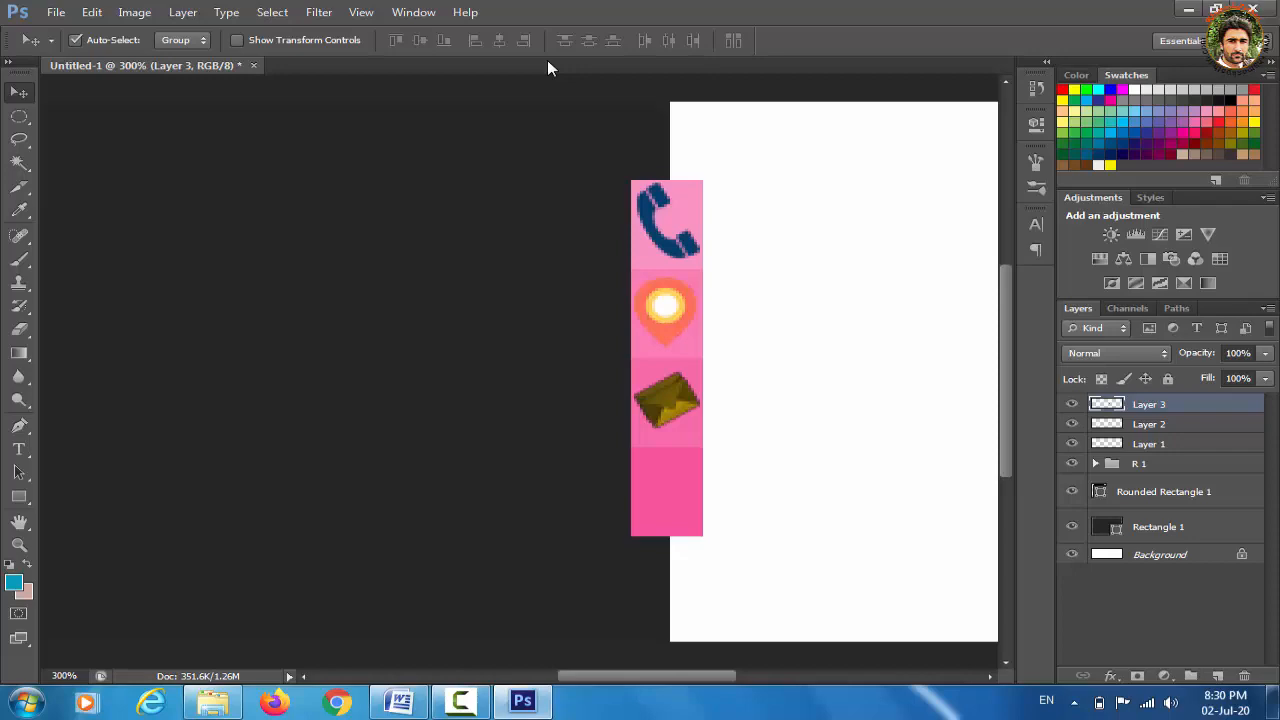
{"action": "key", "text": "ctrl+o"}
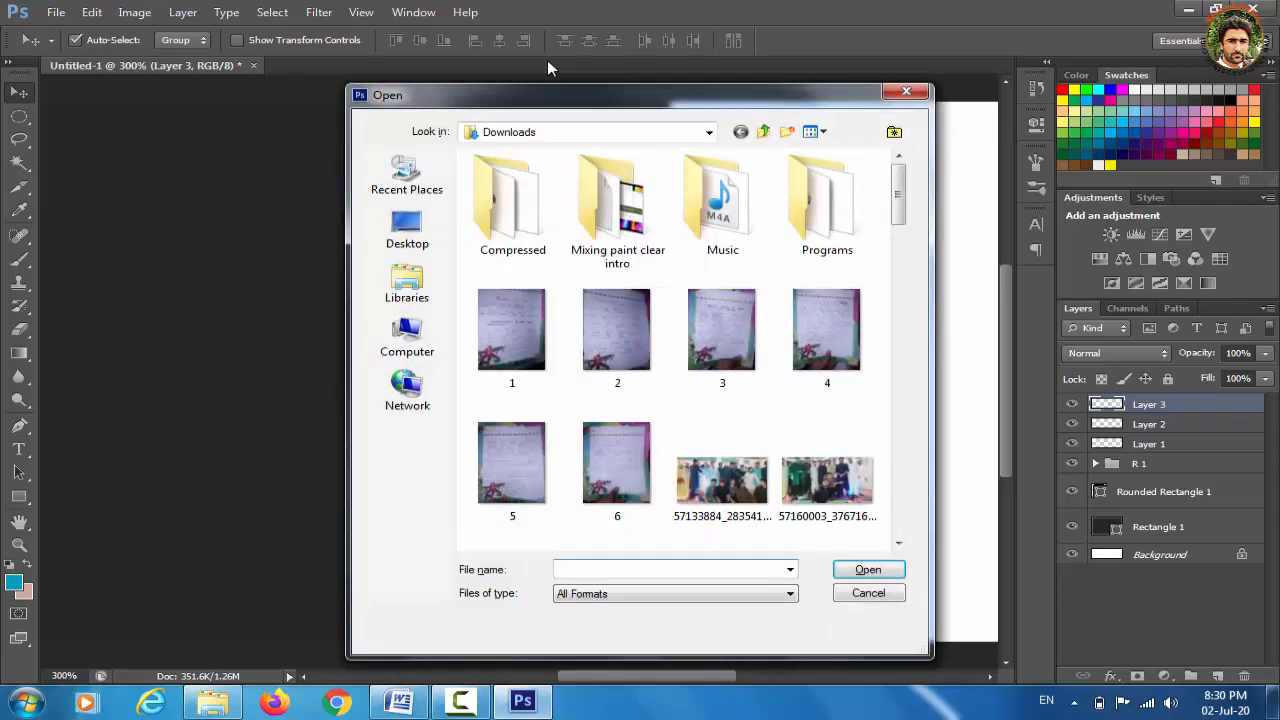
{"action": "left_click_drag", "start_coordinate": [898, 195], "coordinate": [897, 492]}
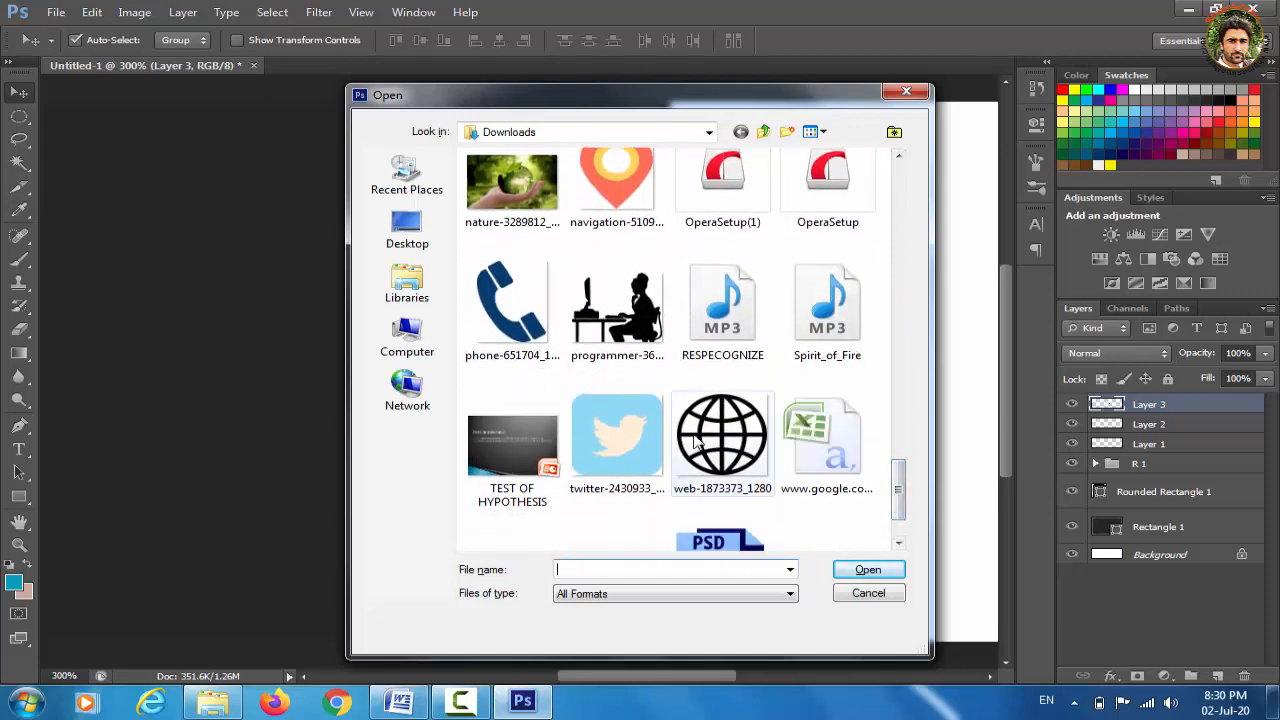
{"action": "left_click", "coordinate": [722, 440]}
{"action": "left_click", "coordinate": [868, 568]}
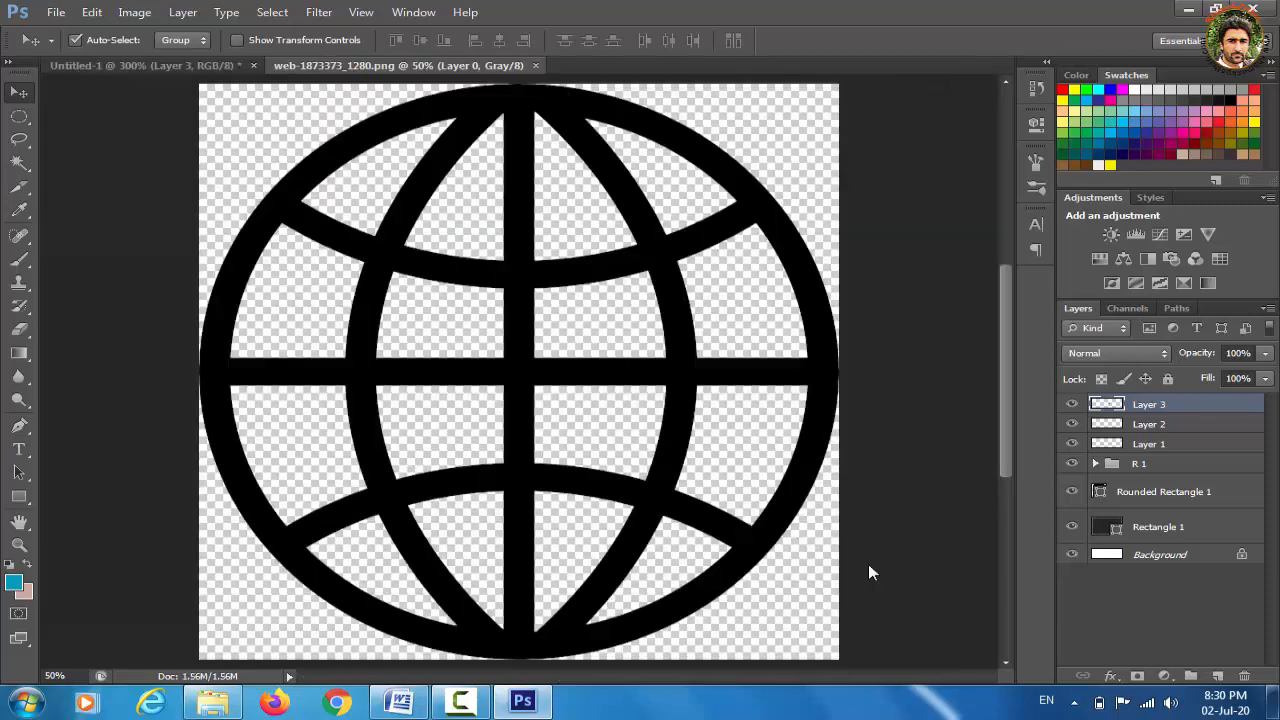
{"action": "key", "text": "ctrl+a"}
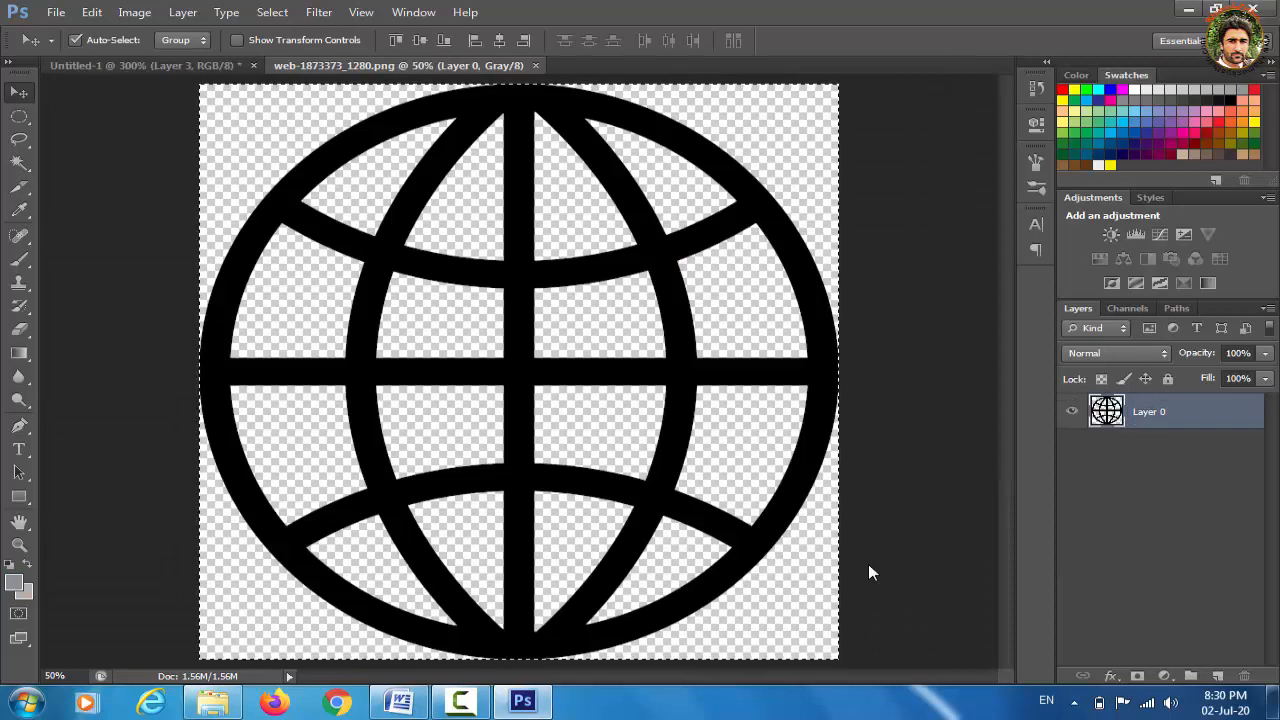
{"action": "left_click", "coordinate": [150, 62]}
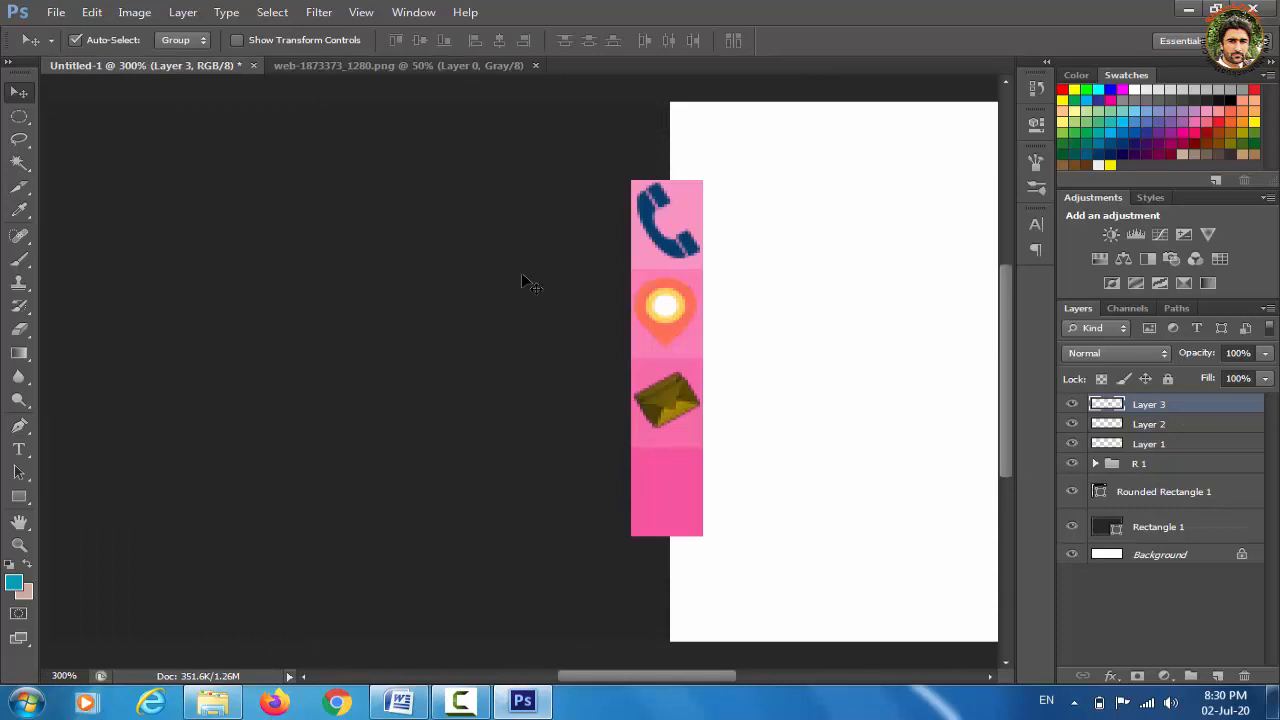
Zoom out on the banner and paste the globe in as Layer 4
{"action": "key", "text": "ctrl+minus"}
{"action": "key", "text": "ctrl+minus"}
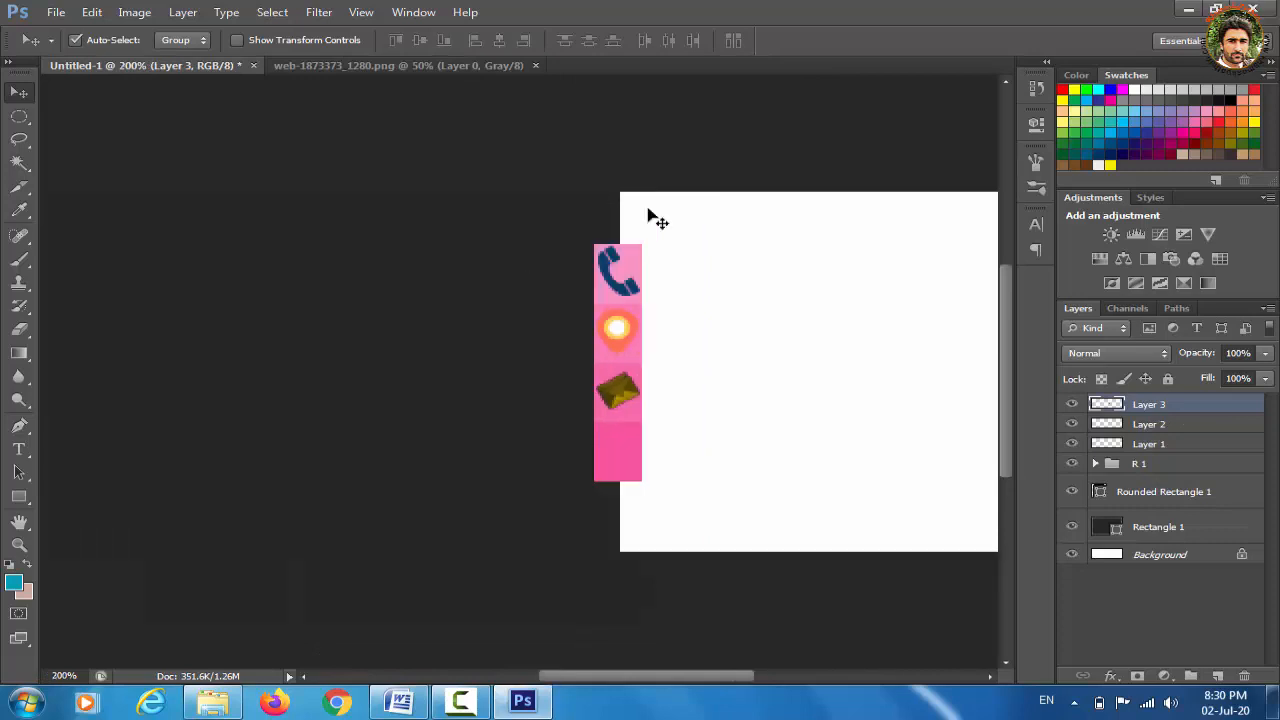
{"action": "key", "text": "ctrl+o"}
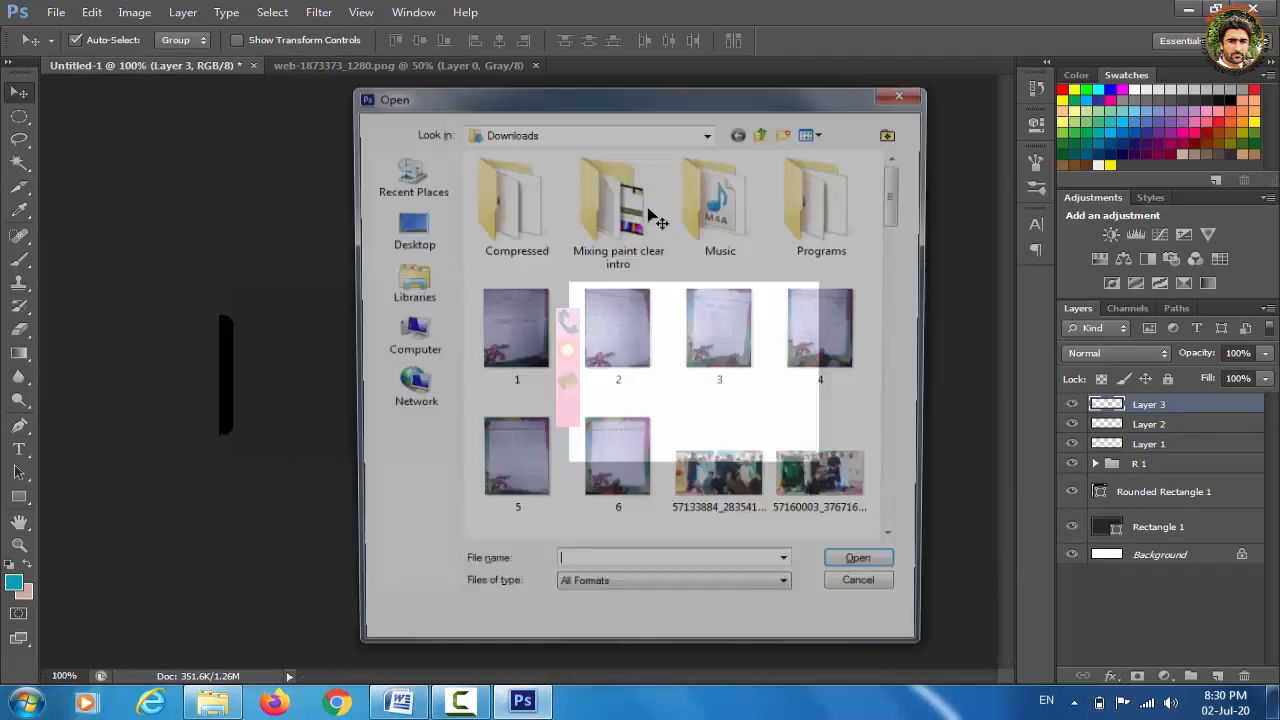
{"action": "left_click", "coordinate": [906, 93]}
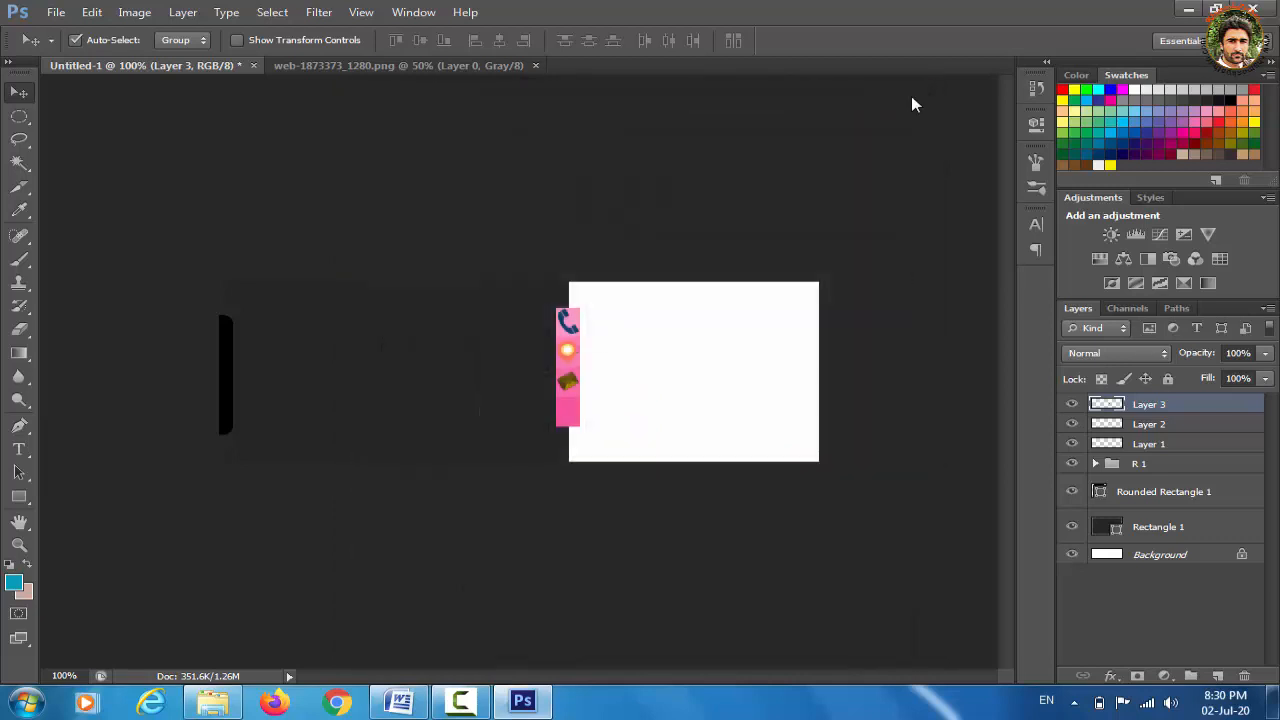
{"action": "key", "text": "ctrl+v"}
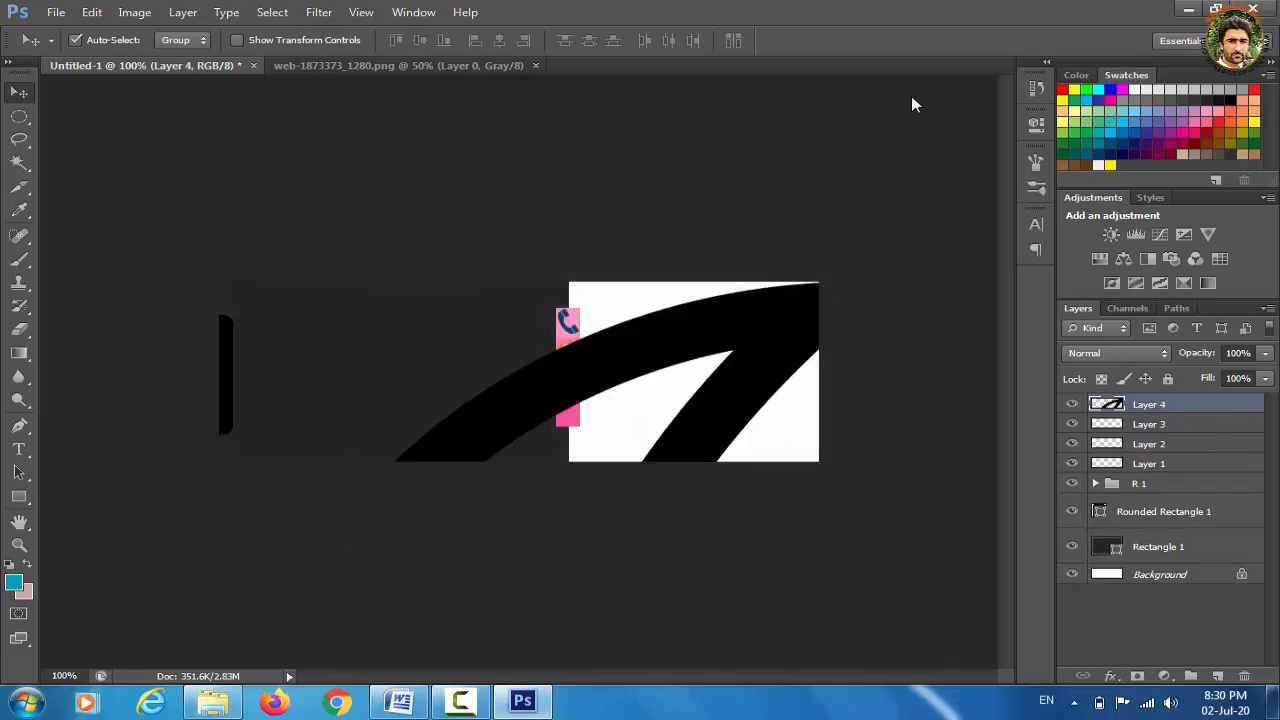
Free-transform the globe down to about 17.58% over the pink strip
{"action": "key", "text": "ctrl+t"}
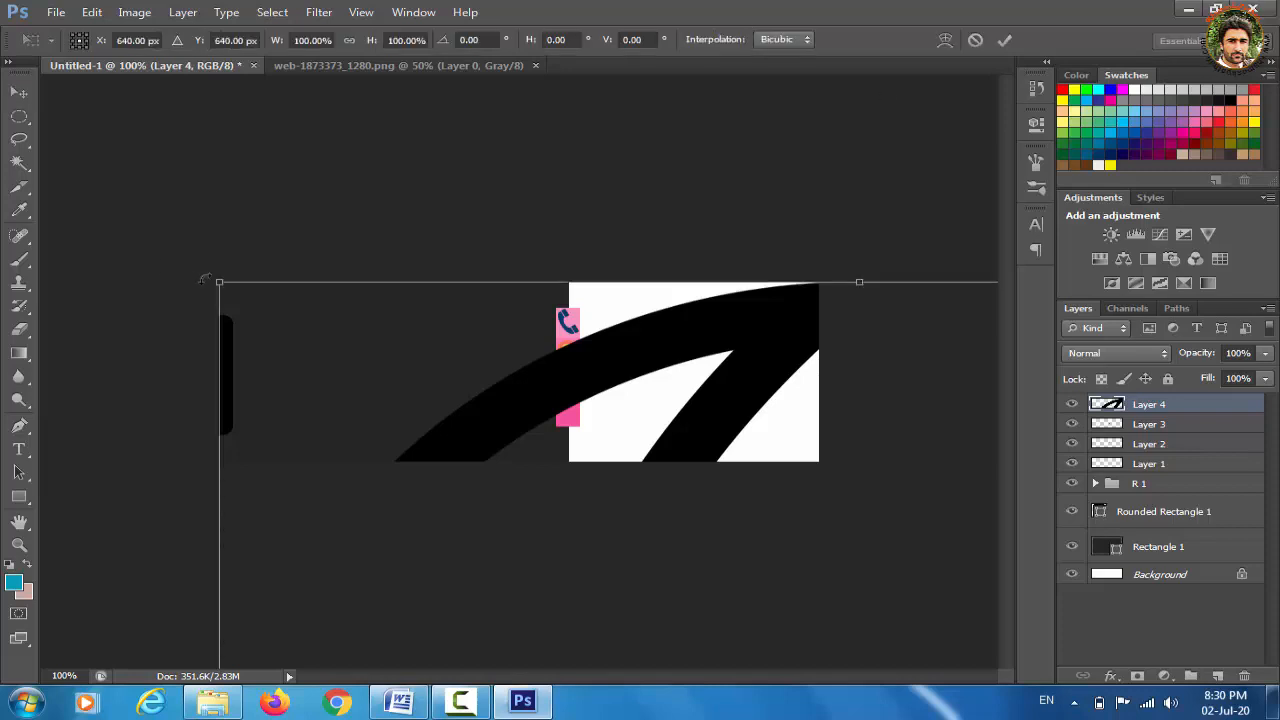
{"action": "left_click_drag", "start_coordinate": [219, 283], "coordinate": [230, 166]}
{"action": "left_click_drag", "start_coordinate": [118, 191], "coordinate": [490, 194]}
{"action": "left_click_drag", "start_coordinate": [300, 82], "coordinate": [726, 465]}
{"action": "left_click_drag", "start_coordinate": [774, 514], "coordinate": [521, 288]}
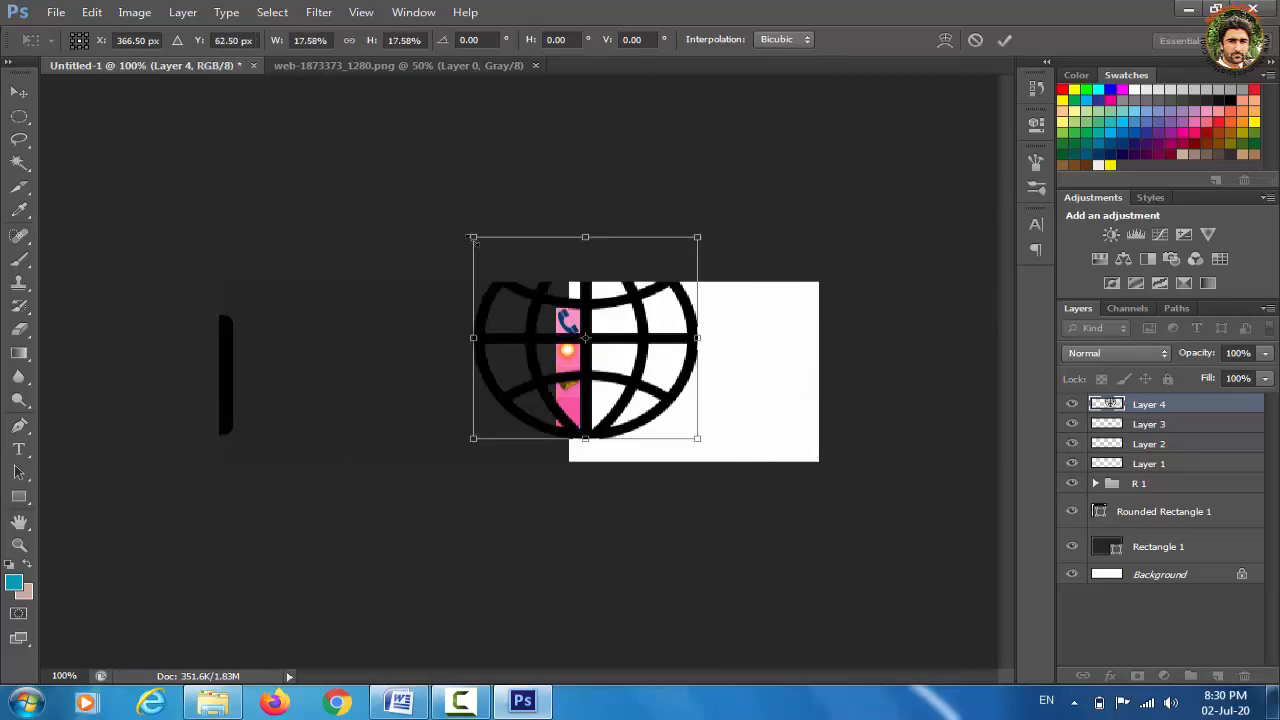
{"action": "left_click_drag", "start_coordinate": [472, 238], "coordinate": [704, 390]}
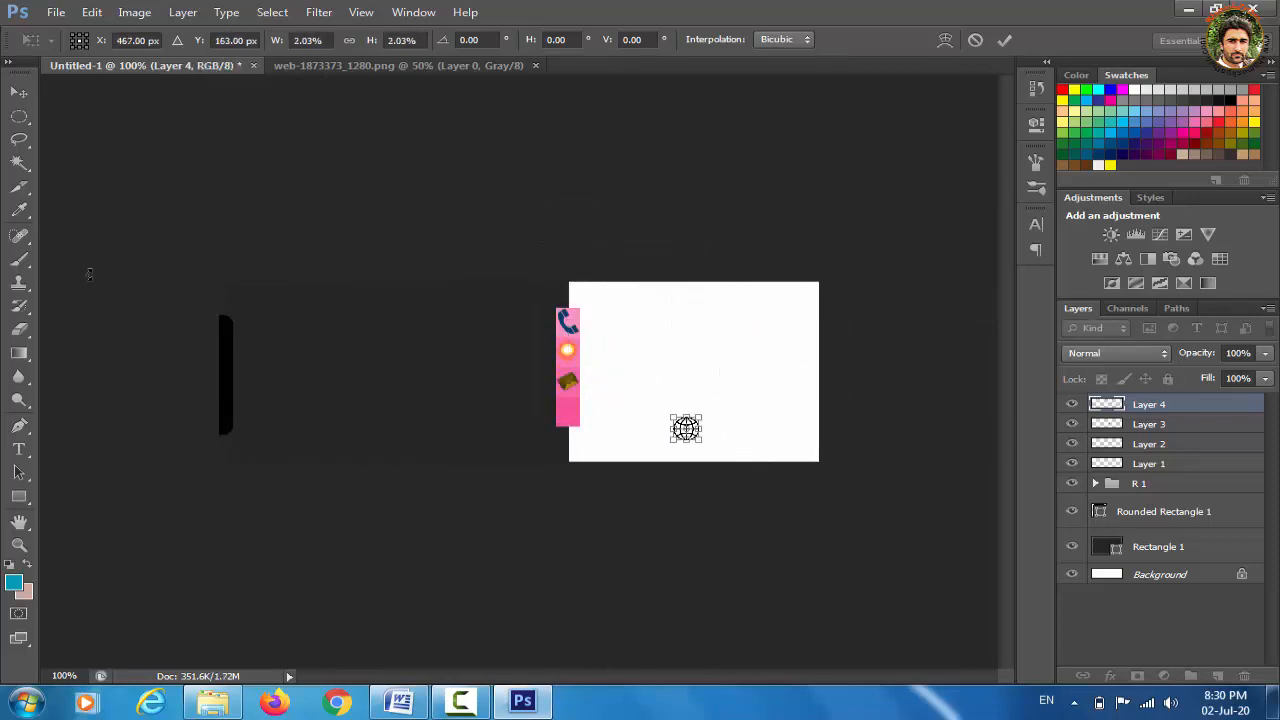
Apply the globe's resize, fit it into the bottom pink cell, apply, and zoom back to 100%
{"action": "left_click", "coordinate": [19, 91]}
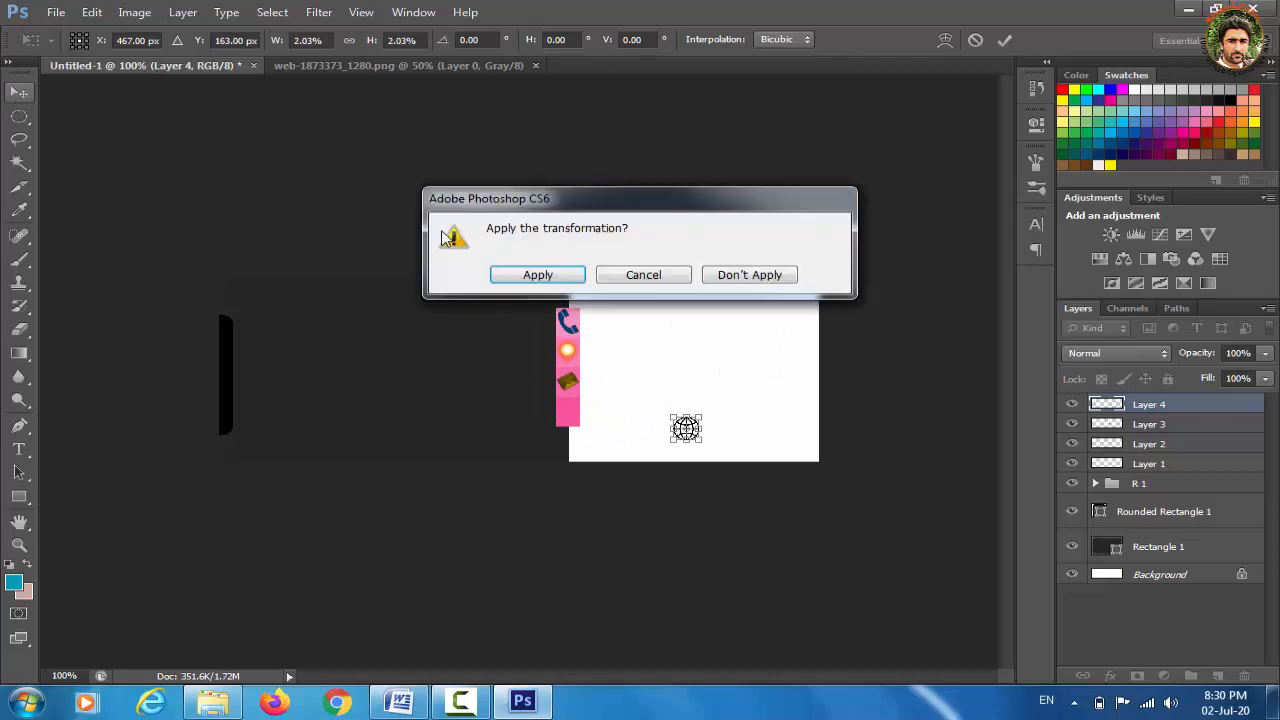
{"action": "left_click", "coordinate": [546, 276]}
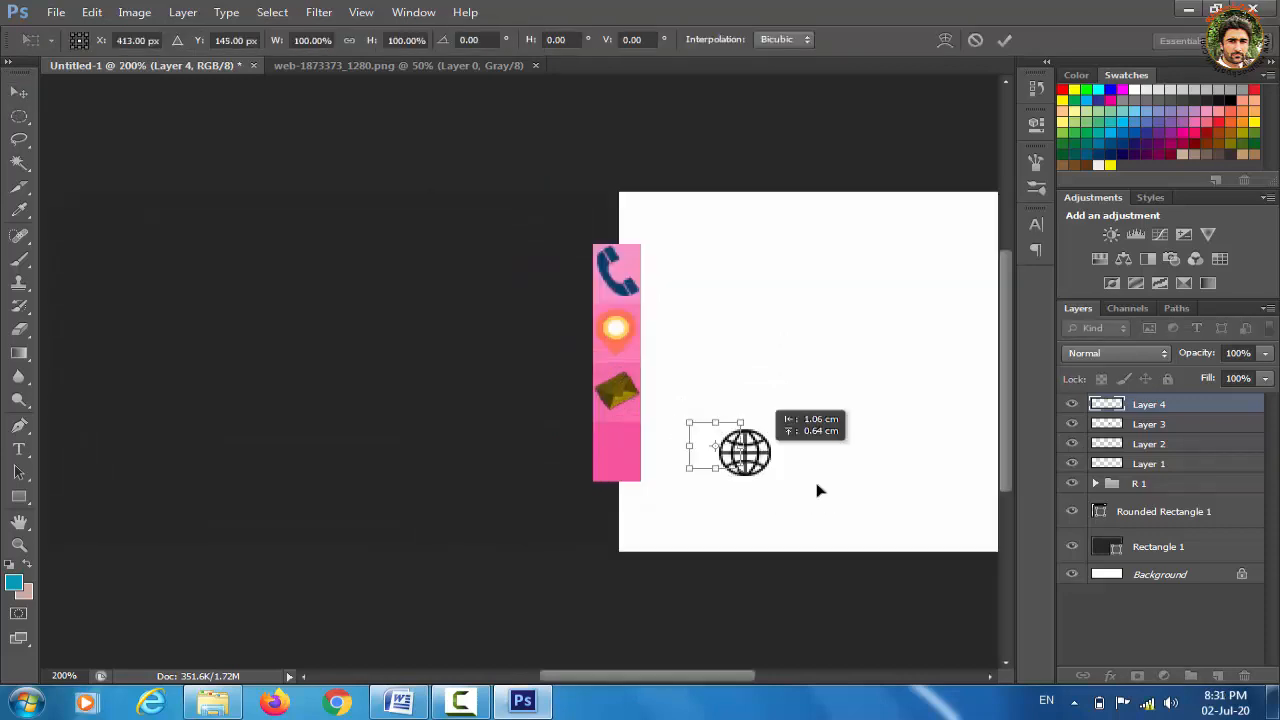
{"action": "left_click_drag", "start_coordinate": [818, 490], "coordinate": [639, 435]}
{"action": "key", "text": "Right"}
{"action": "key", "text": "Down"}
{"action": "key", "text": "v"}
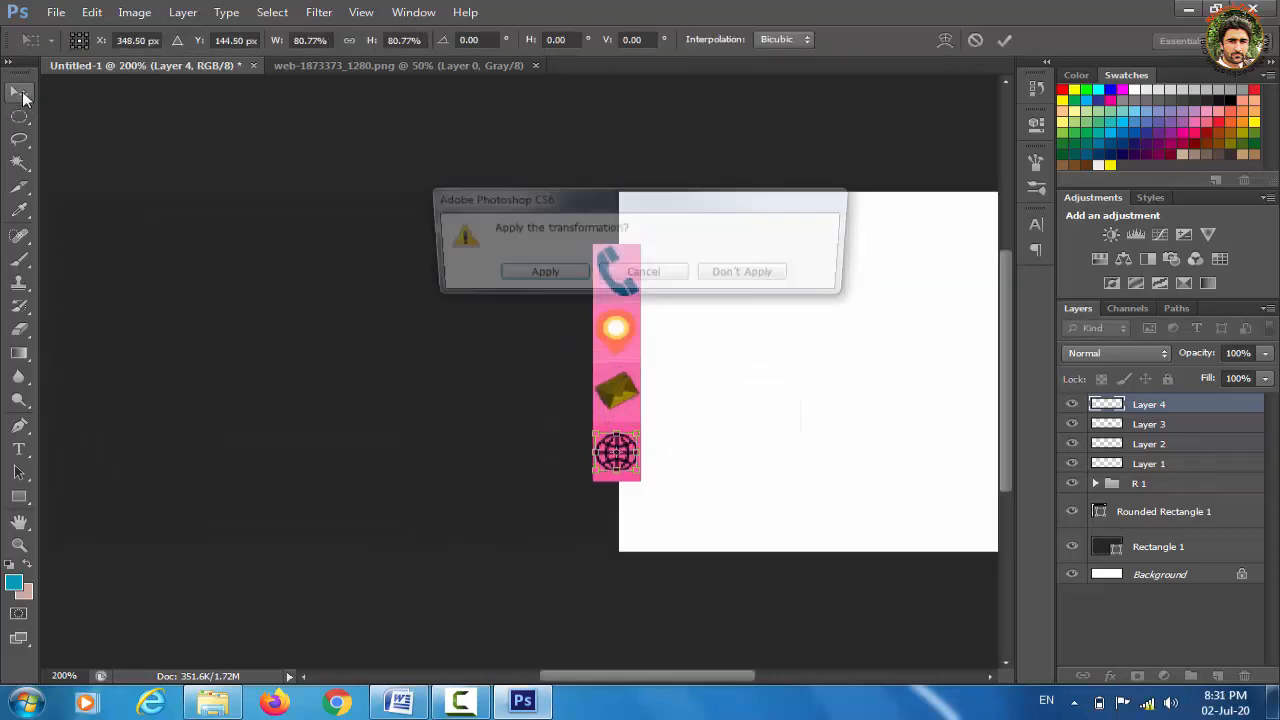
{"action": "left_click", "coordinate": [545, 272]}
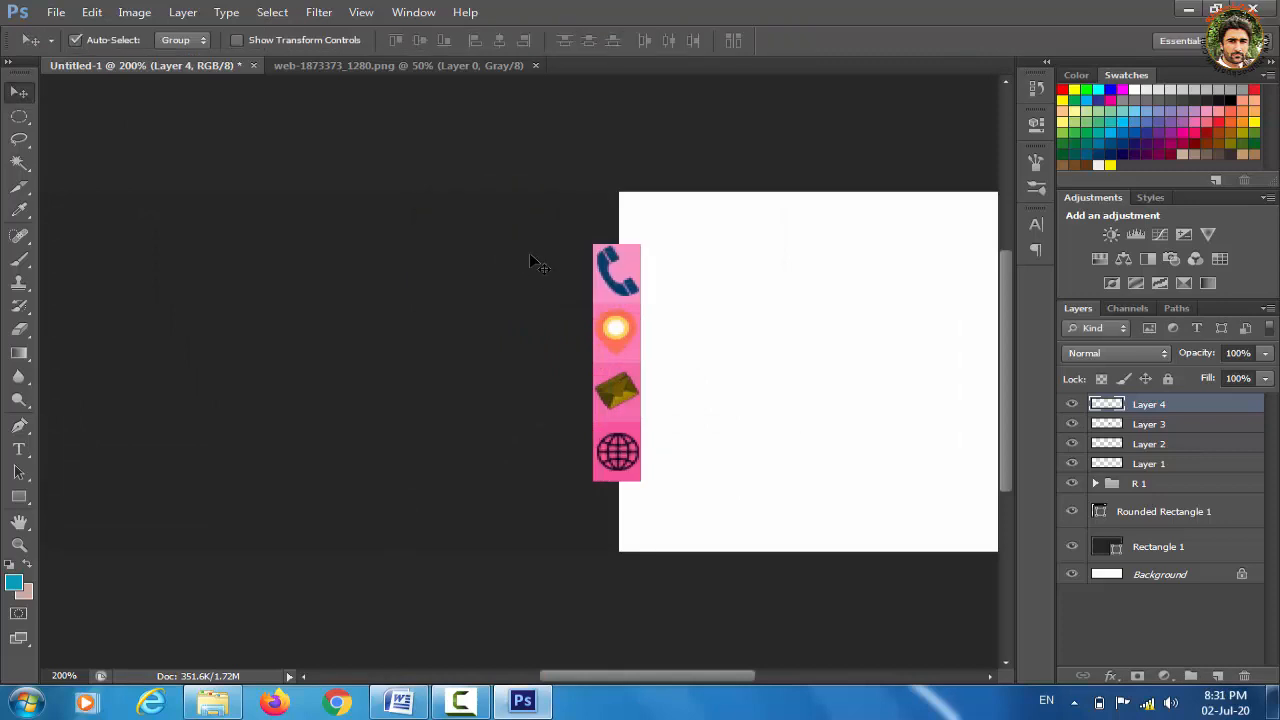
{"action": "key", "text": "ctrl+minus"}
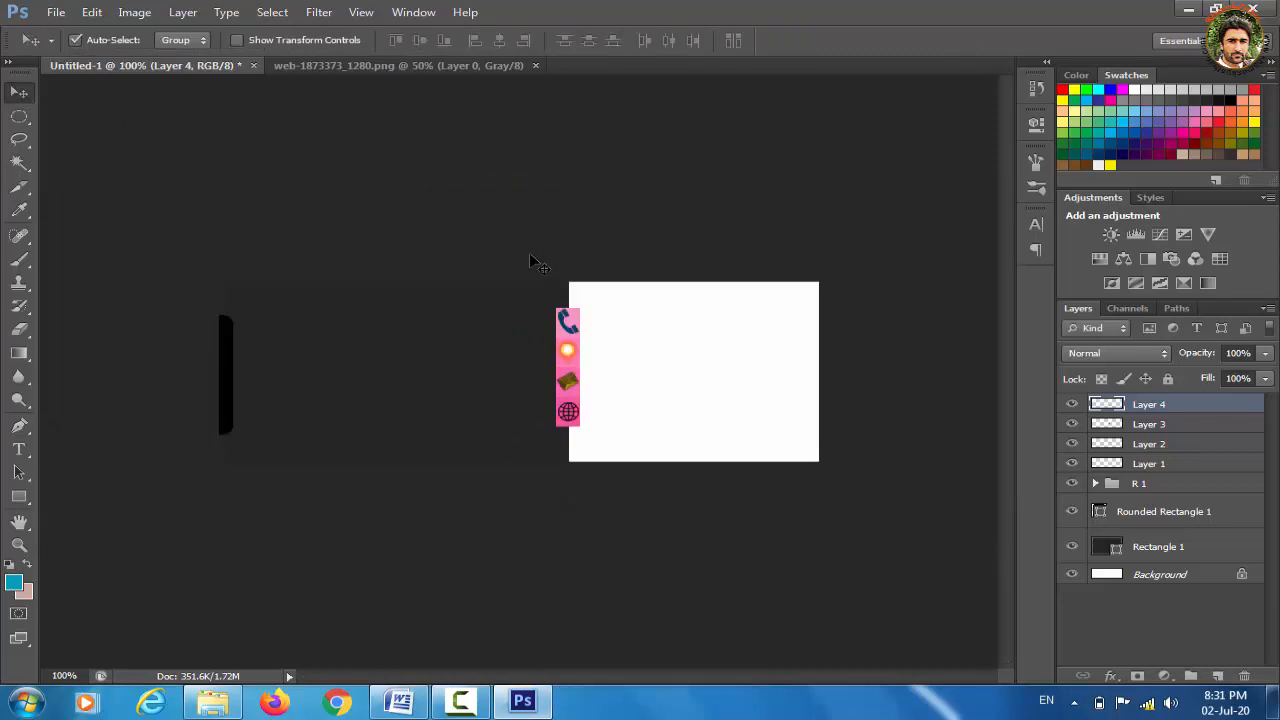
Create a new group, move Layers 1–4 into it, collapse it and rename it 'about'
{"action": "left_click", "coordinate": [1191, 677]}
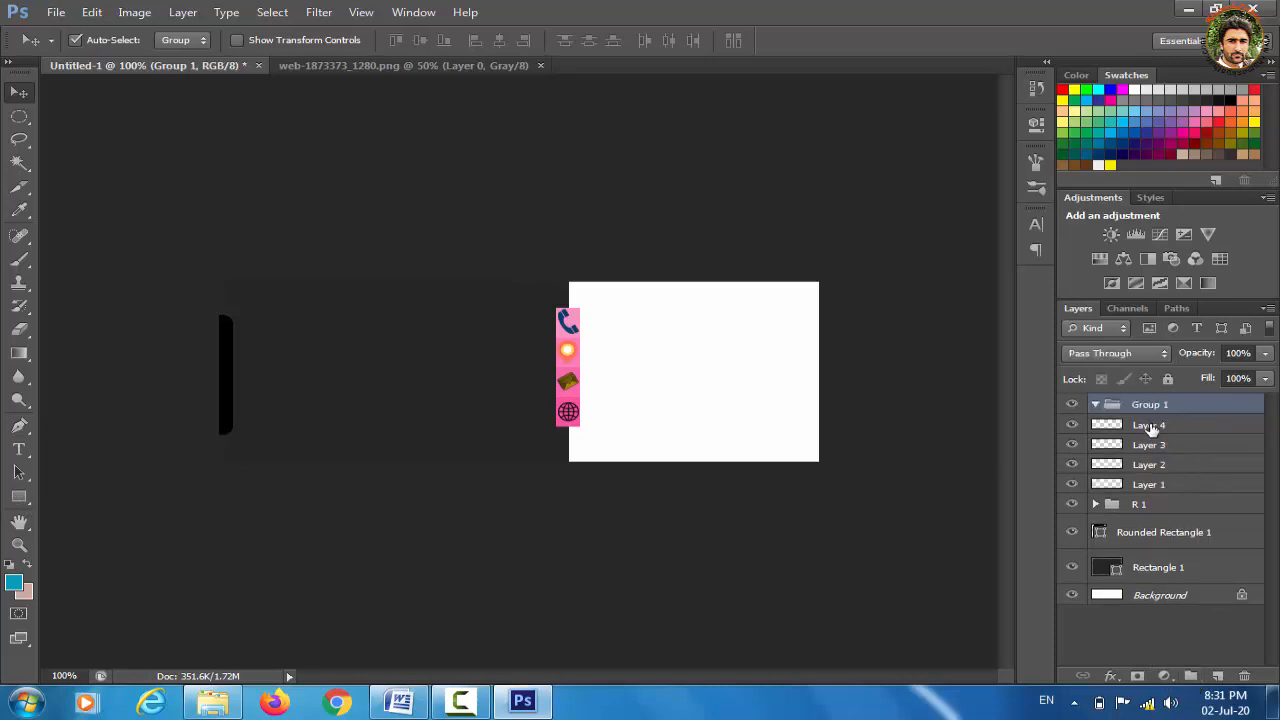
{"action": "mouse_move", "coordinate": [1150, 428]}
{"action": "left_mouse_down"}
{"action": "mouse_move", "coordinate": [1146, 404]}
{"action": "mouse_move", "coordinate": [1150, 418]}
{"action": "left_mouse_up"}
{"action": "left_click_drag", "start_coordinate": [1150, 467], "coordinate": [1146, 404]}
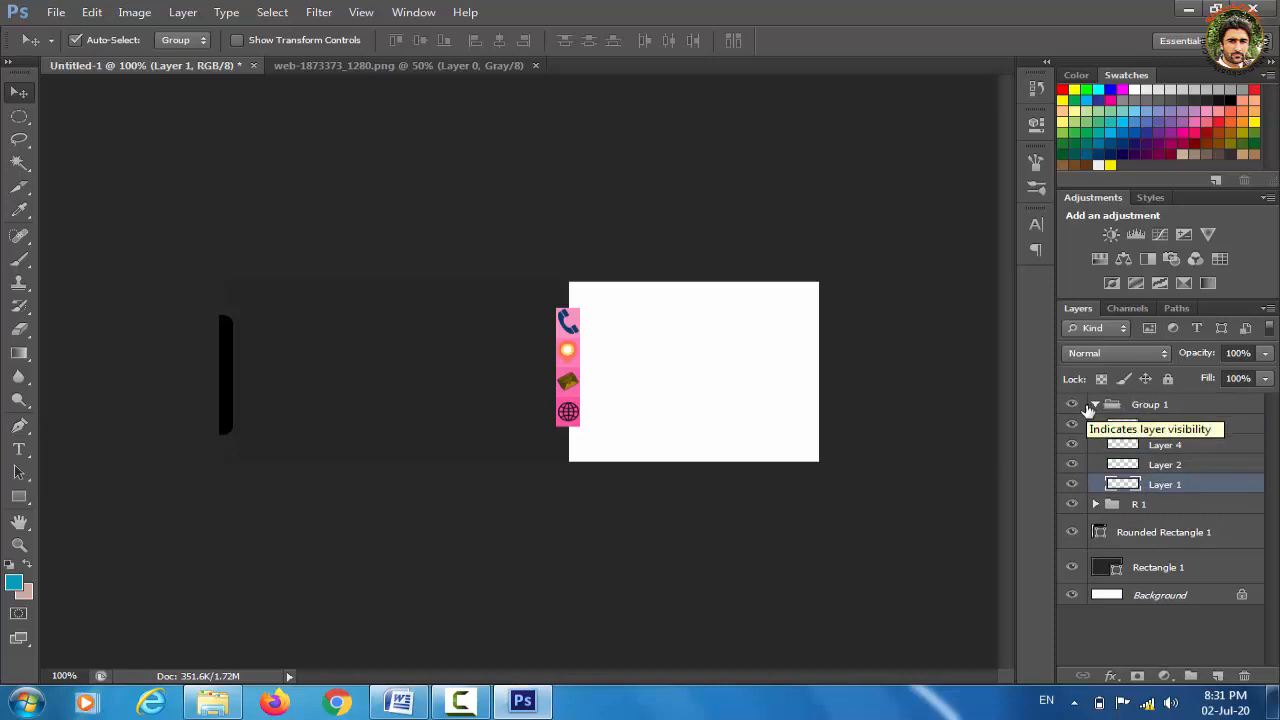
{"action": "left_click", "coordinate": [1097, 405]}
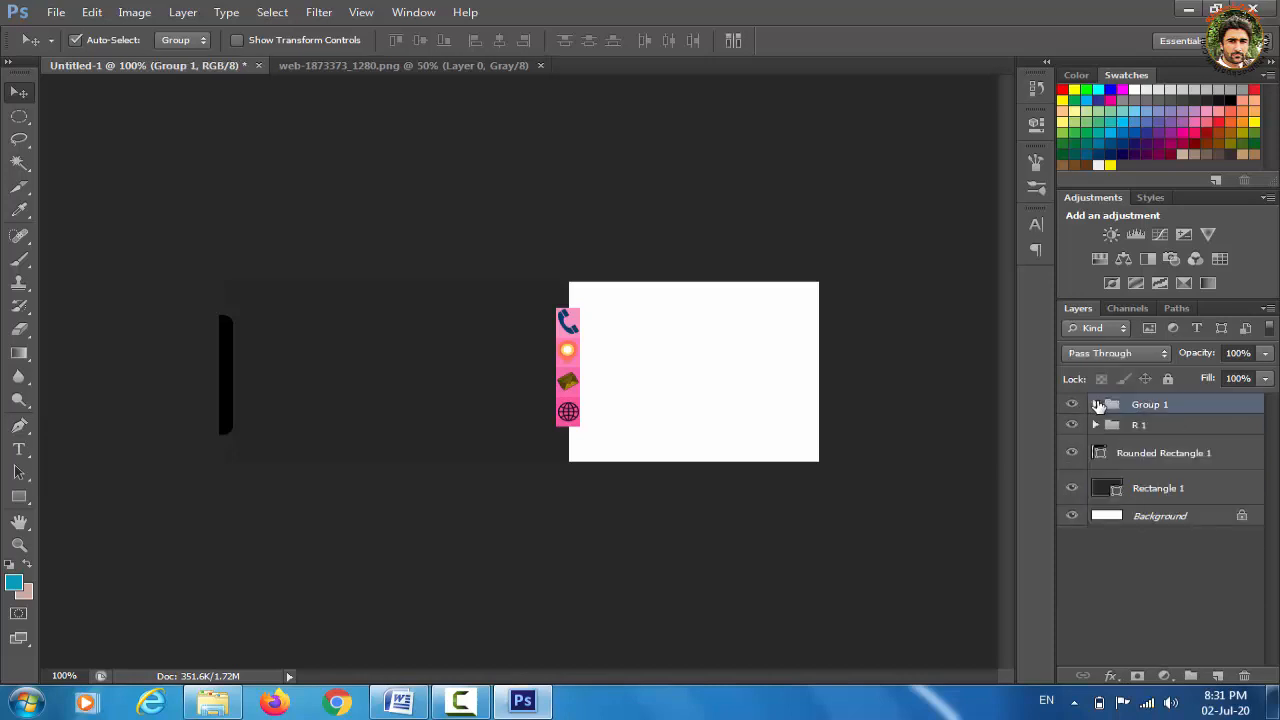
{"action": "double_click", "coordinate": [1158, 406]}
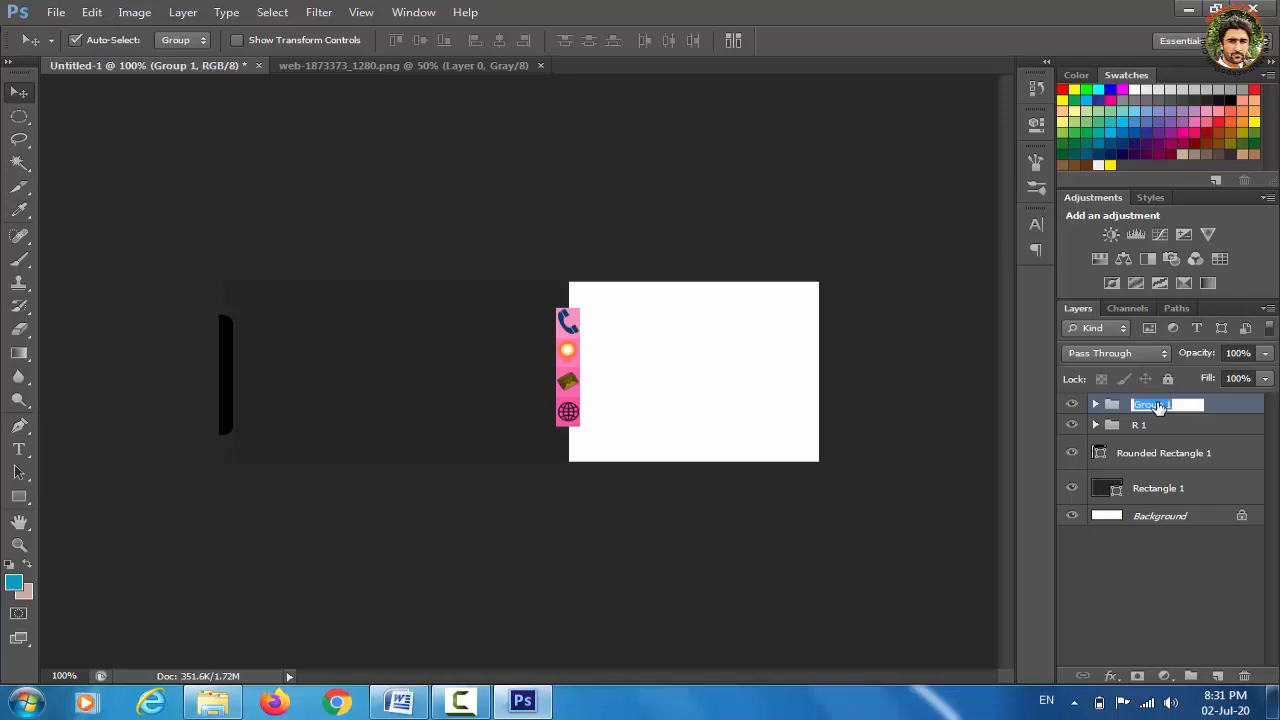
{"action": "type", "text": "about"}
{"action": "left_click", "coordinate": [1171, 586]}
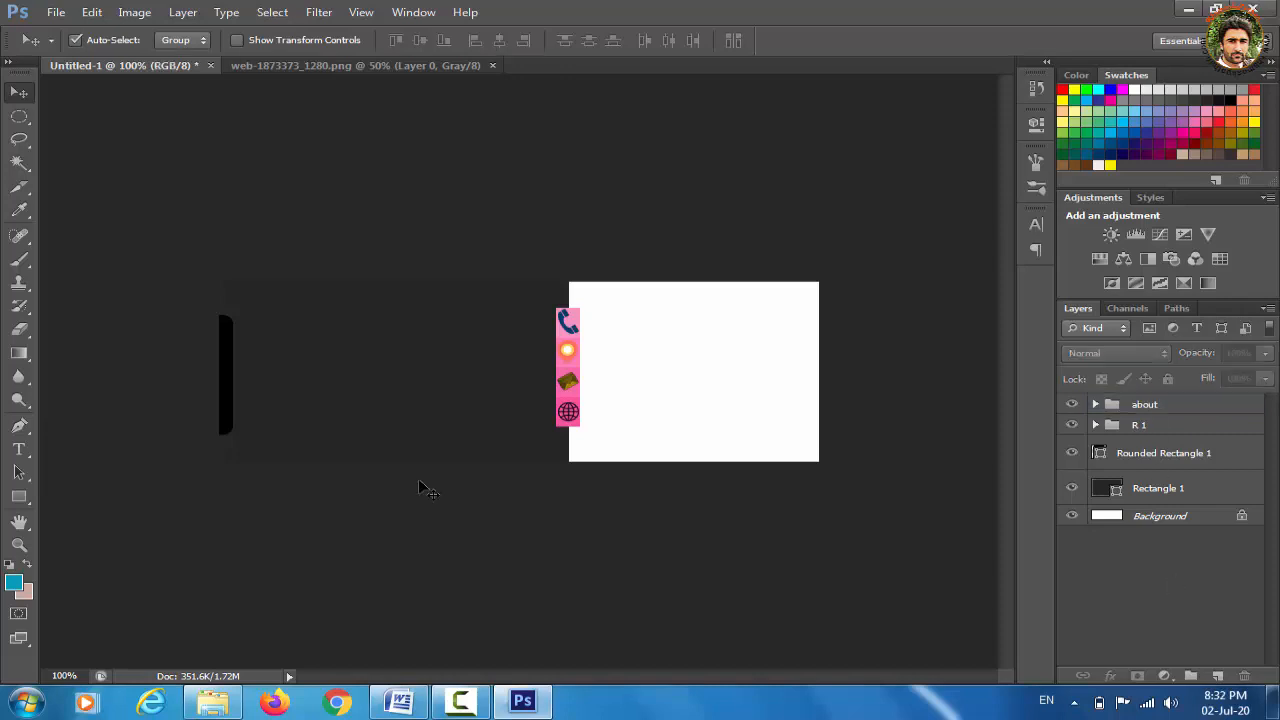
Draw a roughly 76 × 78 px lavender-filled square right of the black bar
{"action": "left_click", "coordinate": [18, 497]}
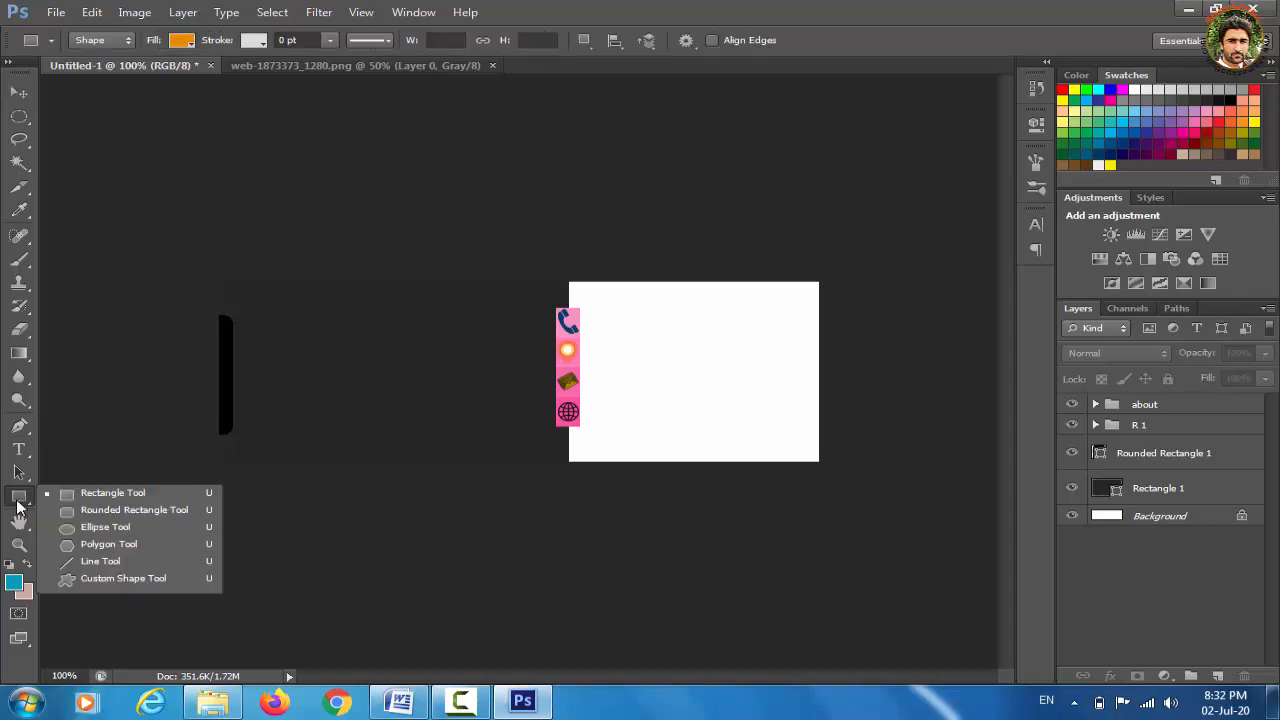
{"action": "left_click", "coordinate": [94, 498]}
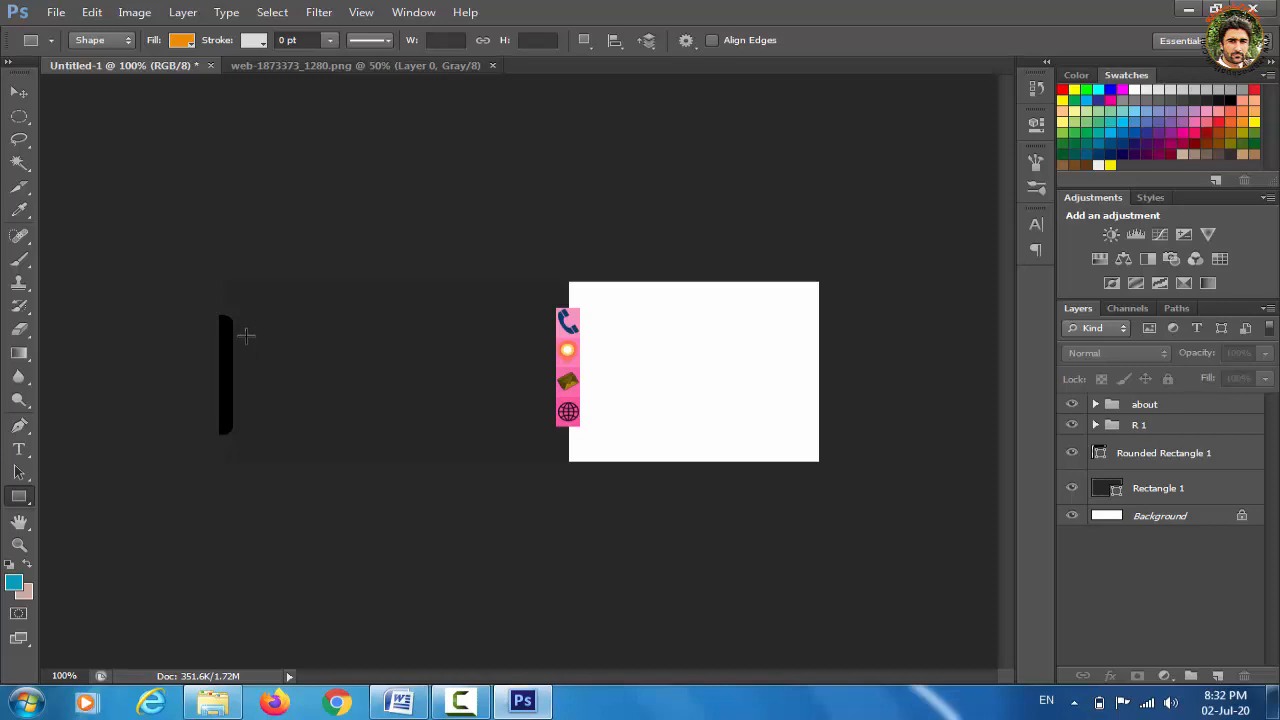
{"action": "left_click_drag", "start_coordinate": [245, 329], "coordinate": [321, 400]}
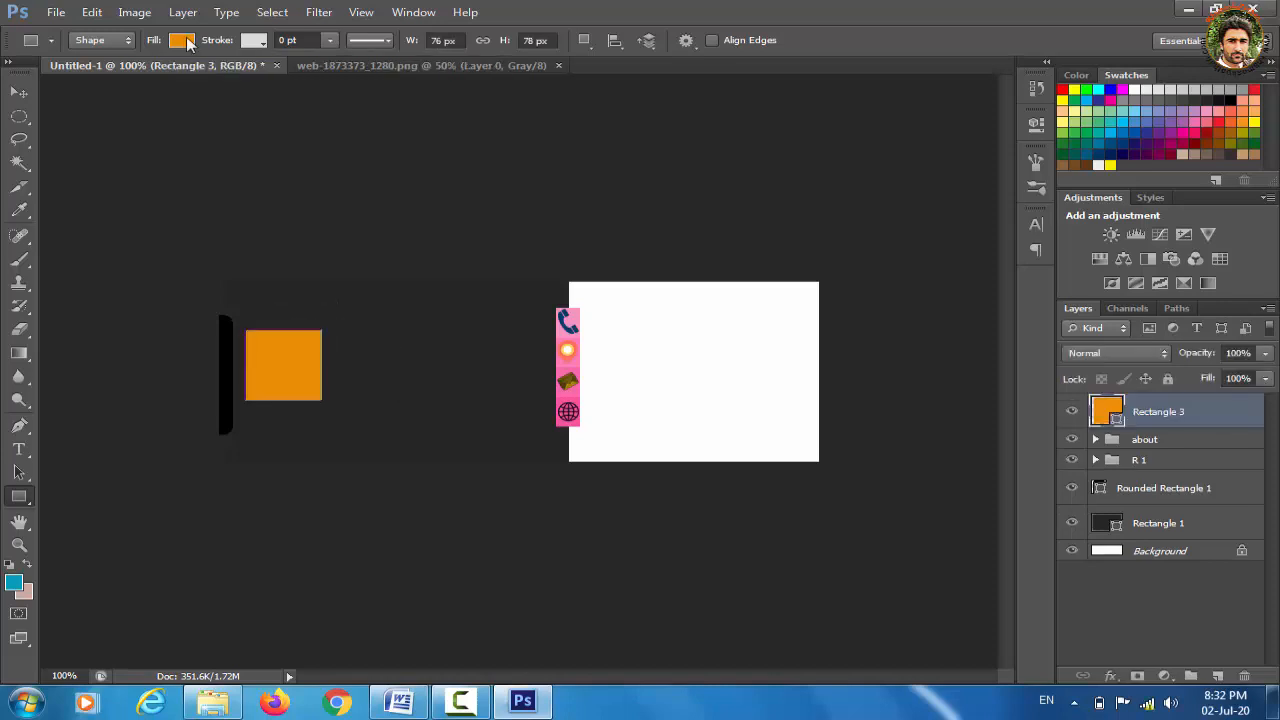
{"action": "left_click", "coordinate": [182, 40]}
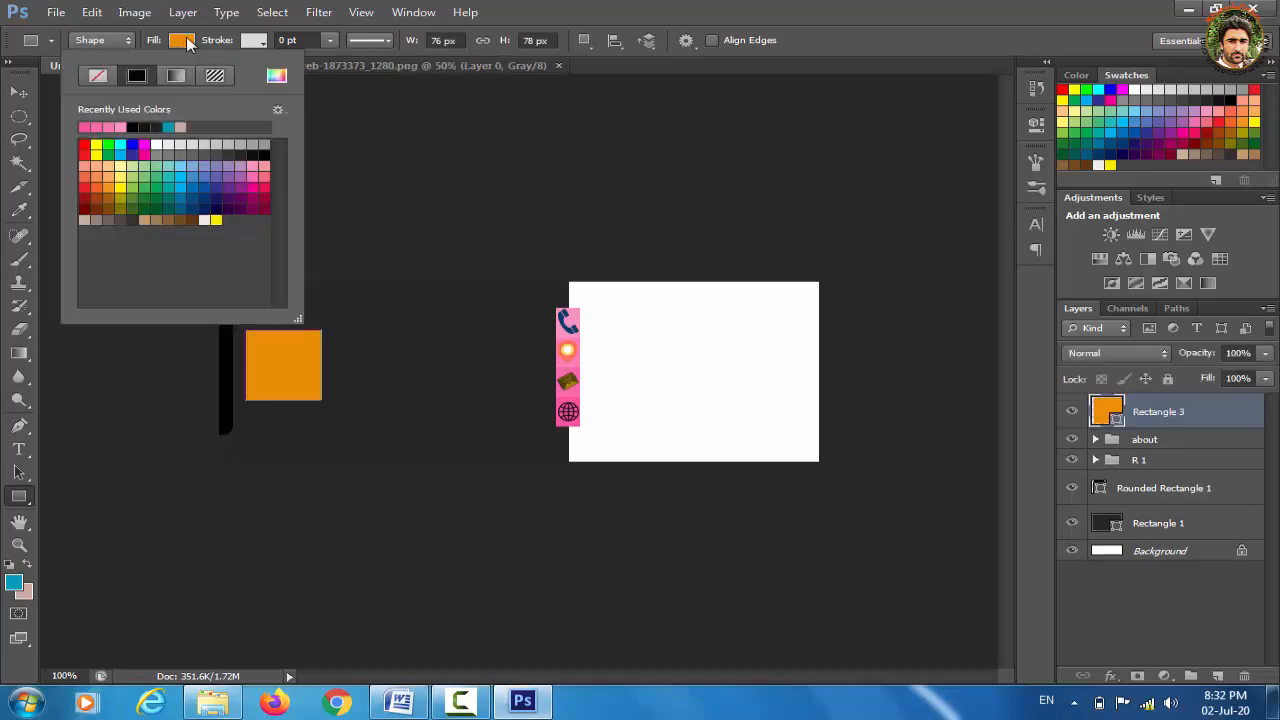
{"action": "left_click", "coordinate": [228, 167]}
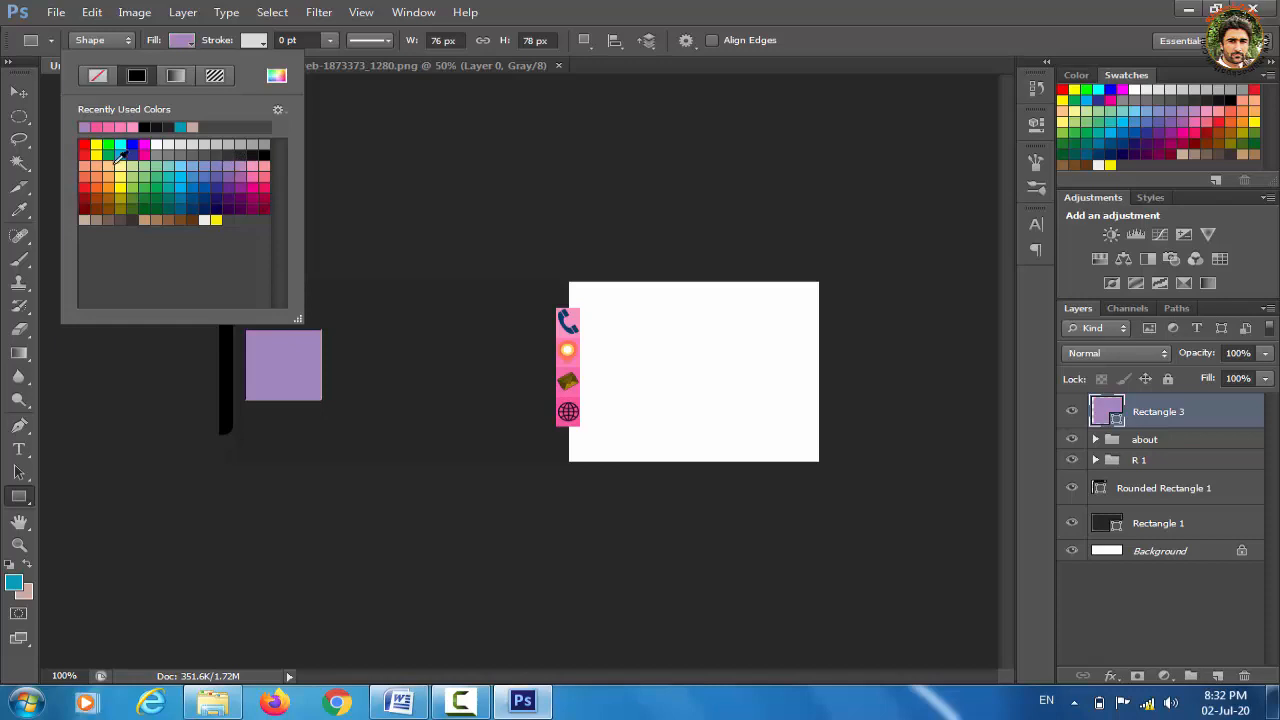
Rotate the lavender square about 52° into a diamond
{"action": "left_click", "coordinate": [19, 93]}
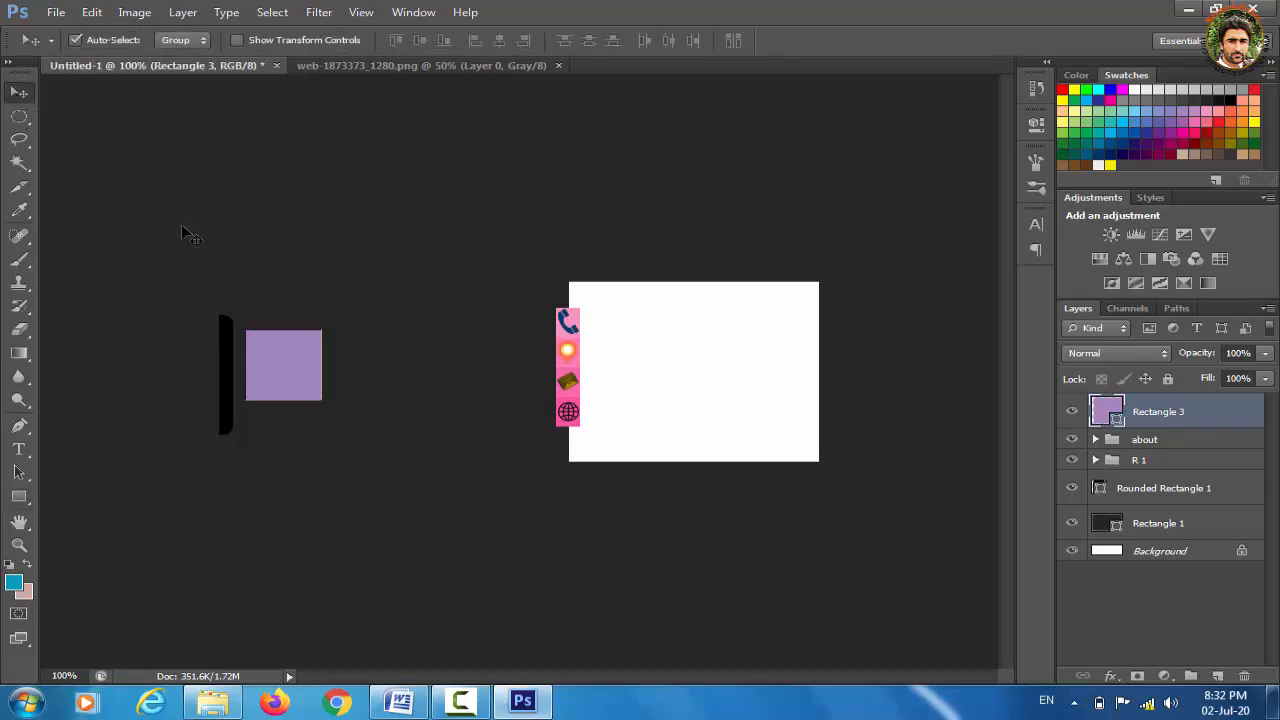
{"action": "key", "text": "ctrl+t"}
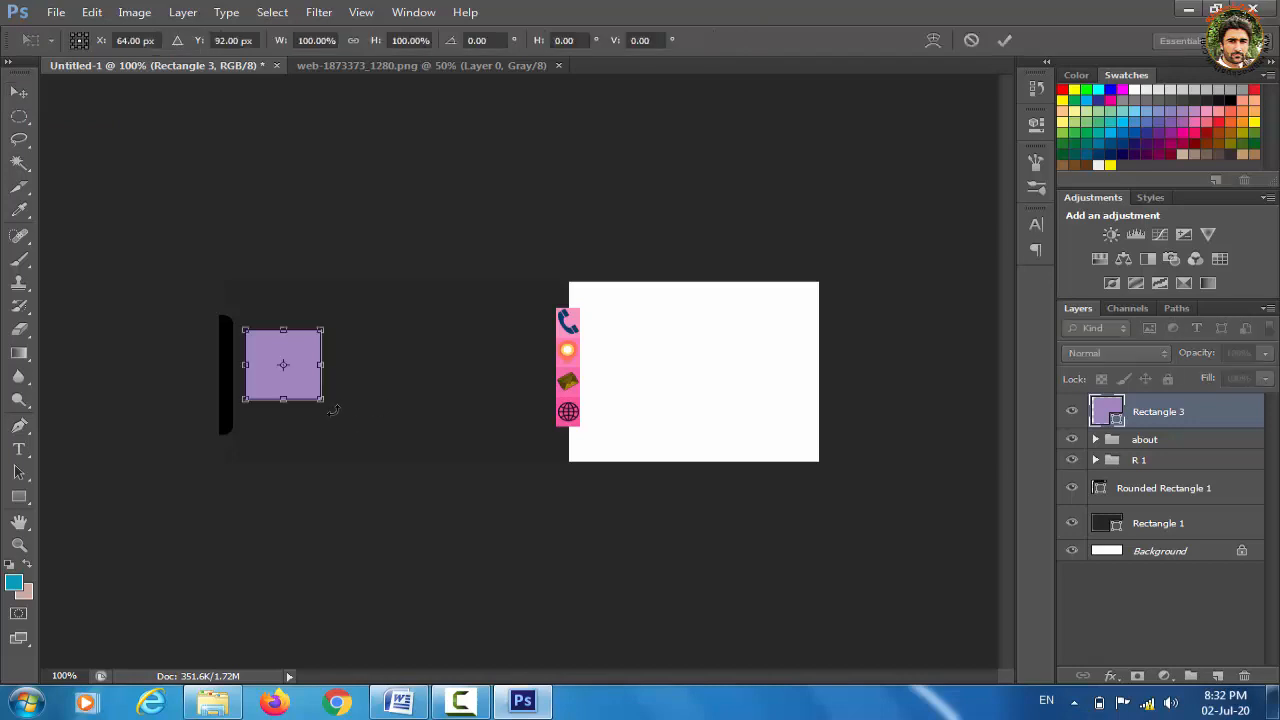
{"action": "left_click_drag", "start_coordinate": [334, 410], "coordinate": [270, 447]}
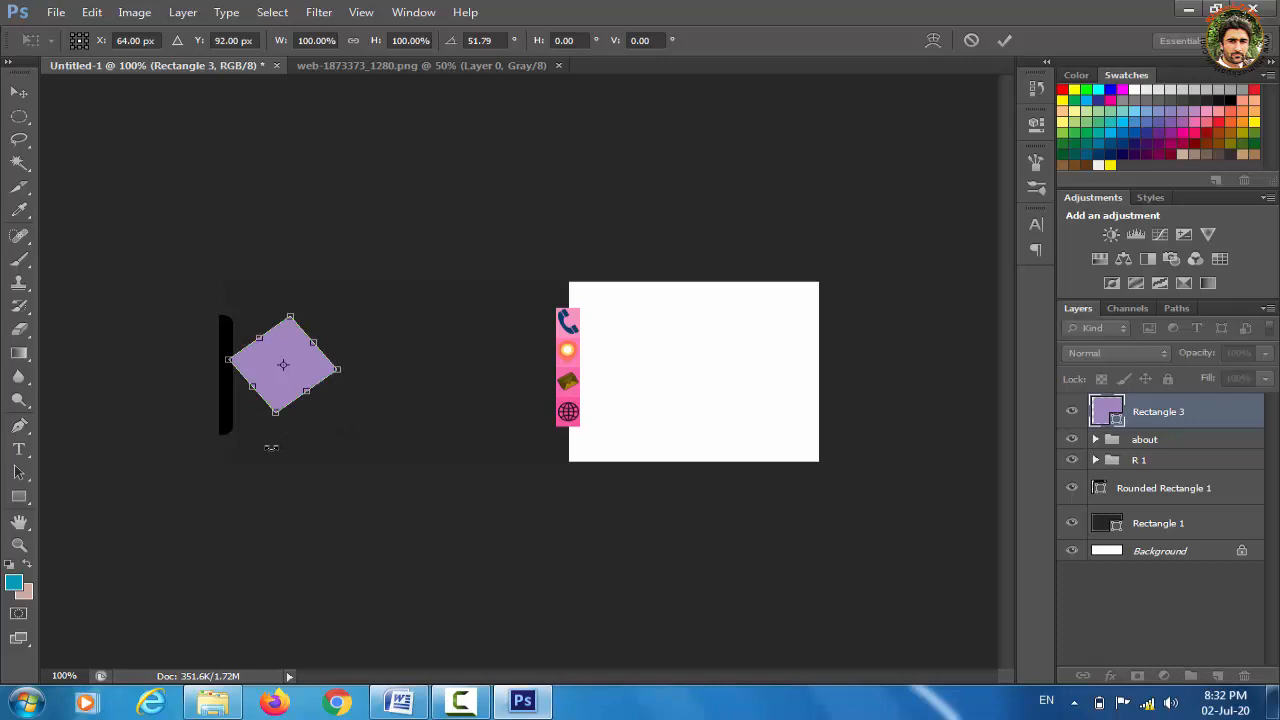
{"action": "key", "text": "Return"}
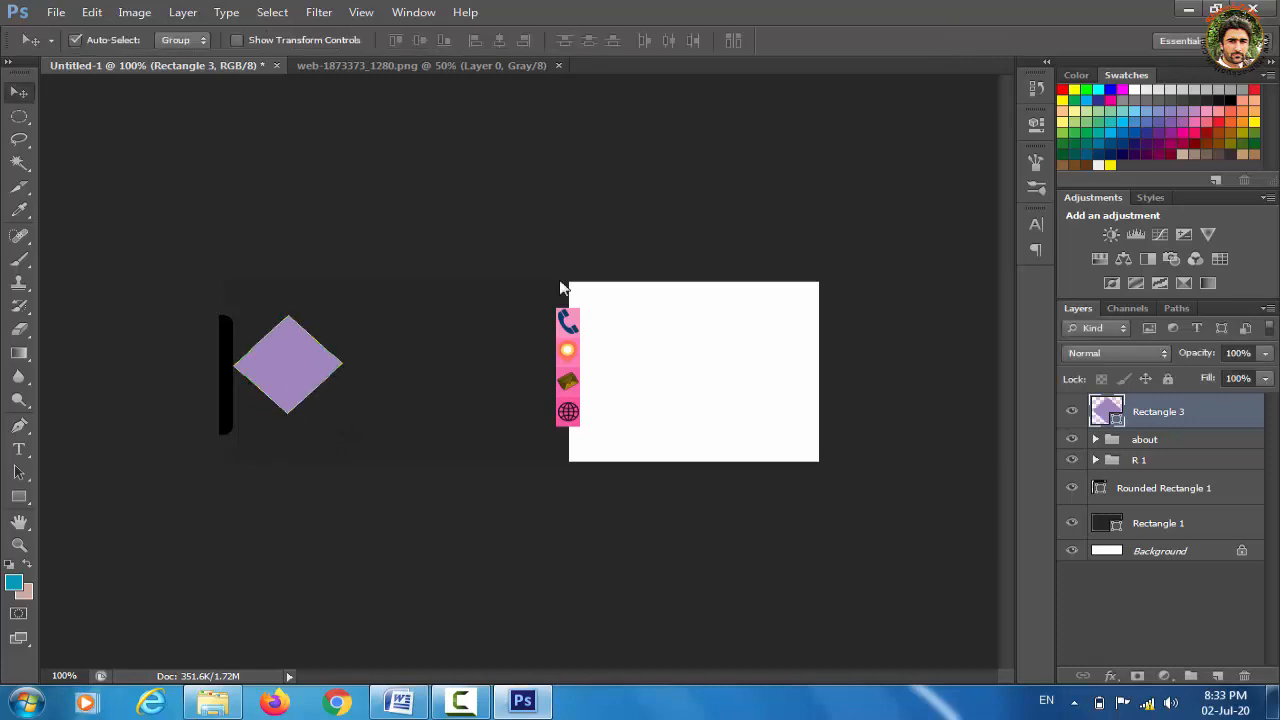
Give the diamond a 1 px near-white (#fcf9f9) outside stroke, then bring up the Open dialog
{"action": "left_click", "coordinate": [1110, 677]}
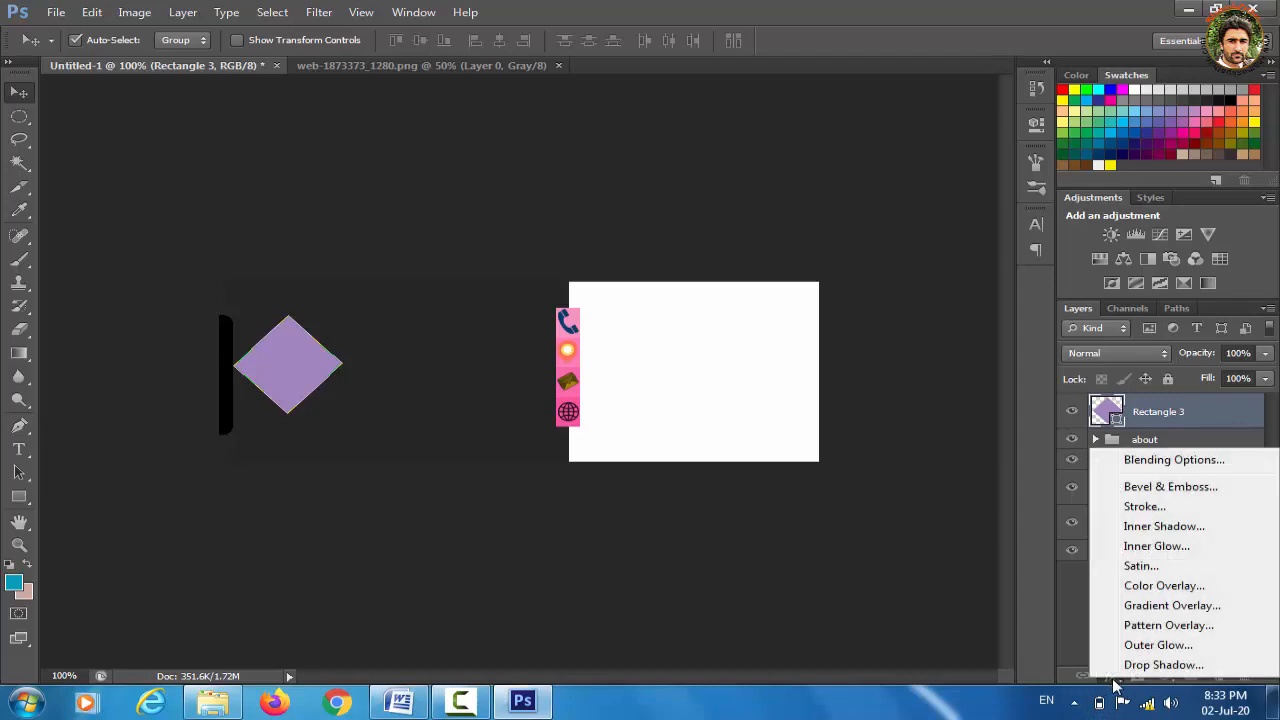
{"action": "left_click", "coordinate": [1145, 508]}
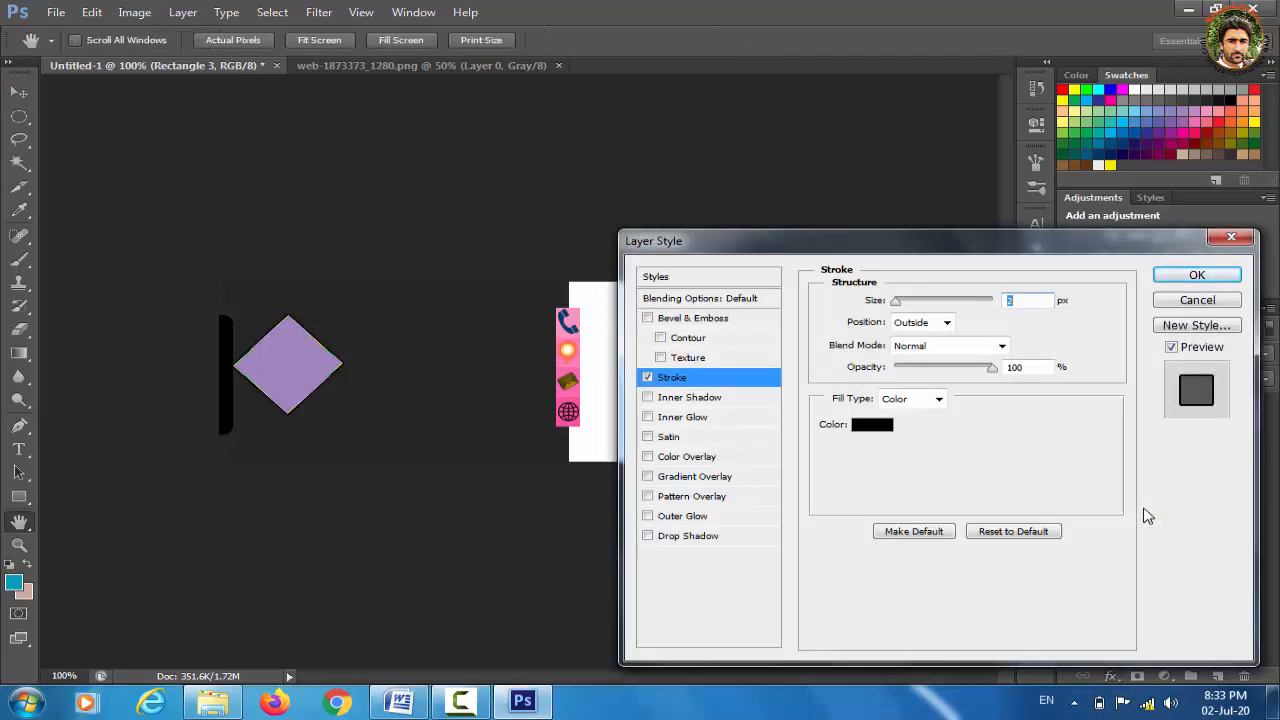
{"action": "left_click", "coordinate": [872, 426]}
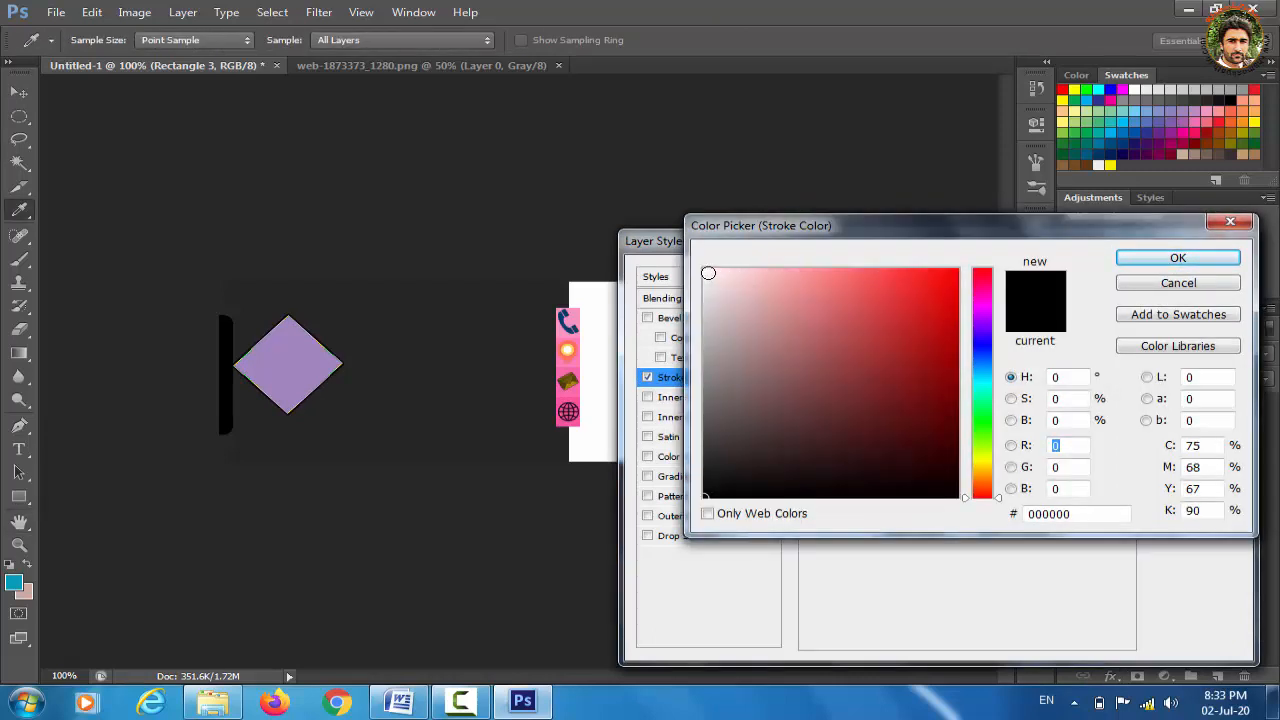
{"action": "left_click", "coordinate": [706, 271]}
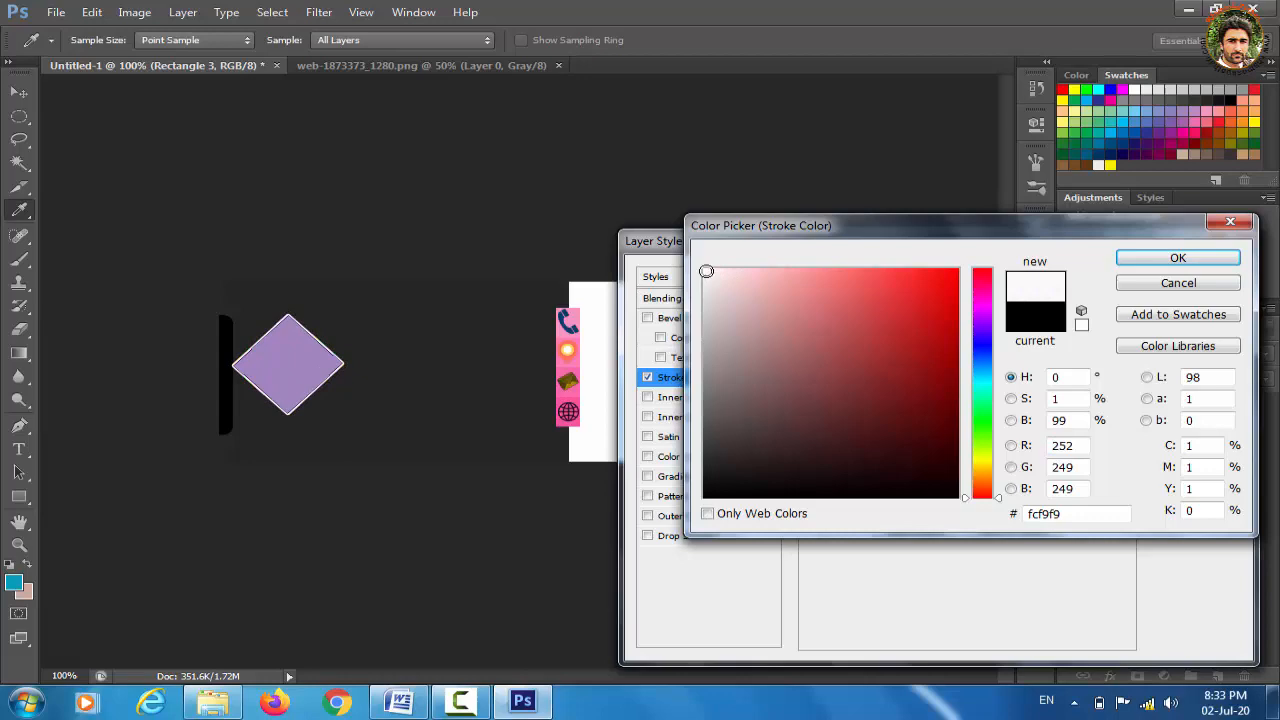
{"action": "left_click", "coordinate": [1146, 261]}
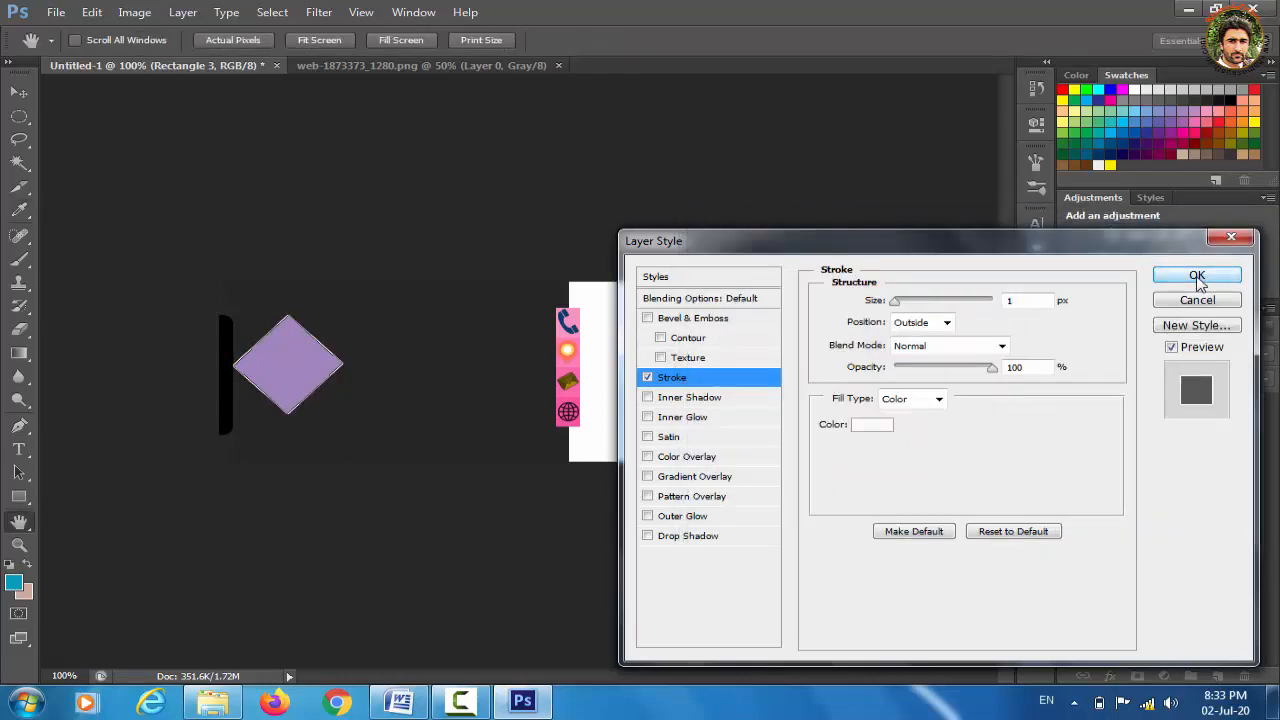
{"action": "left_click", "coordinate": [1197, 276]}
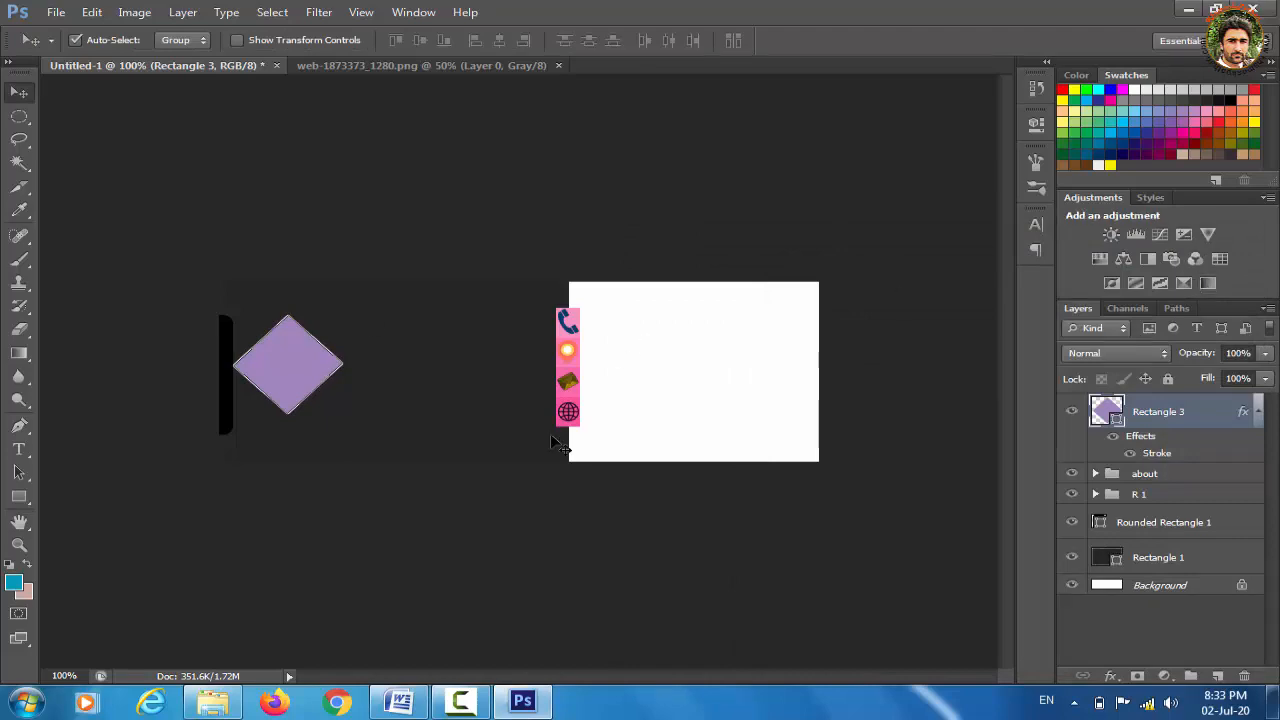
{"action": "key", "text": "ctrl+o"}
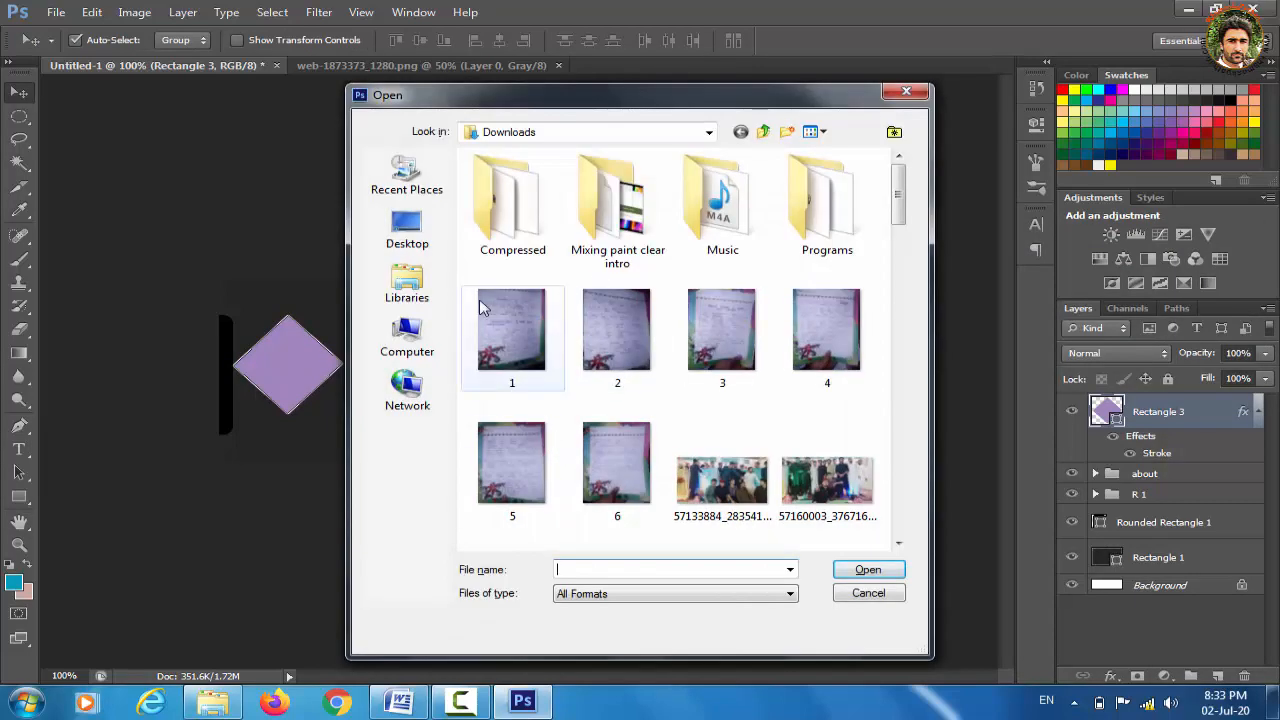
Open sss.jpg from the Pictures library and close the web-1873373_1280.png document
{"action": "left_click", "coordinate": [410, 301]}
{"action": "double_click", "coordinate": [557, 222]}
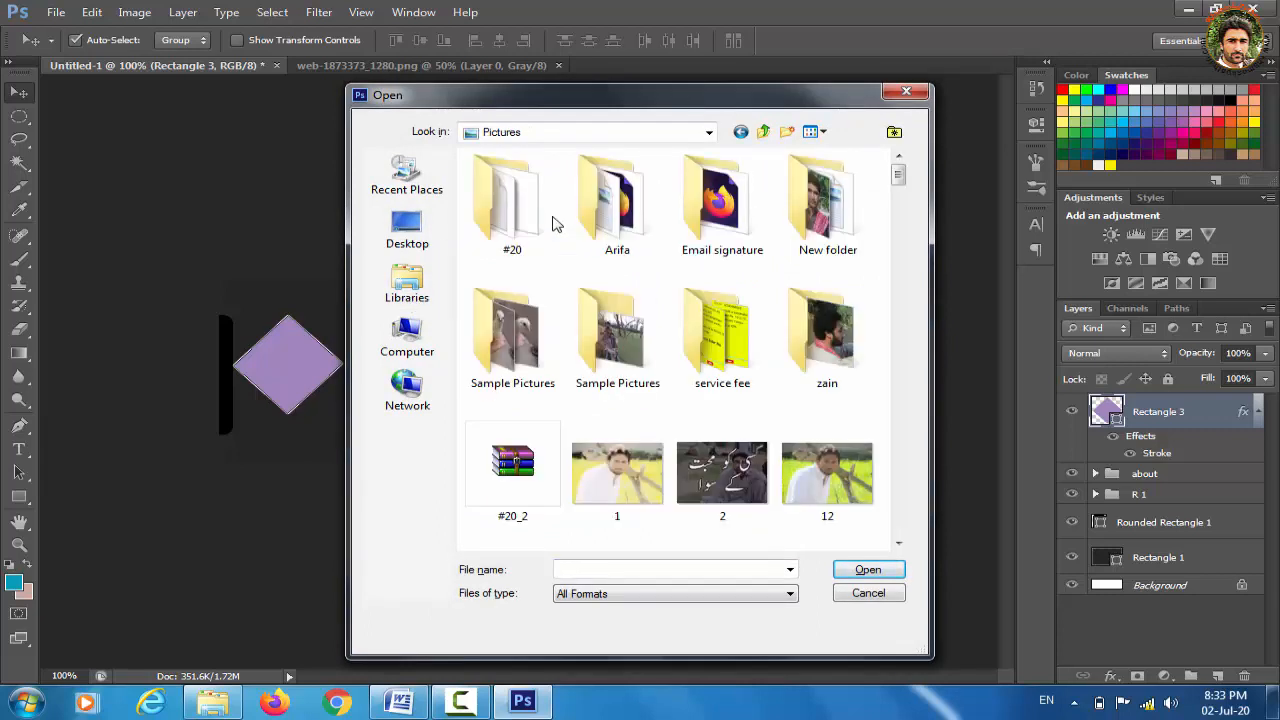
{"action": "left_click_drag", "start_coordinate": [896, 175], "coordinate": [916, 280]}
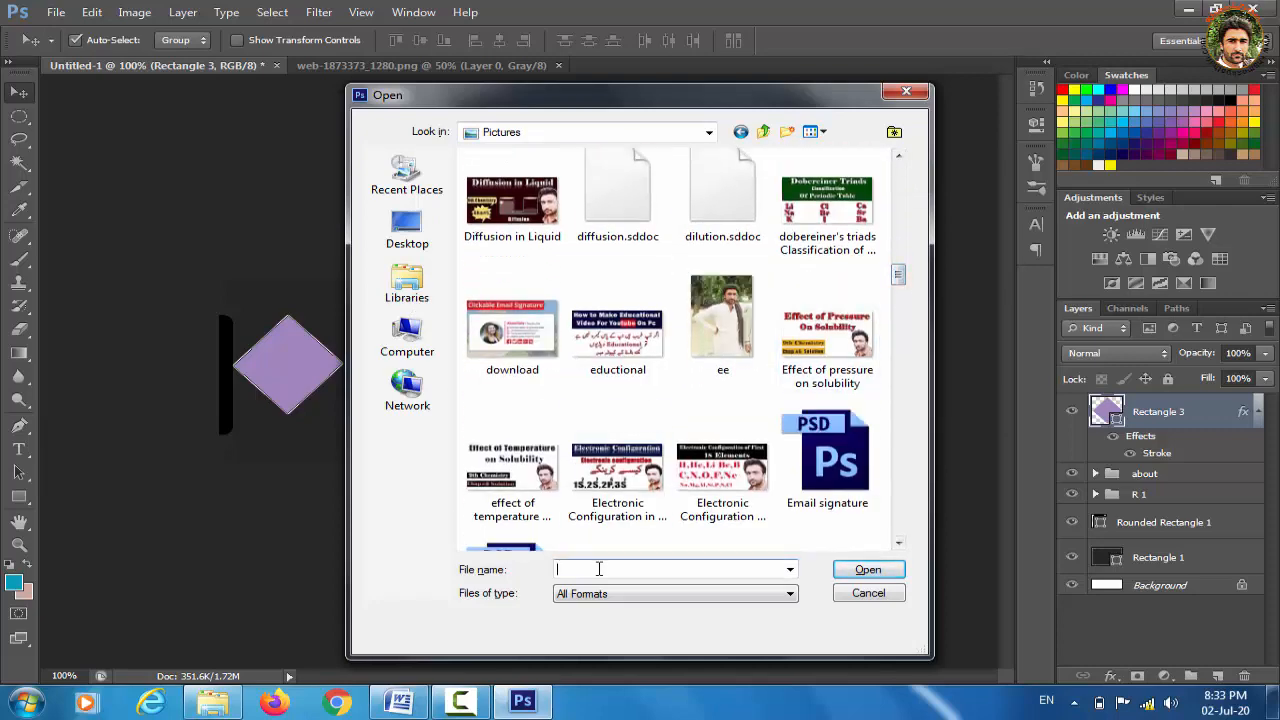
{"action": "left_click", "coordinate": [599, 569]}
{"action": "type", "text": "sss"}
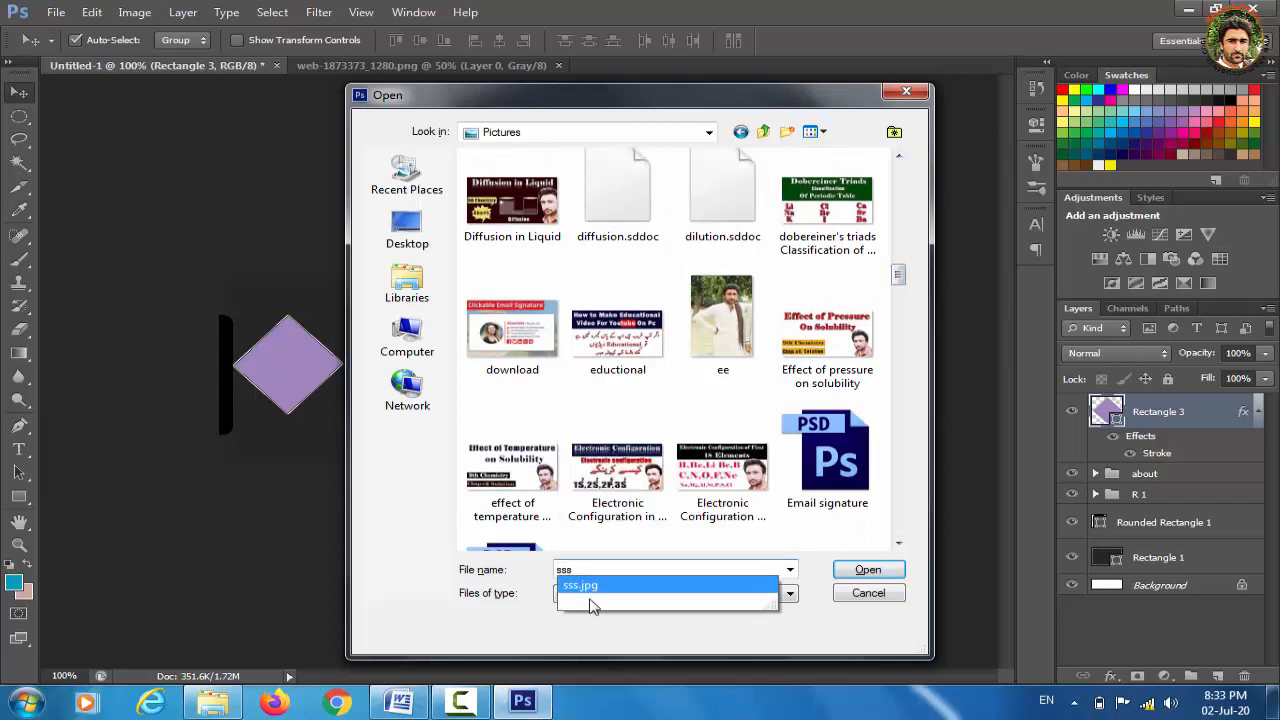
{"action": "left_click", "coordinate": [590, 597]}
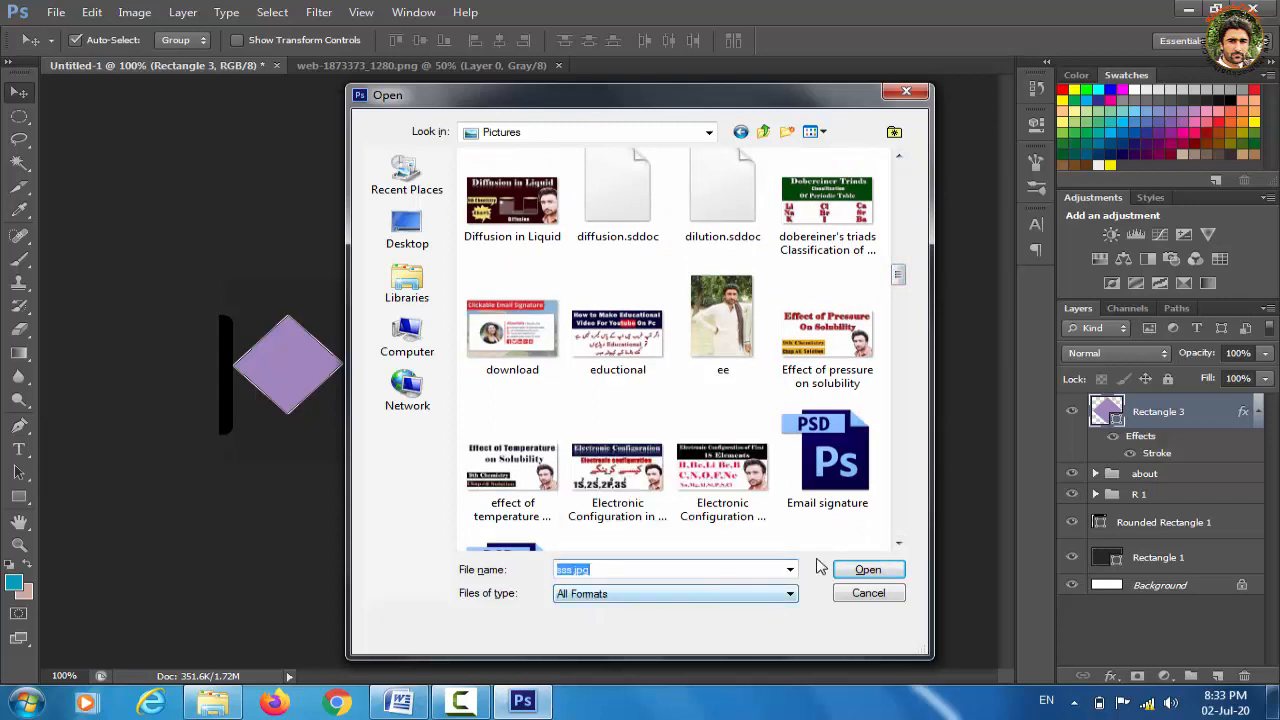
{"action": "left_click", "coordinate": [862, 575]}
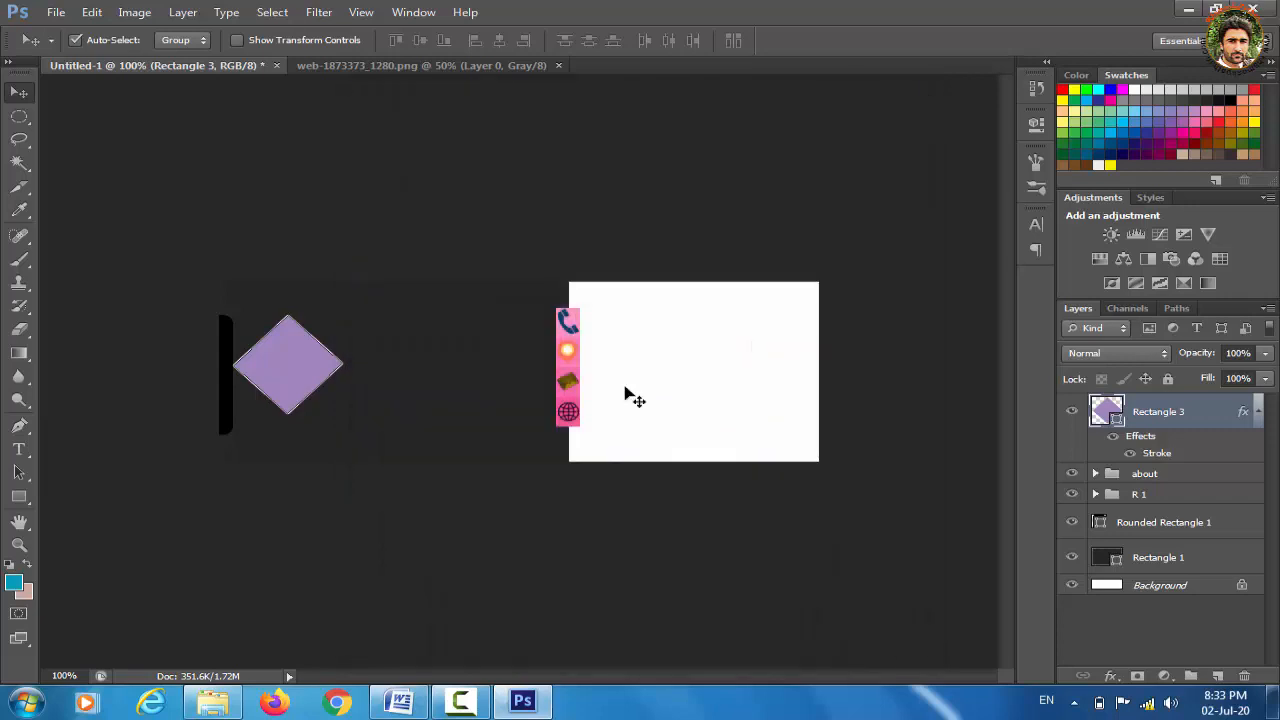
{"action": "left_click", "coordinate": [483, 70]}
{"action": "left_click", "coordinate": [558, 65]}
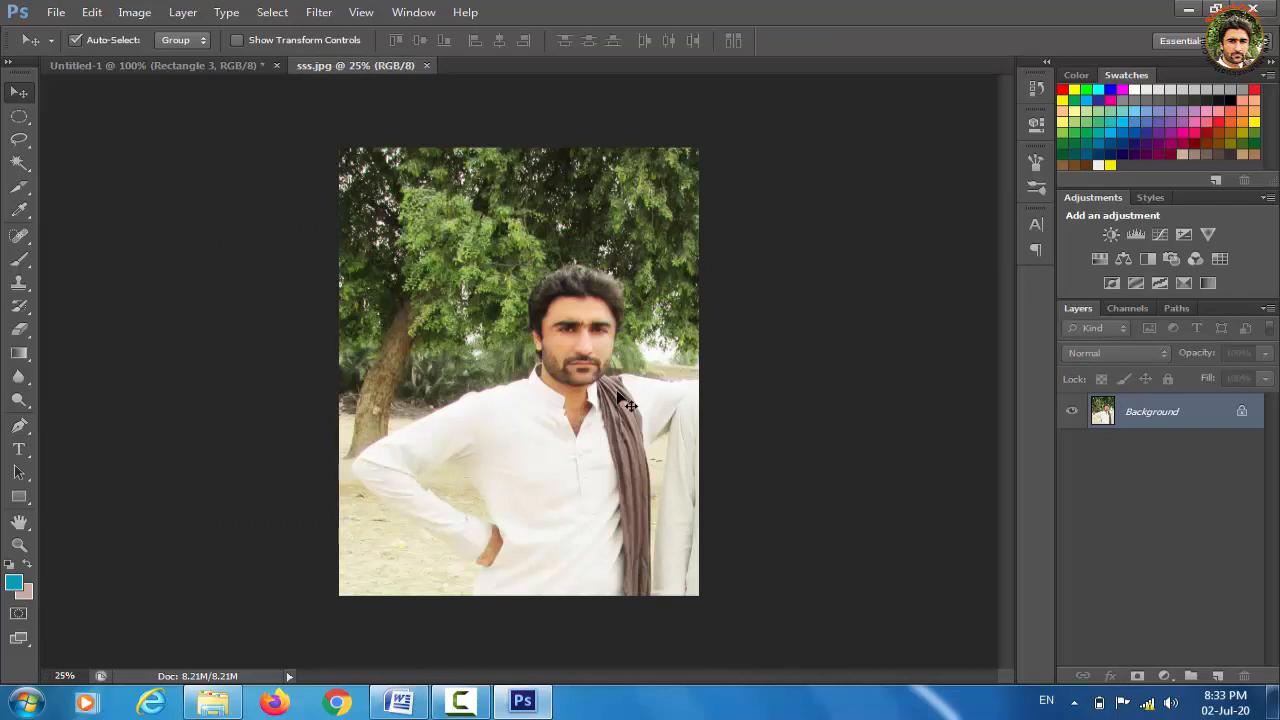
Copy the whole sss.jpg photo into Untitled-1 as Layer 5 and start shrinking it to about 68%
{"action": "key", "text": "ctrl+a"}
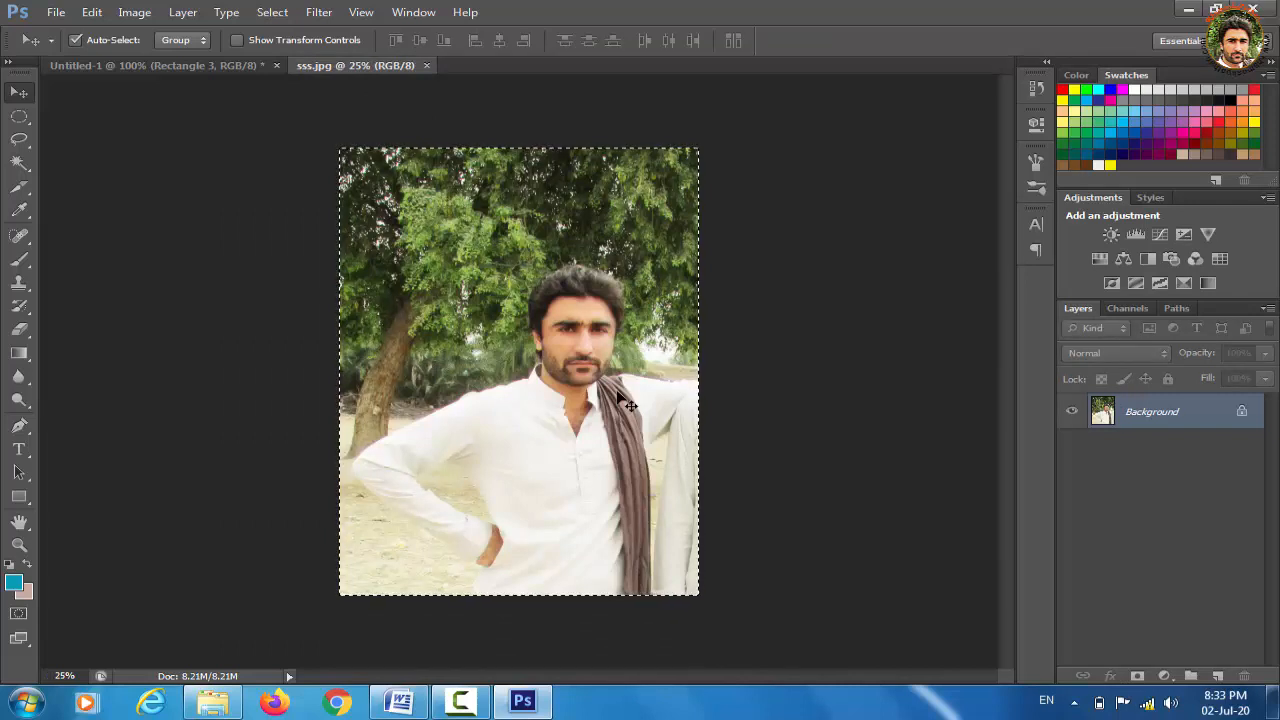
{"action": "left_click_drag", "start_coordinate": [163, 65], "coordinate": [464, 298]}
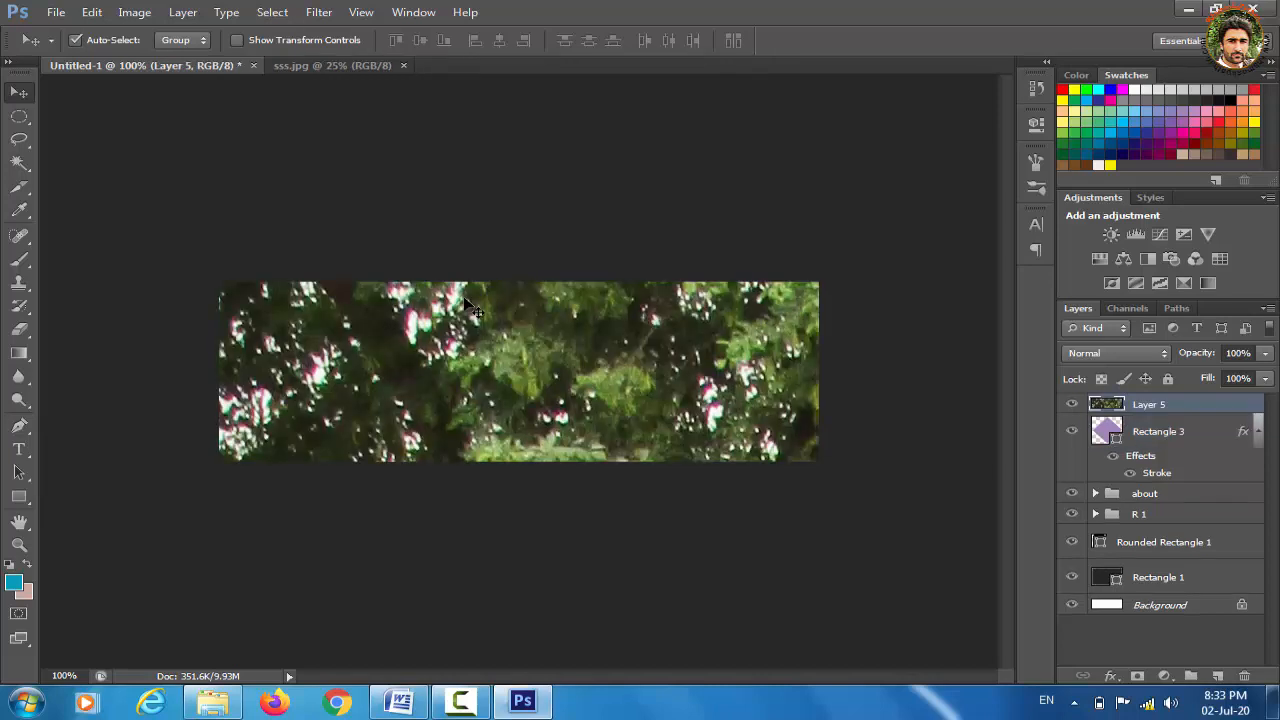
{"action": "key", "text": "ctrl+t"}
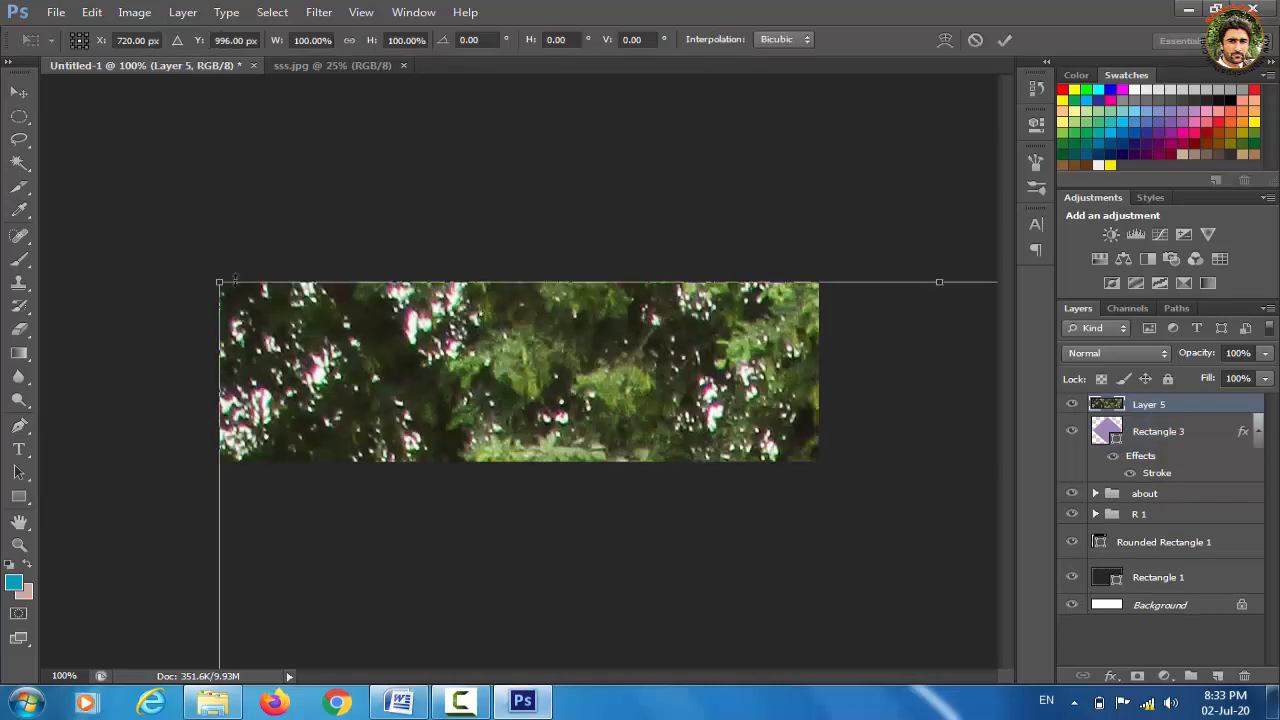
{"action": "left_click_drag", "start_coordinate": [219, 282], "coordinate": [426, 537]}
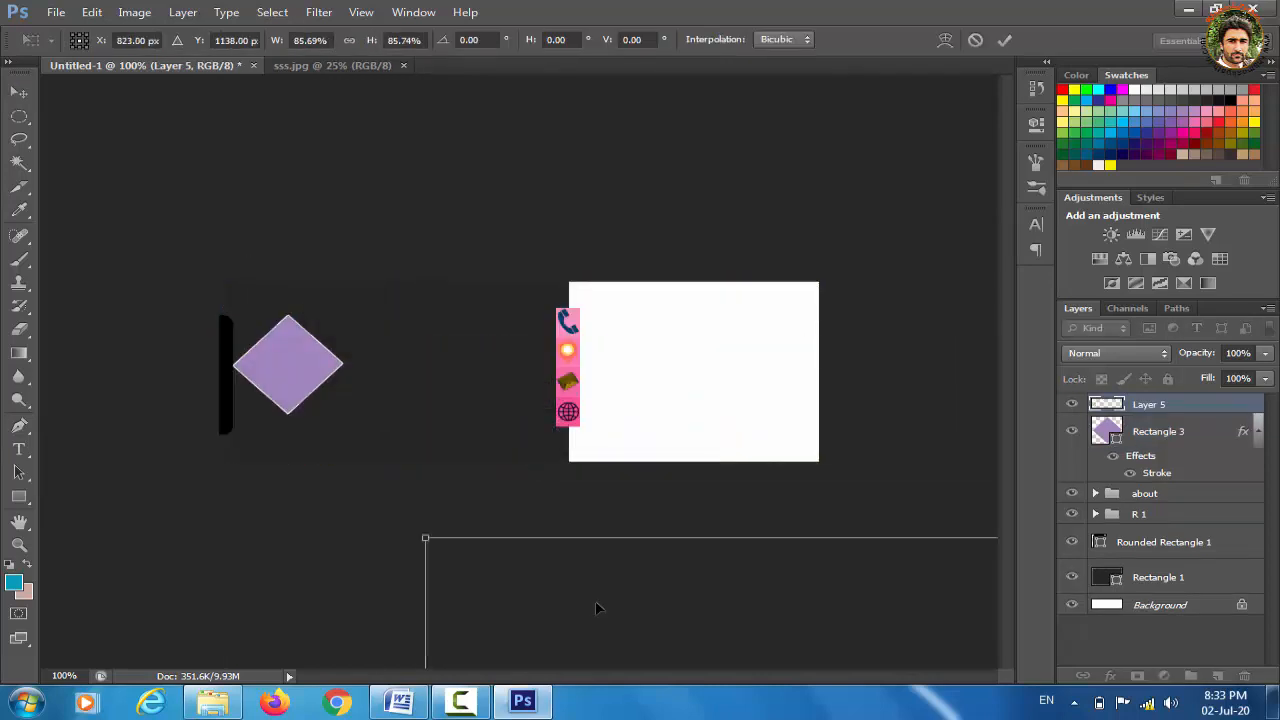
{"action": "left_click_drag", "start_coordinate": [462, 460], "coordinate": [222, 218]}
{"action": "left_click_drag", "start_coordinate": [57, 207], "coordinate": [311, 523]}
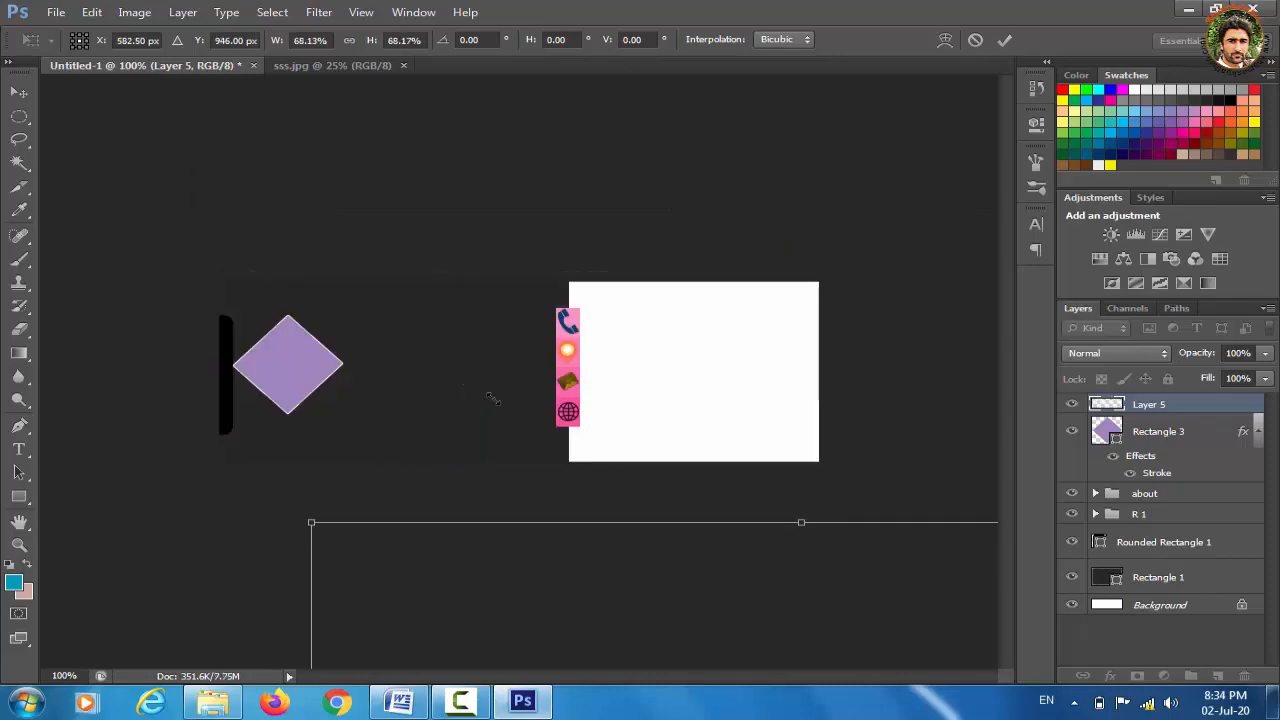
{"action": "left_click_drag", "start_coordinate": [491, 394], "coordinate": [299, 152]}
Shrink the photo to 9.79%, position it over the diamond and apply the transform
{"action": "left_click_drag", "start_coordinate": [311, 104], "coordinate": [800, 470]}
{"action": "left_click_drag", "start_coordinate": [805, 608], "coordinate": [324, 191]}
{"action": "left_click_drag", "start_coordinate": [198, 126], "coordinate": [622, 476]}
{"action": "left_click_drag", "start_coordinate": [682, 558], "coordinate": [338, 171]}
{"action": "left_click_drag", "start_coordinate": [191, 240], "coordinate": [385, 386]}
{"action": "left_click_drag", "start_coordinate": [419, 434], "coordinate": [287, 329]}
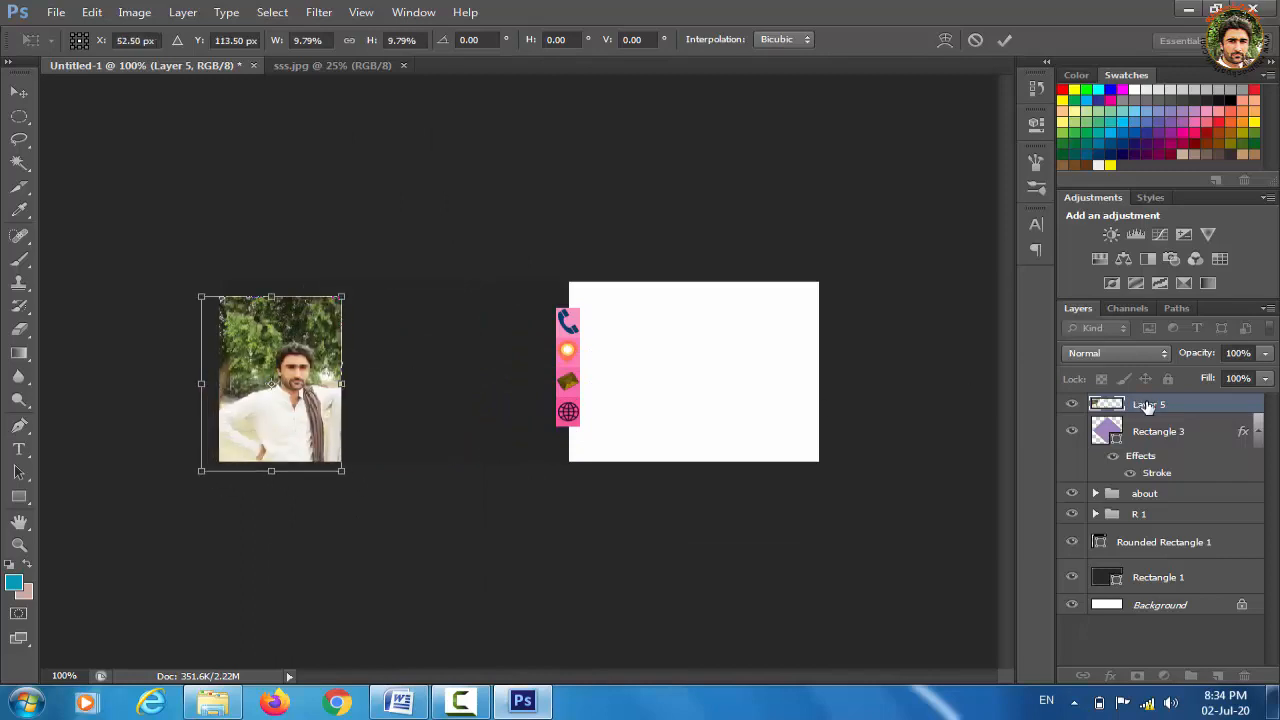
{"action": "left_click", "coordinate": [19, 92]}
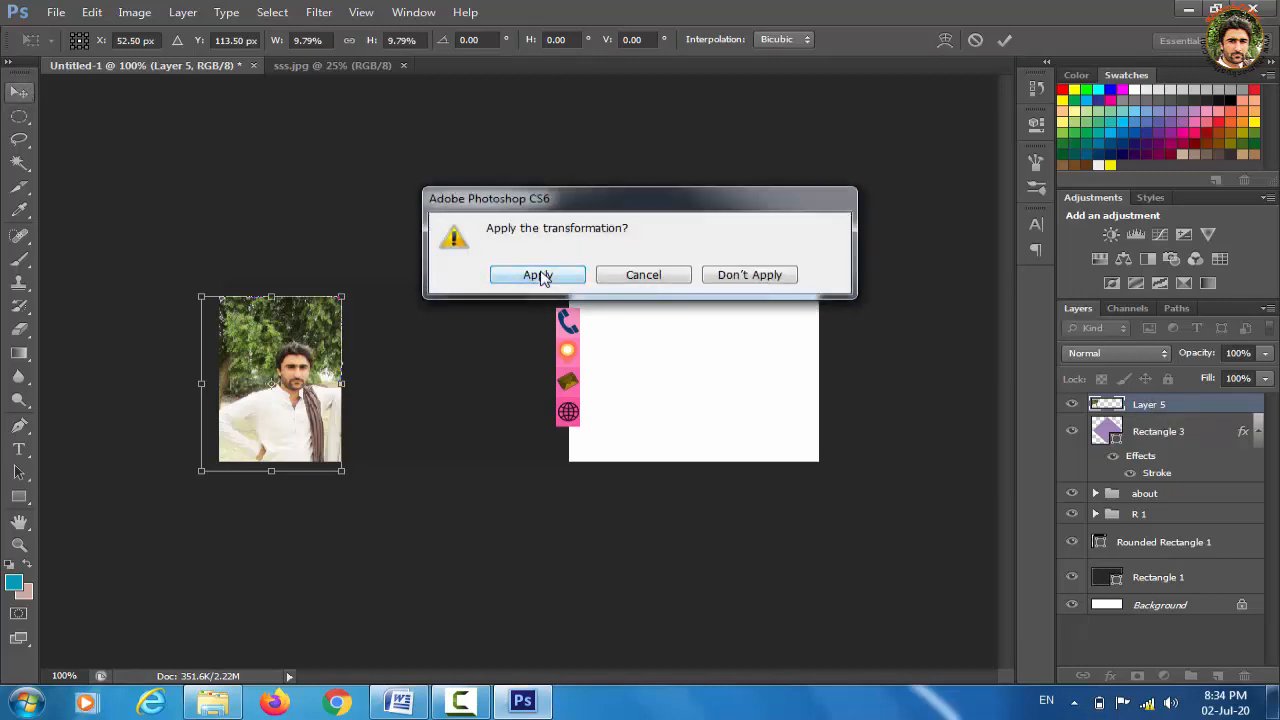
{"action": "left_click", "coordinate": [543, 276]}
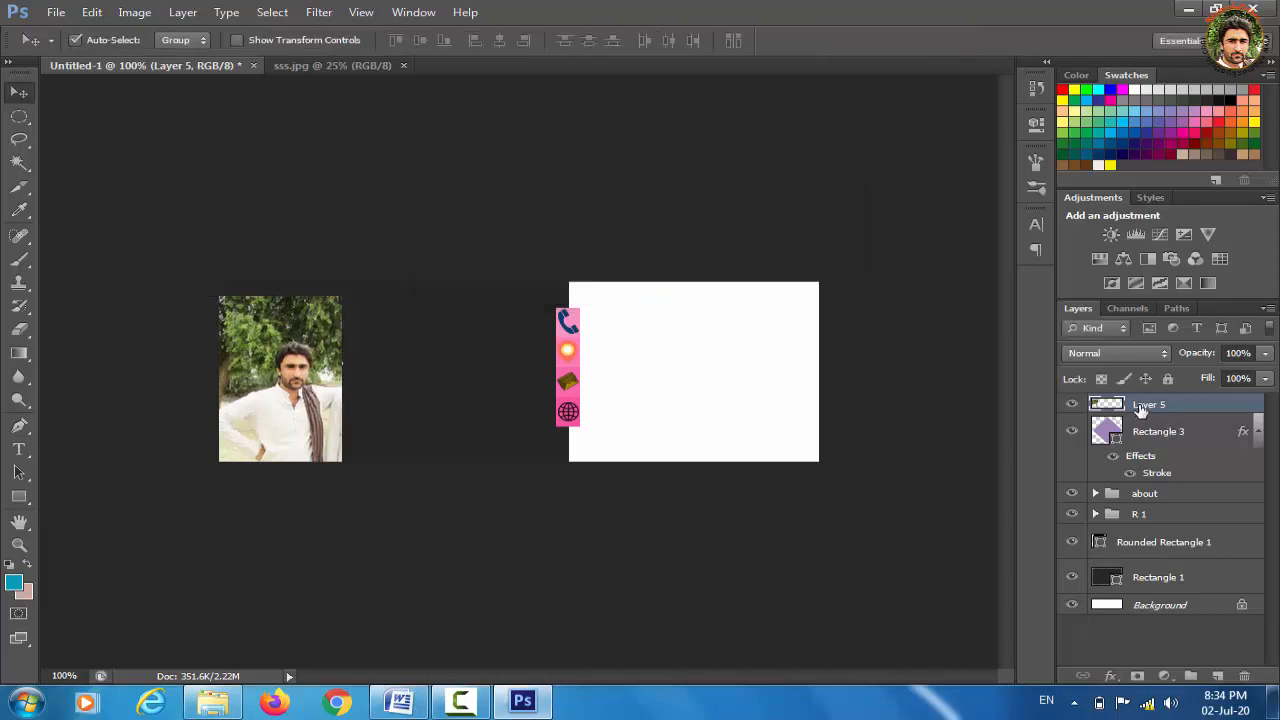
Make Layer 5 a clipping mask on the lavender diamond layer
{"action": "right_click", "coordinate": [1140, 410]}
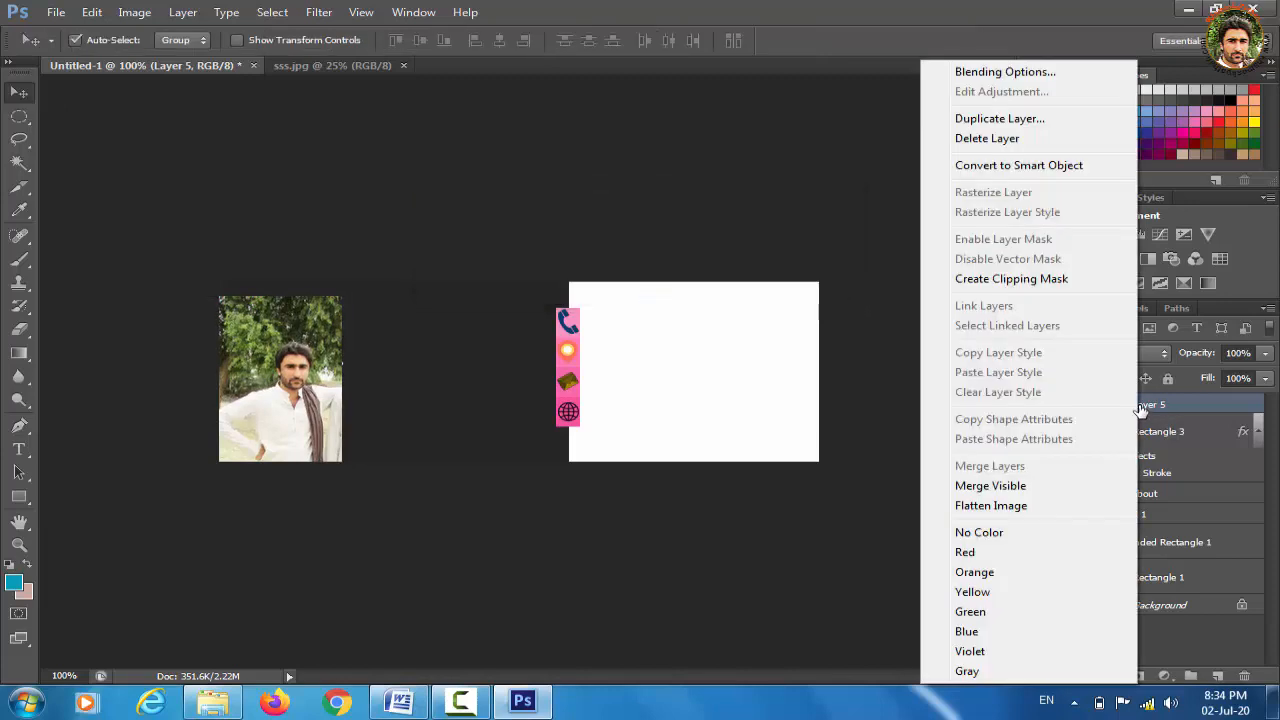
{"action": "left_click", "coordinate": [1000, 285]}
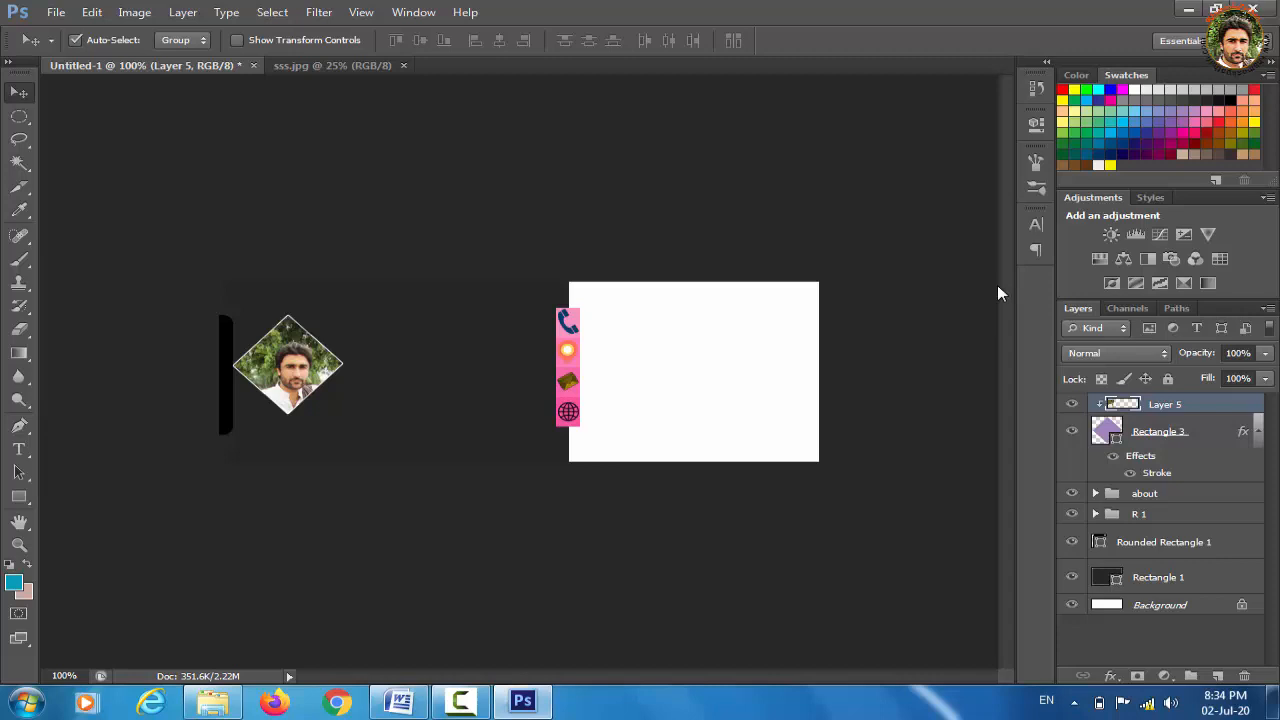
Scale the clipped portrait to about 106% × 108%, nudge it 13 px left and apply
{"action": "key", "text": "ctrl+t"}
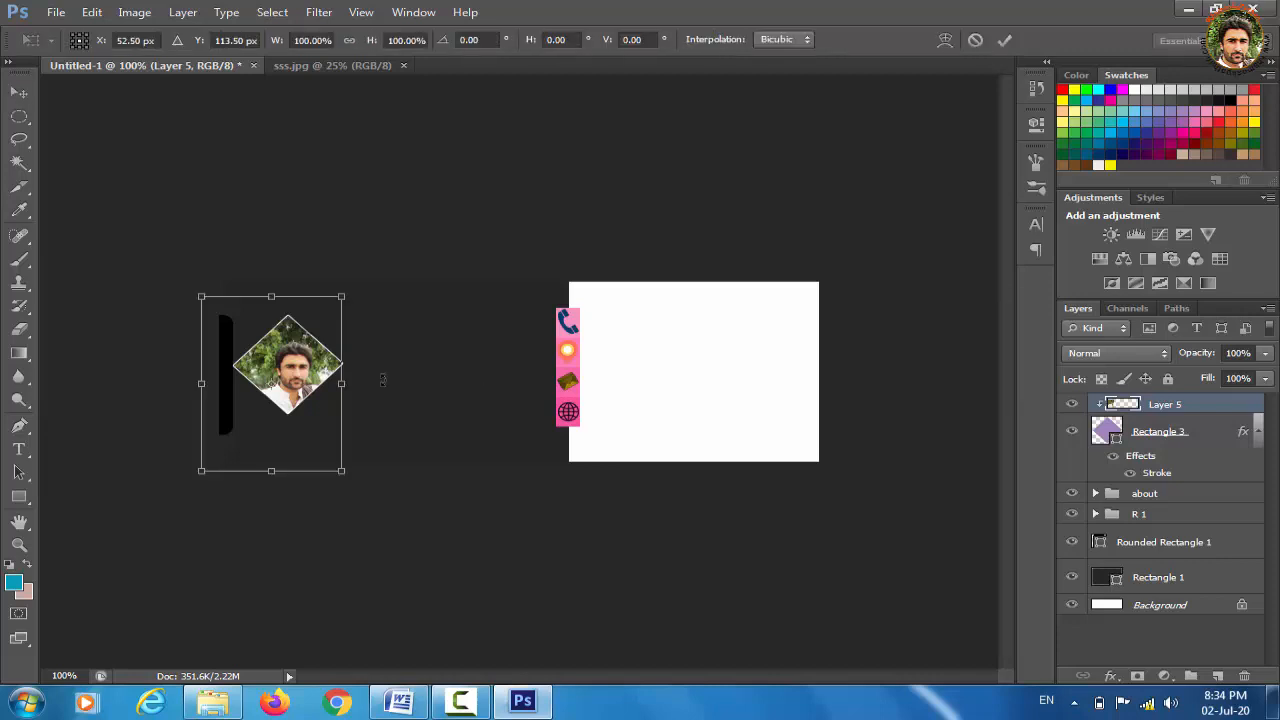
{"action": "left_click_drag", "start_coordinate": [343, 296], "coordinate": [350, 282]}
{"action": "left_click_drag", "start_coordinate": [262, 334], "coordinate": [249, 334]}
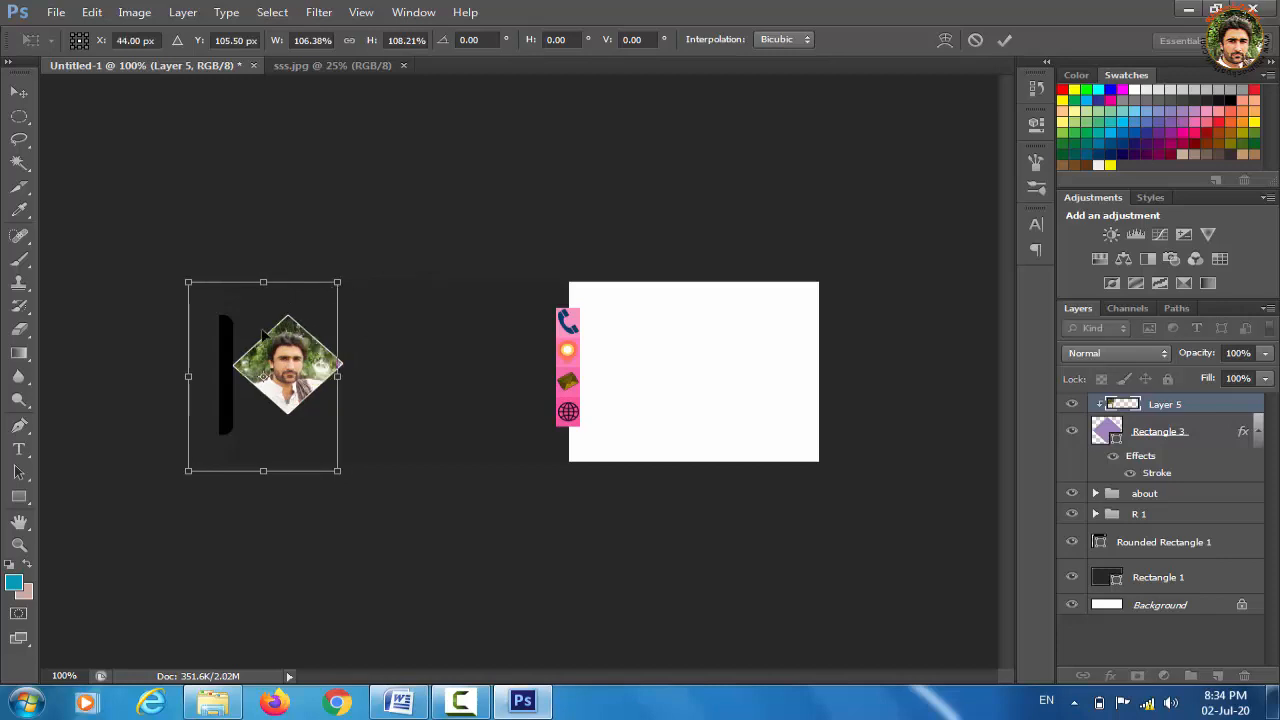
{"action": "left_click", "coordinate": [20, 93]}
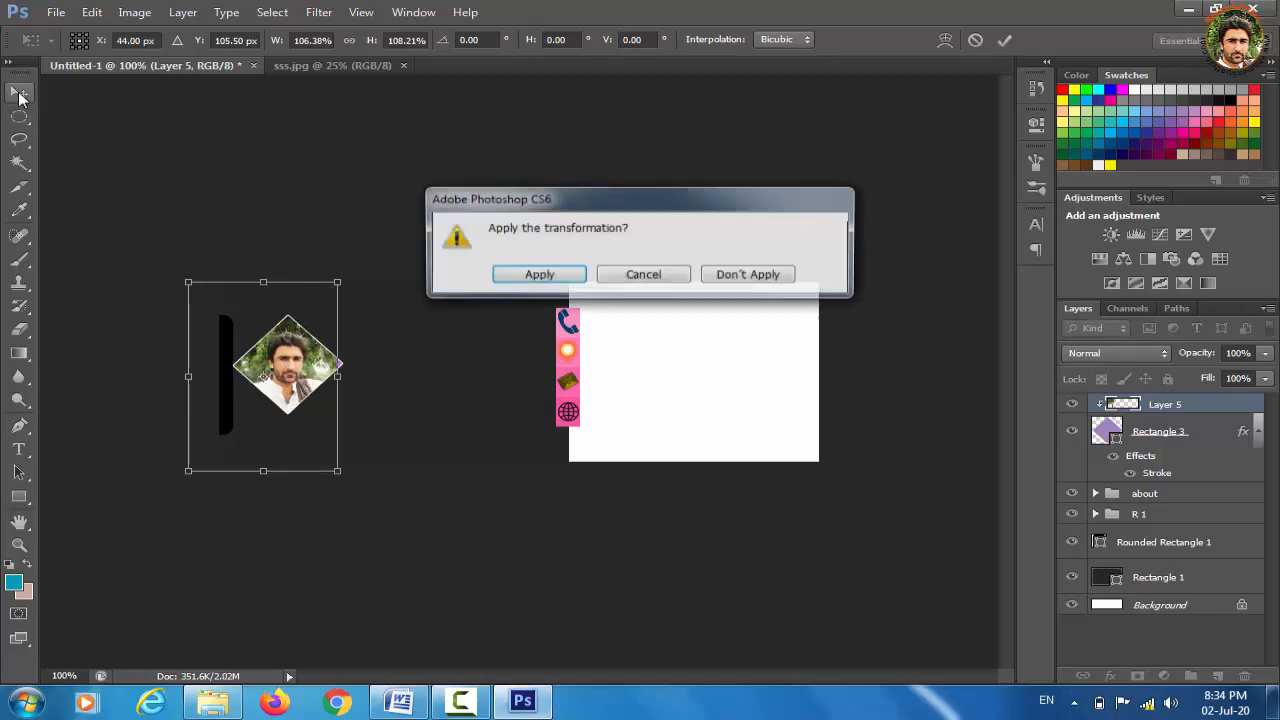
{"action": "left_click", "coordinate": [553, 276]}
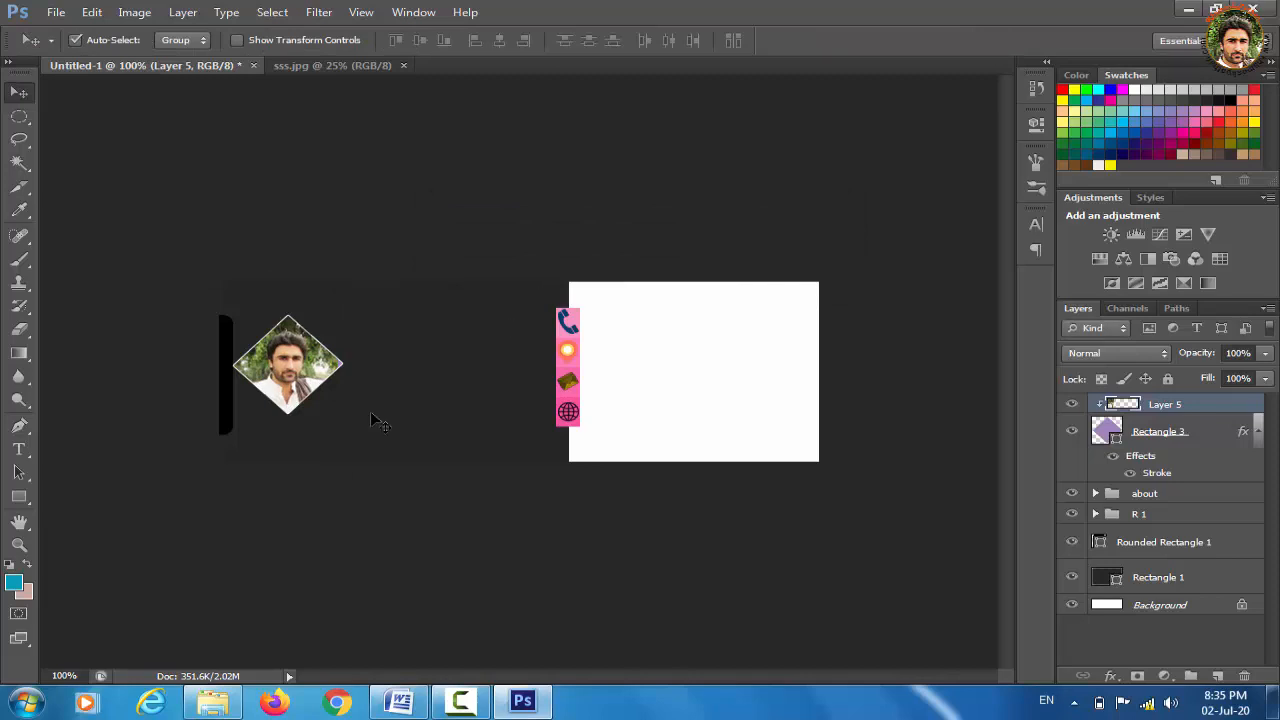
Draw a 10 px-radius rounded rectangle bar right of the diamond photo, nudged slightly down-right
{"action": "left_click", "coordinate": [29, 507]}
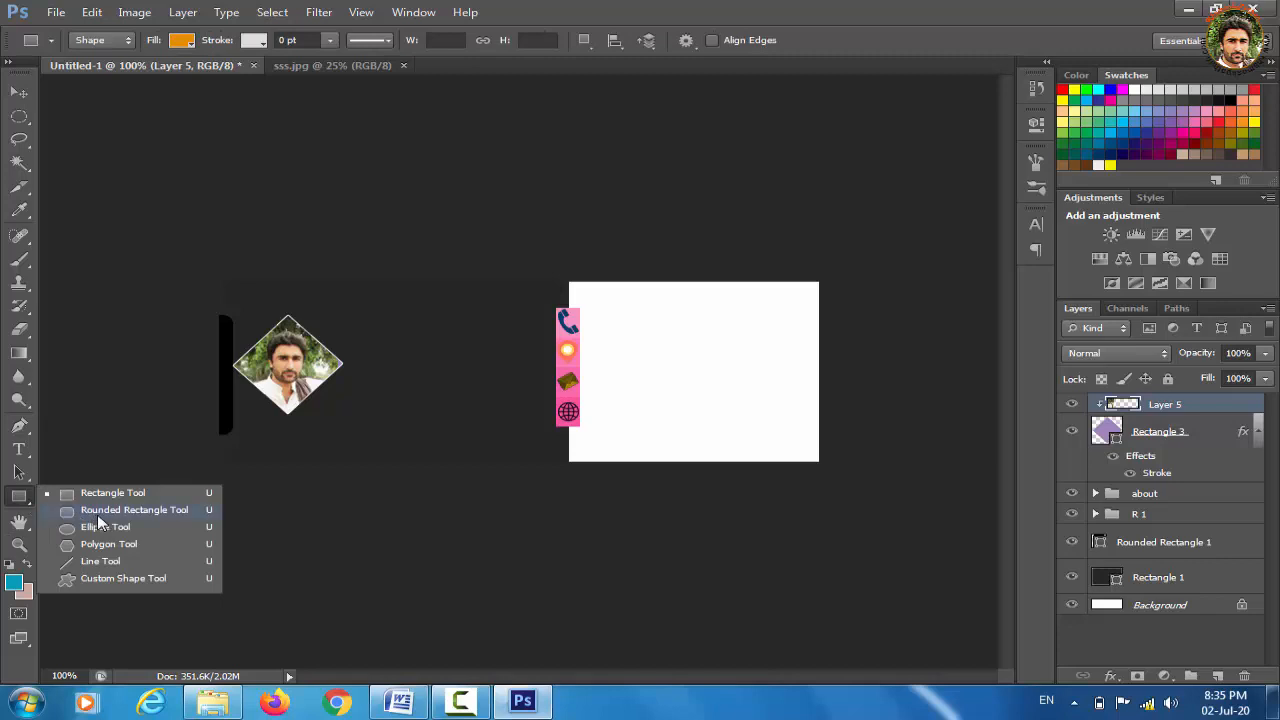
{"action": "left_click", "coordinate": [101, 514]}
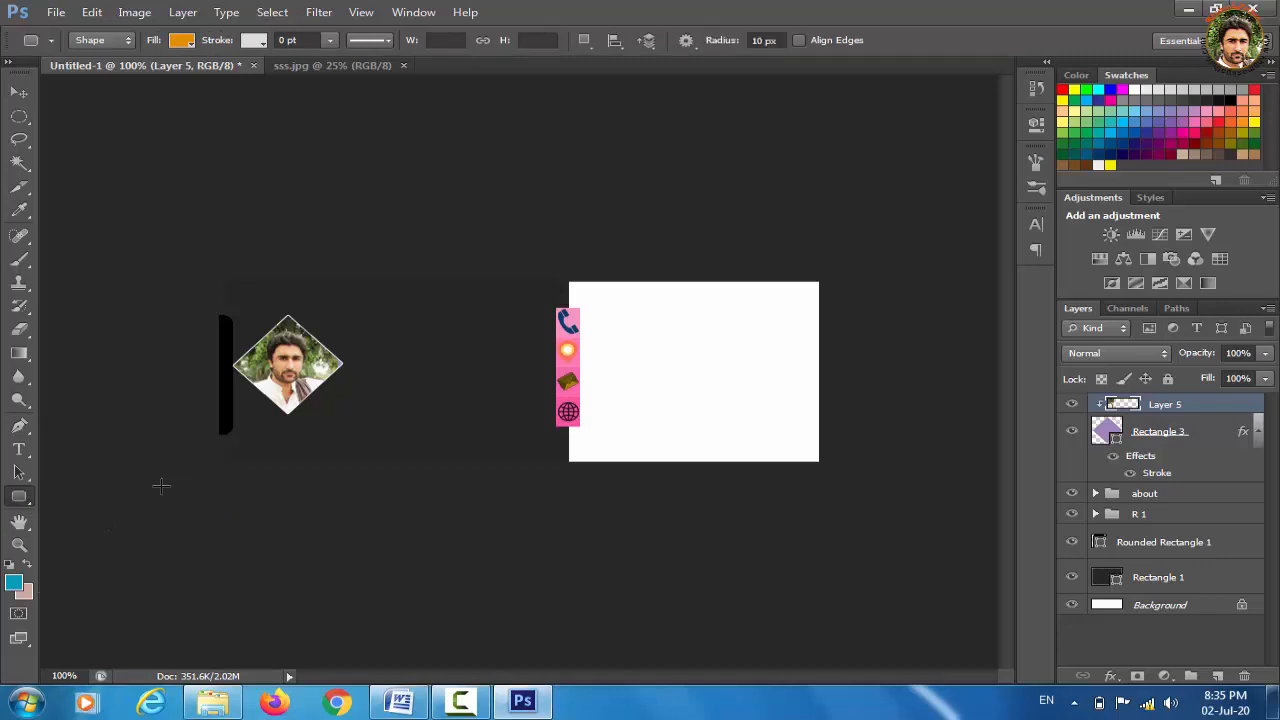
{"action": "left_click_drag", "start_coordinate": [334, 335], "coordinate": [545, 374]}
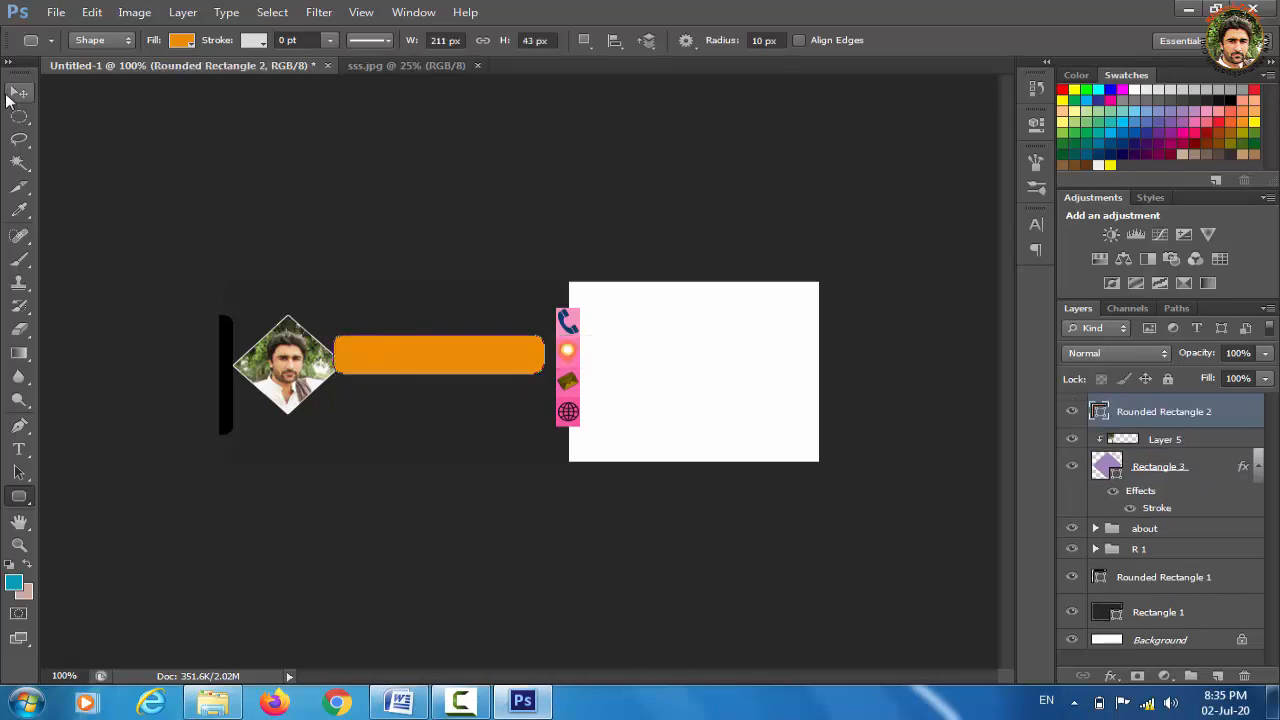
{"action": "left_click", "coordinate": [19, 92]}
{"action": "left_click_drag", "start_coordinate": [458, 350], "coordinate": [463, 365]}
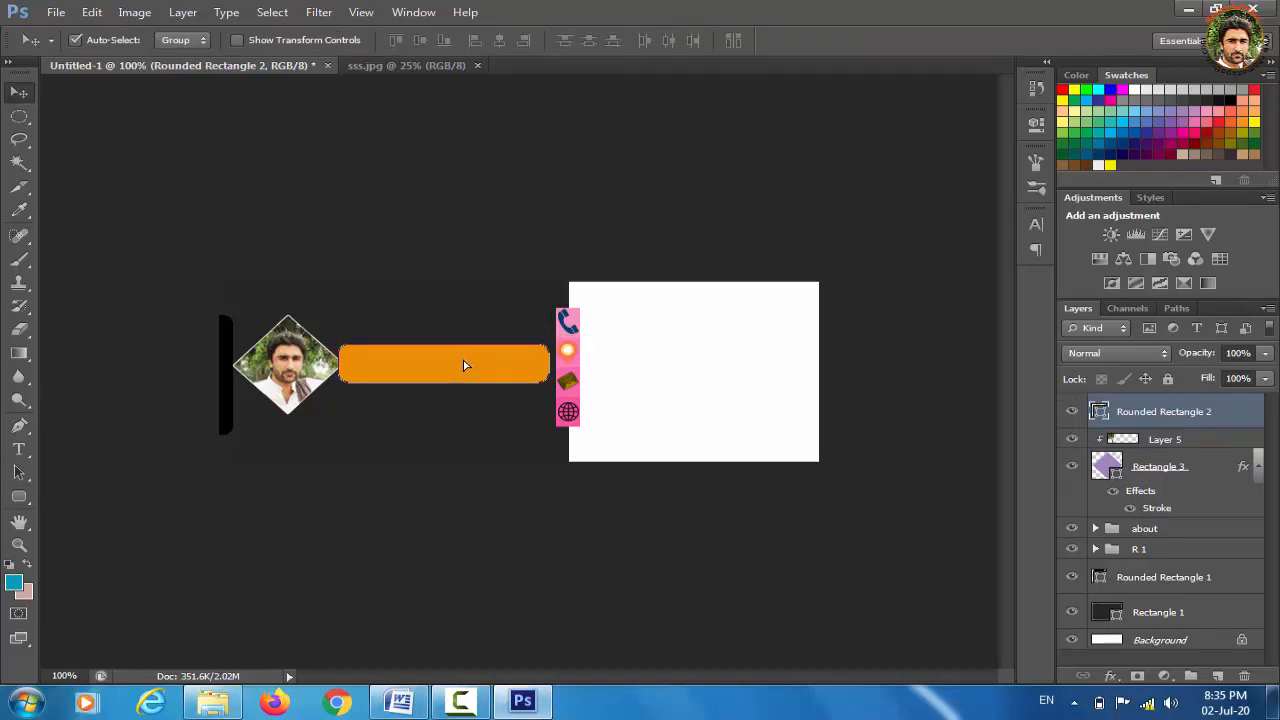
Change the rounded bar's fill colour from orange to black
{"action": "left_click", "coordinate": [20, 498]}
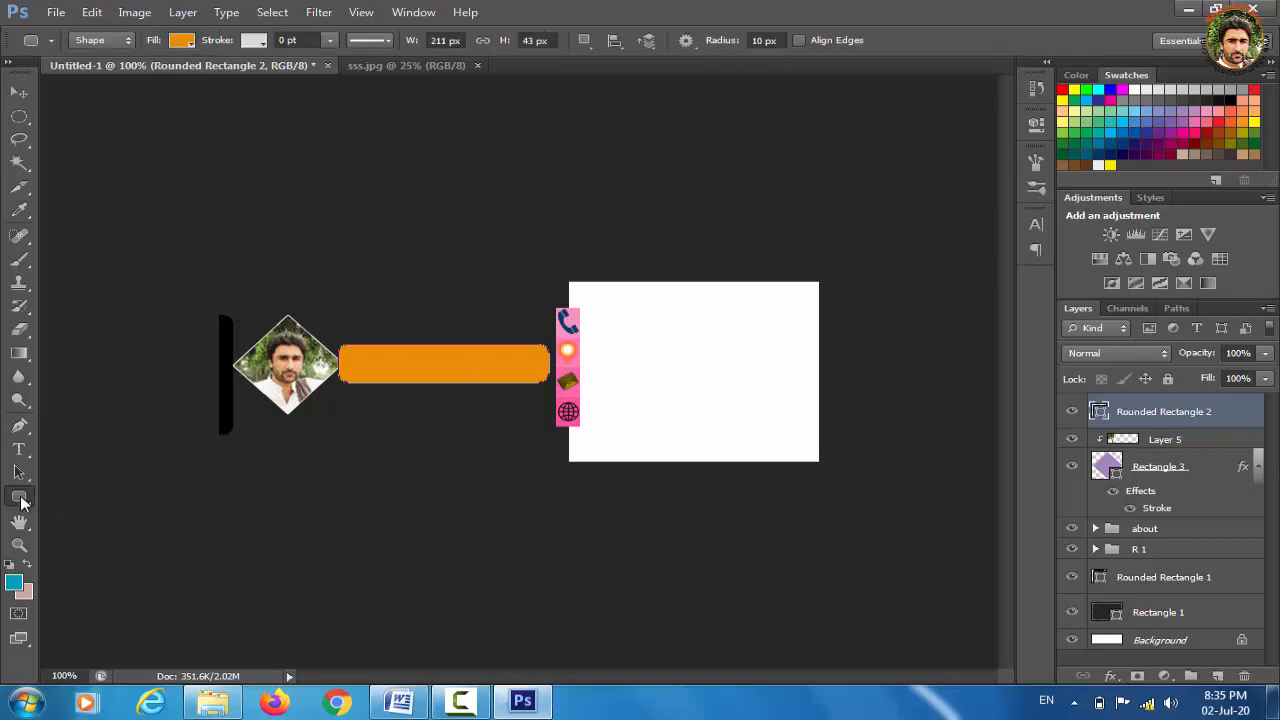
{"action": "left_click", "coordinate": [180, 41]}
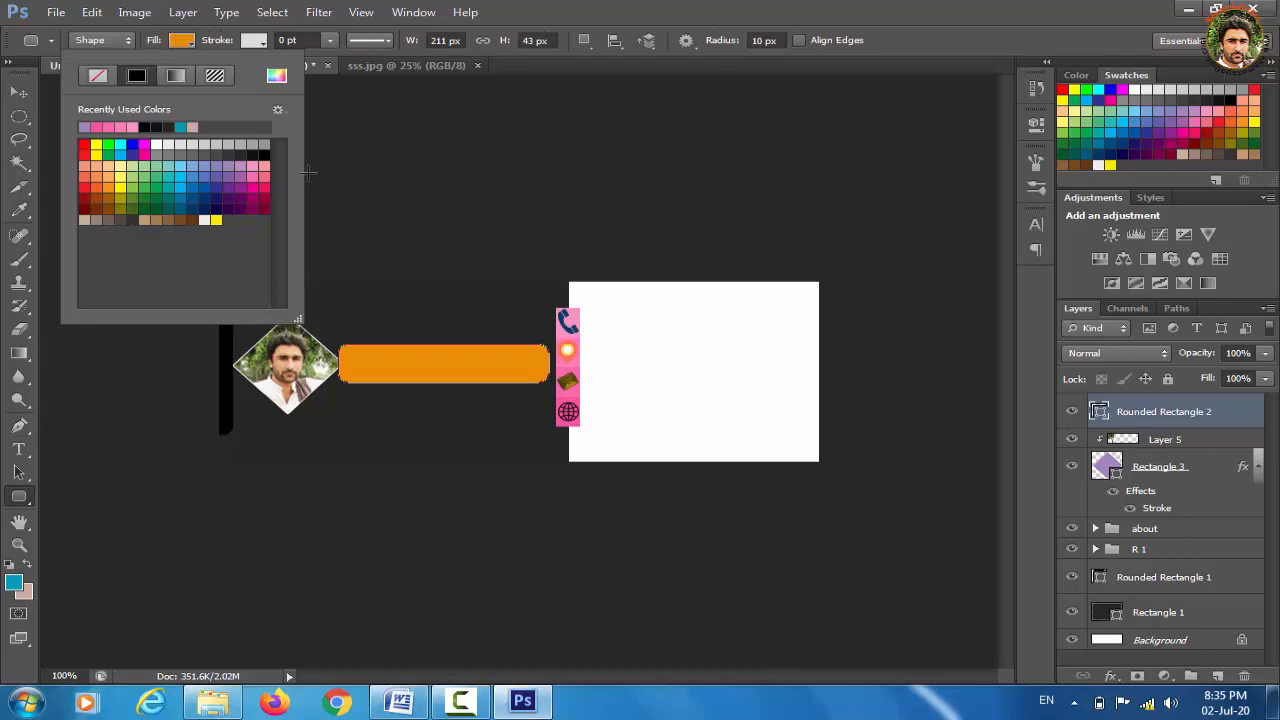
{"action": "left_click", "coordinate": [256, 152]}
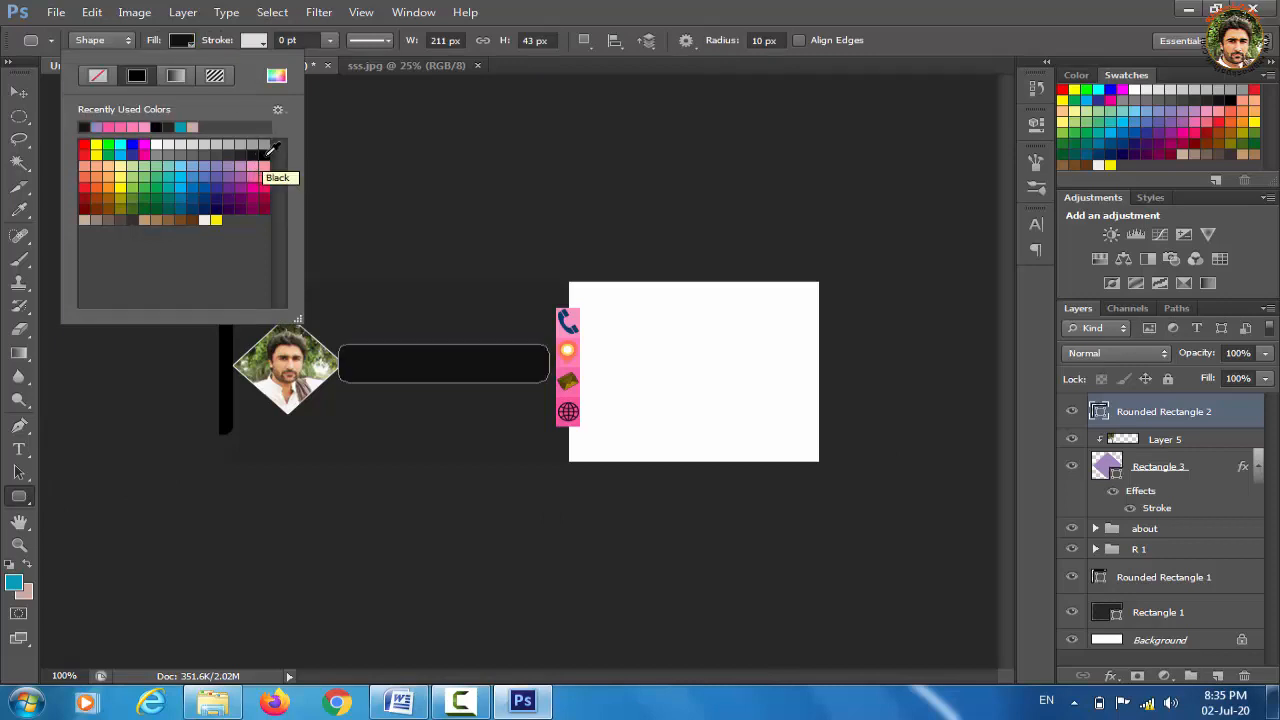
{"action": "left_click", "coordinate": [264, 153]}
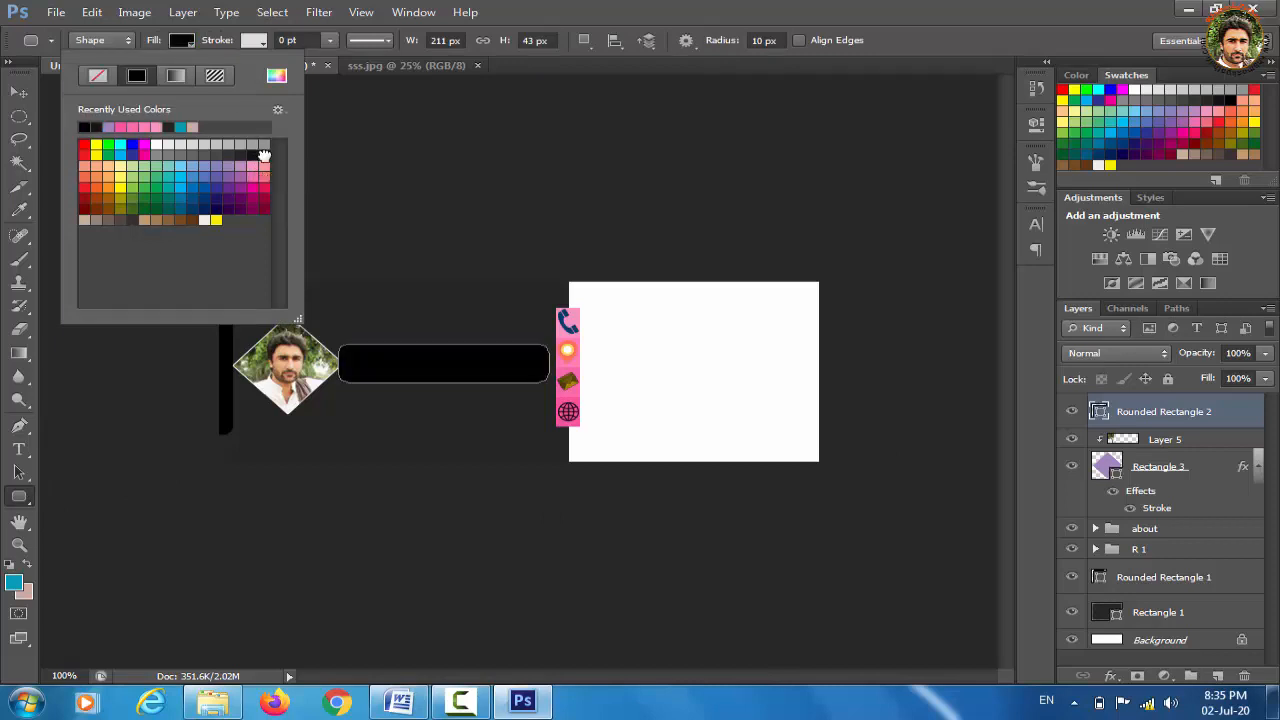
{"action": "left_click", "coordinate": [22, 94]}
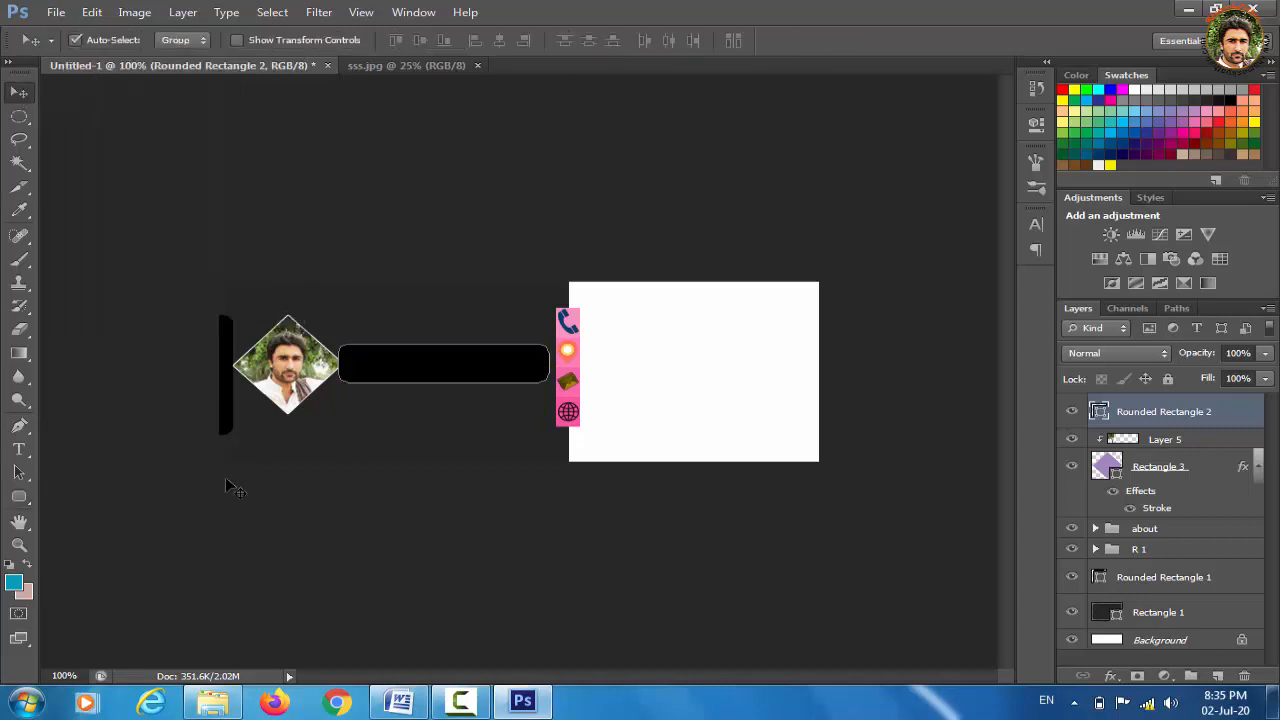
{"action": "left_click", "coordinate": [22, 452]}
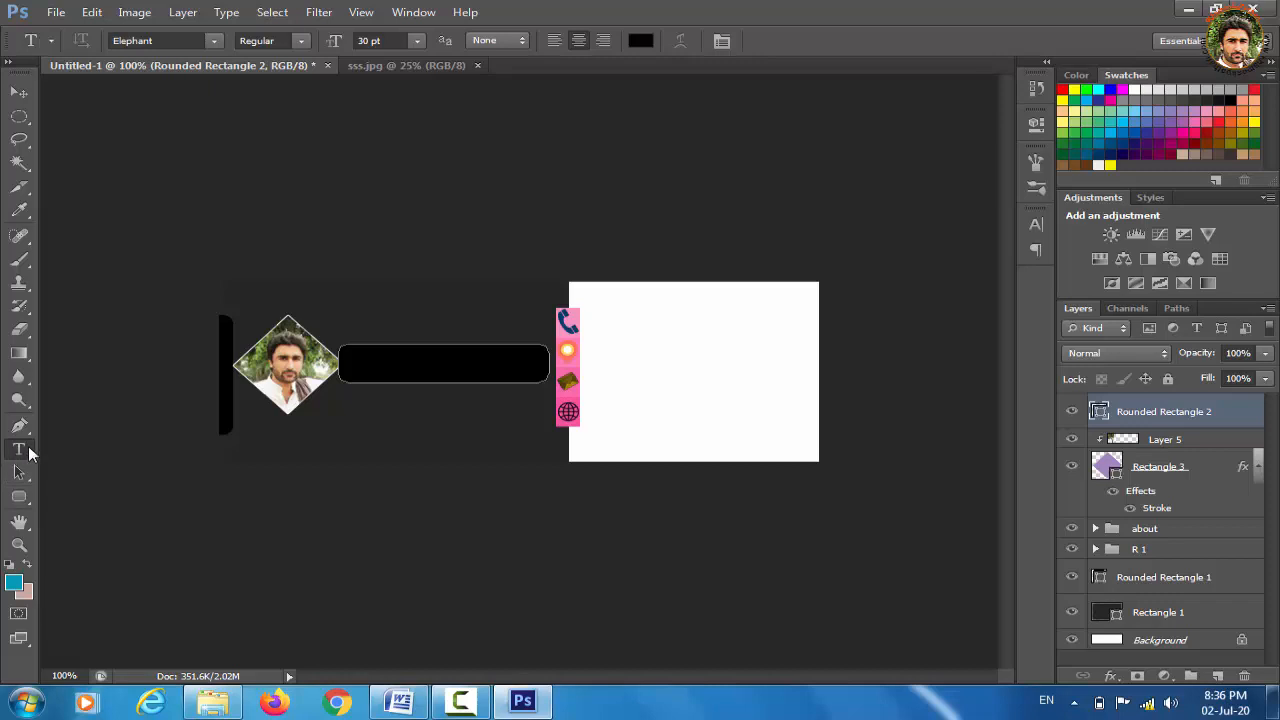
Type the person's full name in black Elephant text below the rounded bar and commit it
{"action": "left_click", "coordinate": [452, 428]}
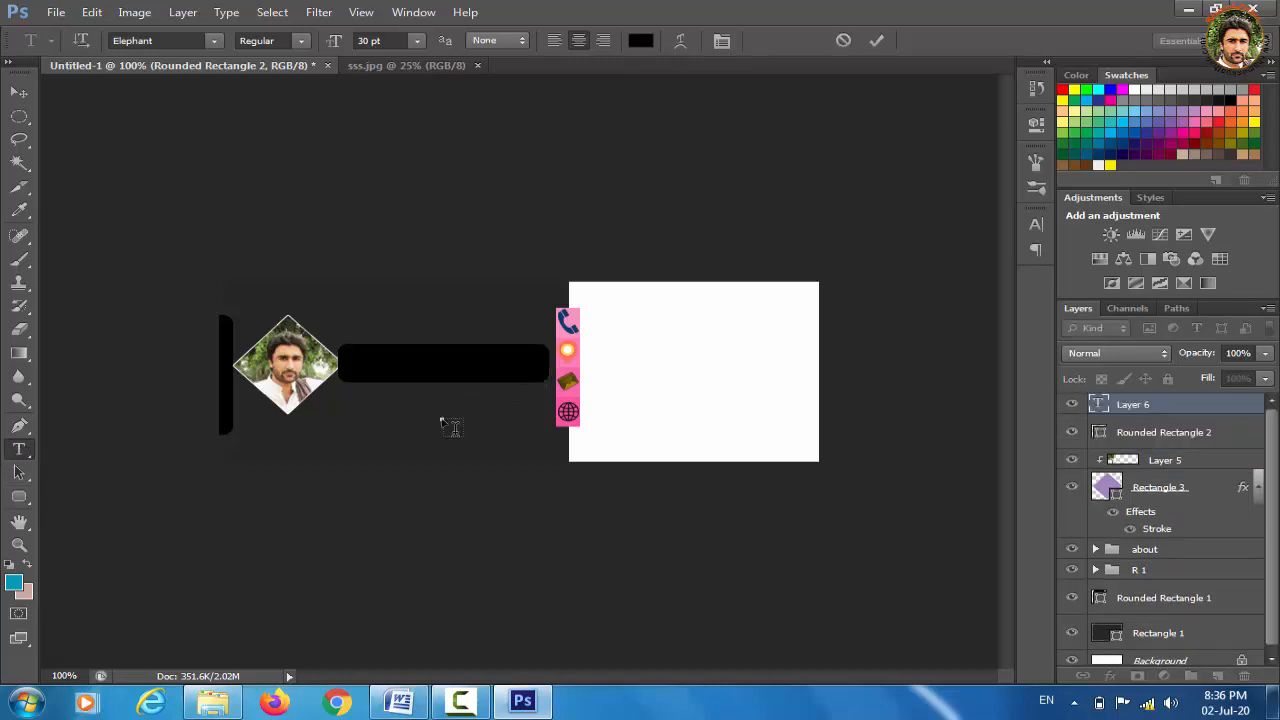
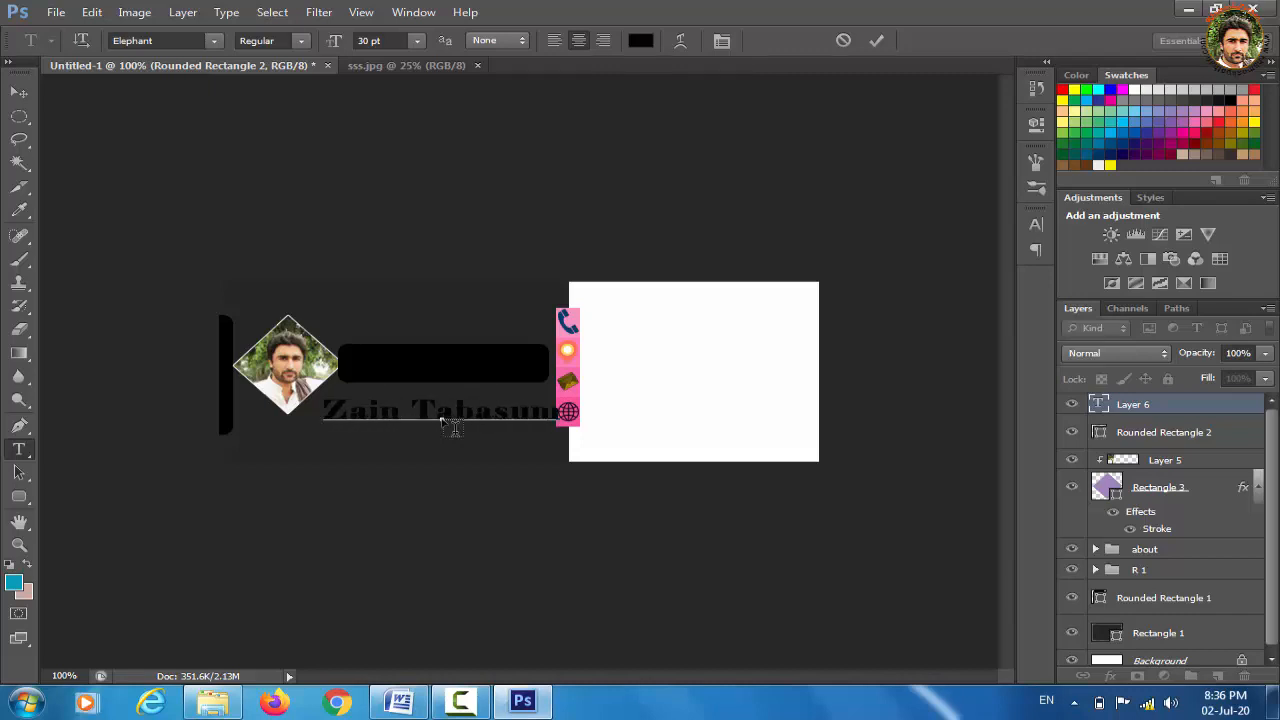
{"action": "left_click", "coordinate": [24, 98]}
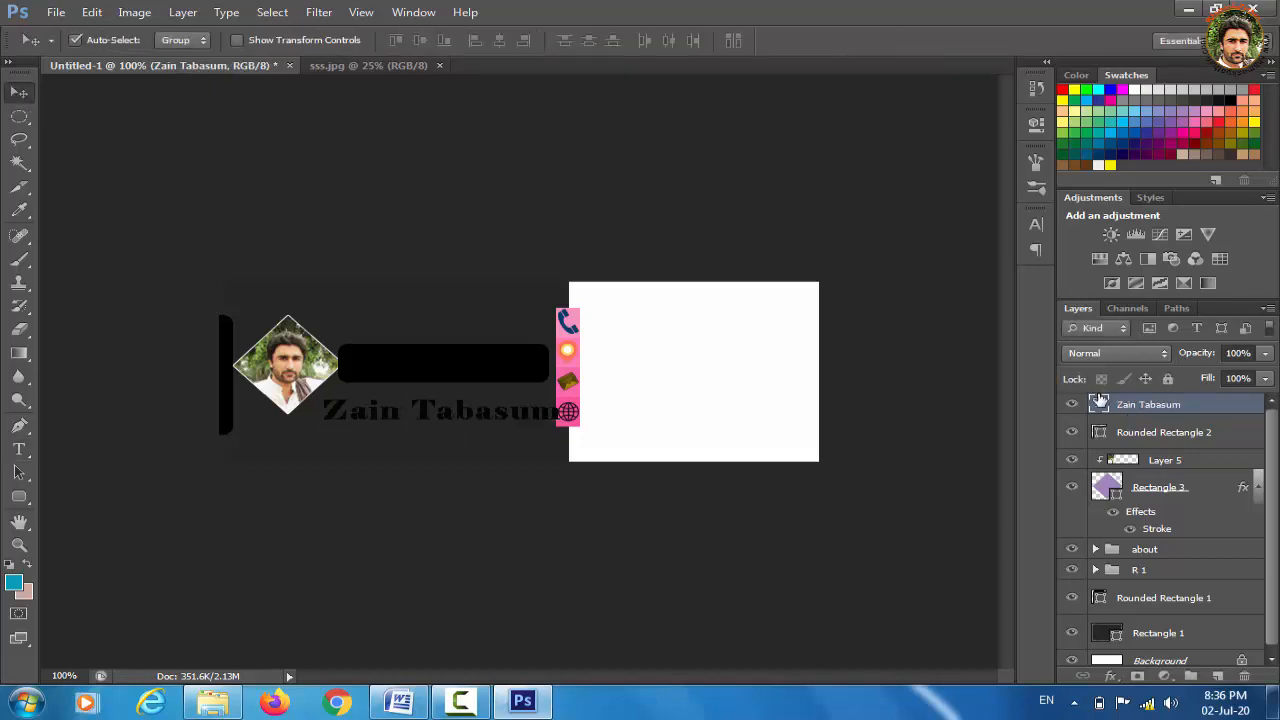
Change the name text colour to white (fbfdfd), keeping the Elephant font
{"action": "double_click", "coordinate": [1099, 408]}
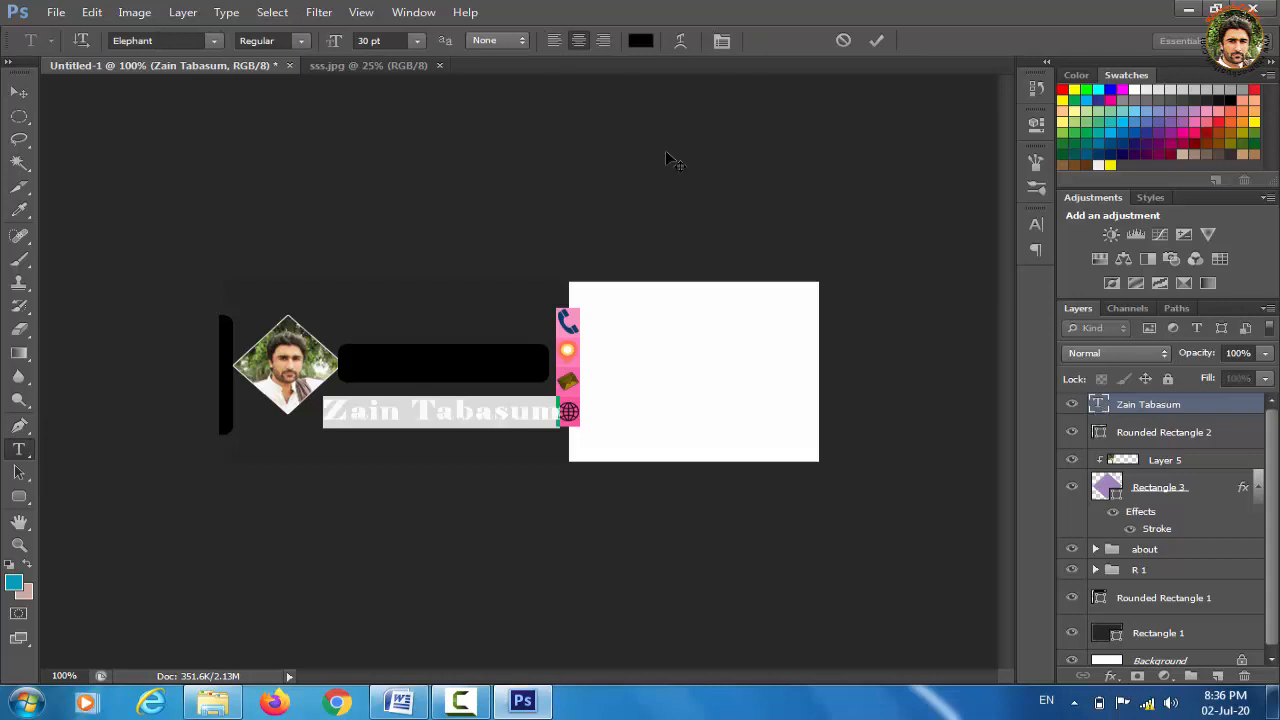
{"action": "left_click", "coordinate": [215, 41]}
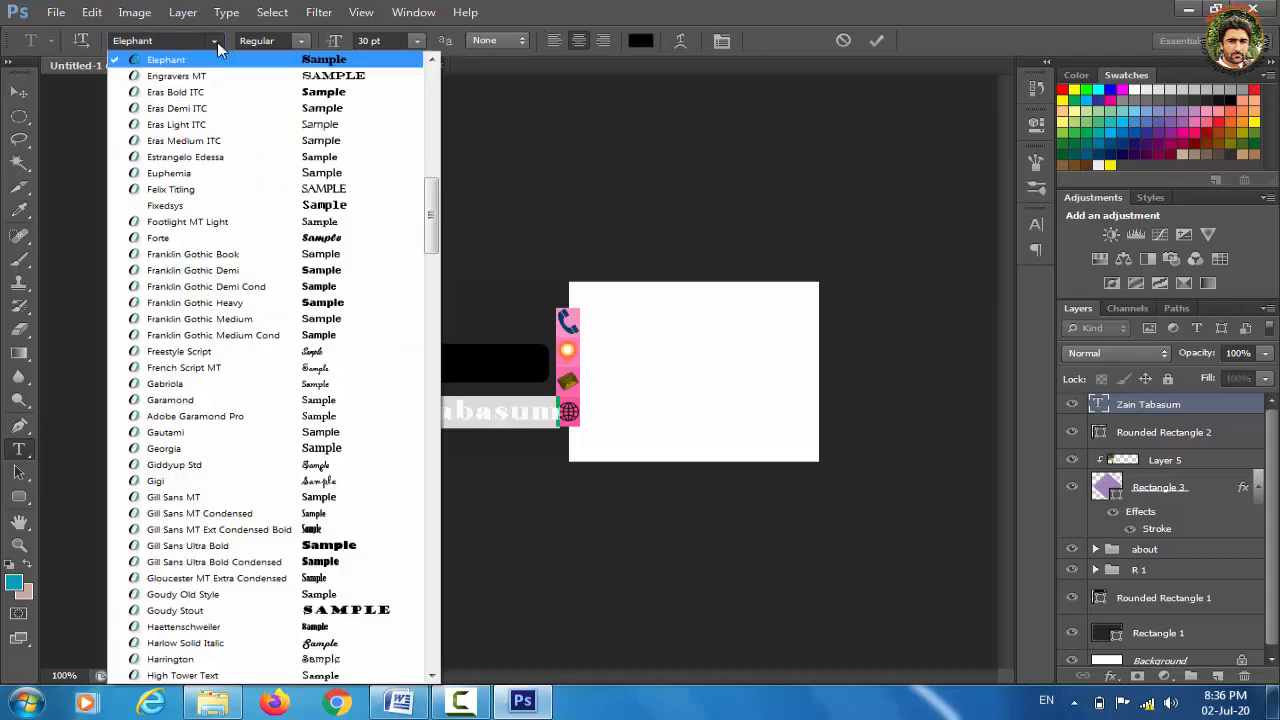
{"action": "left_click", "coordinate": [643, 43]}
{"action": "left_click", "coordinate": [643, 45]}
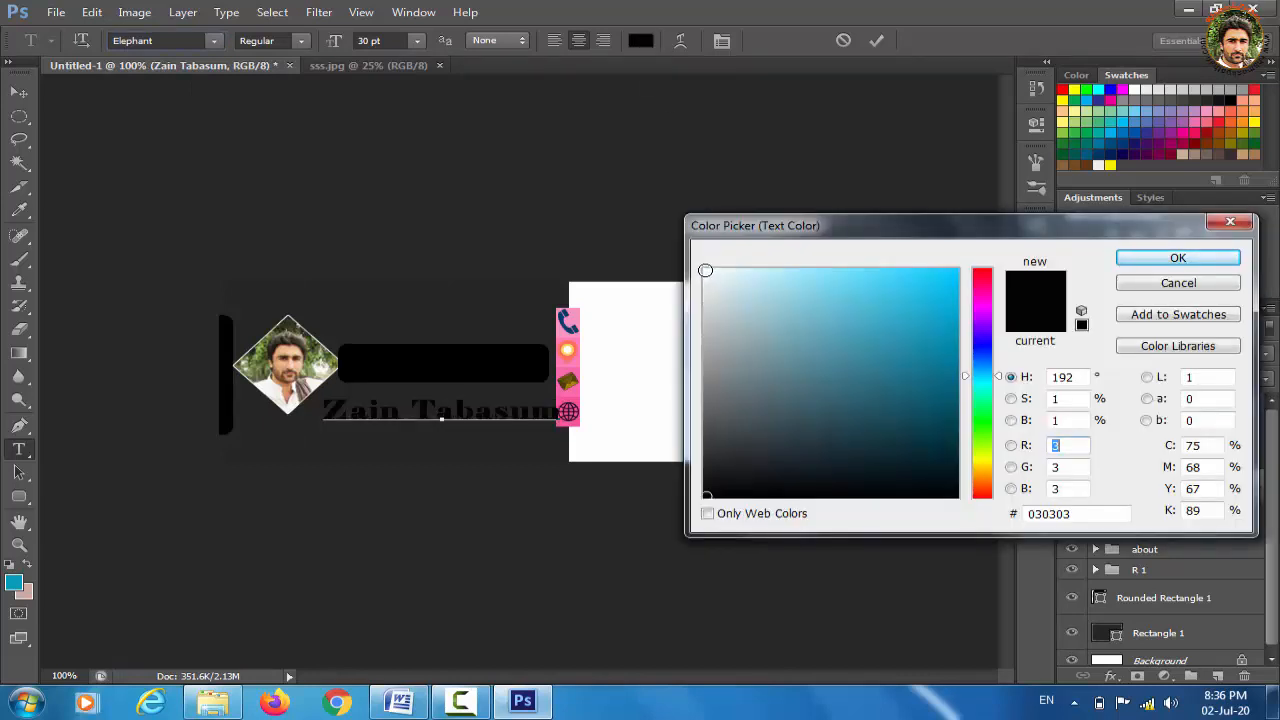
{"action": "left_click", "coordinate": [705, 270]}
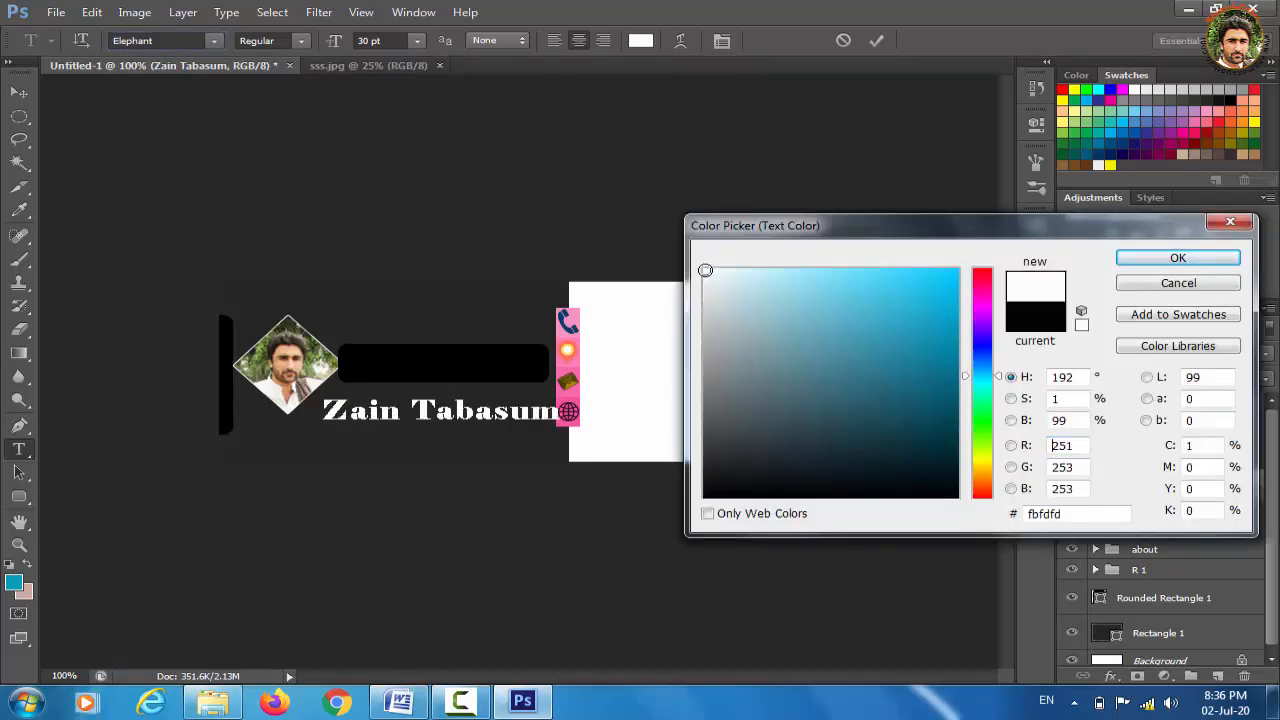
{"action": "left_click", "coordinate": [1201, 264]}
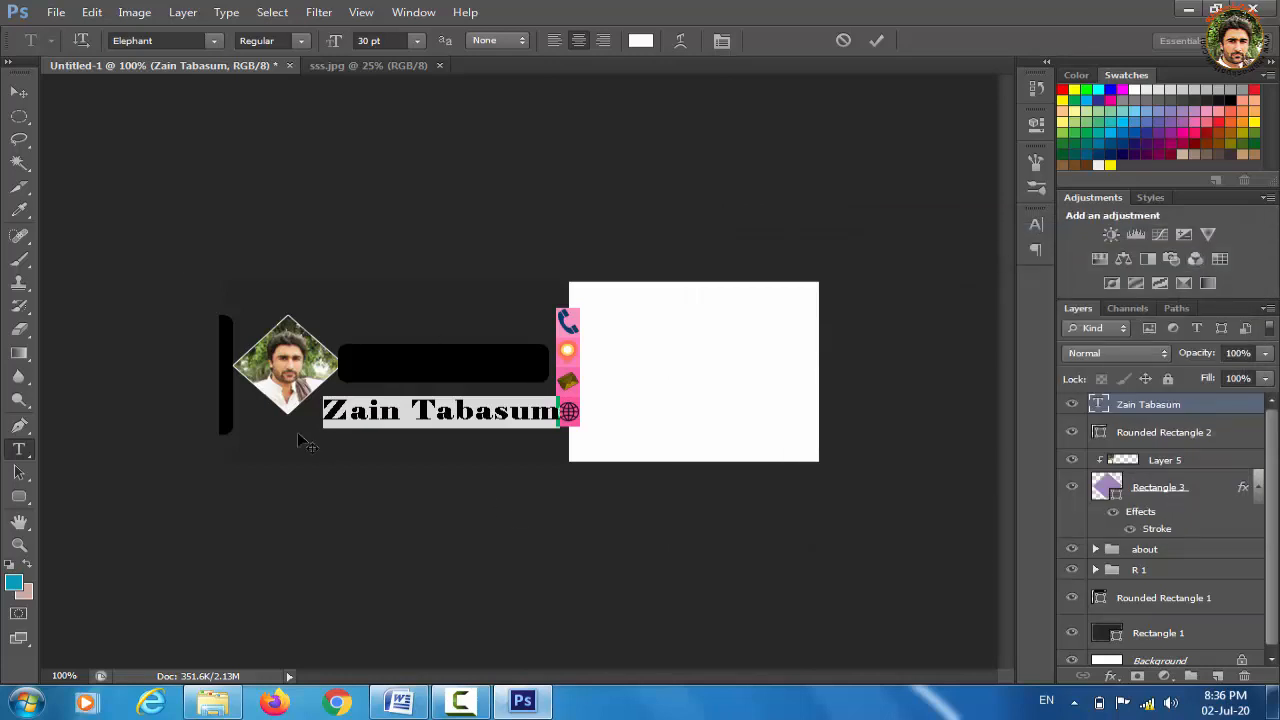
{"action": "left_click", "coordinate": [19, 91]}
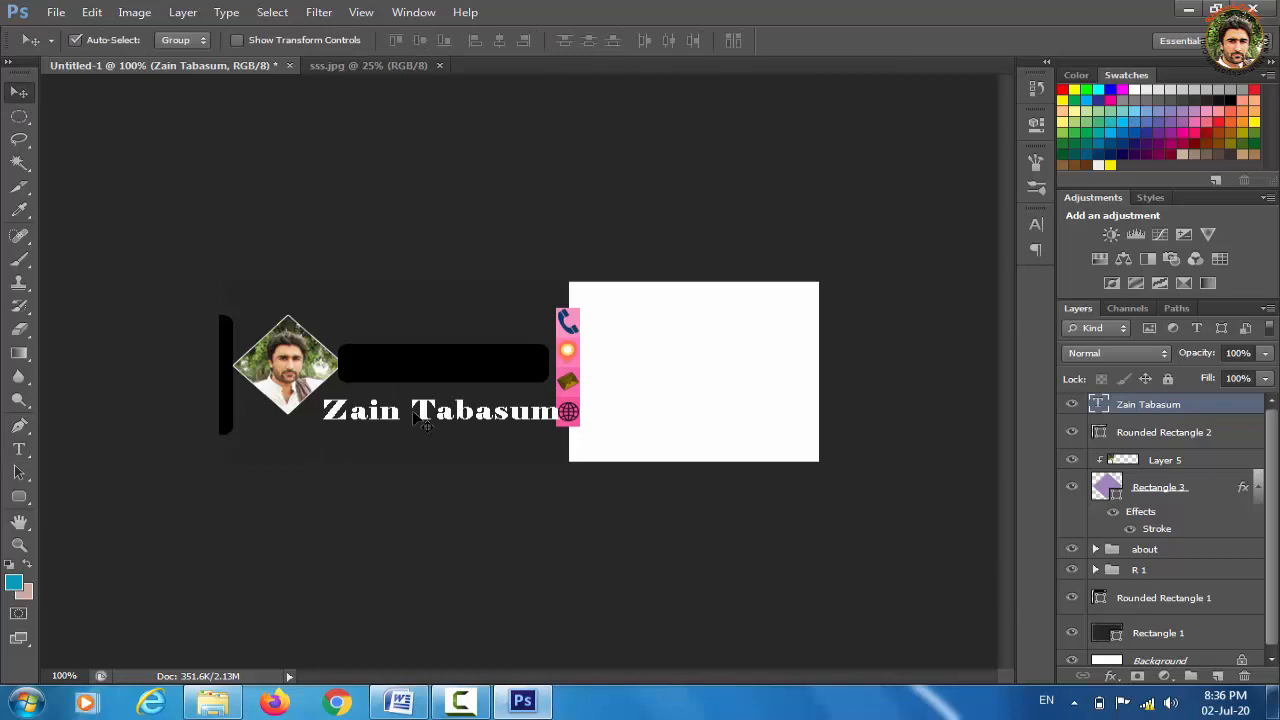
Scale the name text to about 84% and move it onto the black bar, applying the transform
{"action": "key", "text": "ctrl+t"}
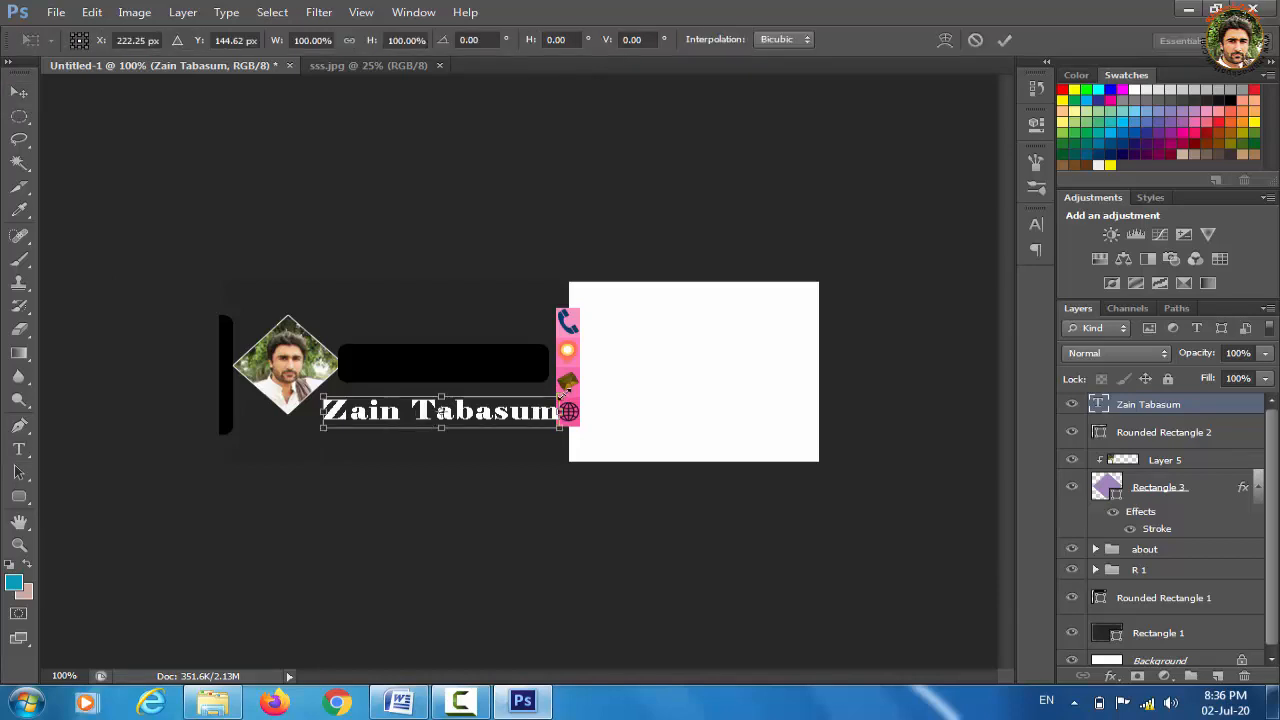
{"action": "left_click_drag", "start_coordinate": [561, 396], "coordinate": [517, 399]}
{"action": "left_click_drag", "start_coordinate": [487, 381], "coordinate": [546, 345]}
{"action": "left_click", "coordinate": [20, 91]}
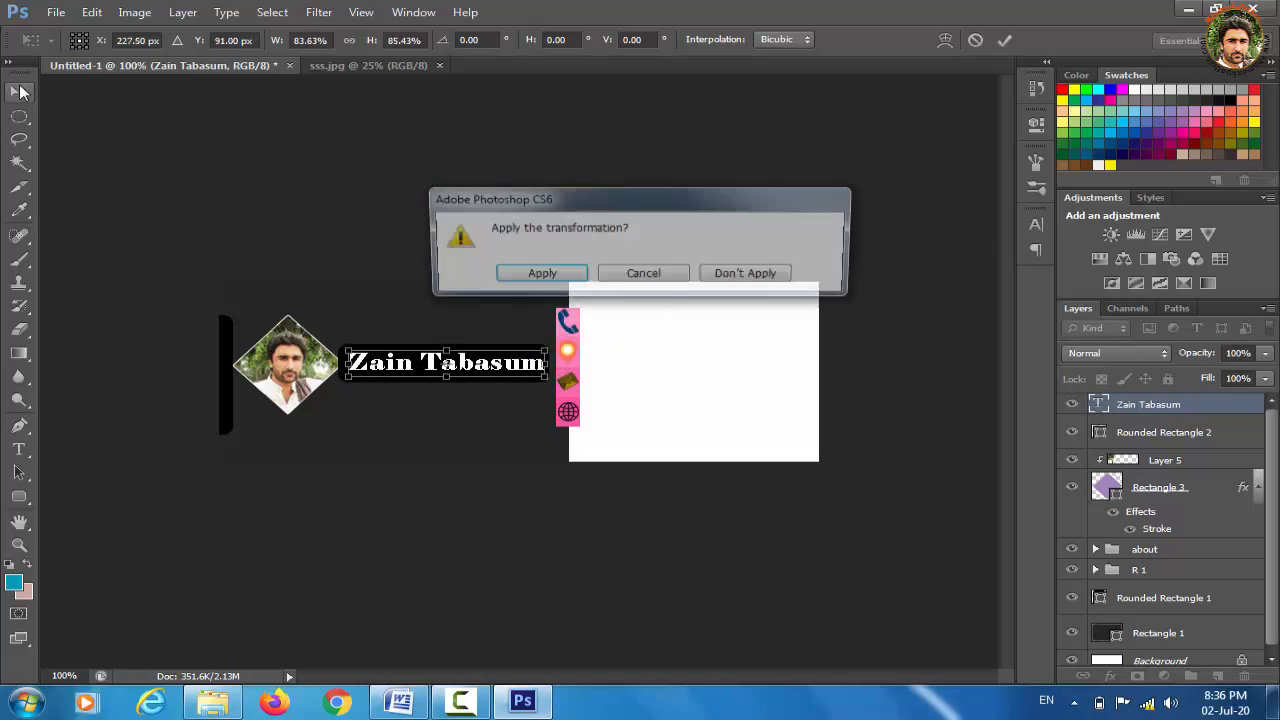
{"action": "left_click", "coordinate": [561, 271]}
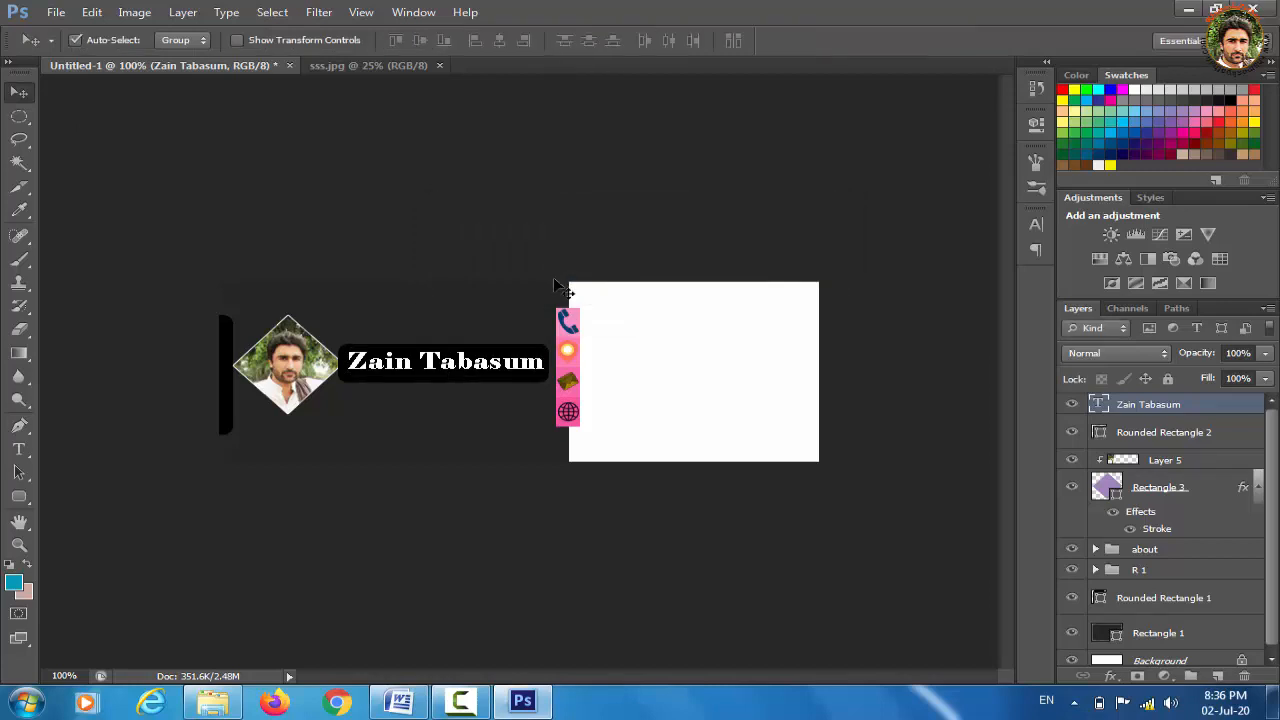
Give the Rounded Rectangle 2 bar a 1 px white stroke layer effect
{"action": "left_click", "coordinate": [512, 374]}
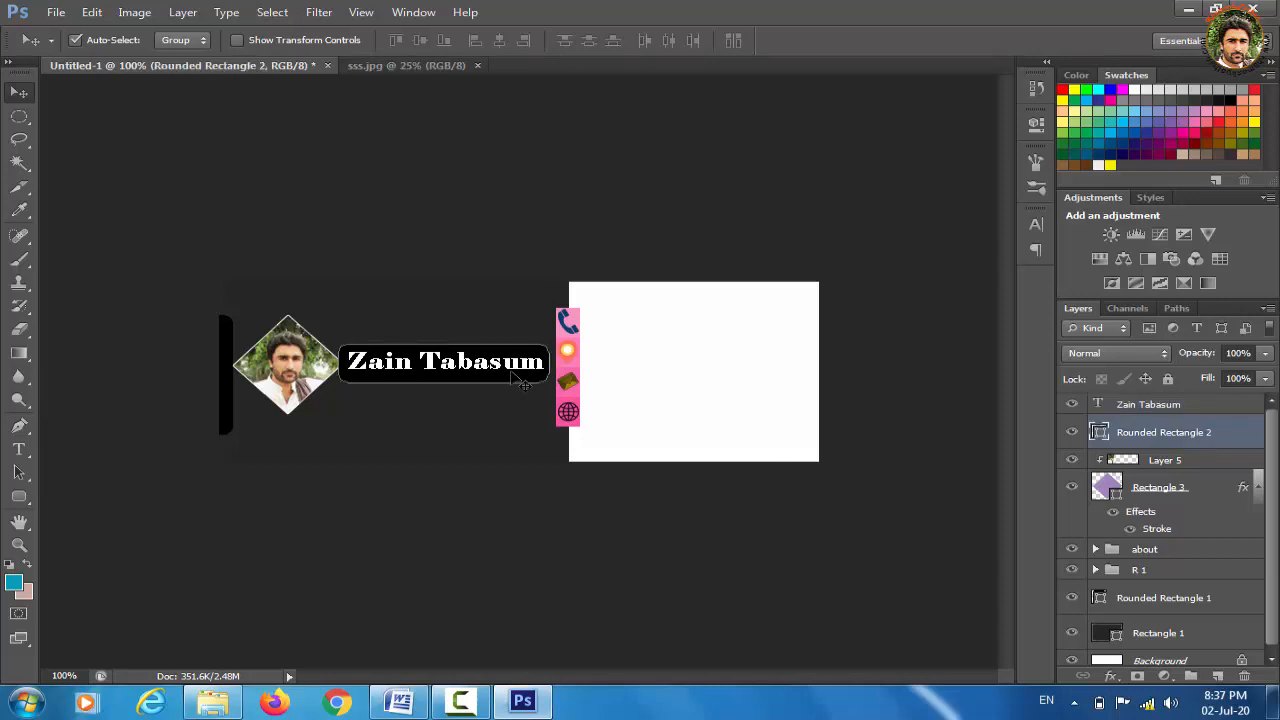
{"action": "left_click", "coordinate": [1110, 678]}
{"action": "left_click", "coordinate": [1142, 505]}
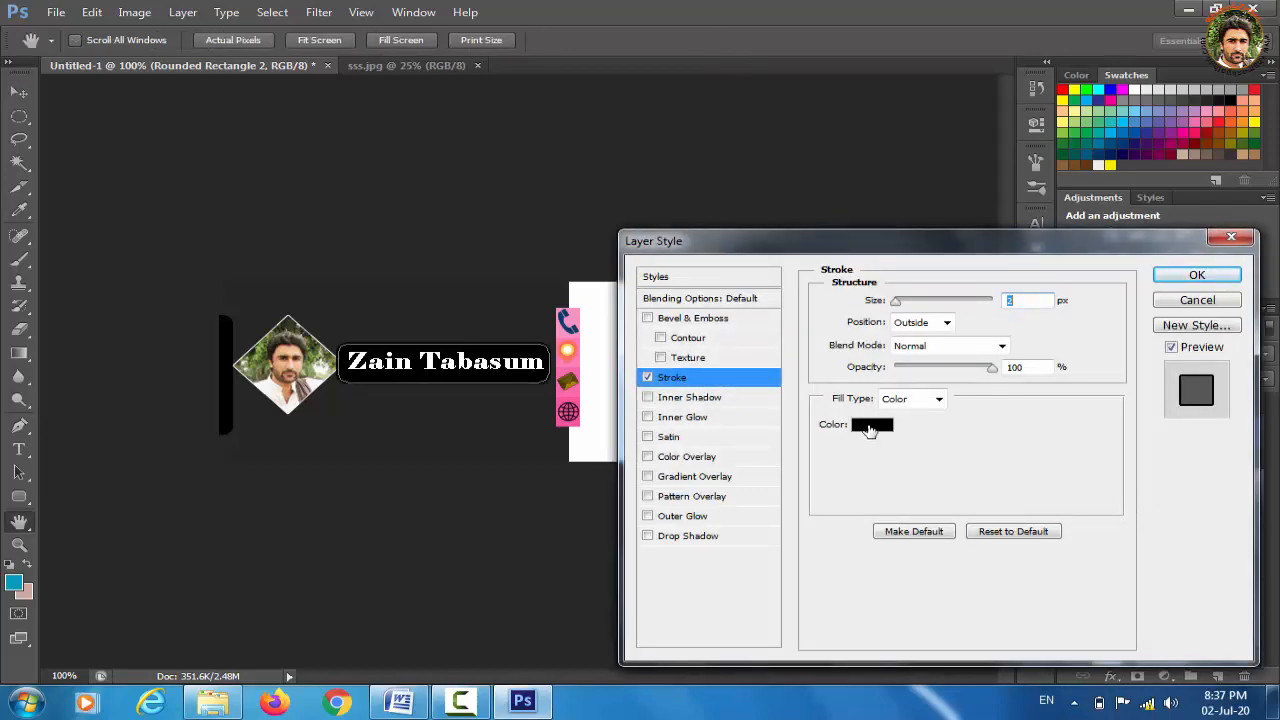
{"action": "left_click", "coordinate": [870, 427]}
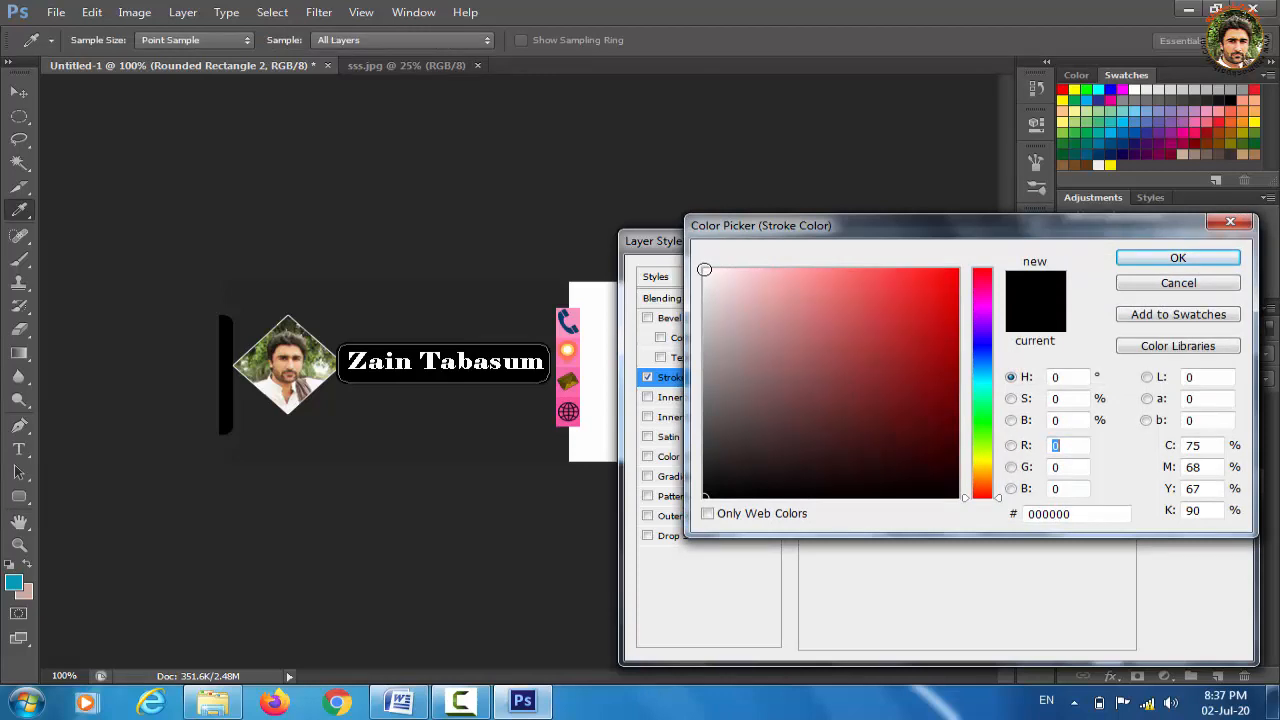
{"action": "left_click", "coordinate": [705, 271]}
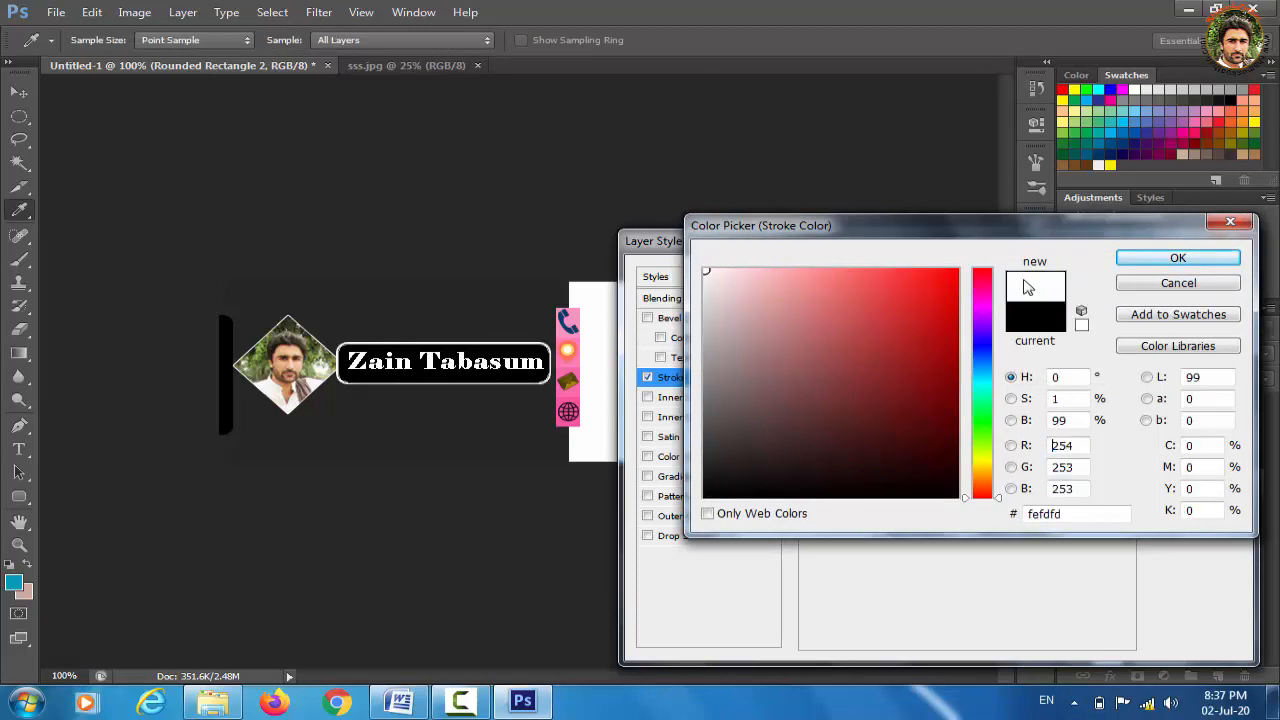
{"action": "left_click", "coordinate": [1166, 262]}
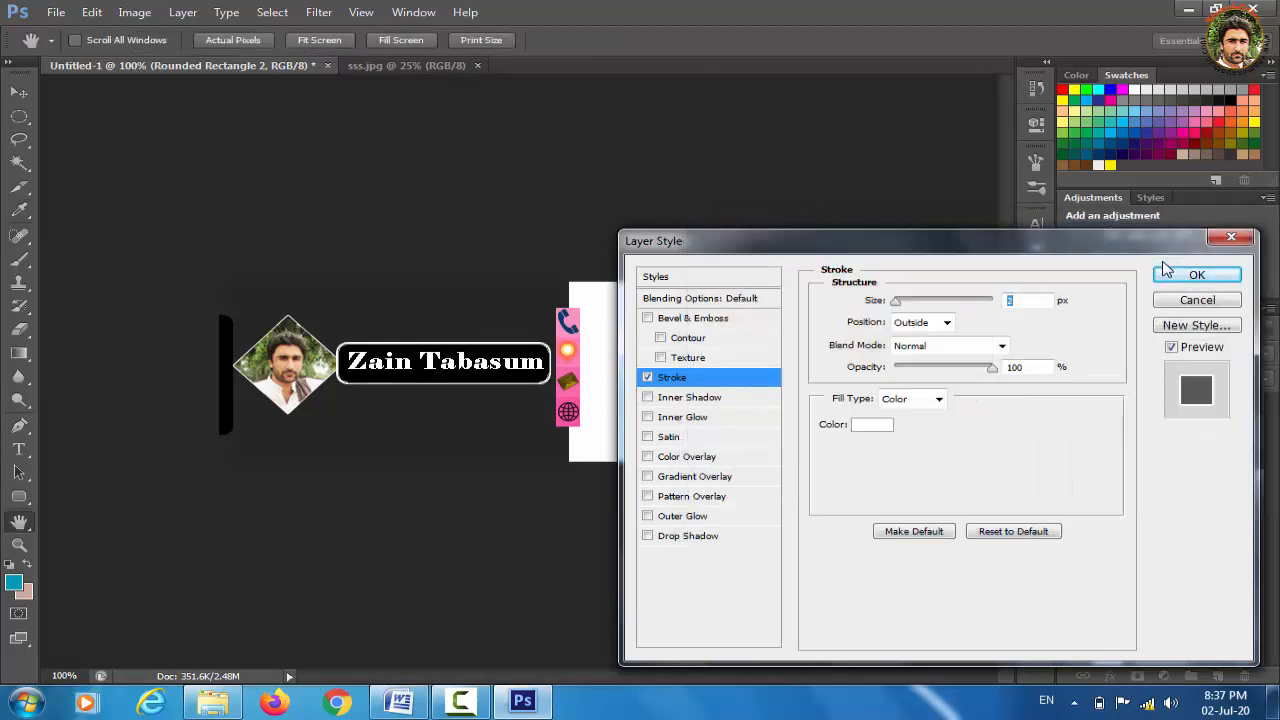
{"action": "type", "text": "1"}
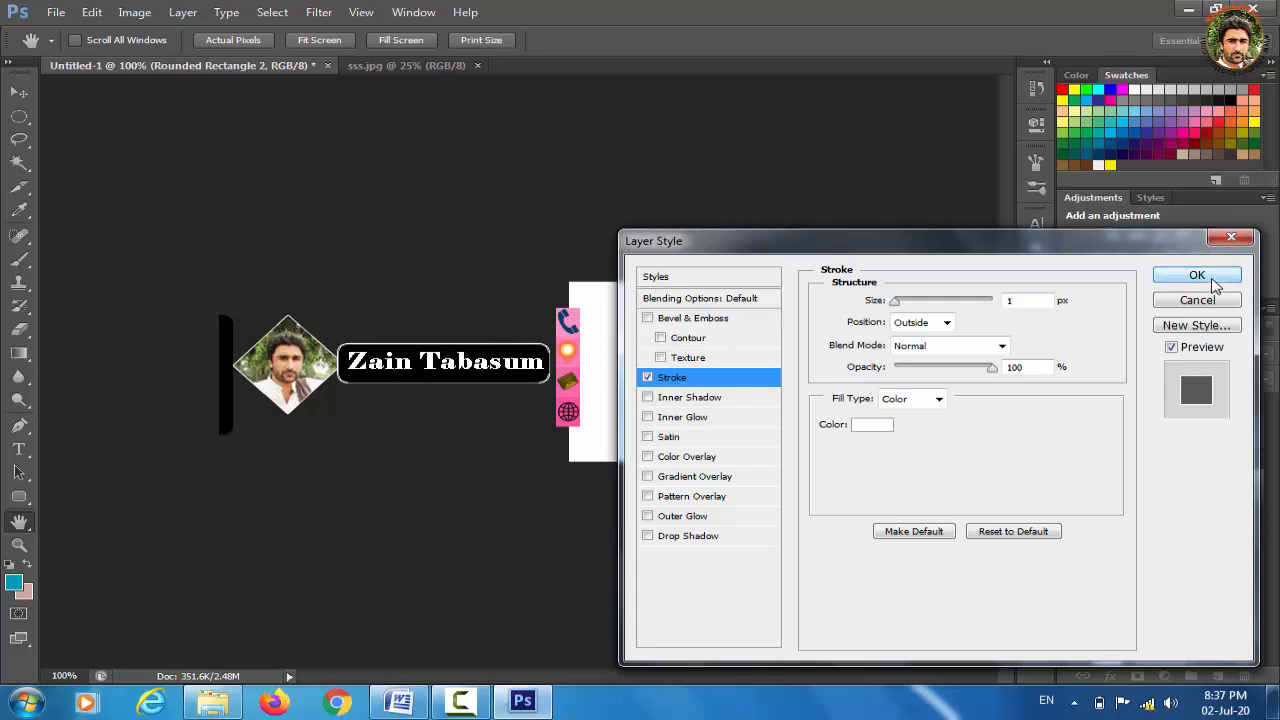
{"action": "left_click", "coordinate": [1212, 284]}
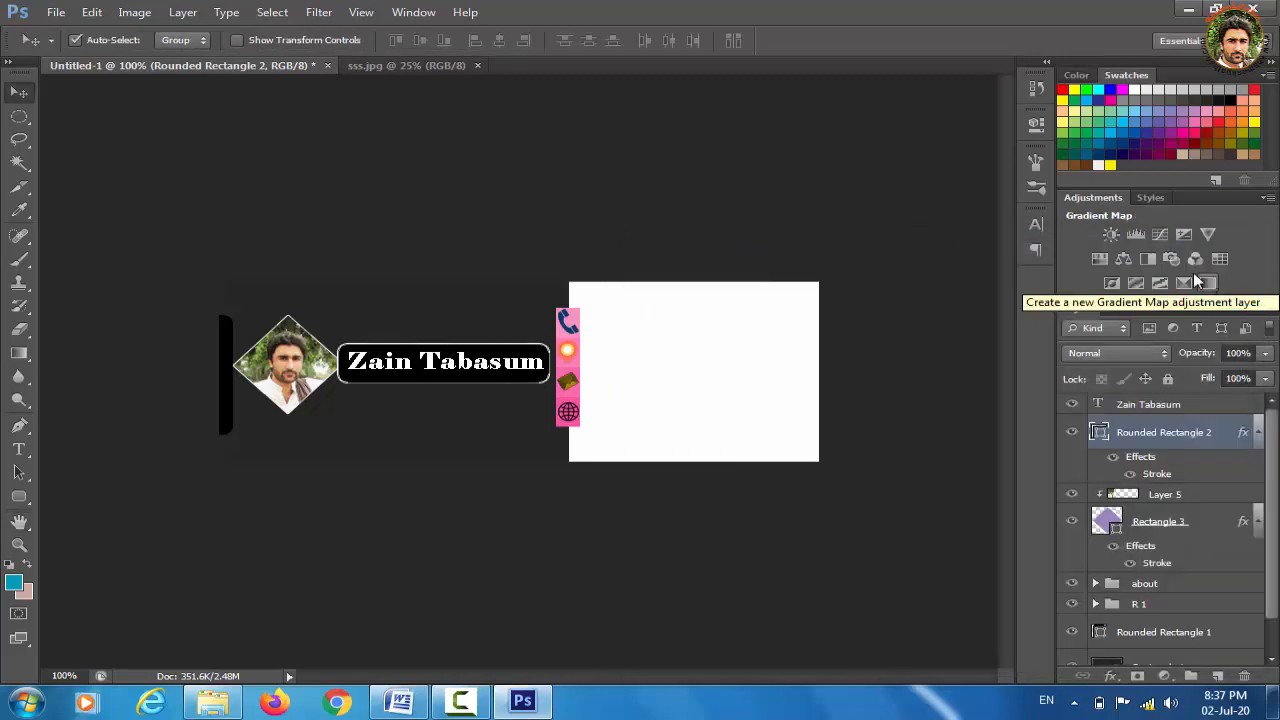
Add 'Graphic Designer' text below the name bar, commit it, and start a free transform
{"action": "left_click", "coordinate": [19, 450]}
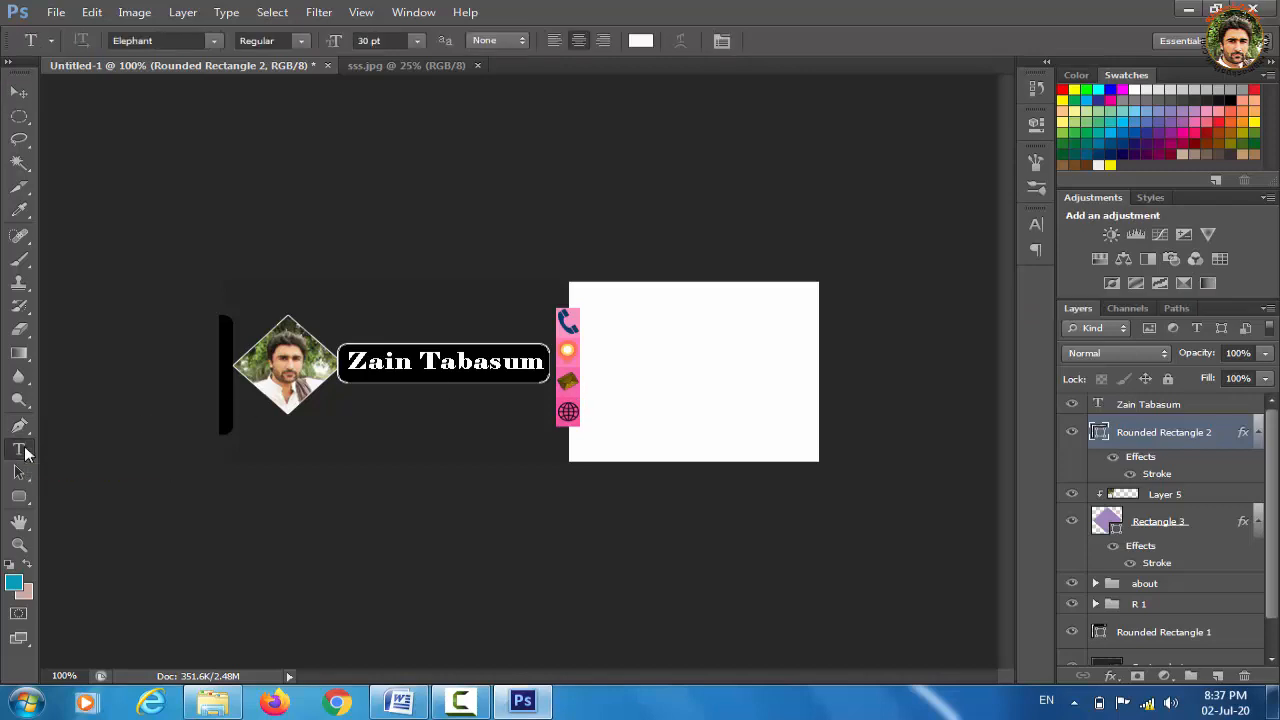
{"action": "left_click", "coordinate": [390, 410]}
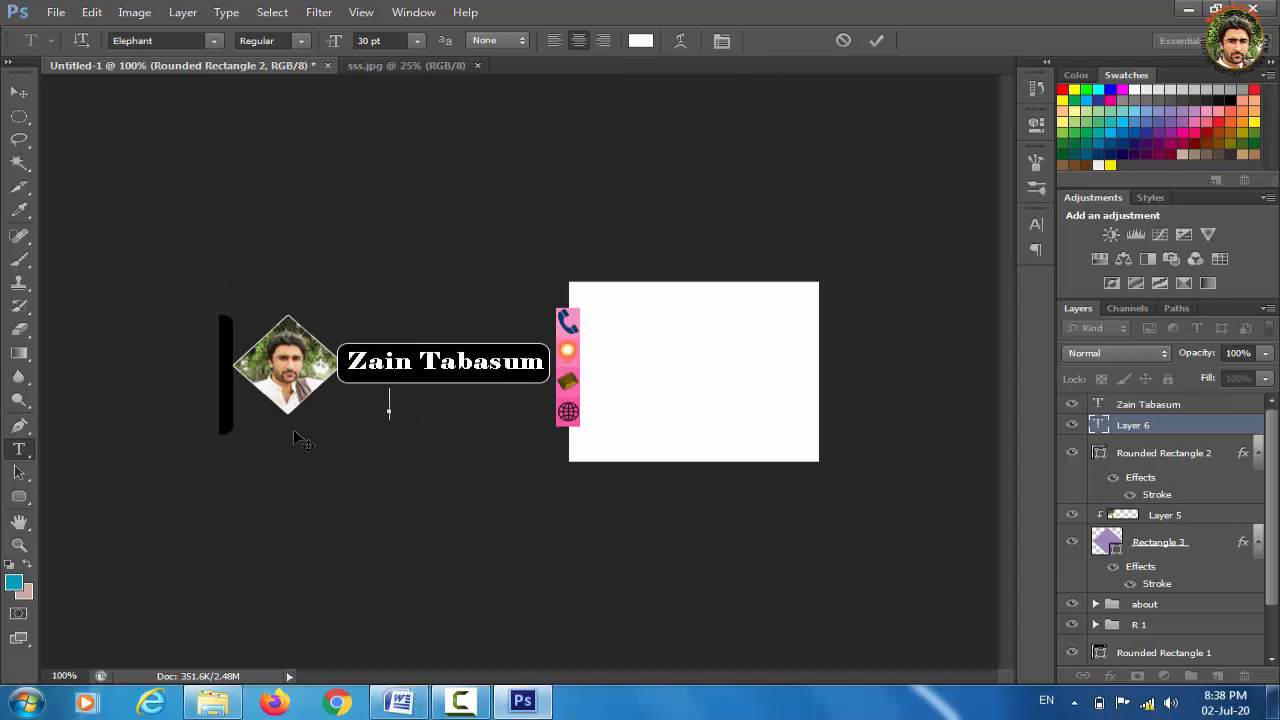
{"action": "type", "text": "g"}
{"action": "key", "text": "BackSpace"}
{"action": "type", "text": "Graphic"}
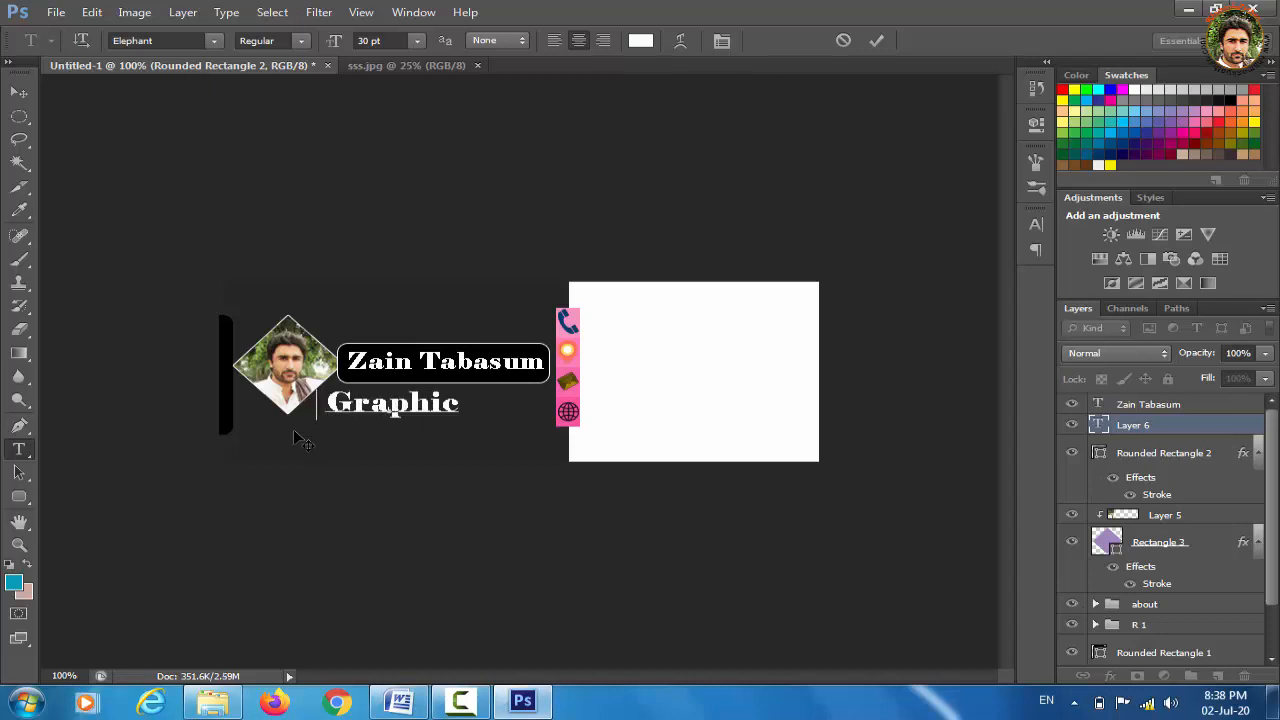
{"action": "type", "text": " Designer"}
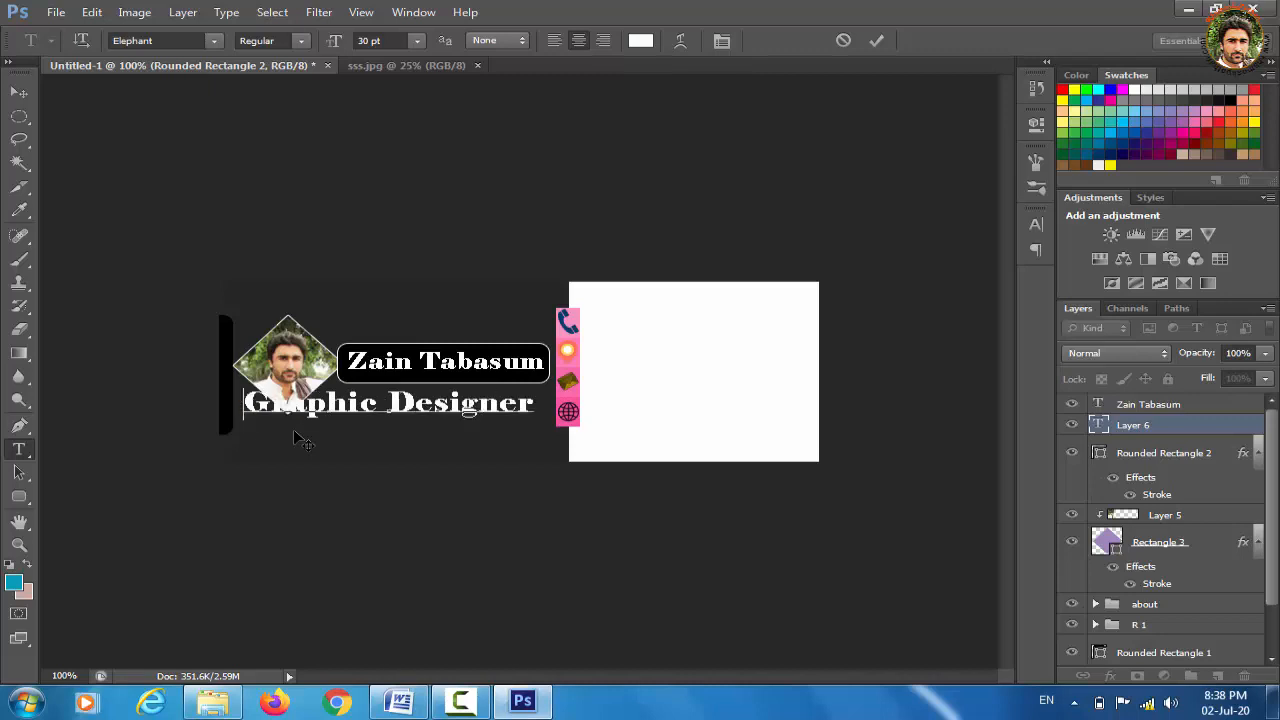
{"action": "left_click", "coordinate": [20, 93]}
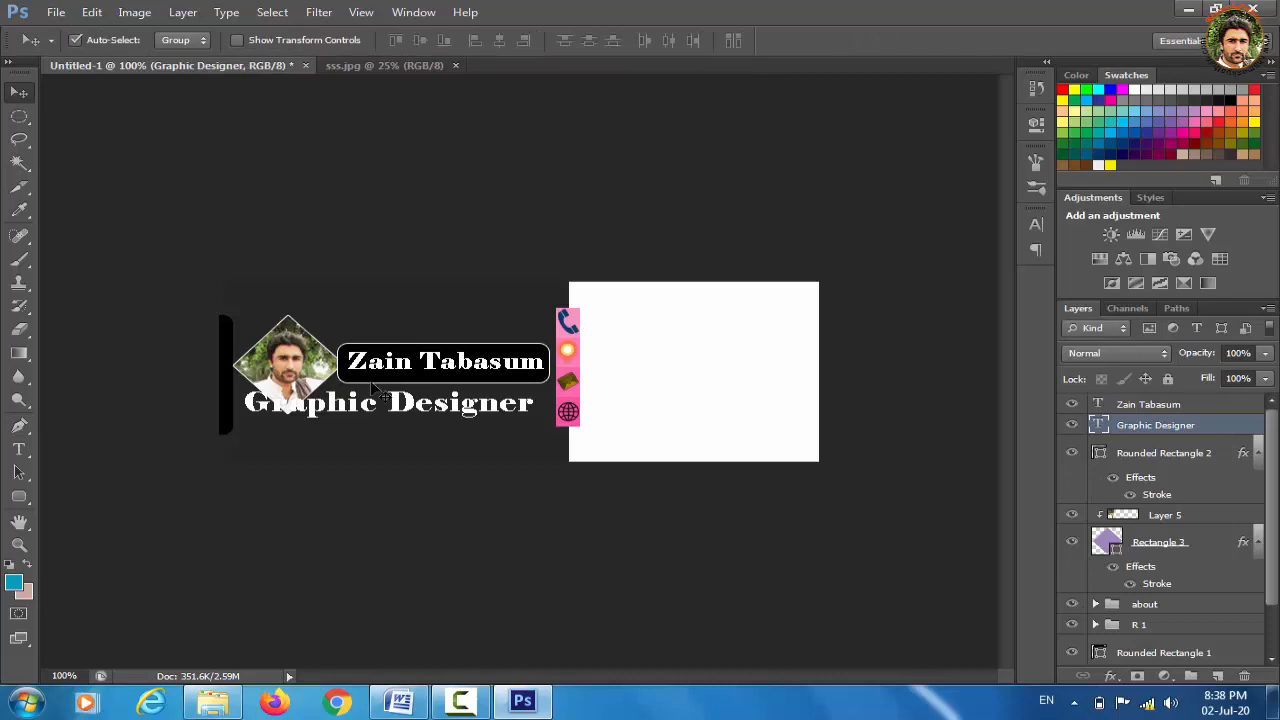
{"action": "key", "text": "ctrl+t"}
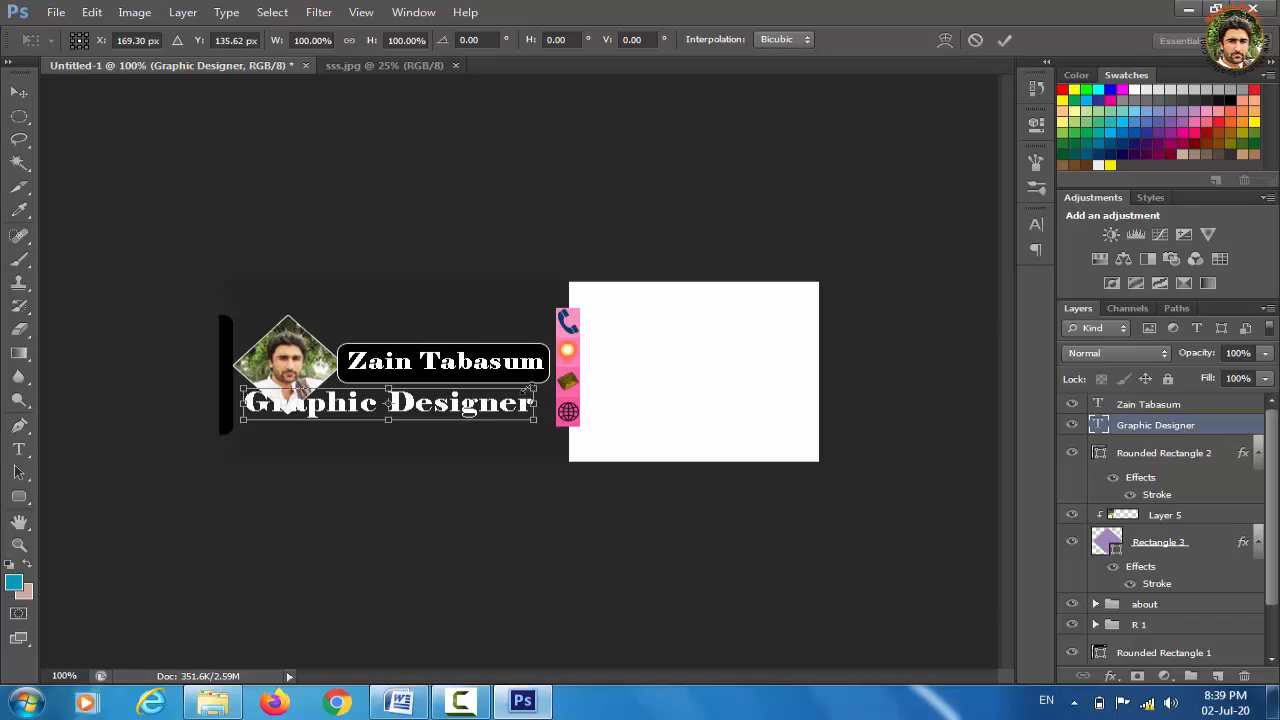
Scale the Graphic Designer text down and move it under the name, applying the transform
{"action": "left_click_drag", "start_coordinate": [534, 388], "coordinate": [408, 402]}
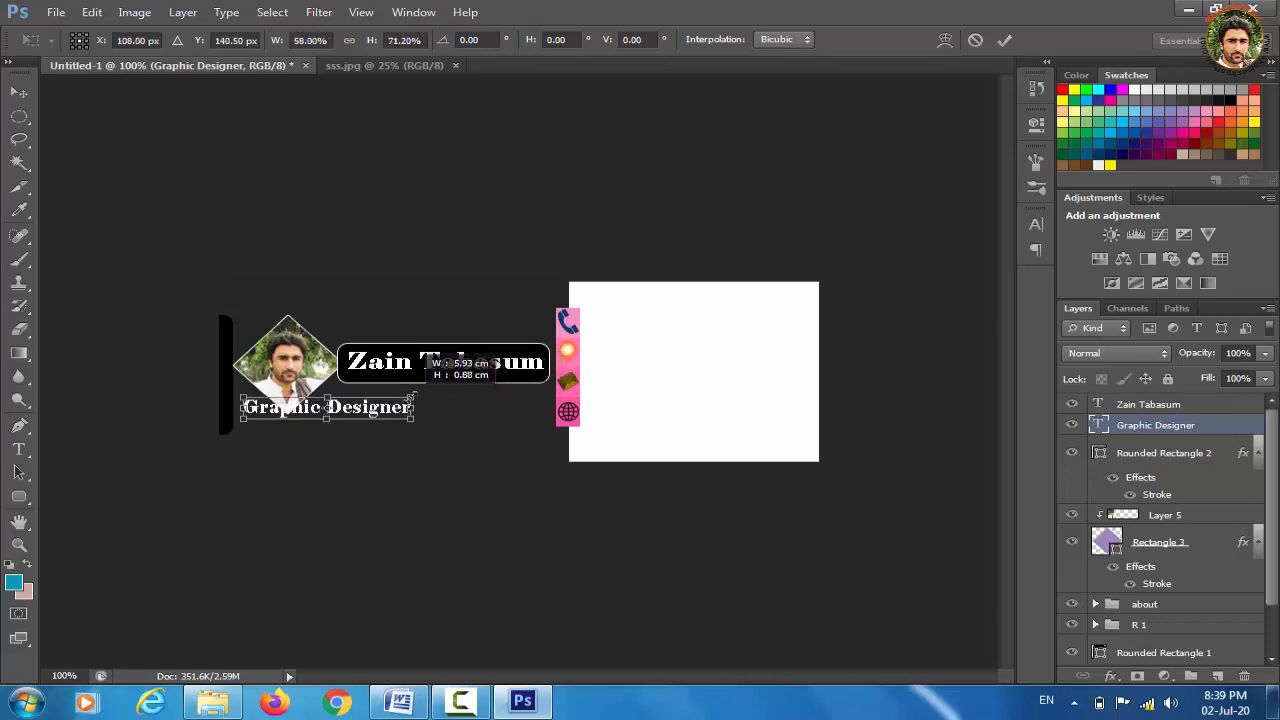
{"action": "left_click_drag", "start_coordinate": [330, 410], "coordinate": [445, 391]}
{"action": "left_click", "coordinate": [24, 91]}
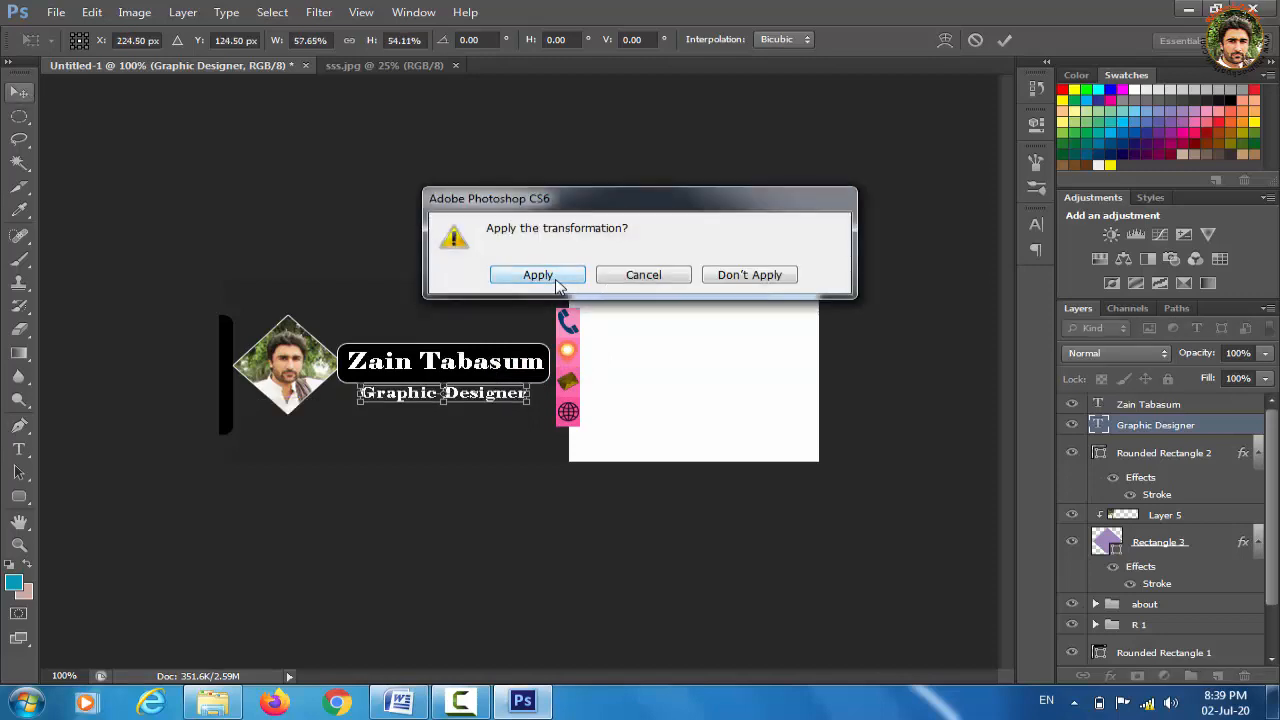
{"action": "left_click", "coordinate": [556, 273]}
Nudge the Graphic Designer line left and down into place, then bring up the Open dialog
{"action": "key", "text": "Left"}
{"action": "key", "text": "Left"}
{"action": "key", "text": "Left"}
{"action": "key", "text": "Down"}
{"action": "key", "text": "Down"}
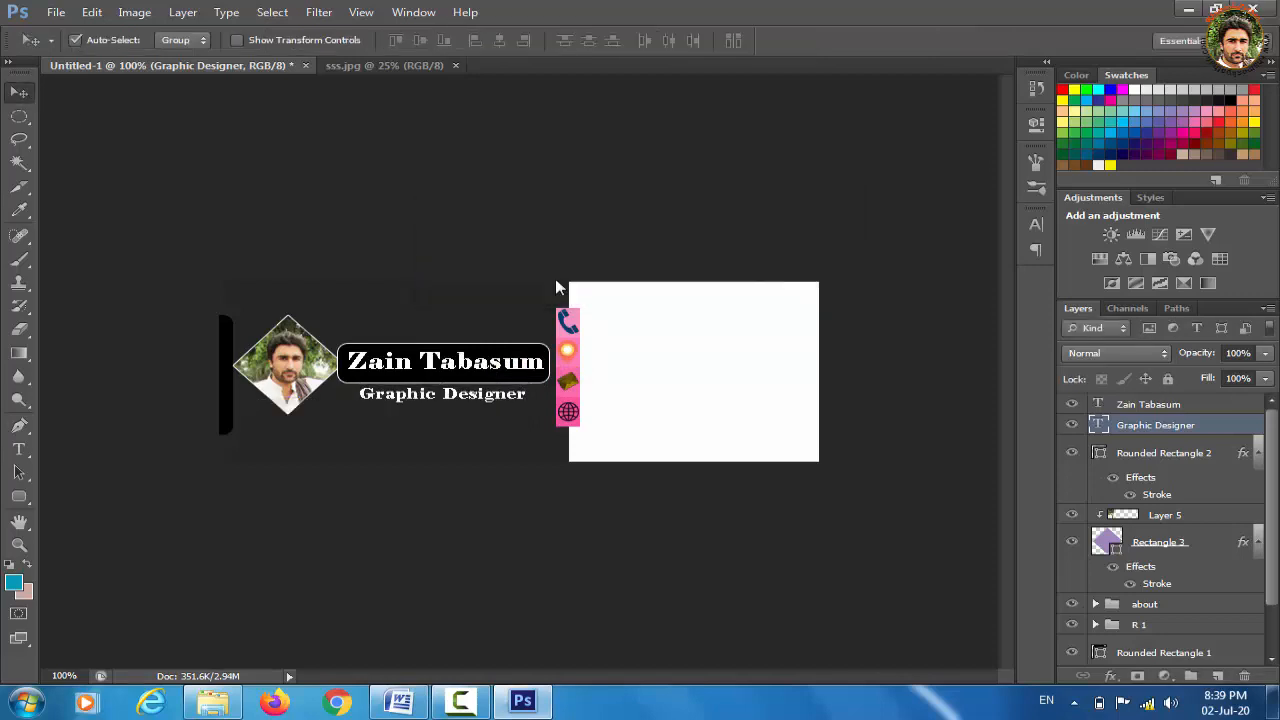
{"action": "key", "text": "Left"}
{"action": "key", "text": "Left"}
{"action": "key", "text": "Down"}
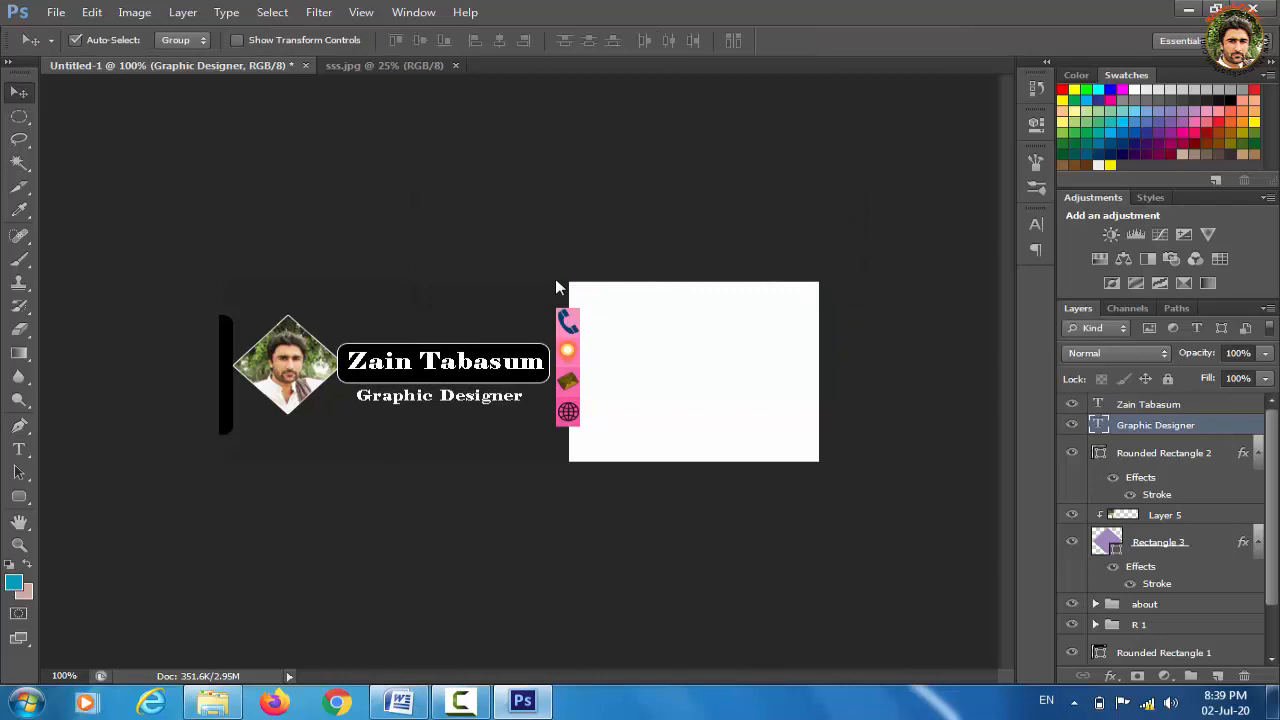
{"action": "key", "text": "Left"}
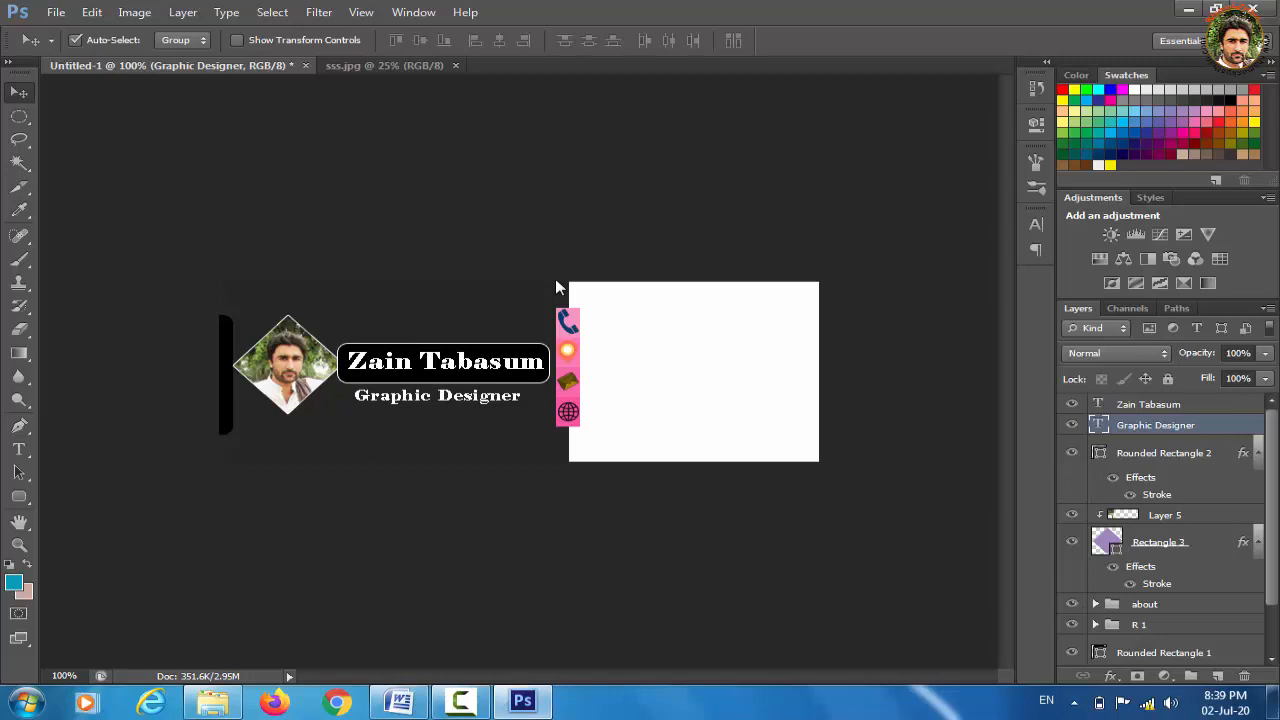
{"action": "key", "text": "ctrl+o"}
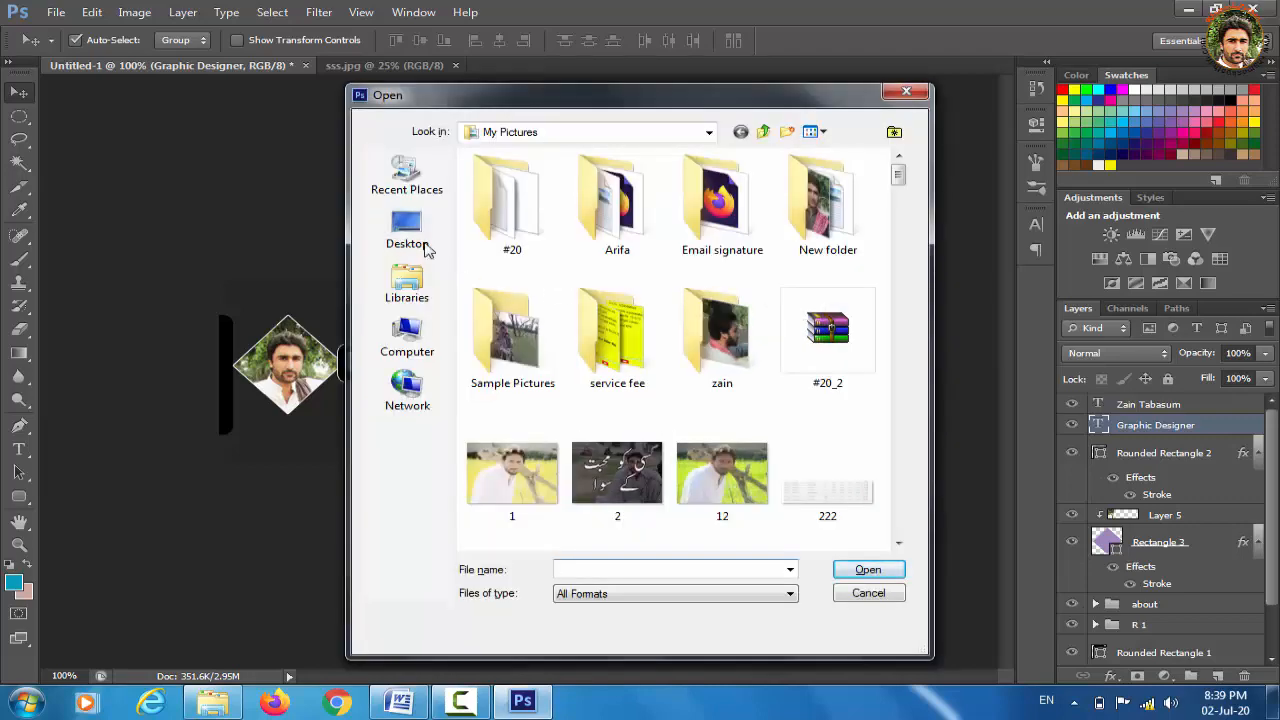
Open youtube-667451_1280.png from the Downloads folder on Local Disk (C:)
{"action": "left_click", "coordinate": [405, 340]}
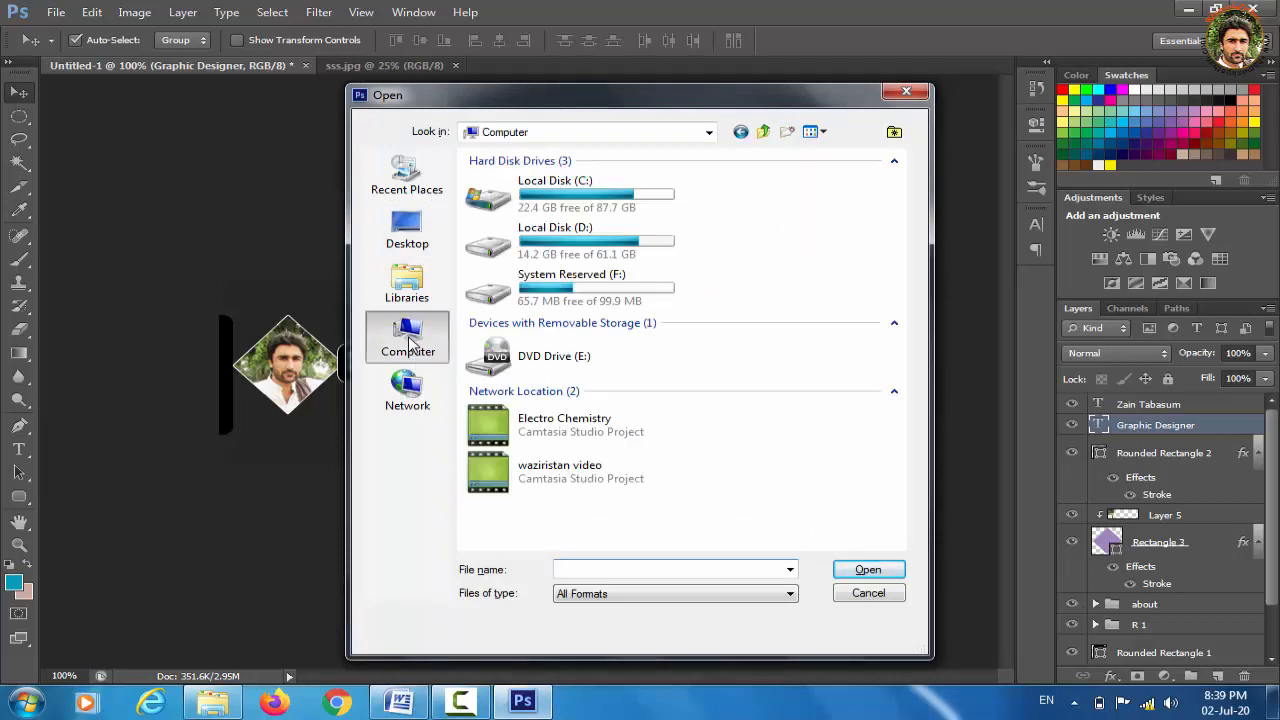
{"action": "double_click", "coordinate": [578, 184]}
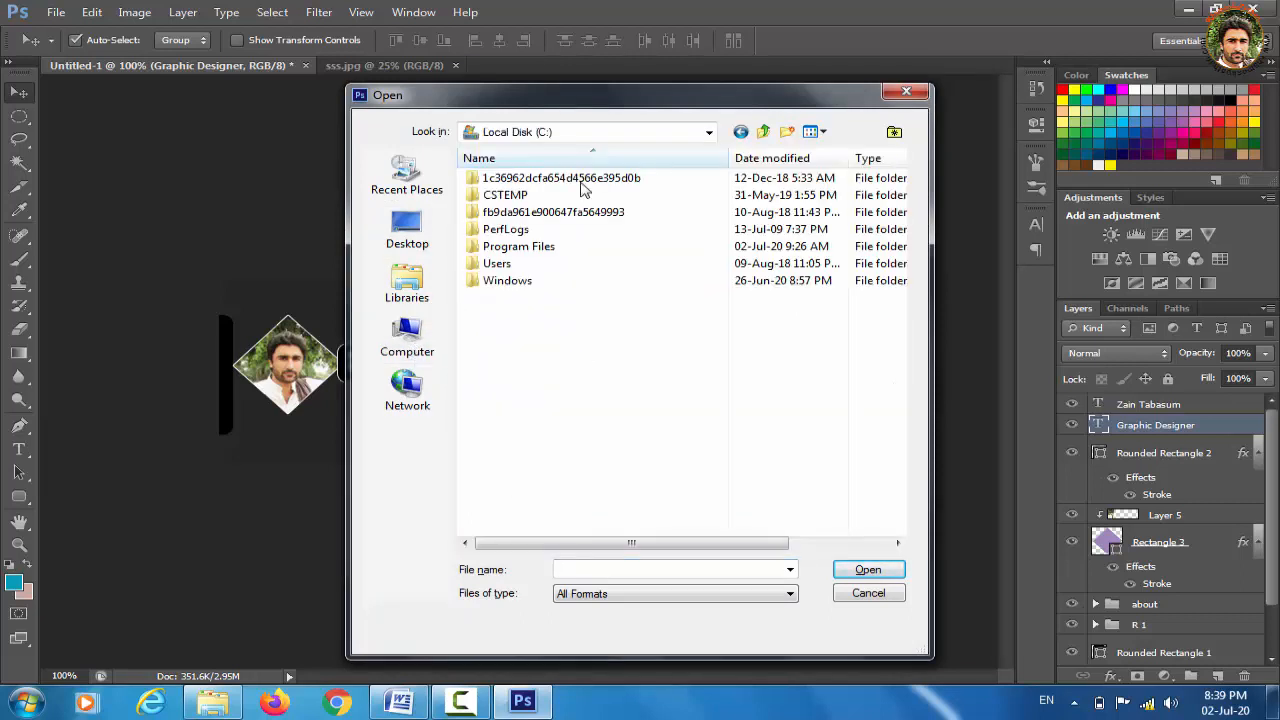
{"action": "double_click", "coordinate": [528, 264]}
{"action": "double_click", "coordinate": [523, 200]}
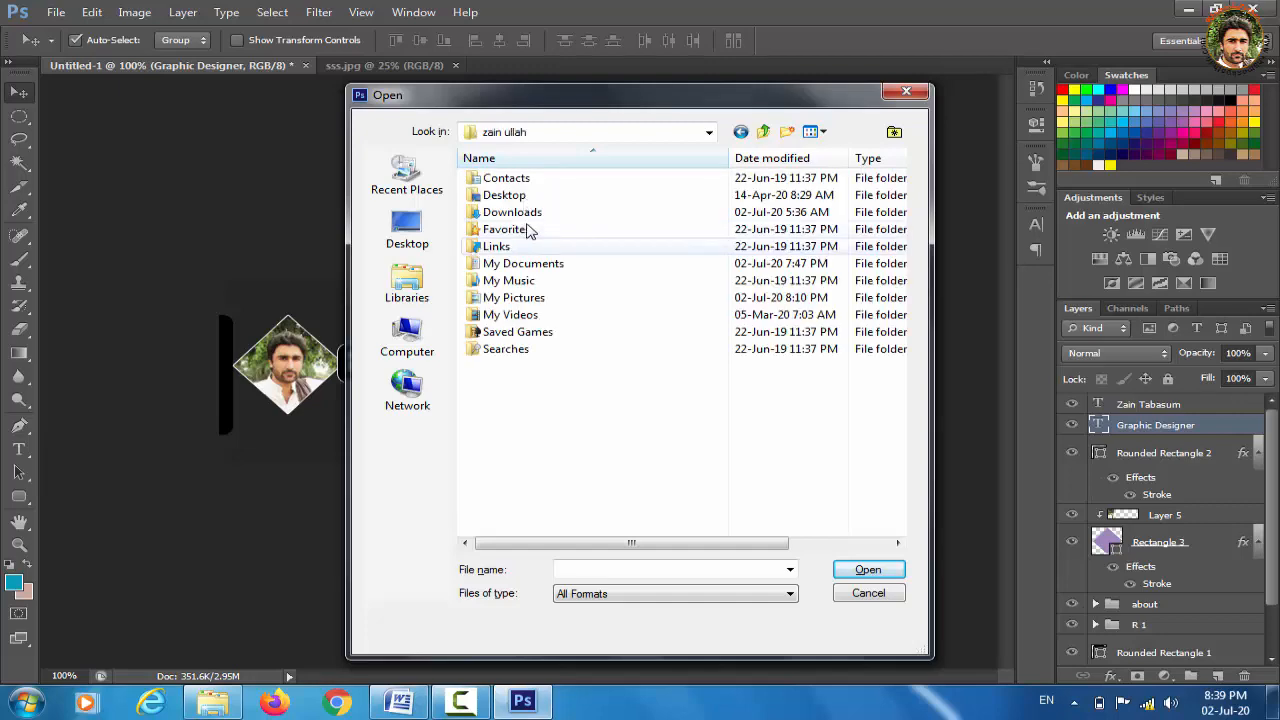
{"action": "double_click", "coordinate": [531, 211]}
{"action": "left_click_drag", "start_coordinate": [909, 197], "coordinate": [912, 530]}
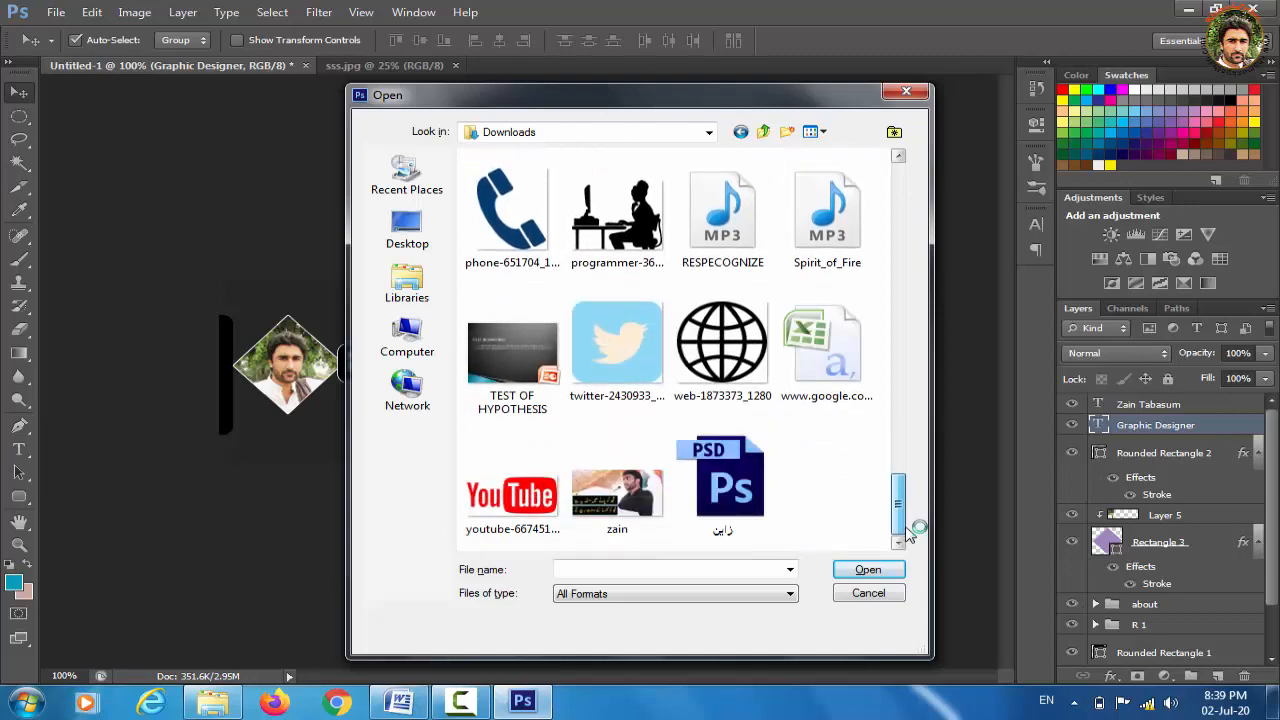
{"action": "left_click", "coordinate": [510, 495]}
{"action": "left_click", "coordinate": [868, 568]}
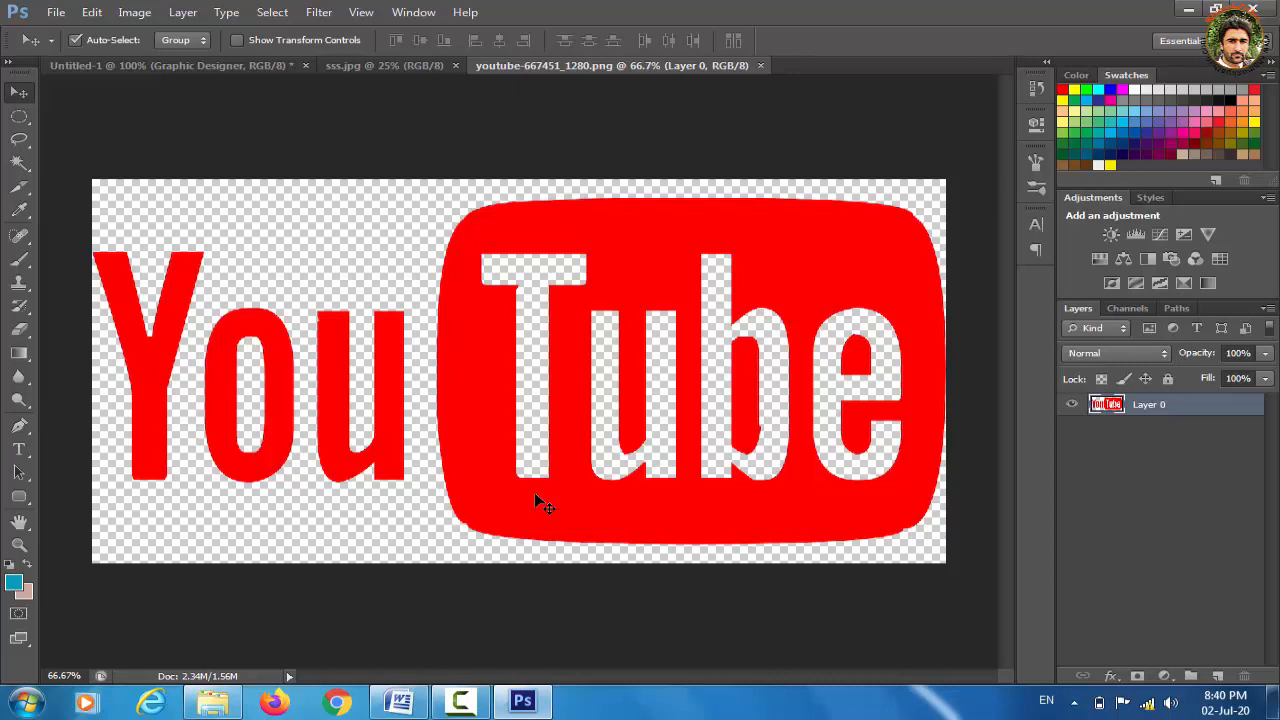
Paste the YouTube logo into the banner, shrink it tiny and place it below the Graphic Designer line
{"action": "key", "text": "ctrl+a"}
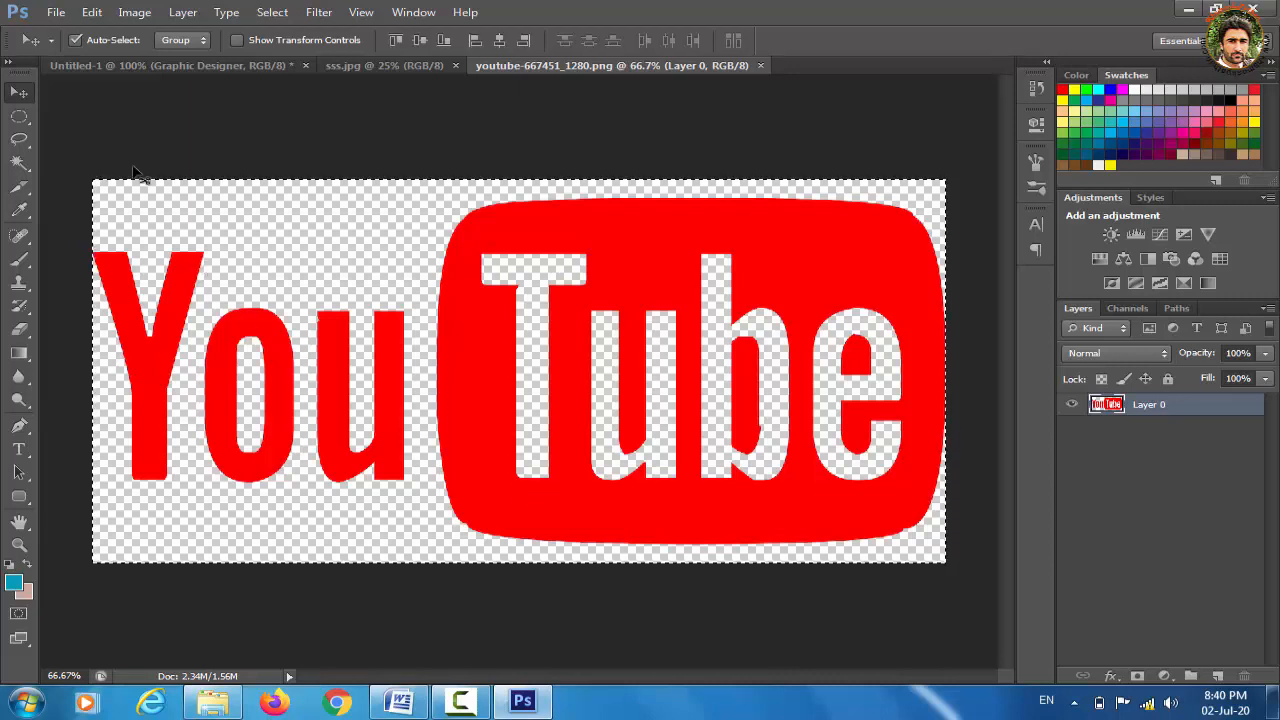
{"action": "left_click", "coordinate": [145, 66]}
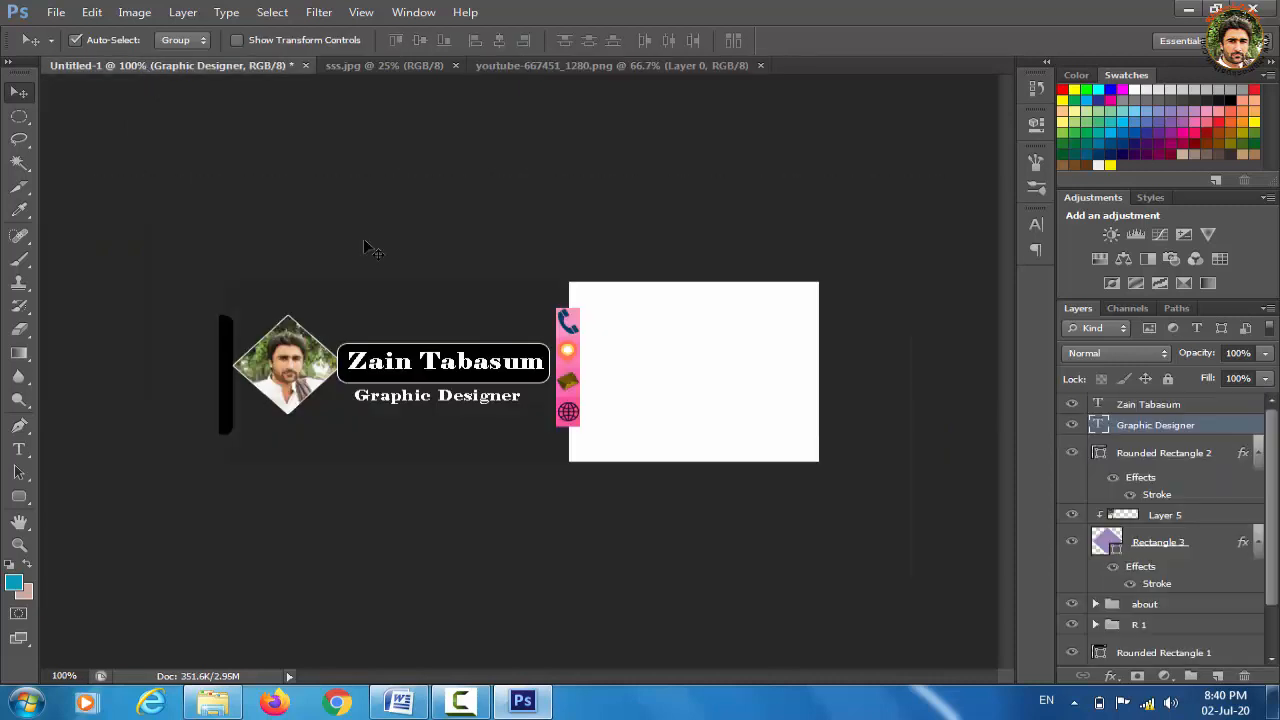
{"action": "key", "text": "ctrl+v"}
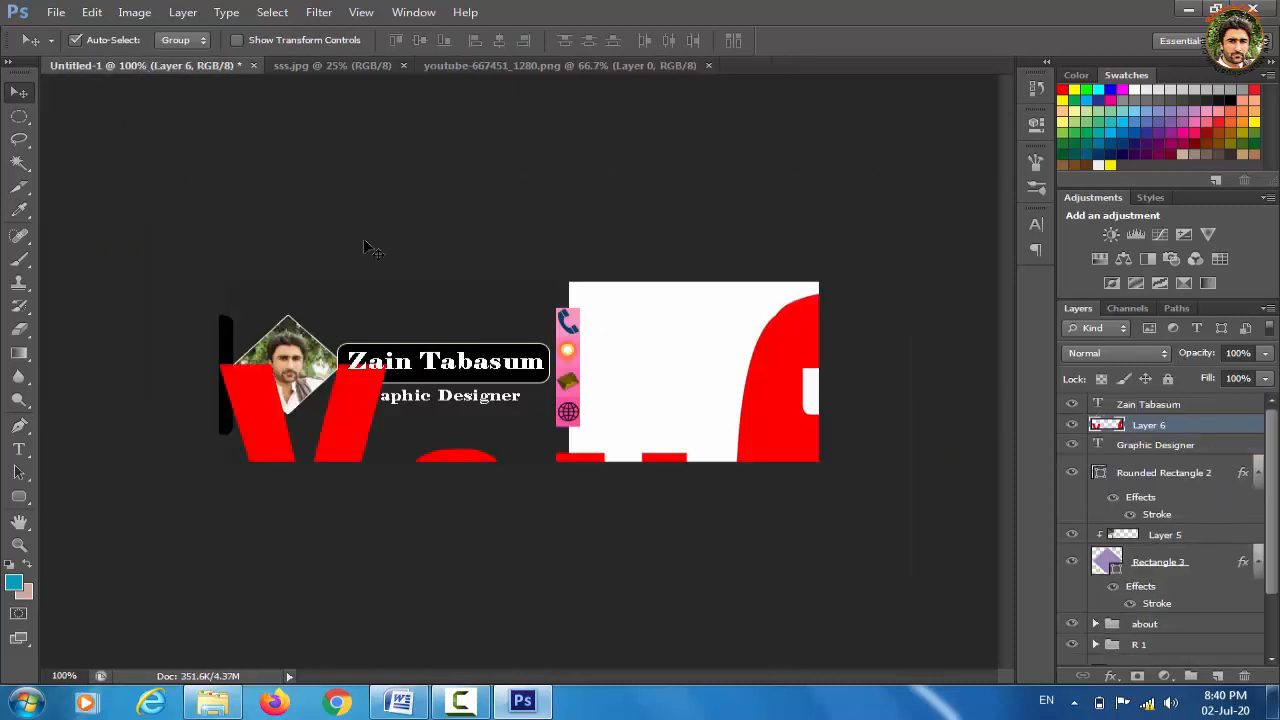
{"action": "key", "text": "ctrl+t"}
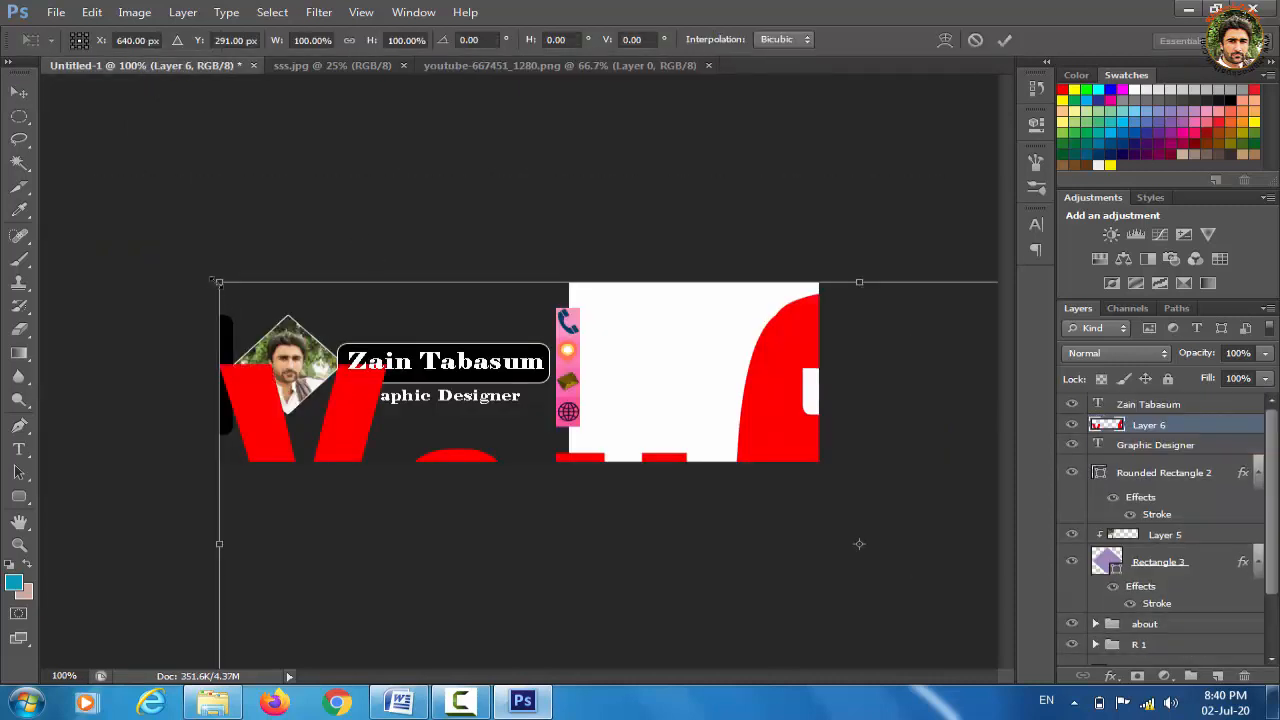
{"action": "left_click_drag", "start_coordinate": [212, 280], "coordinate": [574, 491]}
{"action": "left_click_drag", "start_coordinate": [757, 524], "coordinate": [532, 370]}
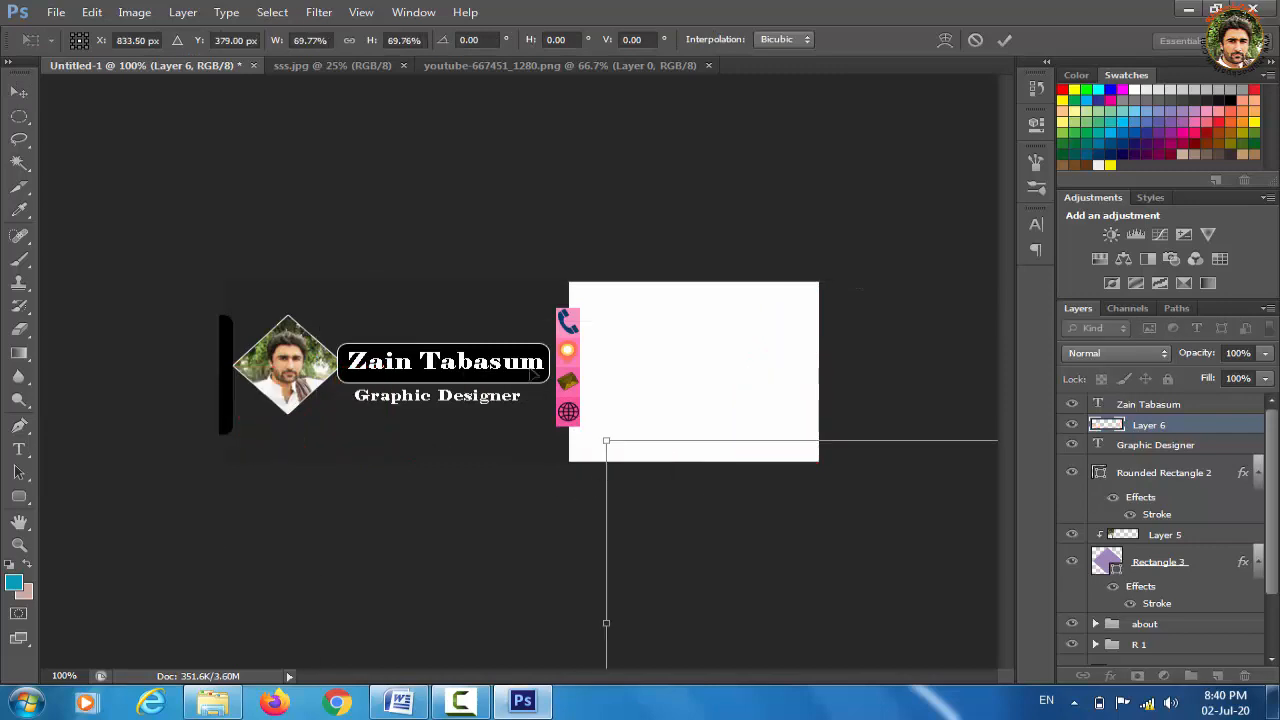
{"action": "left_click_drag", "start_coordinate": [532, 370], "coordinate": [547, 333]}
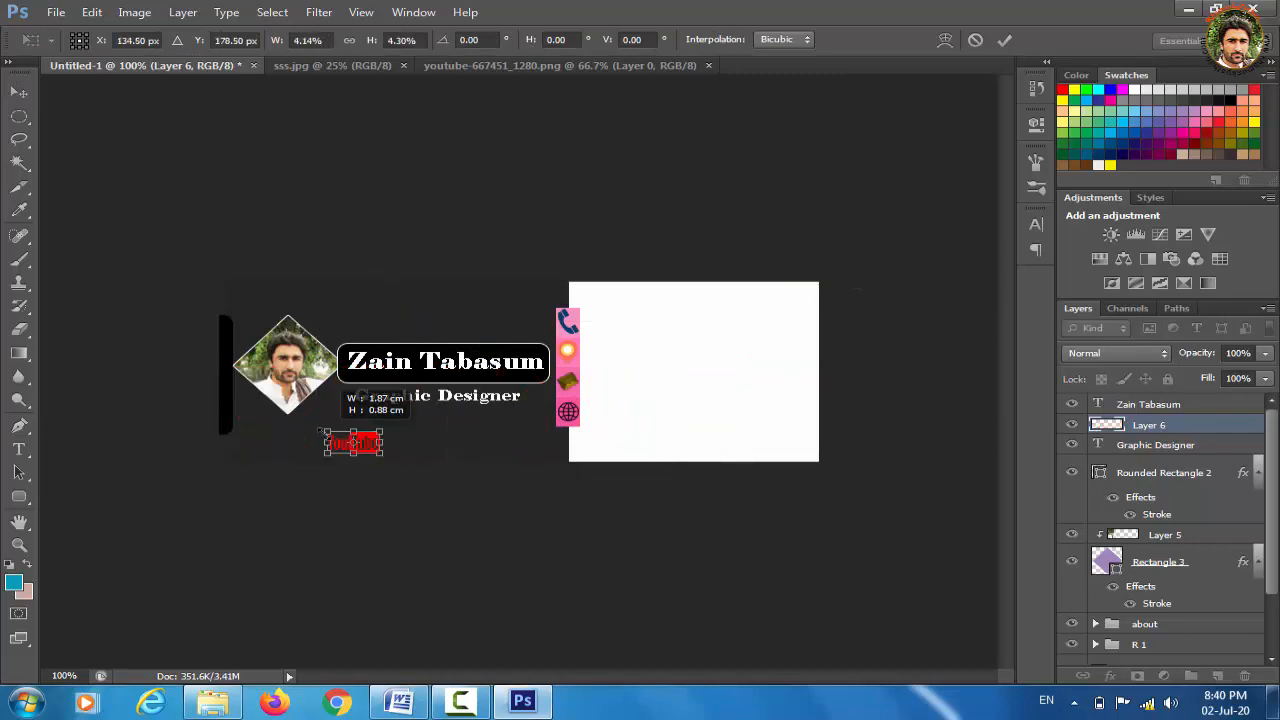
{"action": "left_click_drag", "start_coordinate": [325, 433], "coordinate": [325, 433]}
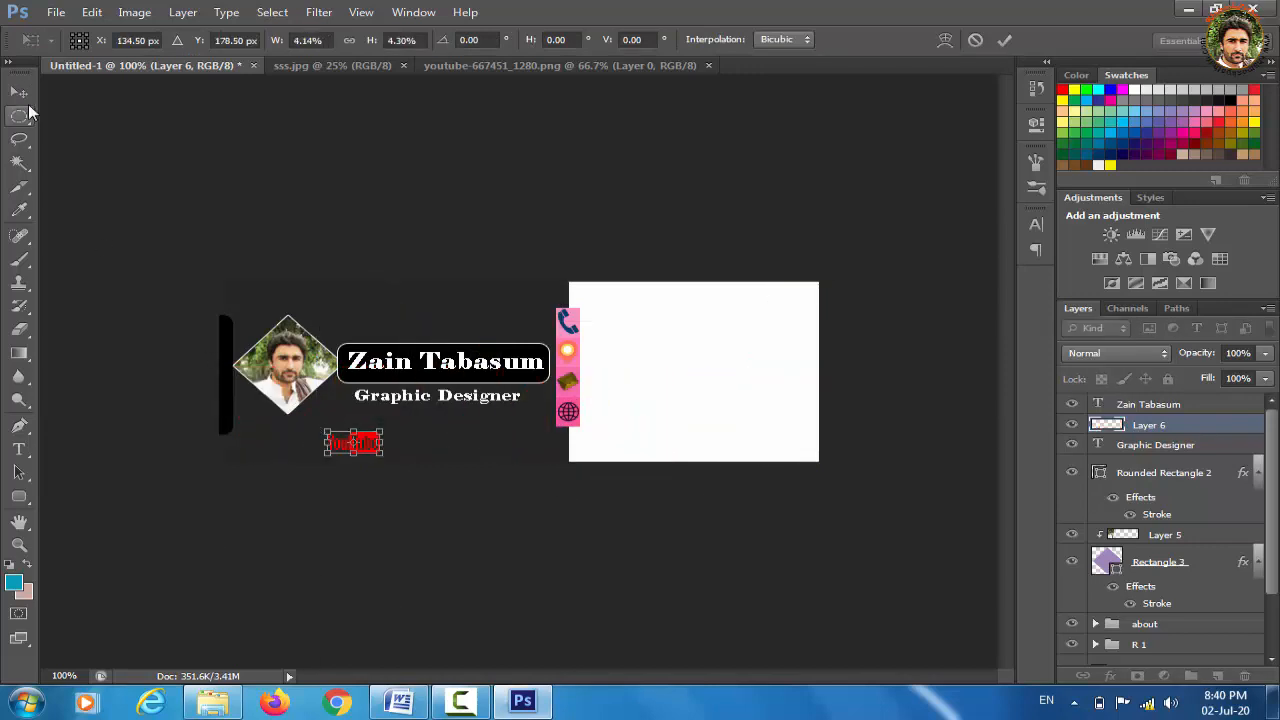
{"action": "left_click", "coordinate": [22, 95]}
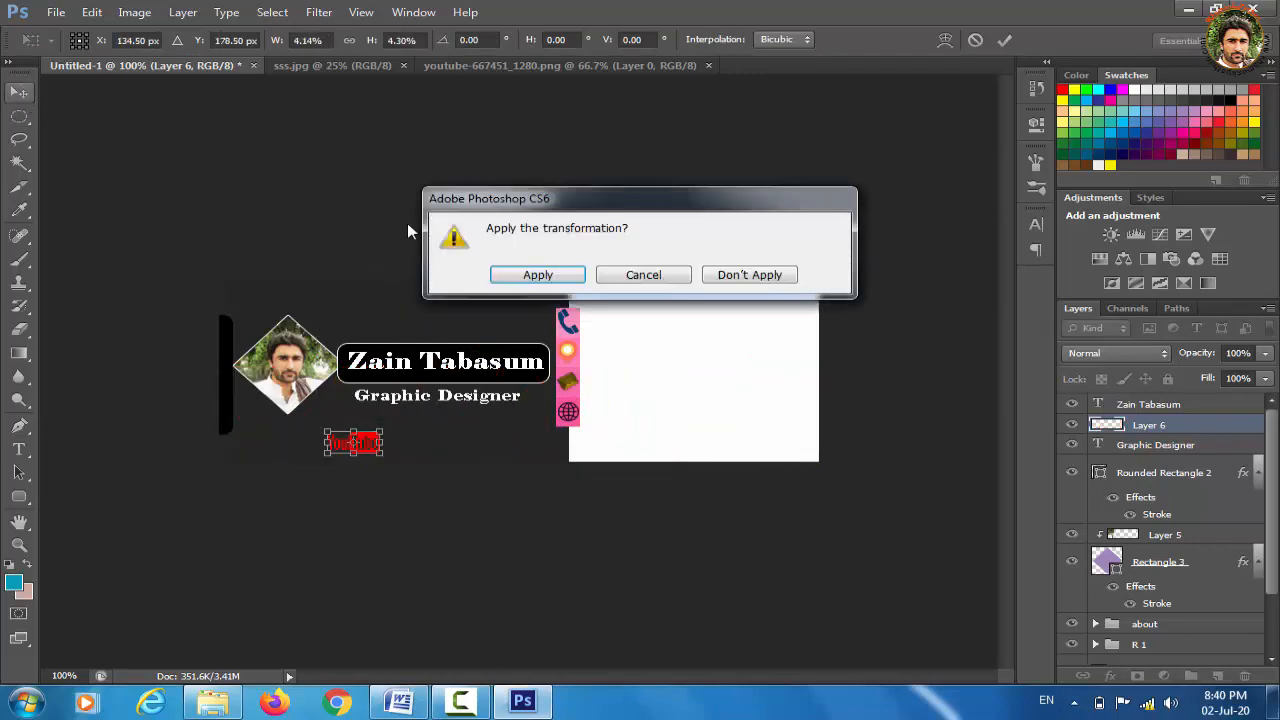
{"action": "left_click", "coordinate": [547, 283]}
{"action": "key", "text": "Left"}
{"action": "key", "text": "Left"}
{"action": "key", "text": "Left"}
{"action": "key", "text": "Left"}
{"action": "key", "text": "Left"}
{"action": "key", "text": "Left"}
{"action": "key", "text": "Left"}
{"action": "key", "text": "Left"}
{"action": "key", "text": "Left"}
{"action": "key", "text": "Left"}
{"action": "key", "text": "Left"}
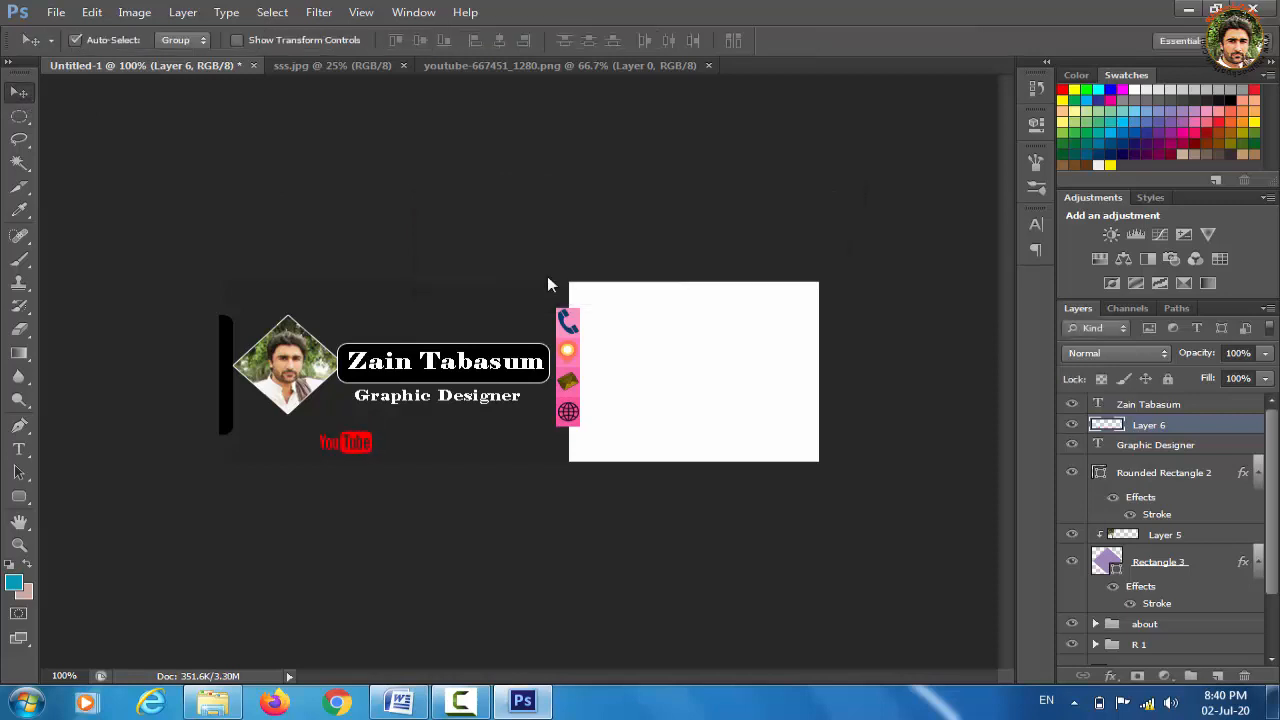
{"action": "key", "text": "Left"}
{"action": "key", "text": "Left"}
{"action": "key", "text": "Left"}
{"action": "key", "text": "Left"}
{"action": "key", "text": "Left"}
{"action": "key", "text": "Left"}
{"action": "key", "text": "Left"}
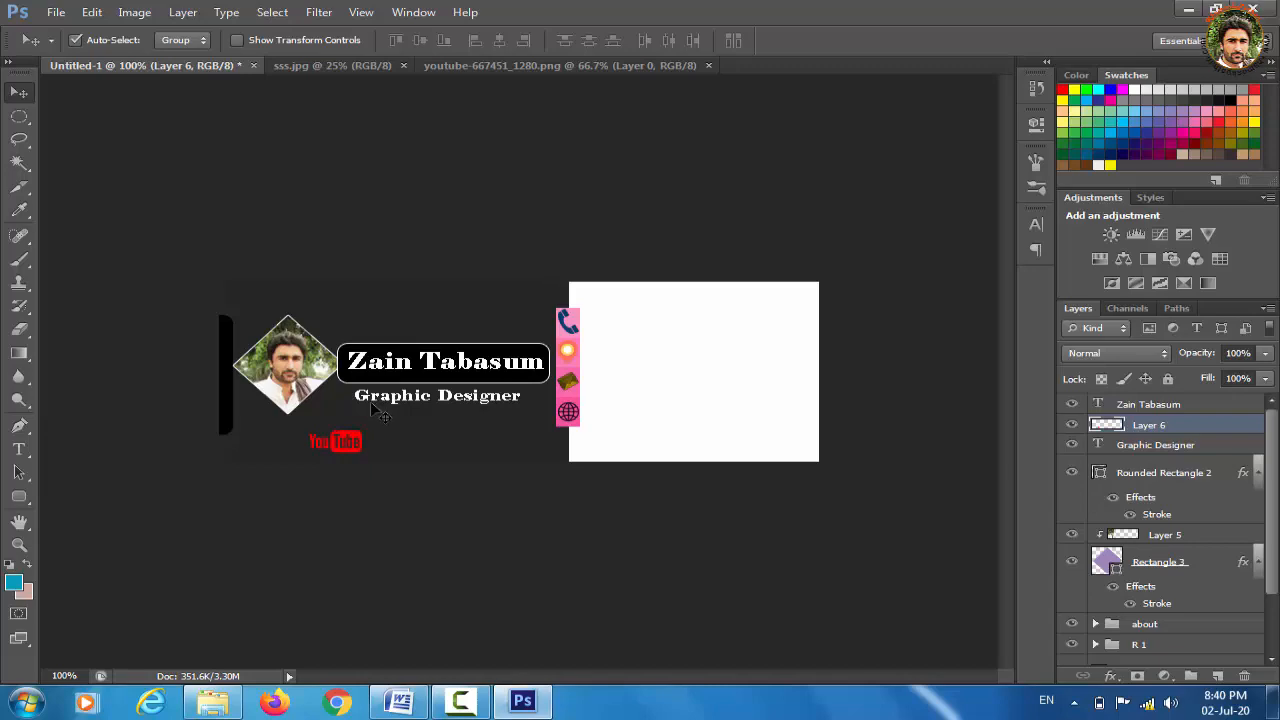
Open twitter-2430933_1280.png from Downloads
{"action": "key", "text": "ctrl+o"}
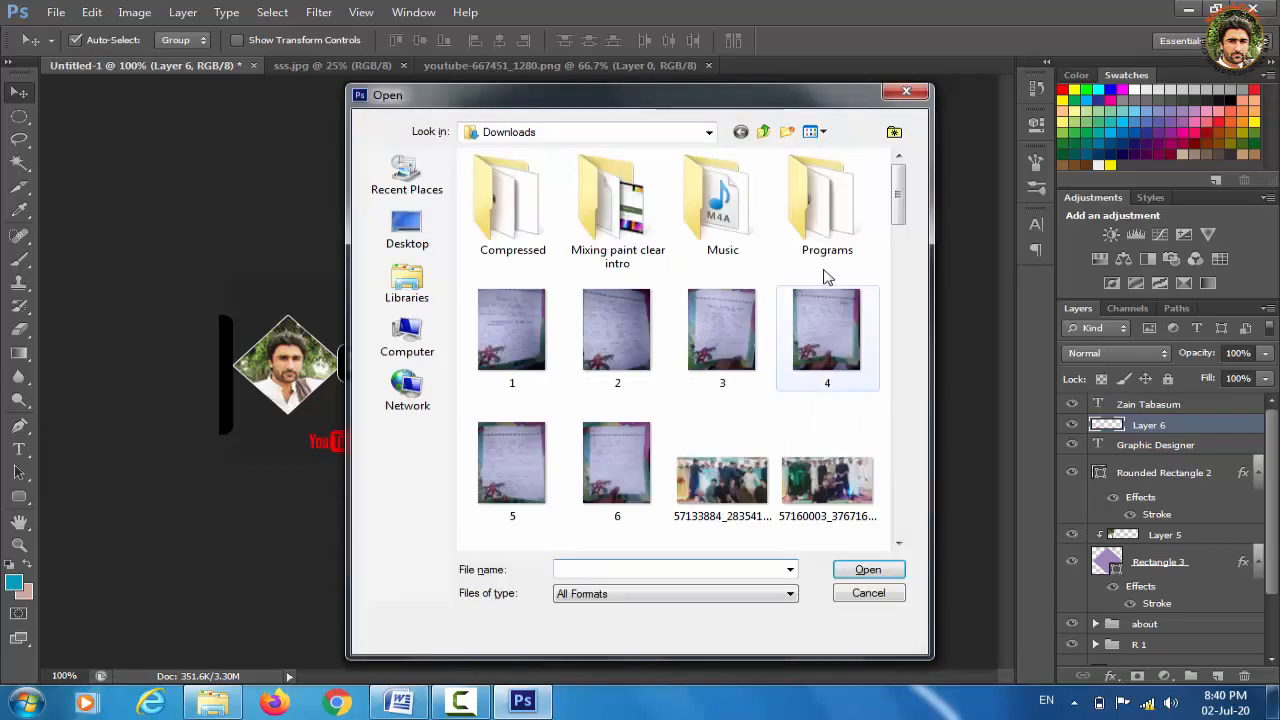
{"action": "left_click_drag", "start_coordinate": [900, 193], "coordinate": [903, 494]}
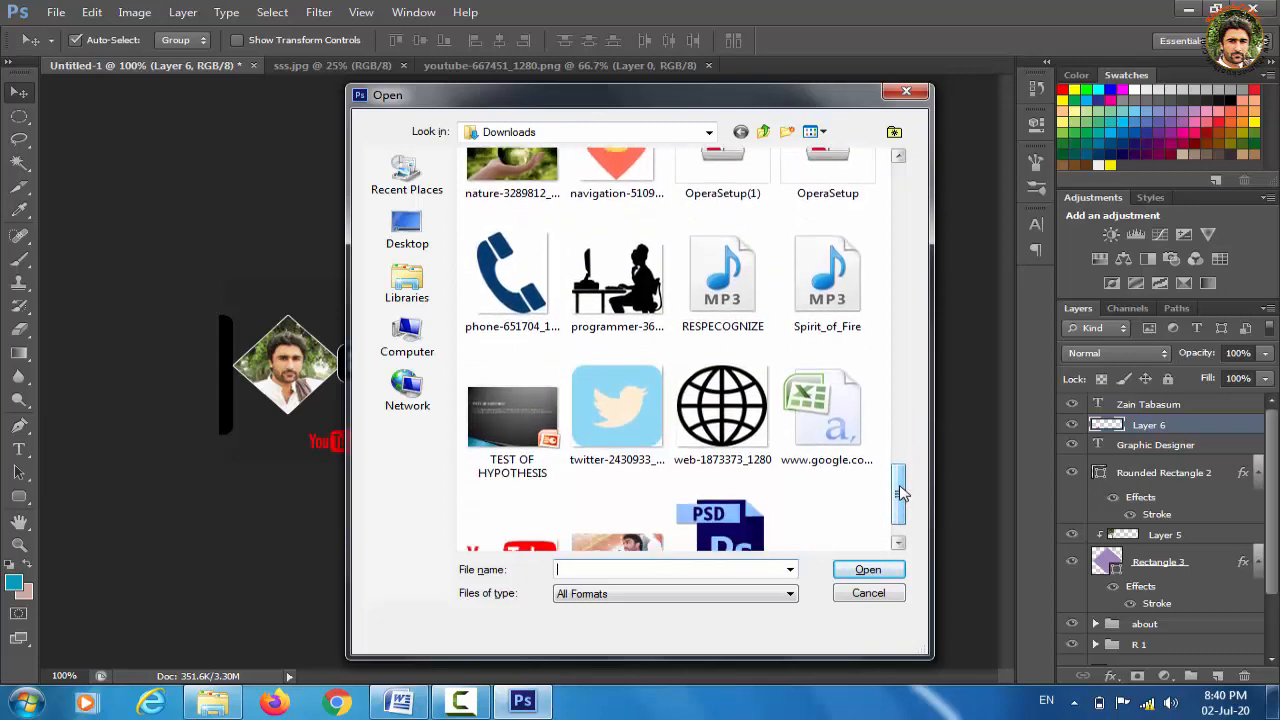
{"action": "left_click", "coordinate": [641, 410]}
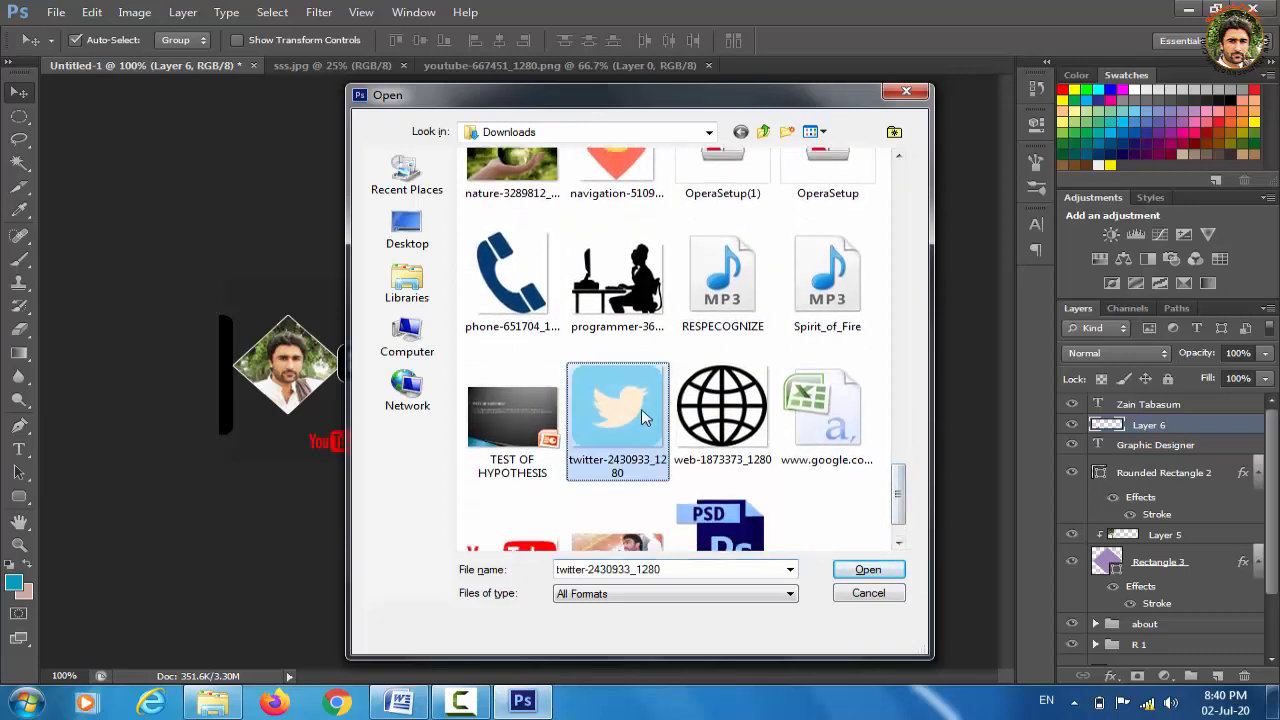
{"action": "left_click", "coordinate": [868, 570]}
Paste the Twitter image into the banner, shrink it to a tiny icon beside the YouTube logo
{"action": "key", "text": "ctrl+a"}
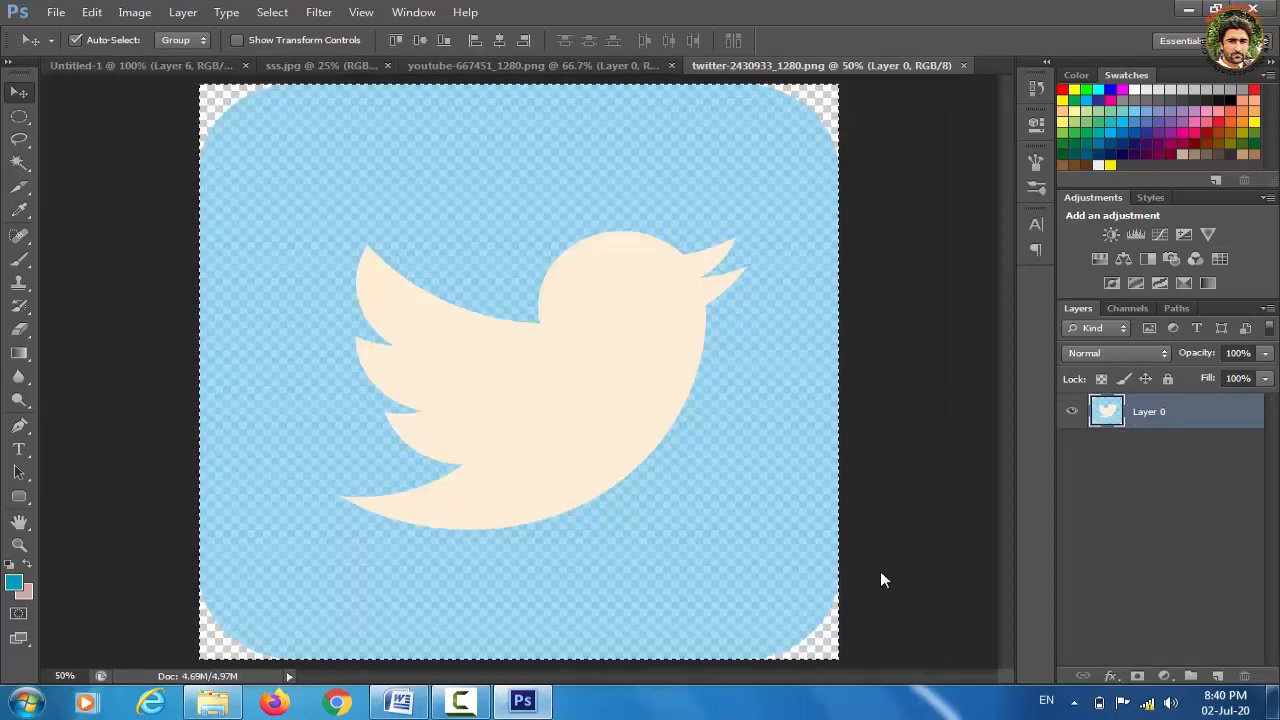
{"action": "left_click", "coordinate": [98, 72]}
{"action": "key", "text": "ctrl+v"}
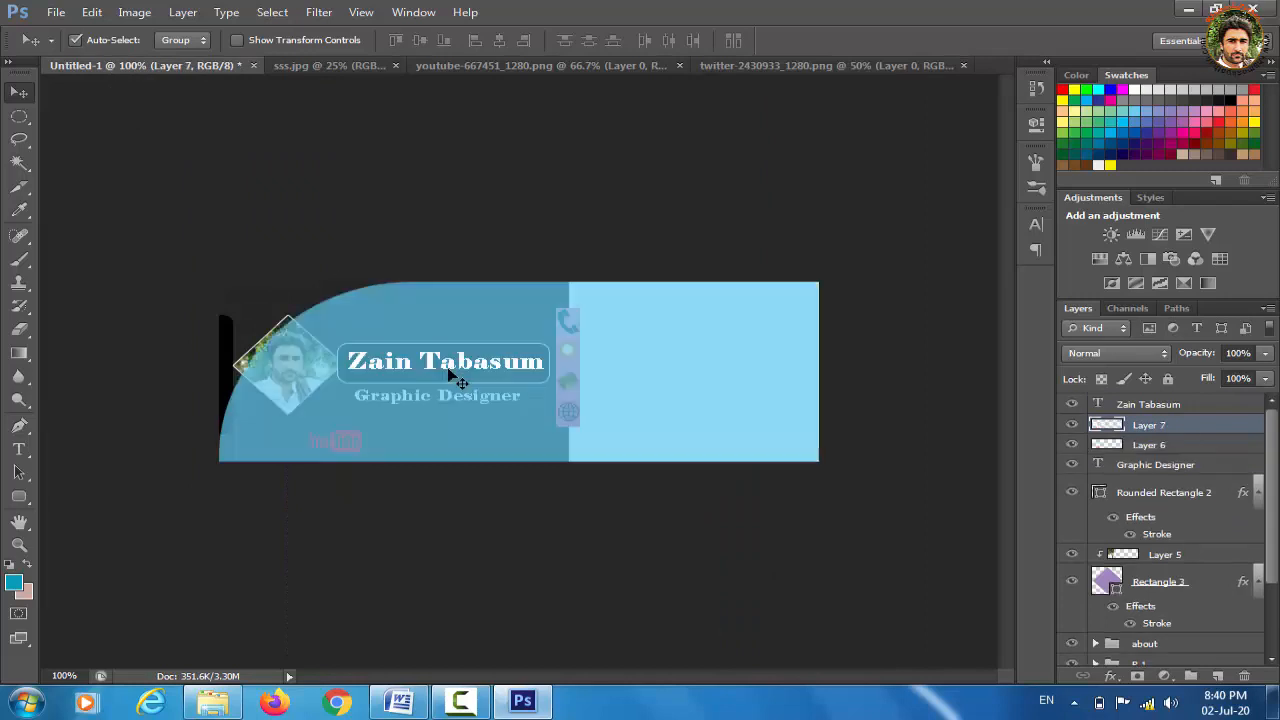
{"action": "key", "text": "ctrl+t"}
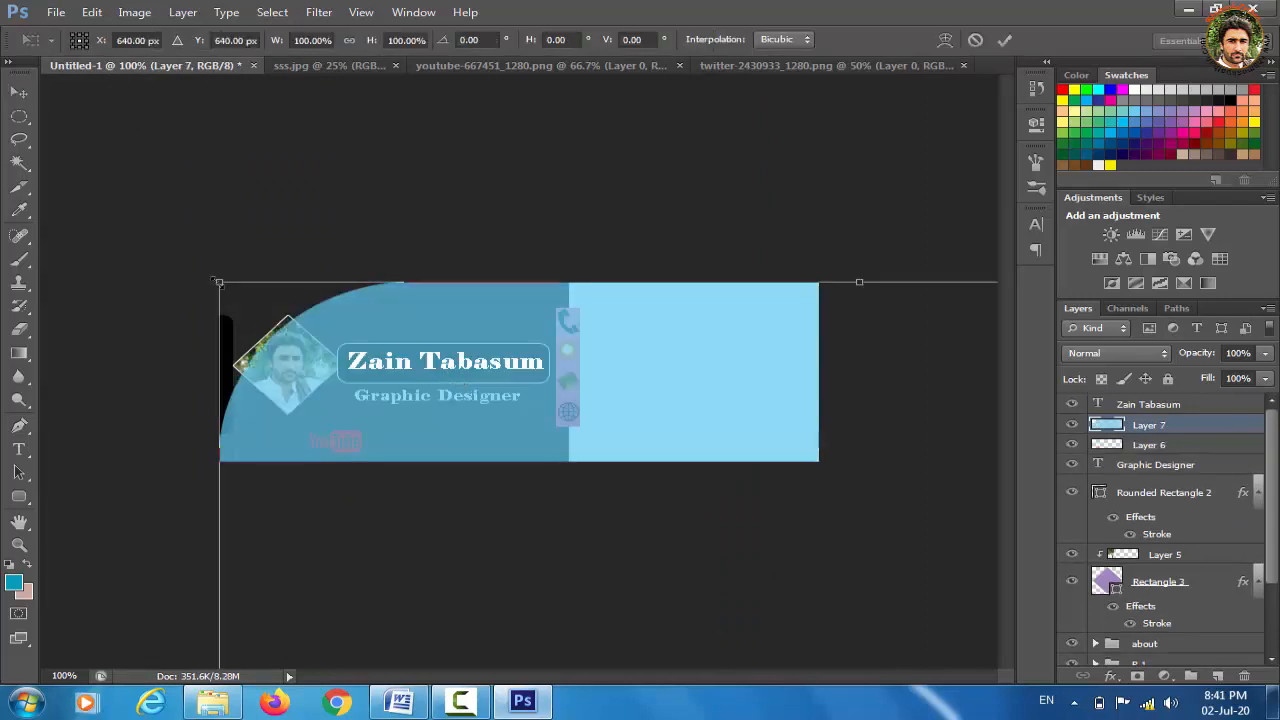
{"action": "left_click_drag", "start_coordinate": [219, 282], "coordinate": [576, 604]}
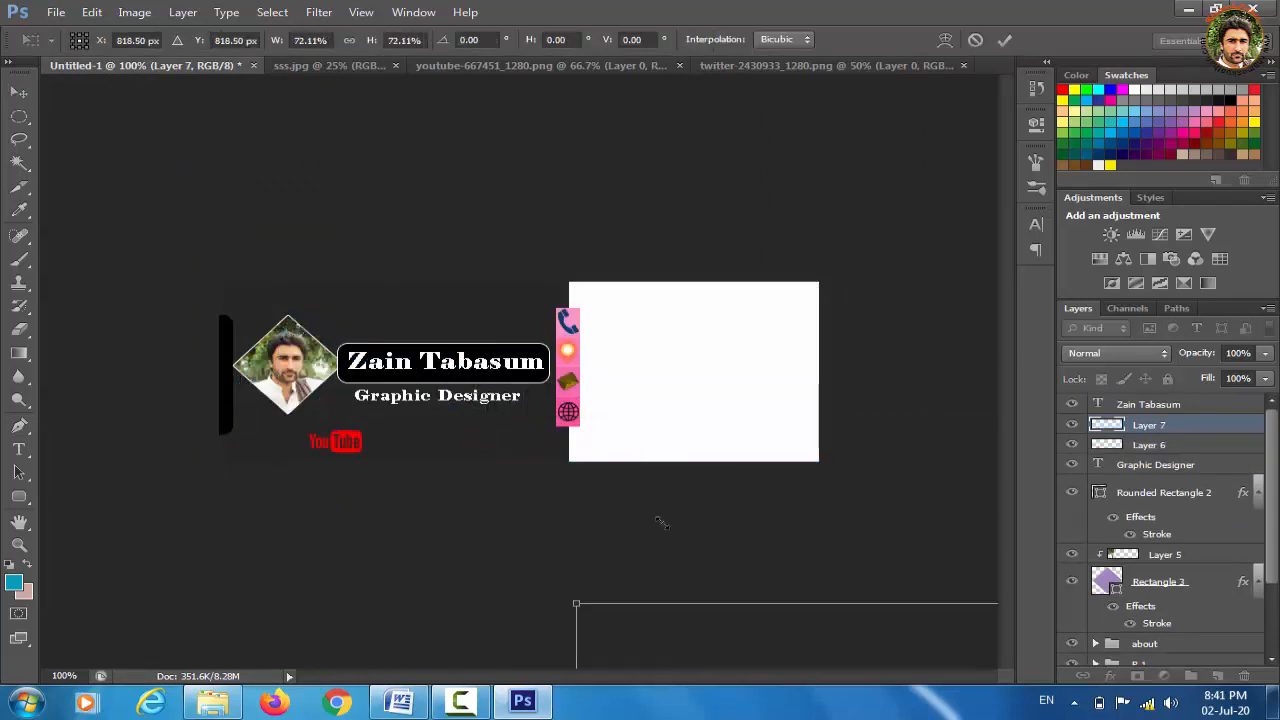
{"action": "left_click_drag", "start_coordinate": [722, 640], "coordinate": [243, 207]}
{"action": "left_click_drag", "start_coordinate": [99, 172], "coordinate": [245, 195]}
{"action": "left_click_drag", "start_coordinate": [115, 188], "coordinate": [632, 553]}
{"action": "left_click_drag", "start_coordinate": [587, 624], "coordinate": [405, 425]}
{"action": "key", "text": "v"}
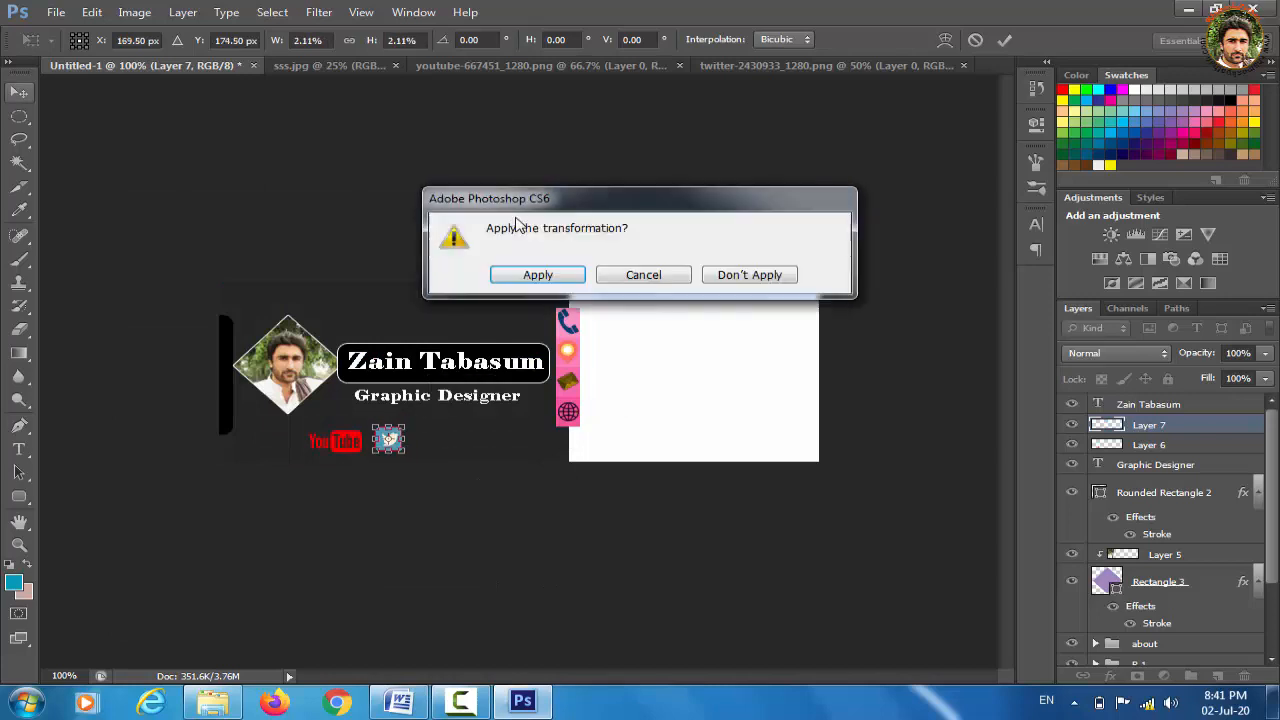
{"action": "left_click", "coordinate": [539, 276]}
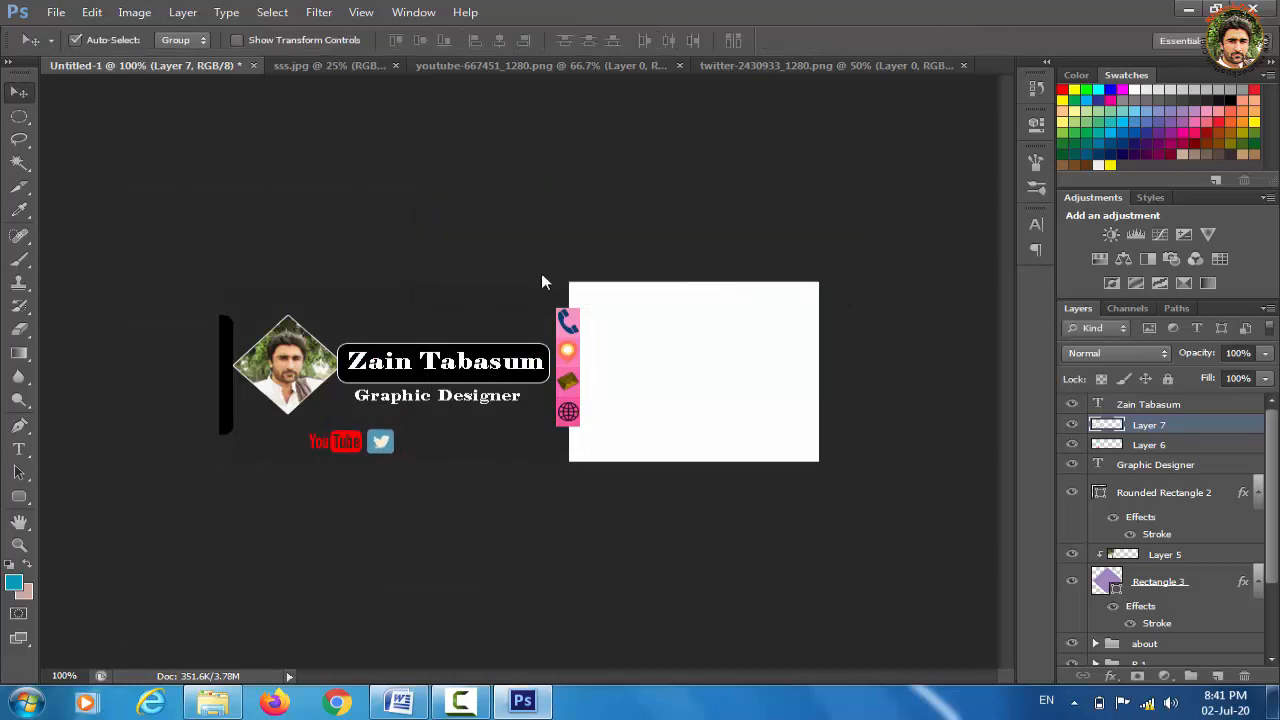
Open instagram-1675670_1280.png from Downloads
{"action": "key", "text": "ctrl+o"}
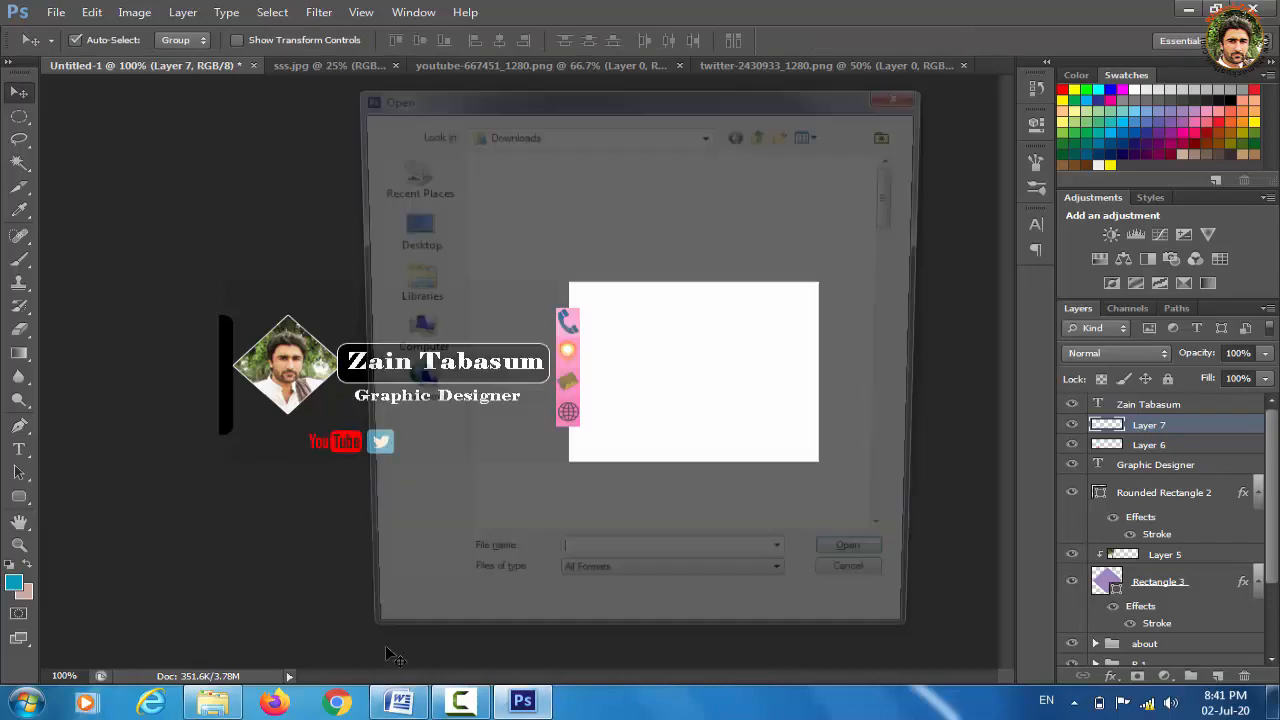
{"action": "scroll", "coordinate": [897, 295], "scroll_direction": "down", "scroll_amount": 1}
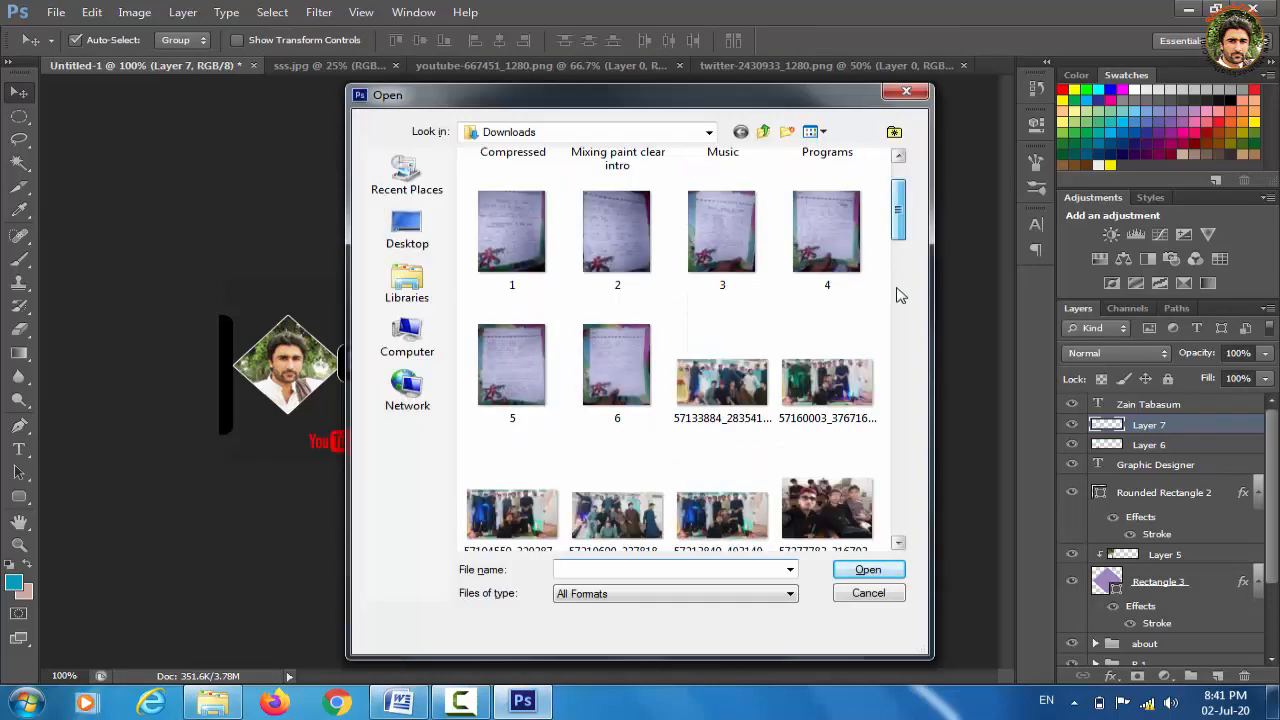
{"action": "scroll", "coordinate": [897, 295], "scroll_direction": "down", "scroll_amount": 9}
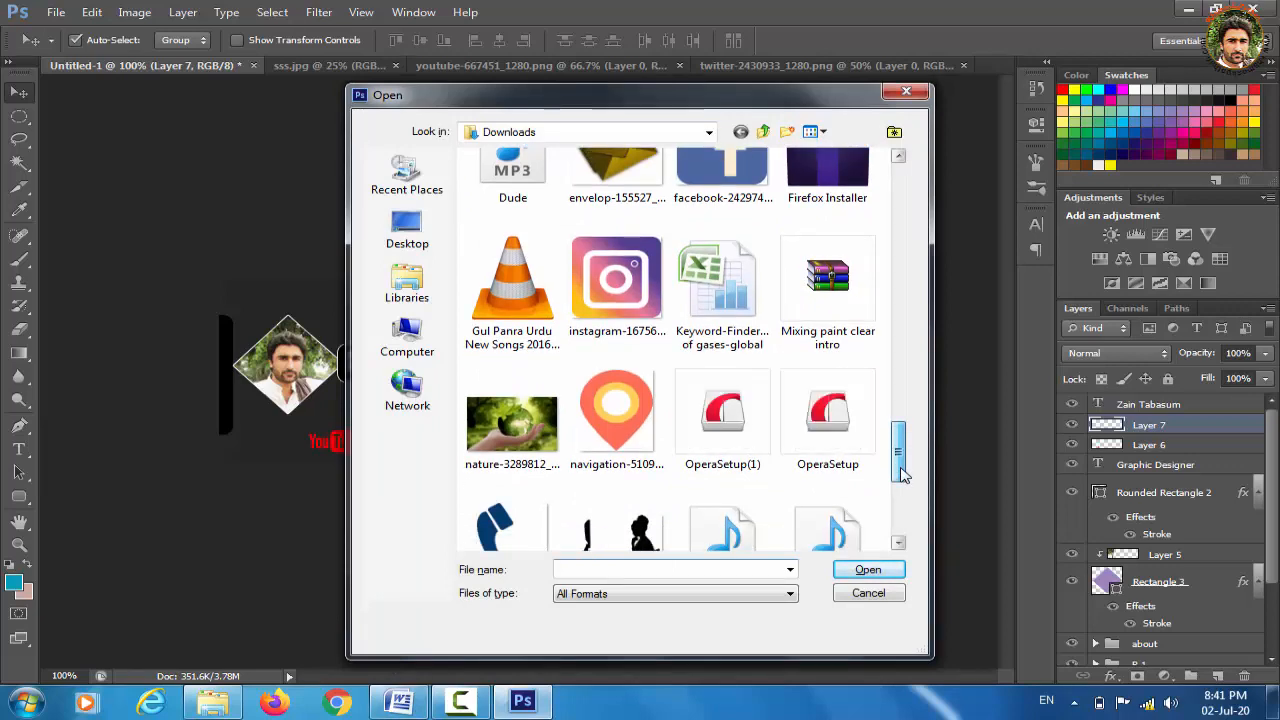
{"action": "left_click", "coordinate": [616, 285]}
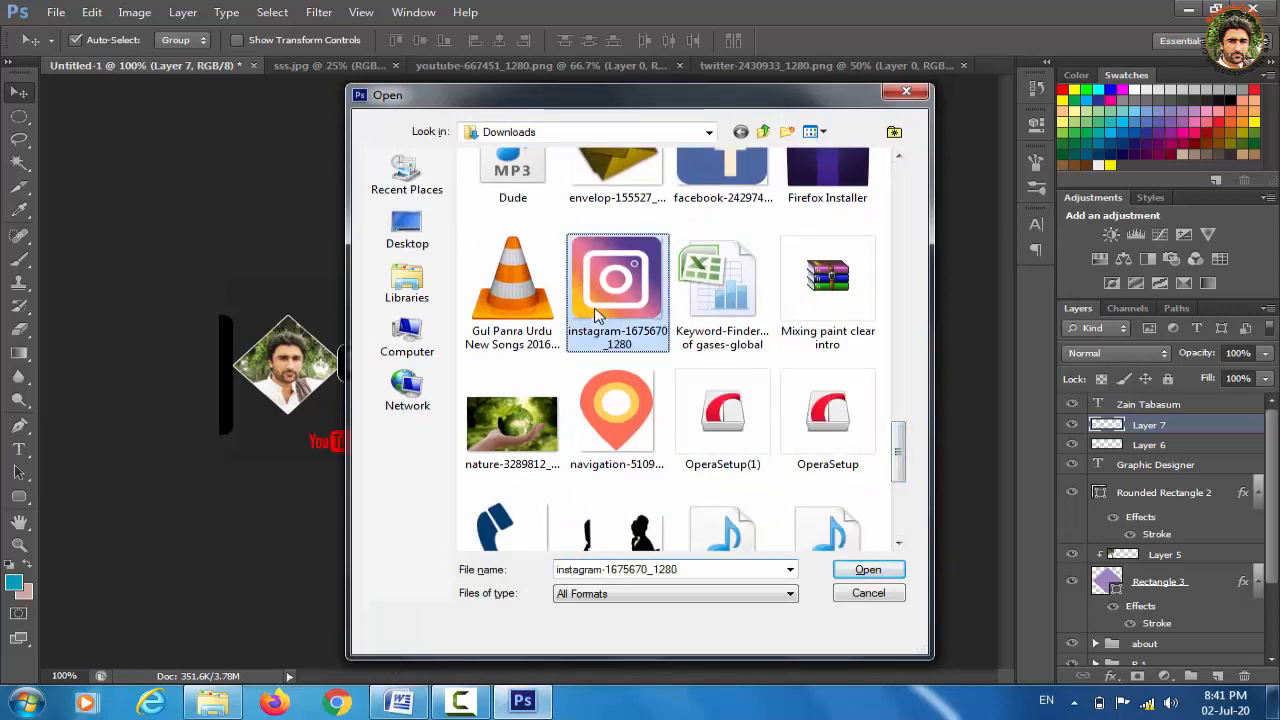
{"action": "left_click", "coordinate": [864, 569]}
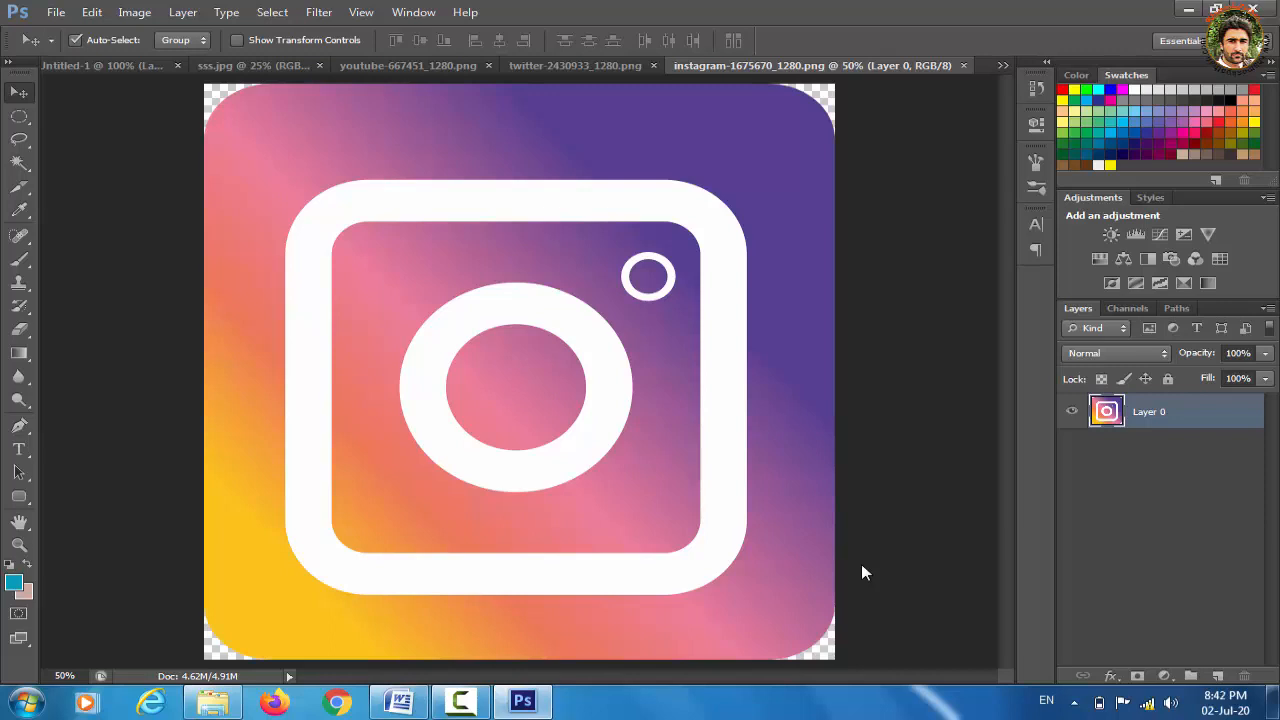
Paste the Instagram image into the banner and shrink it to an icon beside the Twitter icon
{"action": "key", "text": "ctrl+a"}
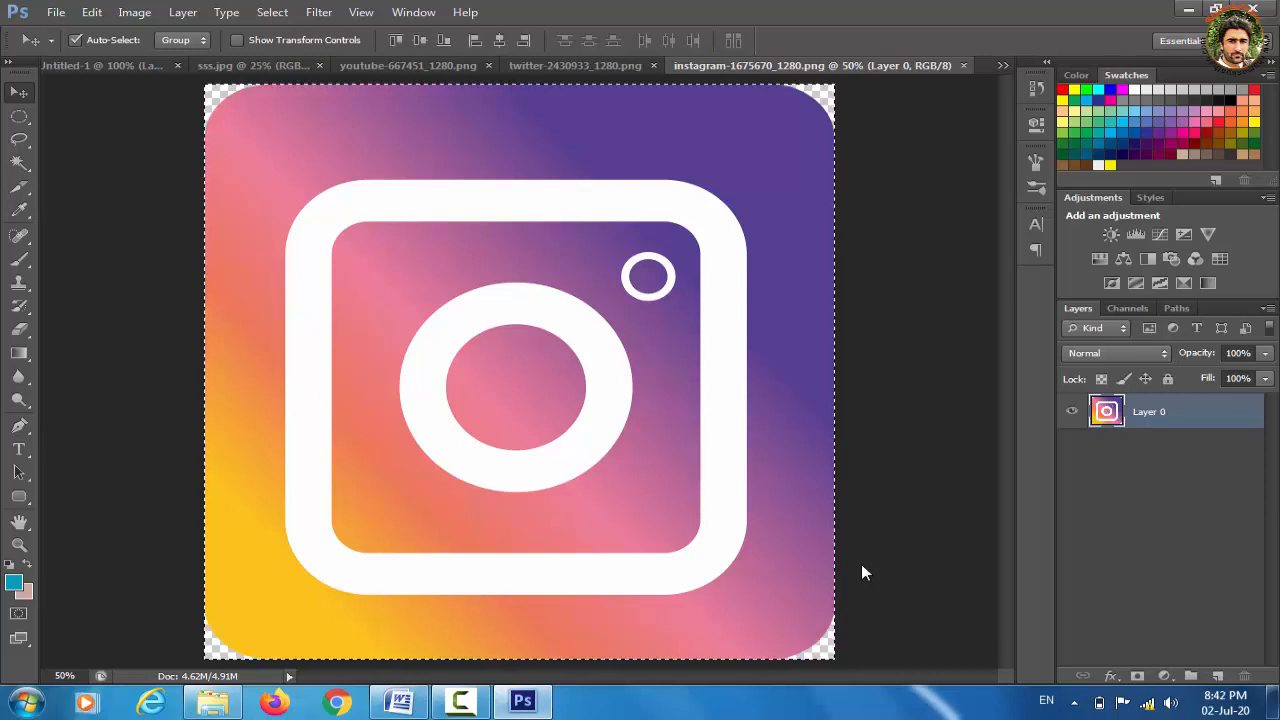
{"action": "left_click", "coordinate": [92, 68]}
{"action": "key", "text": "ctrl+v"}
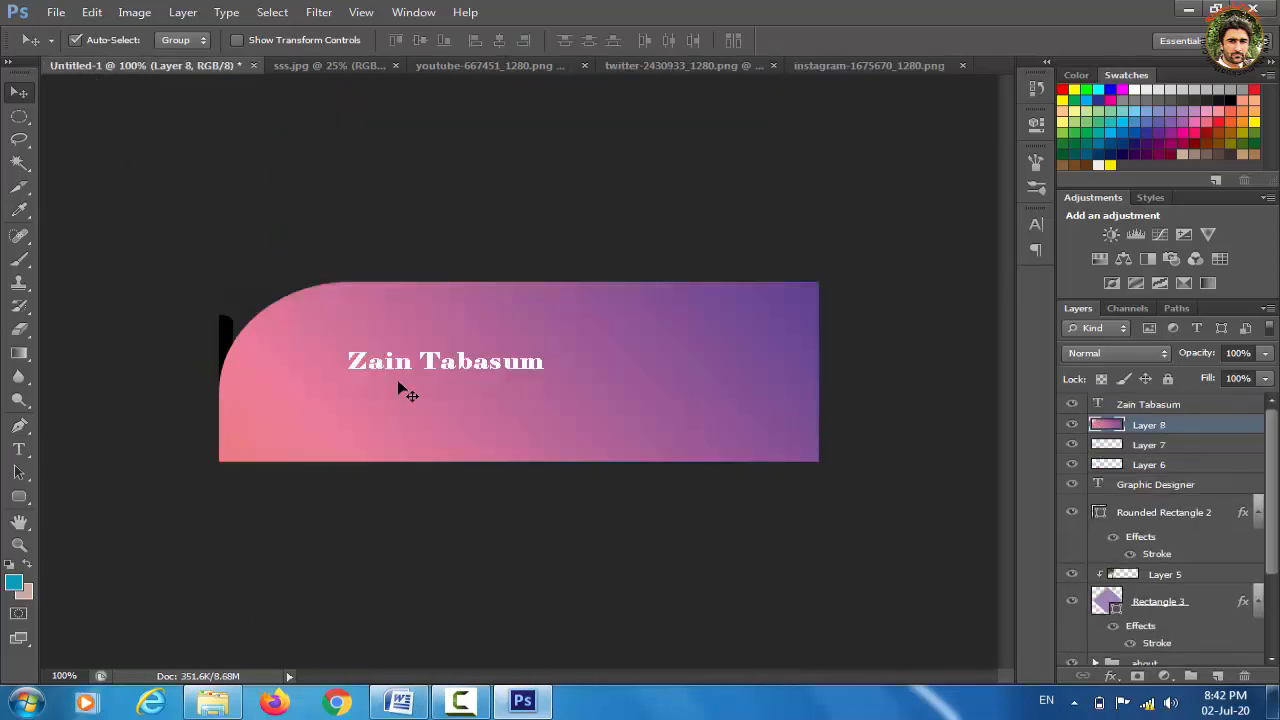
{"action": "key", "text": "ctrl+t"}
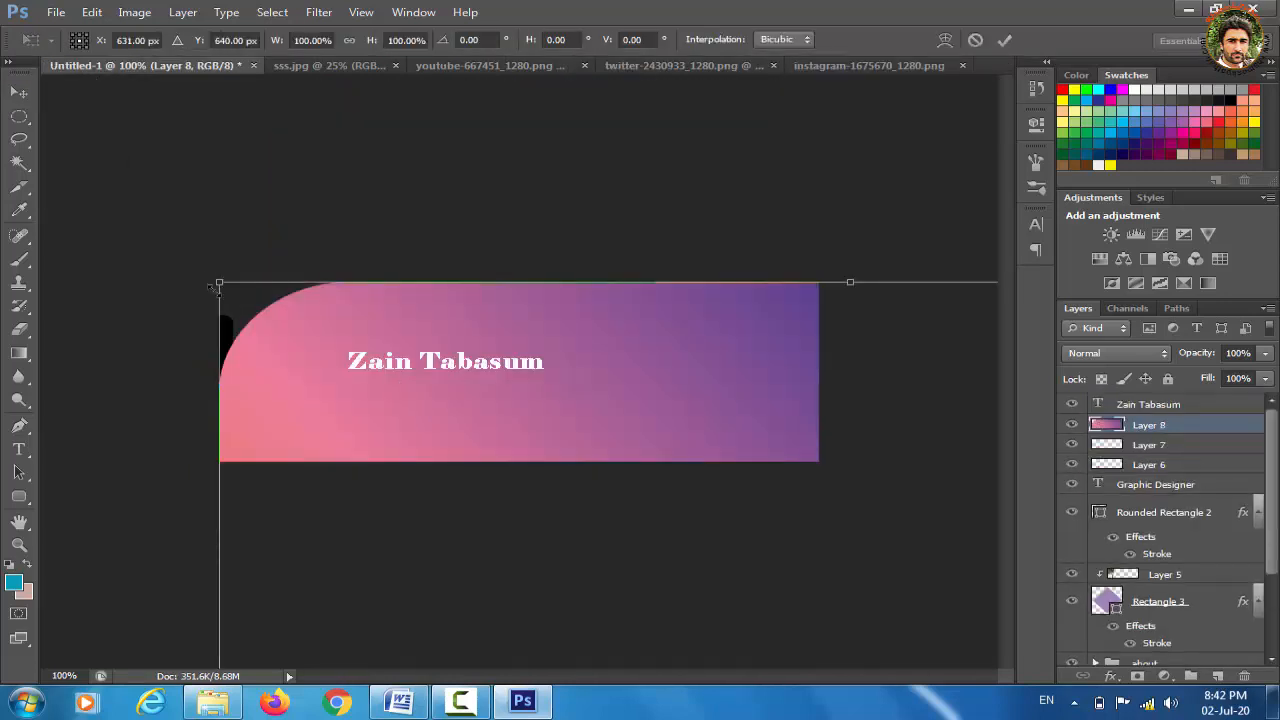
{"action": "left_click_drag", "start_coordinate": [219, 283], "coordinate": [631, 660]}
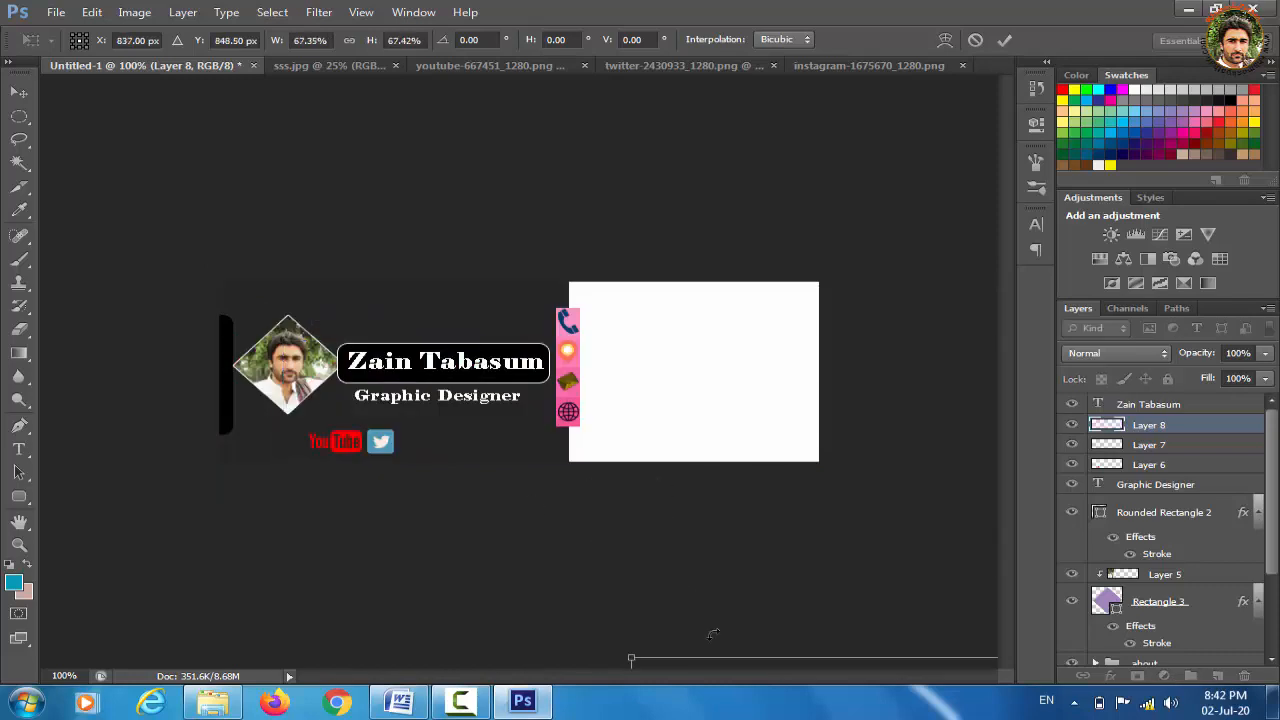
{"action": "left_click_drag", "start_coordinate": [741, 672], "coordinate": [363, 294]}
{"action": "left_click_drag", "start_coordinate": [254, 318], "coordinate": [634, 577]}
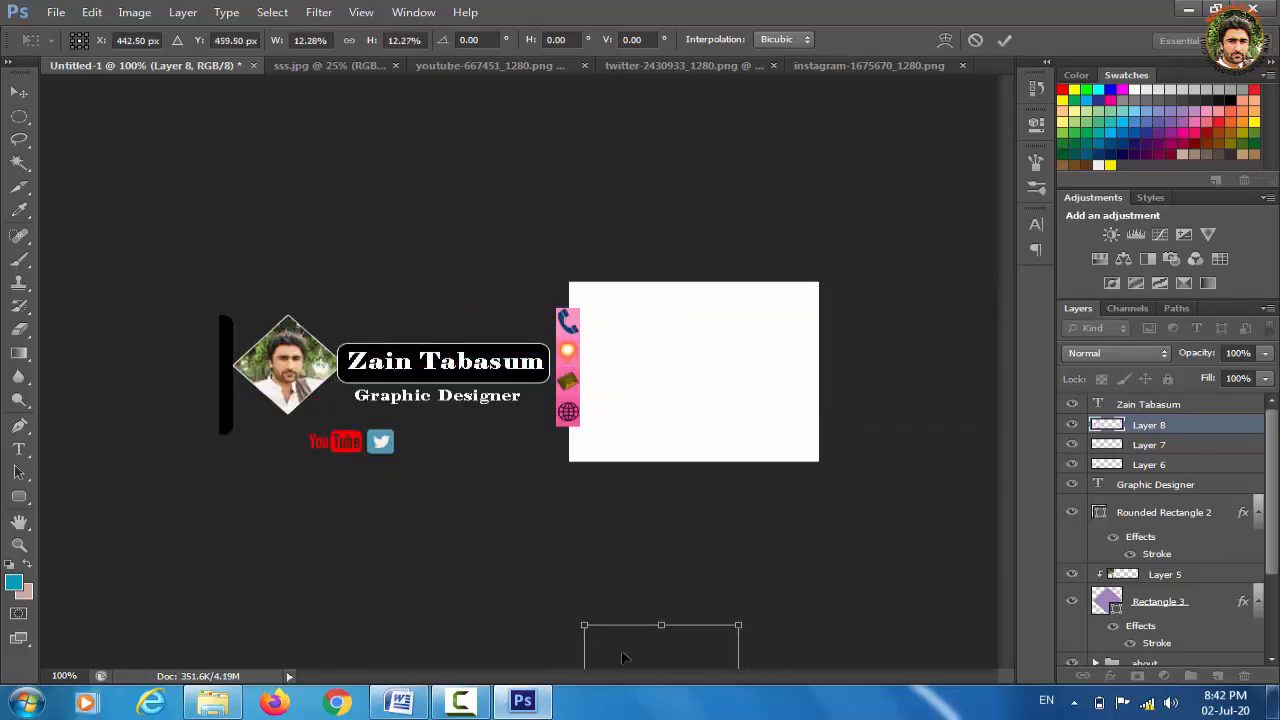
{"action": "left_click_drag", "start_coordinate": [640, 662], "coordinate": [461, 459]}
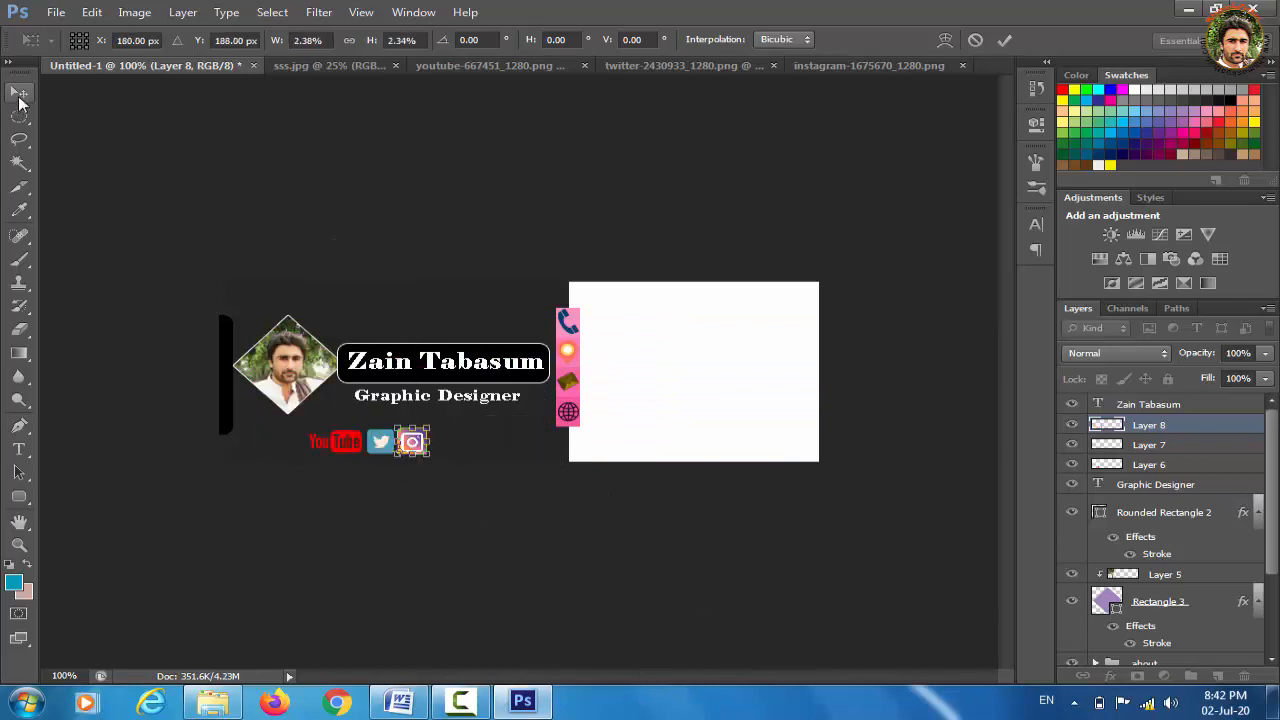
{"action": "left_click", "coordinate": [20, 93]}
{"action": "left_click", "coordinate": [537, 275]}
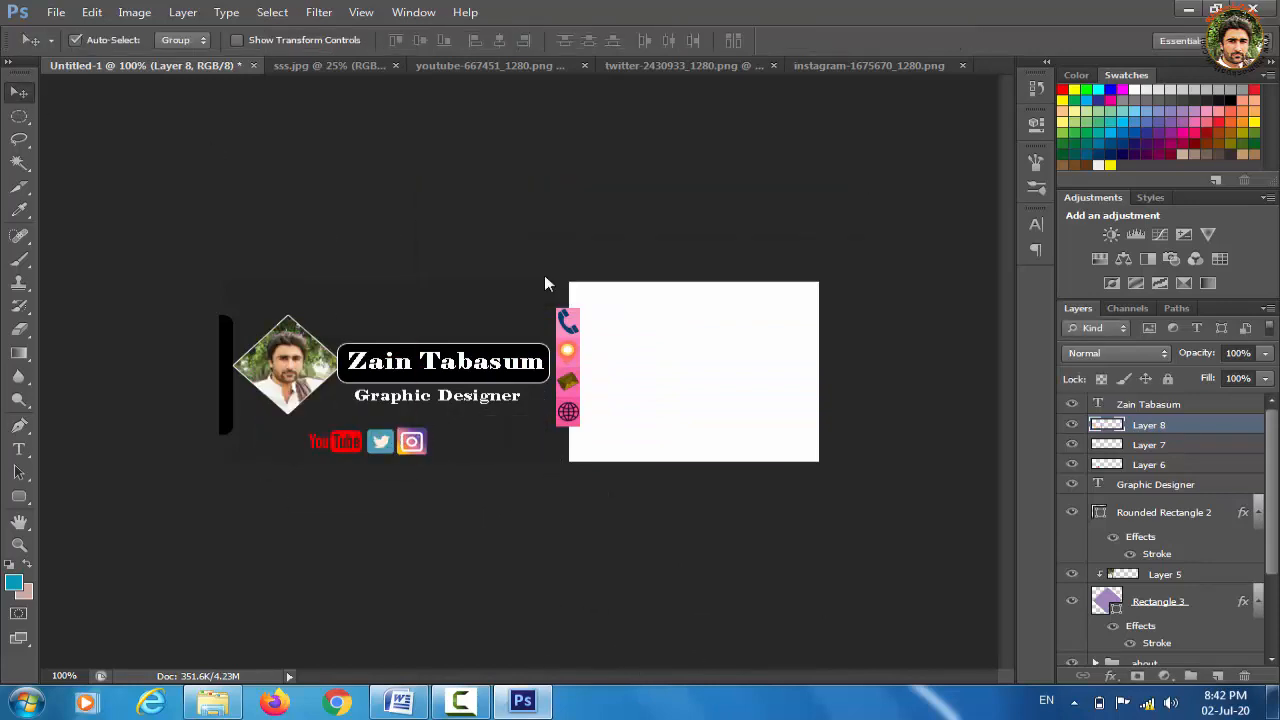
{"action": "key", "text": "t"}
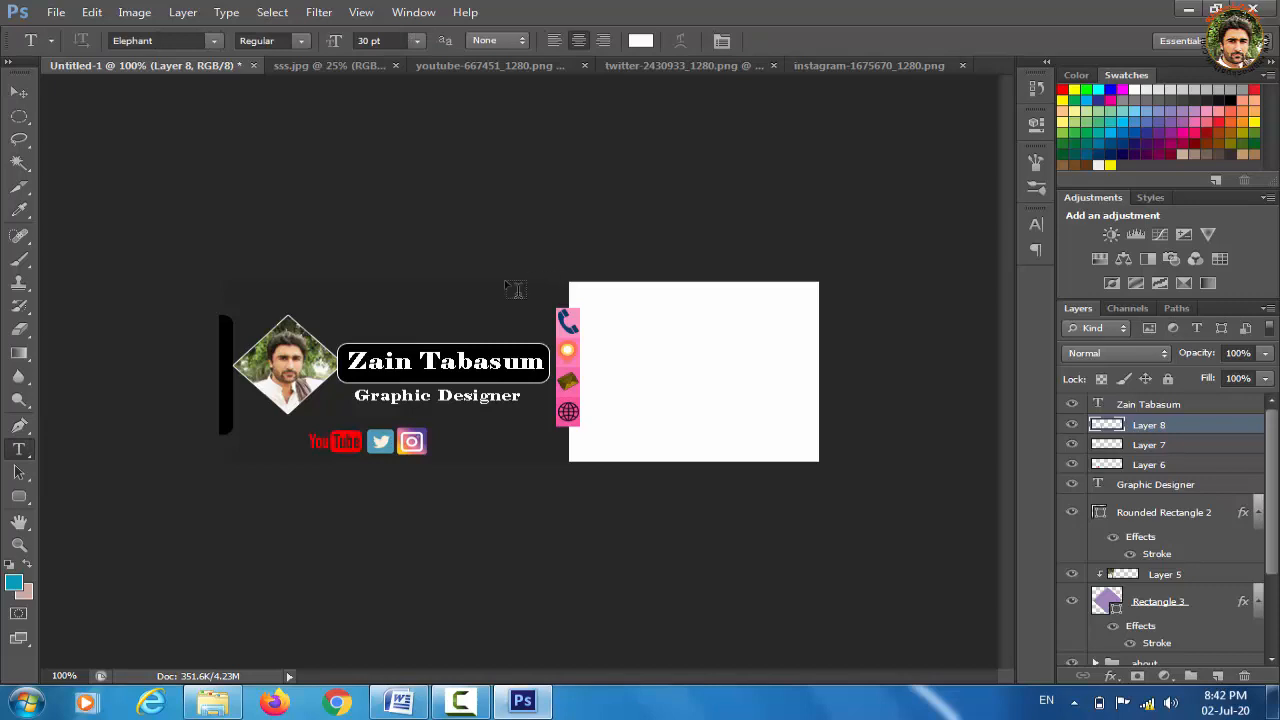
Zoom in, scale the Instagram icon to 90%, zoom back to 100%, and bring up the Open dialog
{"action": "left_click", "coordinate": [18, 92]}
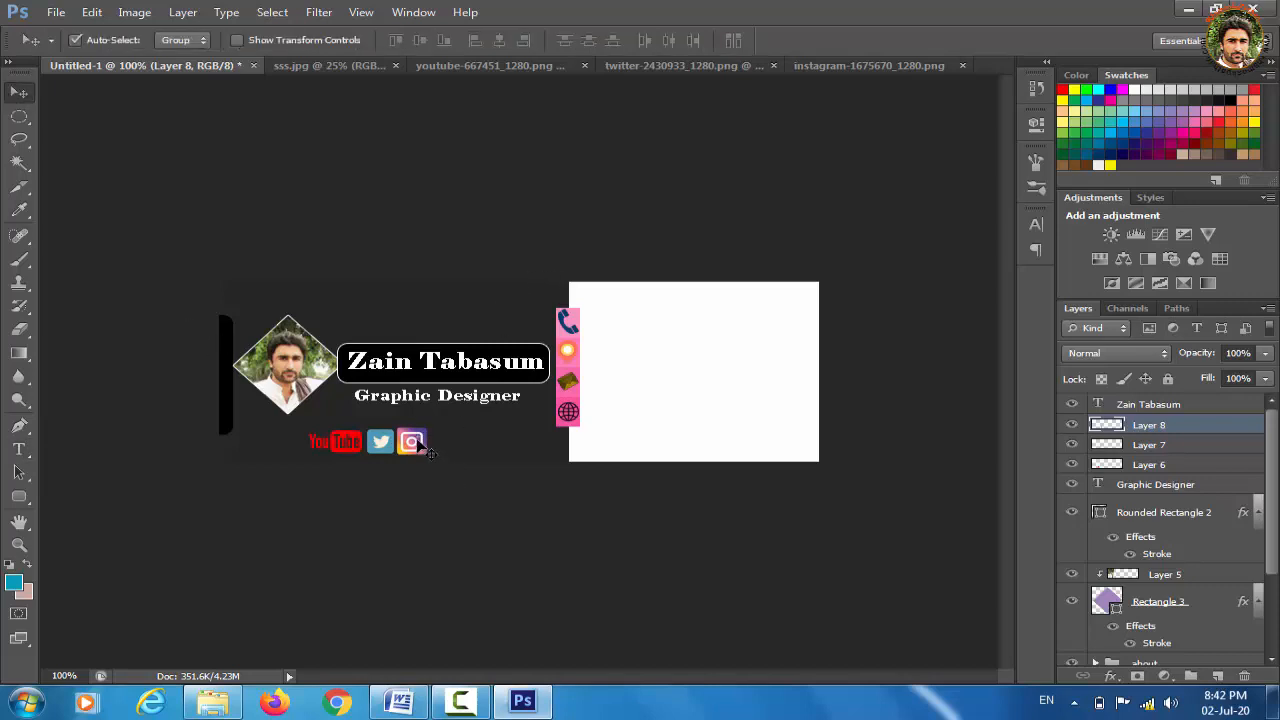
{"action": "key", "text": "ctrl+plus"}
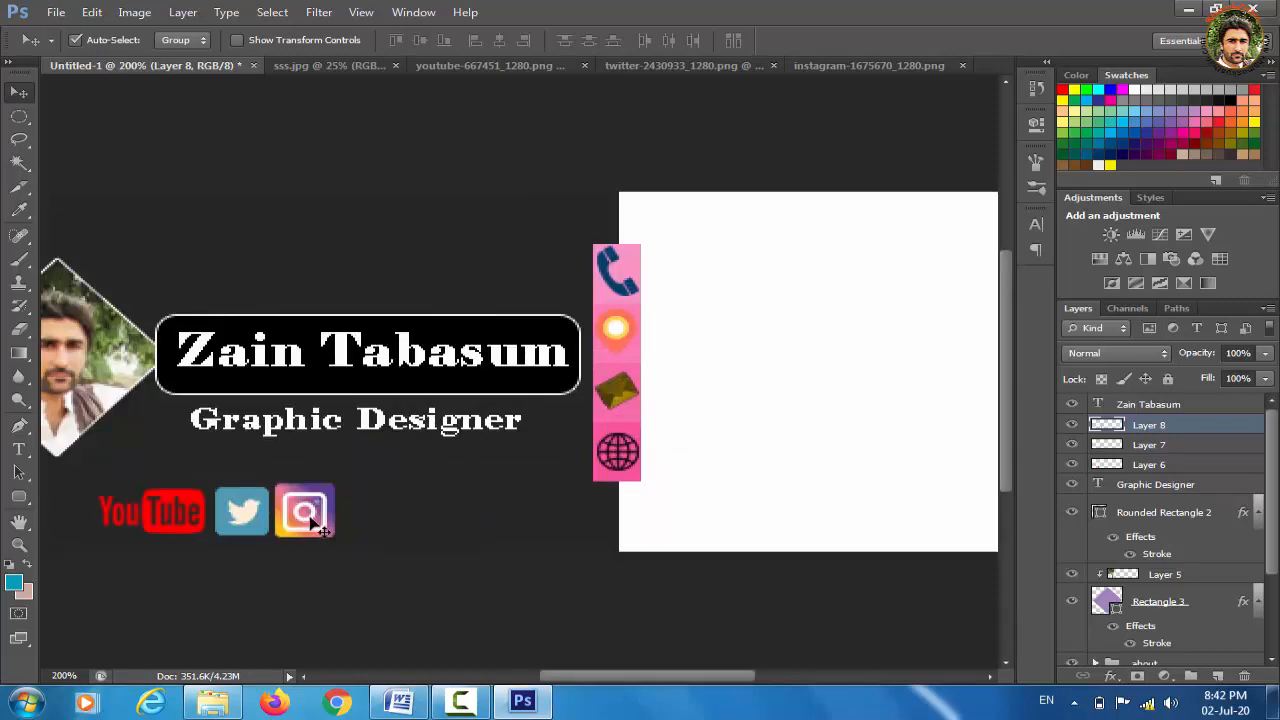
{"action": "key", "text": "ctrl+t"}
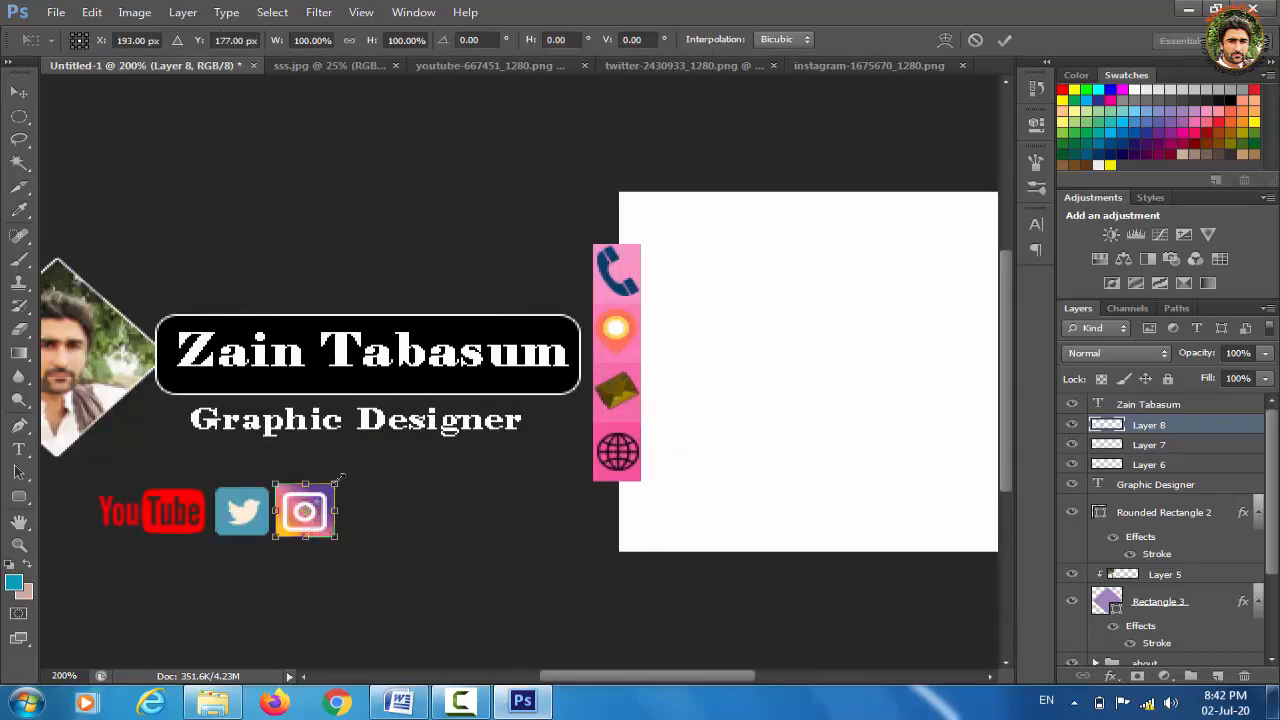
{"action": "left_click_drag", "start_coordinate": [335, 483], "coordinate": [330, 489]}
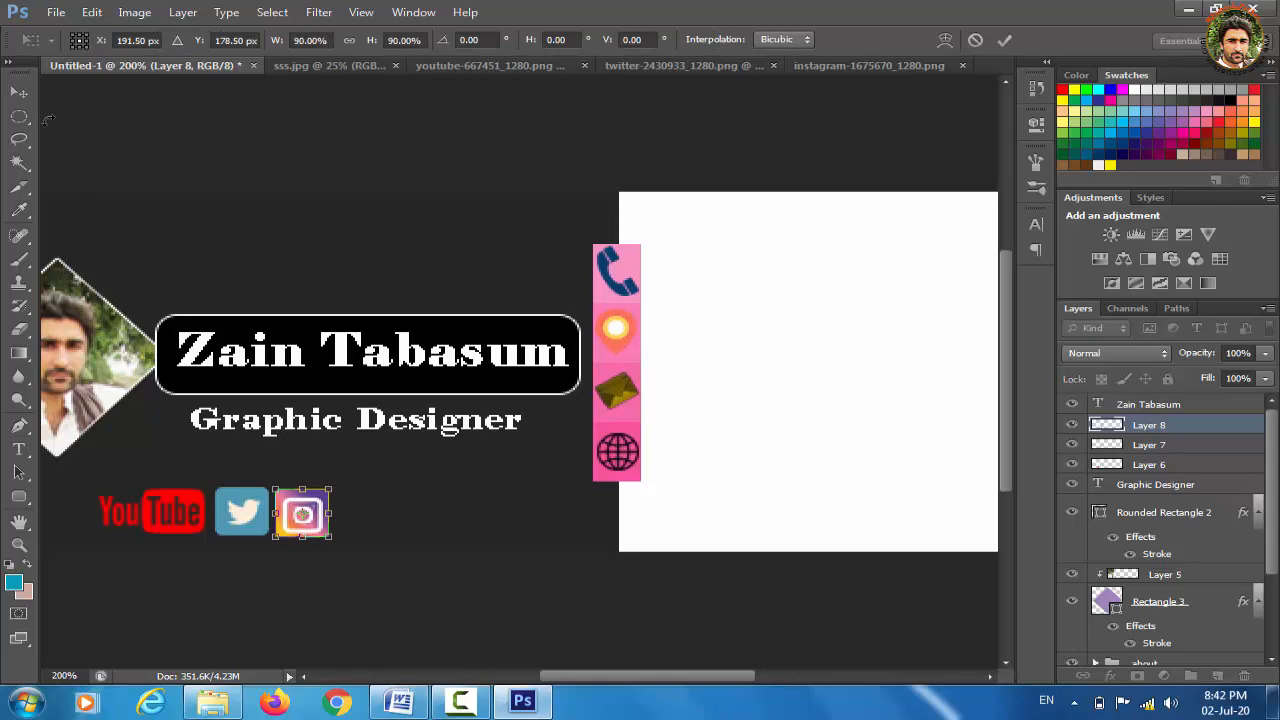
{"action": "left_click", "coordinate": [20, 92]}
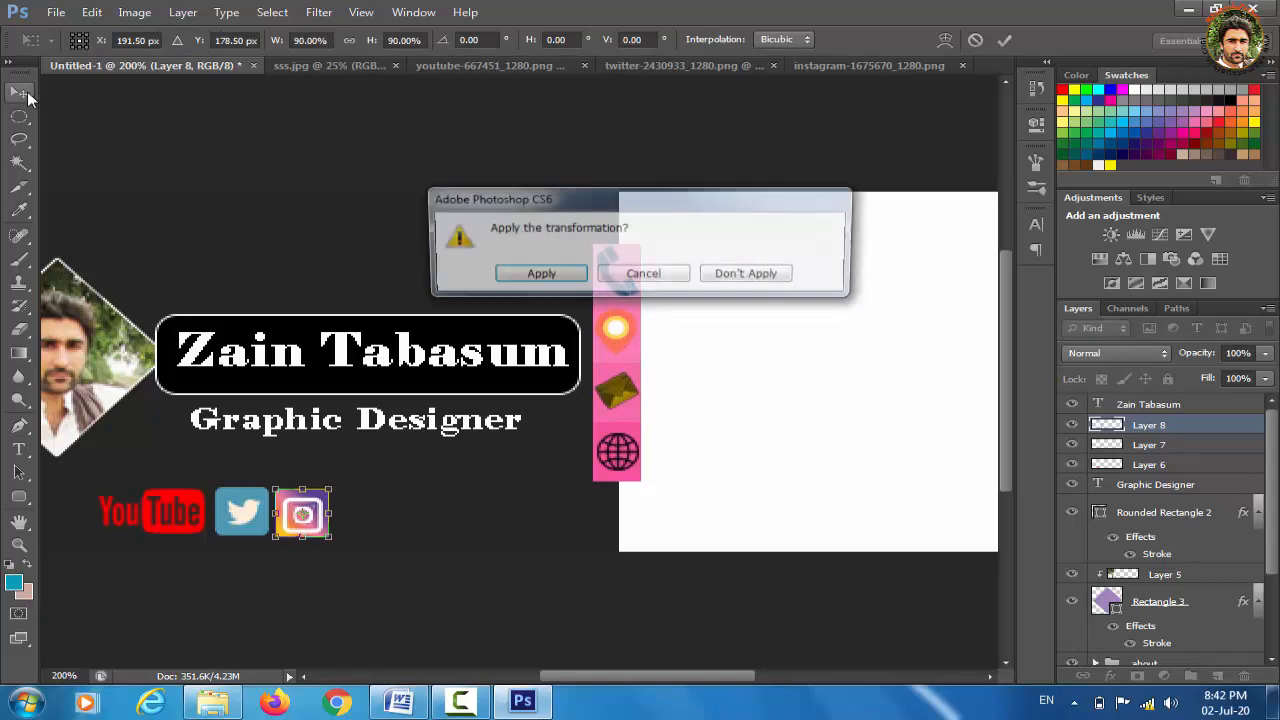
{"action": "left_click", "coordinate": [537, 276]}
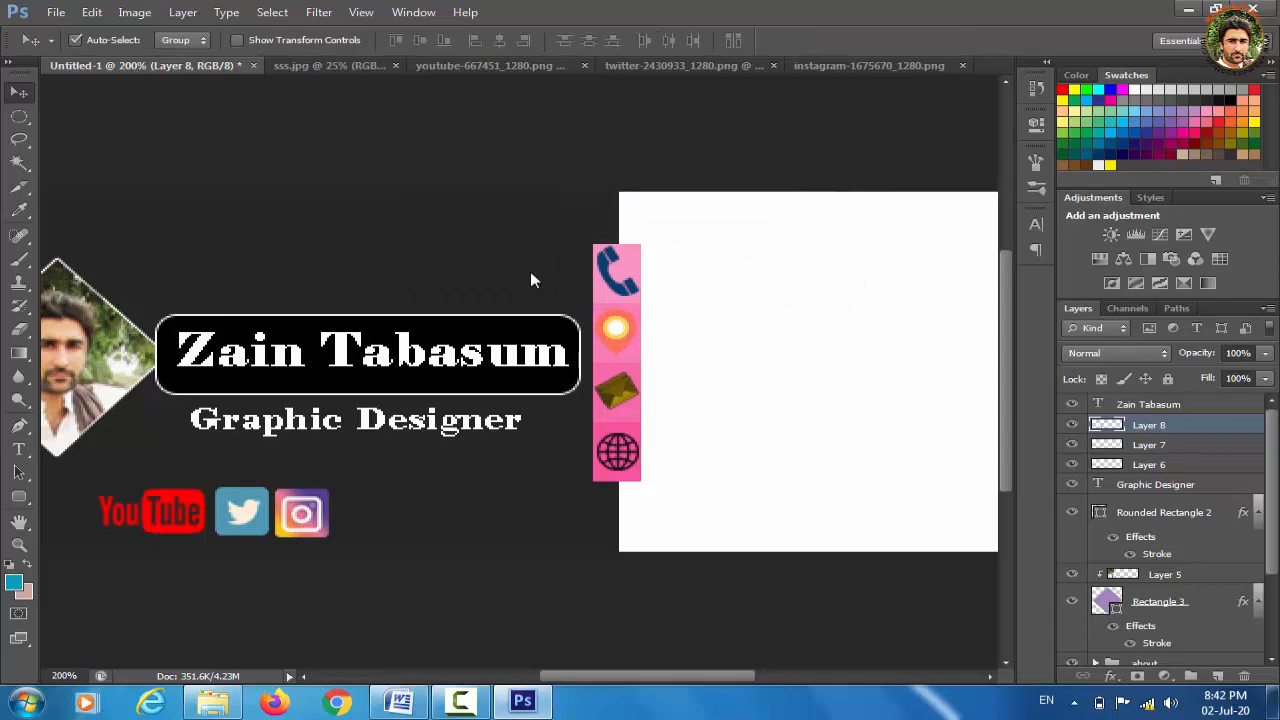
{"action": "key", "text": "ctrl+minus"}
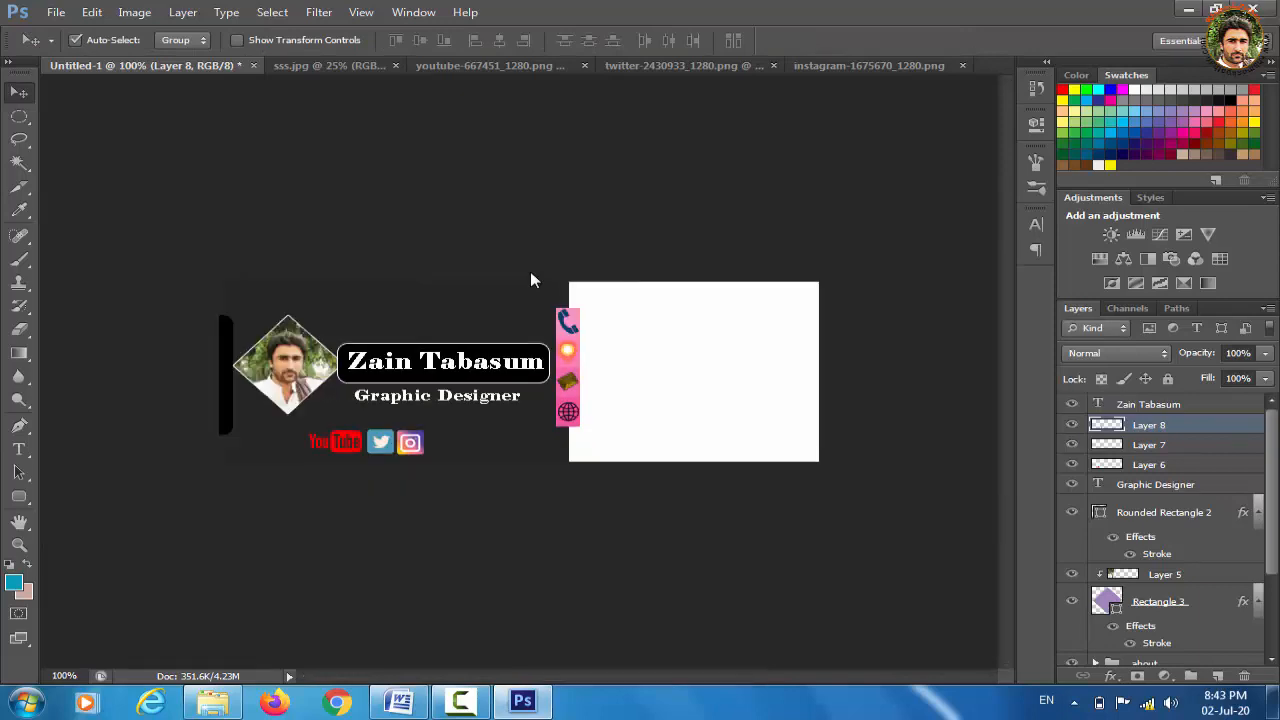
{"action": "key", "text": "ctrl+o"}
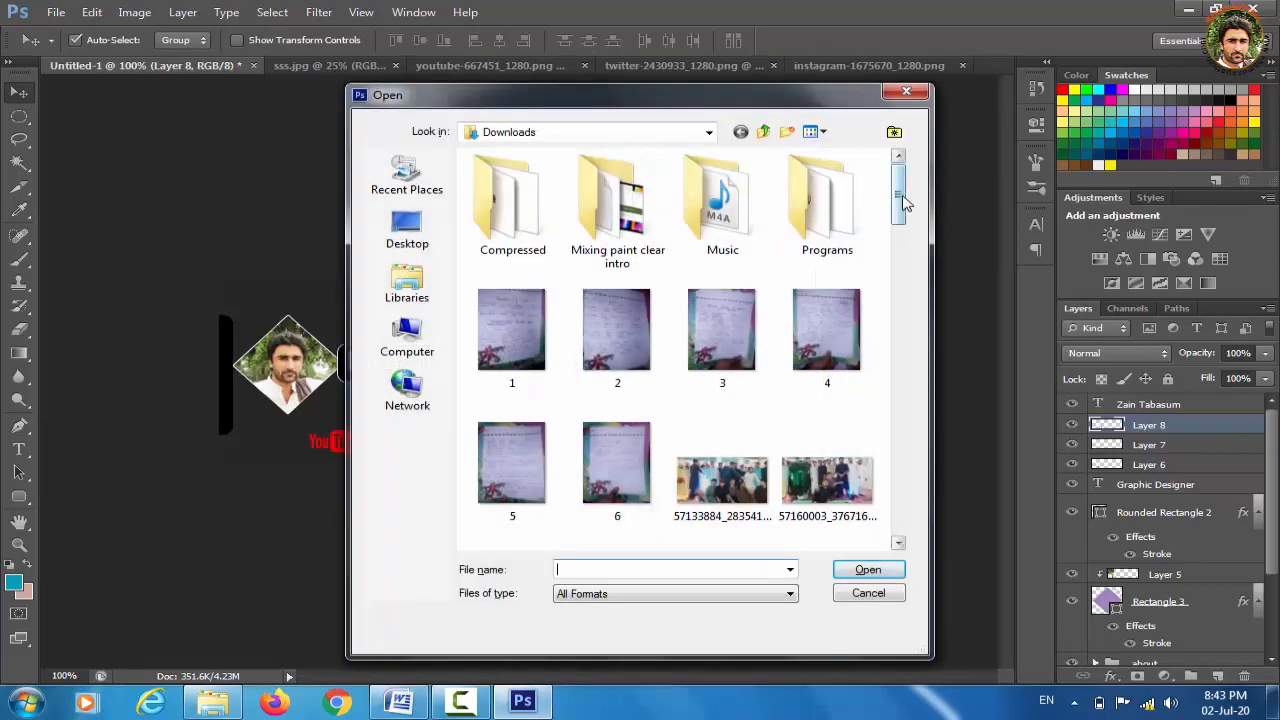
Open facebook-2429746_1280.png from Downloads
{"action": "left_click_drag", "start_coordinate": [903, 203], "coordinate": [903, 444]}
{"action": "left_click", "coordinate": [722, 275]}
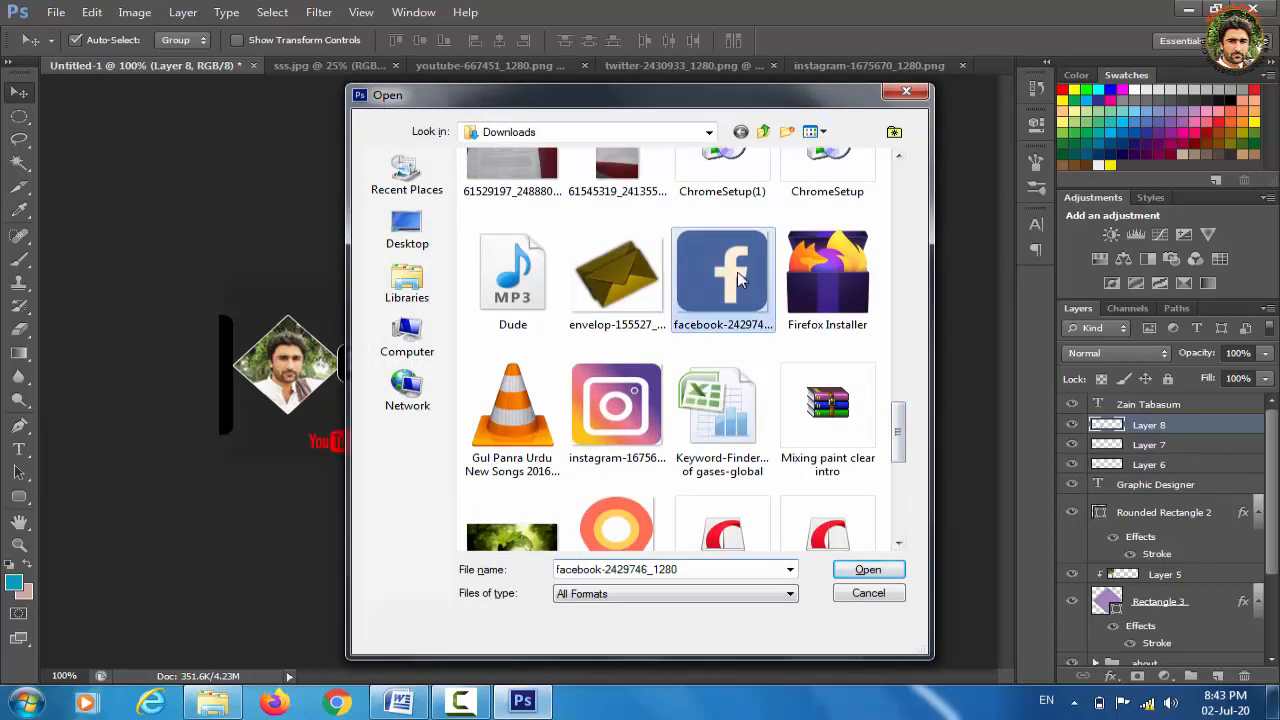
{"action": "left_click", "coordinate": [866, 570]}
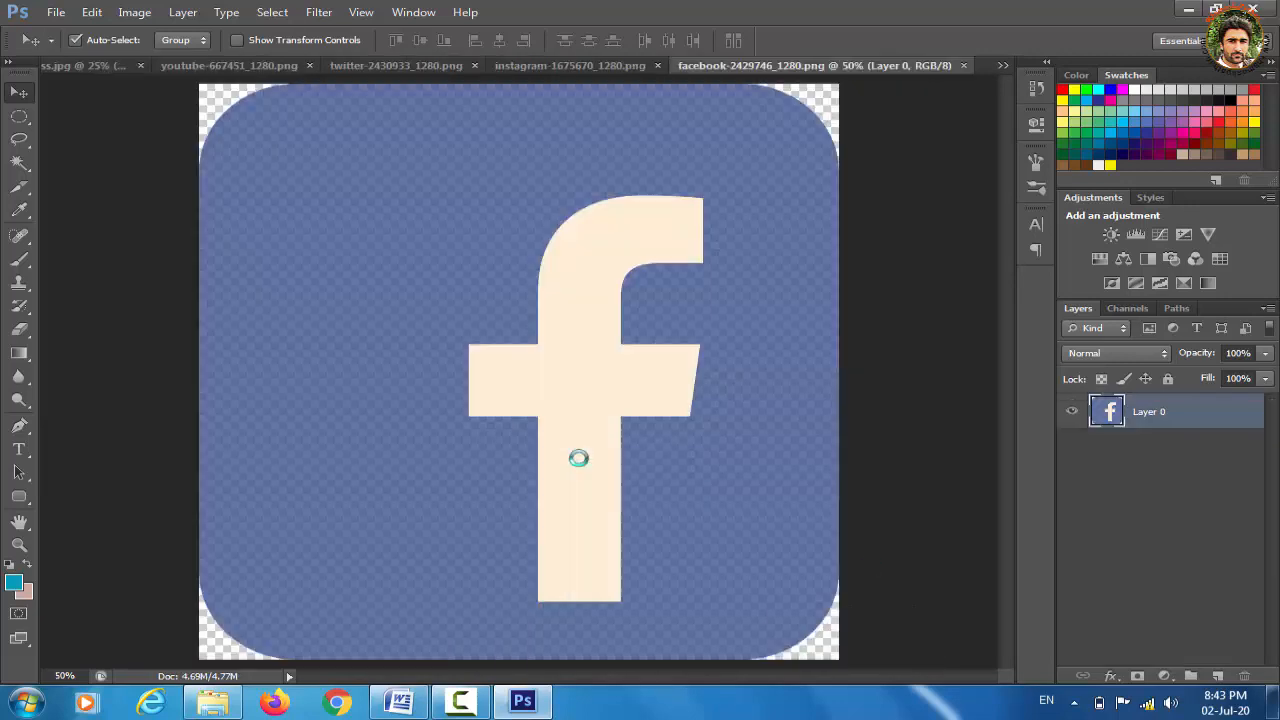
Close the Instagram, Twitter, YouTube and sss.jpg documents, select all of the Facebook image, and return to the banner
{"action": "left_click", "coordinate": [576, 63]}
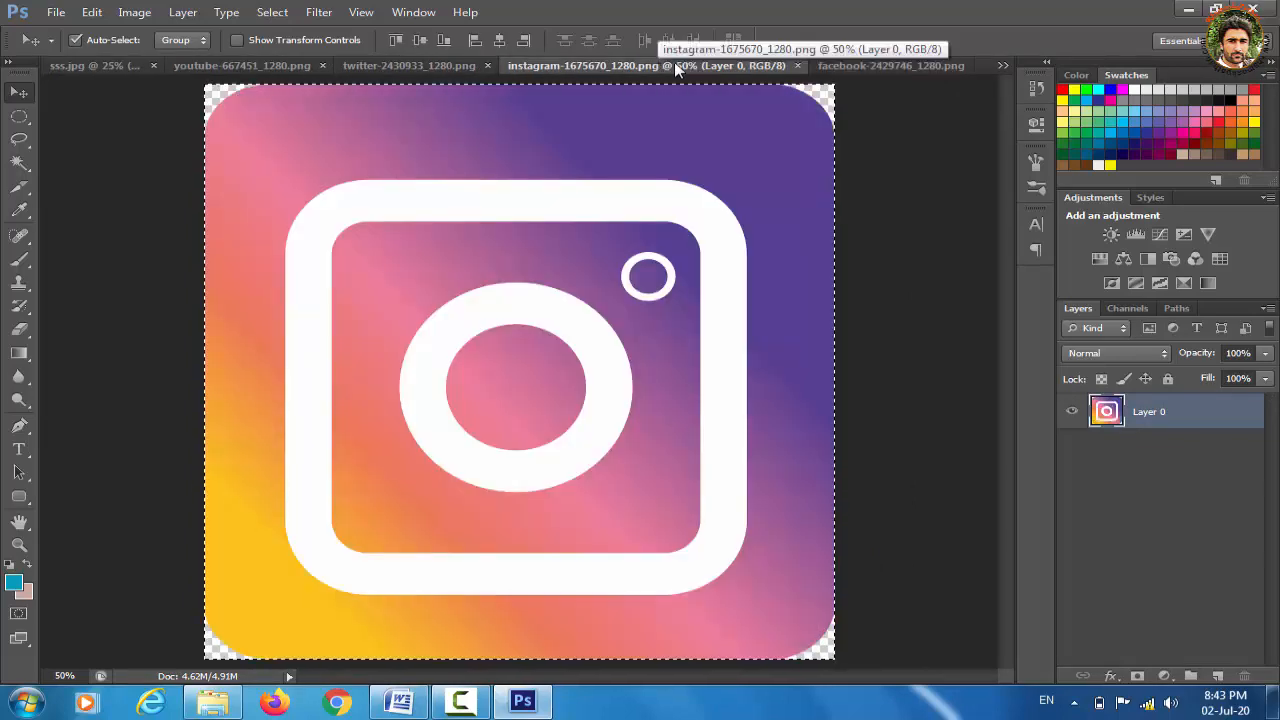
{"action": "left_click", "coordinate": [800, 65]}
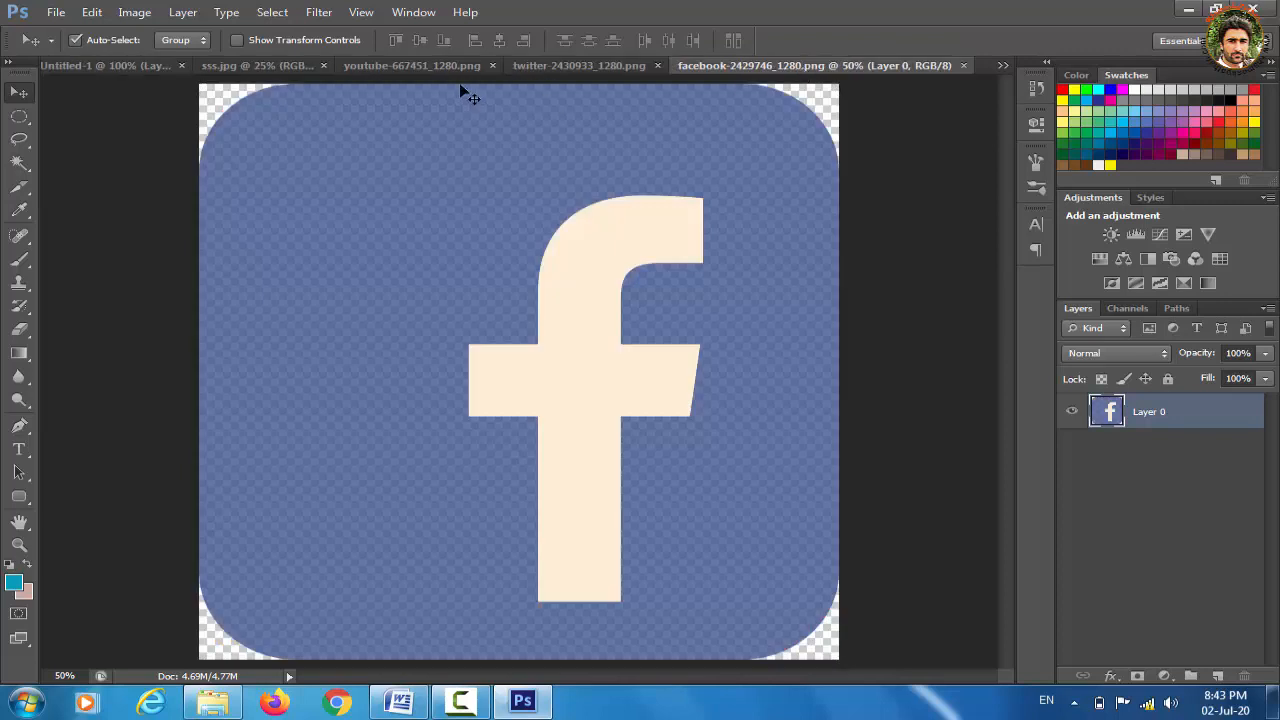
{"action": "left_click", "coordinate": [657, 65]}
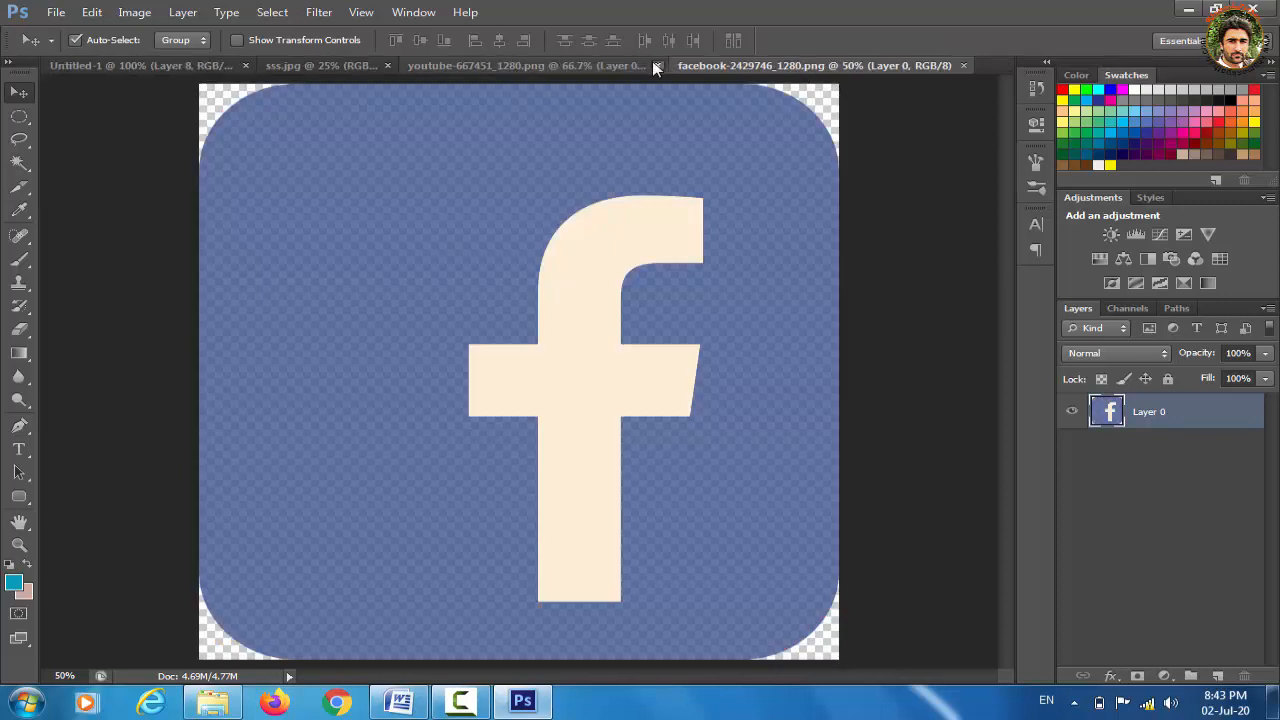
{"action": "left_click", "coordinate": [658, 65]}
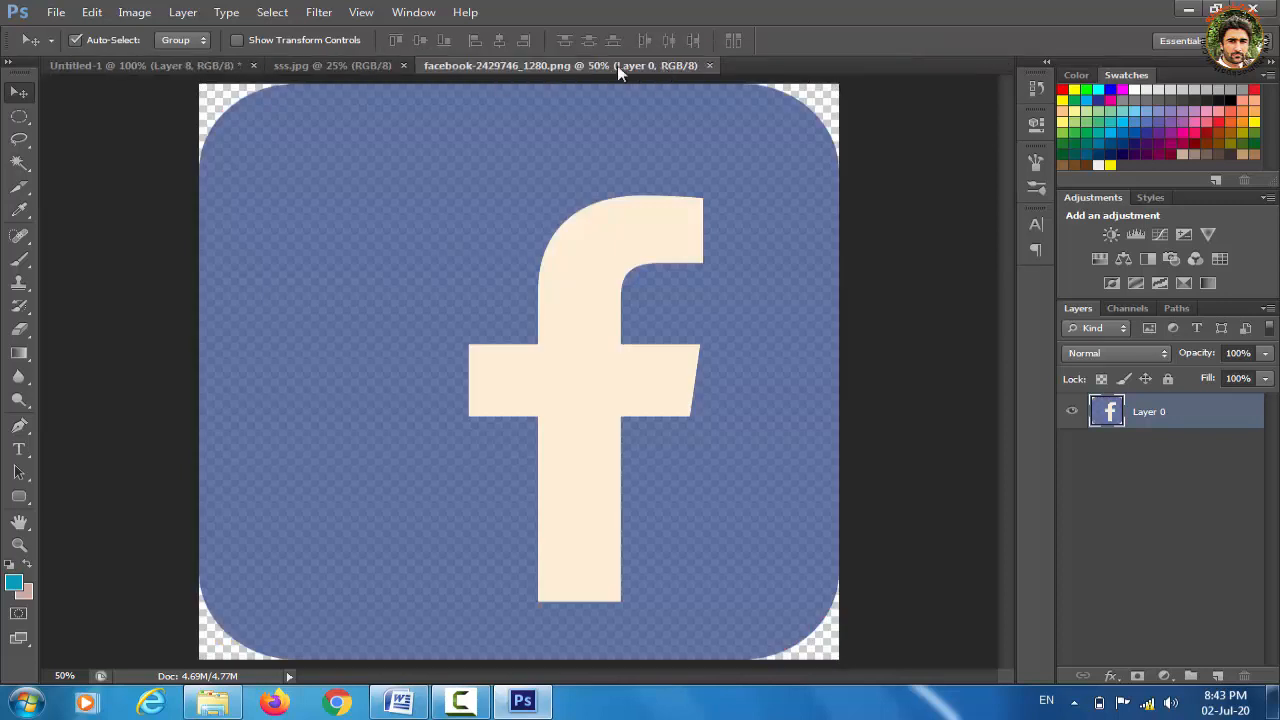
{"action": "left_click", "coordinate": [370, 67]}
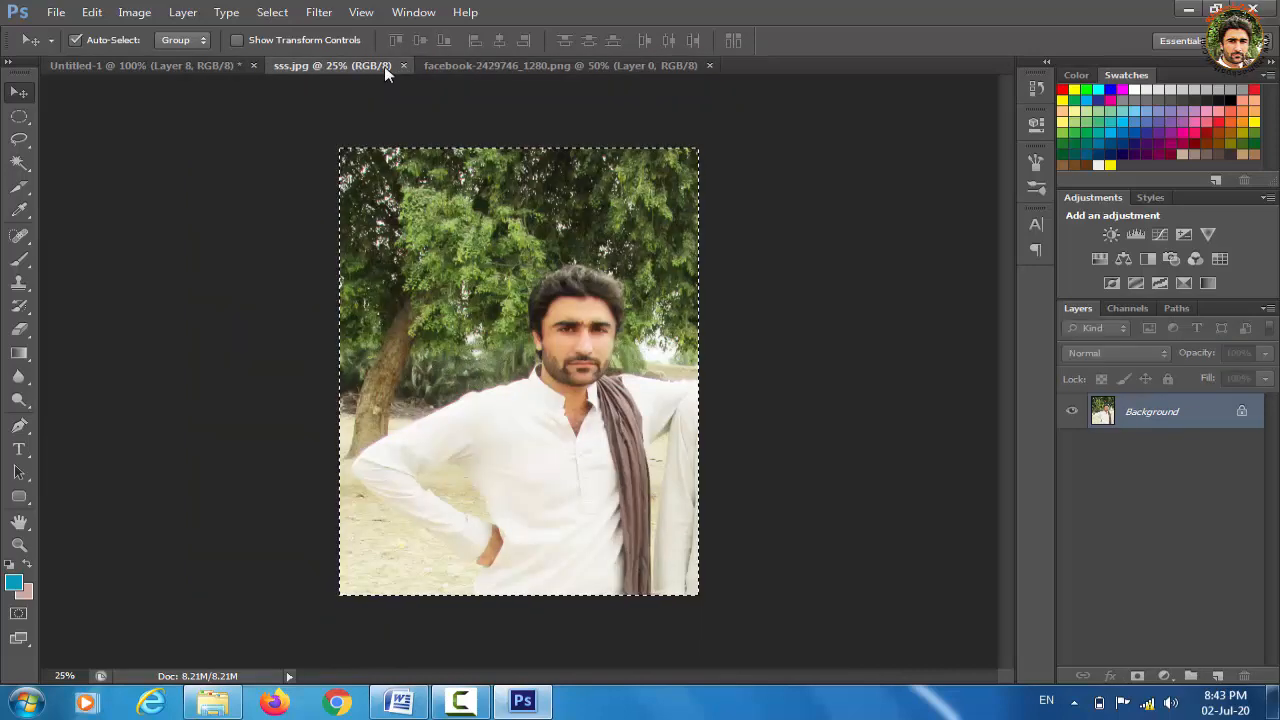
{"action": "left_click", "coordinate": [403, 64]}
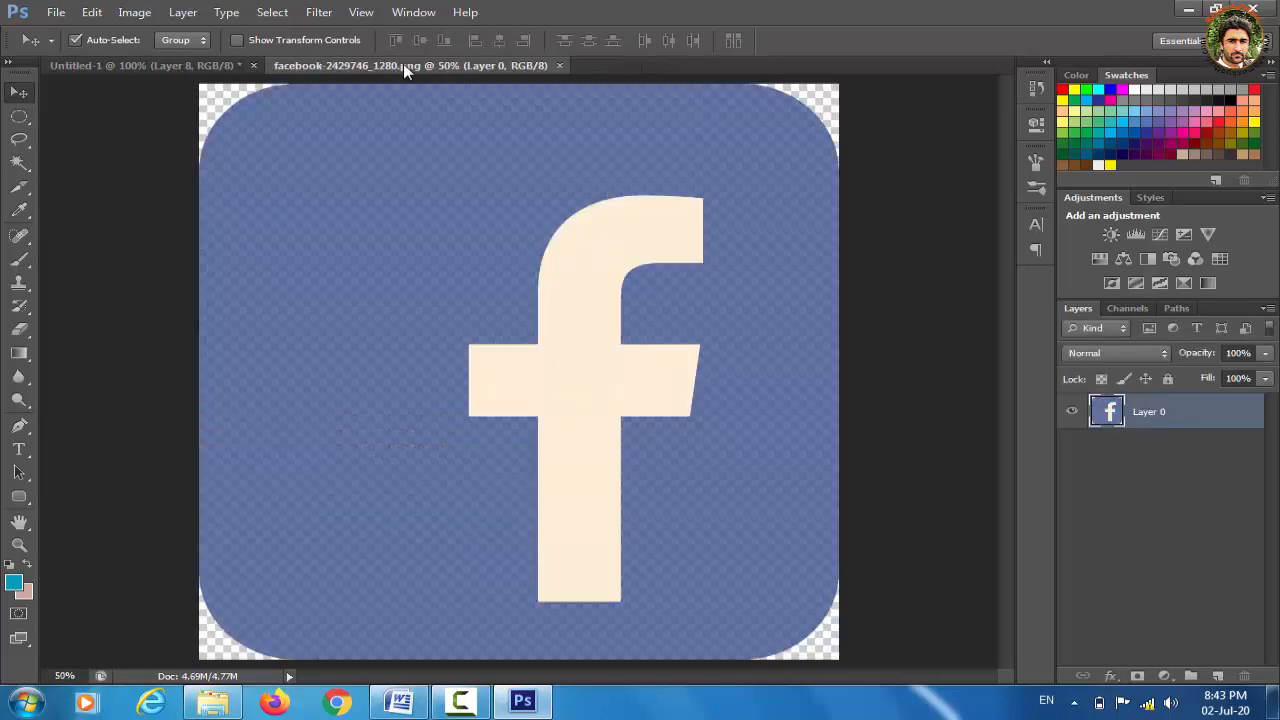
{"action": "key", "text": "ctrl+a"}
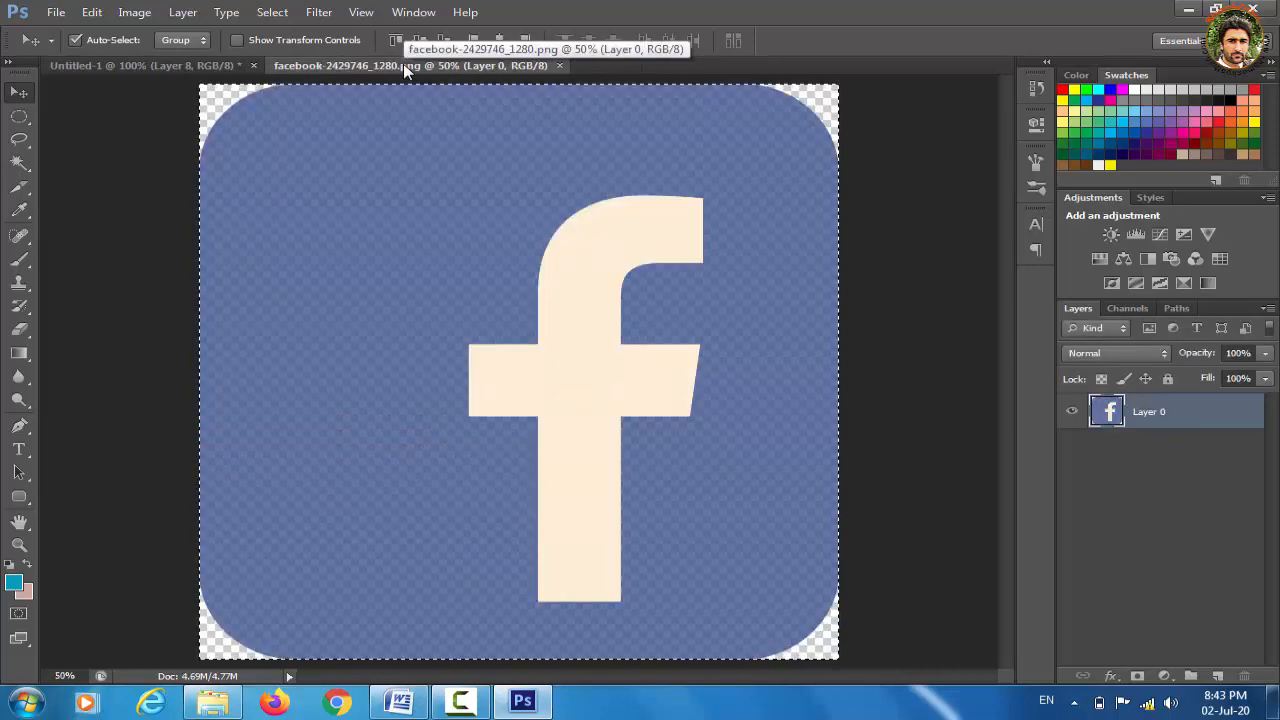
{"action": "left_click", "coordinate": [180, 60]}
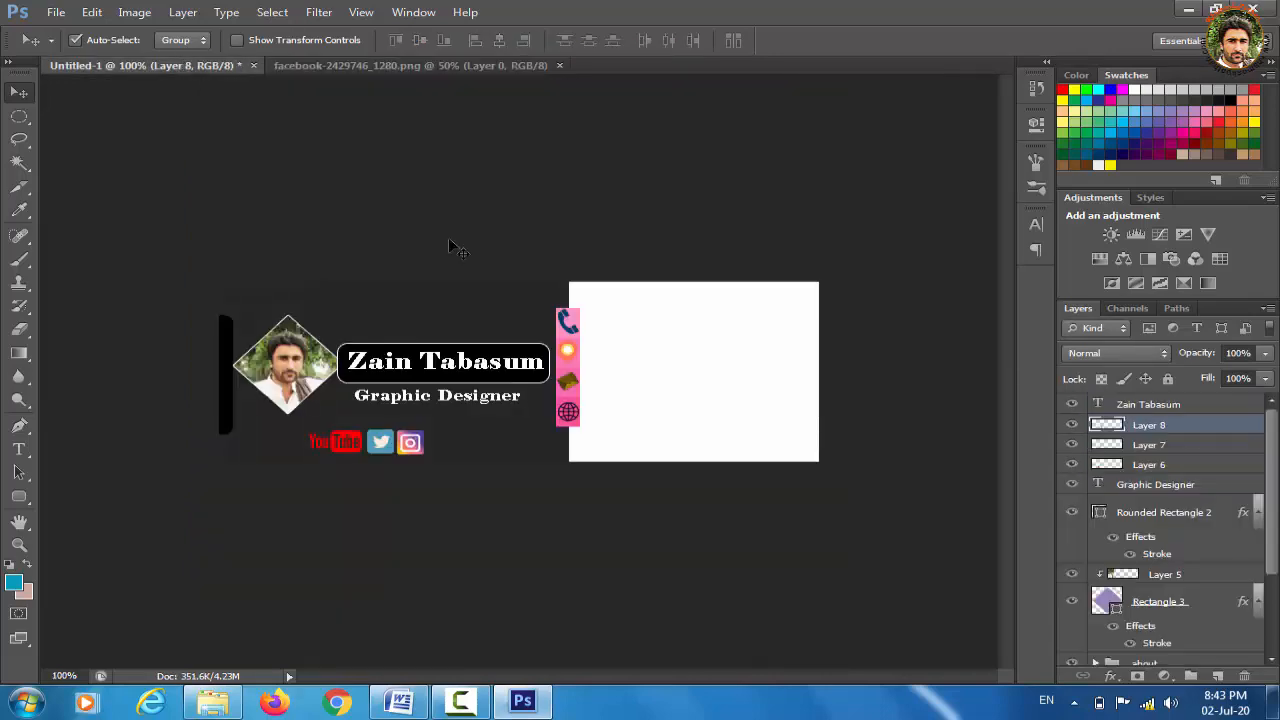
Paste the Facebook logo, shrink it to a tiny icon and place it right after Instagram
{"action": "key", "text": "ctrl+v"}
{"action": "key", "text": "ctrl+t"}
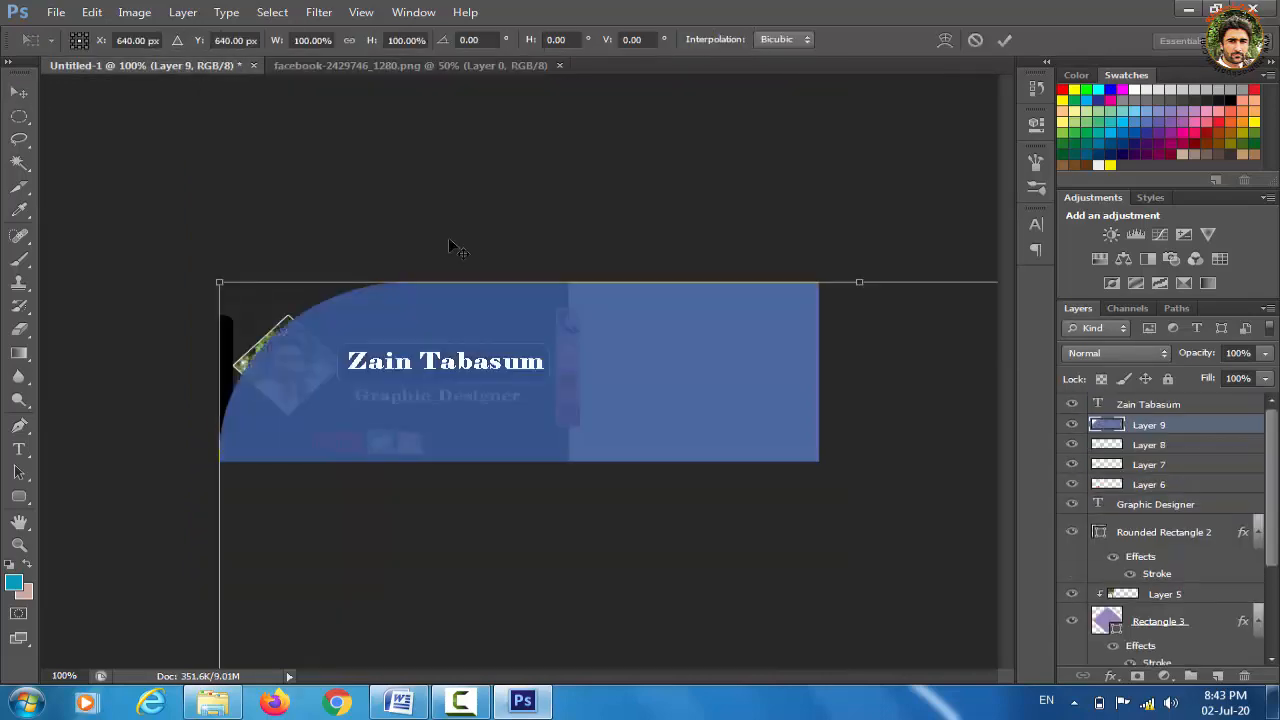
{"action": "left_click_drag", "start_coordinate": [221, 283], "coordinate": [521, 492]}
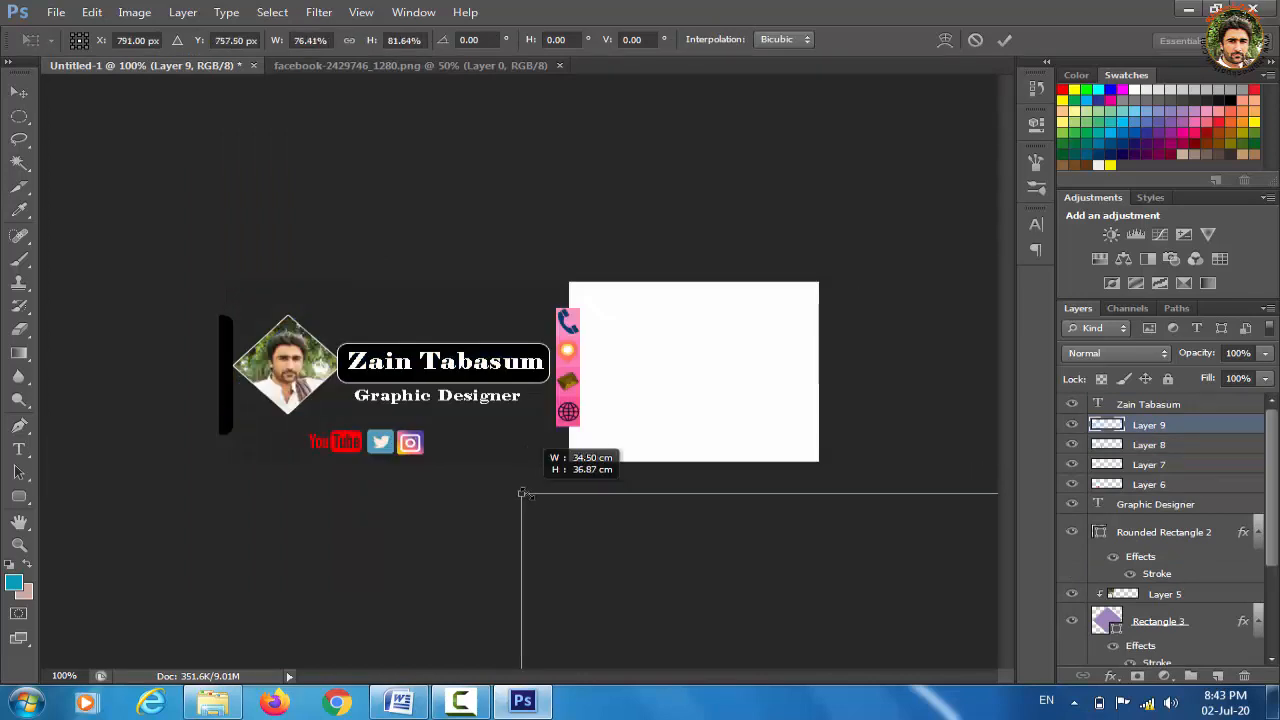
{"action": "left_click_drag", "start_coordinate": [705, 588], "coordinate": [386, 237]}
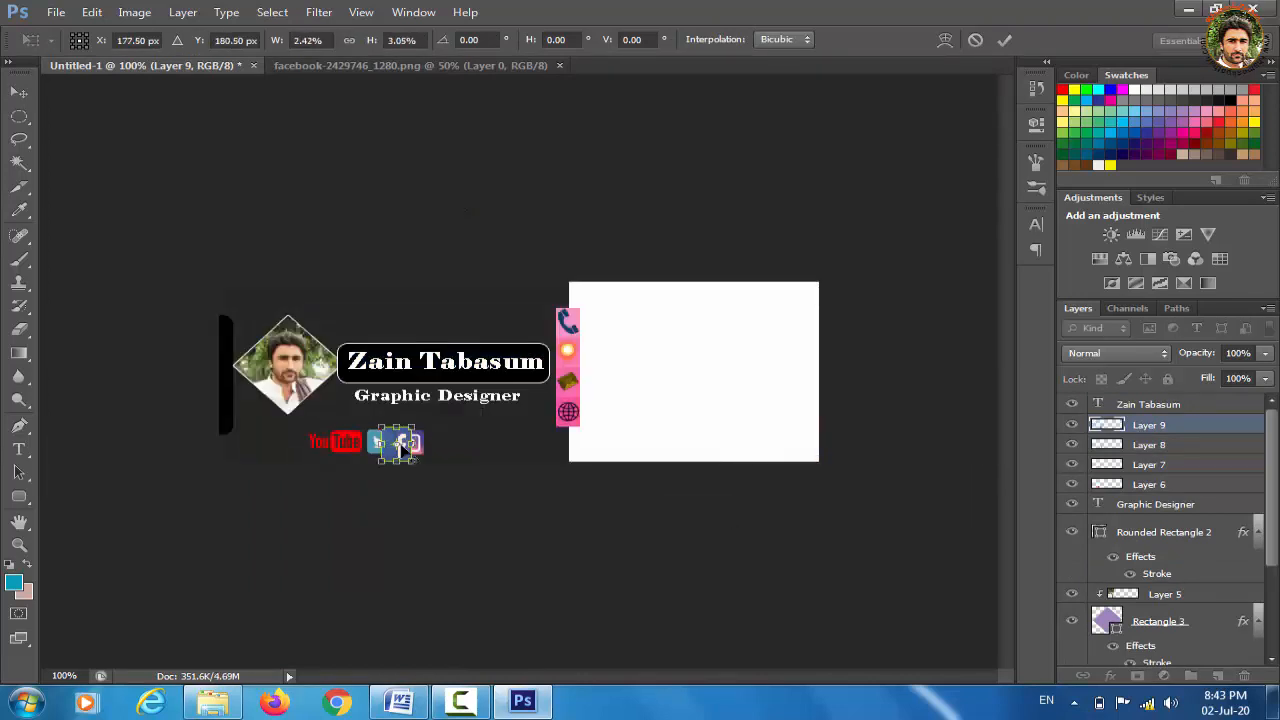
{"action": "key", "text": "ctrl+plus"}
{"action": "key", "text": "ctrl+plus"}
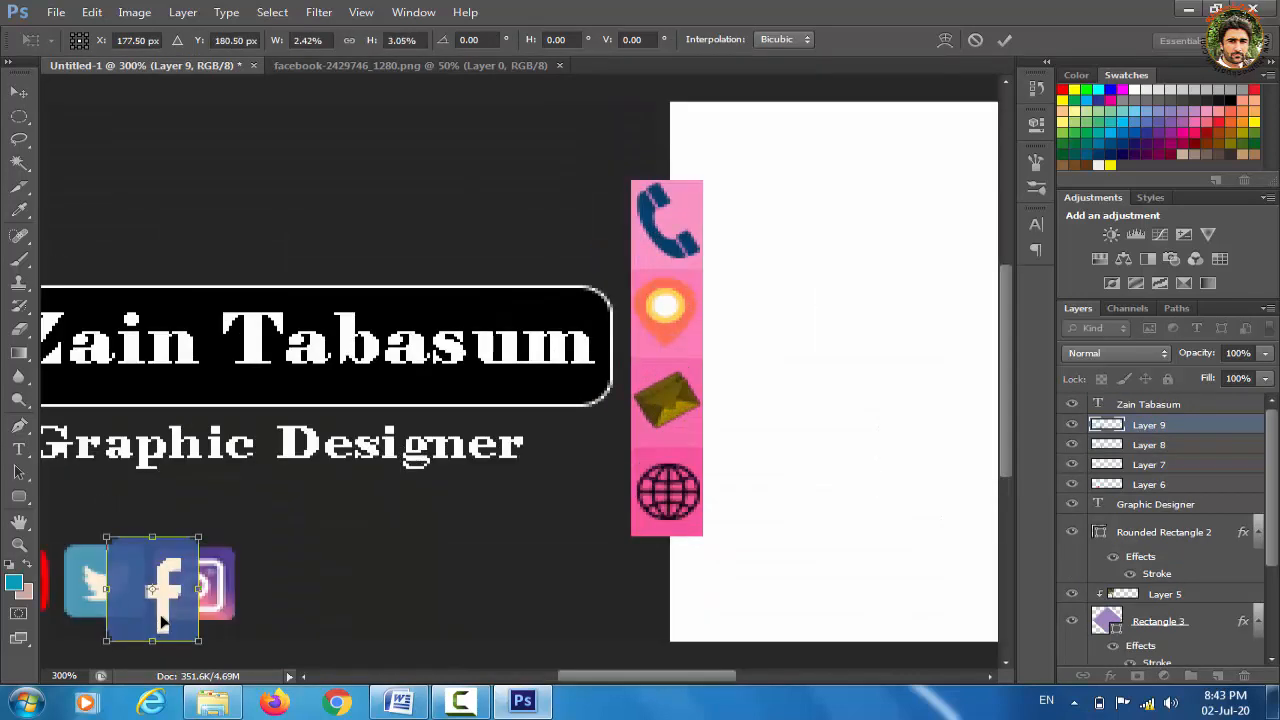
{"action": "left_click_drag", "start_coordinate": [160, 628], "coordinate": [285, 622]}
{"action": "left_click", "coordinate": [19, 92]}
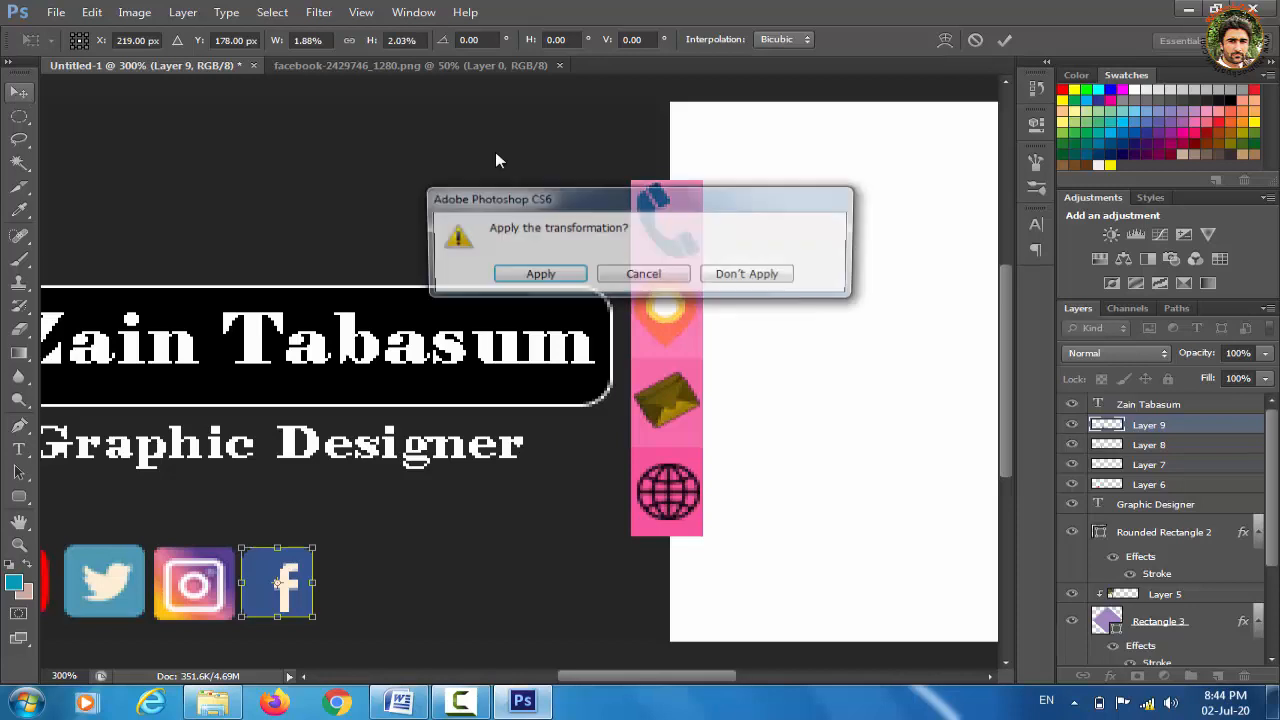
{"action": "left_click", "coordinate": [546, 275]}
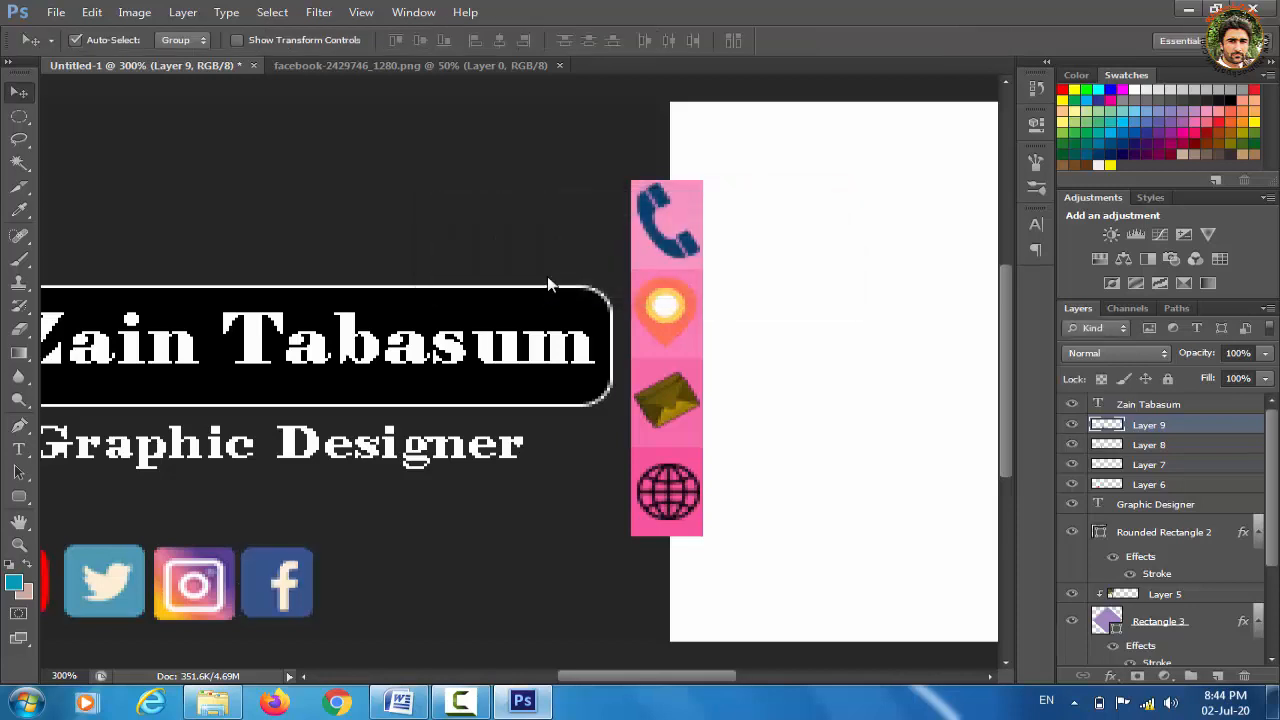
{"action": "key", "text": "ctrl+minus"}
{"action": "key", "text": "ctrl+minus"}
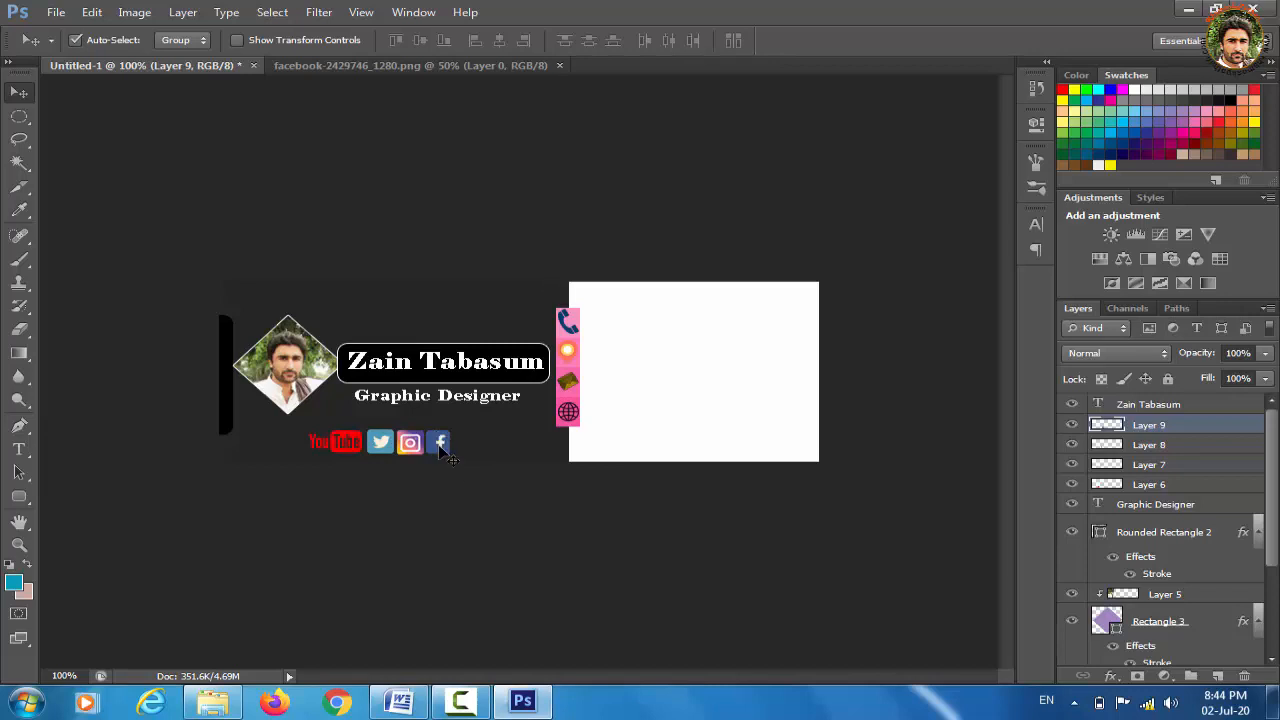
{"action": "key", "text": "Right"}
{"action": "key", "text": "Right"}
{"action": "key", "text": "Right"}
{"action": "key", "text": "Right"}
{"action": "key", "text": "Right"}
Nudge the Instagram icon right and move the icon layers into a new layer group
{"action": "left_click", "coordinate": [417, 453]}
{"action": "key", "text": "Right"}
{"action": "key", "text": "Right"}
{"action": "key", "text": "Right"}
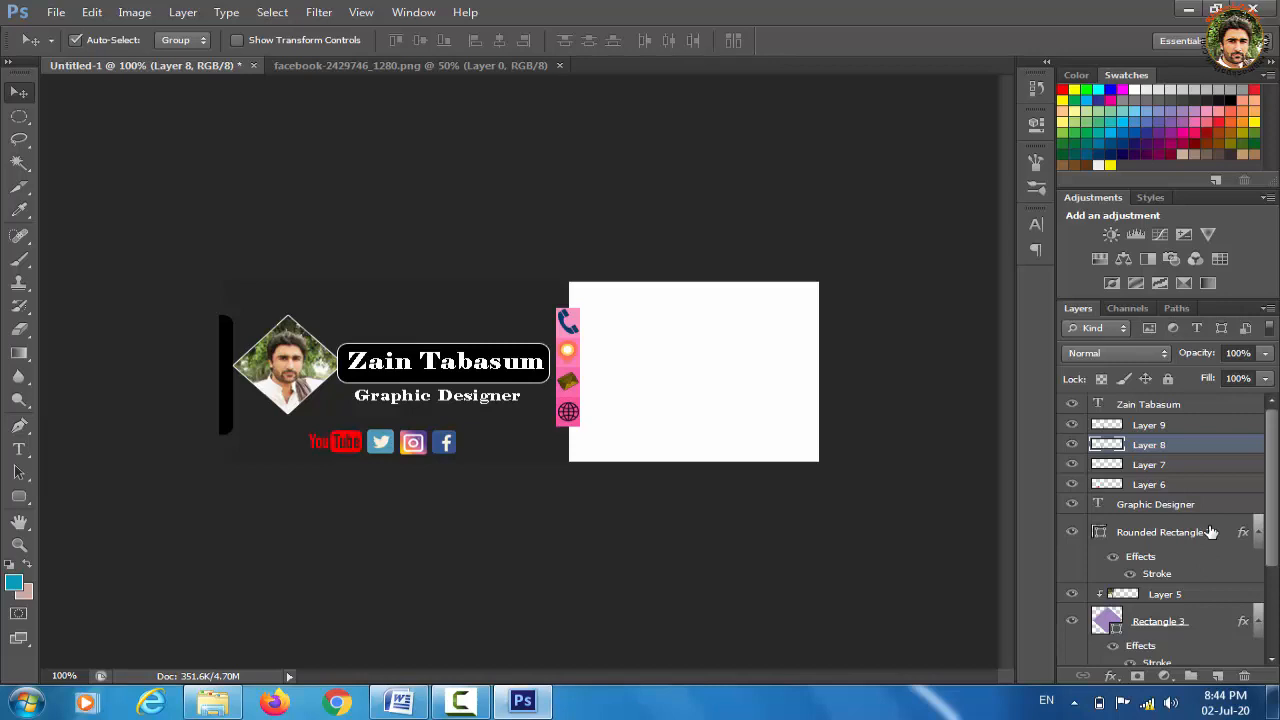
{"action": "left_click", "coordinate": [1155, 425]}
{"action": "left_click", "coordinate": [1190, 676]}
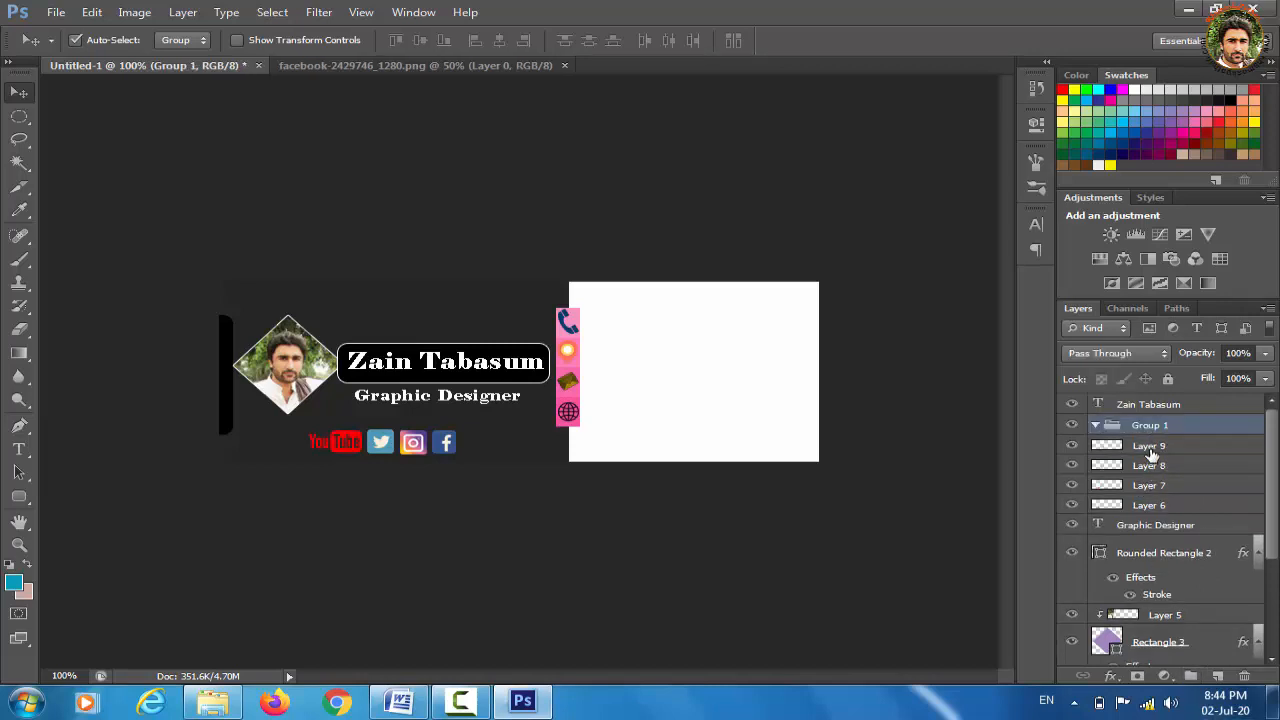
{"action": "left_click_drag", "start_coordinate": [1152, 452], "coordinate": [1150, 428]}
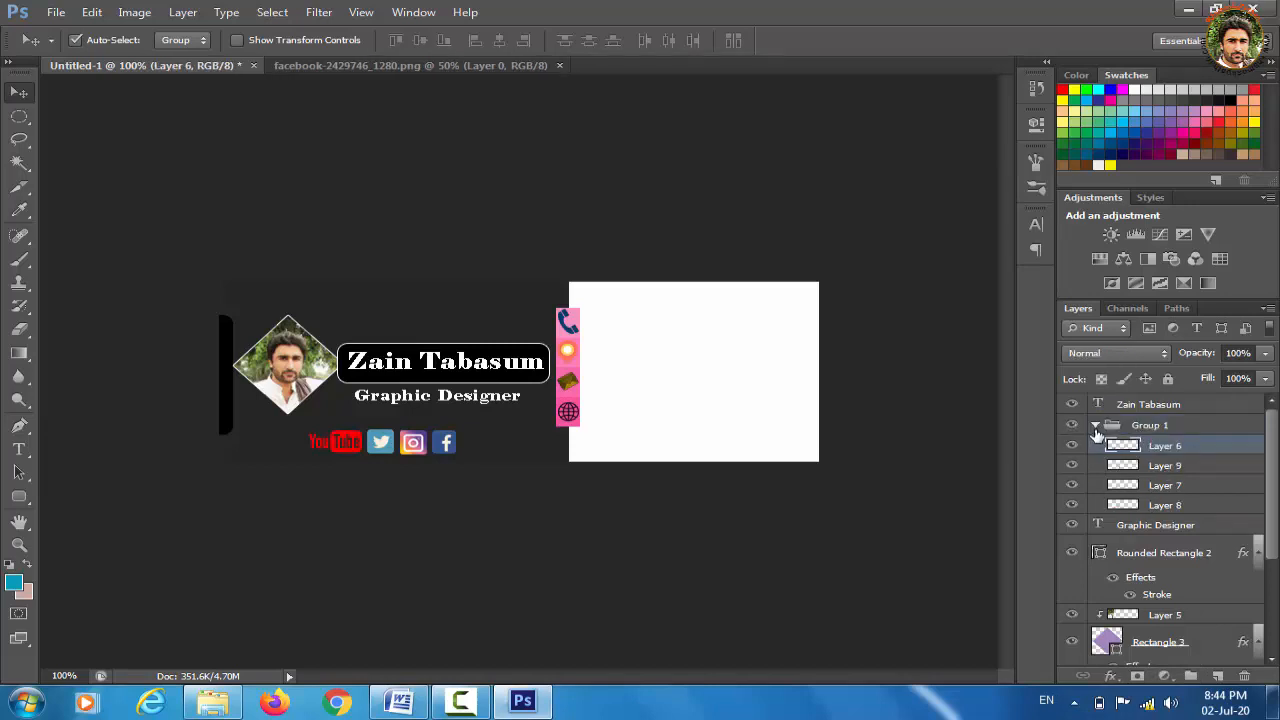
{"action": "left_click", "coordinate": [1096, 428]}
{"action": "left_click", "coordinate": [1150, 426]}
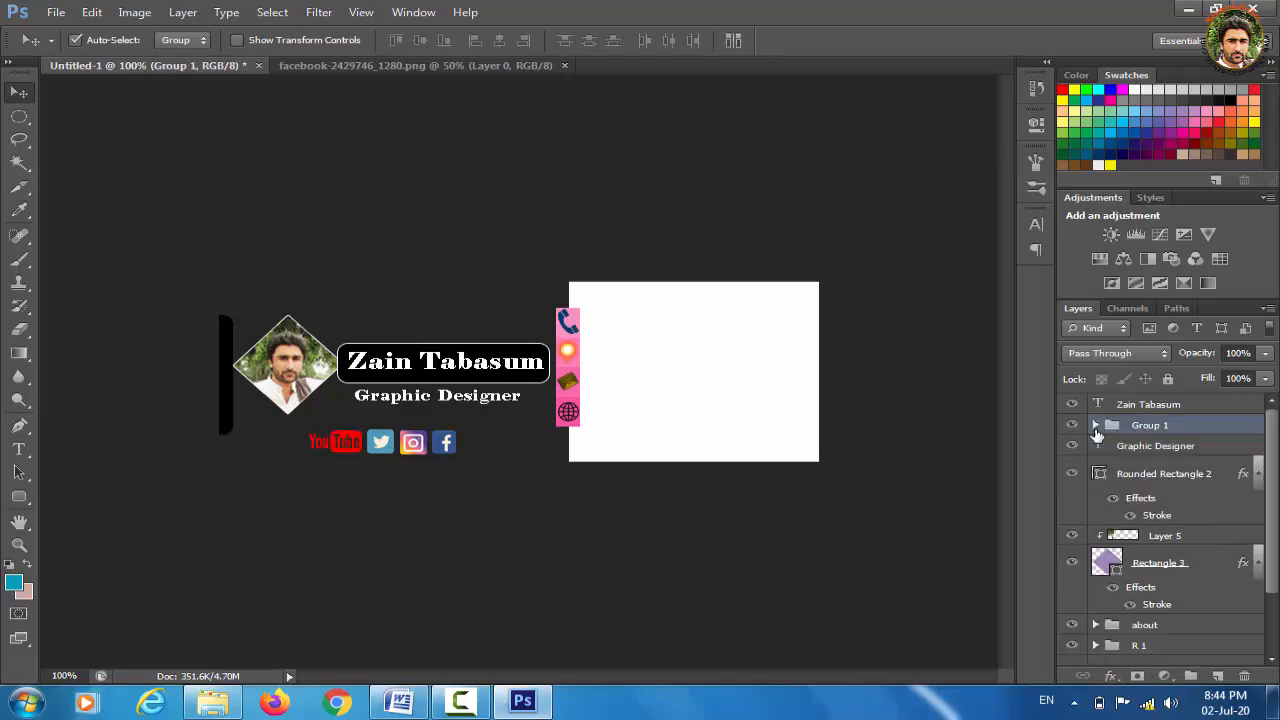
Rename the group 'link', collapse the effect rows, and shift the icon group right
{"action": "double_click", "coordinate": [1150, 426]}
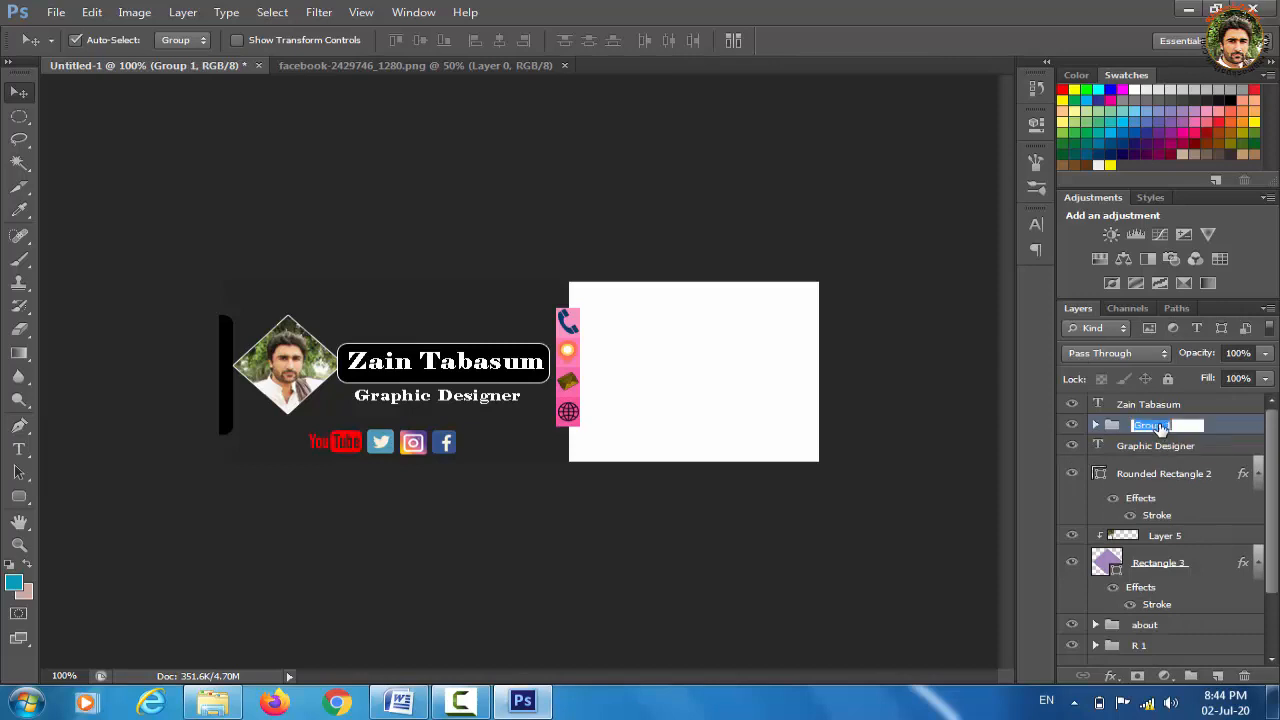
{"action": "key", "text": "BackSpace"}
{"action": "key", "text": "Return"}
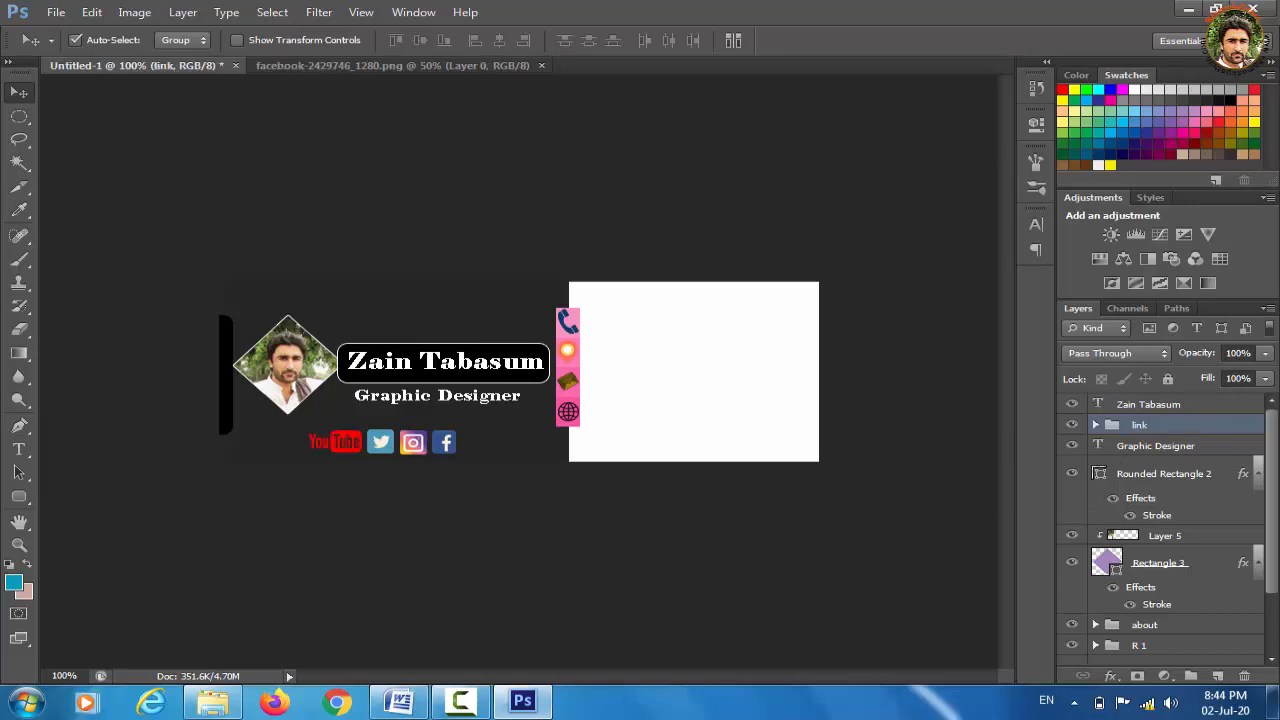
{"action": "left_click", "coordinate": [1258, 474]}
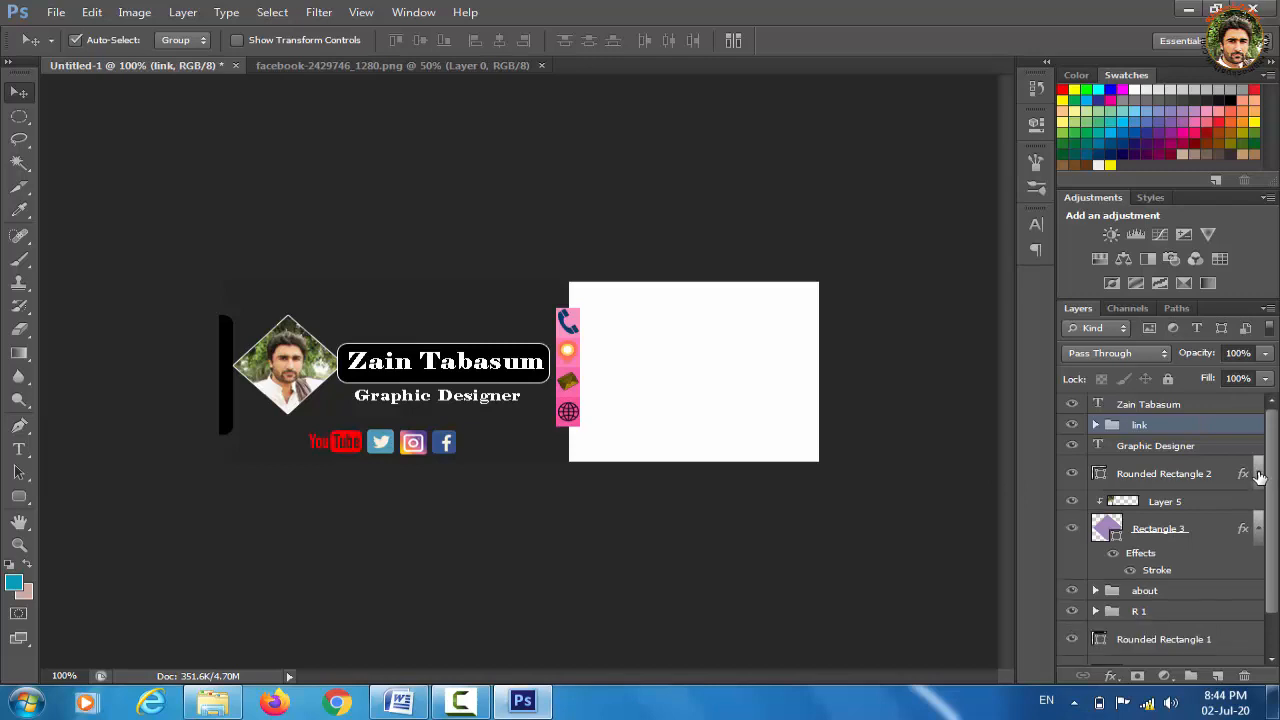
{"action": "left_click", "coordinate": [1259, 529]}
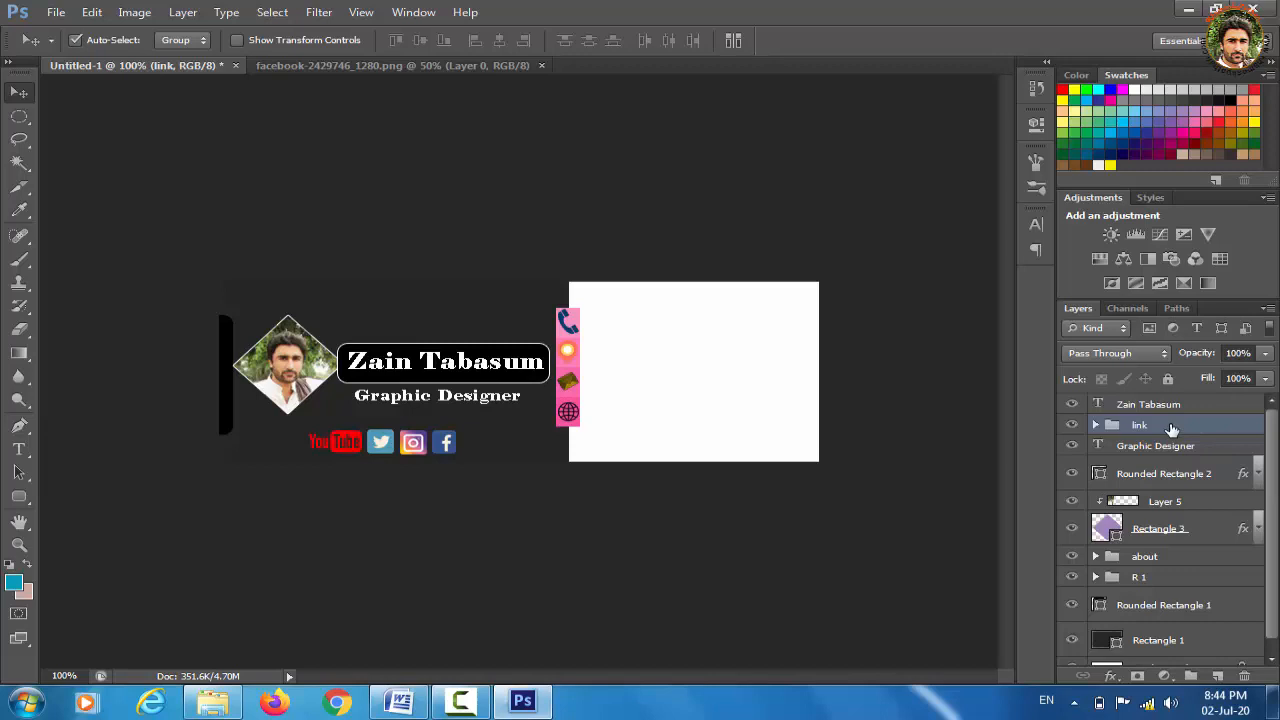
{"action": "key", "text": "Right"}
{"action": "key", "text": "Right"}
{"action": "key", "text": "Right"}
{"action": "key", "text": "Right"}
{"action": "key", "text": "Right"}
{"action": "key", "text": "Right"}
{"action": "key", "text": "Right"}
{"action": "key", "text": "Right"}
{"action": "key", "text": "Right"}
{"action": "key", "text": "Right"}
{"action": "key", "text": "Right"}
{"action": "key", "text": "Right"}
{"action": "key", "text": "Right"}
{"action": "key", "text": "Right"}
{"action": "key", "text": "Right"}
{"action": "key", "text": "Right"}
{"action": "key", "text": "Right"}
{"action": "key", "text": "Right"}
{"action": "key", "text": "Right"}
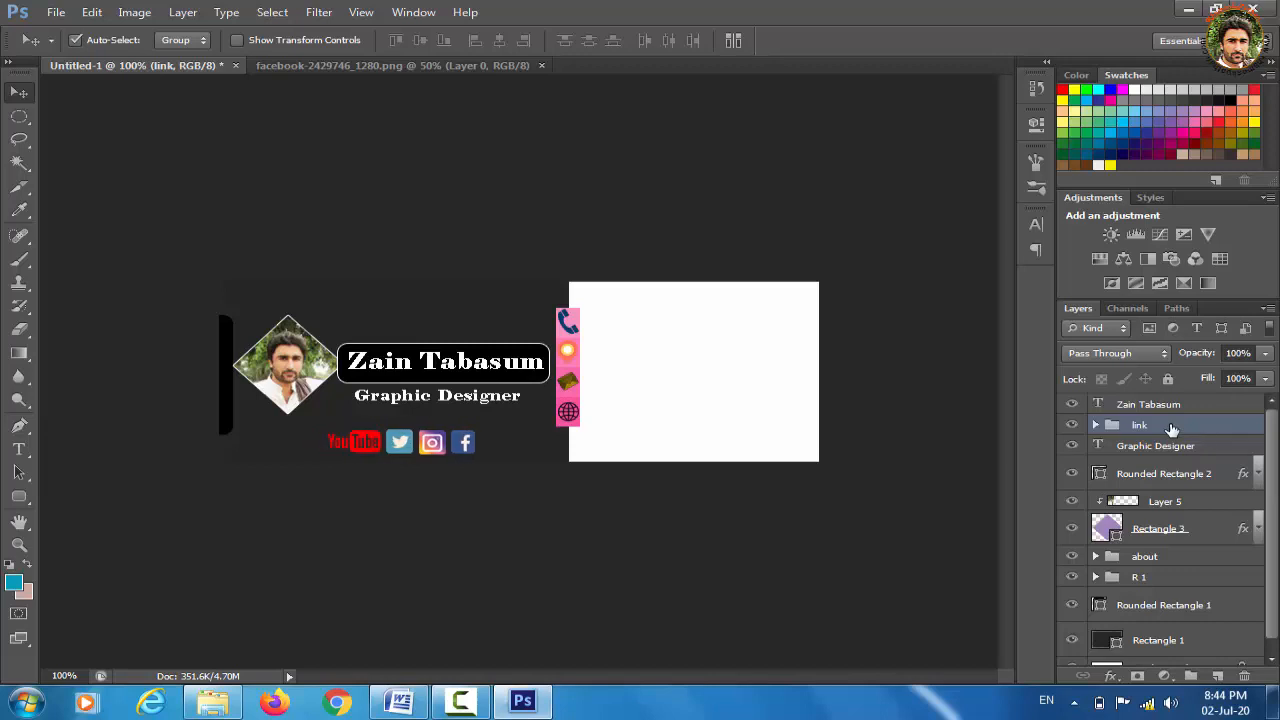
{"action": "key", "text": "Right"}
{"action": "key", "text": "Right"}
{"action": "key", "text": "Right"}
{"action": "key", "text": "Right"}
{"action": "key", "text": "Right"}
{"action": "key", "text": "Right"}
{"action": "key", "text": "Right"}
{"action": "key", "text": "Right"}
{"action": "key", "text": "Right"}
{"action": "key", "text": "Right"}
{"action": "key", "text": "Right"}
{"action": "key", "text": "Right"}
{"action": "key", "text": "Right"}
{"action": "key", "text": "Right"}
{"action": "key", "text": "Right"}
{"action": "key", "text": "Right"}
{"action": "key", "text": "Right"}
{"action": "key", "text": "Right"}
{"action": "key", "text": "Right"}
{"action": "key", "text": "Right"}
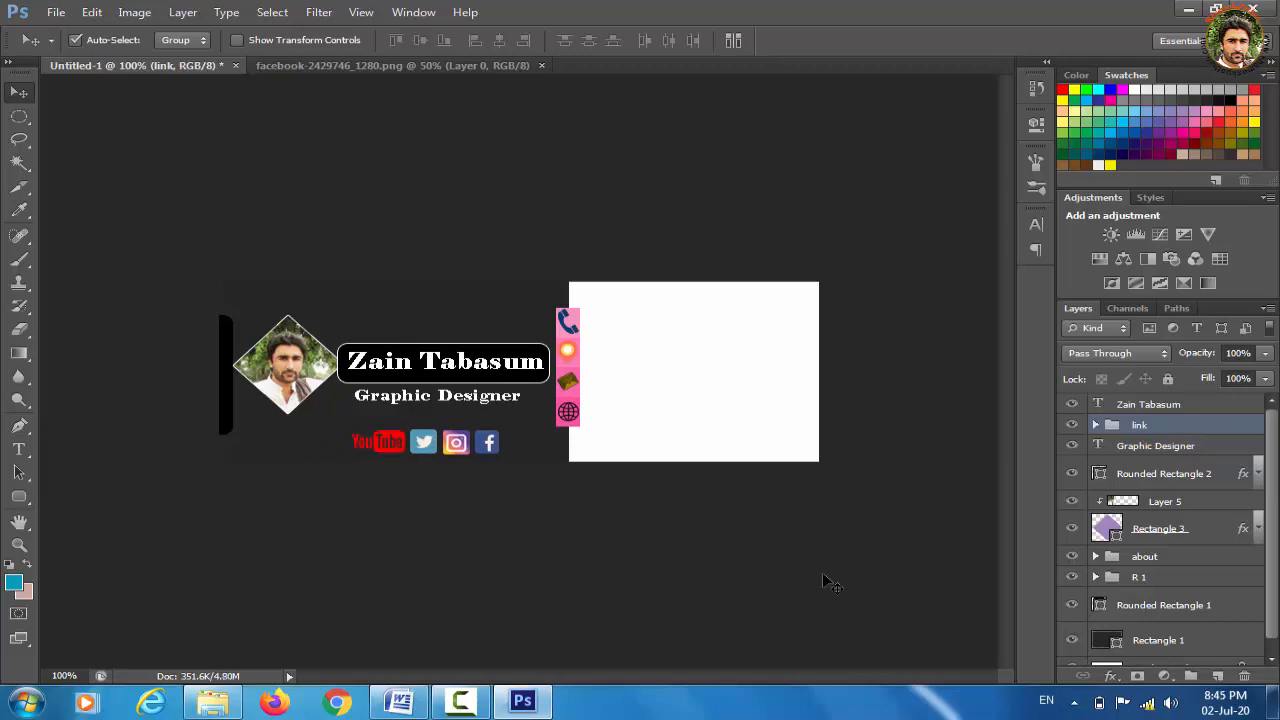
Type the phone number as a new text line near the top of the contact panel
{"action": "left_click", "coordinate": [19, 449]}
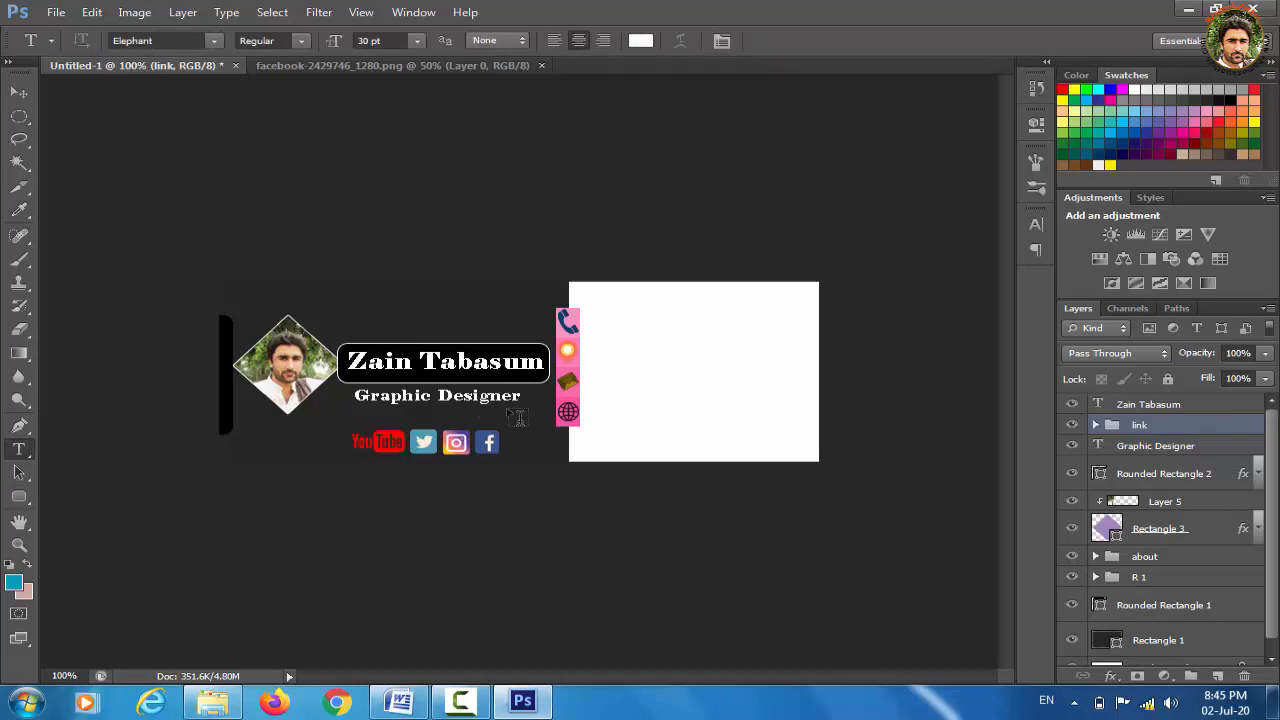
{"action": "key", "text": "ctrl+plus"}
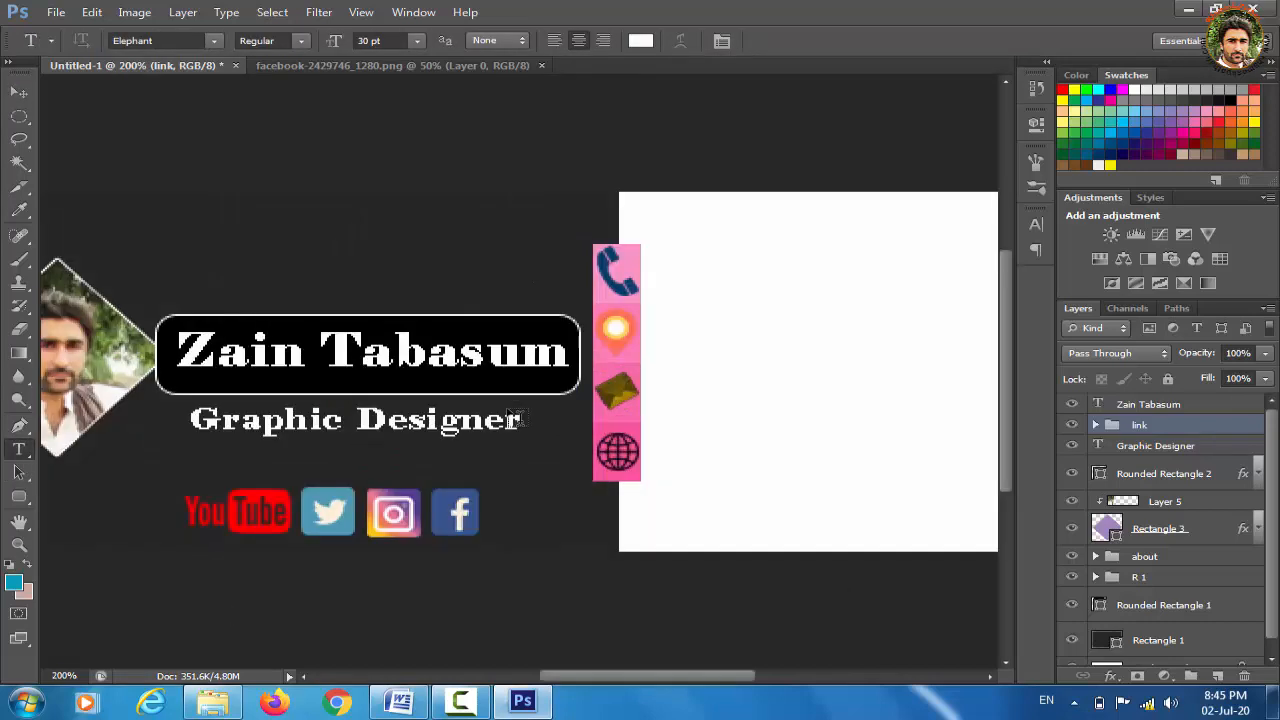
{"action": "left_click", "coordinate": [692, 281]}
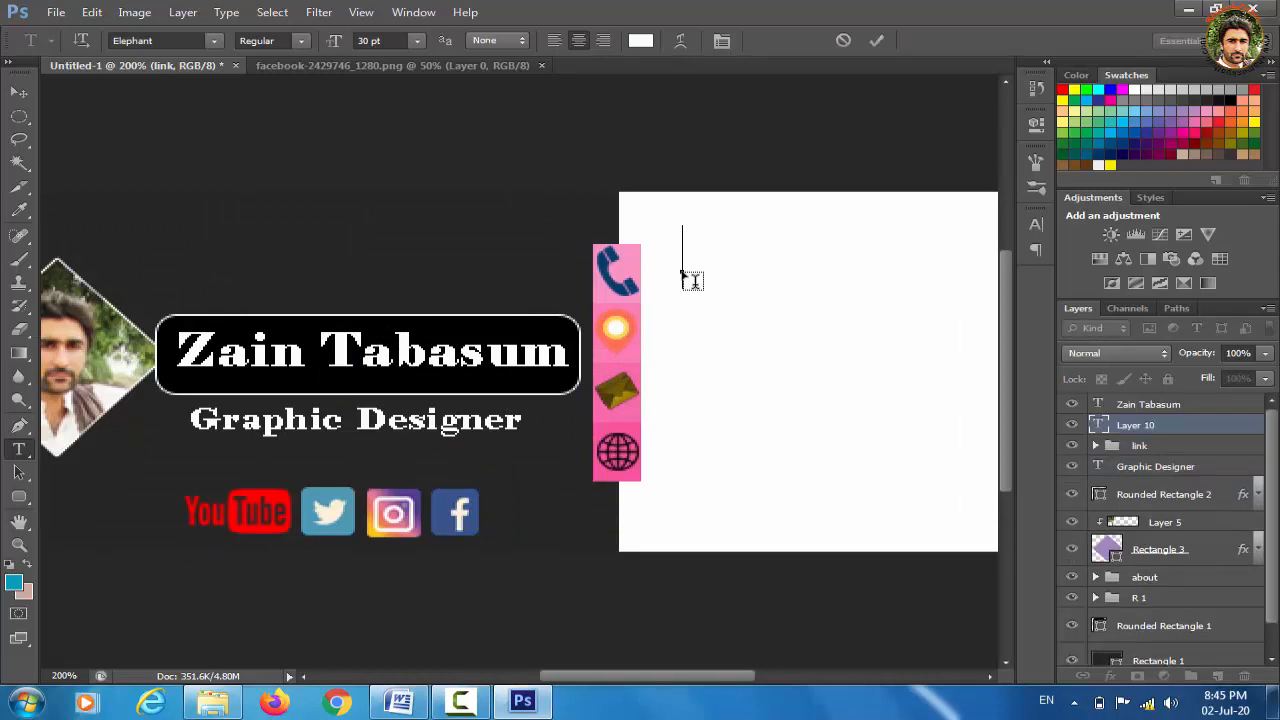
{"action": "type", "text": "__"}
{"action": "key", "text": "BackSpace"}
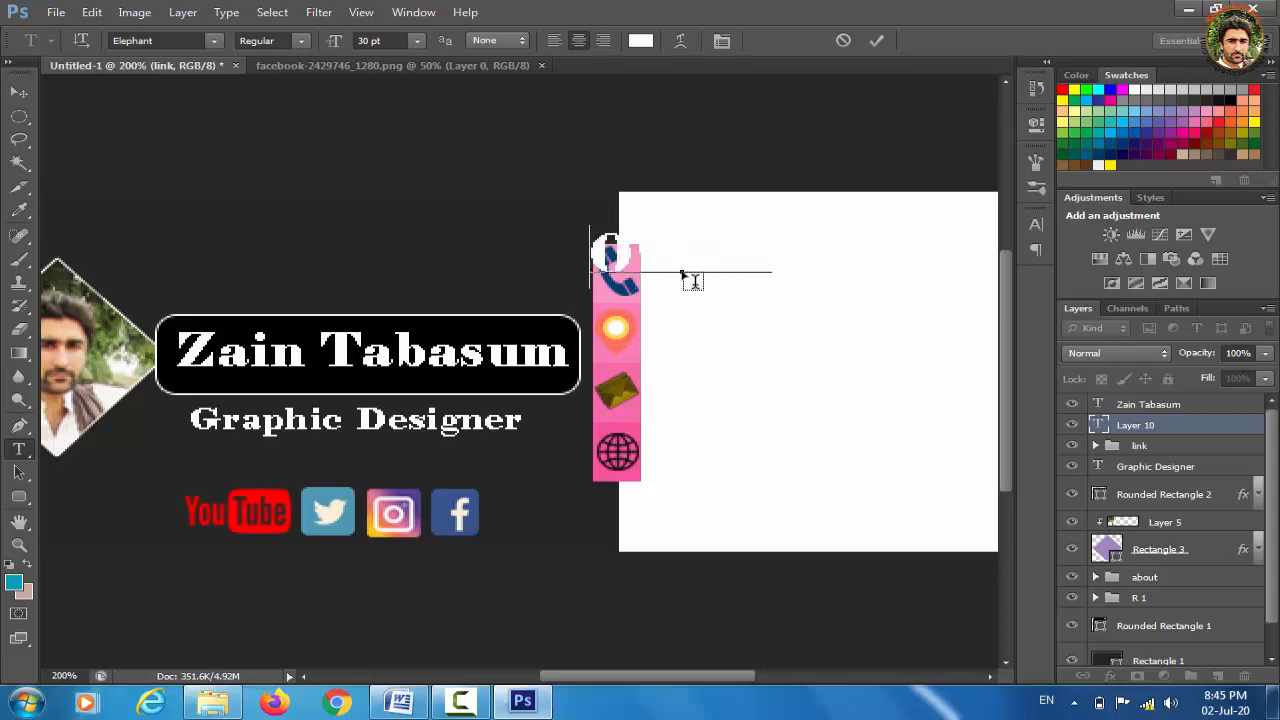
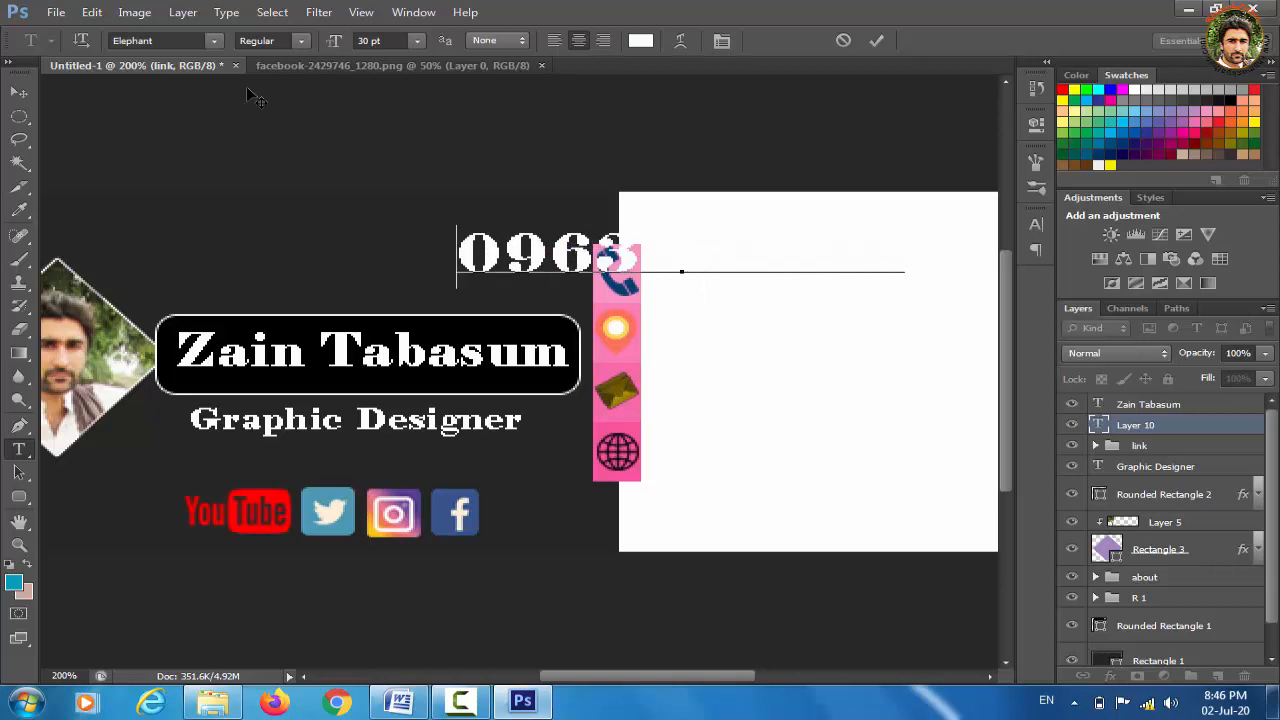
{"action": "left_click", "coordinate": [19, 92]}
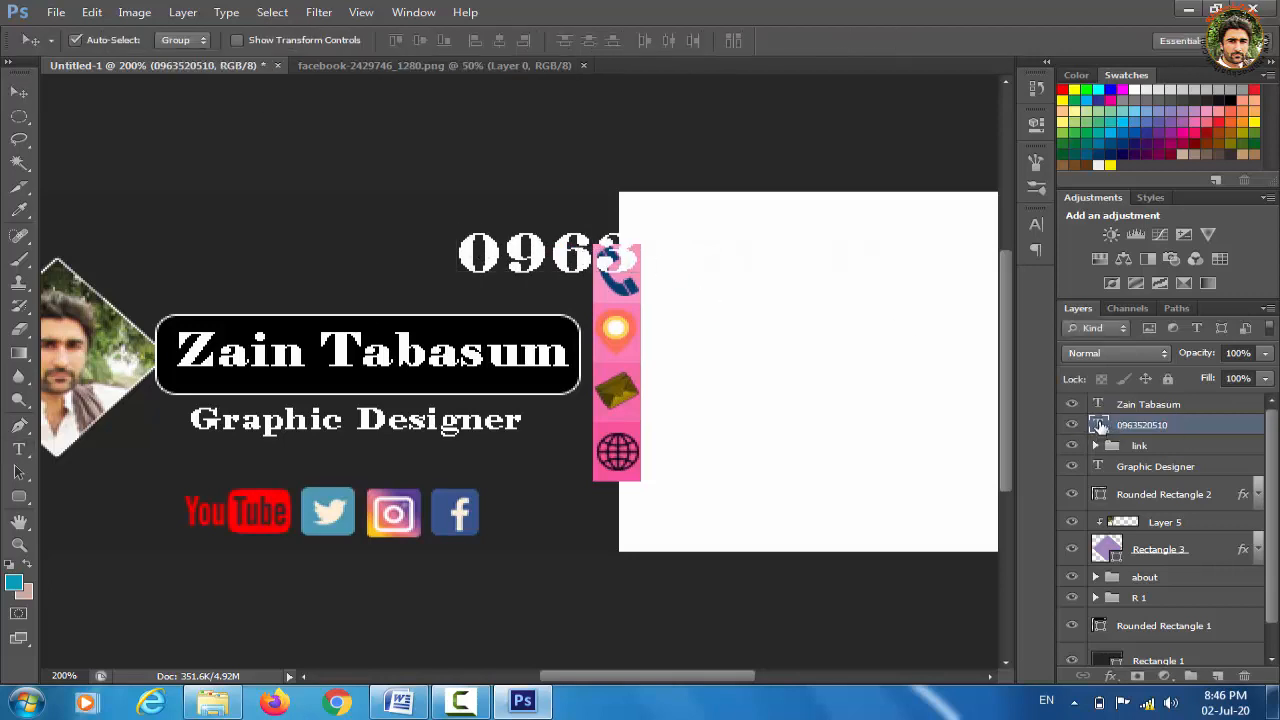
Colour the phone number black and scale it to about 54%
{"action": "double_click", "coordinate": [1100, 425]}
{"action": "left_click", "coordinate": [641, 41]}
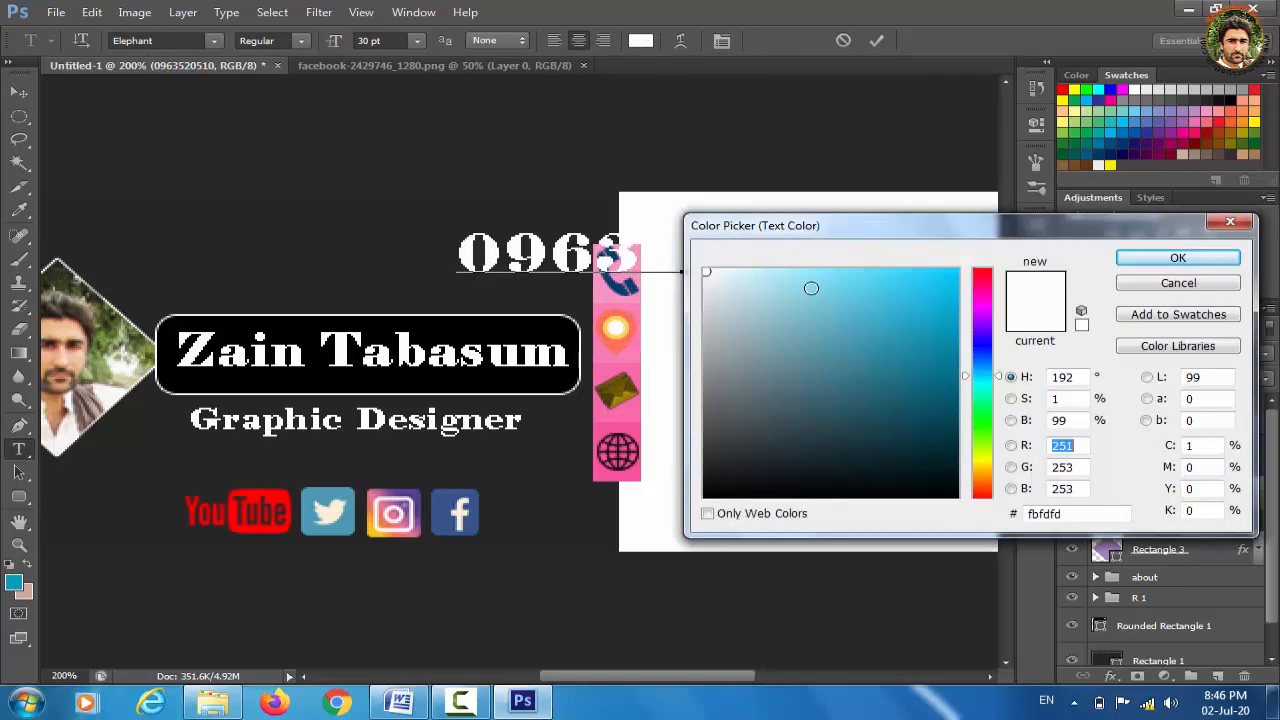
{"action": "left_click", "coordinate": [707, 497]}
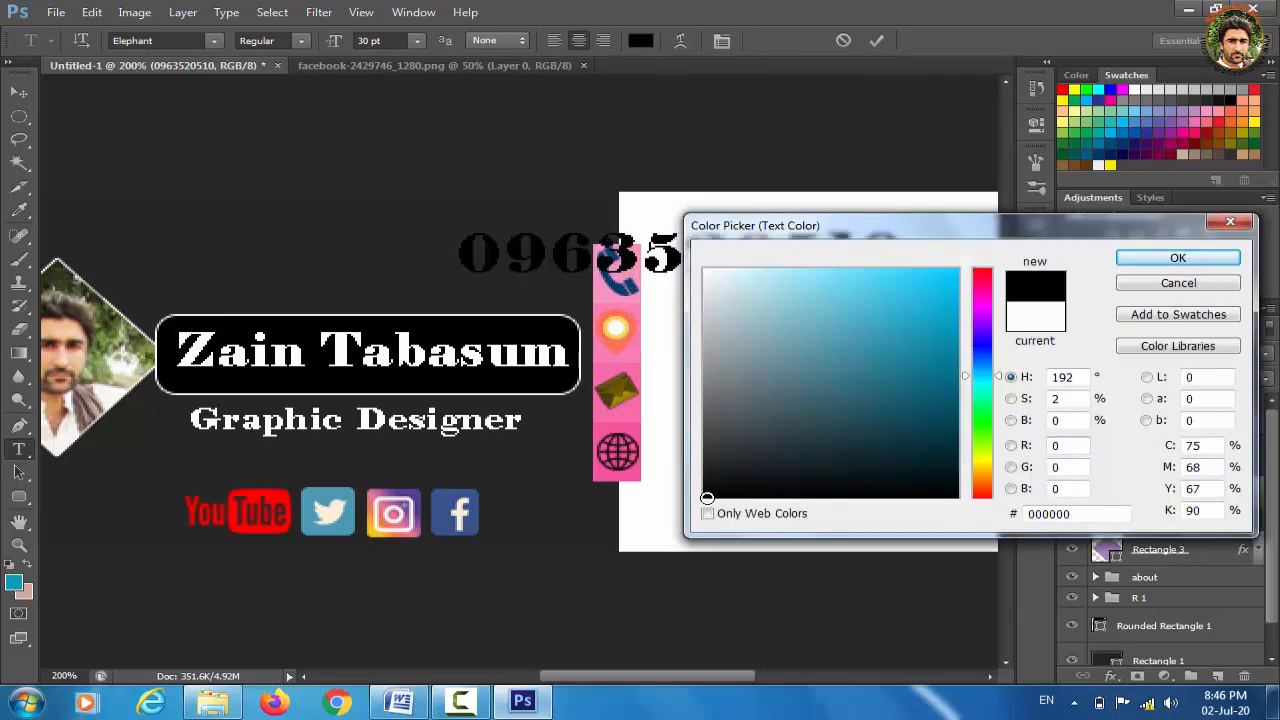
{"action": "left_click", "coordinate": [1178, 258]}
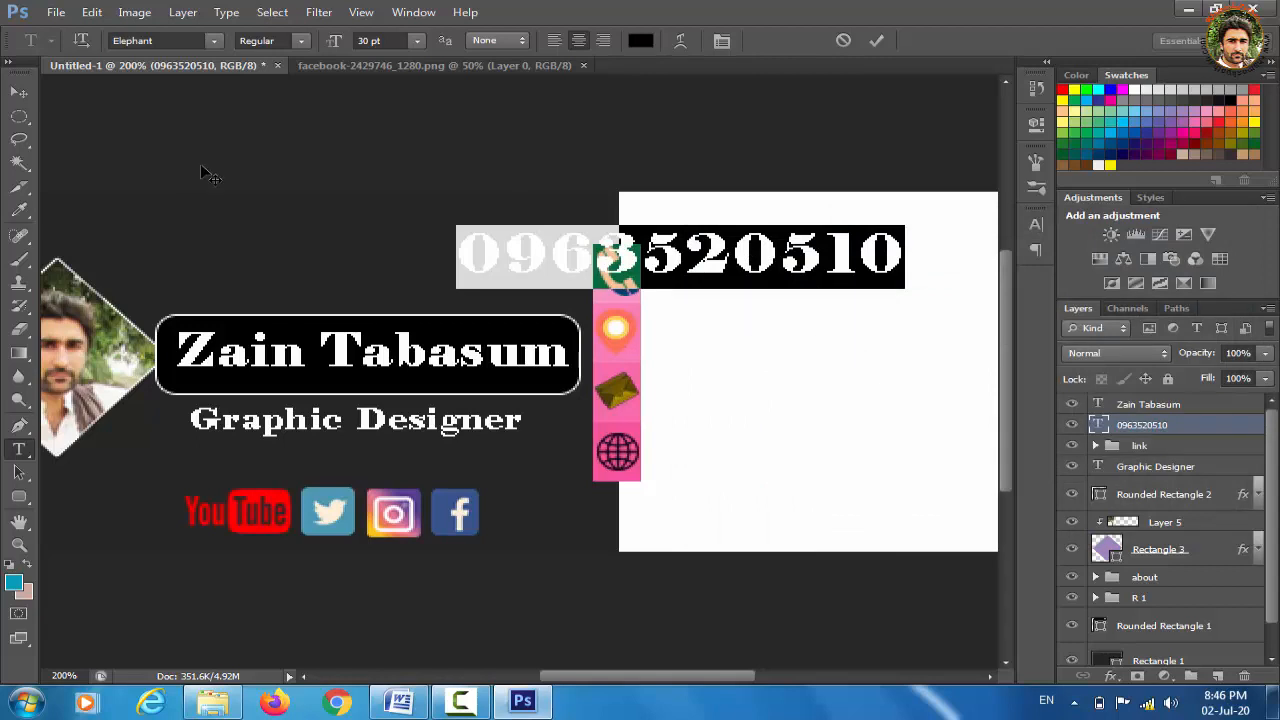
{"action": "left_click", "coordinate": [18, 92]}
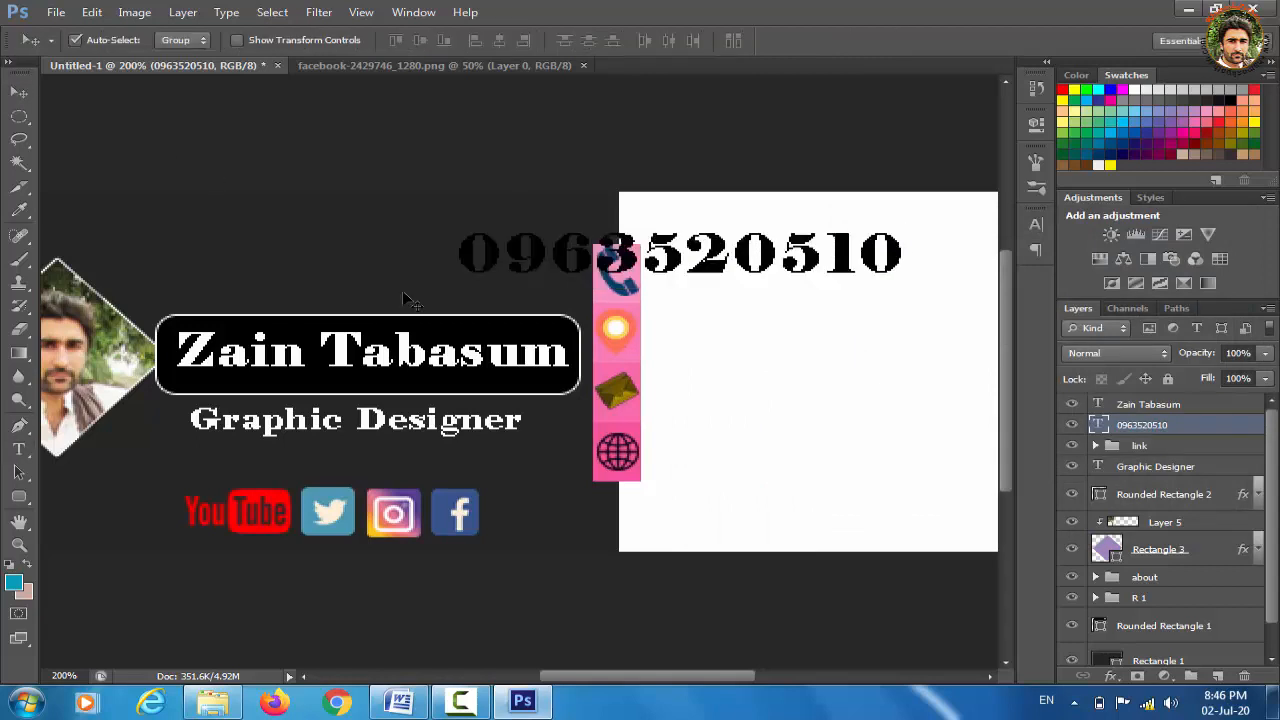
{"action": "key", "text": "ctrl+t"}
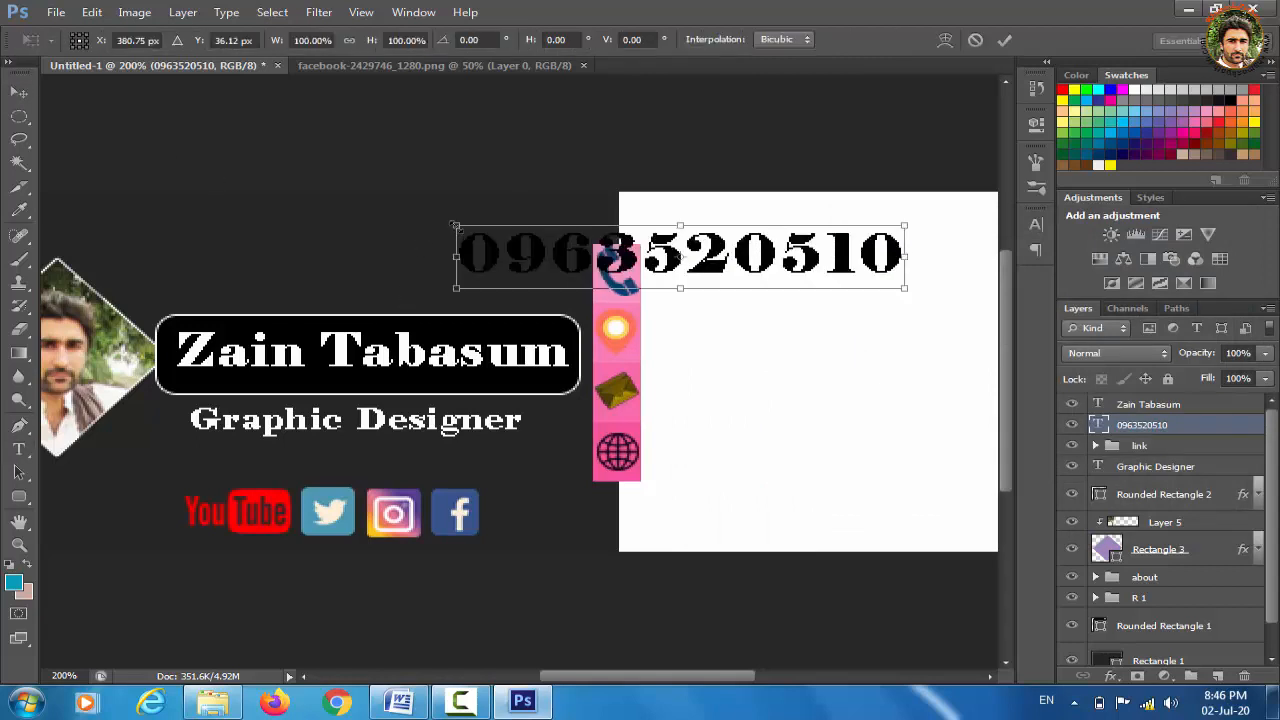
{"action": "left_click_drag", "start_coordinate": [456, 226], "coordinate": [648, 255]}
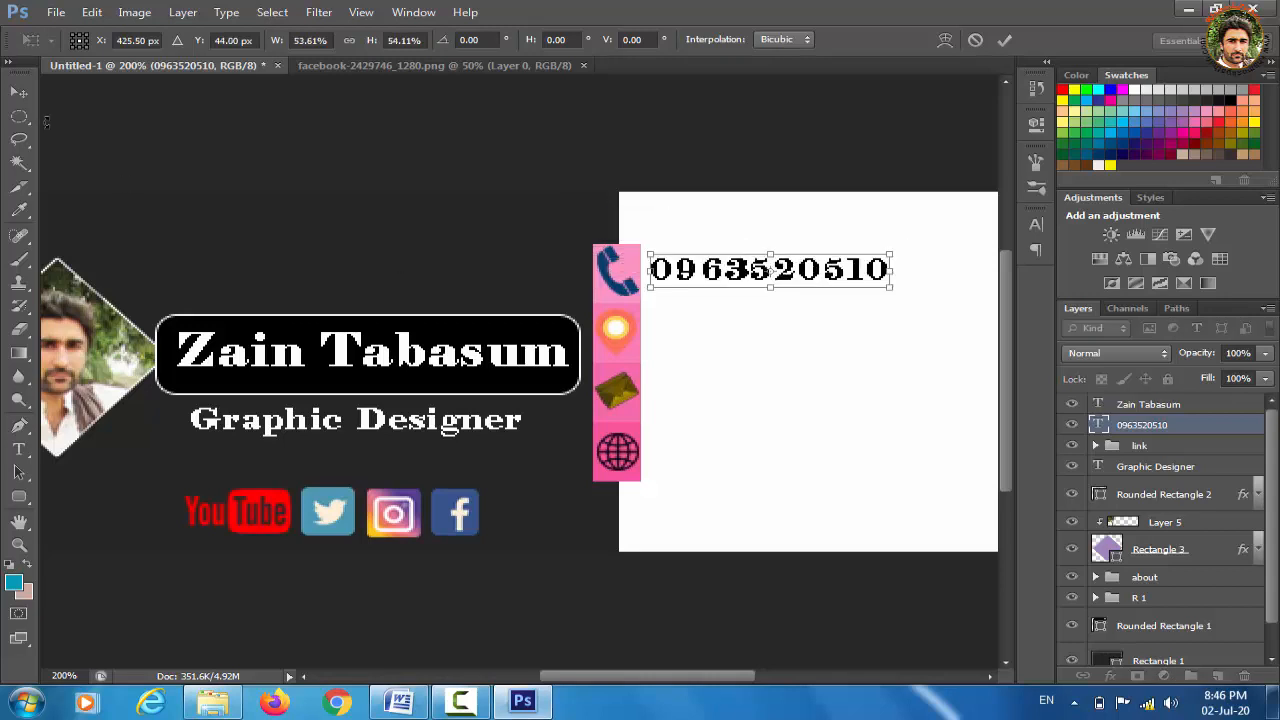
{"action": "left_click", "coordinate": [18, 92]}
{"action": "left_click", "coordinate": [534, 274]}
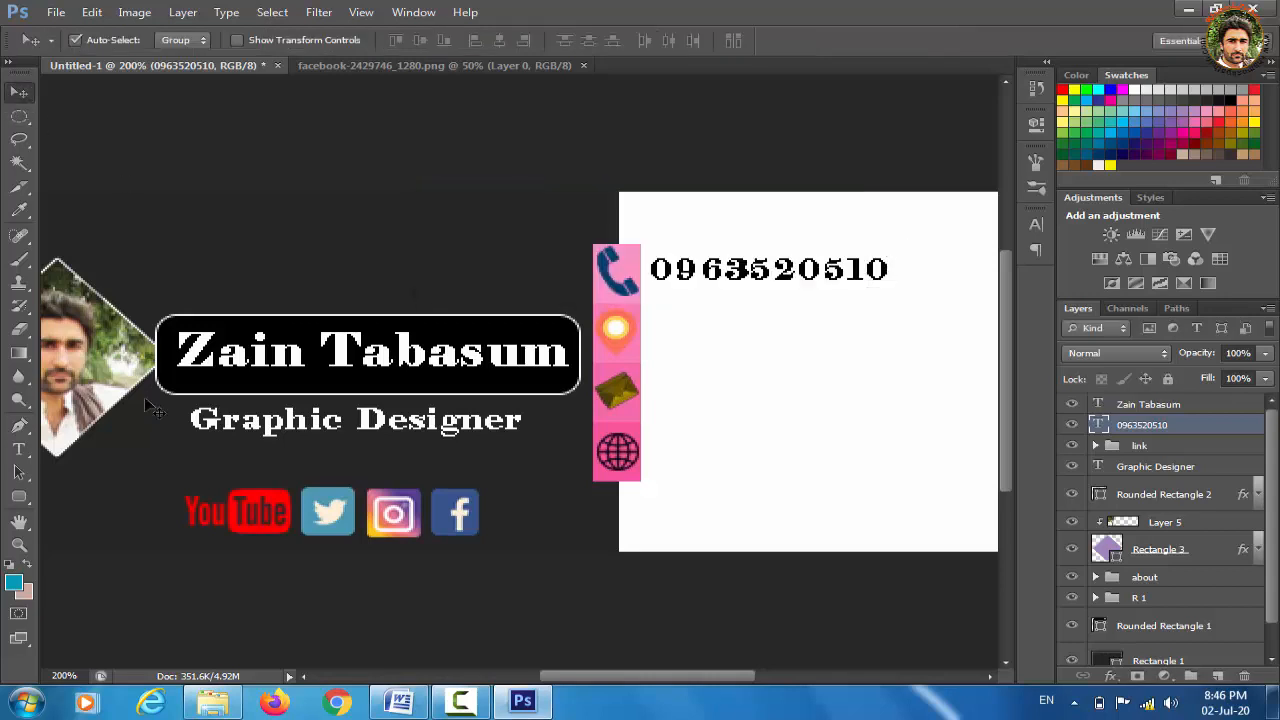
Add the text 'Tank' as a new line below the phone number
{"action": "left_click", "coordinate": [25, 449]}
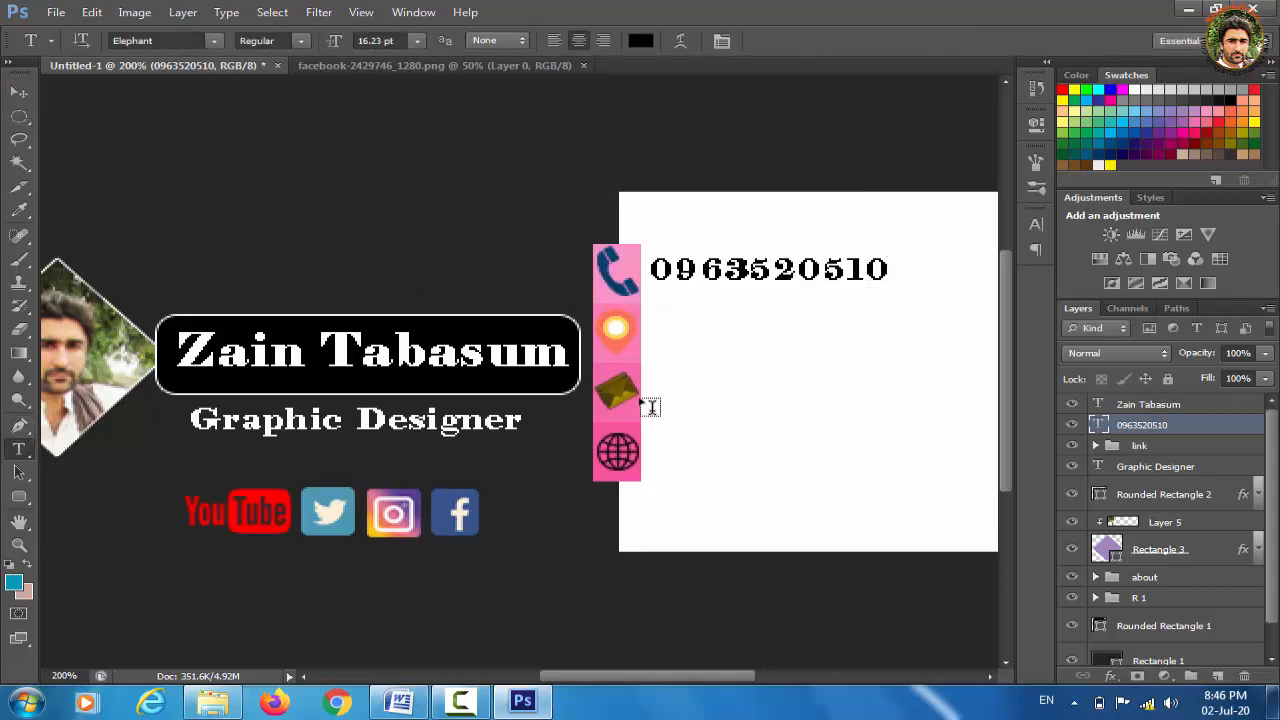
{"action": "left_click", "coordinate": [738, 339]}
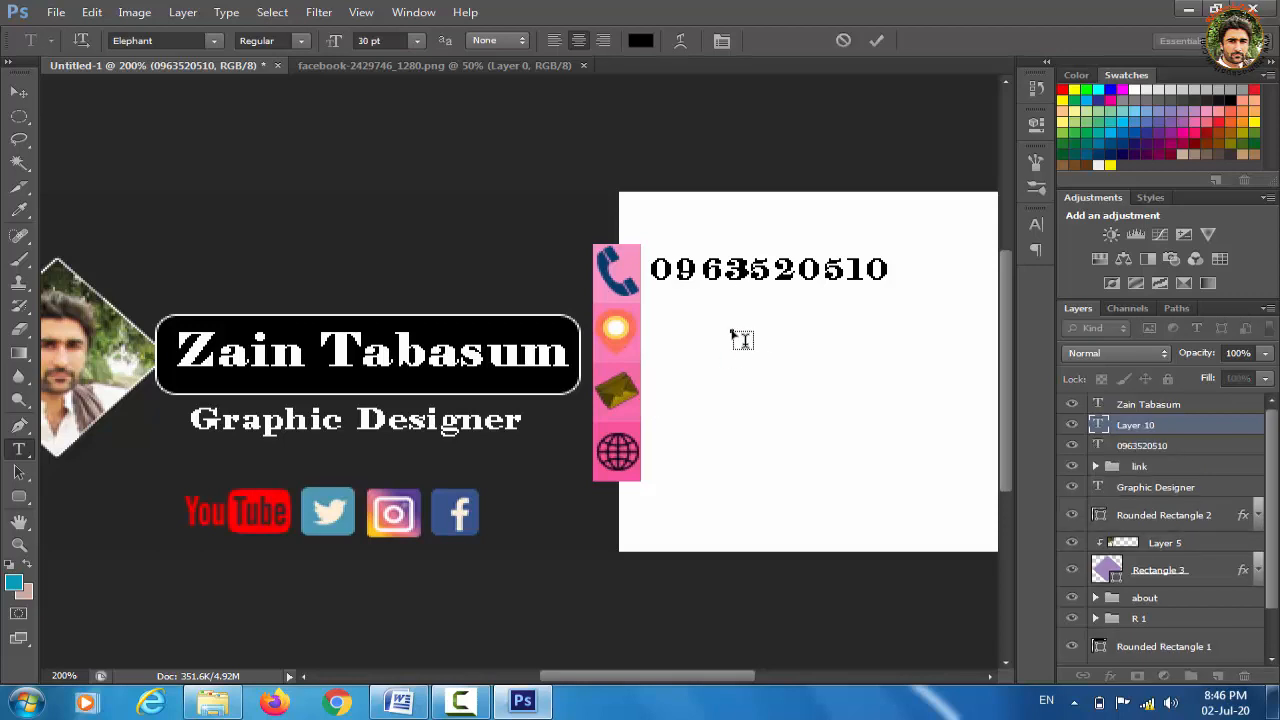
{"action": "type", "text": "Ta"}
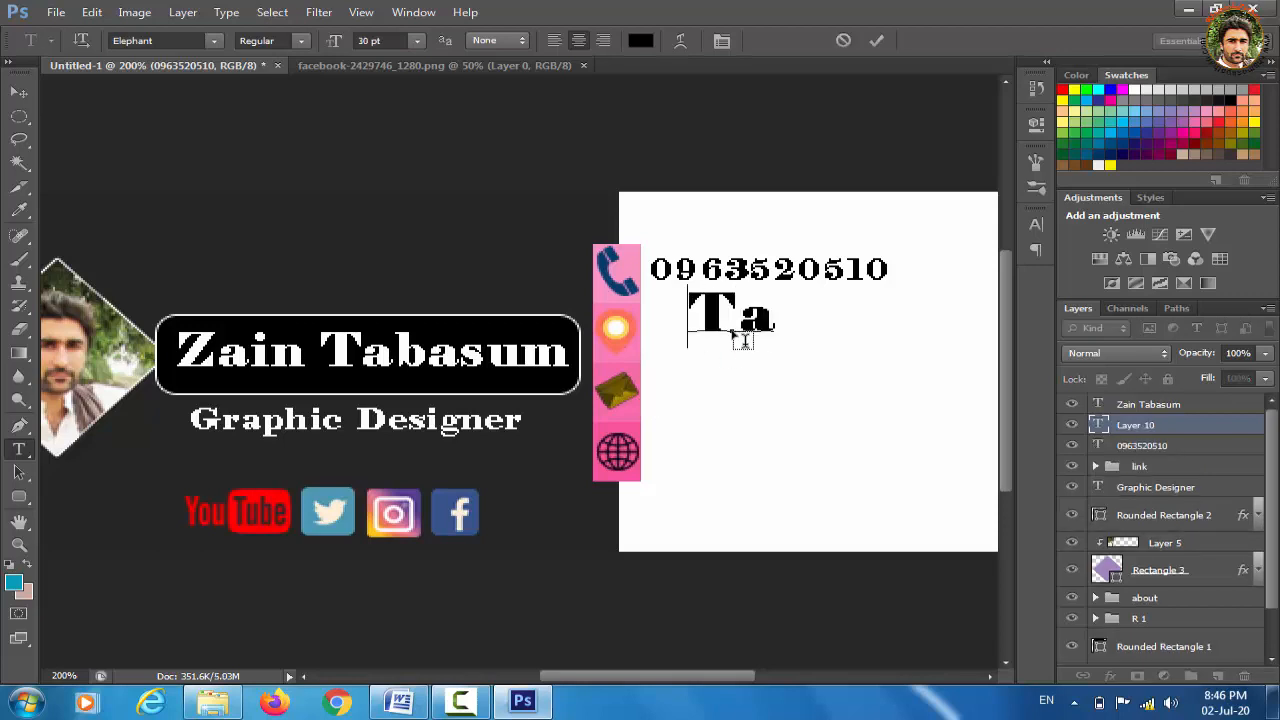
{"action": "type", "text": "nk"}
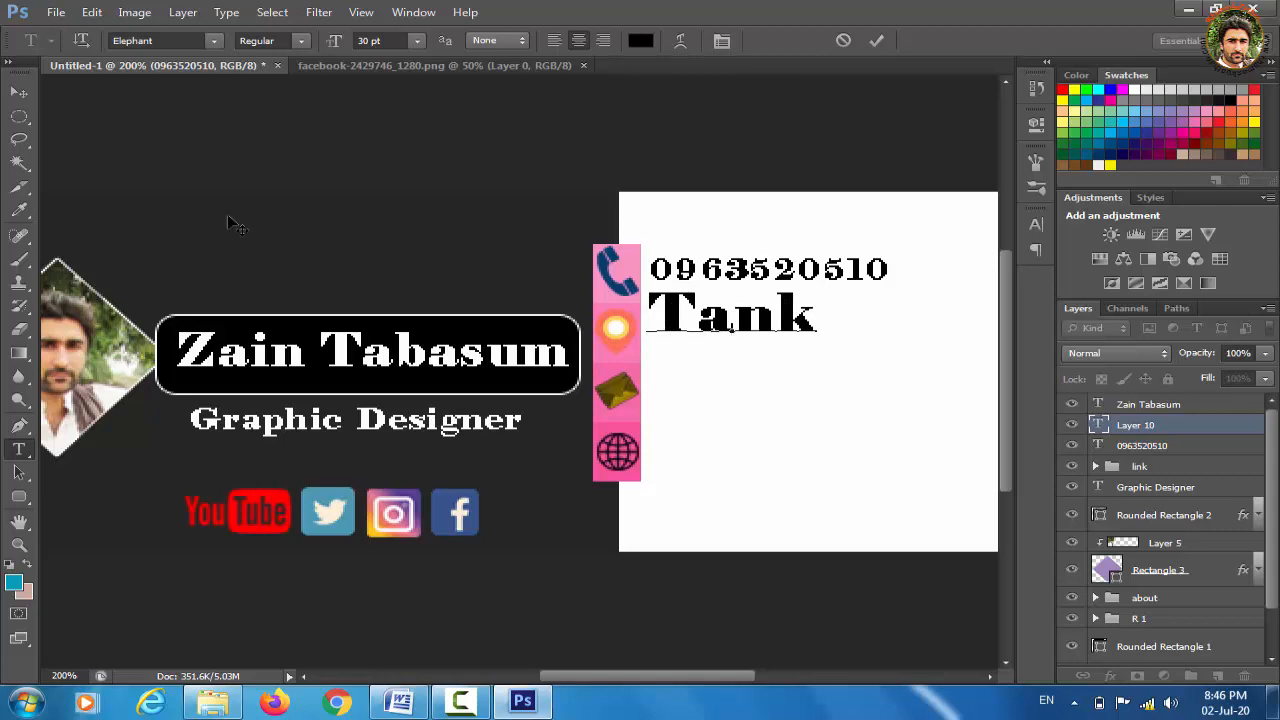
{"action": "left_click", "coordinate": [19, 92]}
Scale the Tank text to about 86% and nudge it in line with the location icon
{"action": "key", "text": "ctrl+t"}
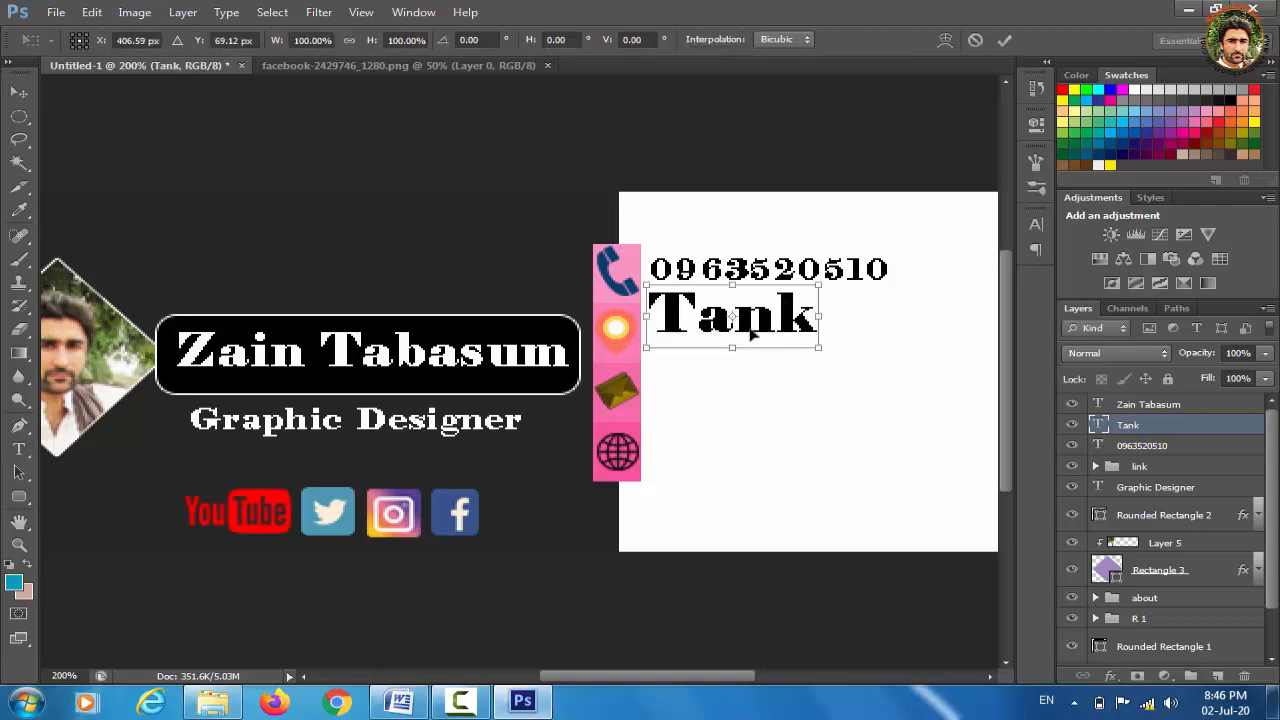
{"action": "left_click_drag", "start_coordinate": [820, 284], "coordinate": [748, 335]}
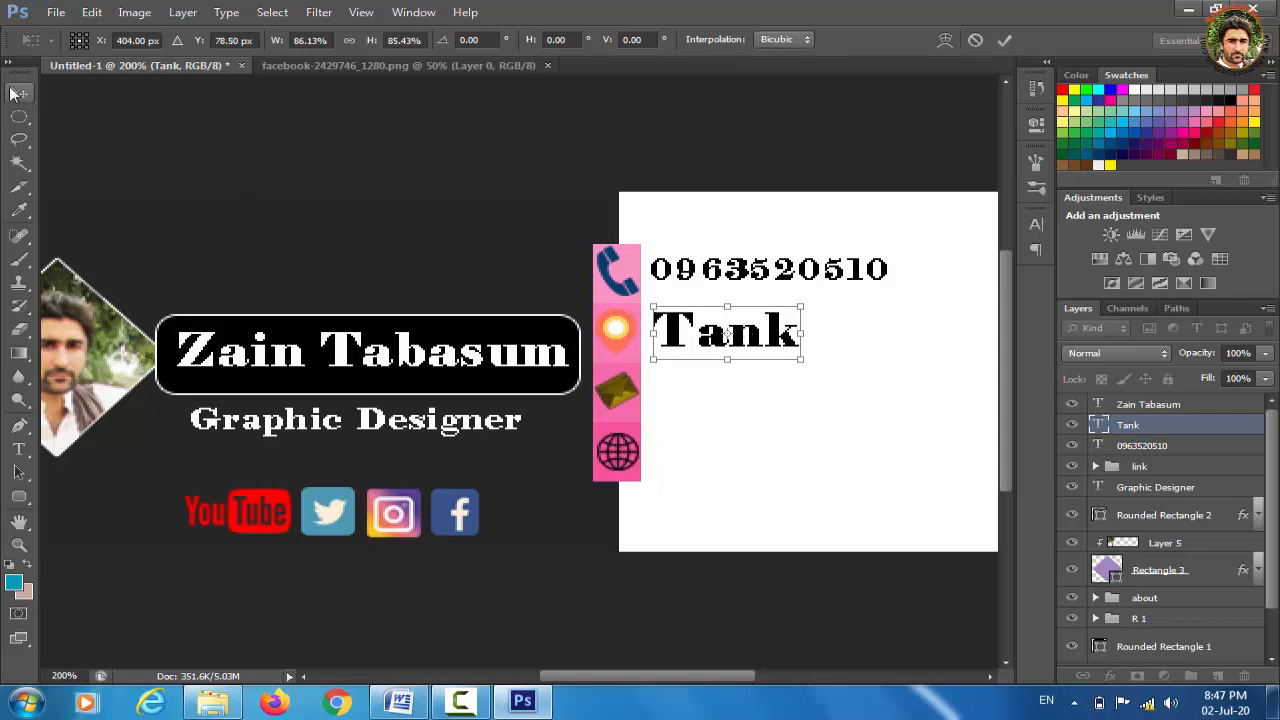
{"action": "left_click", "coordinate": [19, 92]}
{"action": "left_click", "coordinate": [540, 276]}
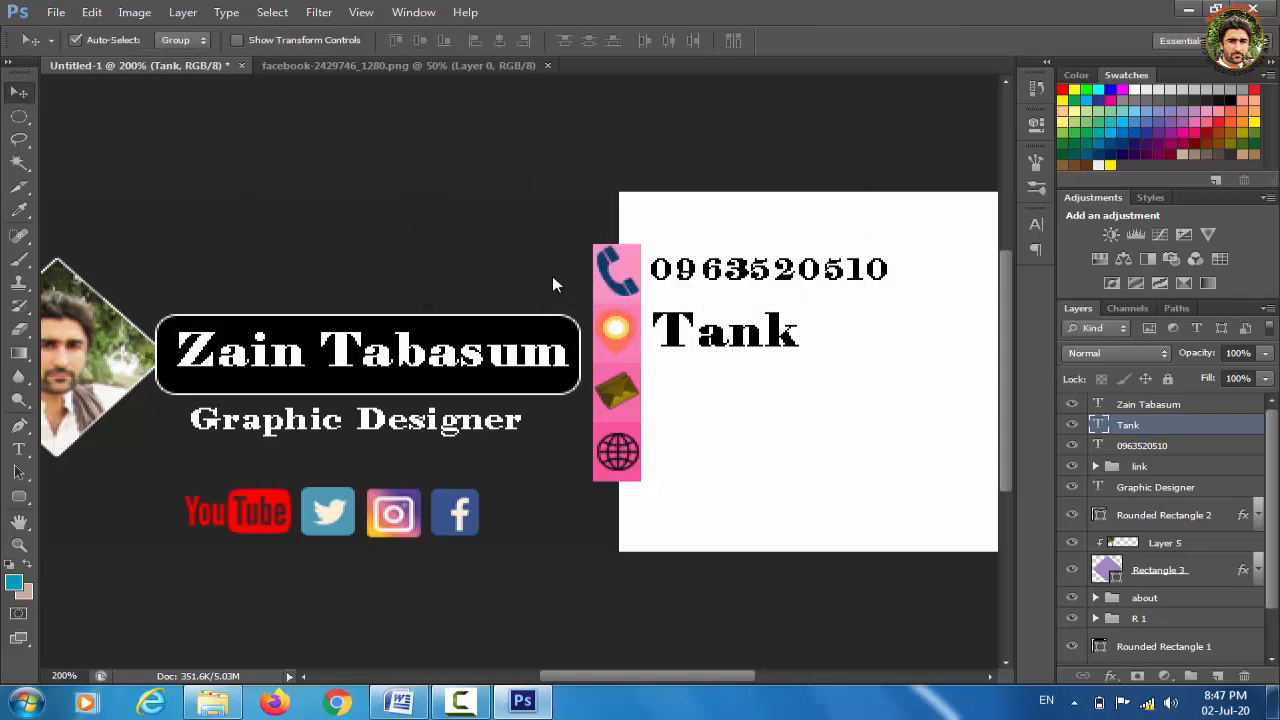
{"action": "key", "text": "Down"}
{"action": "key", "text": "Down"}
{"action": "key", "text": "Up"}
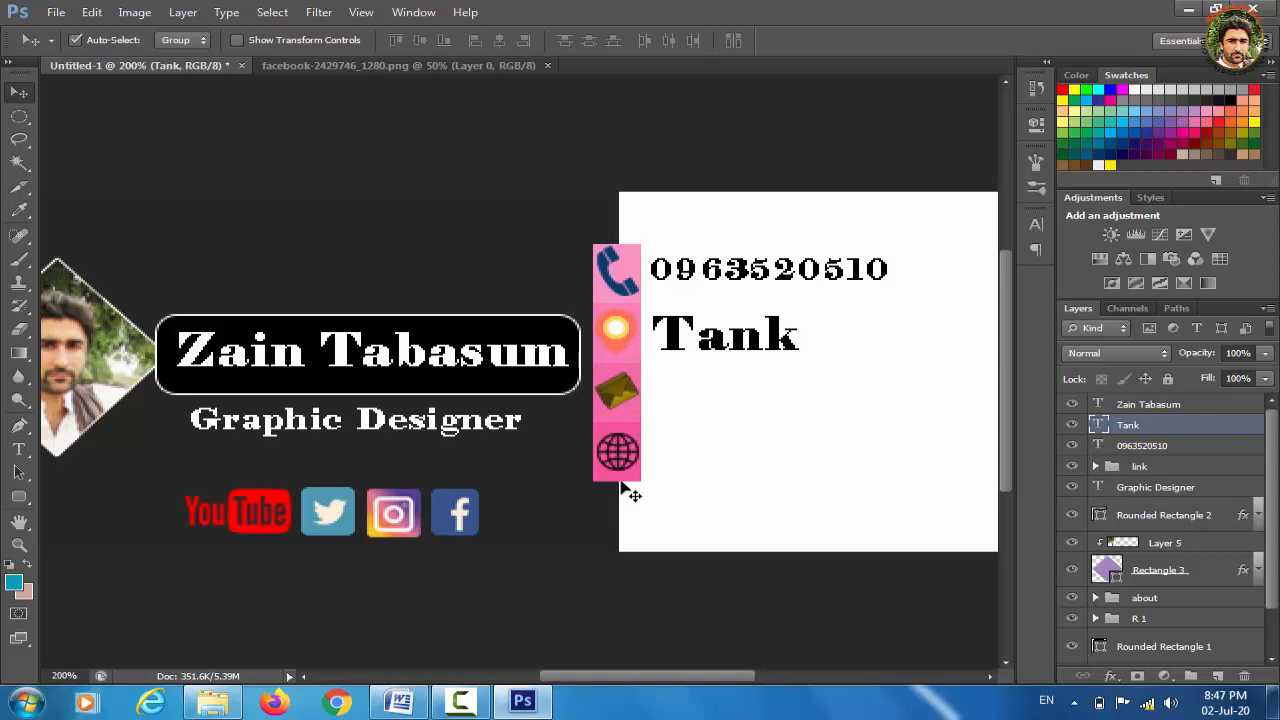
{"action": "key", "text": "Right"}
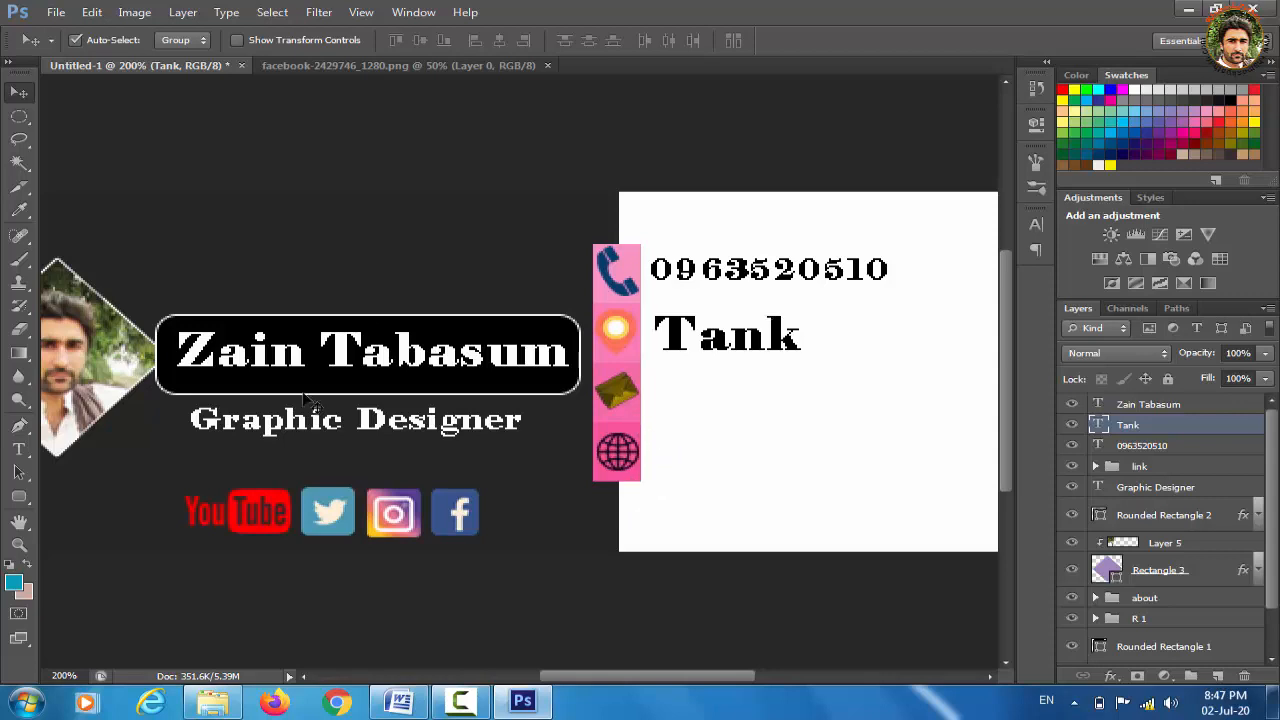
Type the contact's e-mail address beside the envelope icon and position it with Free Transform
{"action": "left_click", "coordinate": [21, 450]}
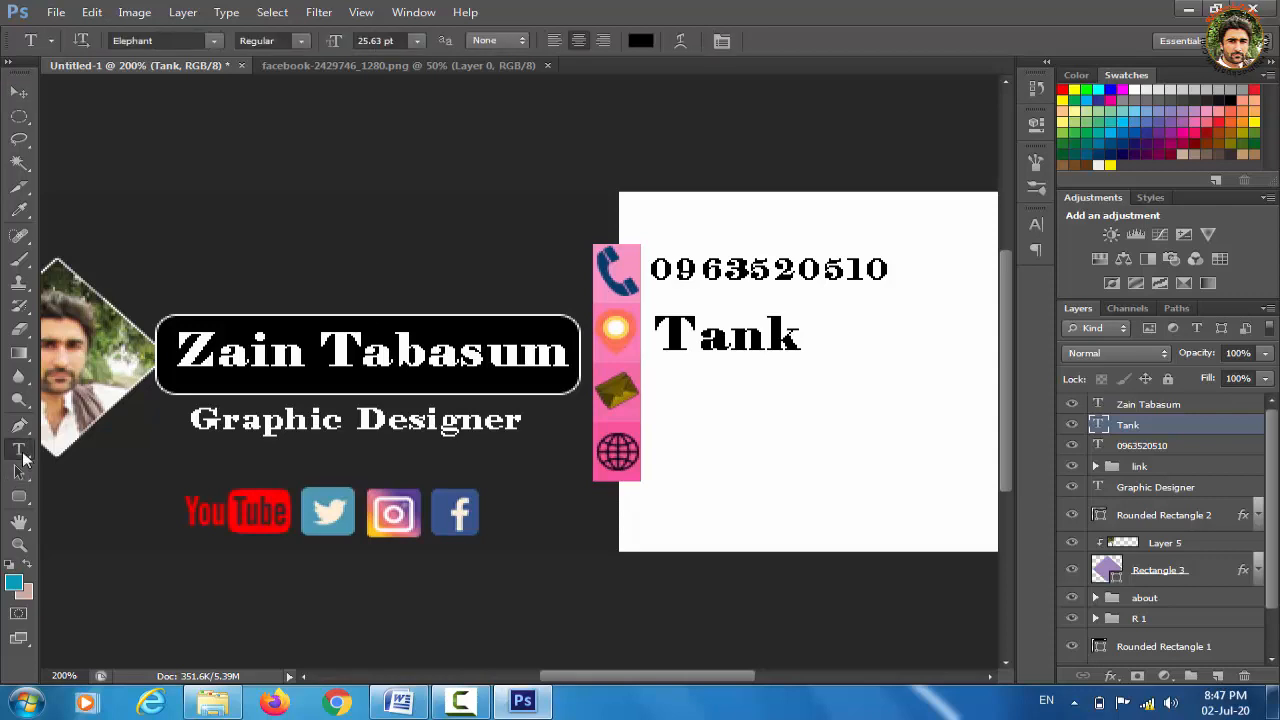
{"action": "left_click", "coordinate": [672, 401]}
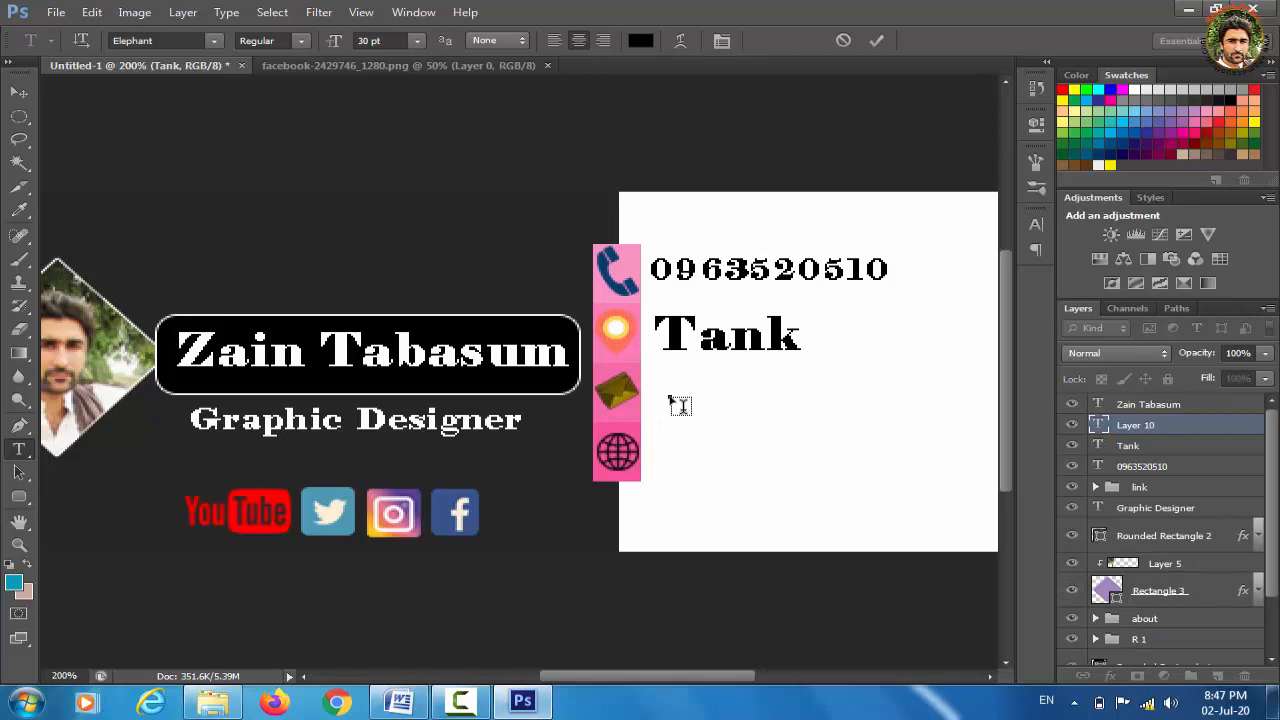
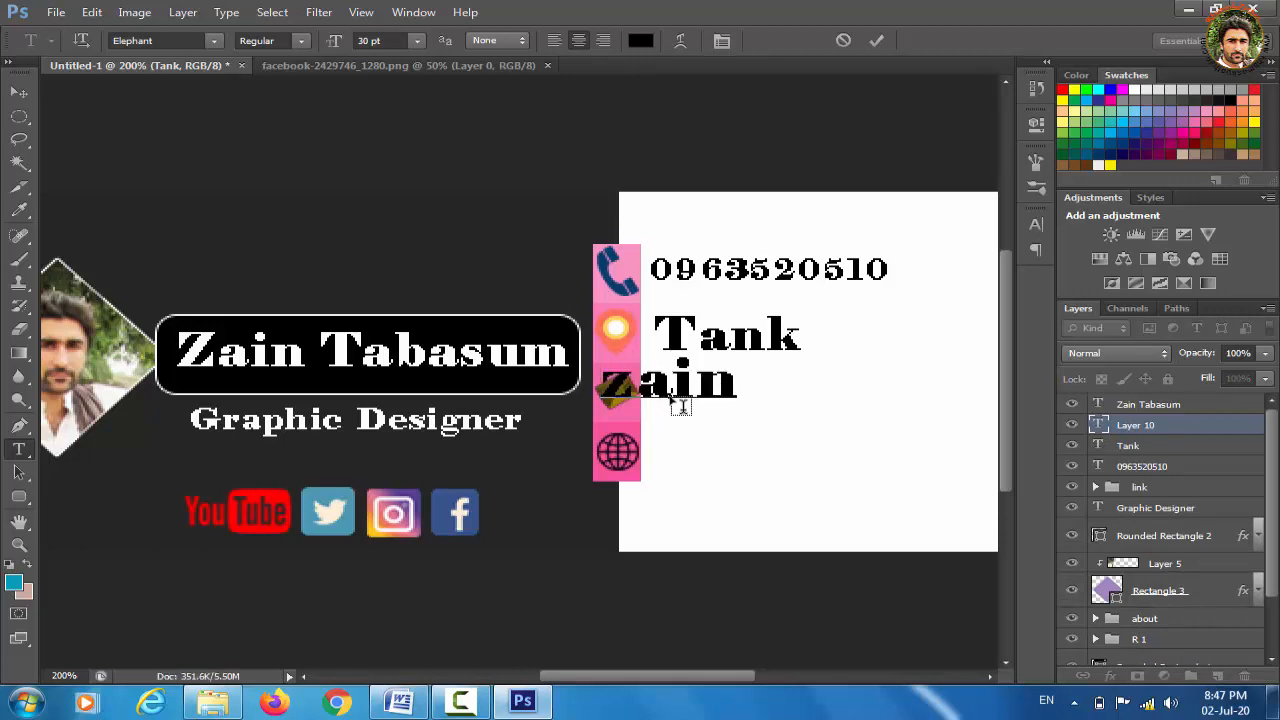
{"action": "key", "text": "BackSpace"}
{"action": "key", "text": "BackSpace"}
{"action": "key", "text": "BackSpace"}
{"action": "key", "text": "BackSpace"}
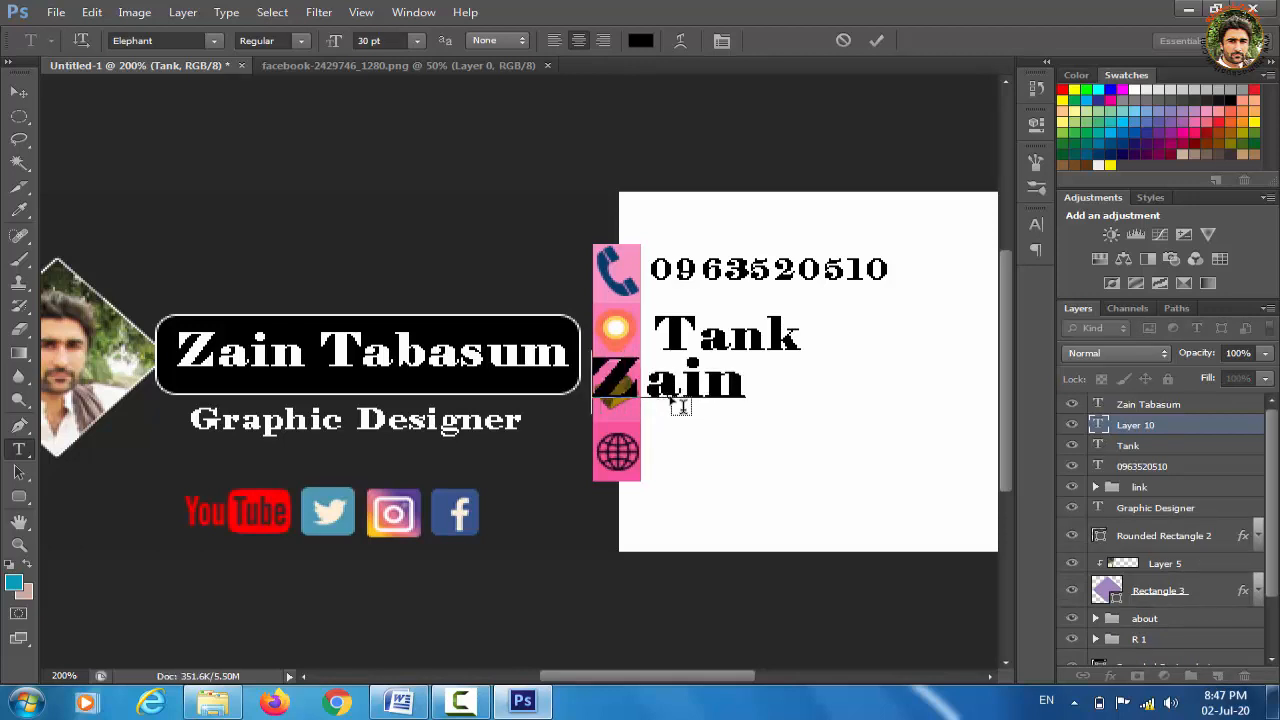
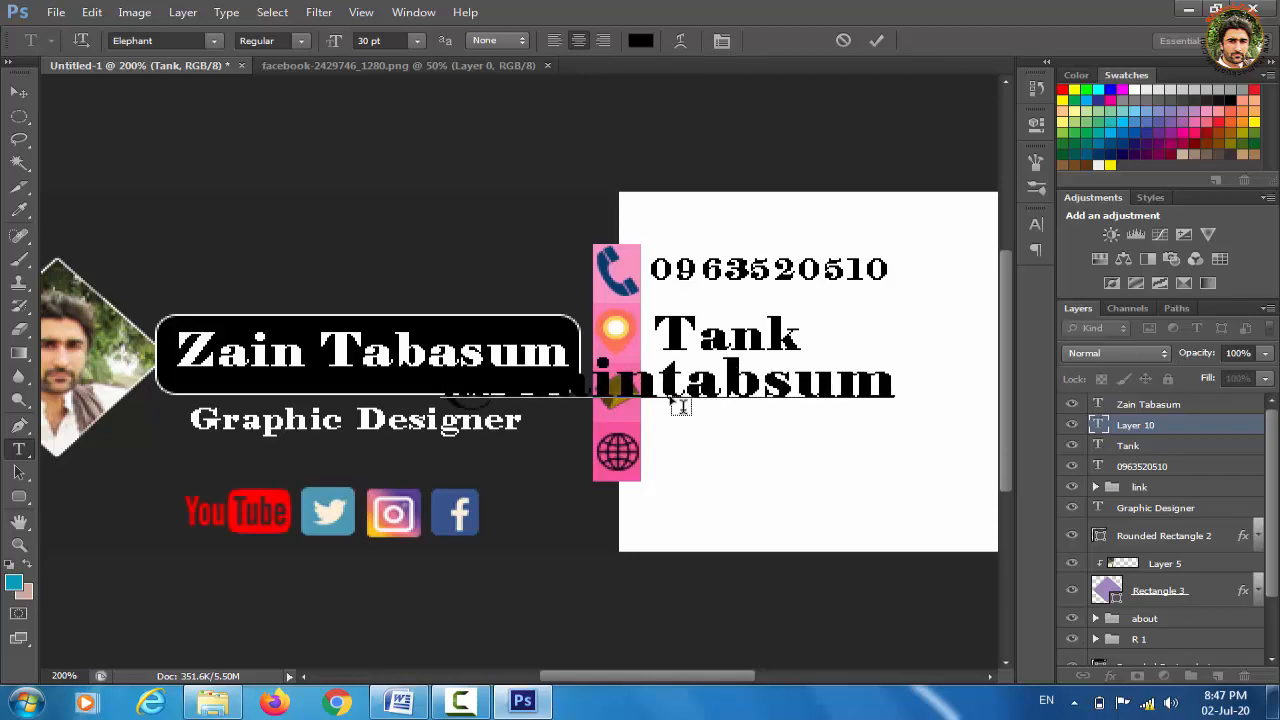
{"action": "key", "text": "BackSpace"}
{"action": "key", "text": "BackSpace"}
{"action": "key", "text": "BackSpace"}
{"action": "key", "text": "BackSpace"}
{"action": "key", "text": "BackSpace"}
{"action": "key", "text": "BackSpace"}
{"action": "key", "text": "BackSpace"}
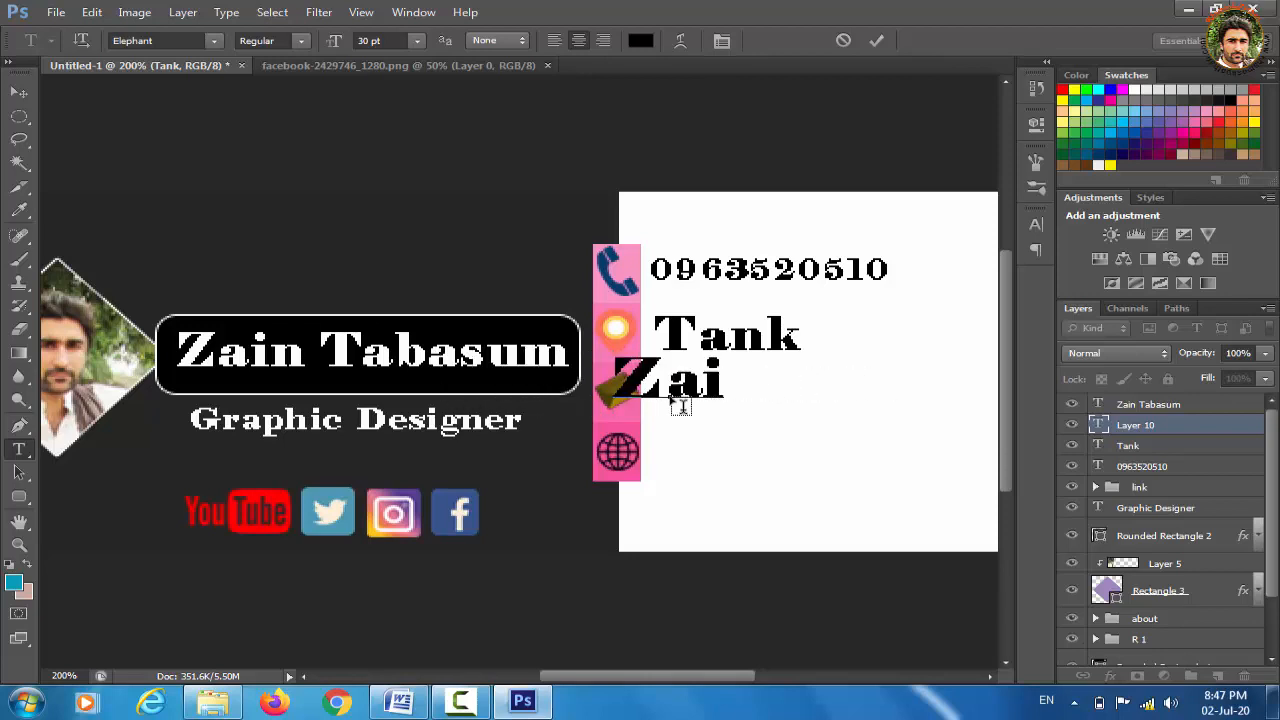
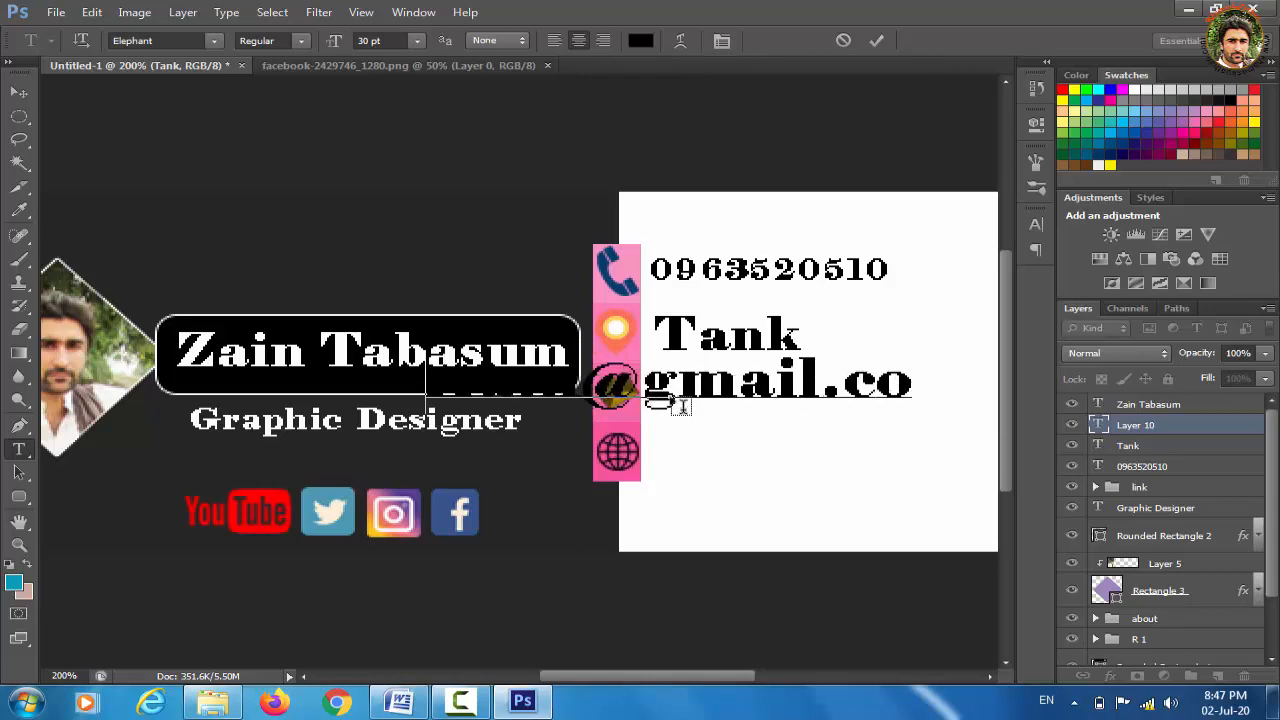
{"action": "left_click", "coordinate": [18, 93]}
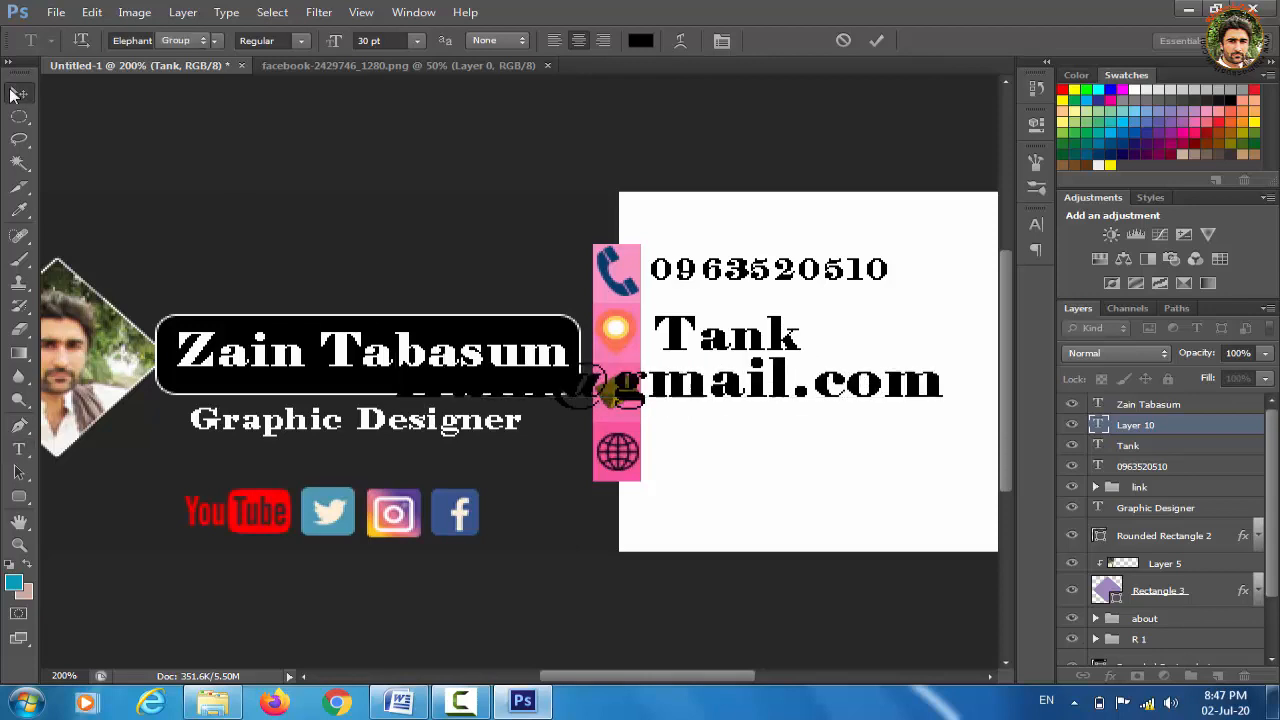
{"action": "key", "text": "ctrl+t"}
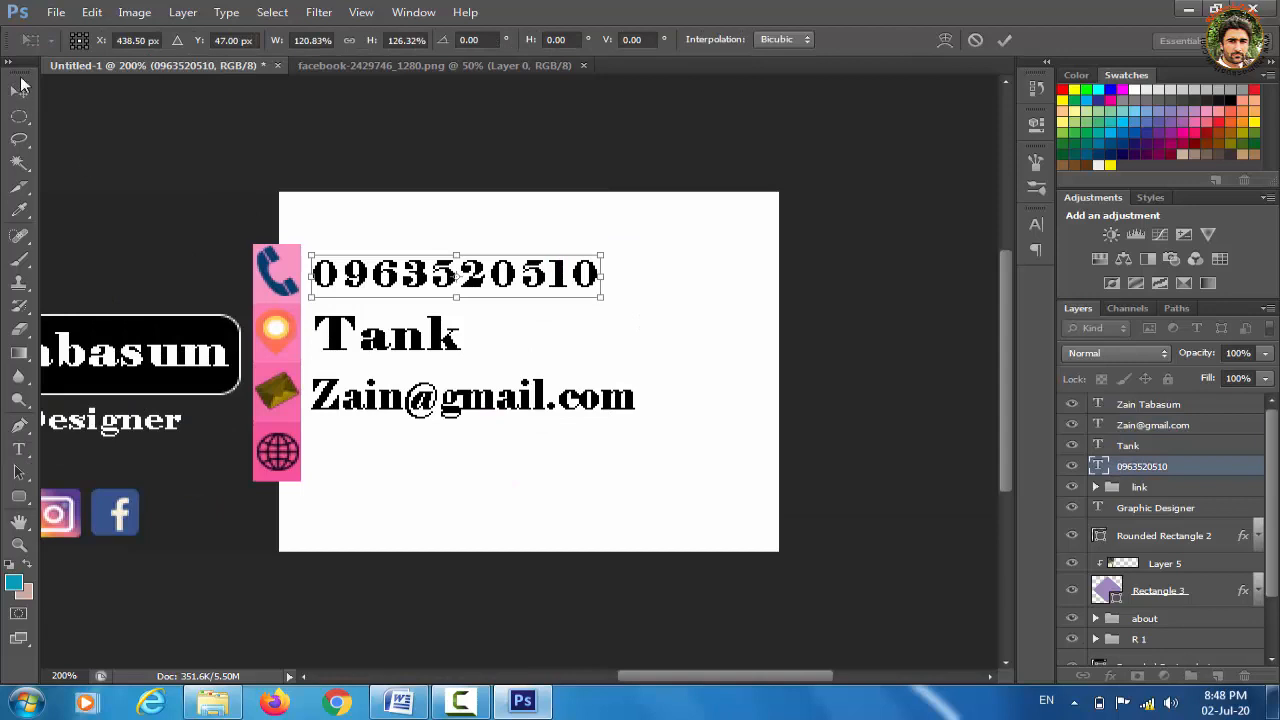
{"action": "left_click", "coordinate": [19, 92]}
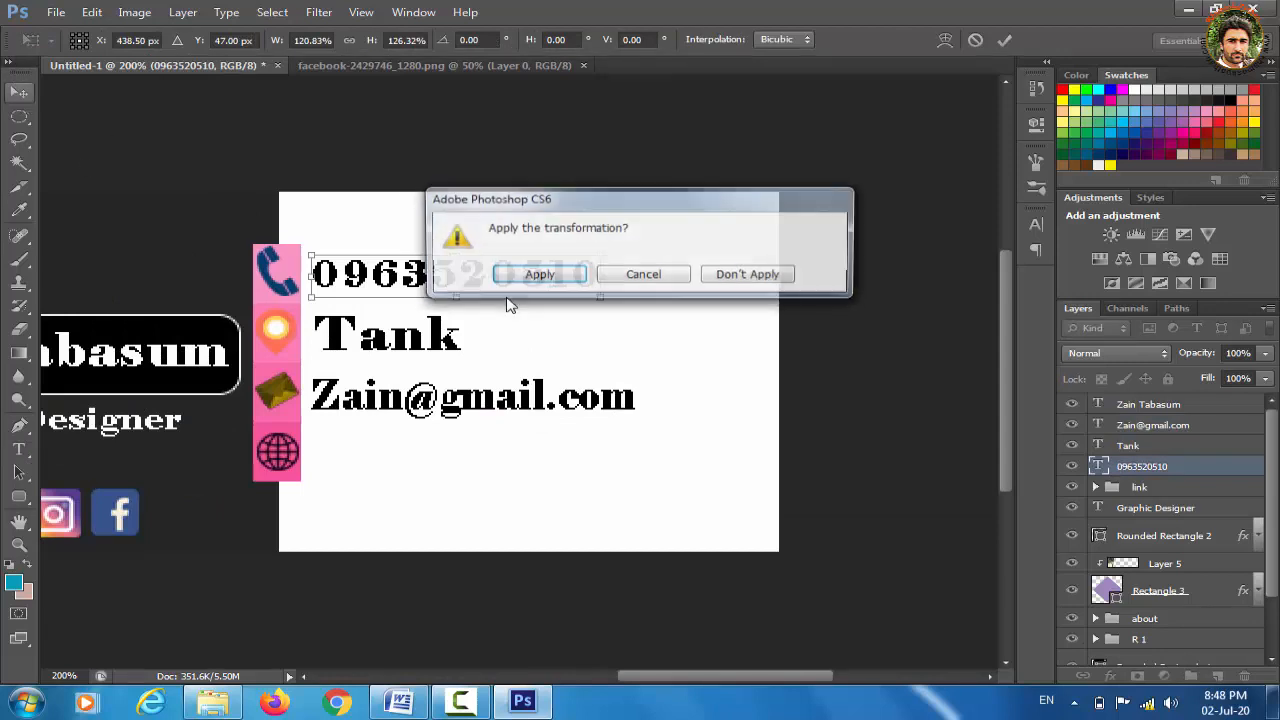
{"action": "left_click", "coordinate": [560, 281]}
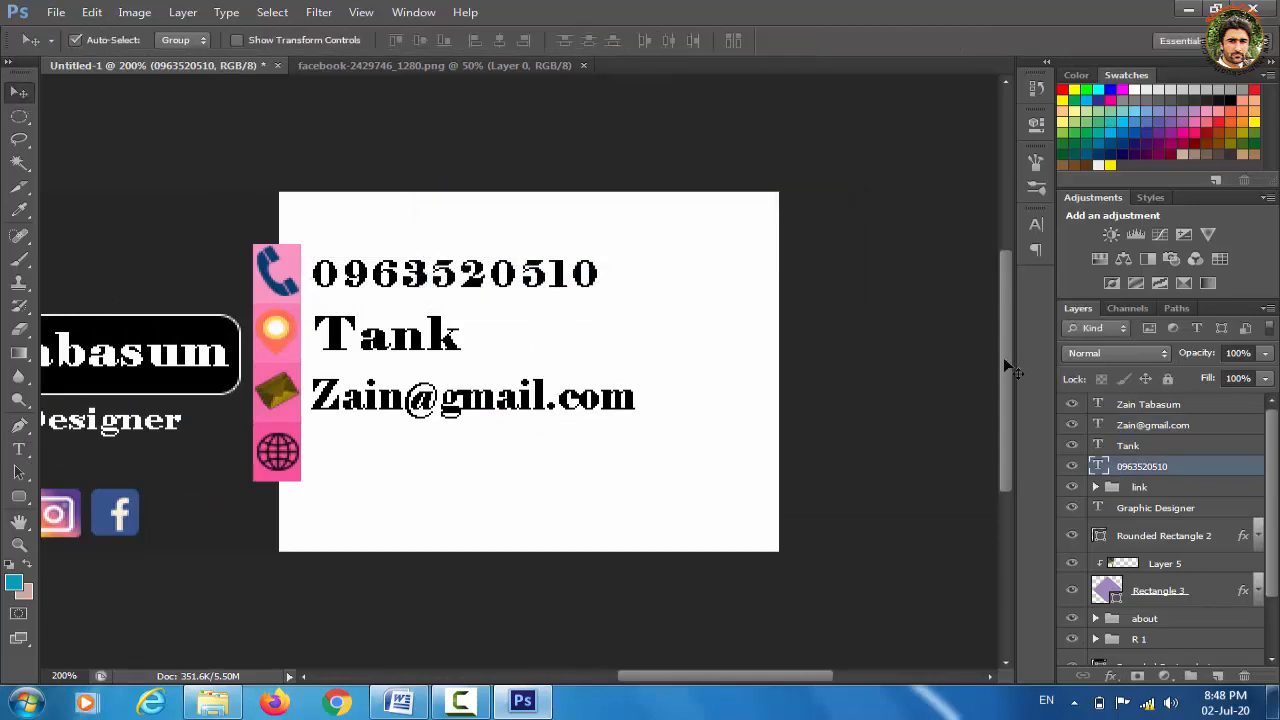
Select the phone number text and bring up the font list to change its font
{"action": "double_click", "coordinate": [1098, 468]}
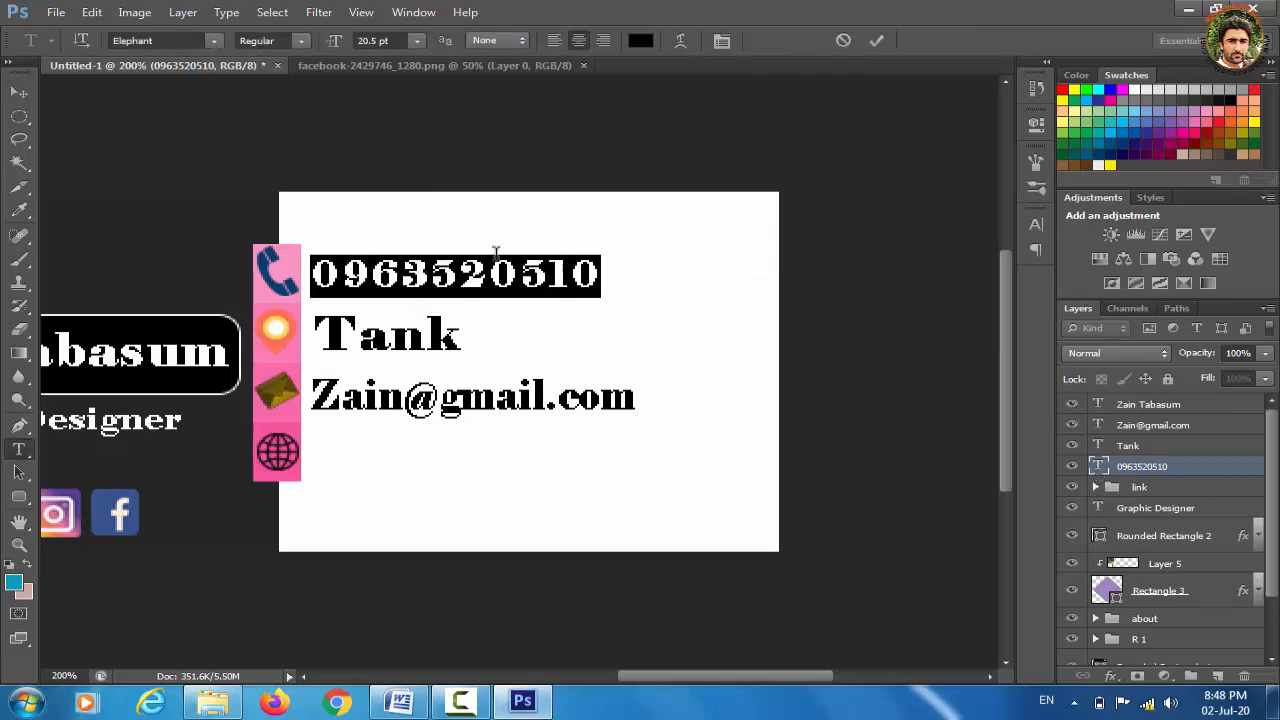
{"action": "left_click", "coordinate": [213, 41]}
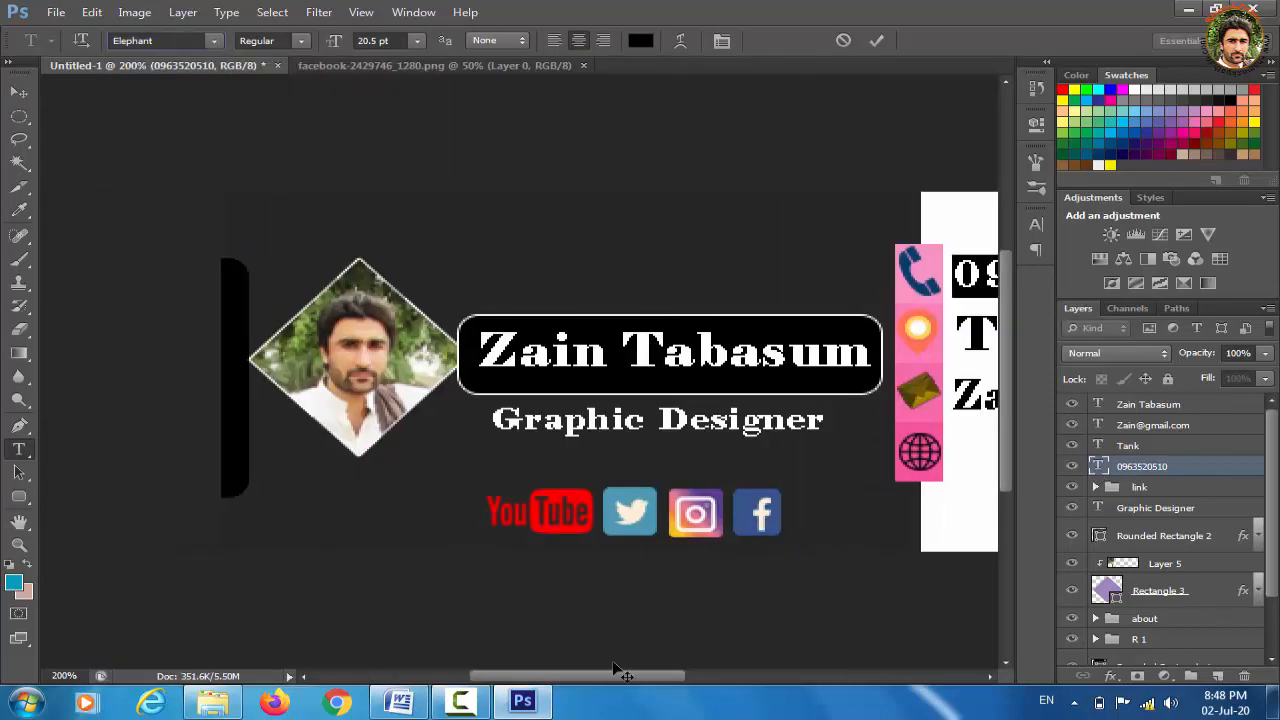
{"action": "left_click_drag", "start_coordinate": [616, 668], "coordinate": [727, 688]}
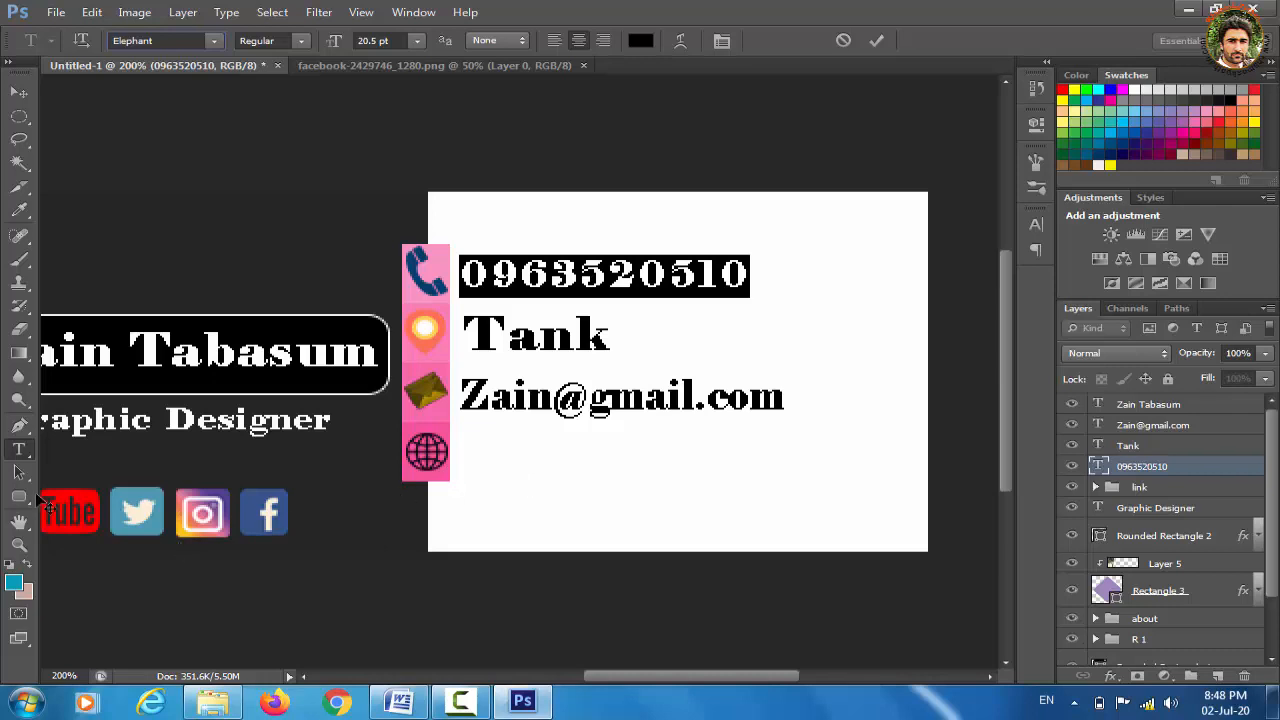
Commit the phone edit and type the website address beside the globe icon
{"action": "left_click", "coordinate": [18, 480]}
{"action": "left_click", "coordinate": [21, 451]}
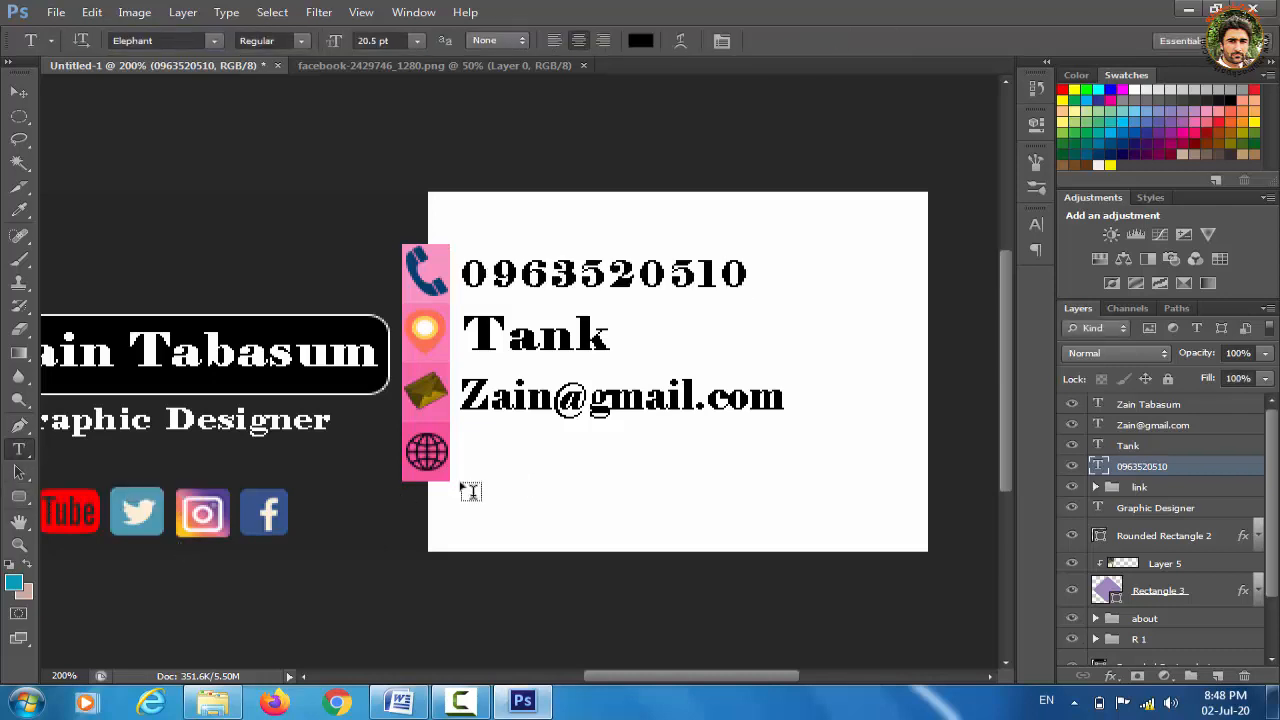
{"action": "left_click", "coordinate": [540, 481]}
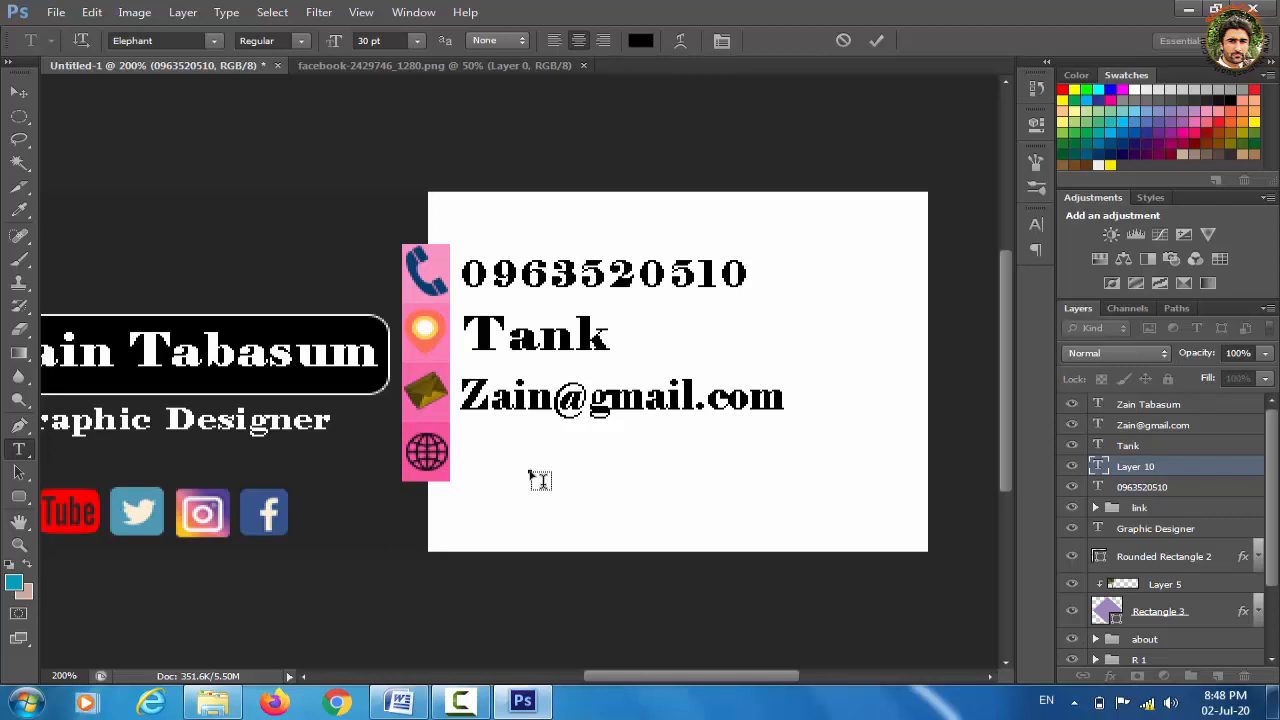
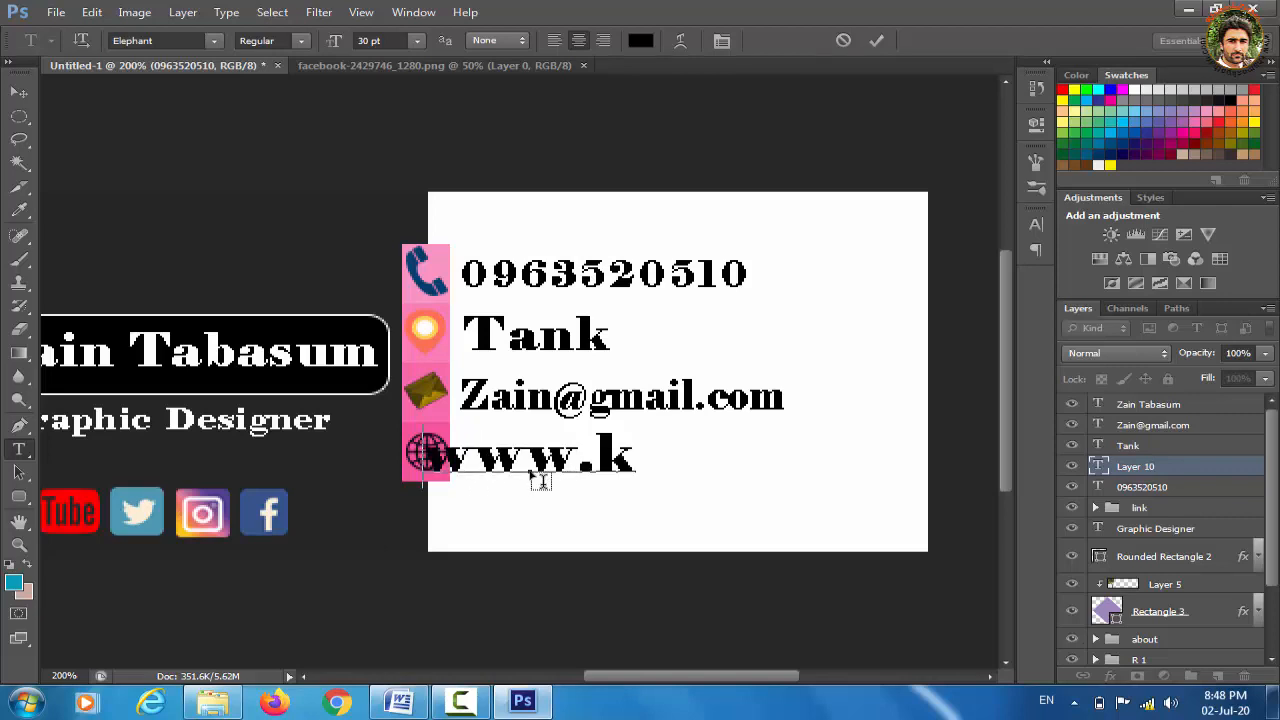
{"action": "key", "text": "BackSpace"}
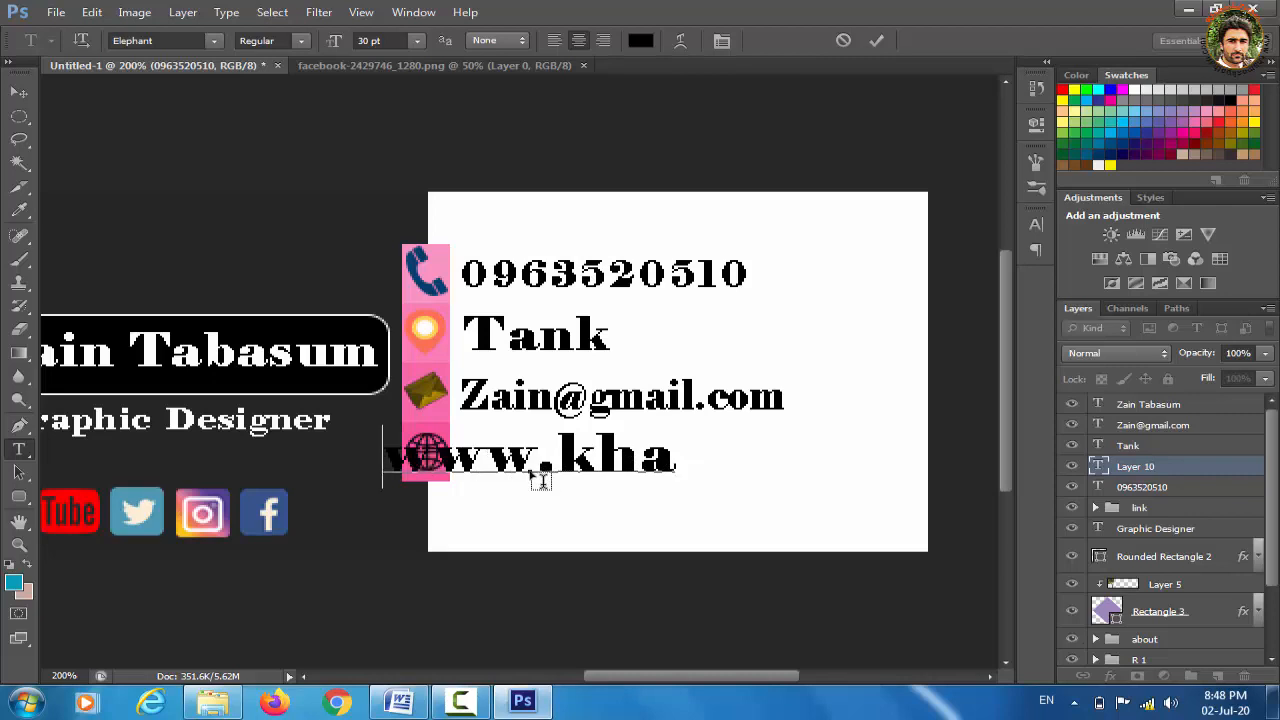
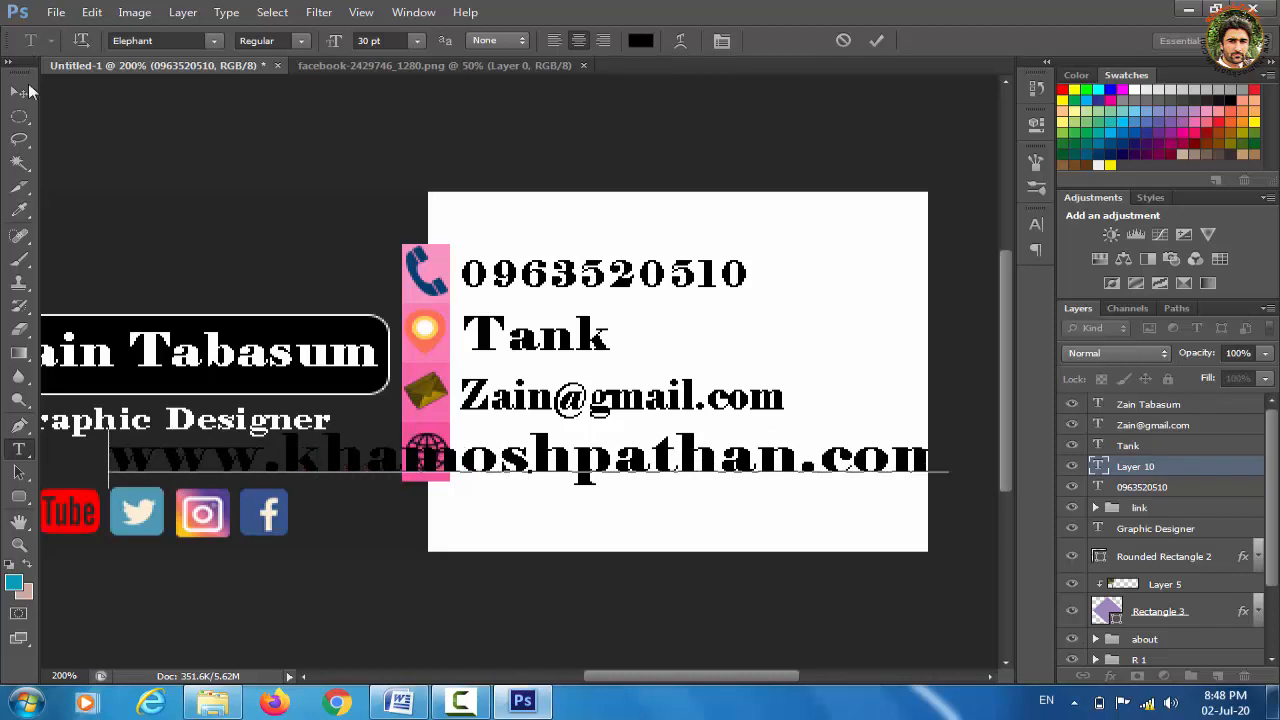
{"action": "left_click", "coordinate": [20, 93]}
Scale the website text down to fit inside the white card, then zoom out
{"action": "key", "text": "ctrl+t"}
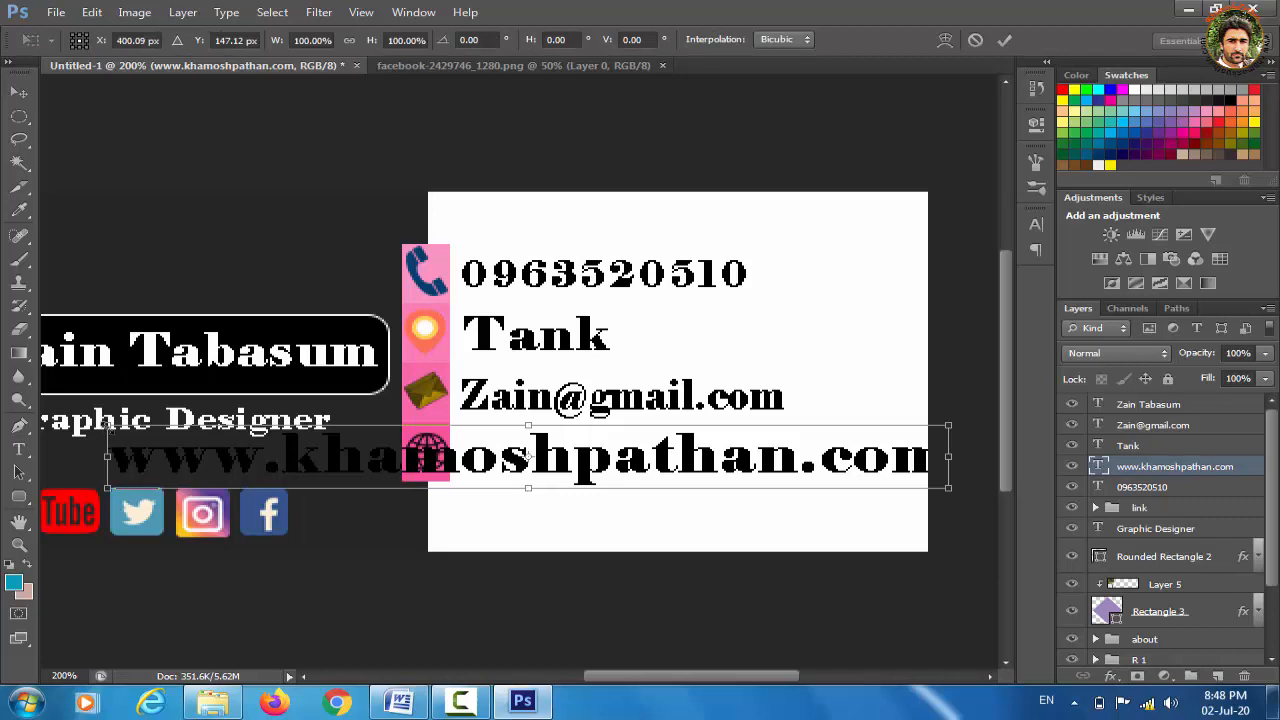
{"action": "left_click_drag", "start_coordinate": [107, 426], "coordinate": [558, 490]}
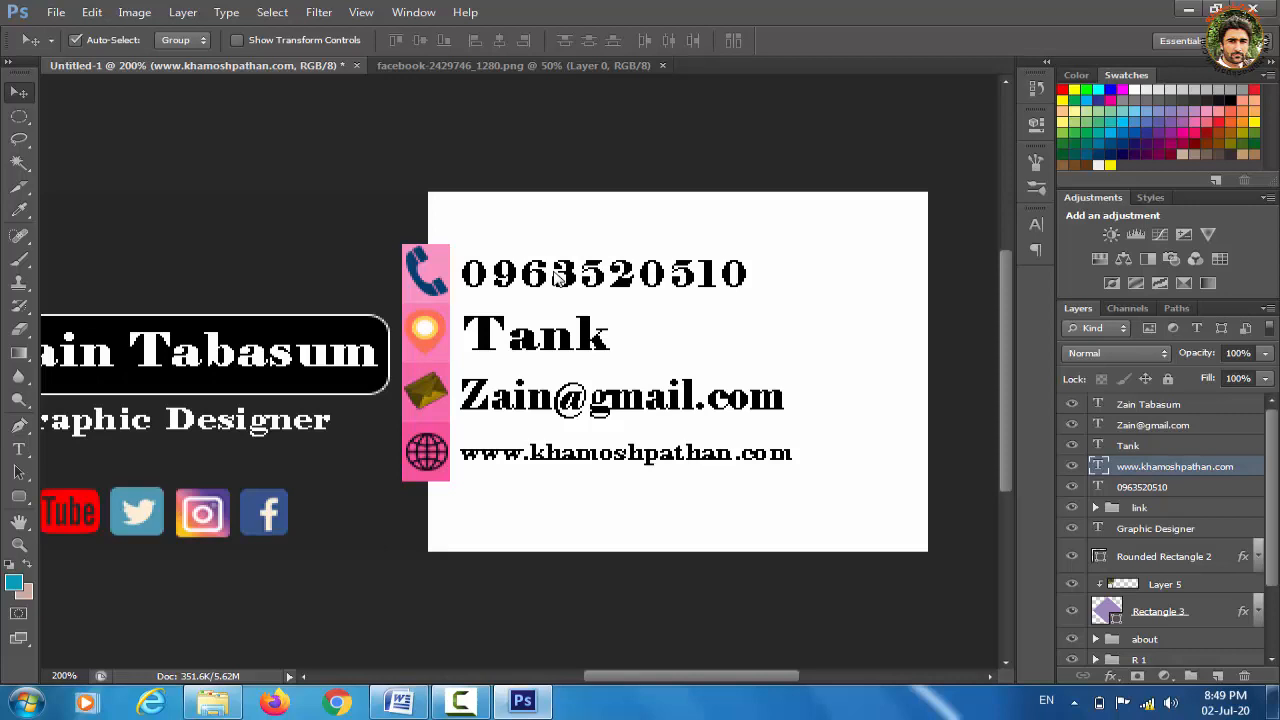
{"action": "key", "text": "ctrl+minus"}
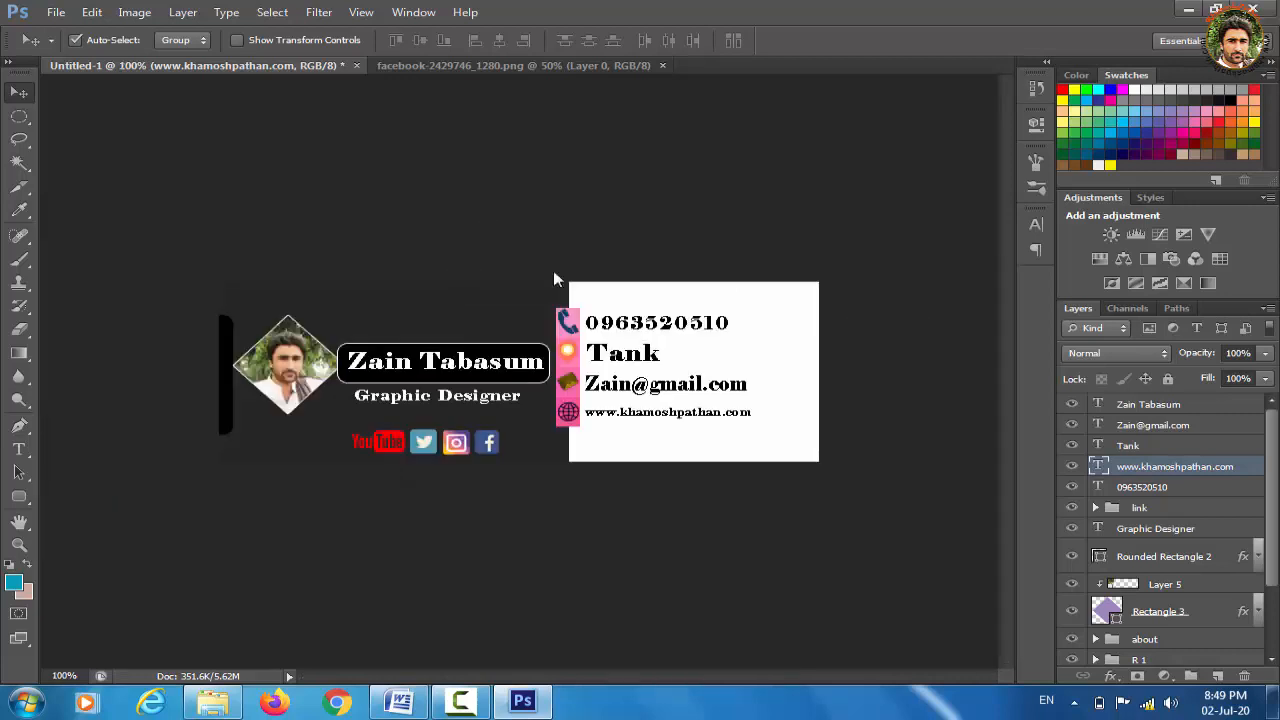
Draw an ellipse overlapping the card's right edge and nudge it up two pixels
{"action": "left_click", "coordinate": [18, 505]}
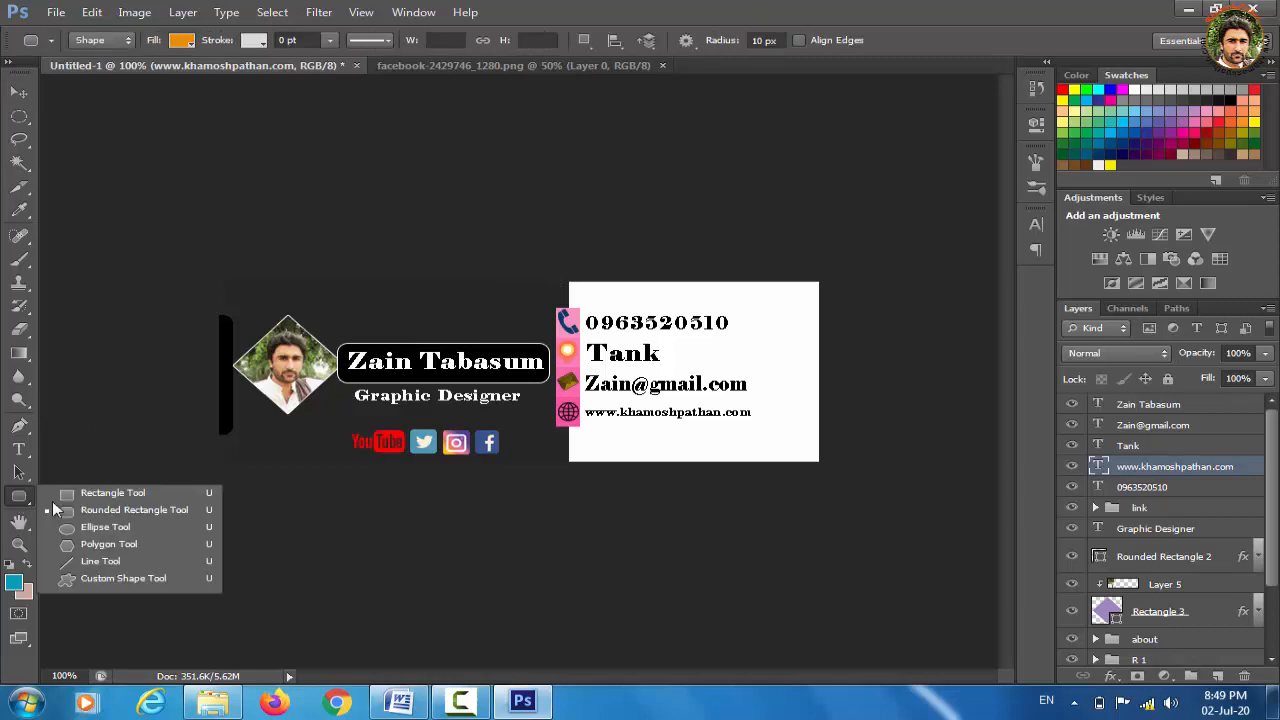
{"action": "left_click", "coordinate": [107, 528]}
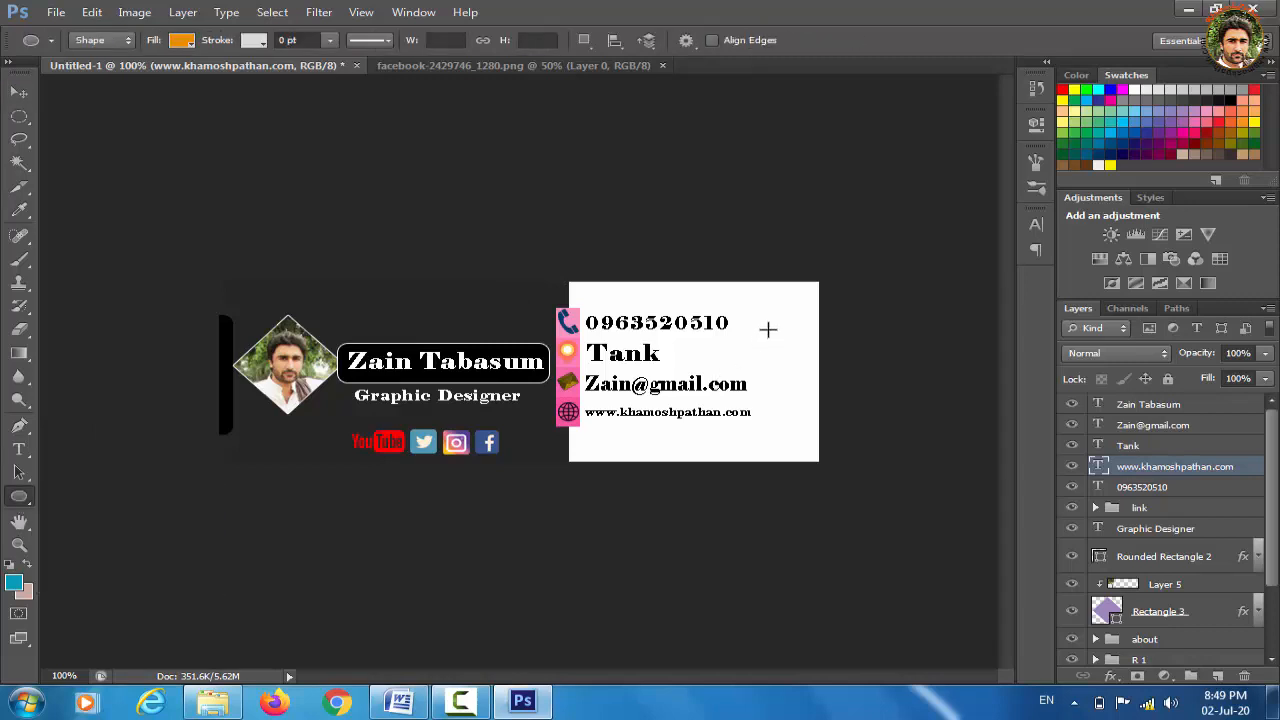
{"action": "left_click_drag", "start_coordinate": [760, 302], "coordinate": [929, 449]}
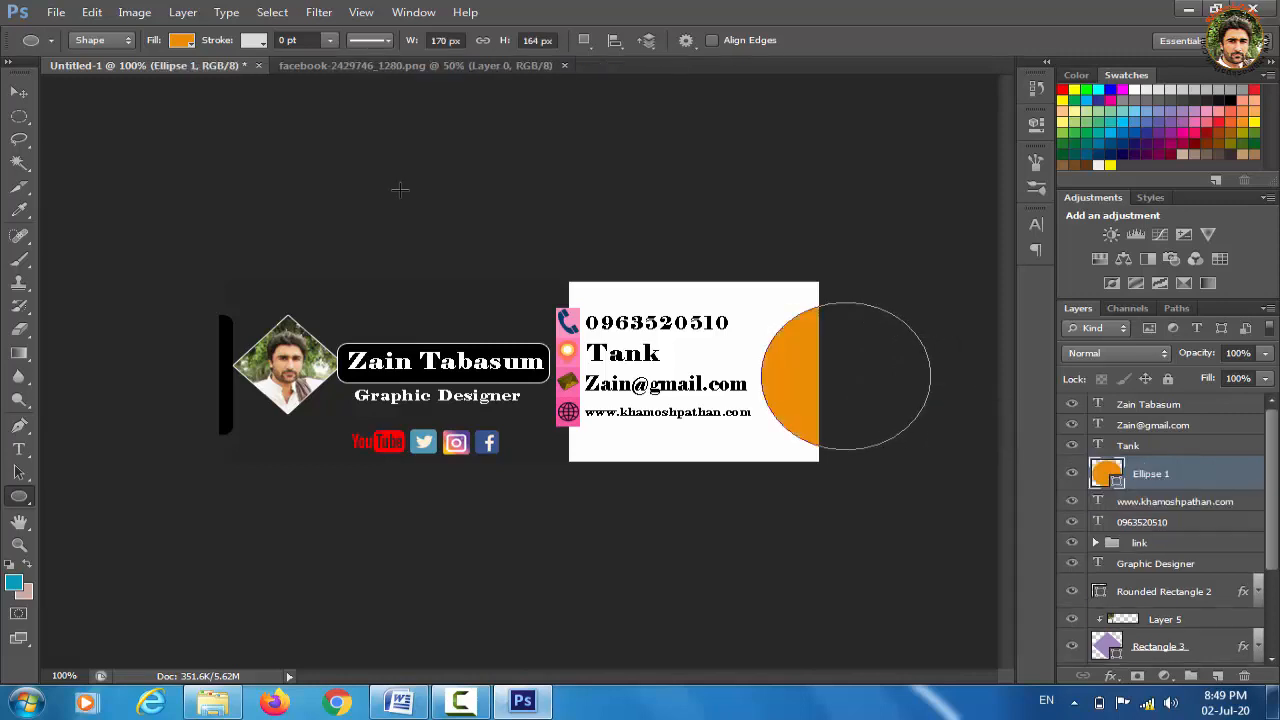
{"action": "left_click", "coordinate": [25, 97]}
{"action": "key", "text": "Up"}
{"action": "key", "text": "Up"}
{"action": "key", "text": "Up"}
{"action": "key", "text": "Up"}
{"action": "key", "text": "Up"}
{"action": "key", "text": "Up"}
{"action": "key", "text": "Up"}
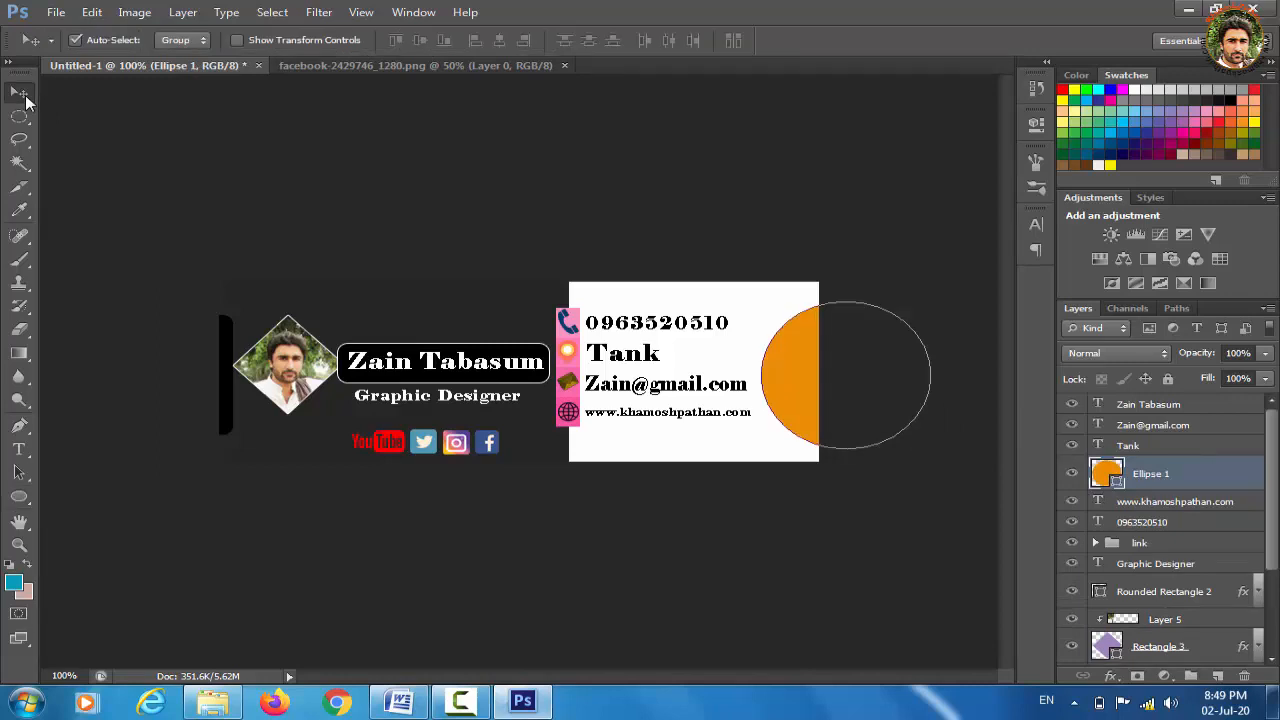
{"action": "key", "text": "Up"}
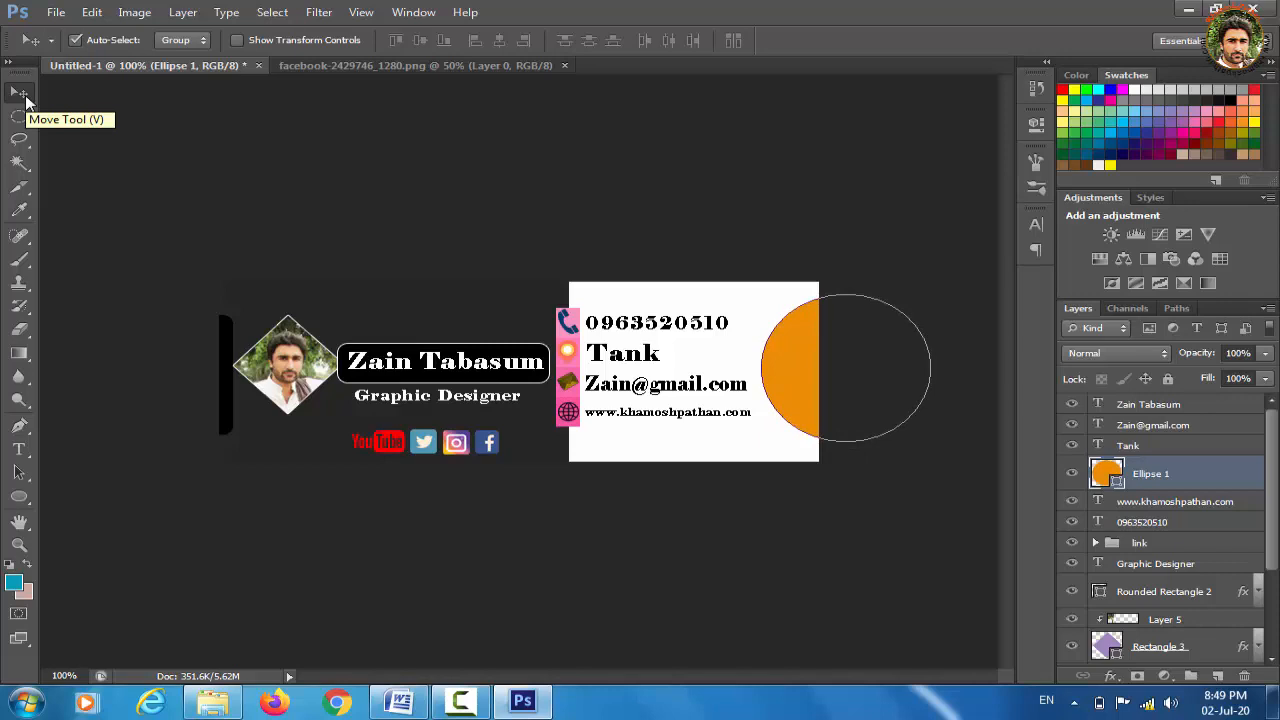
Change the circle's fill to dark navy #01033e in the Color Picker
{"action": "left_click", "coordinate": [19, 497]}
{"action": "left_click", "coordinate": [182, 41]}
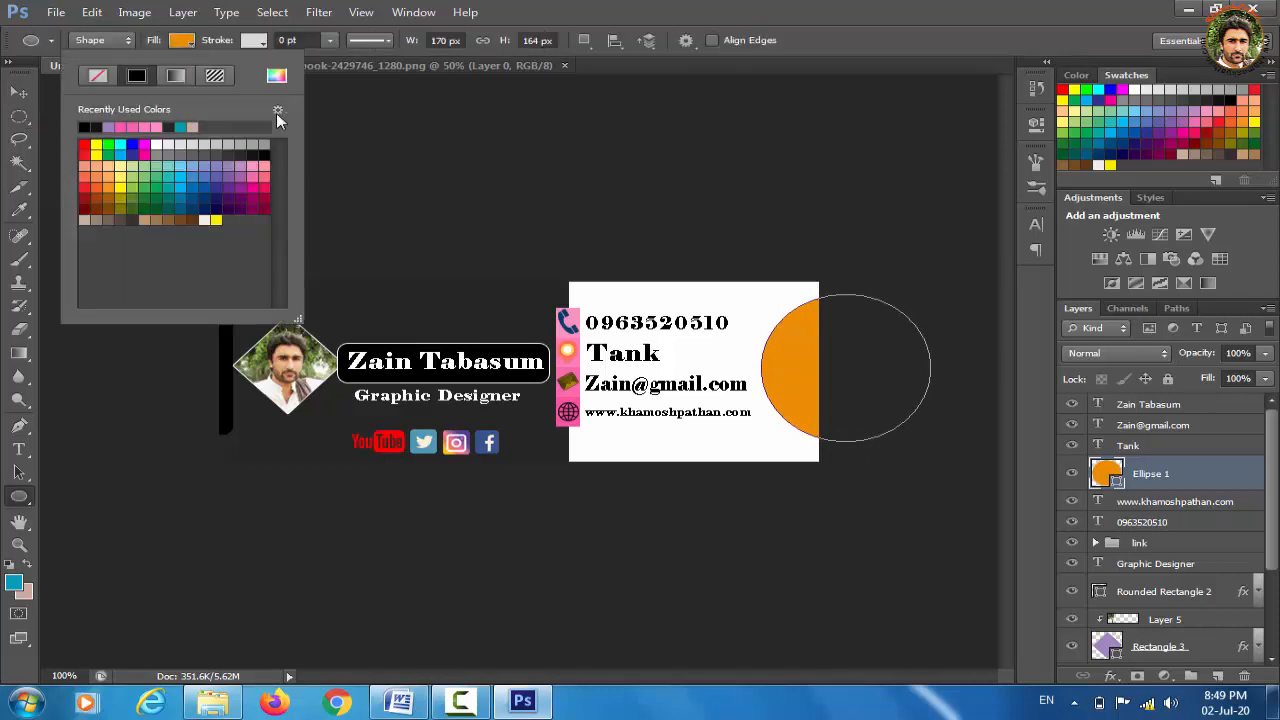
{"action": "left_click", "coordinate": [277, 75]}
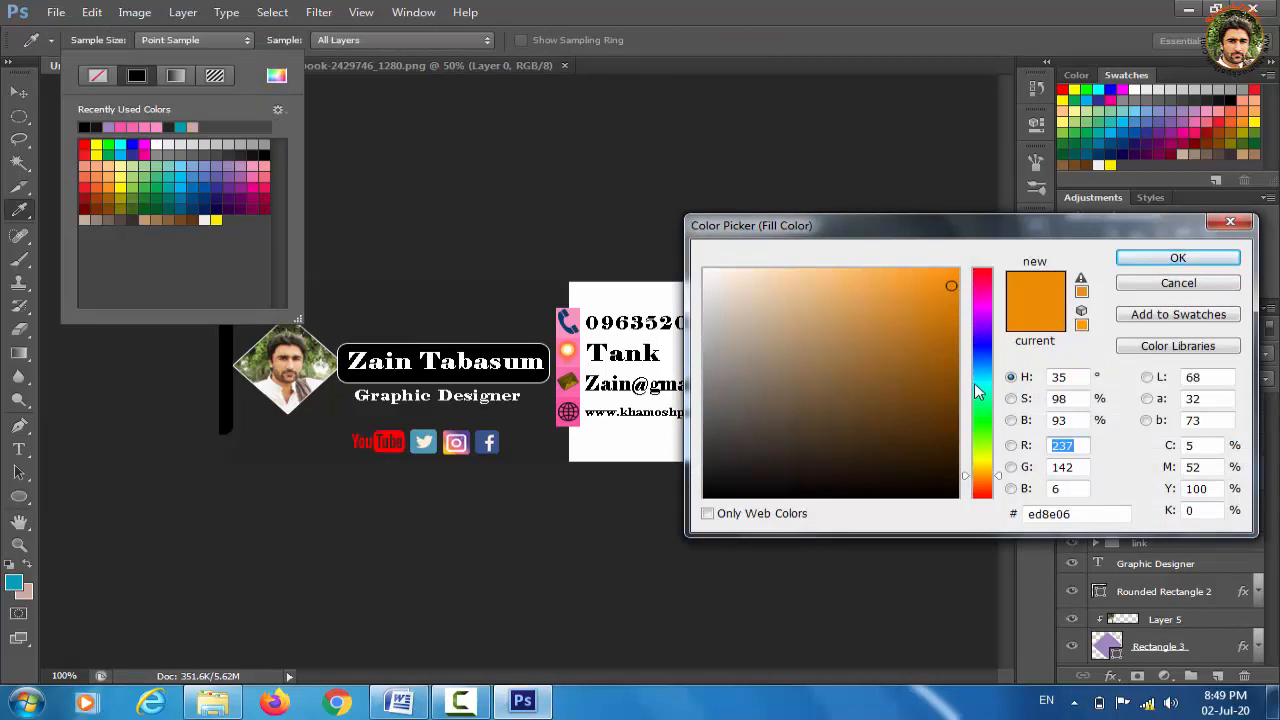
{"action": "left_click", "coordinate": [983, 346]}
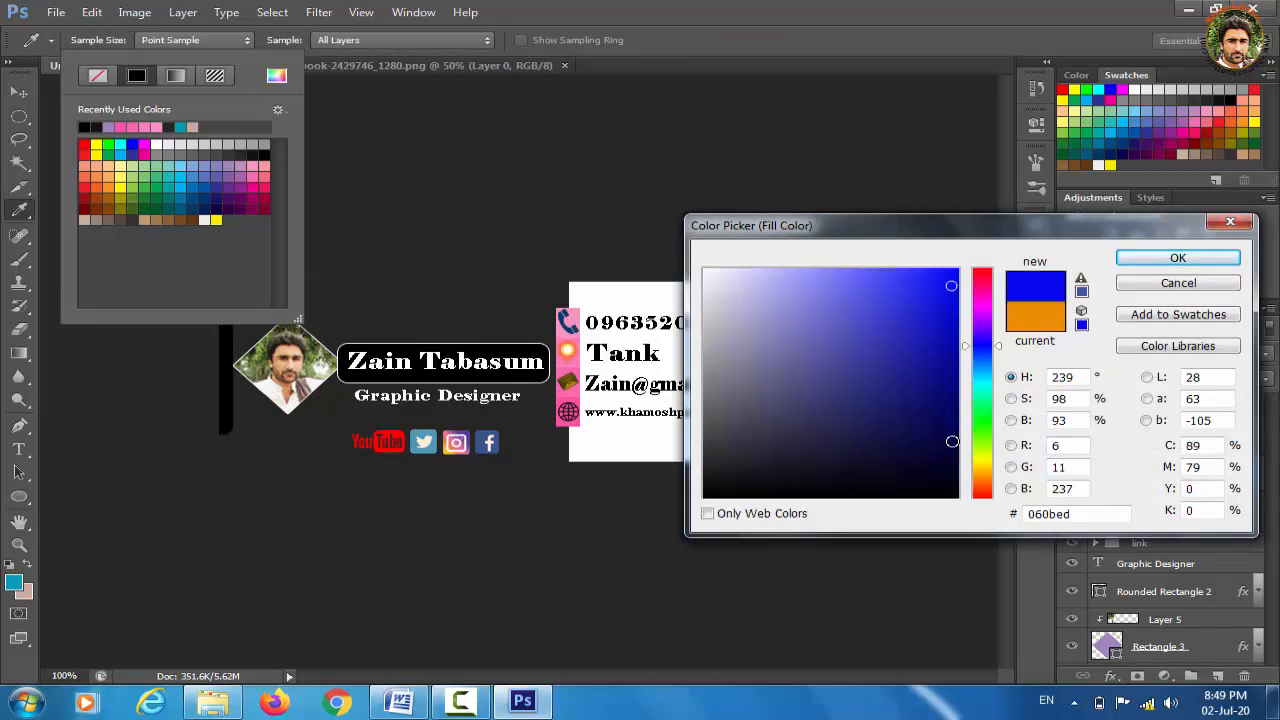
{"action": "left_click", "coordinate": [952, 442]}
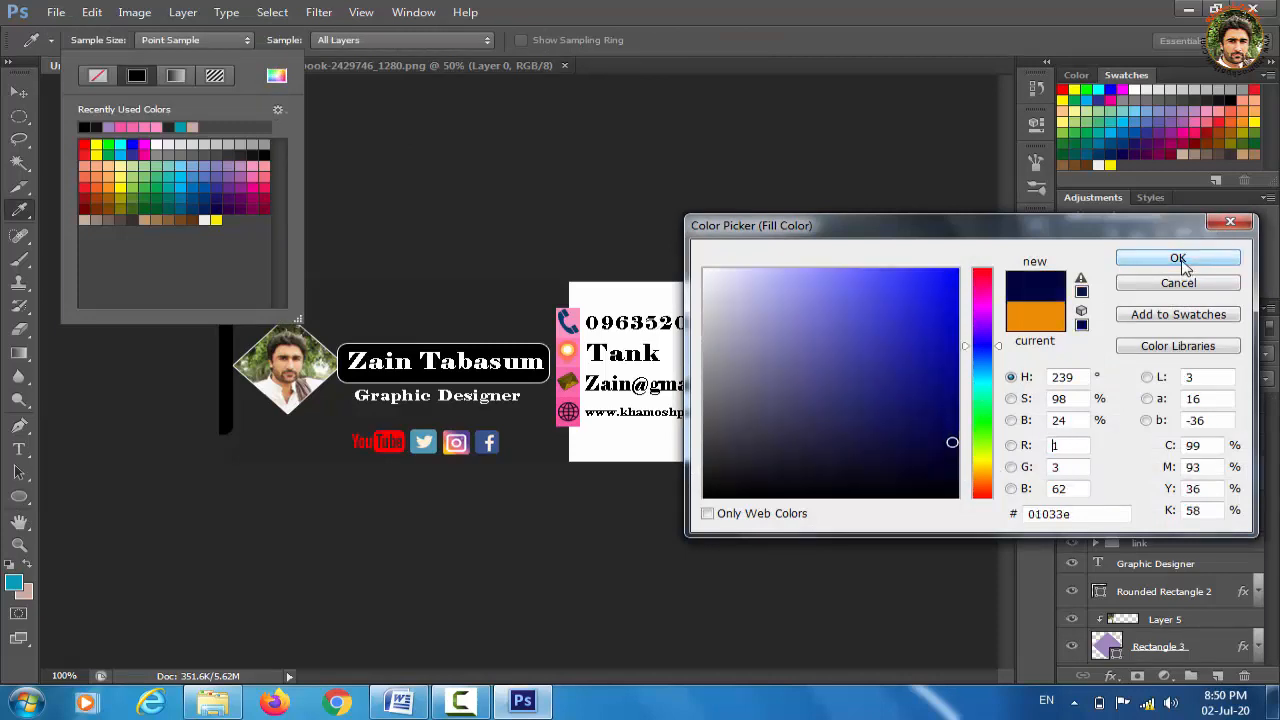
{"action": "left_click", "coordinate": [1180, 262]}
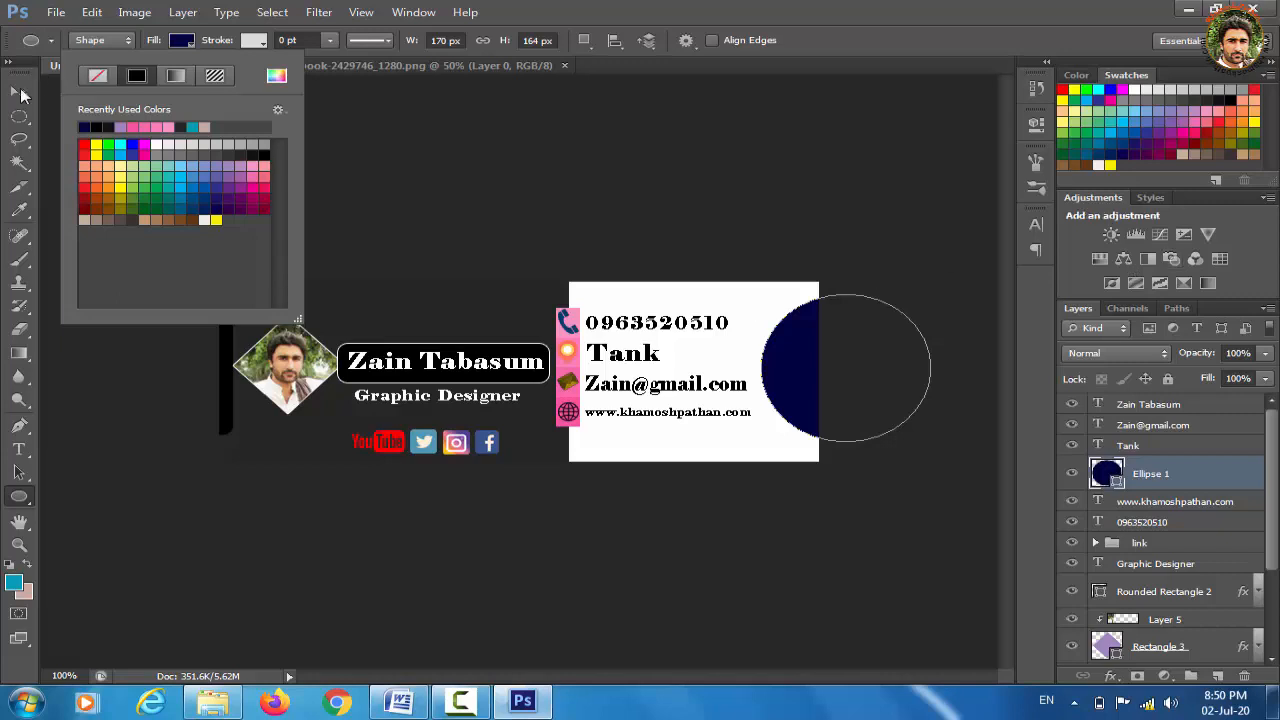
{"action": "left_click", "coordinate": [24, 95]}
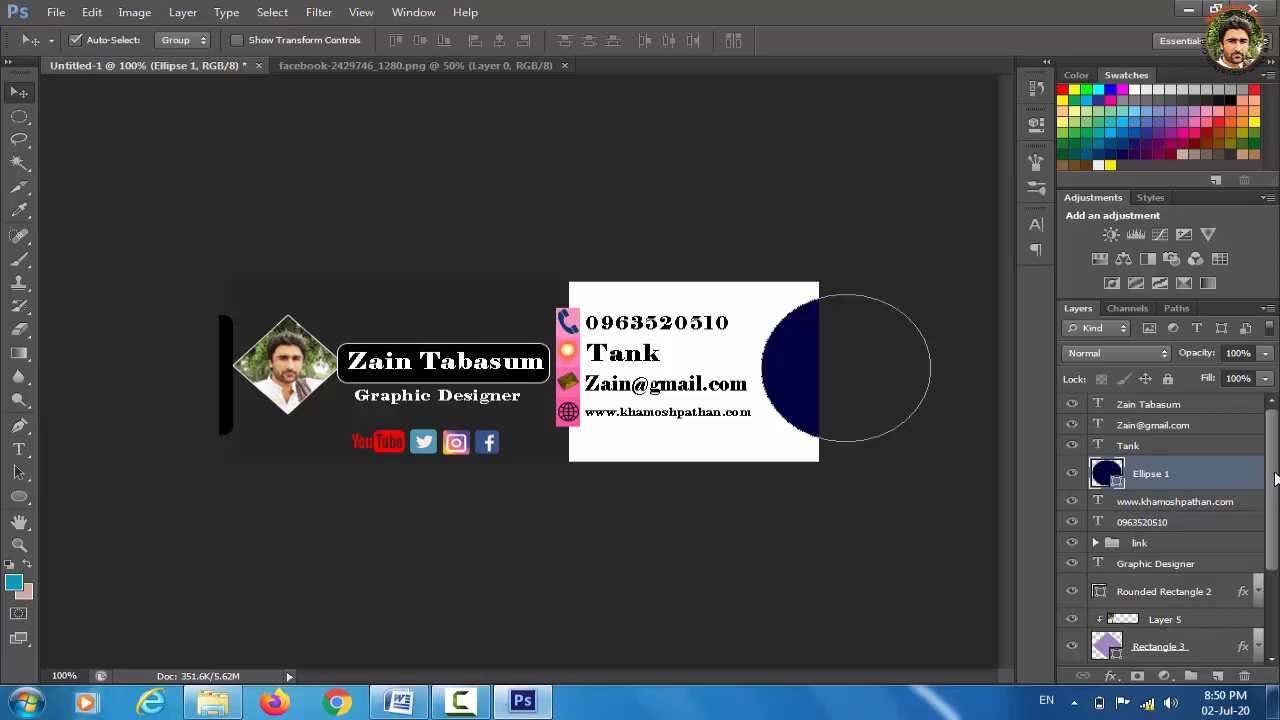
Drag Rounded Rectangle 2 below Rectangle 3, then select the phone number text layer
{"action": "left_click_drag", "start_coordinate": [1270, 481], "coordinate": [1274, 537]}
{"action": "left_click", "coordinate": [1193, 499]}
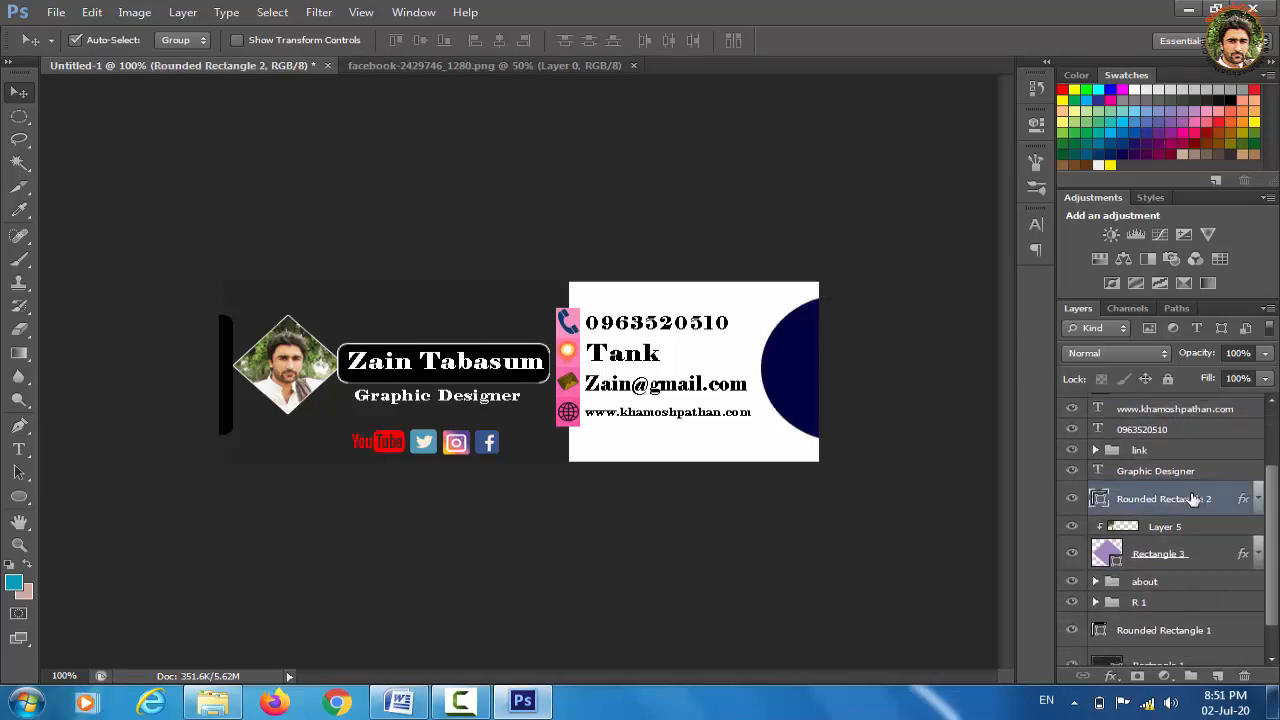
{"action": "left_click_drag", "start_coordinate": [1193, 499], "coordinate": [1183, 566]}
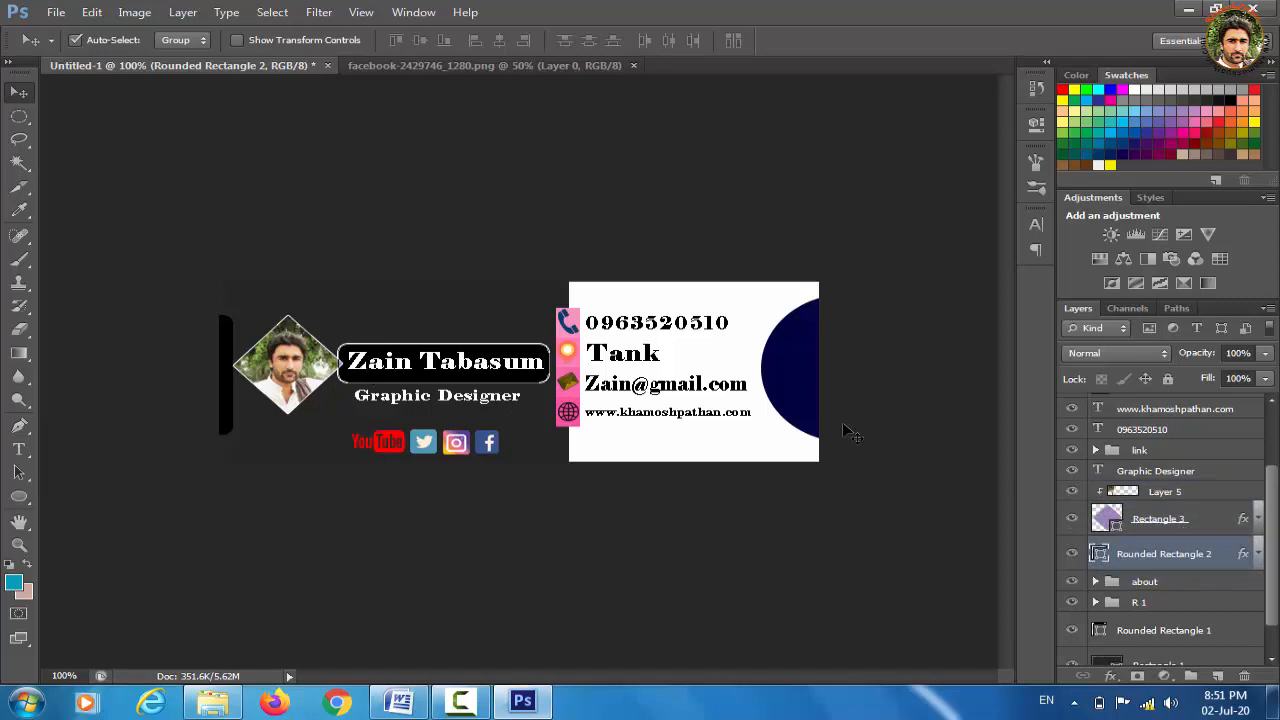
{"action": "left_click", "coordinate": [1155, 431]}
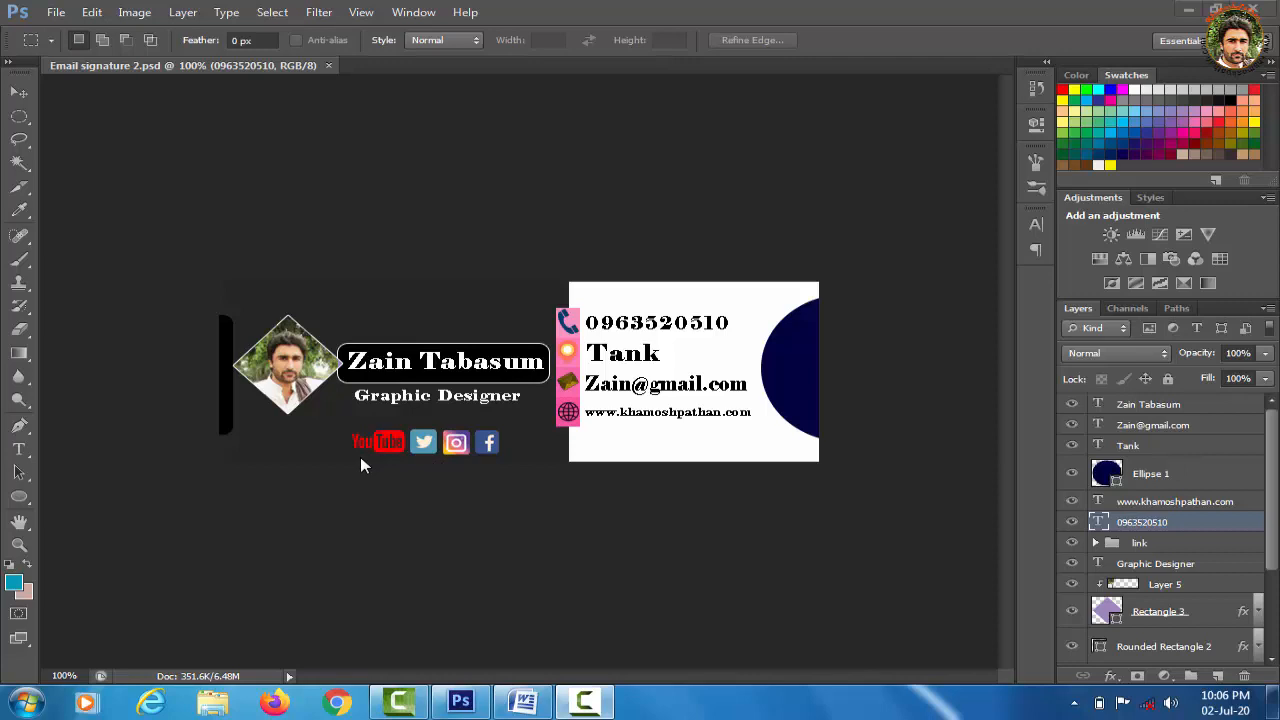
Zoom to 200% and draw a slice around the Facebook icon with the Slice Tool
{"action": "key", "text": "ctrl+plus"}
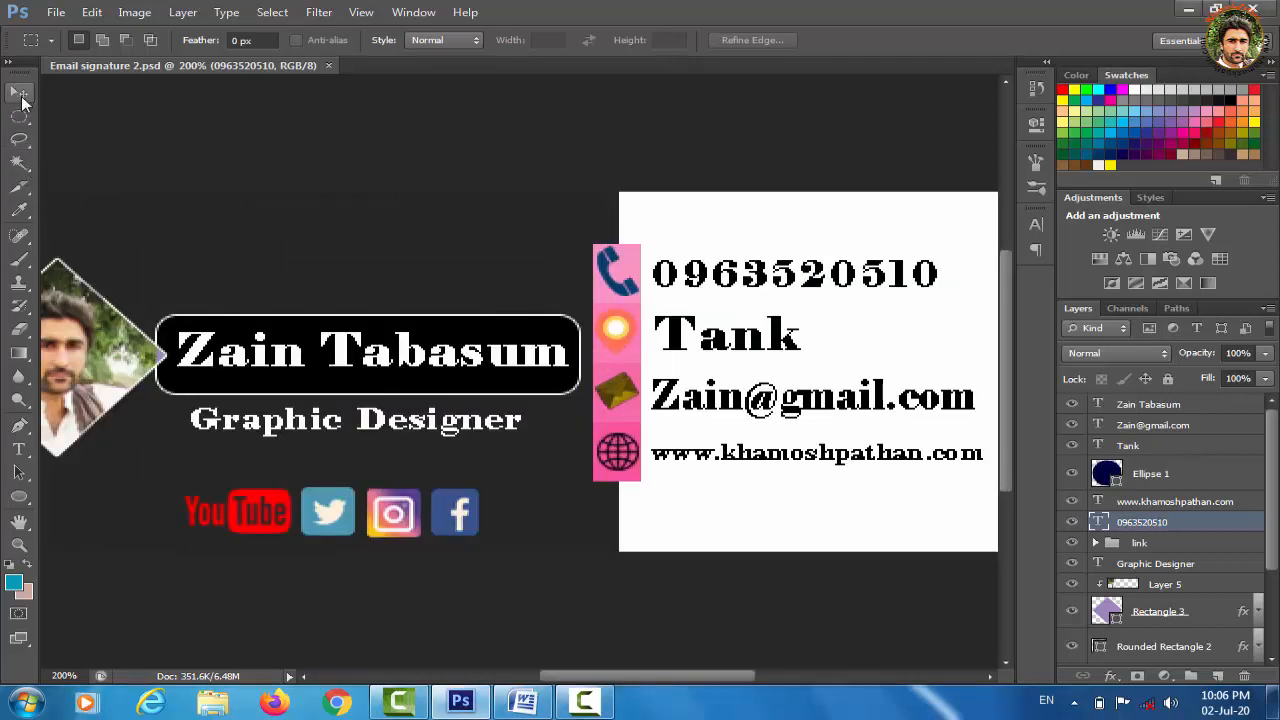
{"action": "left_click", "coordinate": [25, 194]}
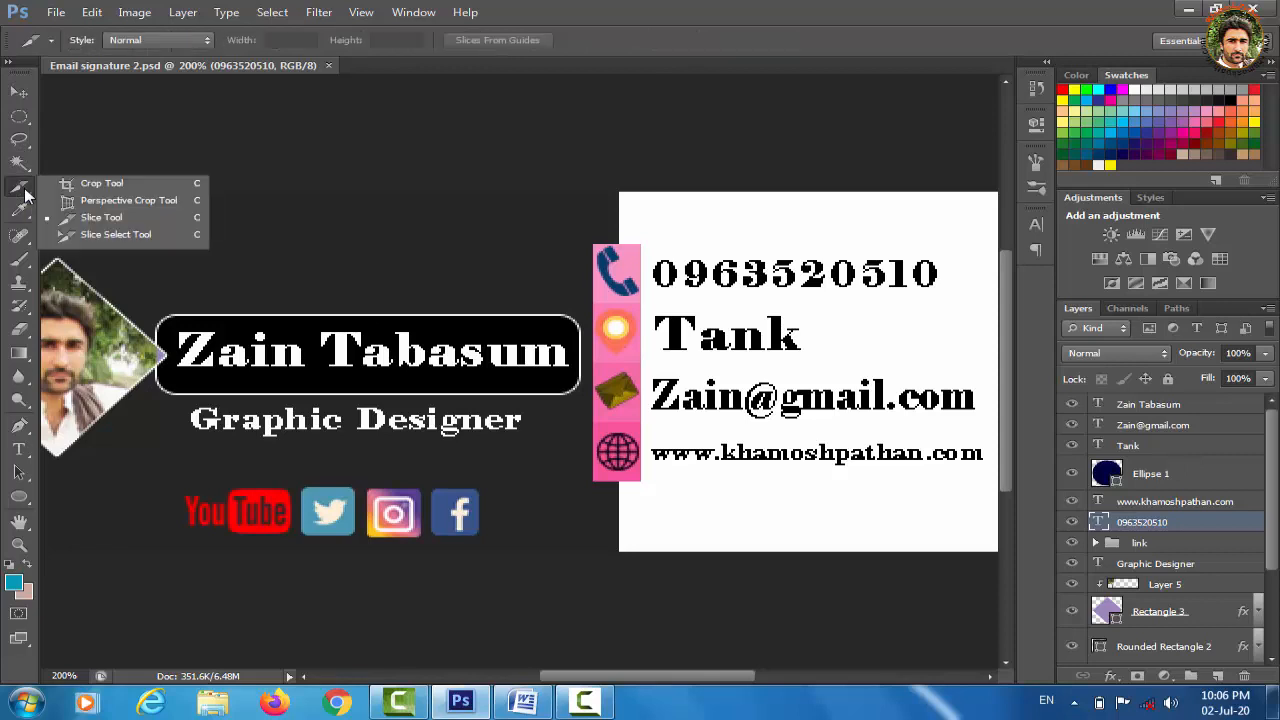
{"action": "left_click", "coordinate": [124, 217]}
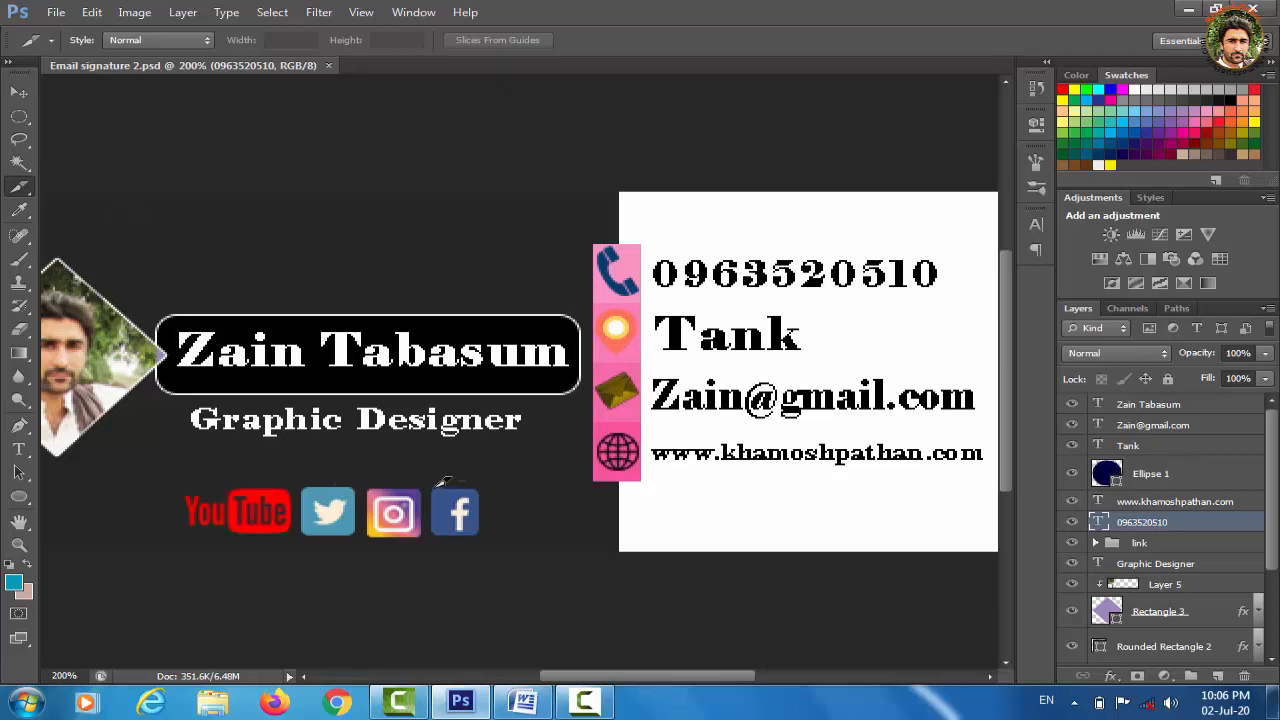
{"action": "left_click_drag", "start_coordinate": [437, 479], "coordinate": [487, 528]}
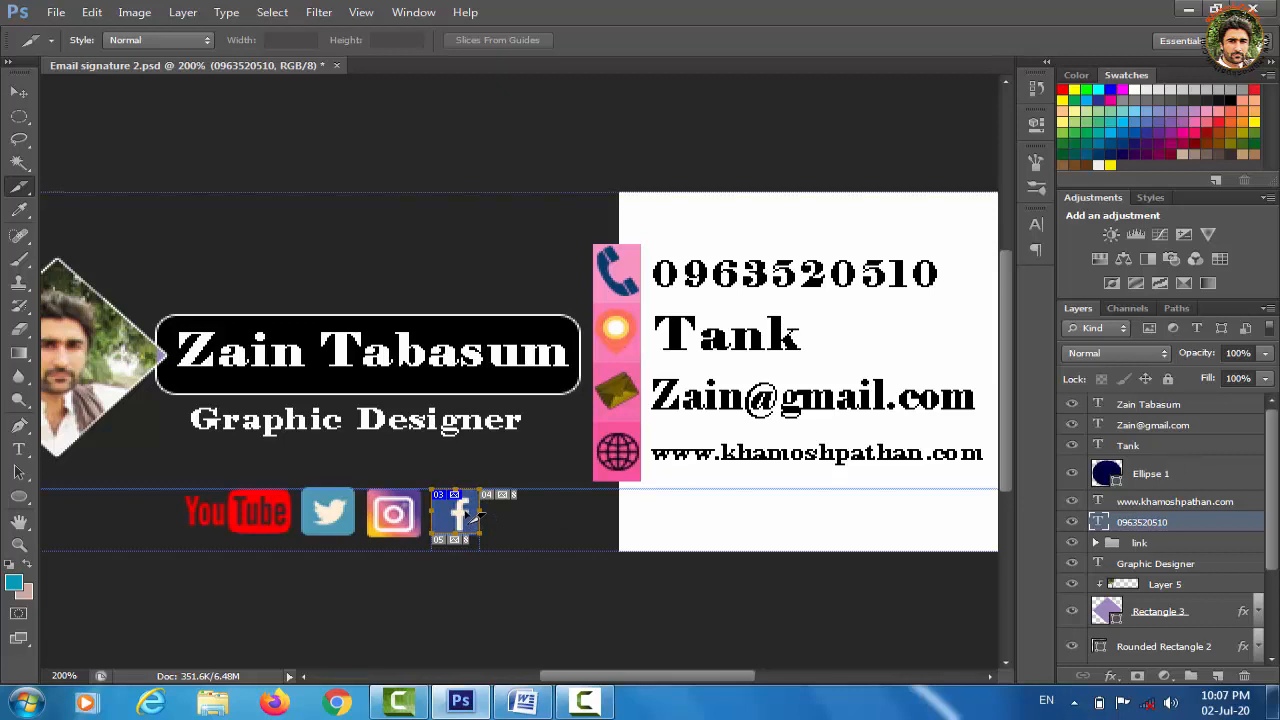
Open Slice Options for the Facebook slice and name it facebook
{"action": "right_click", "coordinate": [478, 515]}
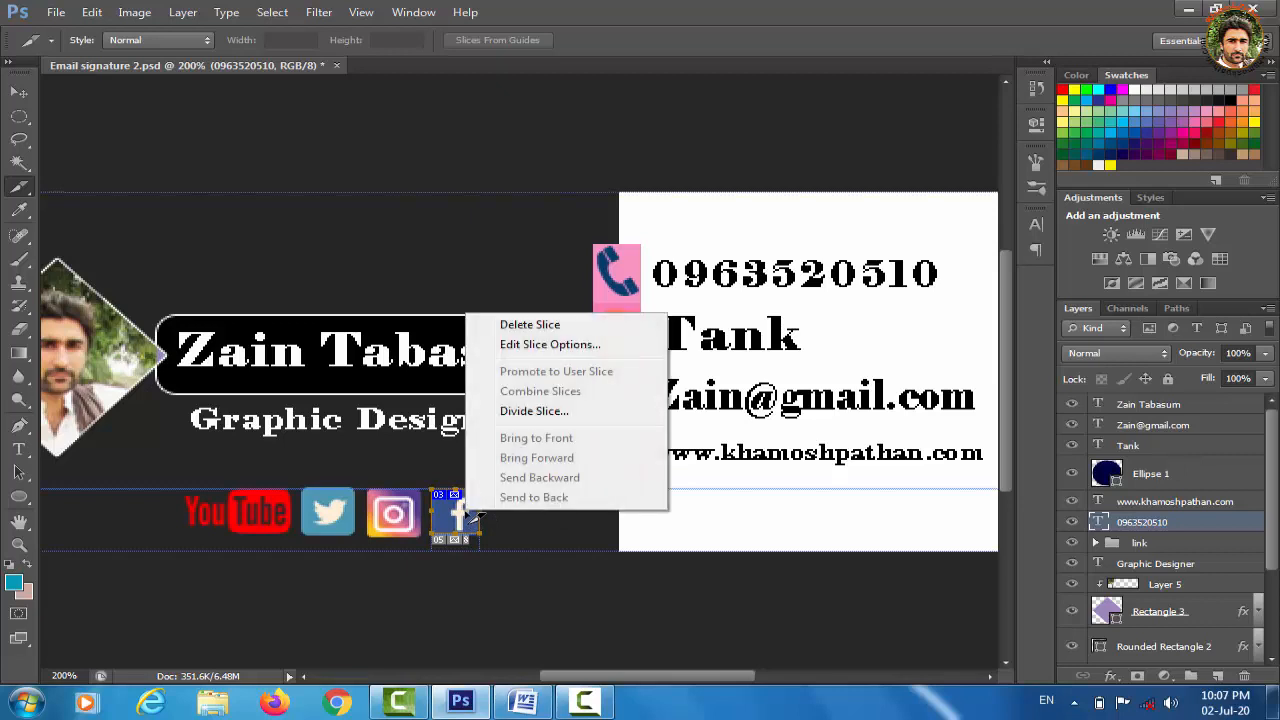
{"action": "left_click", "coordinate": [541, 345]}
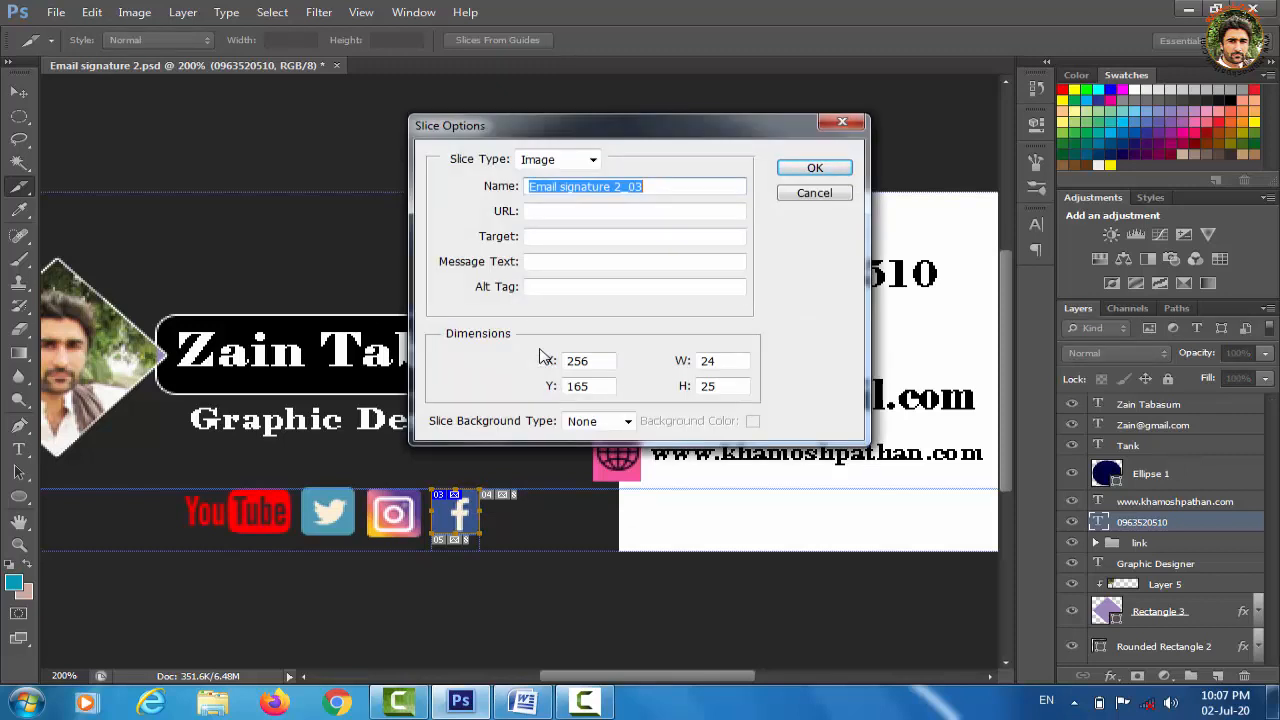
{"action": "type", "text": "fabe"}
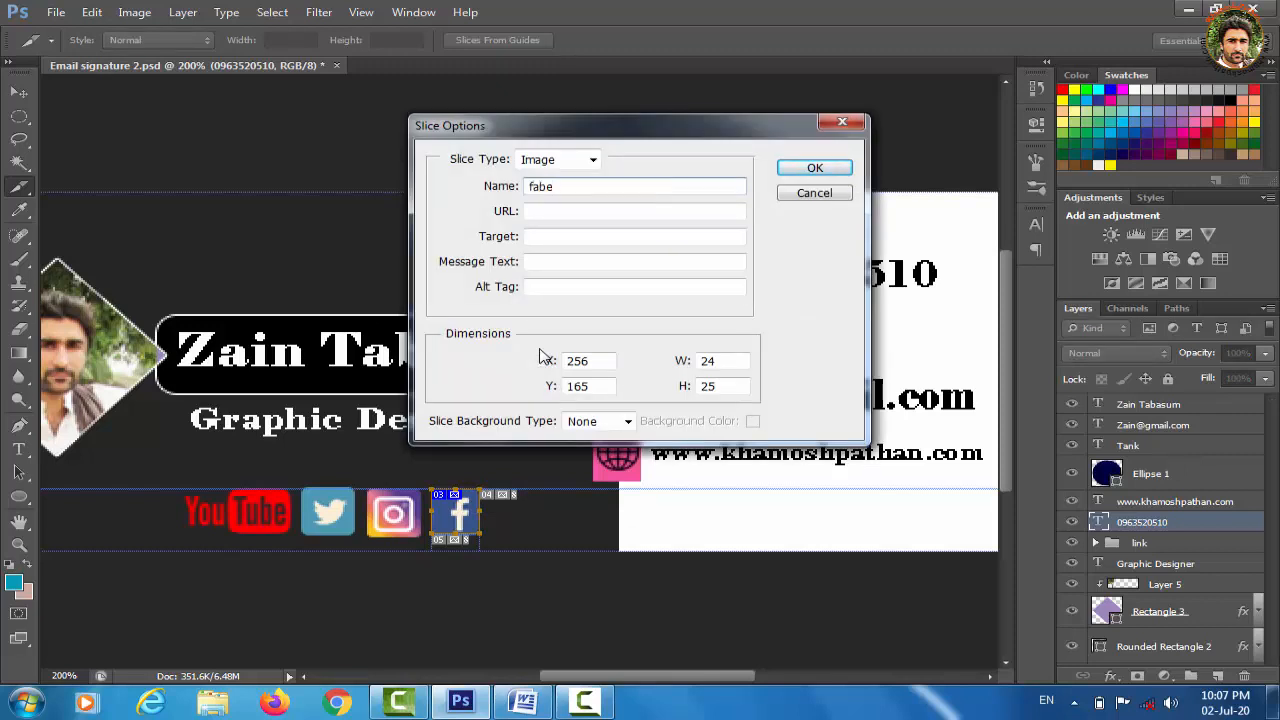
{"action": "key", "text": "BackSpace"}
{"action": "key", "text": "BackSpace"}
{"action": "type", "text": "acebook"}
Paste the Facebook profile URL from Word as its link, with alt text logo
{"action": "left_click", "coordinate": [528, 704]}
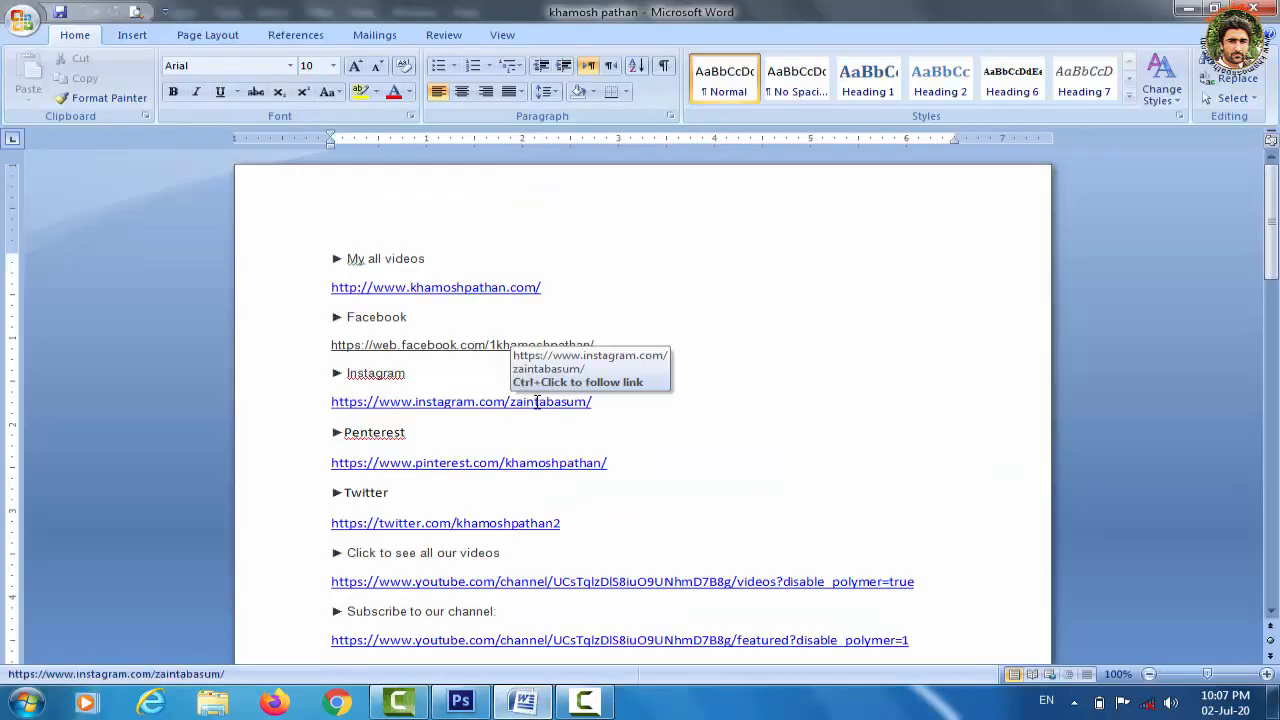
{"action": "left_click_drag", "start_coordinate": [598, 345], "coordinate": [329, 350]}
{"action": "key", "text": "ctrl+c"}
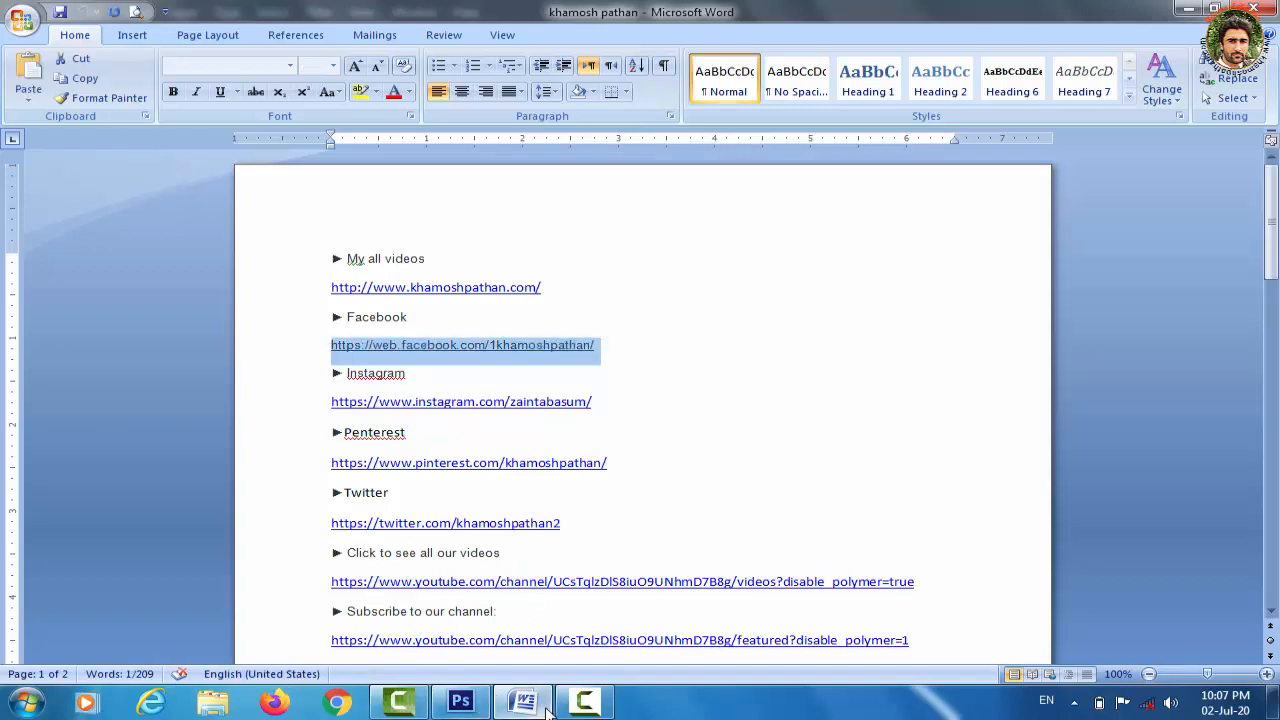
{"action": "left_click", "coordinate": [460, 703]}
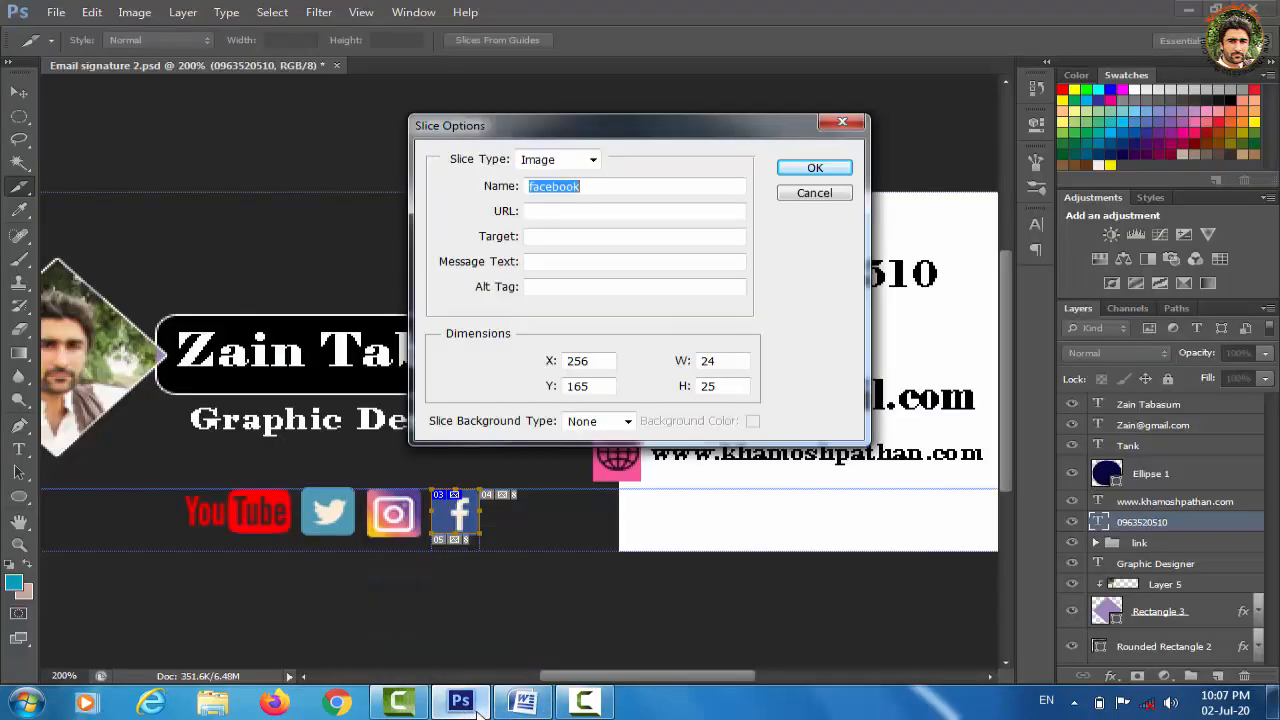
{"action": "left_click", "coordinate": [580, 211]}
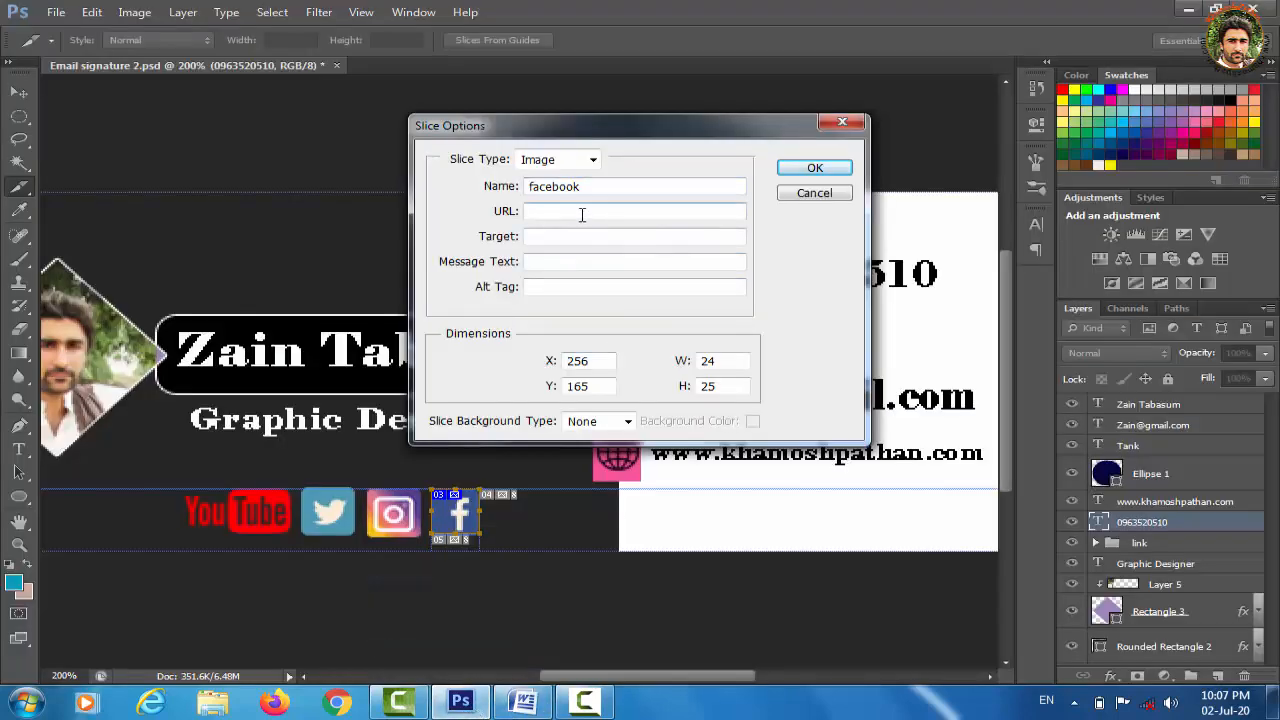
{"action": "key", "text": "ctrl+v"}
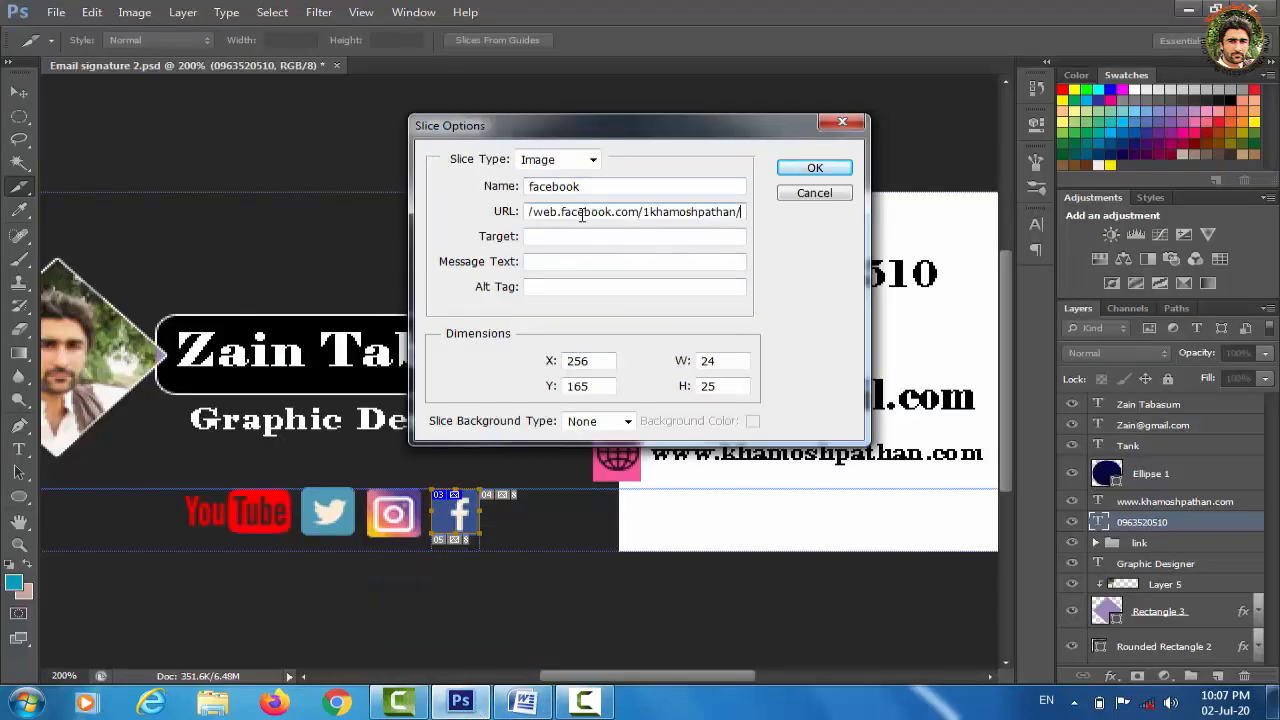
{"action": "left_click", "coordinate": [570, 287]}
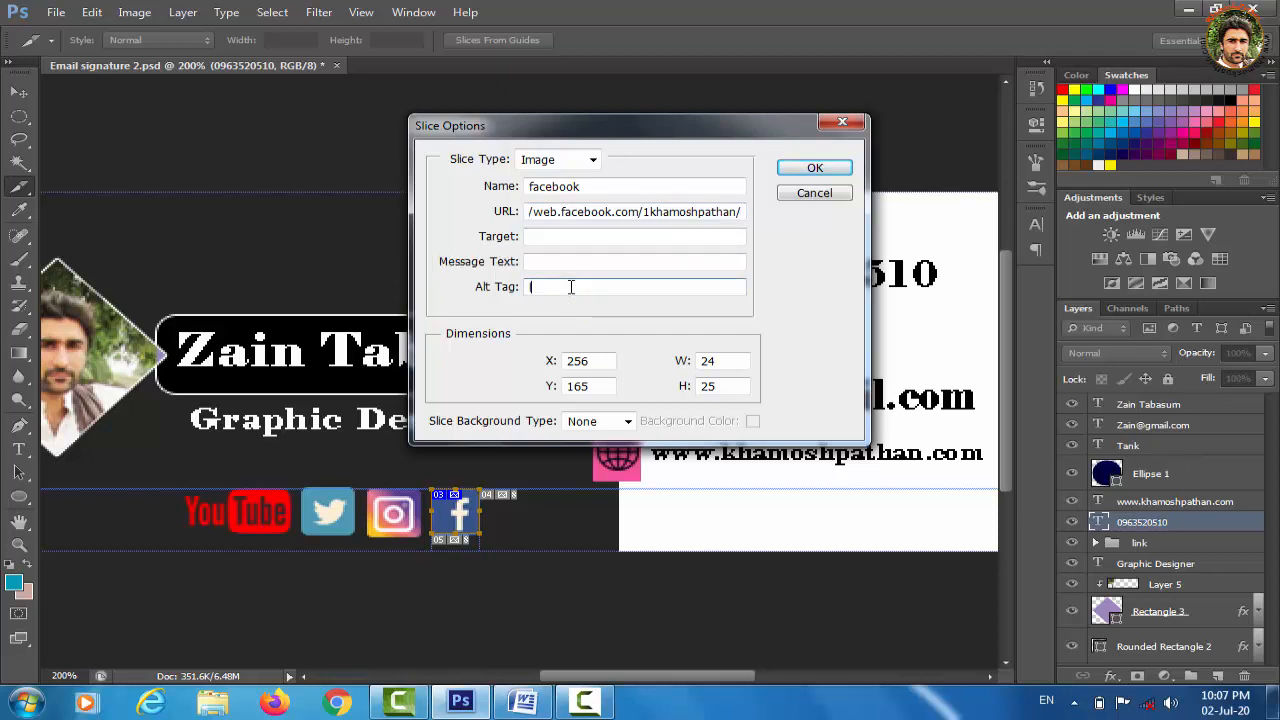
{"action": "type", "text": "logo"}
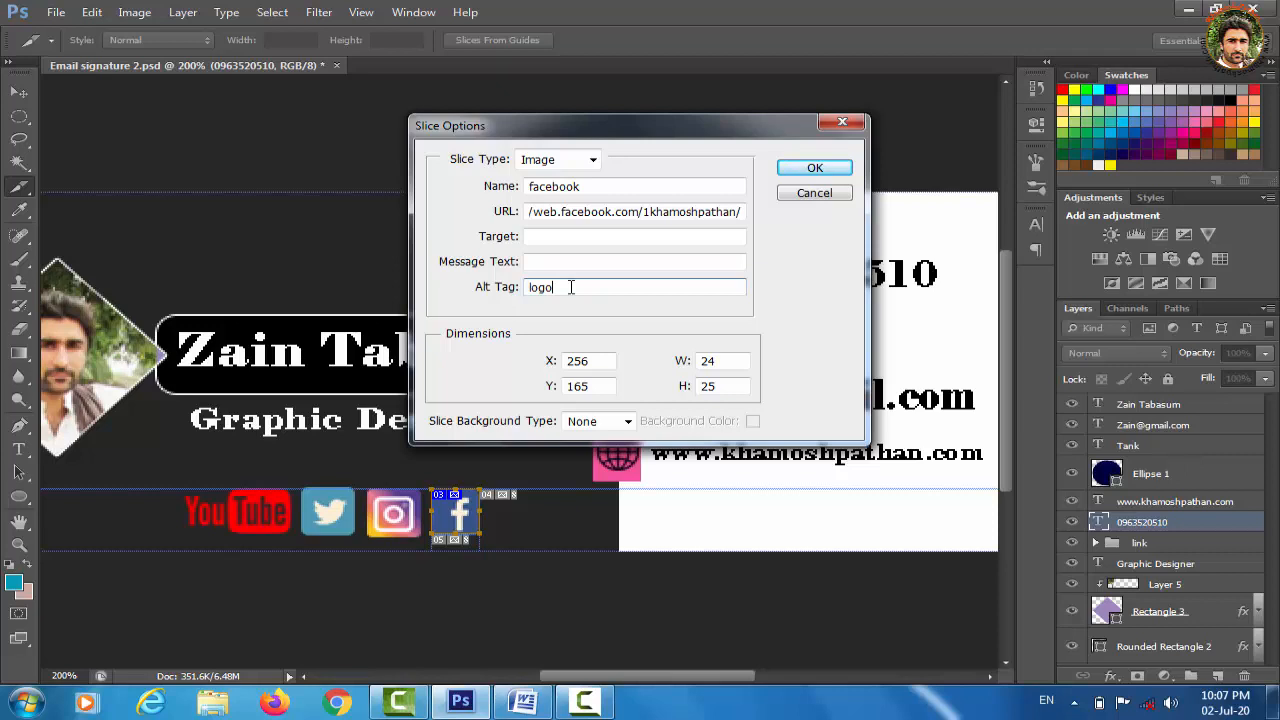
{"action": "left_click", "coordinate": [815, 170]}
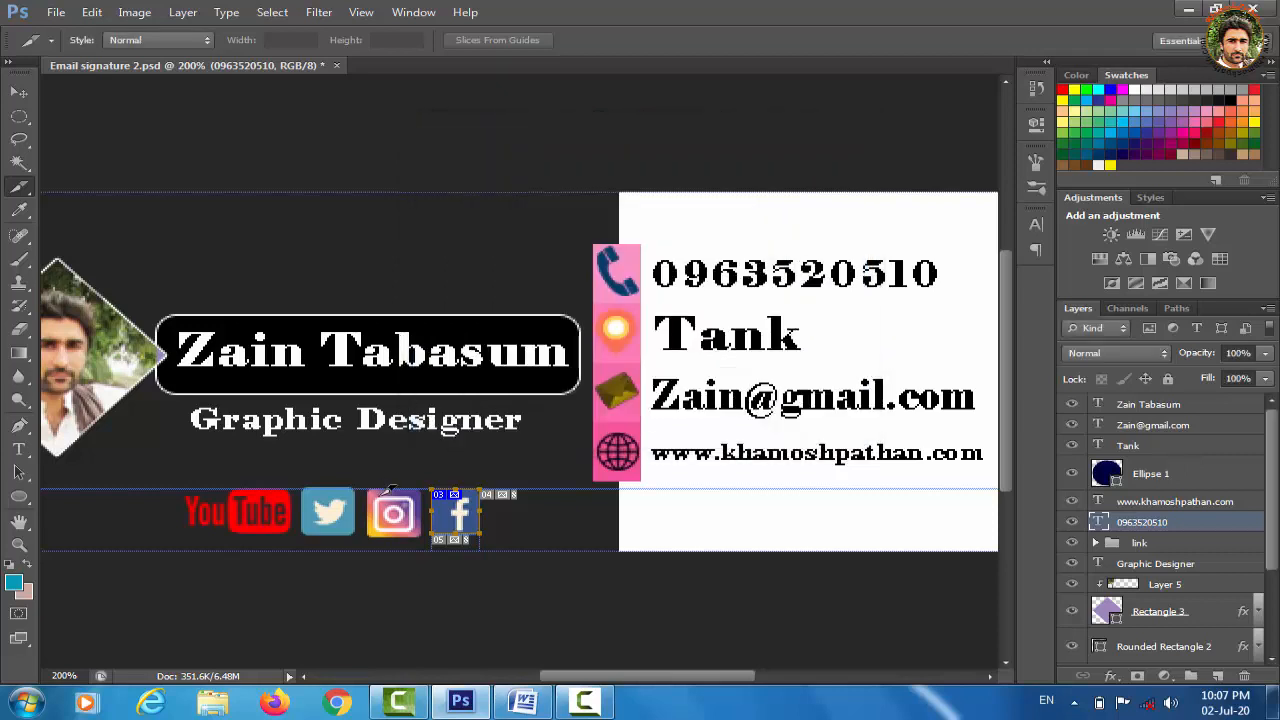
Slice the Instagram icon and name the slice instargam in Slice Options
{"action": "left_click_drag", "start_coordinate": [378, 482], "coordinate": [431, 531]}
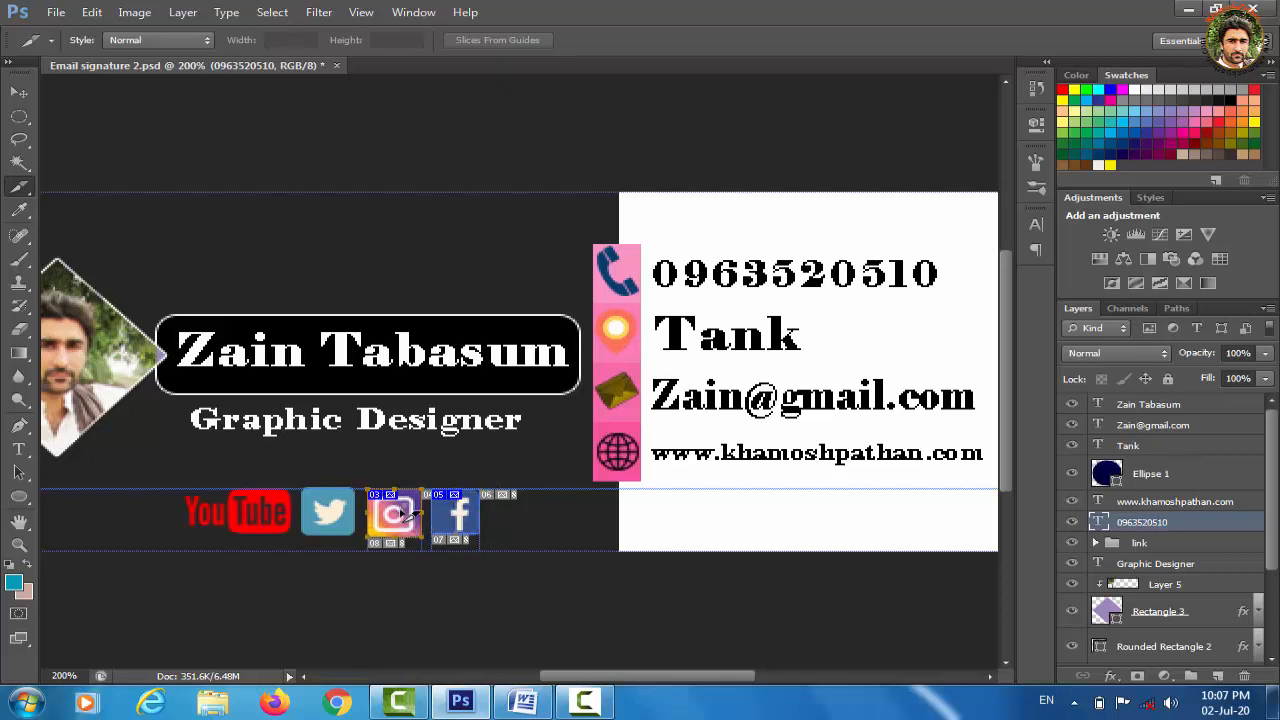
{"action": "right_click", "coordinate": [401, 511]}
{"action": "left_click", "coordinate": [477, 343]}
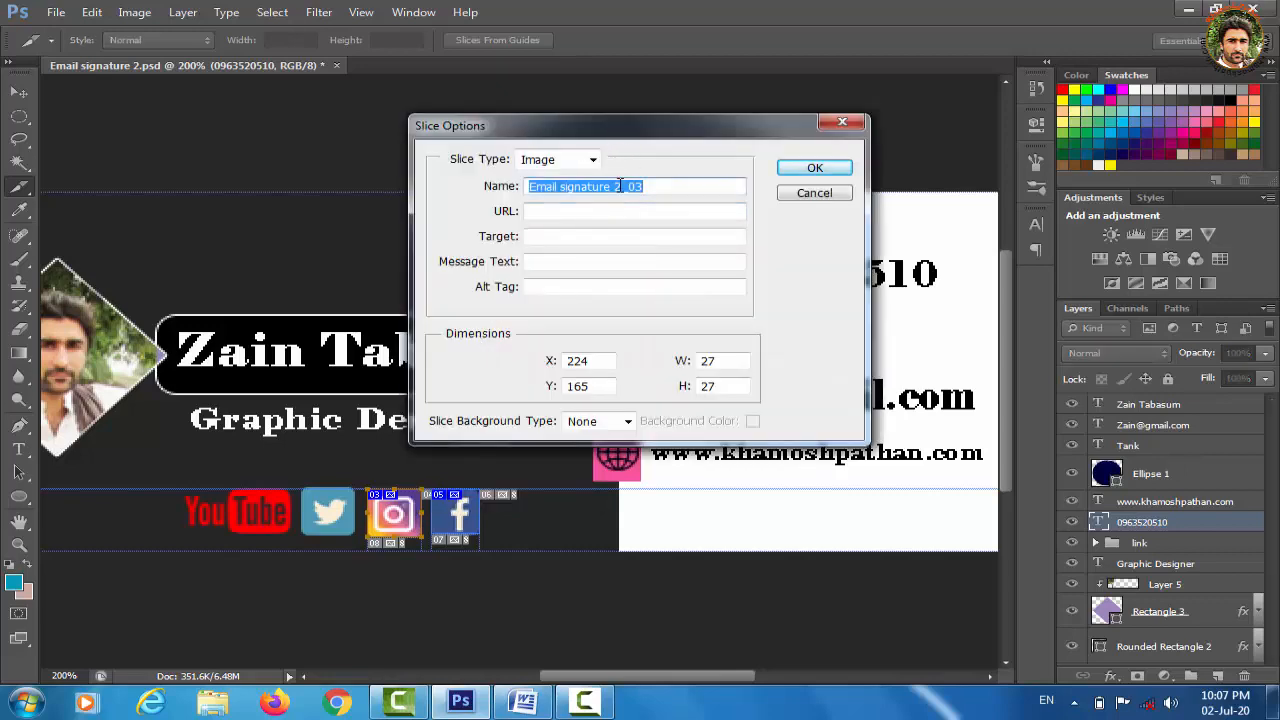
{"action": "type", "text": "instargam"}
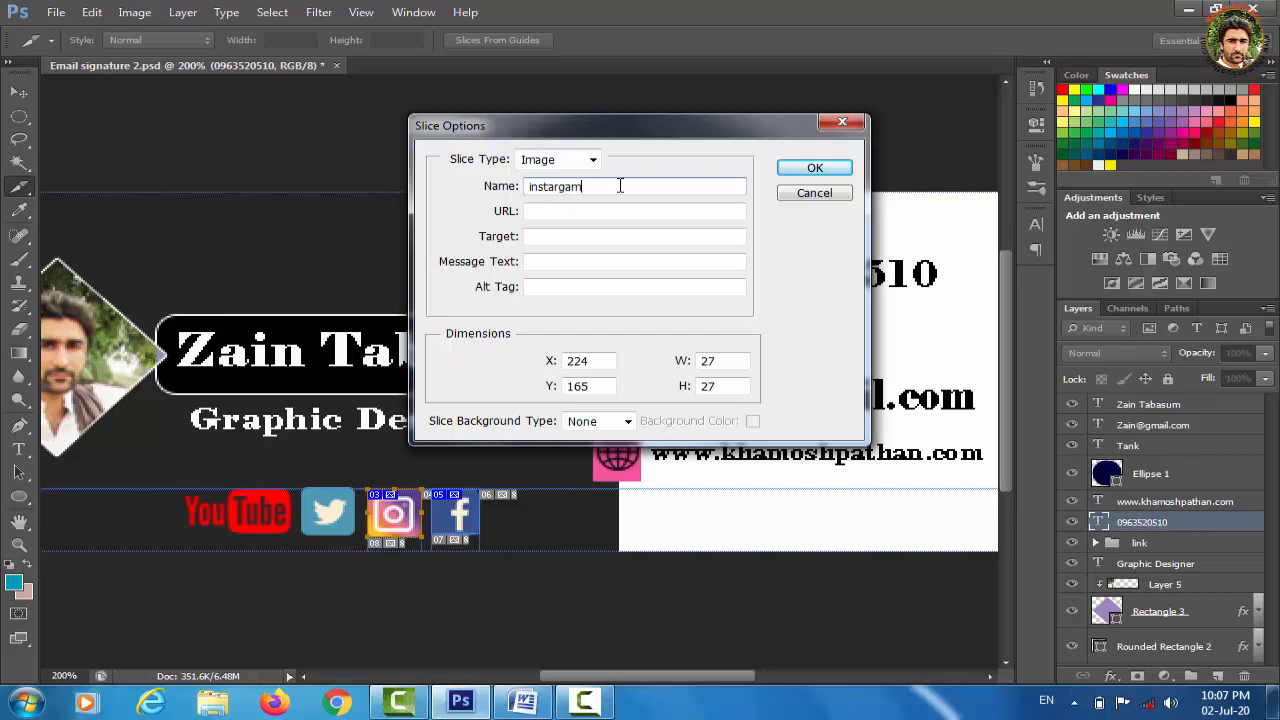
Link the Instagram slice to the profile URL copied from Word, with alt text logo
{"action": "left_click", "coordinate": [668, 212]}
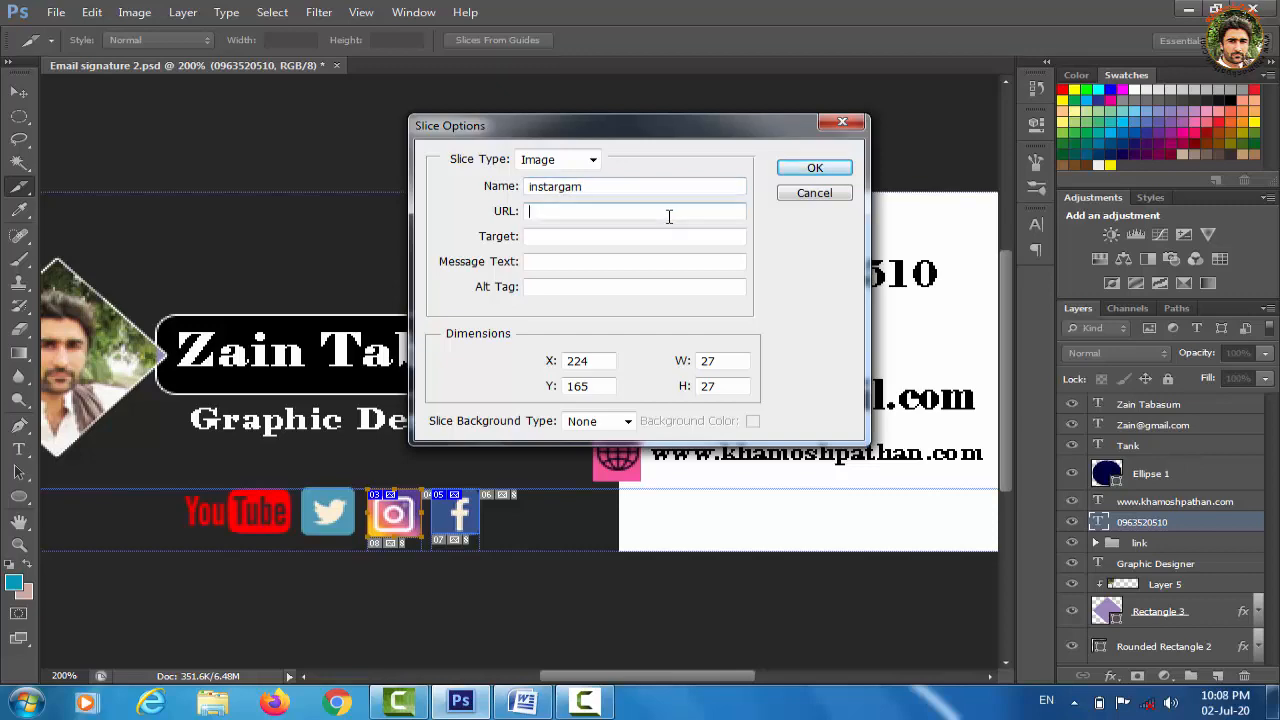
{"action": "left_click", "coordinate": [530, 705]}
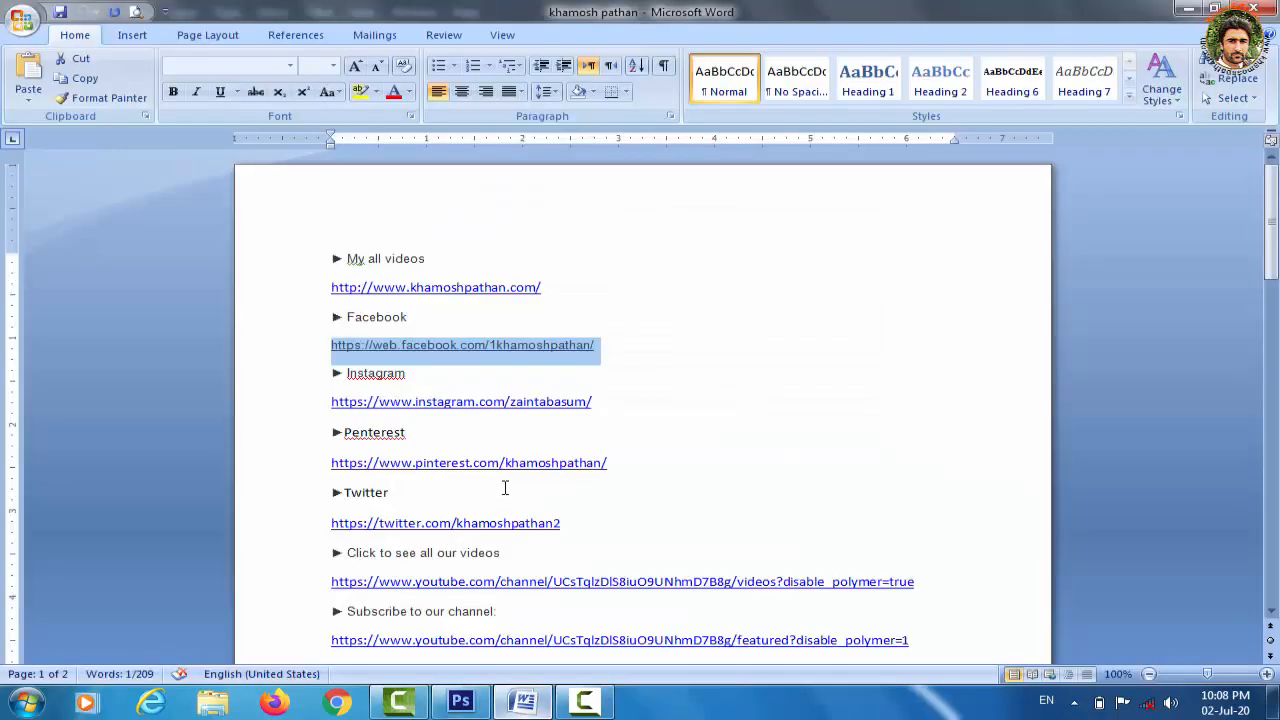
{"action": "left_click_drag", "start_coordinate": [596, 402], "coordinate": [320, 397]}
{"action": "key", "text": "ctrl+c"}
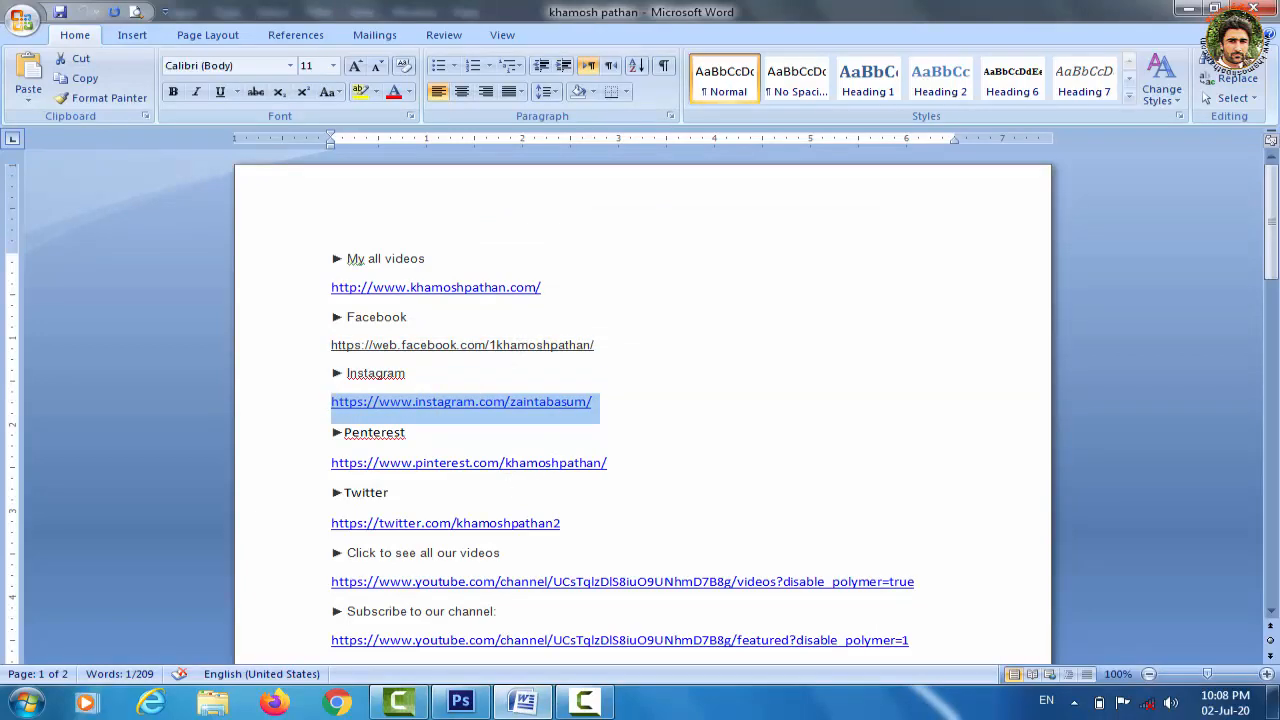
{"action": "left_click", "coordinate": [460, 703]}
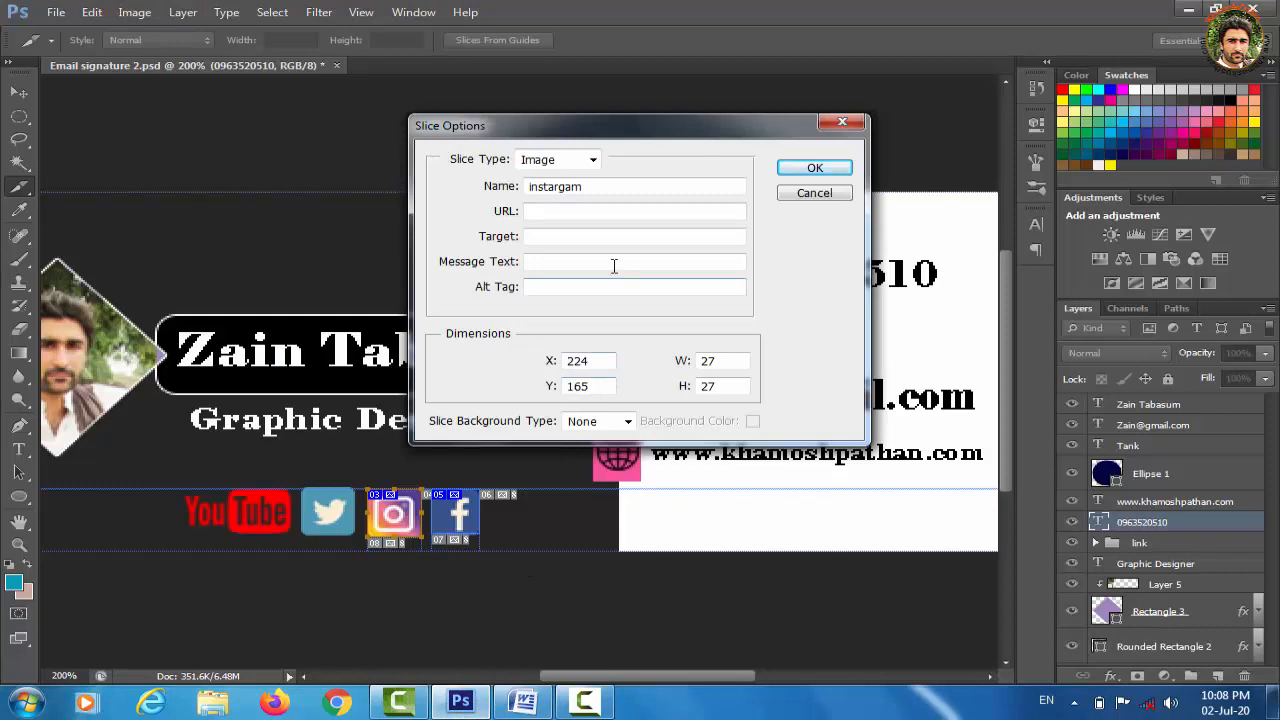
{"action": "left_click", "coordinate": [611, 211]}
{"action": "key", "text": "ctrl+v"}
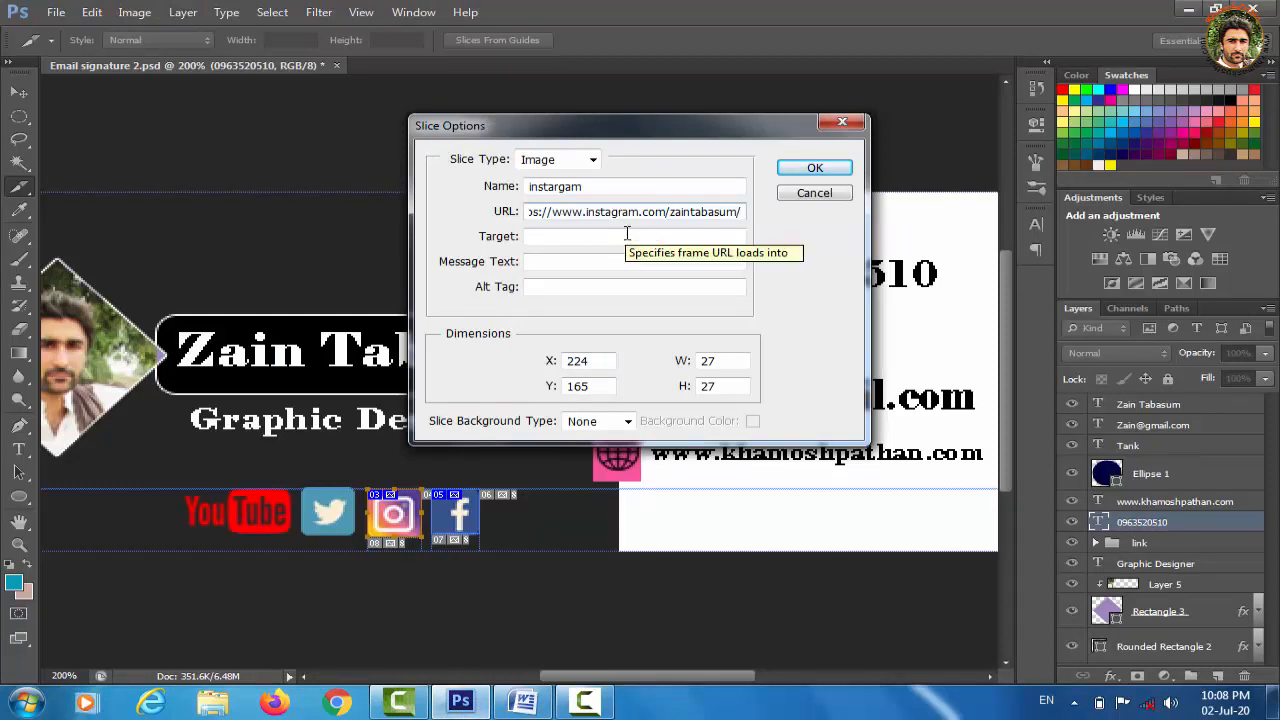
{"action": "left_click", "coordinate": [610, 286]}
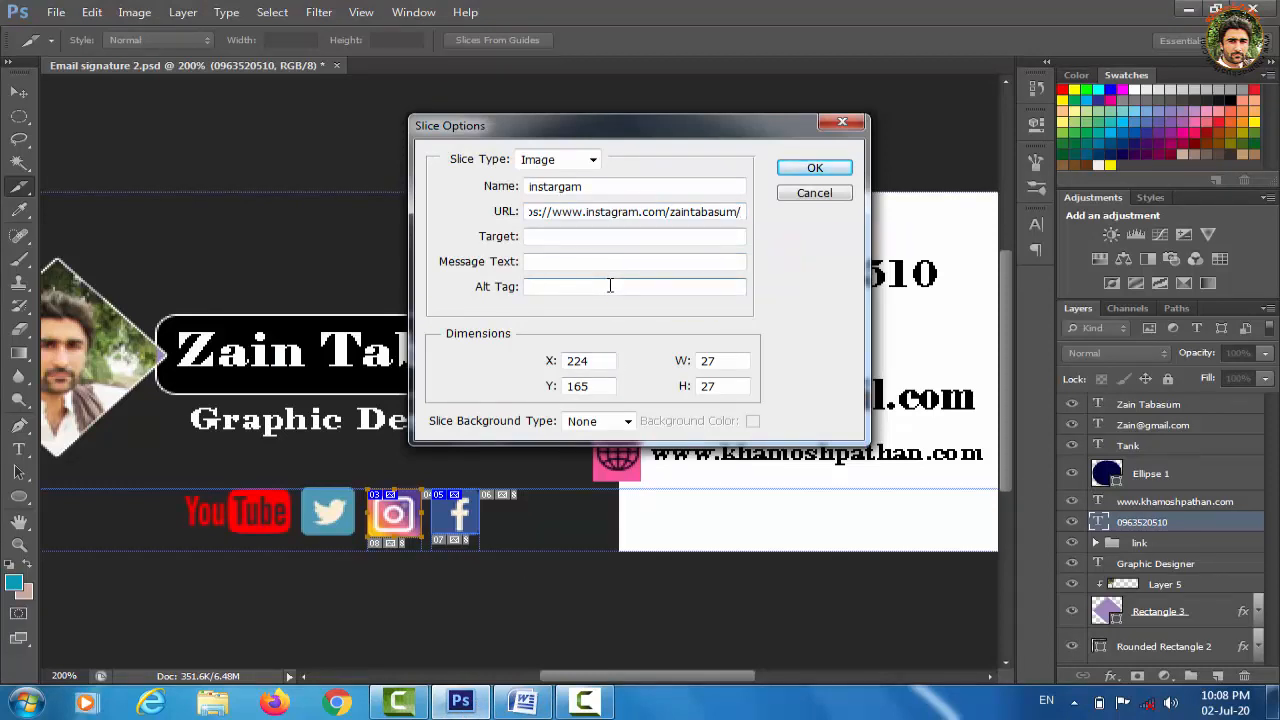
{"action": "left_click", "coordinate": [834, 167]}
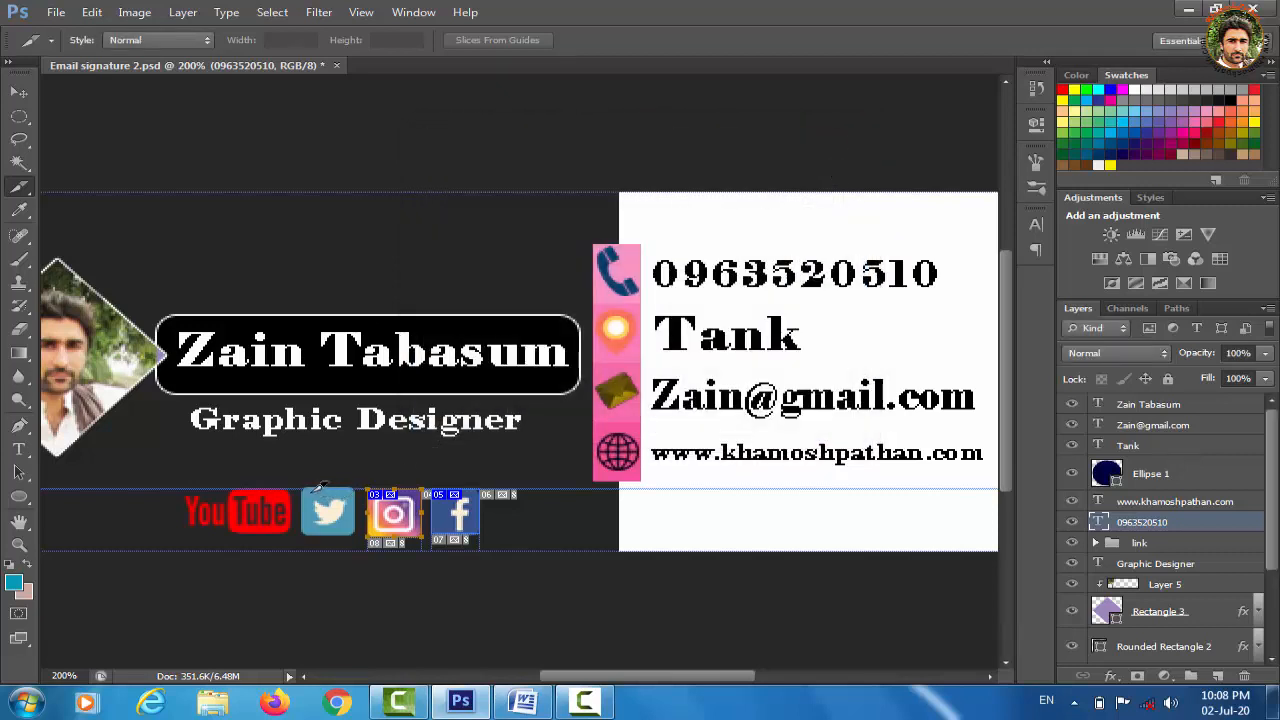
Slice the Twitter icon and open its Slice Options to name it Twitter
{"action": "left_click_drag", "start_coordinate": [302, 489], "coordinate": [356, 545]}
{"action": "right_click", "coordinate": [338, 509]}
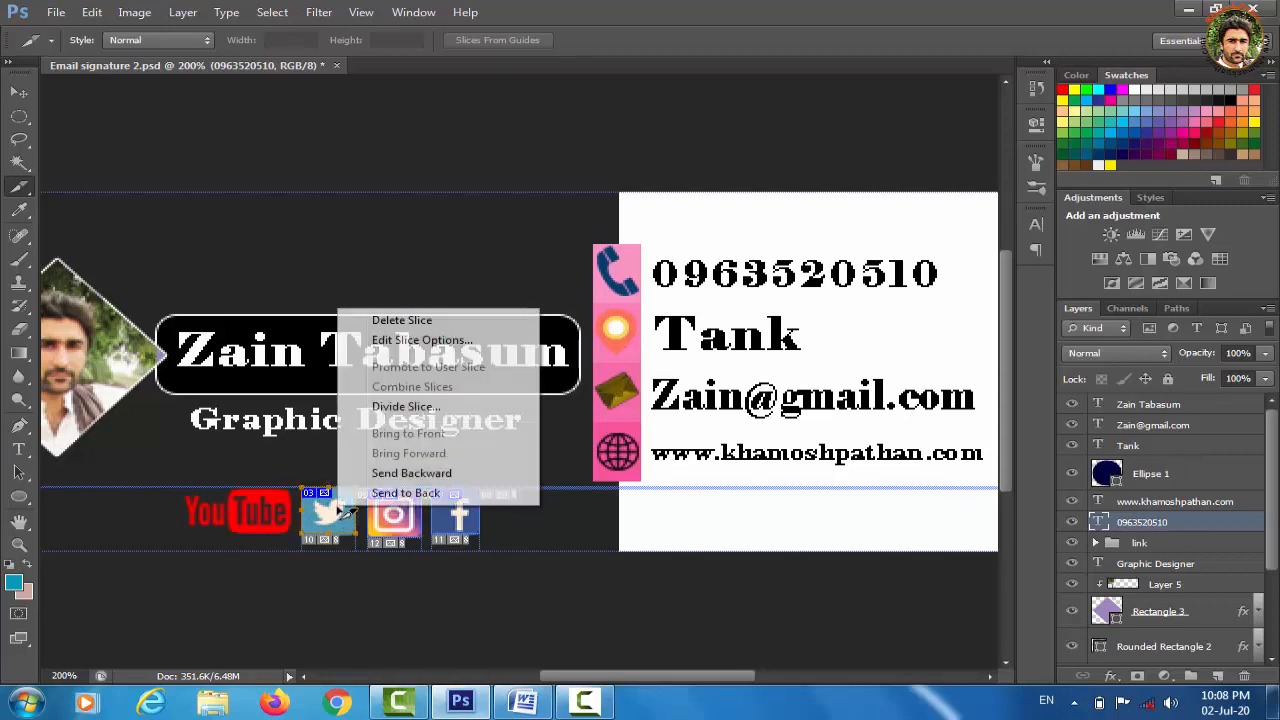
{"action": "left_click", "coordinate": [417, 342]}
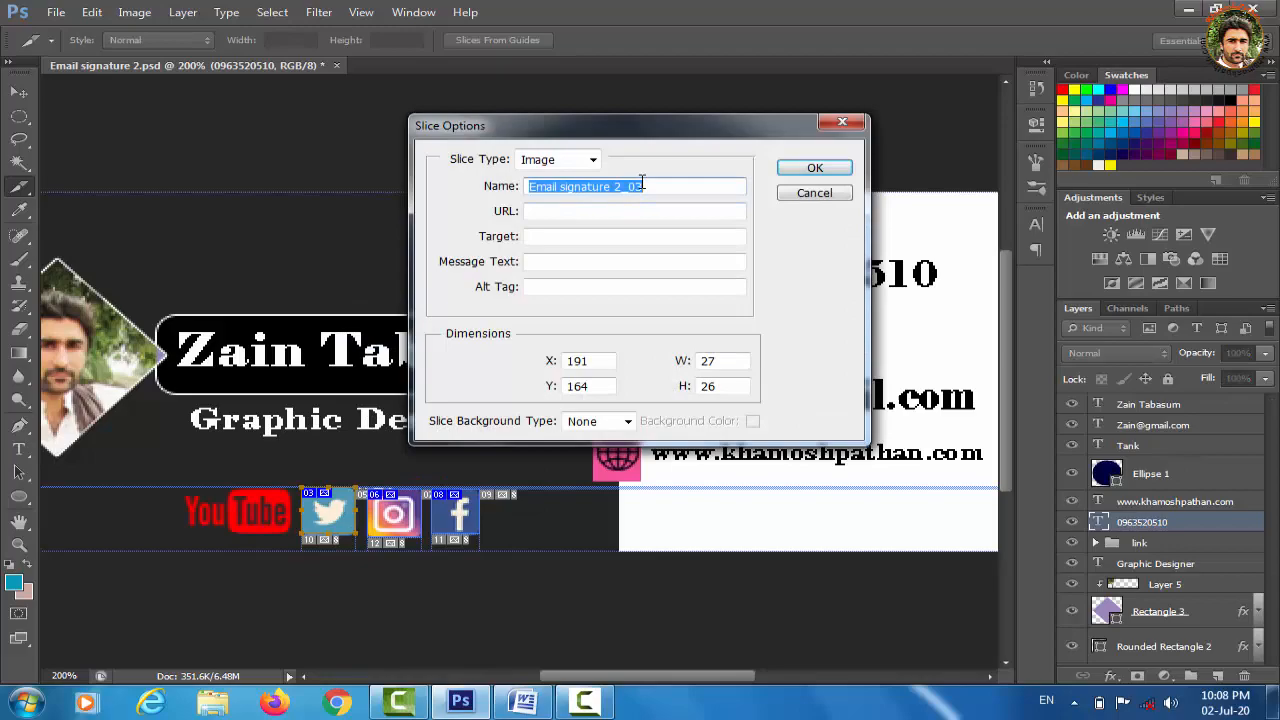
Paste the Twitter profile URL from Word as the slice link, with alt text logo
{"action": "key", "text": "alt+Tab"}
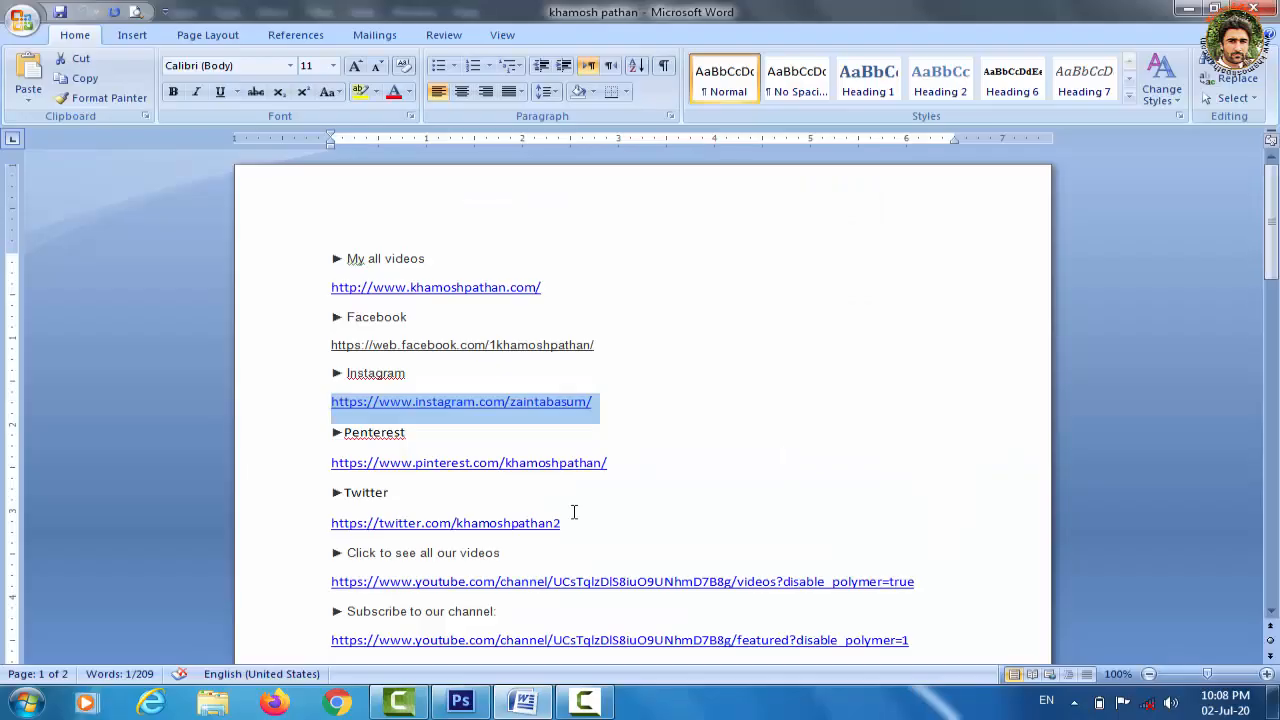
{"action": "left_click_drag", "start_coordinate": [570, 523], "coordinate": [336, 520]}
{"action": "key", "text": "ctrl+c"}
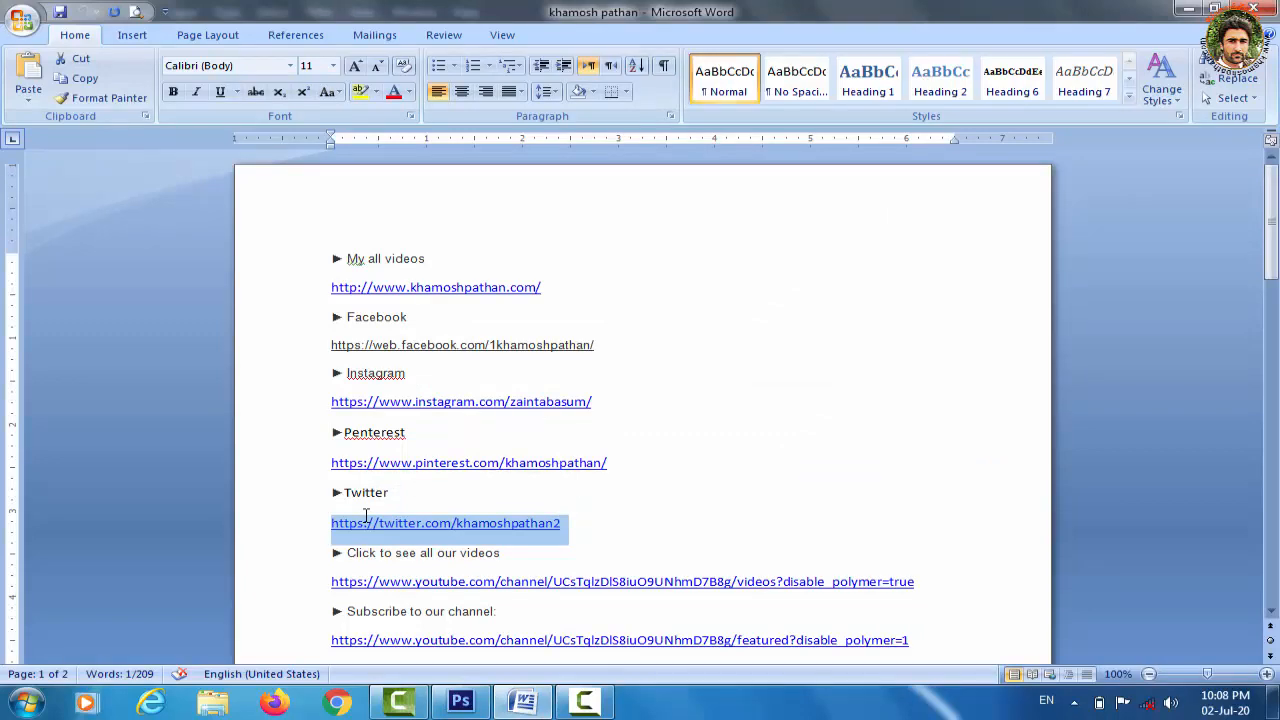
{"action": "left_click", "coordinate": [460, 703]}
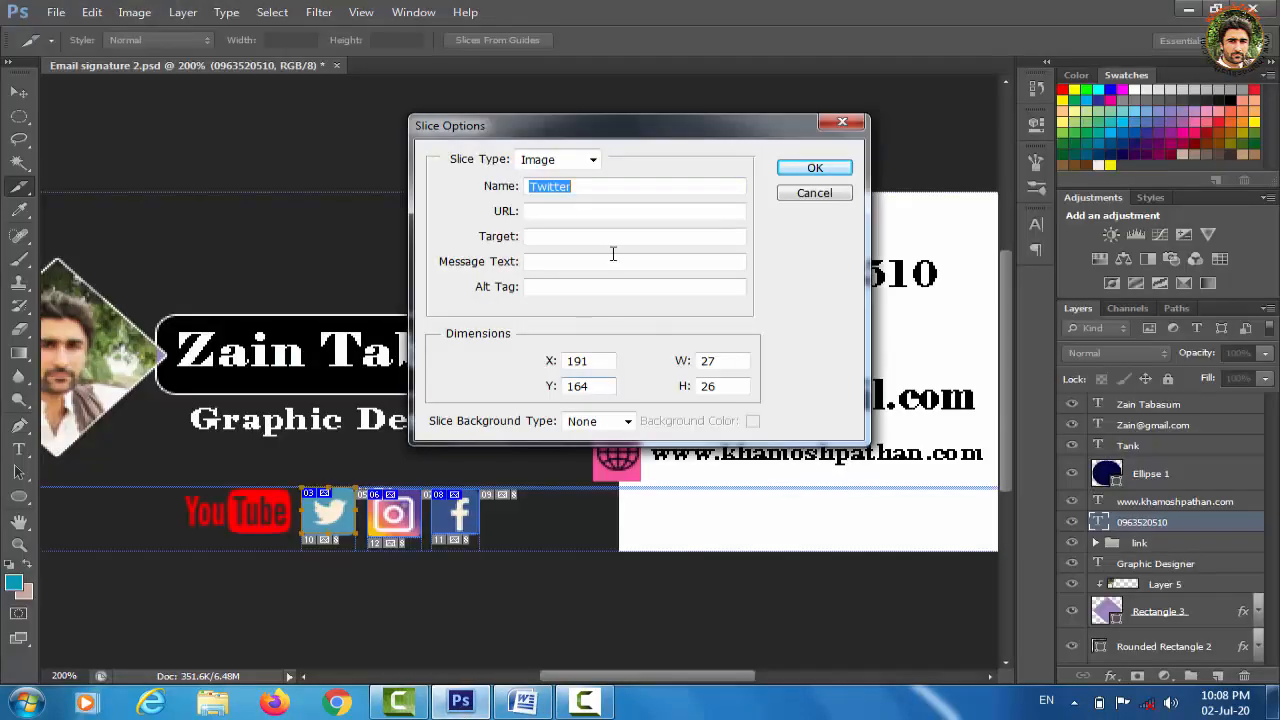
{"action": "left_click", "coordinate": [603, 211]}
{"action": "key", "text": "ctrl+v"}
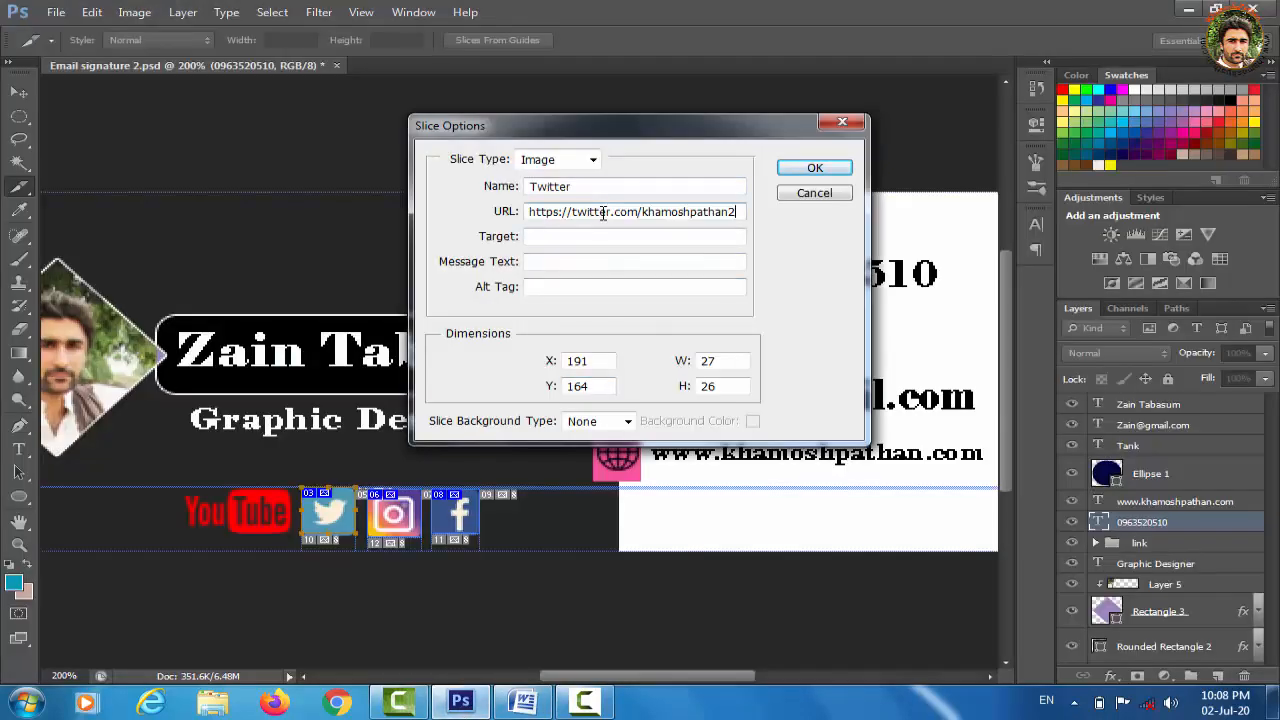
{"action": "left_click", "coordinate": [579, 287]}
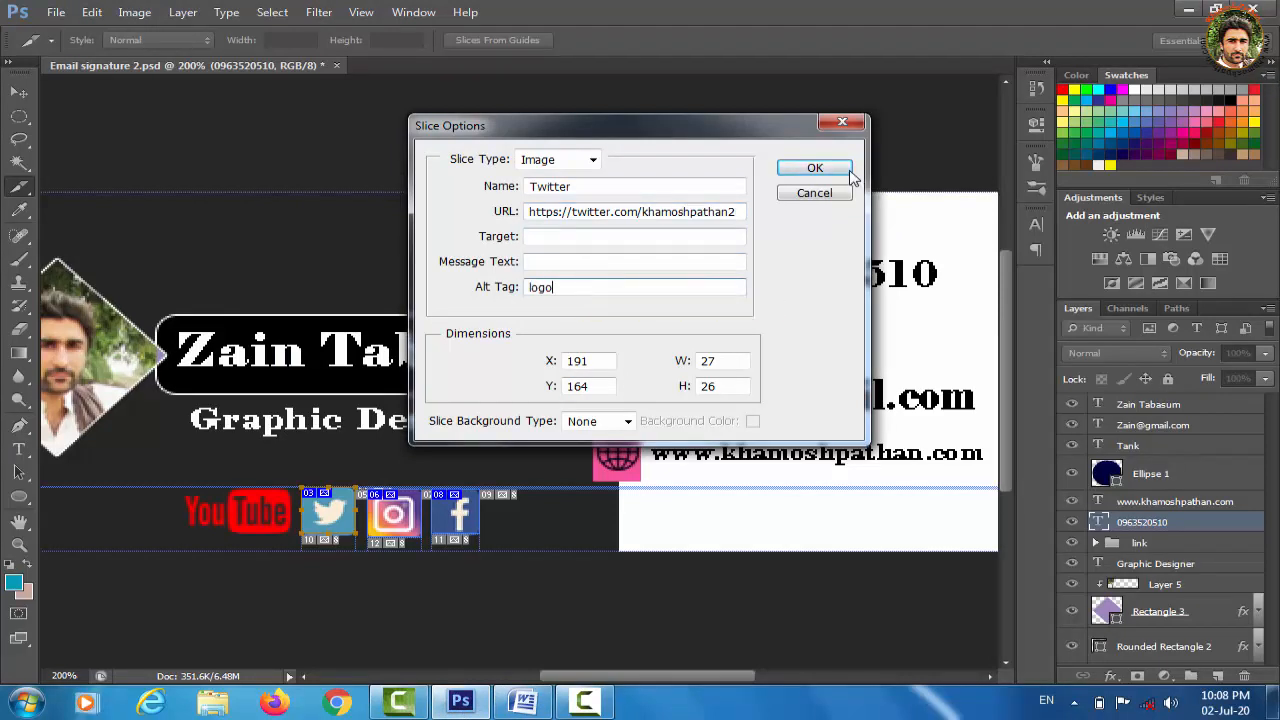
{"action": "left_click", "coordinate": [815, 168]}
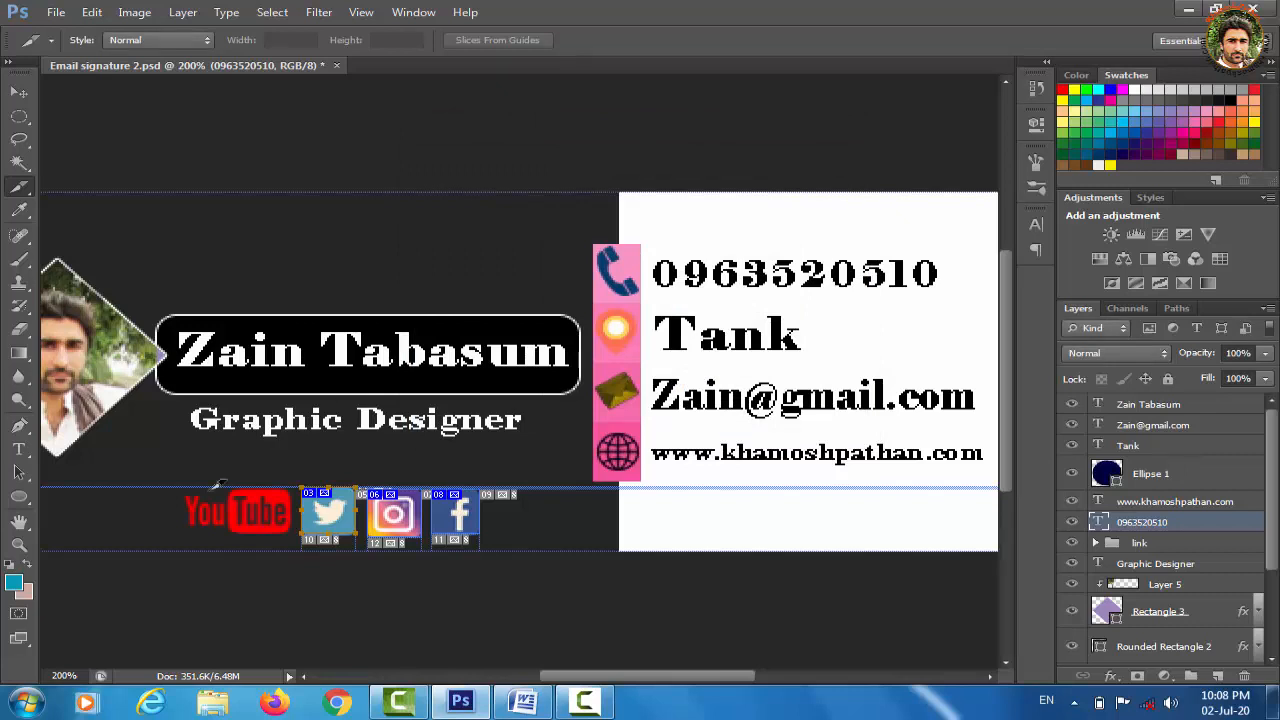
Draw a slice around the YouTube logo and copy the YouTube channel link from Word
{"action": "left_click_drag", "start_coordinate": [196, 484], "coordinate": [293, 540]}
{"action": "mouse_move", "coordinate": [490, 712]}
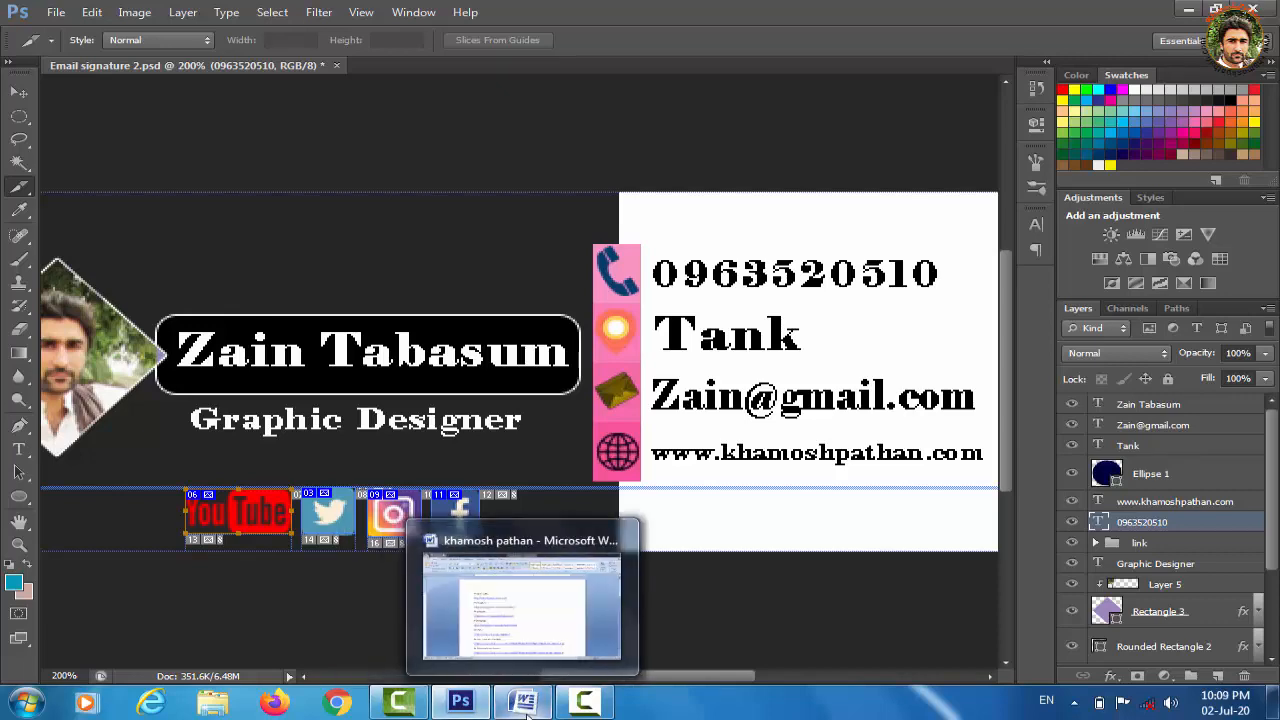
{"action": "left_click", "coordinate": [508, 605]}
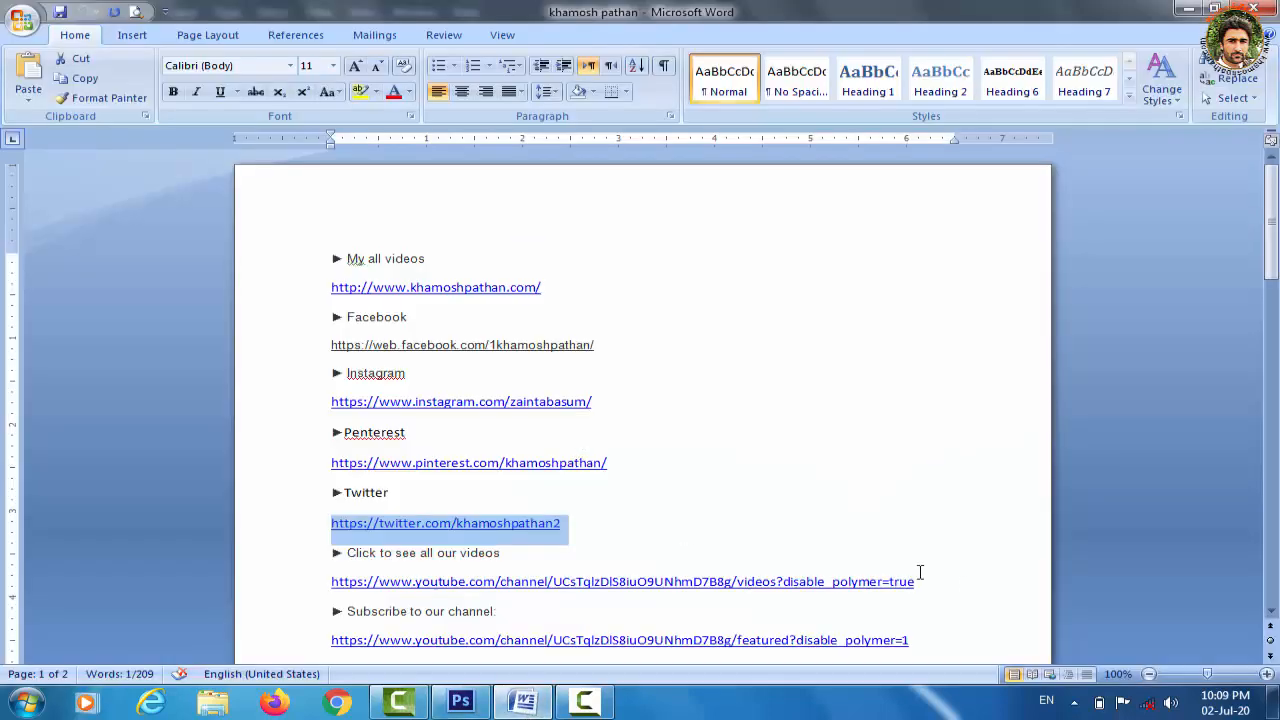
{"action": "left_click_drag", "start_coordinate": [1275, 262], "coordinate": [1275, 292]}
{"action": "left_click", "coordinate": [912, 496]}
{"action": "left_click_drag", "start_coordinate": [912, 496], "coordinate": [540, 500]}
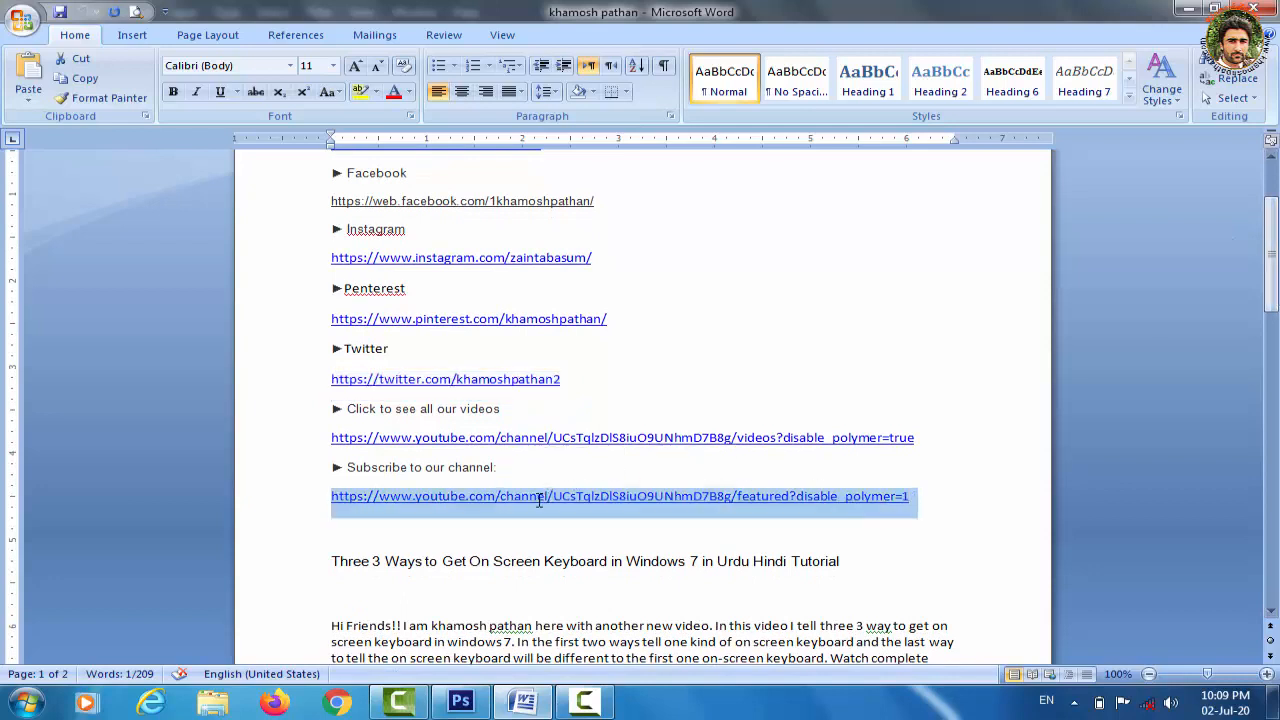
{"action": "left_click", "coordinate": [461, 702]}
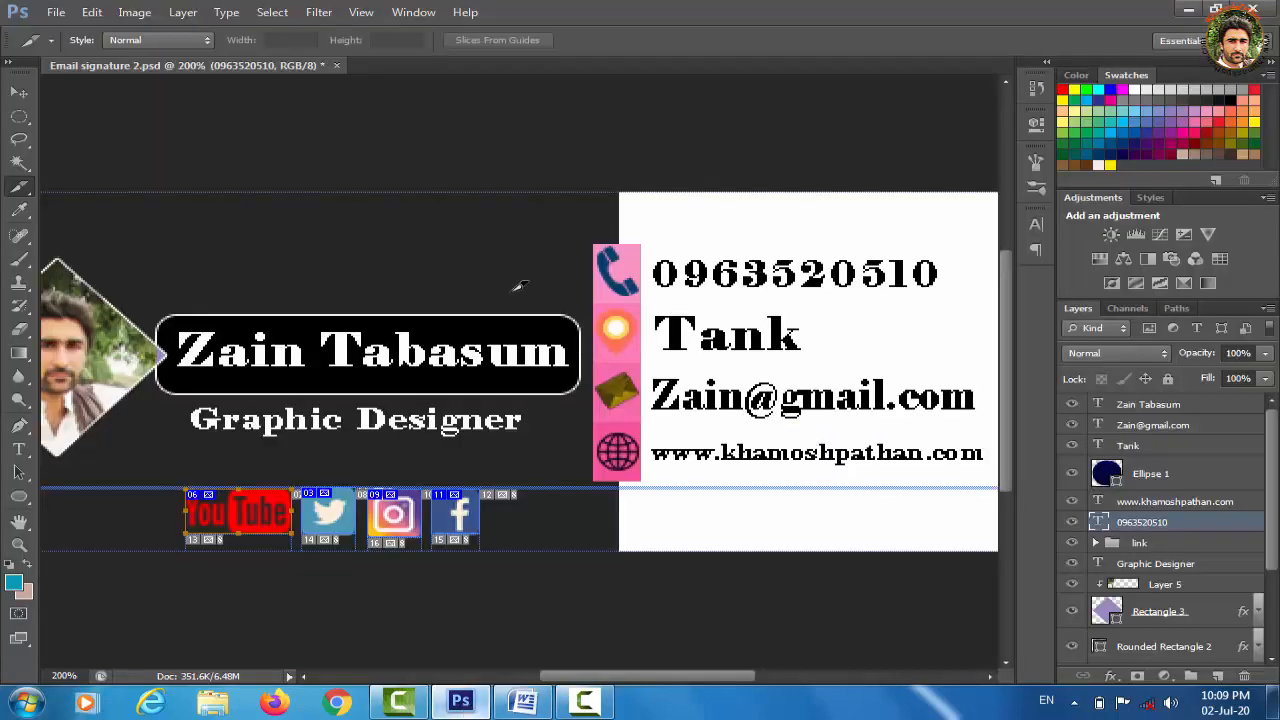
Name the YouTube slice Youtube, paste the channel URL as its link, alt text logo
{"action": "right_click", "coordinate": [245, 501]}
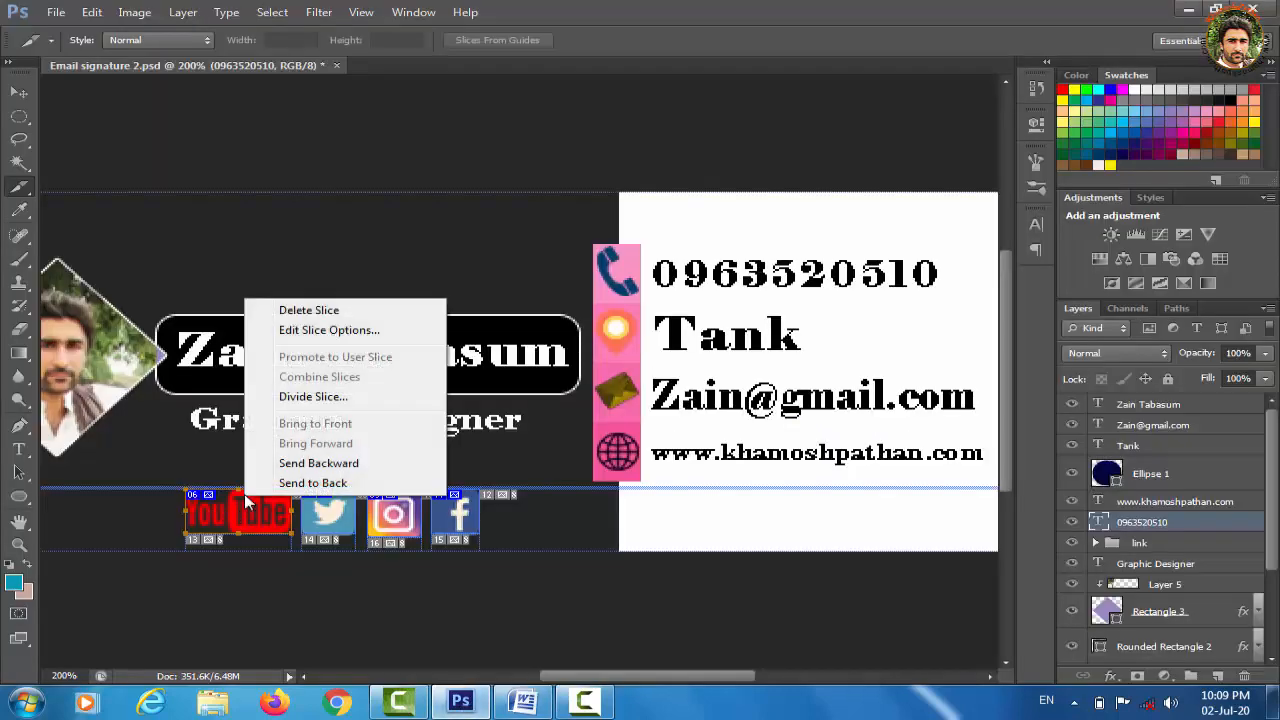
{"action": "left_click", "coordinate": [340, 330]}
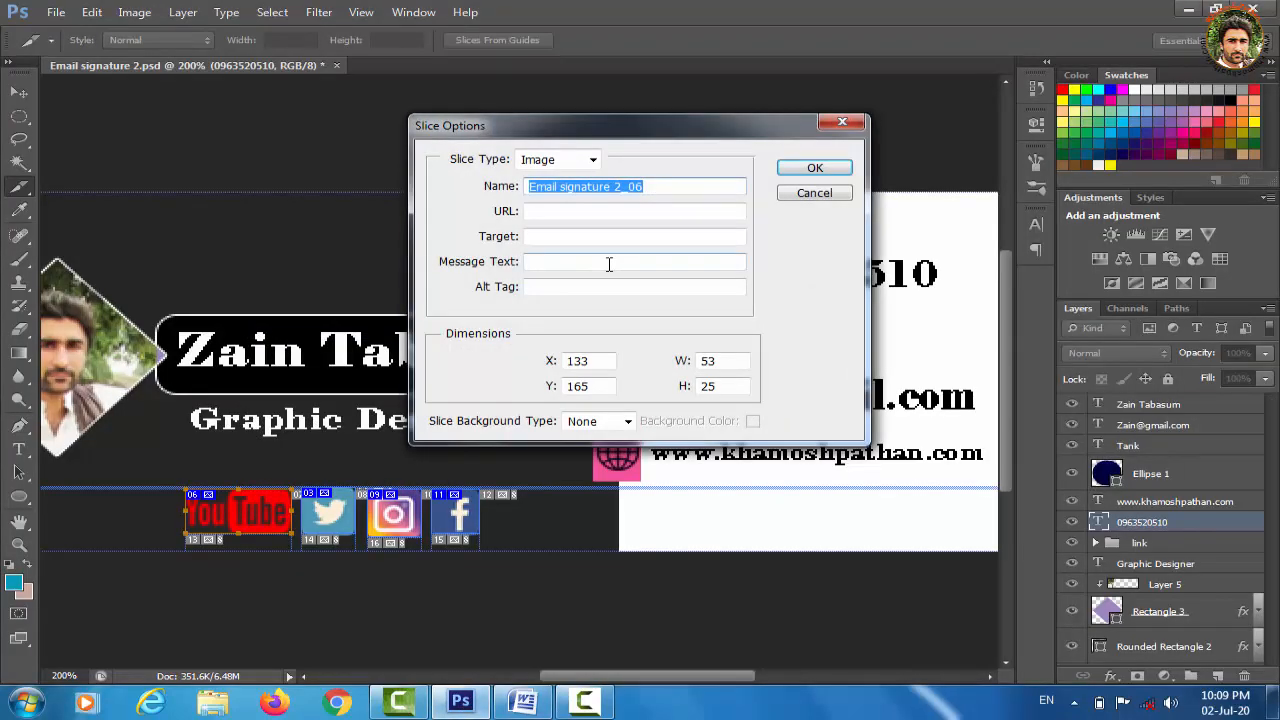
{"action": "type", "text": "Youtube"}
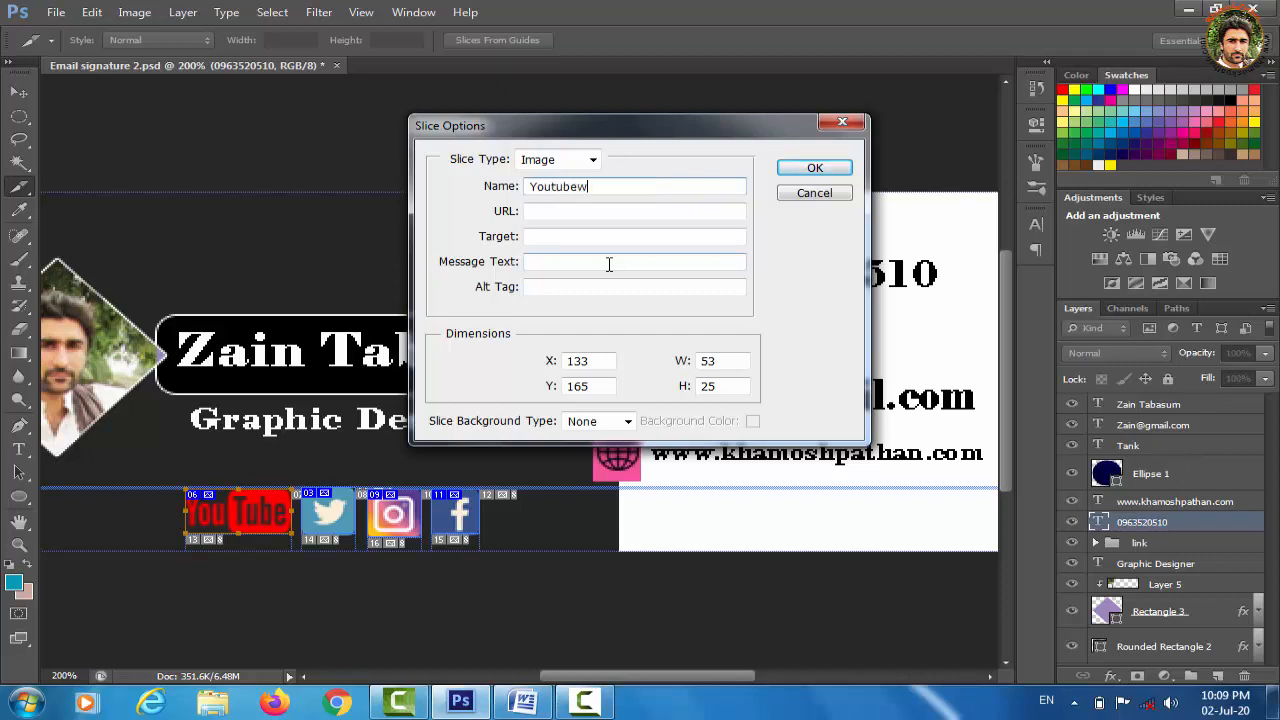
{"action": "left_click", "coordinate": [576, 236]}
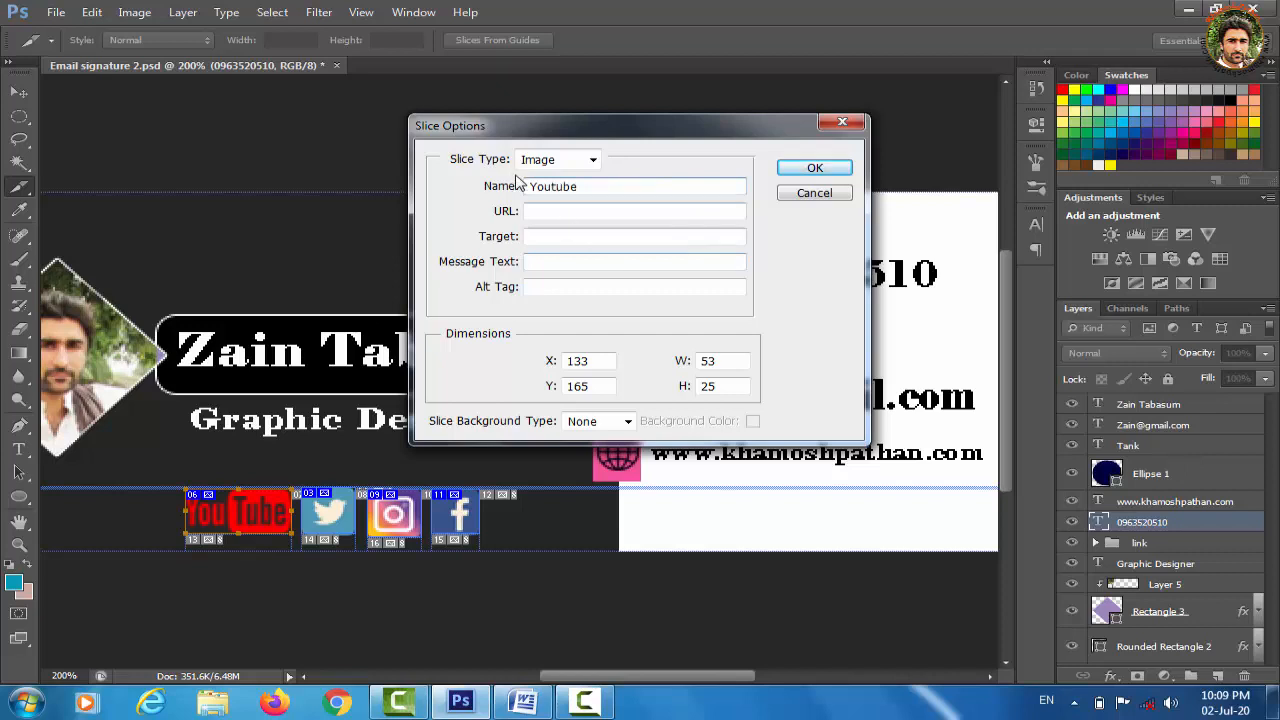
{"action": "left_click", "coordinate": [565, 212]}
{"action": "key", "text": "ctrl+v"}
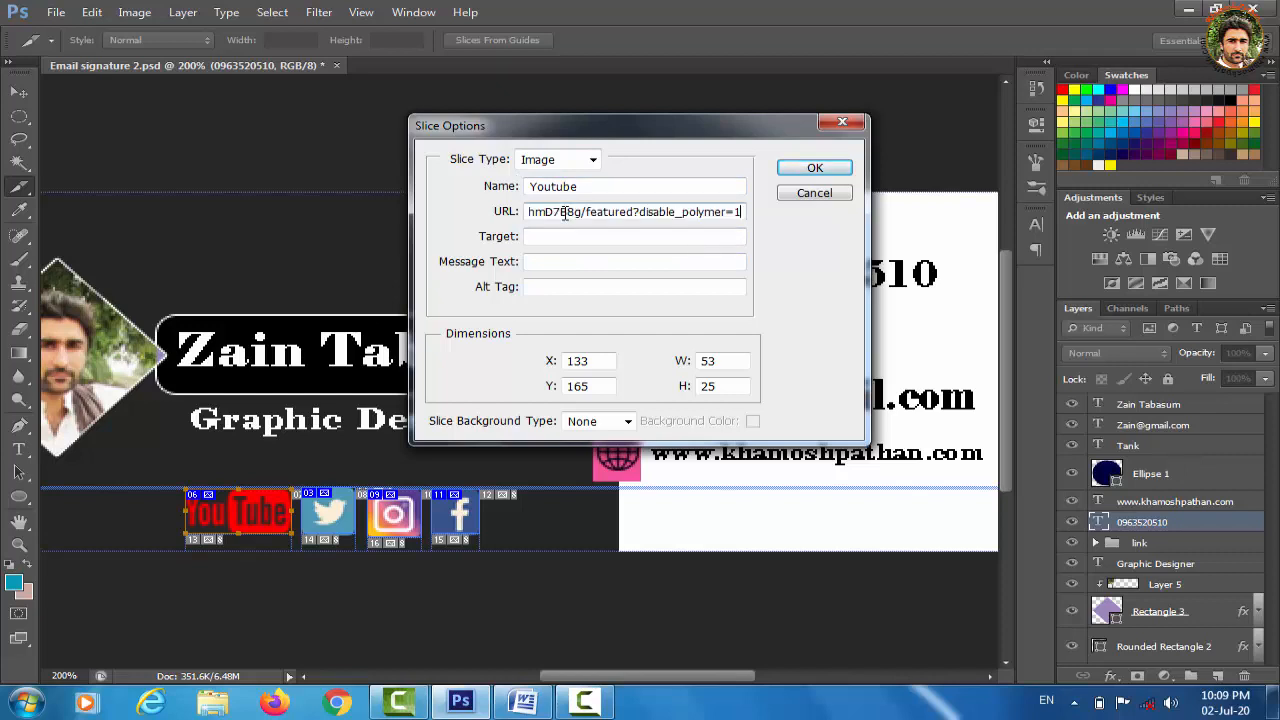
{"action": "left_click", "coordinate": [570, 287]}
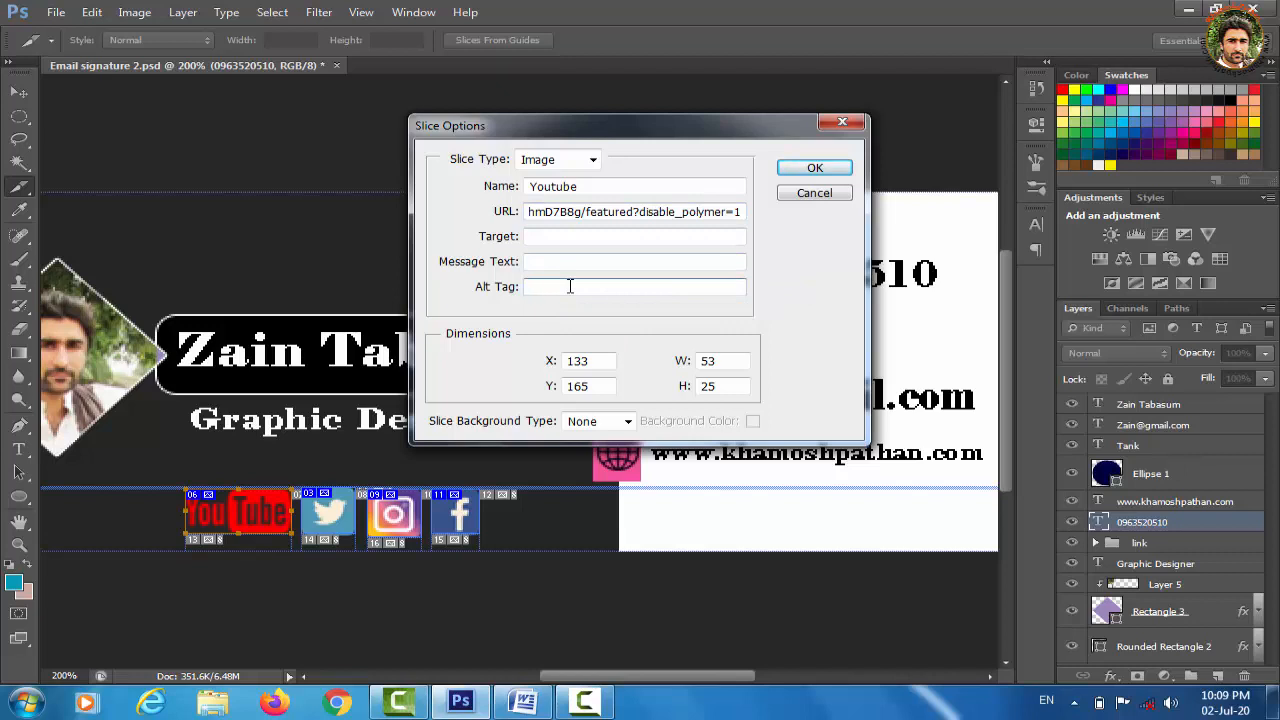
{"action": "type", "text": "logo"}
{"action": "left_click", "coordinate": [815, 169]}
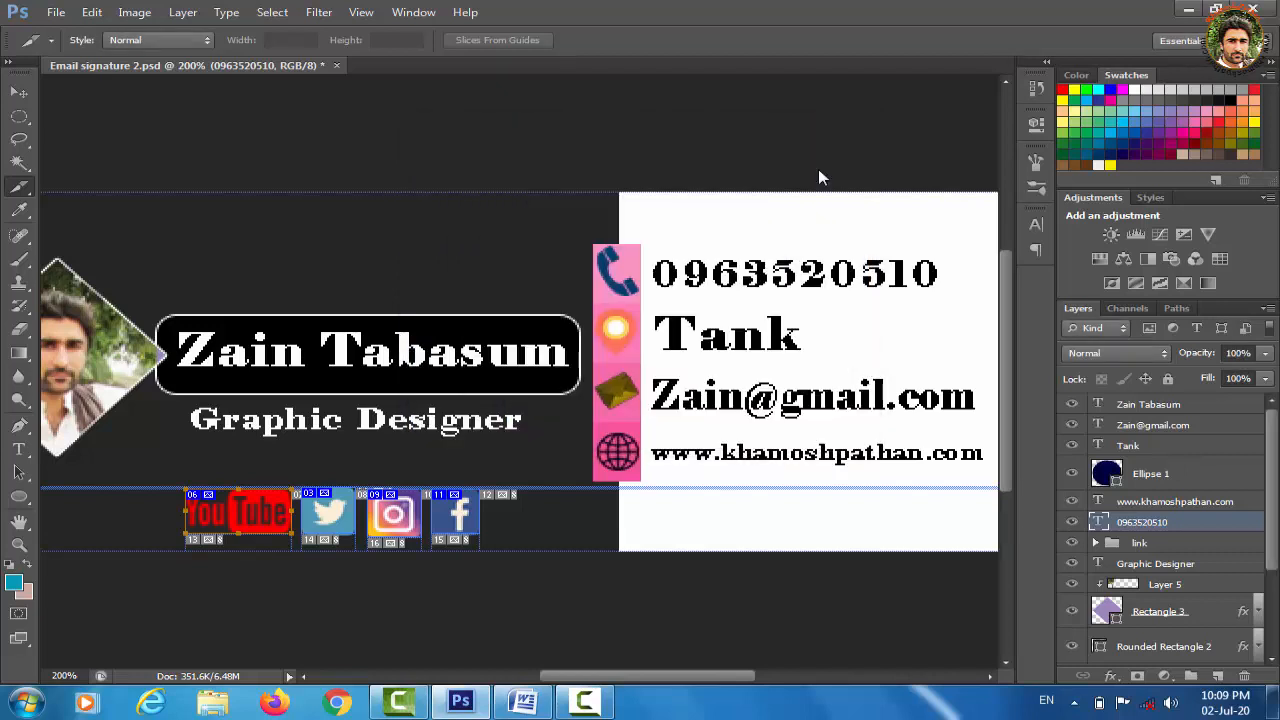
Open Save for Web at 100%, select all slices in the preview, and start saving
{"action": "key", "text": "ctrl+minus"}
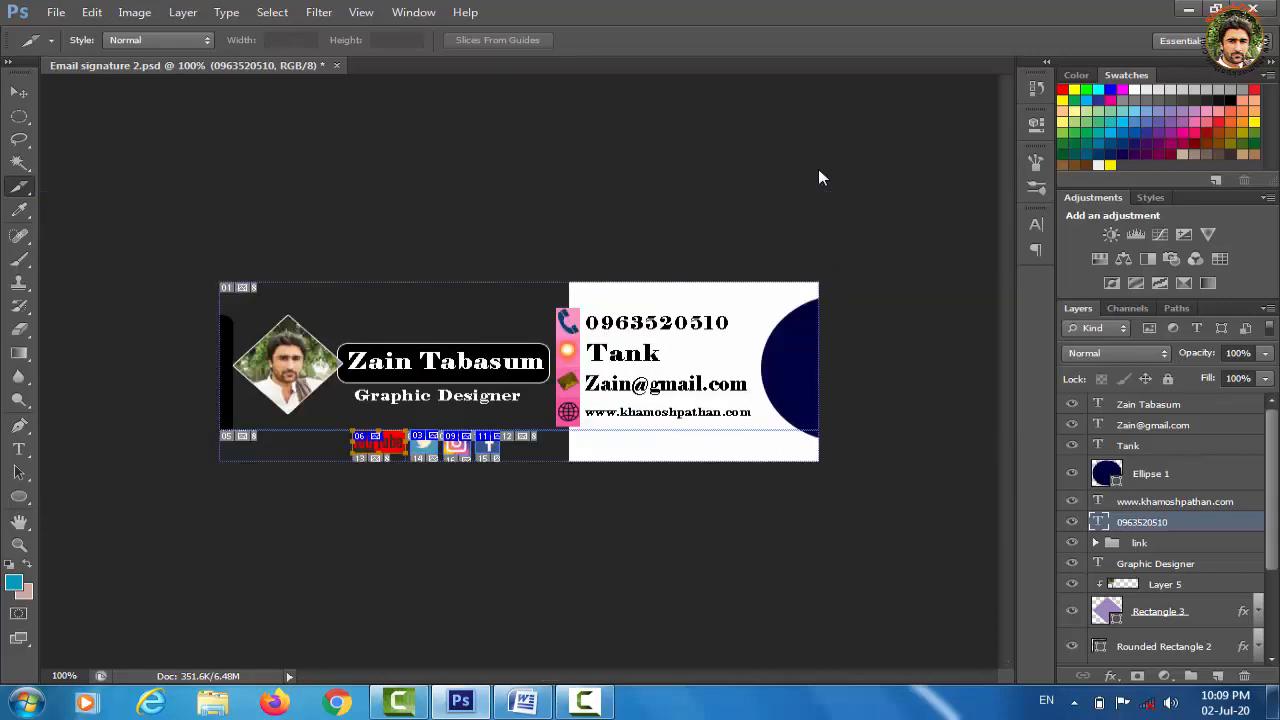
{"action": "left_click", "coordinate": [57, 14]}
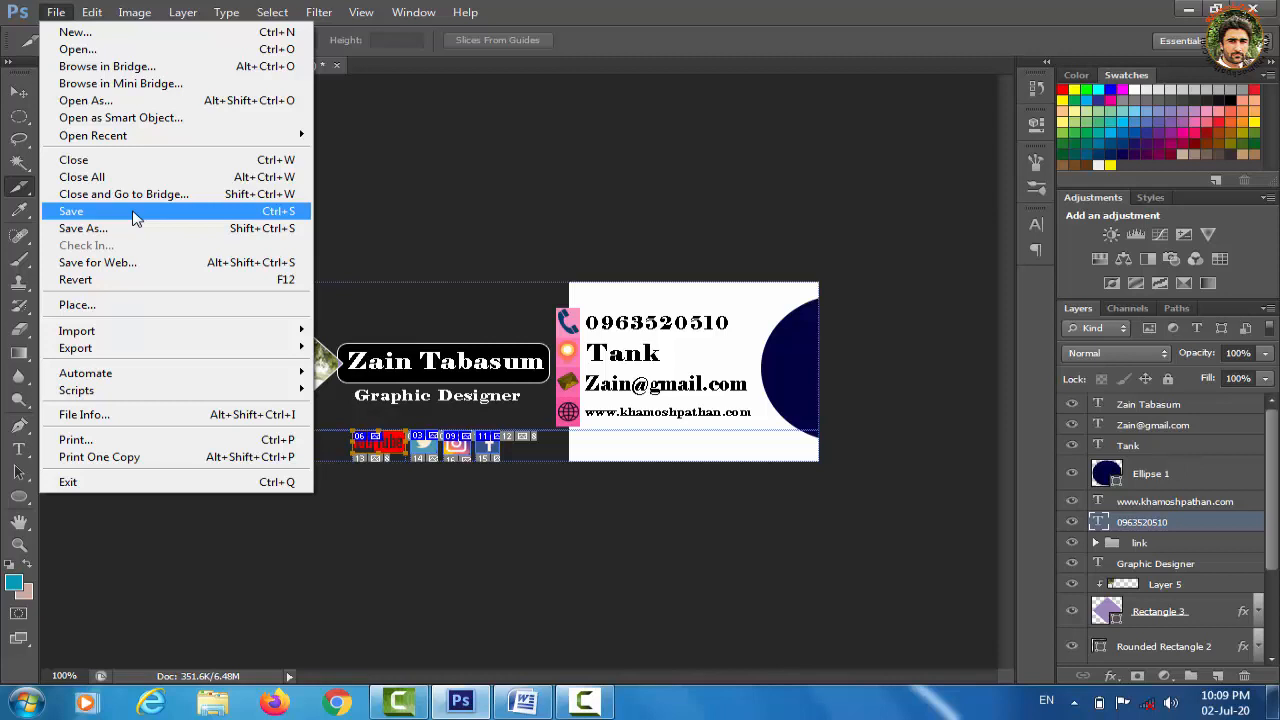
{"action": "left_click", "coordinate": [140, 268]}
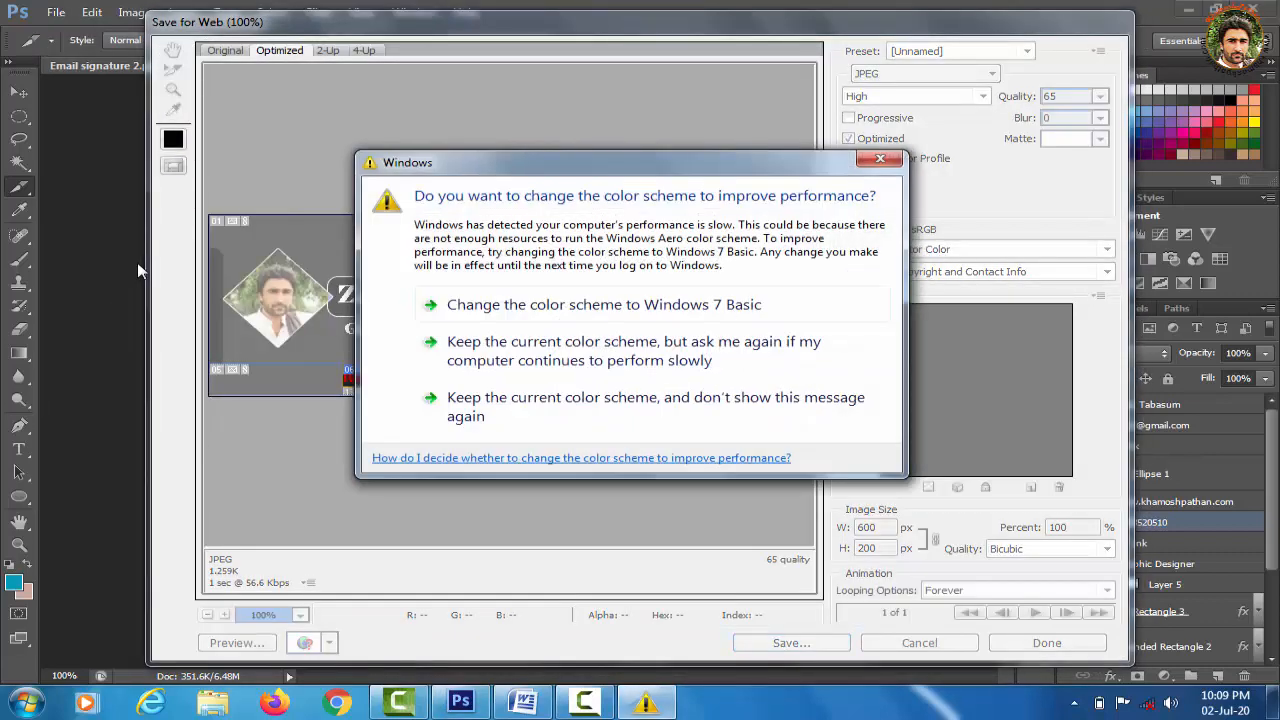
{"action": "left_click", "coordinate": [519, 425]}
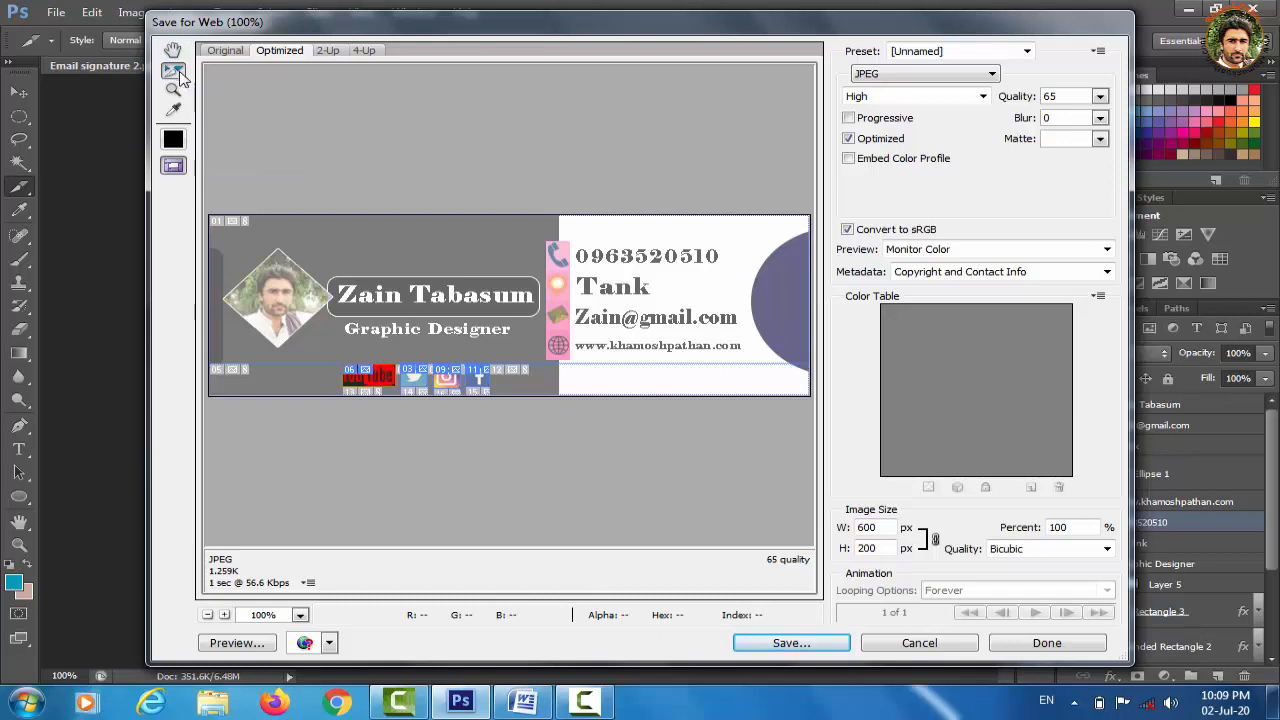
{"action": "left_click_drag", "start_coordinate": [205, 210], "coordinate": [813, 401]}
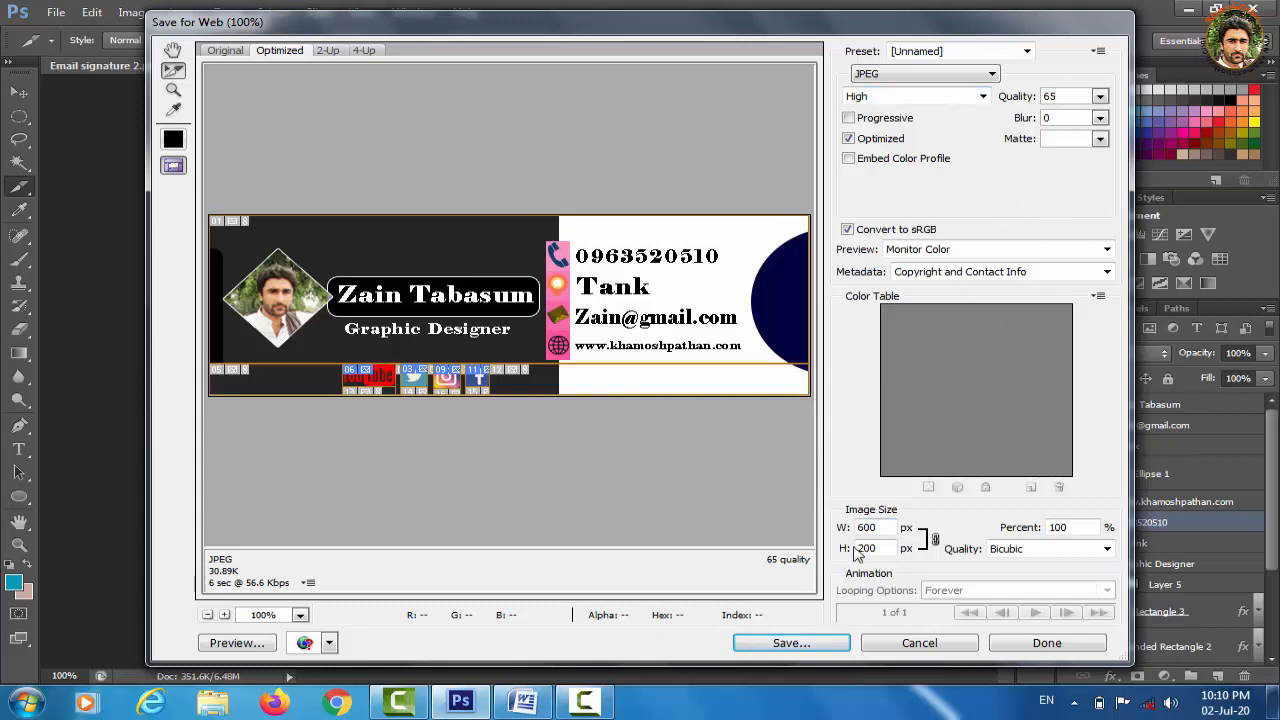
{"action": "left_click", "coordinate": [801, 645]}
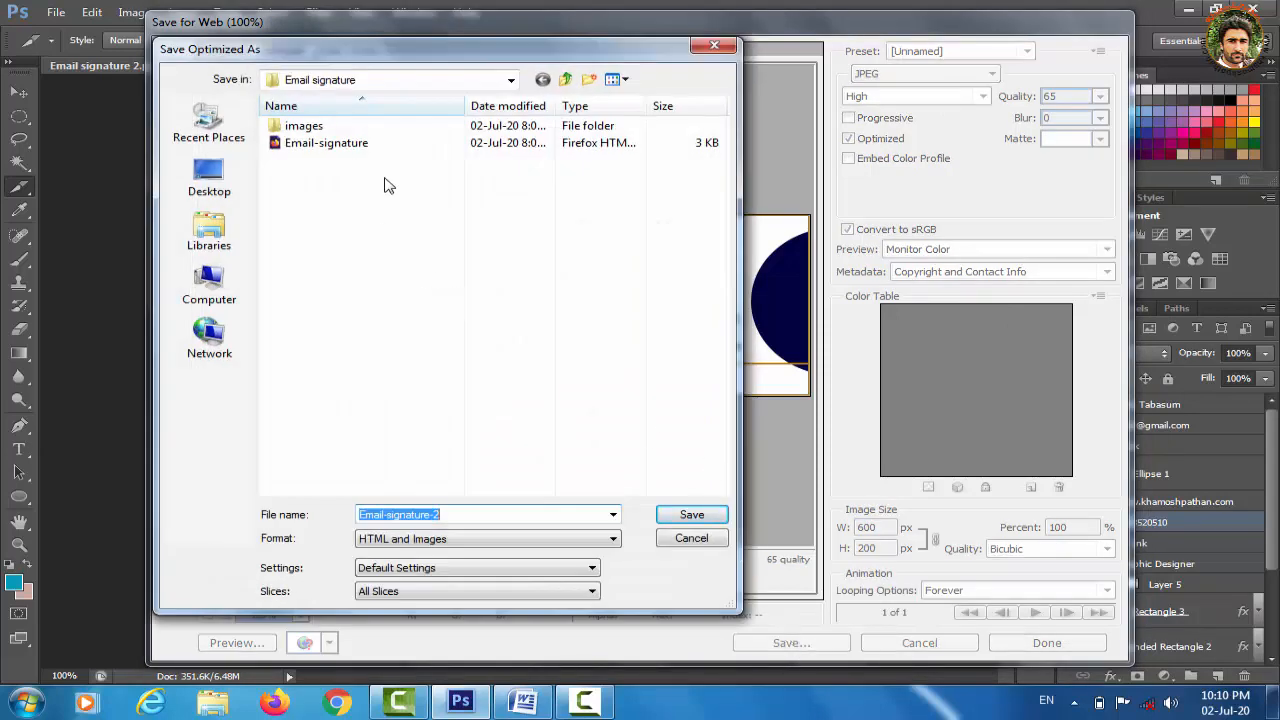
Create a new 'Clickable signature' folder in My Pictures and open it
{"action": "left_click", "coordinate": [565, 80]}
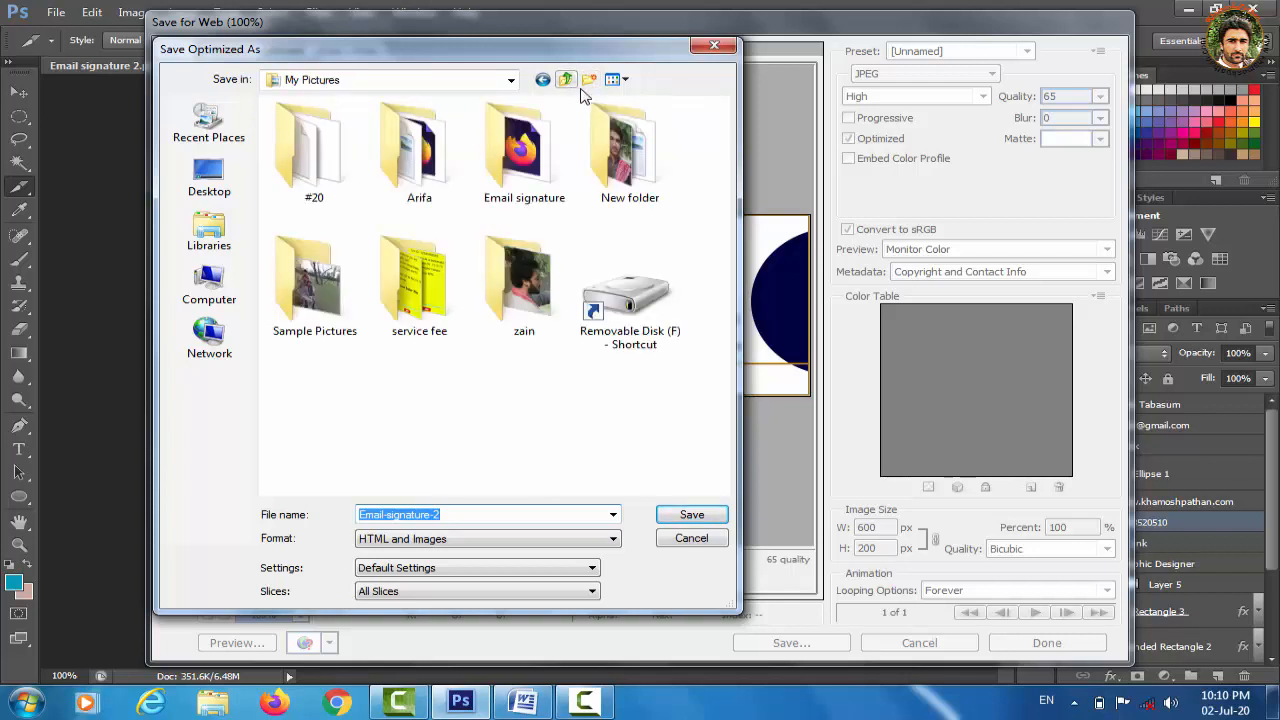
{"action": "left_click", "coordinate": [591, 82]}
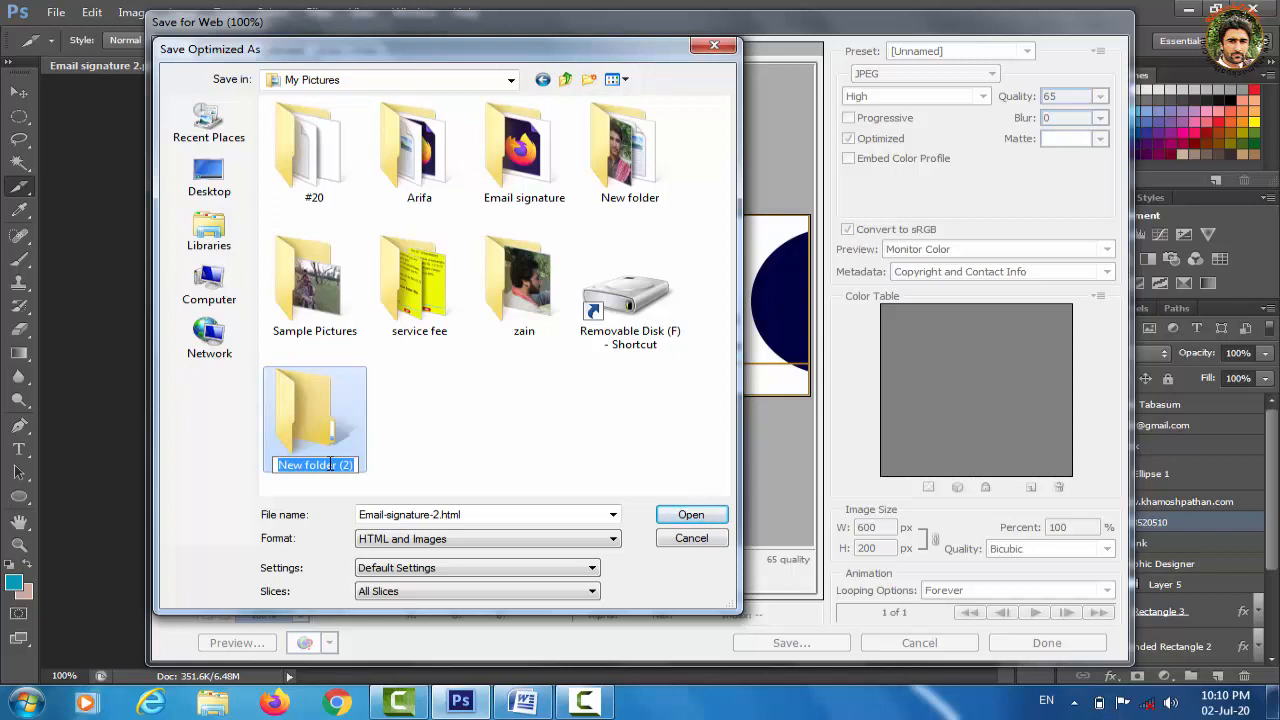
{"action": "type", "text": "Signa"}
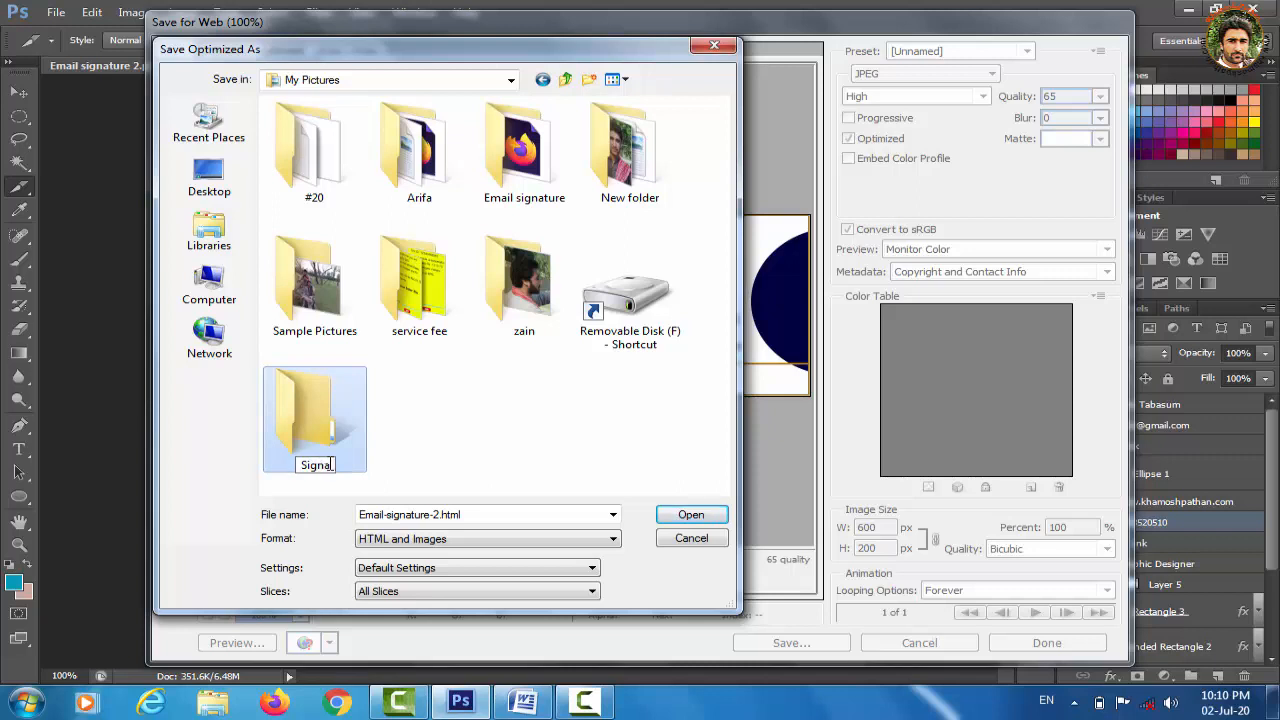
{"action": "key", "text": "BackSpace"}
{"action": "key", "text": "BackSpace"}
{"action": "key", "text": "BackSpace"}
{"action": "type", "text": "Clickable signature"}
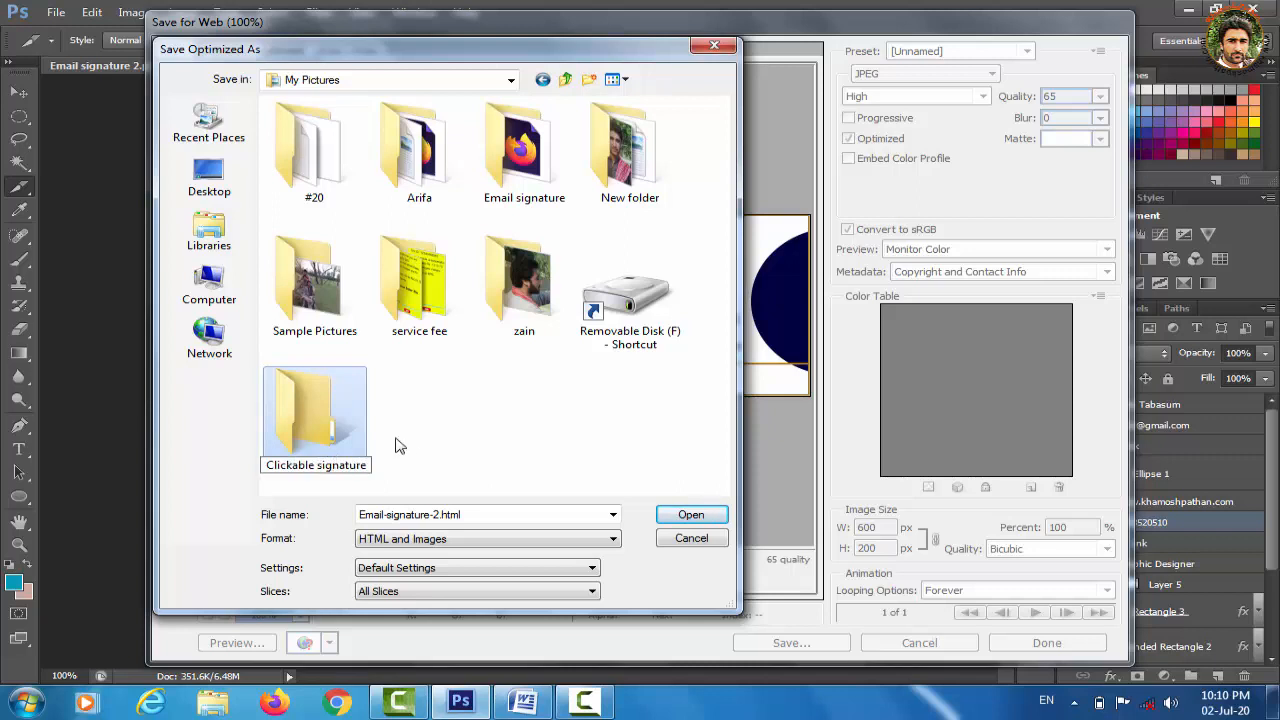
{"action": "double_click", "coordinate": [336, 432]}
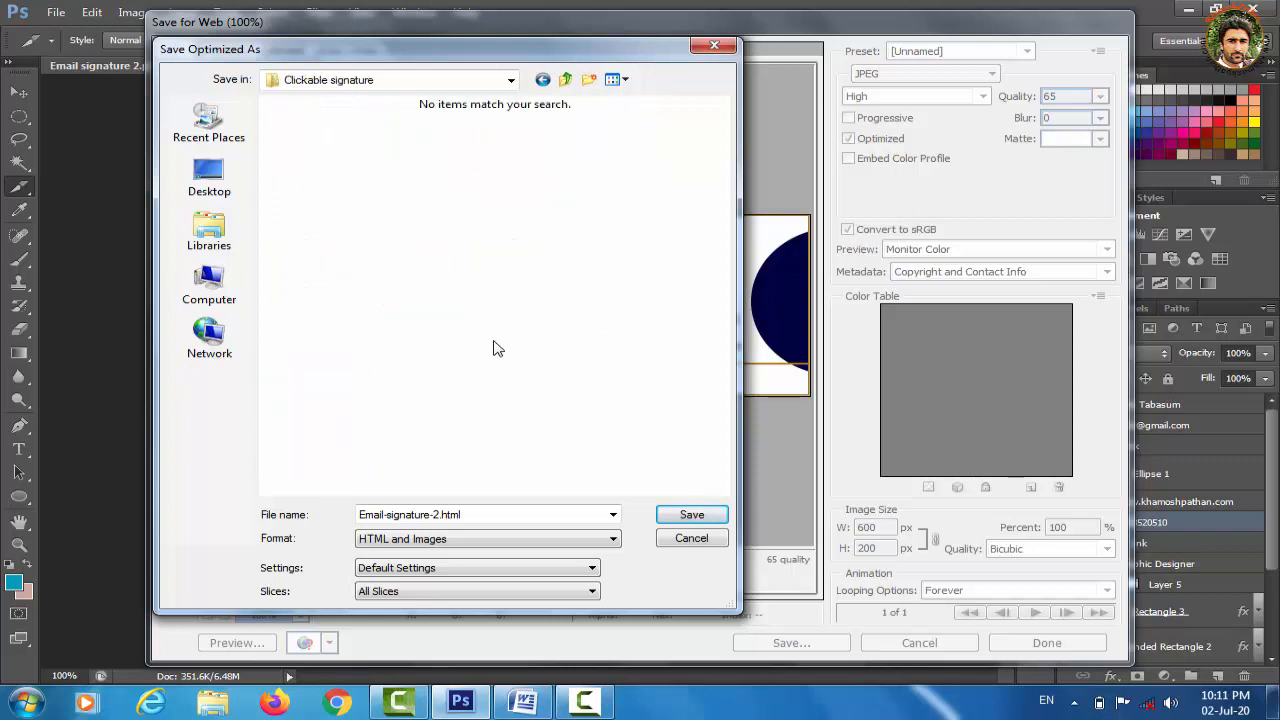
Save Email-signature-2.html there using the HTML and Images format
{"action": "left_click", "coordinate": [613, 540]}
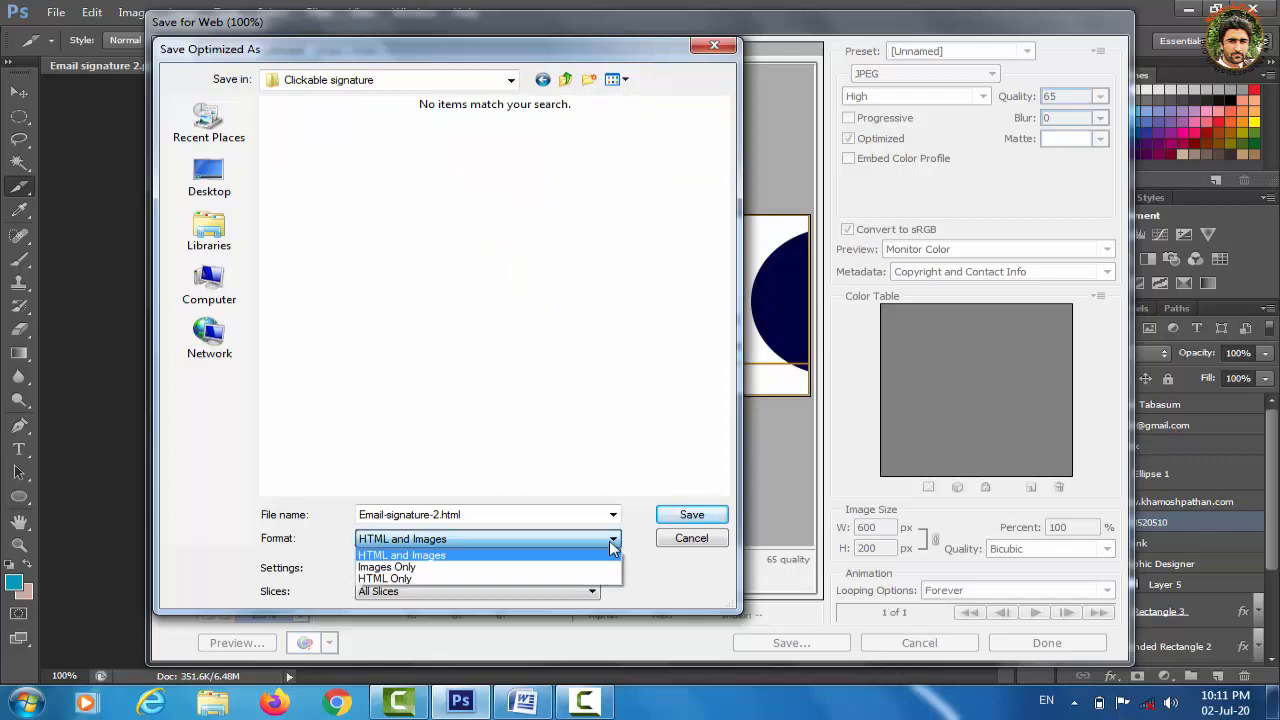
{"action": "left_click", "coordinate": [509, 557]}
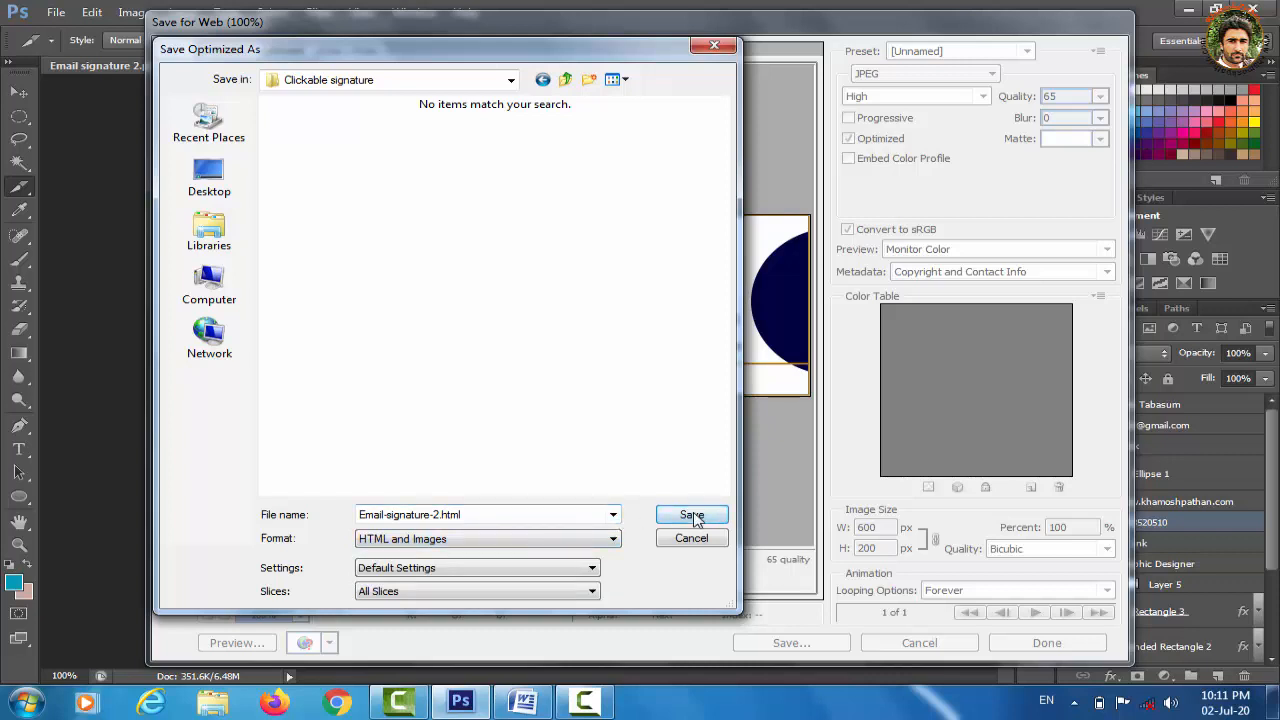
{"action": "left_click", "coordinate": [613, 515]}
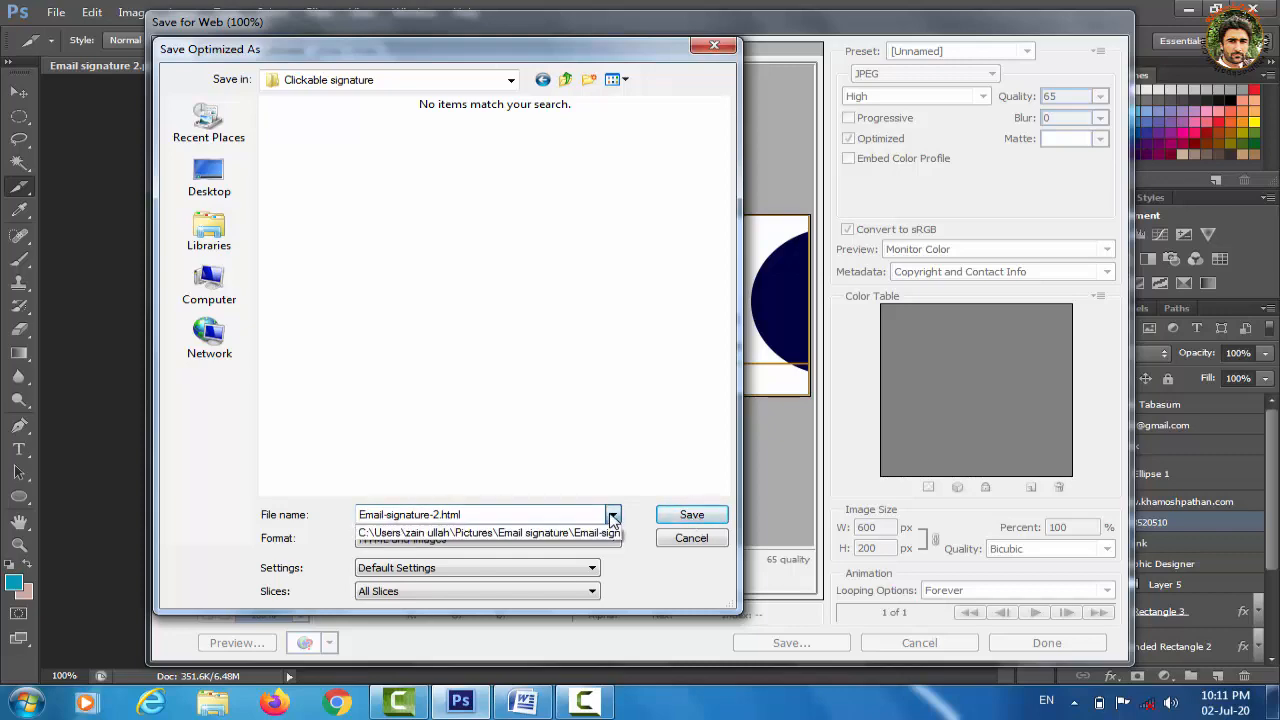
{"action": "left_click", "coordinate": [613, 515]}
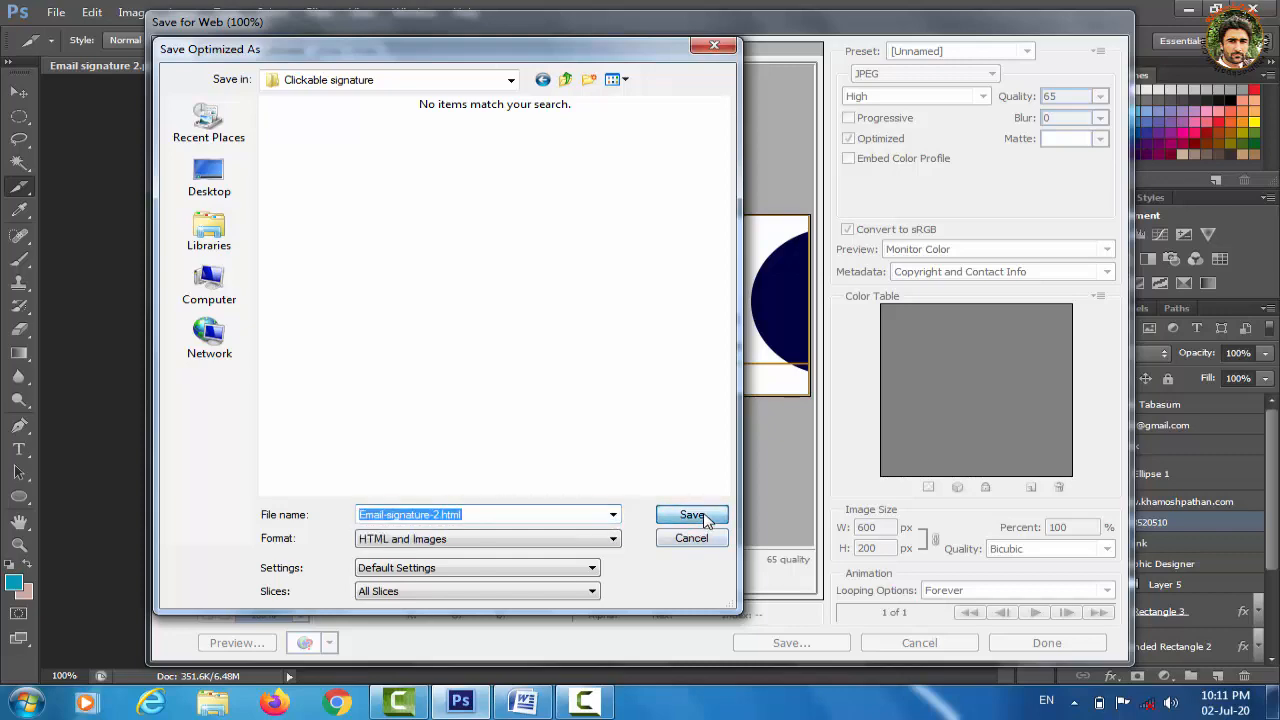
{"action": "left_click", "coordinate": [704, 518]}
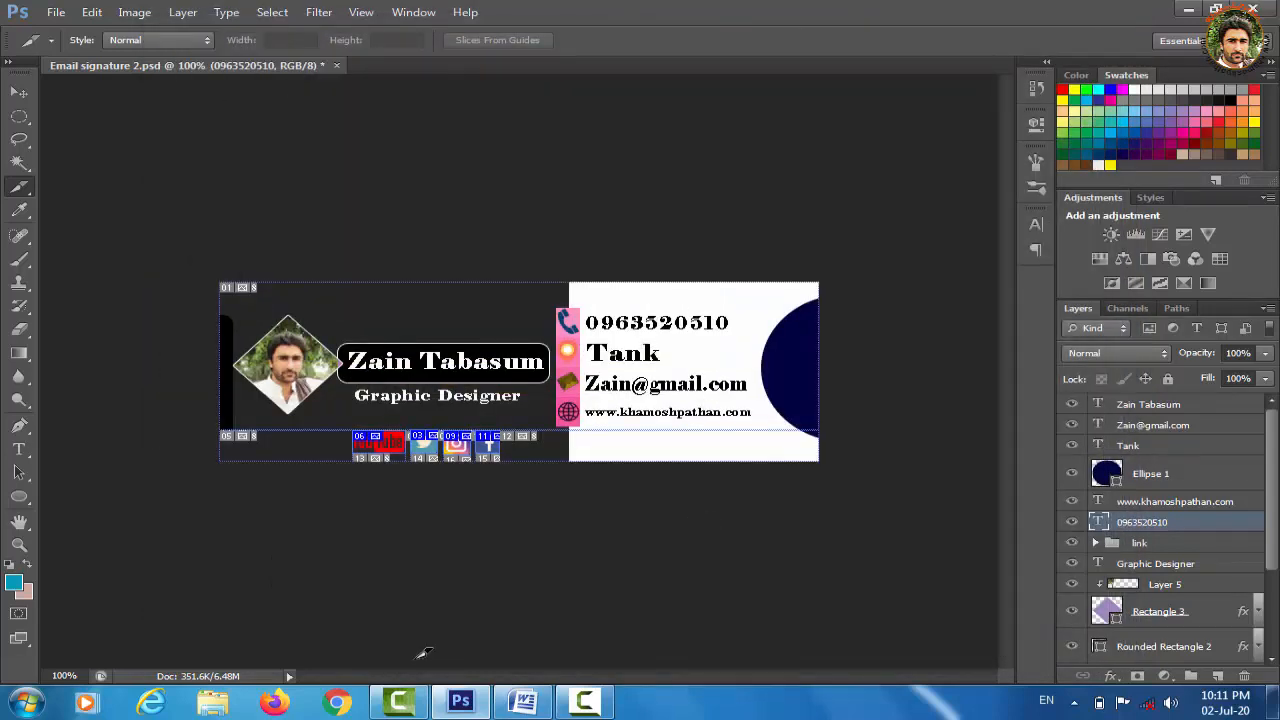
Browse to Pictures > Clickable signature > images to view the exported slice images
{"action": "left_click", "coordinate": [220, 707]}
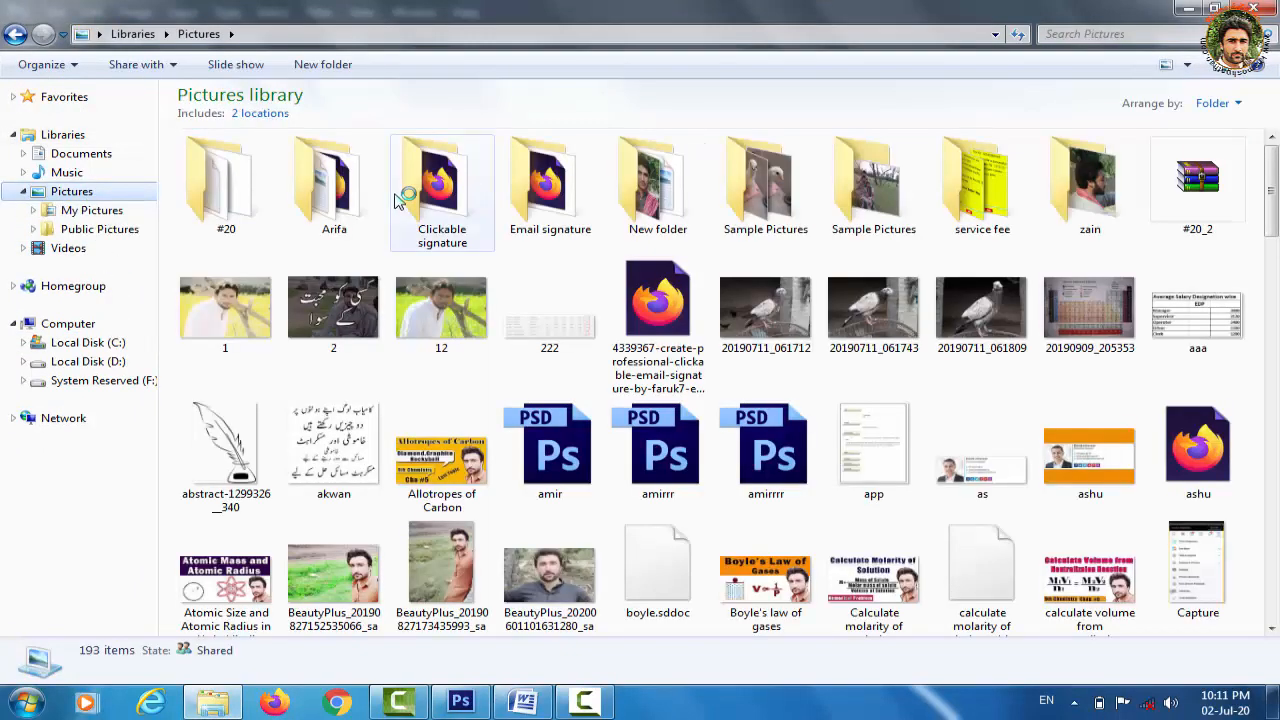
{"action": "double_click", "coordinate": [451, 228]}
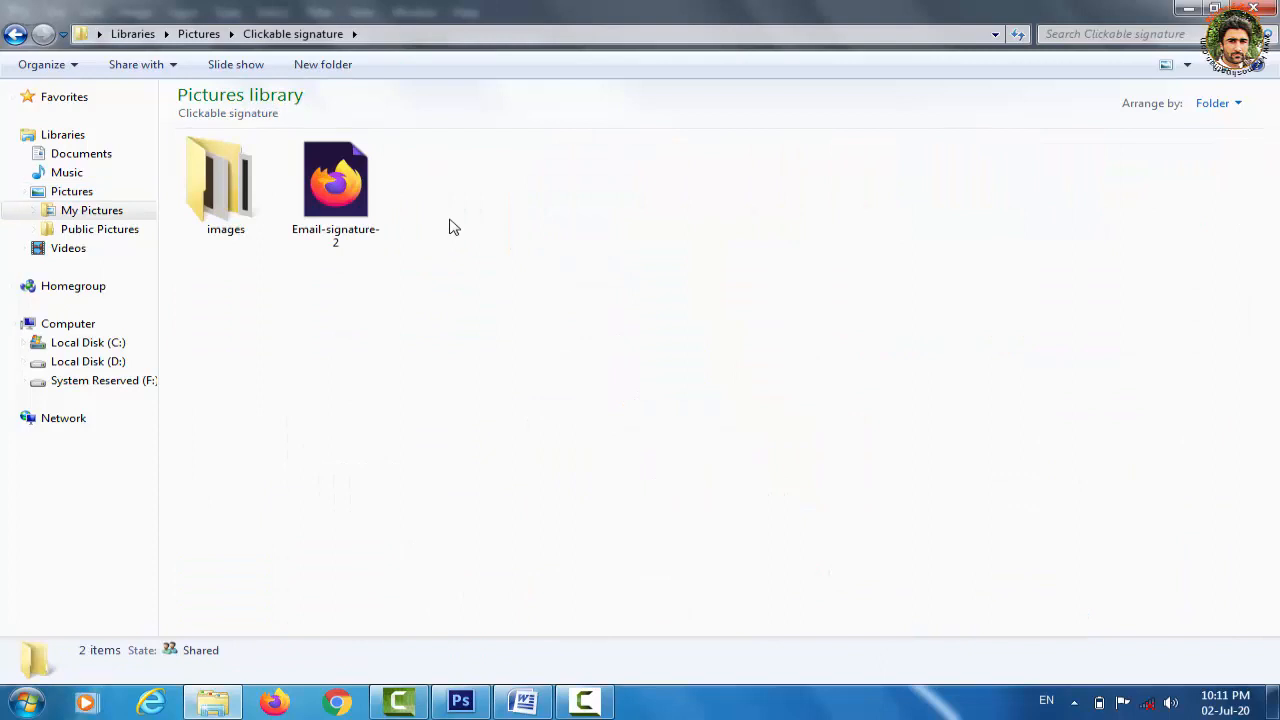
{"action": "double_click", "coordinate": [238, 220]}
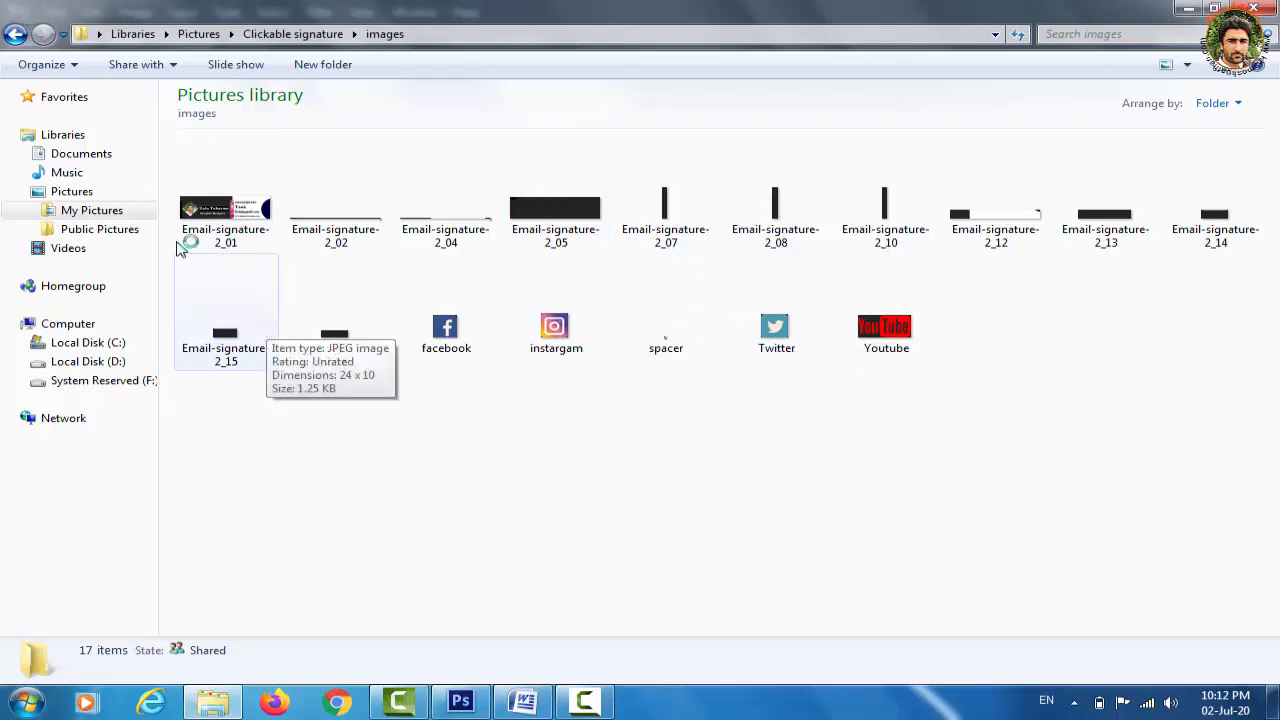
Return to Clickable signature and open Email-signature-2 in Firefox
{"action": "left_click", "coordinate": [18, 36]}
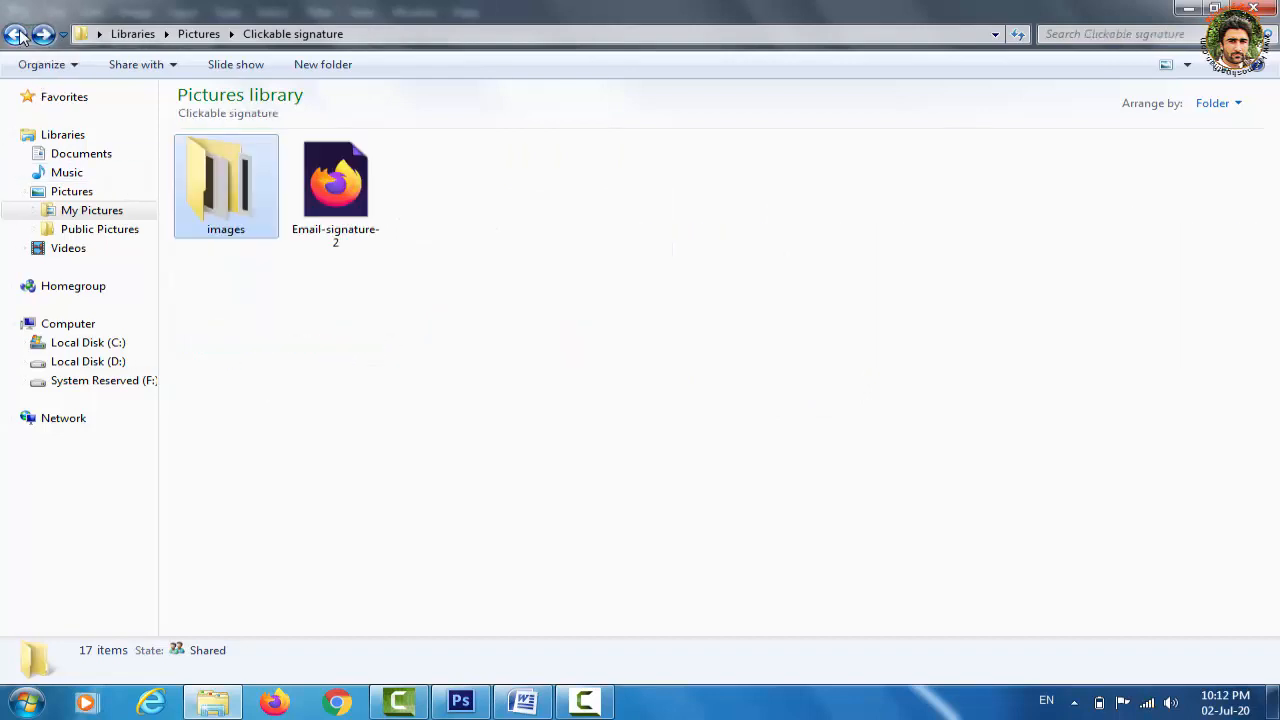
{"action": "left_click", "coordinate": [343, 207]}
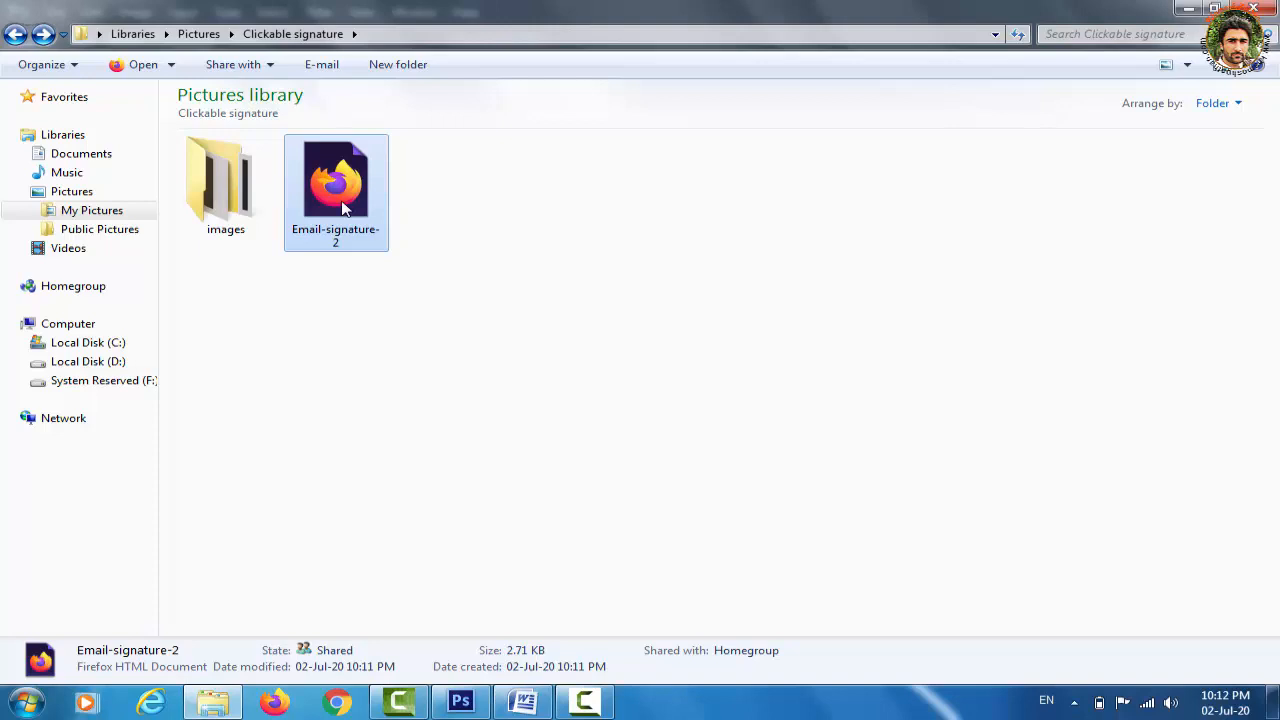
{"action": "double_click", "coordinate": [335, 235]}
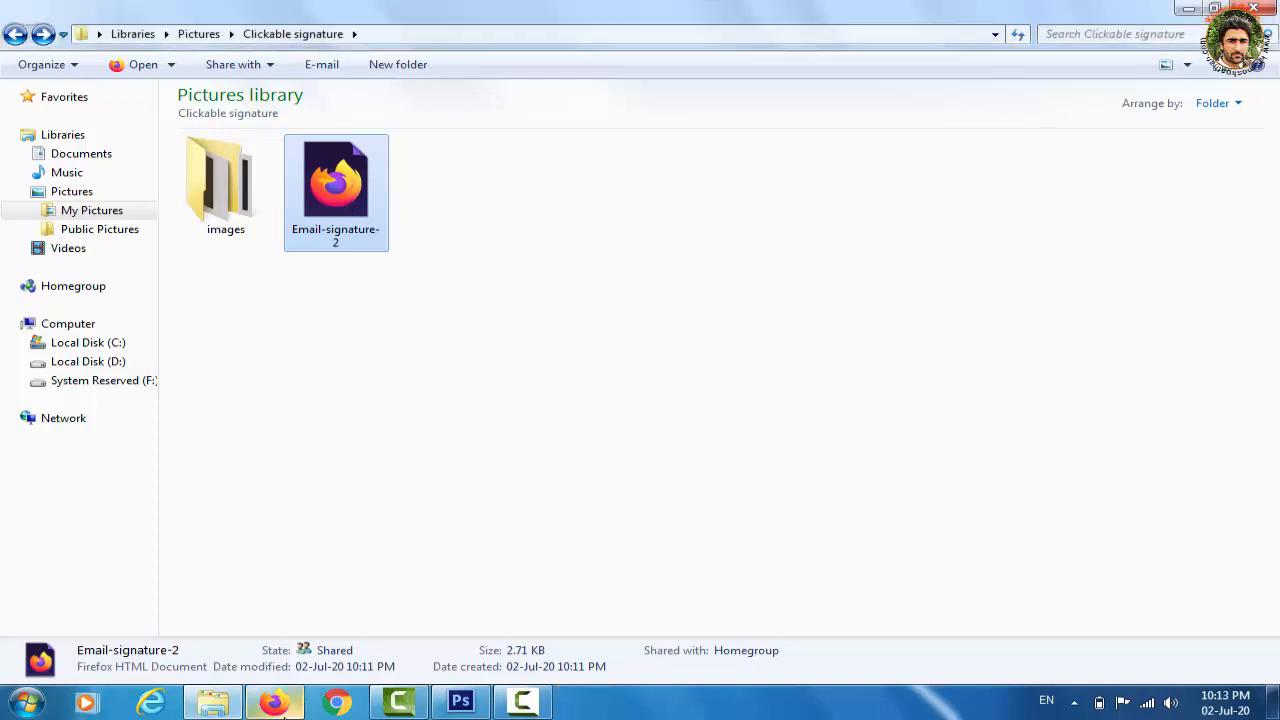
In Firefox, open the signature's Facebook and Instagram icon links in new tabs
{"action": "left_click", "coordinate": [284, 714]}
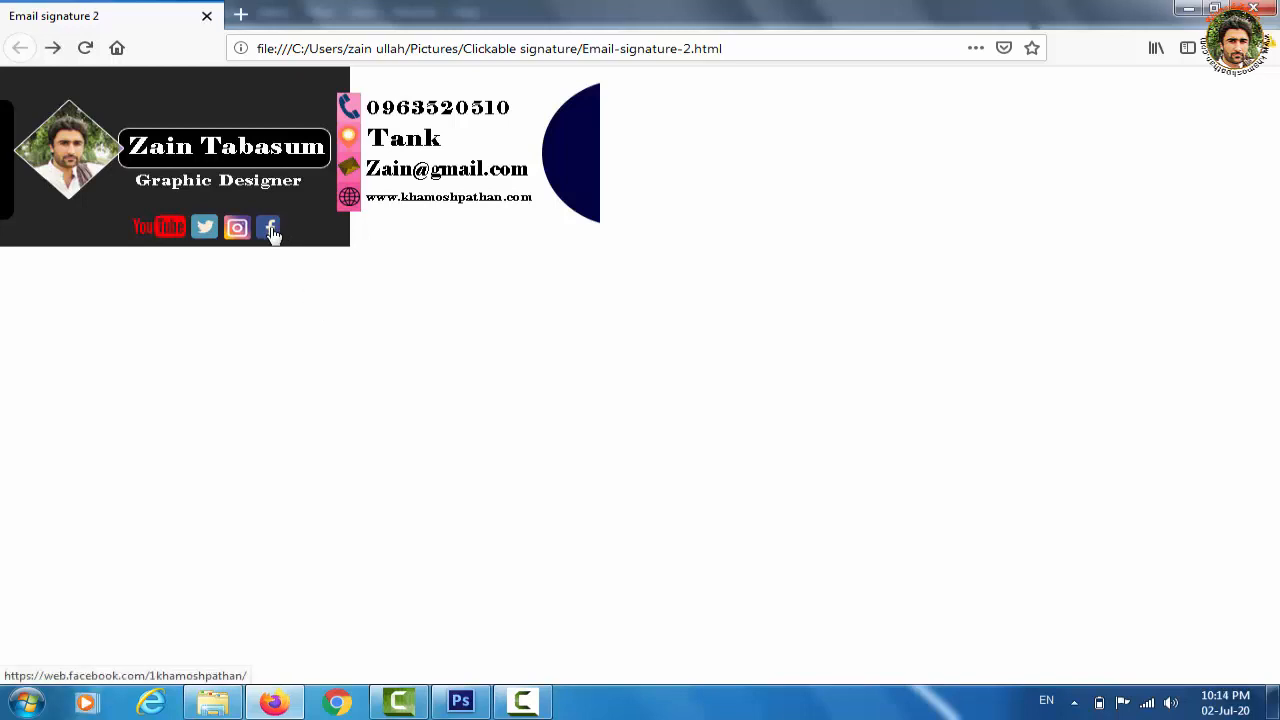
{"action": "right_click", "coordinate": [271, 228]}
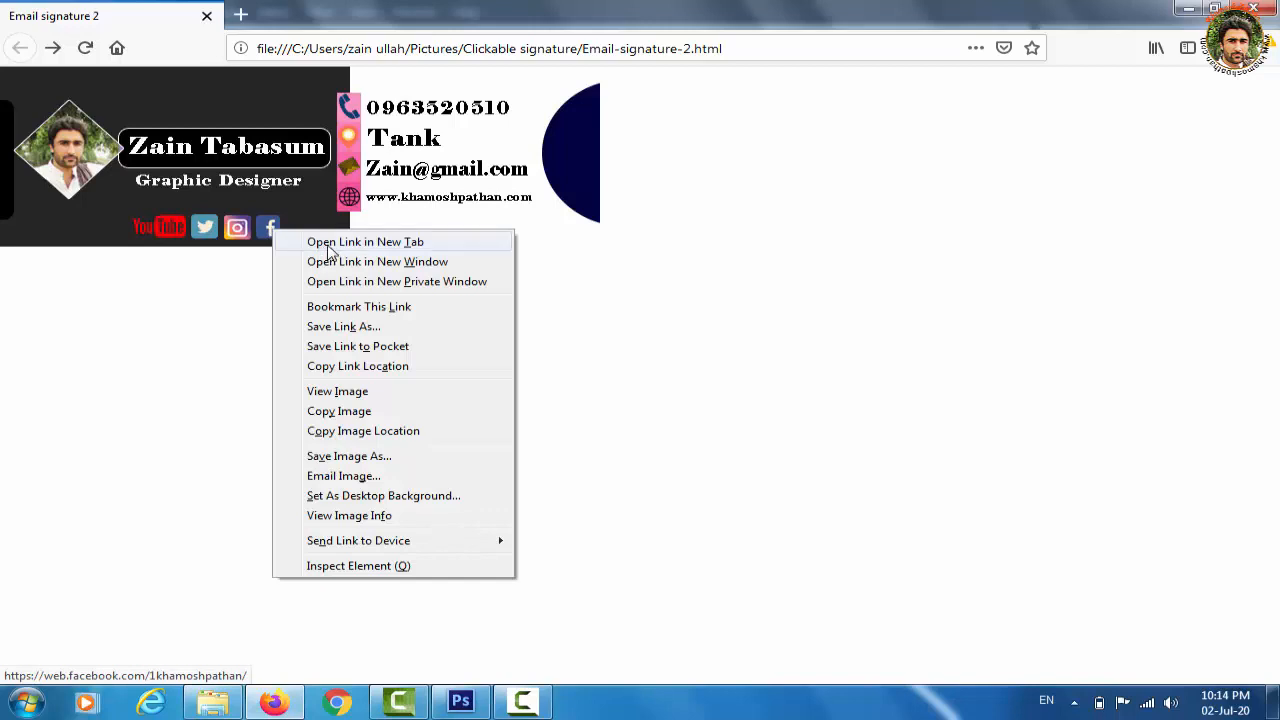
{"action": "left_click", "coordinate": [328, 246]}
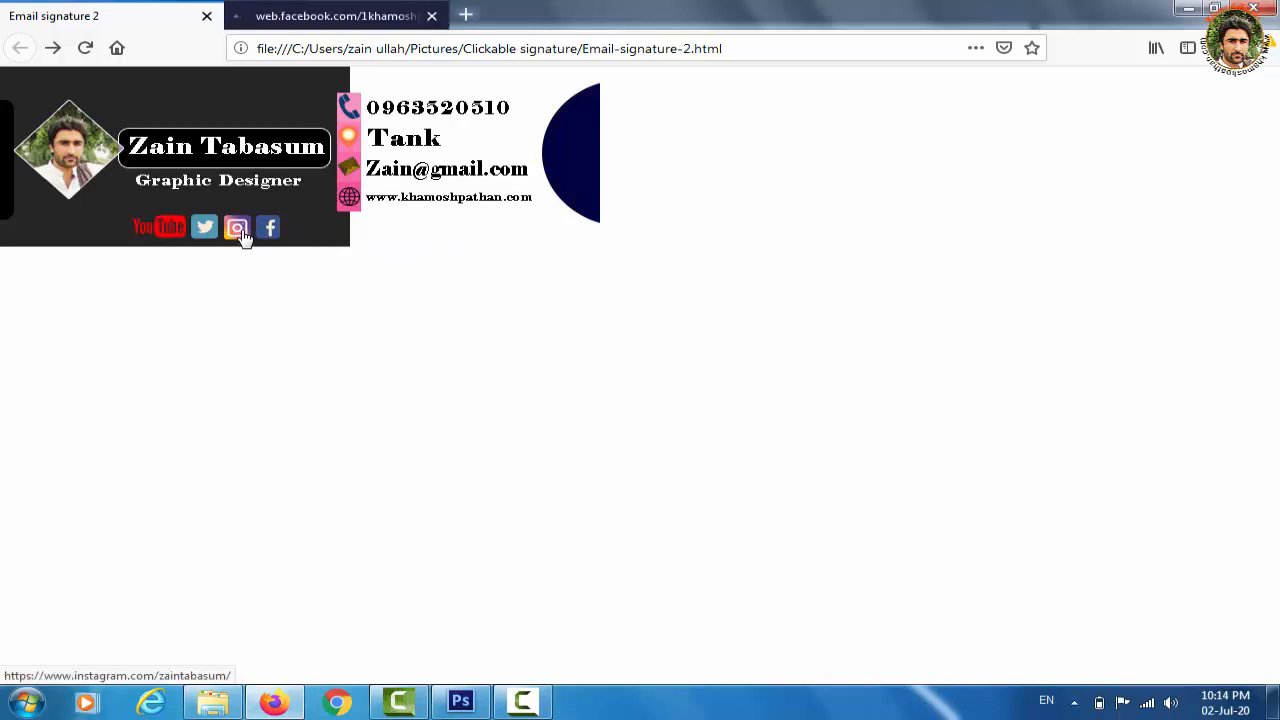
{"action": "right_click", "coordinate": [243, 234]}
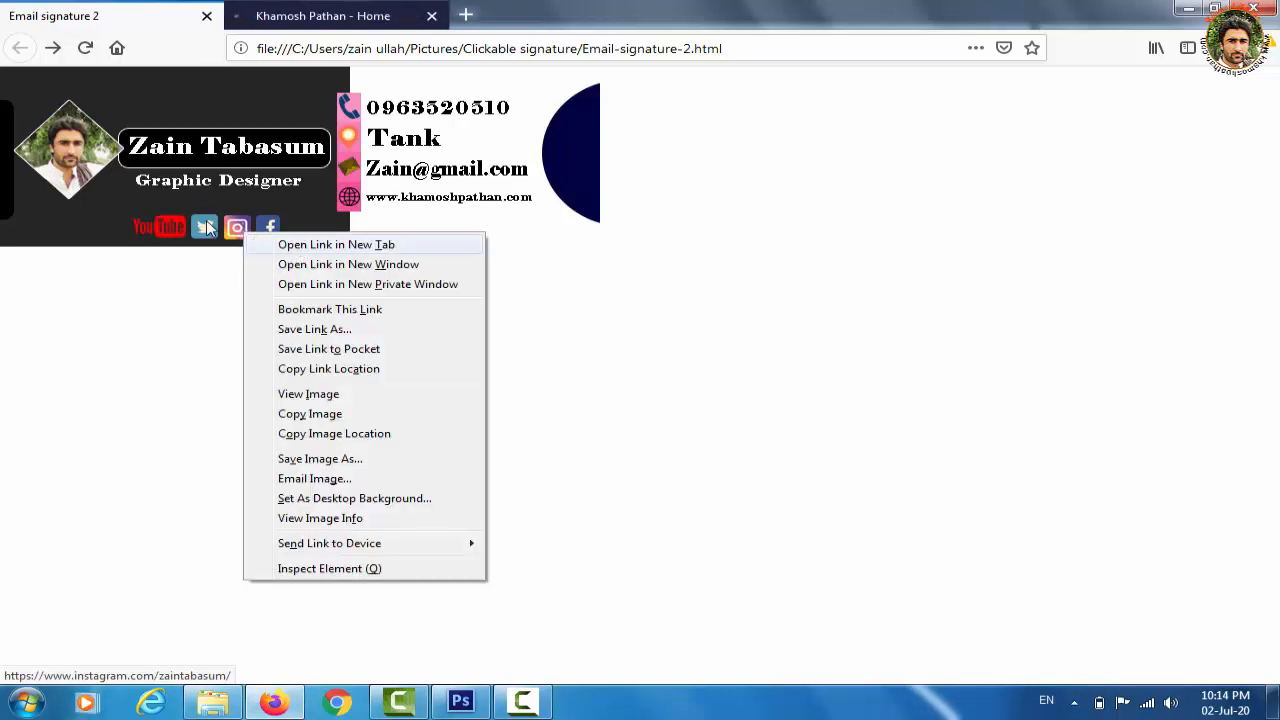
{"action": "left_click", "coordinate": [298, 247]}
Open the Twitter and YouTube icon links in background tabs as well
{"action": "right_click", "coordinate": [204, 229]}
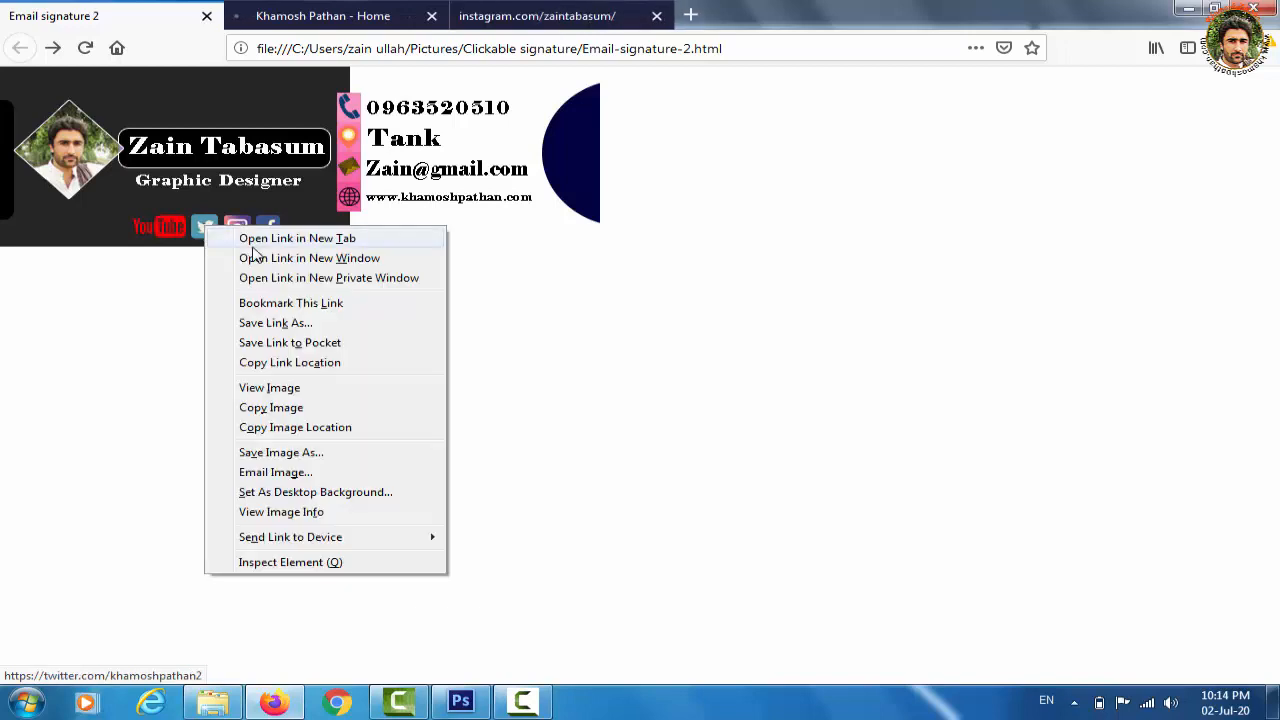
{"action": "left_click", "coordinate": [252, 247]}
{"action": "right_click", "coordinate": [166, 238]}
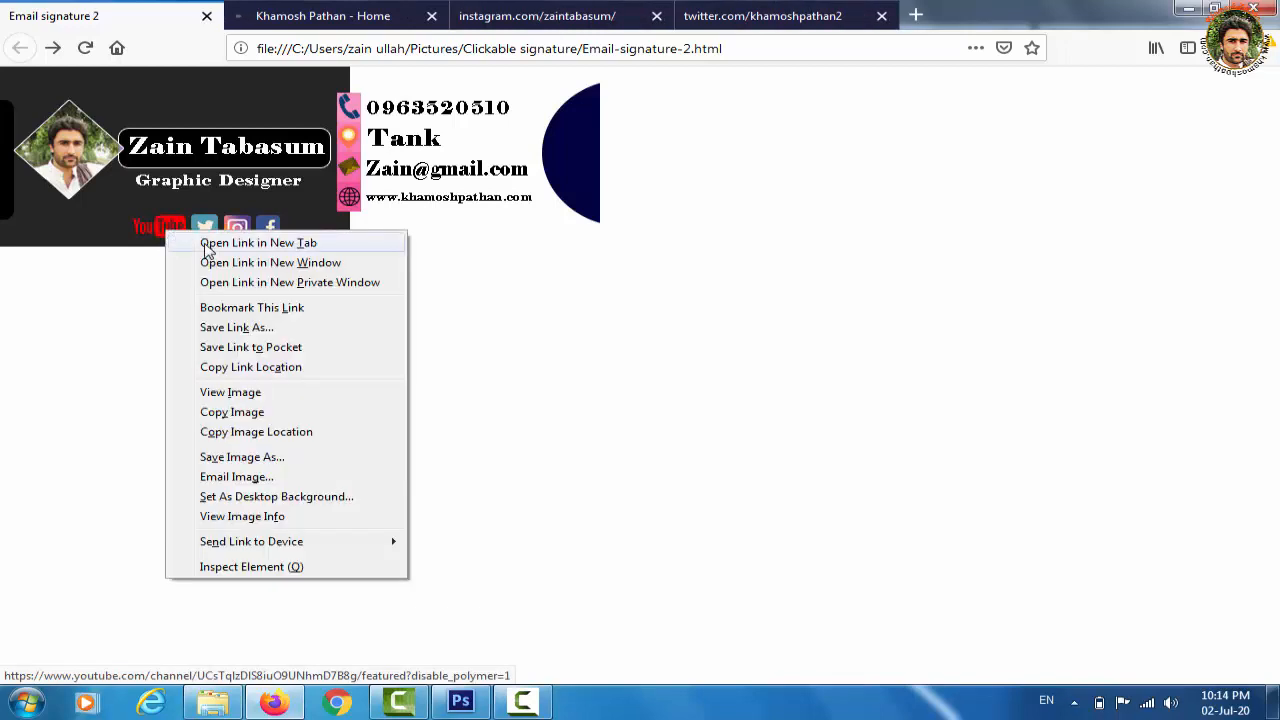
{"action": "left_click", "coordinate": [206, 244]}
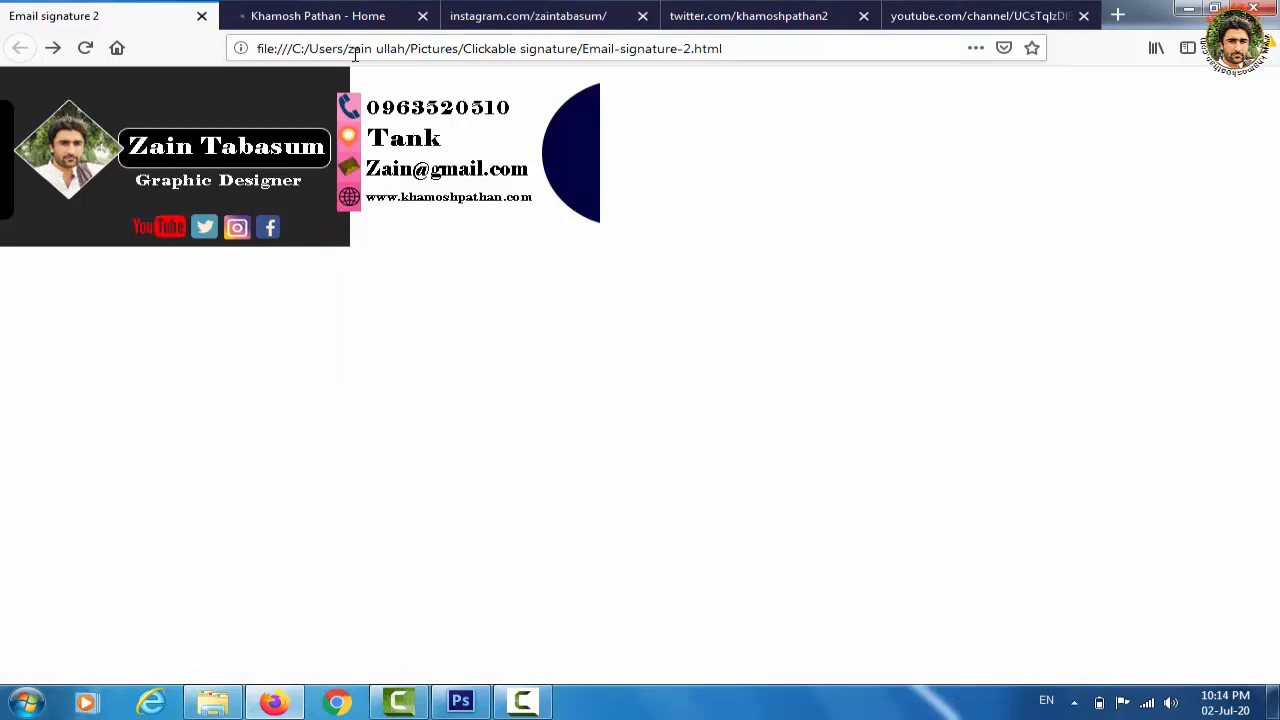
Switch between the Facebook, Instagram and Twitter tabs to check each page loads
{"action": "left_click", "coordinate": [350, 24]}
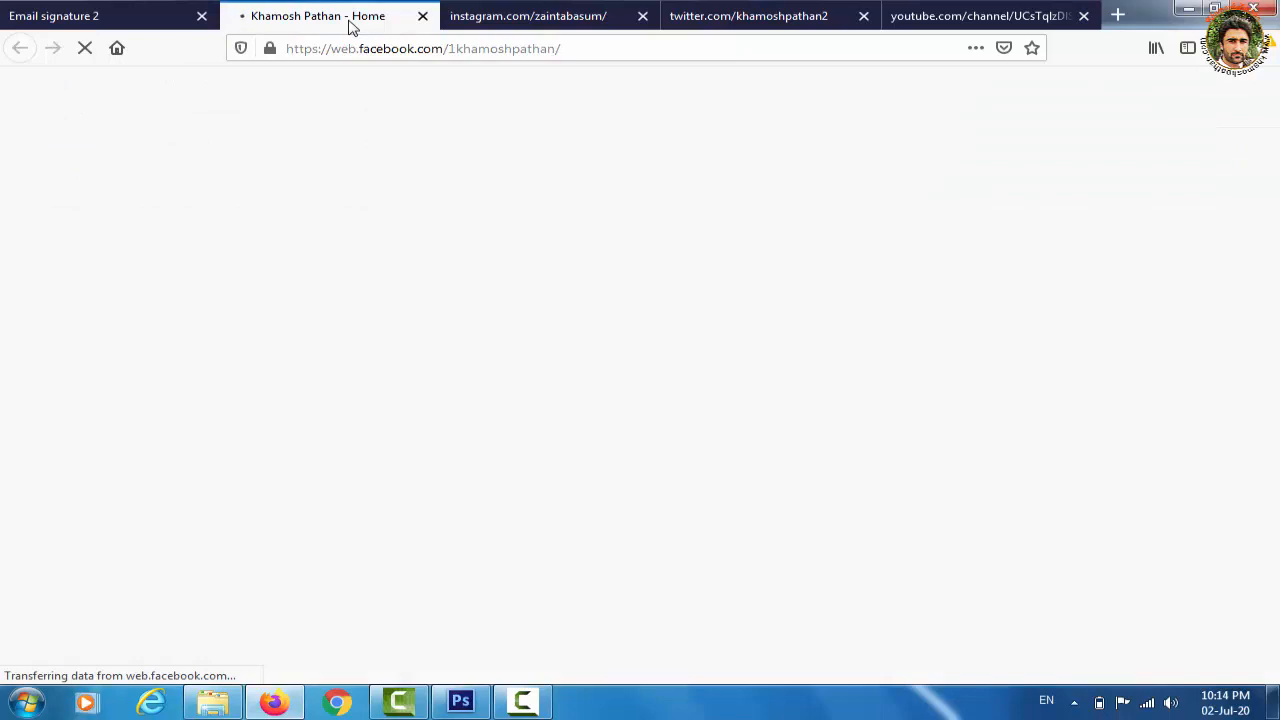
{"action": "left_click", "coordinate": [515, 20]}
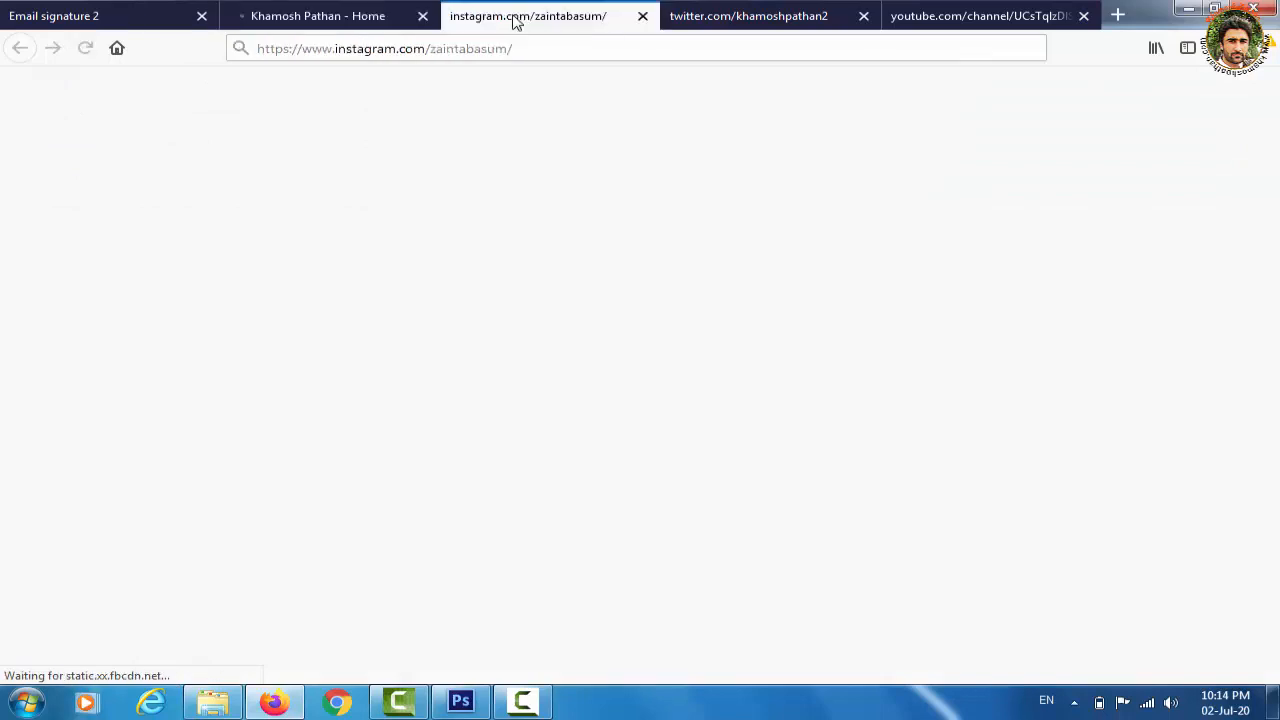
{"action": "left_click", "coordinate": [753, 27]}
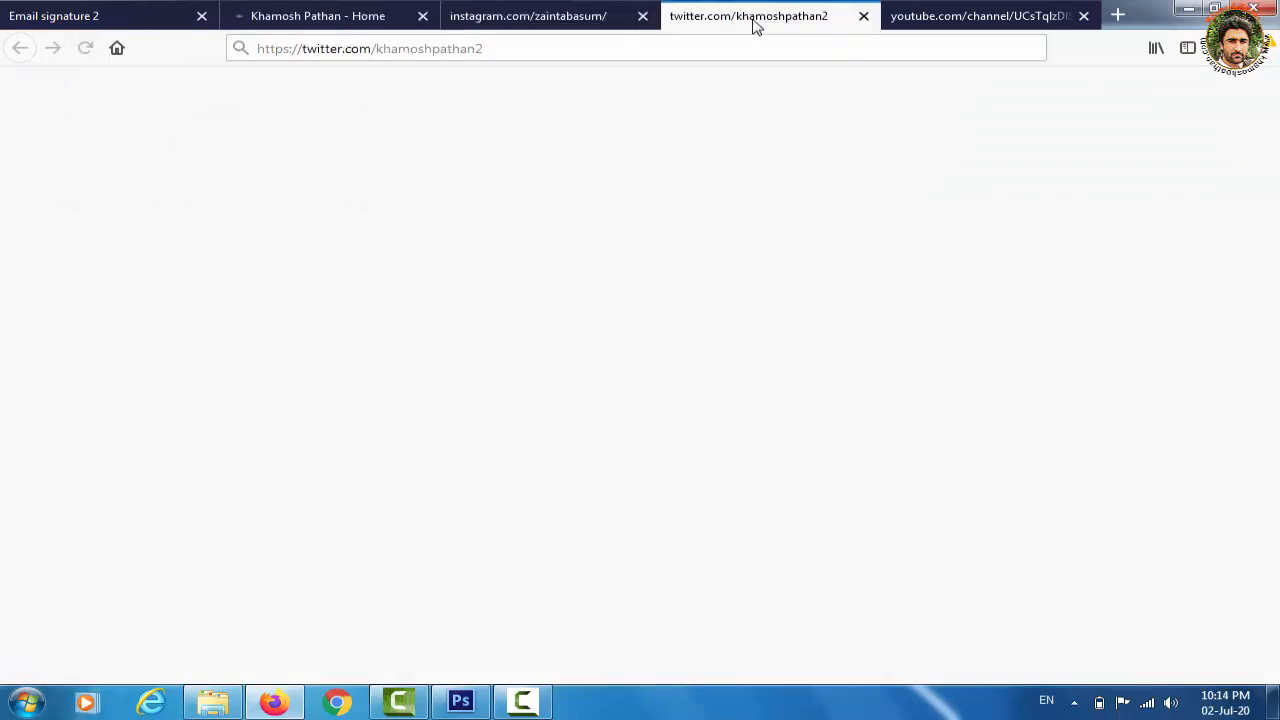
{"action": "left_click", "coordinate": [554, 23]}
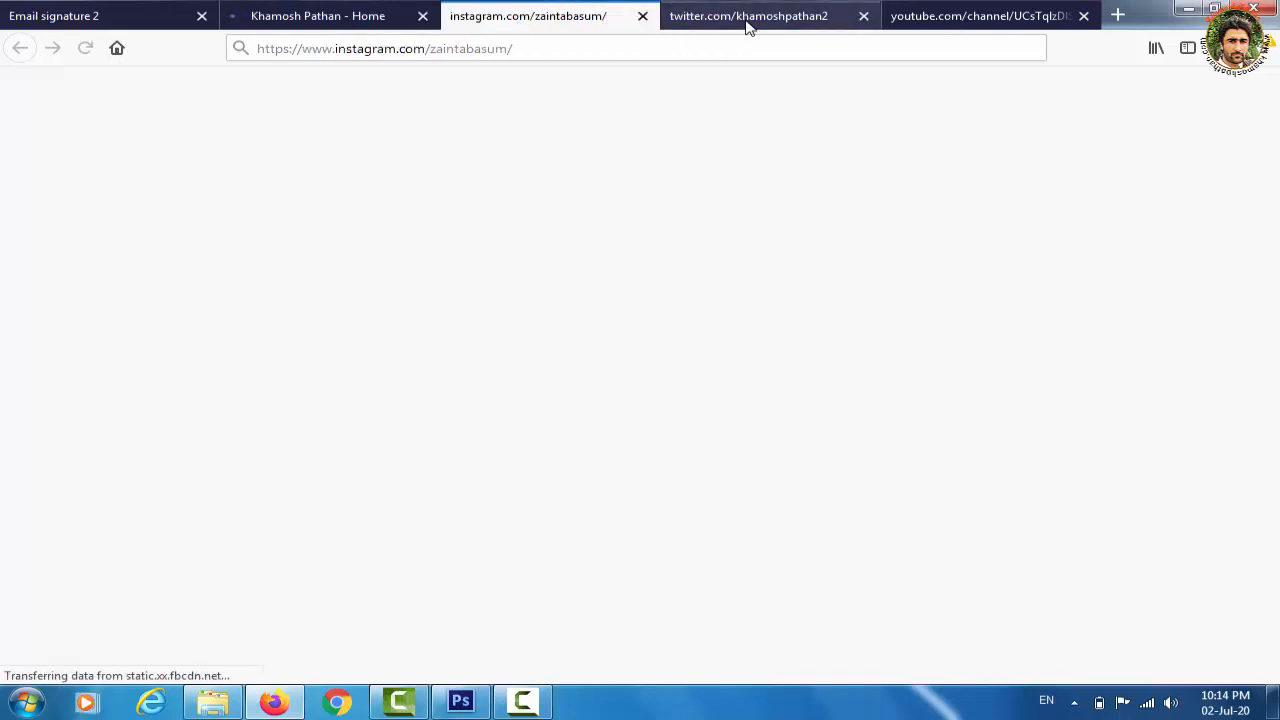
{"action": "left_click", "coordinate": [747, 27]}
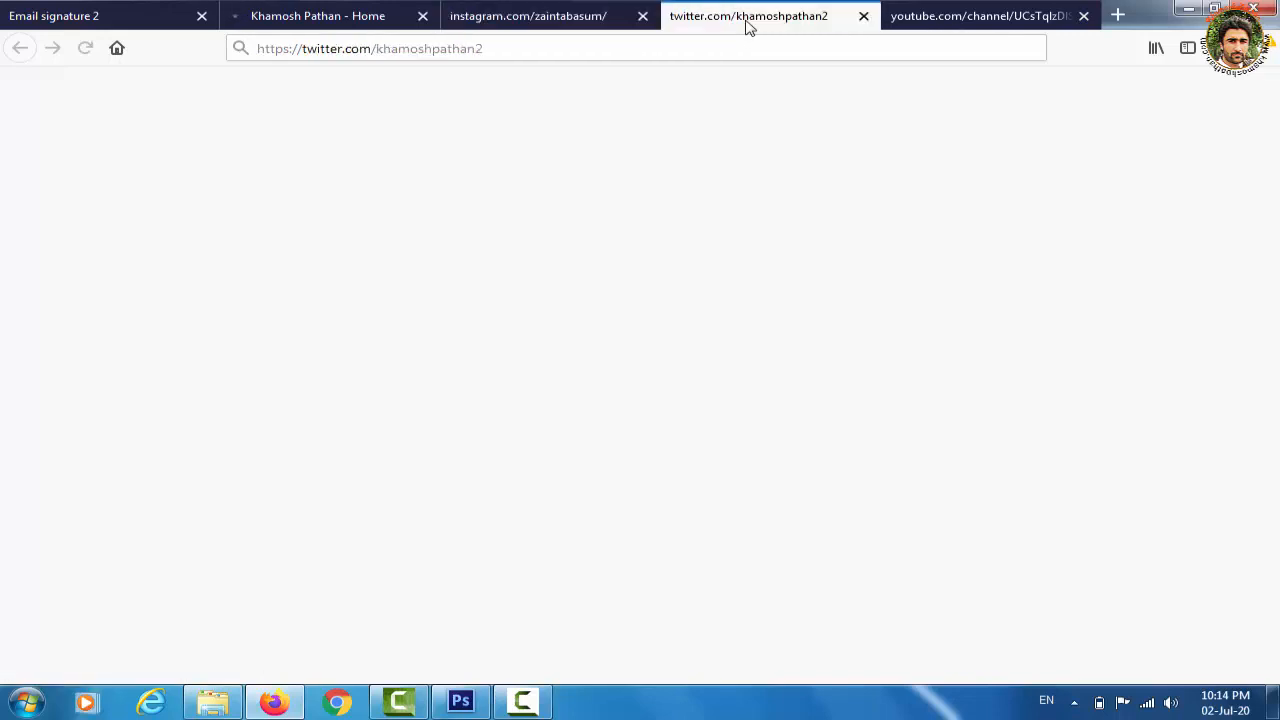
{"action": "left_click", "coordinate": [590, 22]}
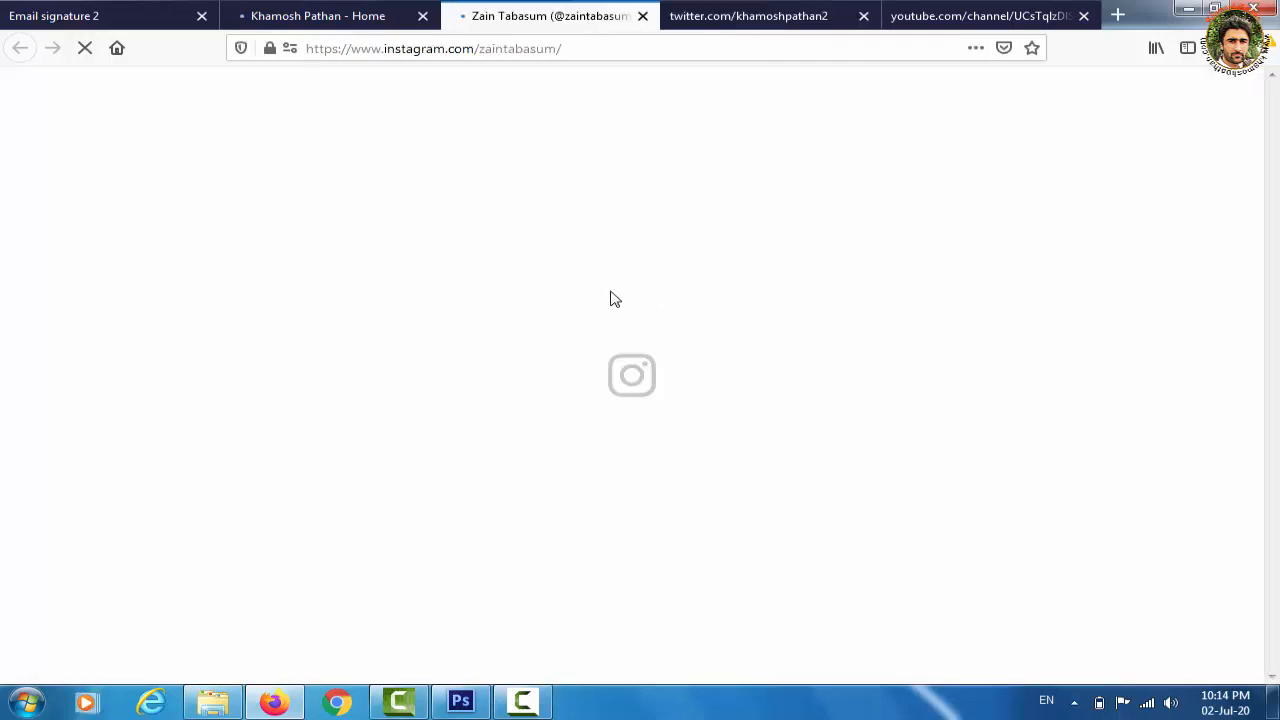
View the Facebook, Twitter and YouTube pages, then close the YouTube and Twitter tabs
{"action": "left_click", "coordinate": [352, 27]}
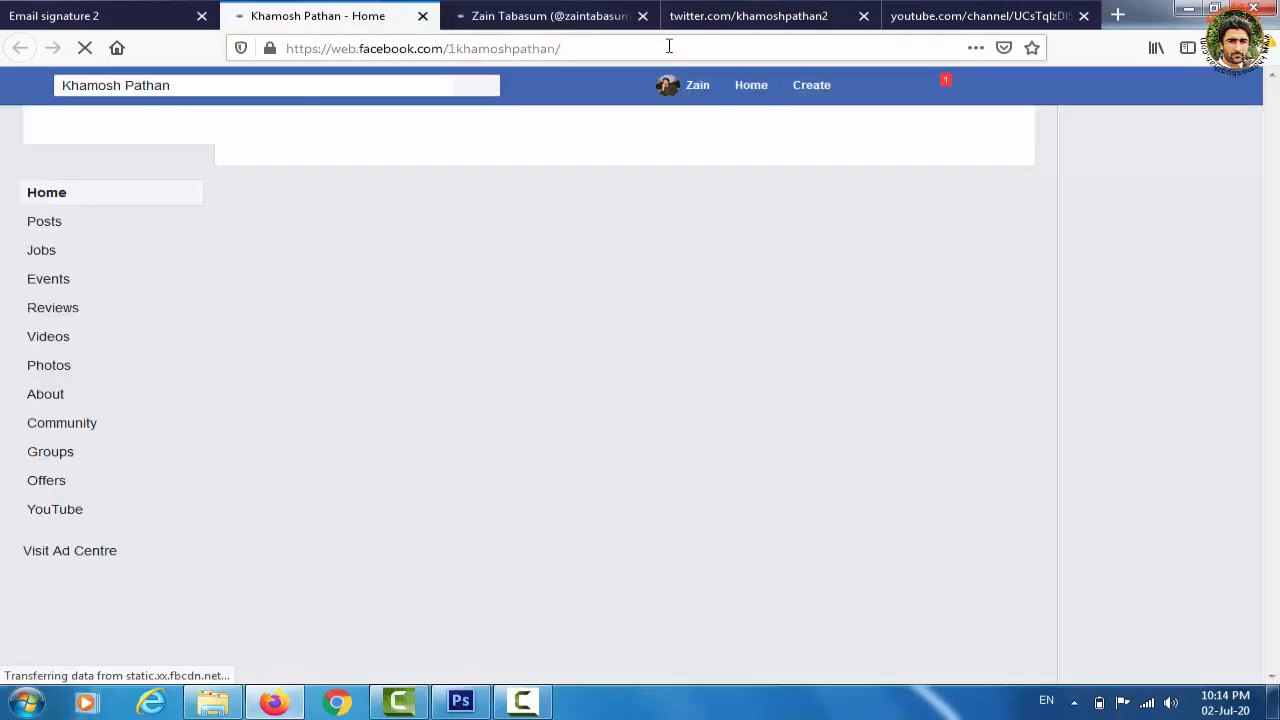
{"action": "left_click", "coordinate": [738, 20]}
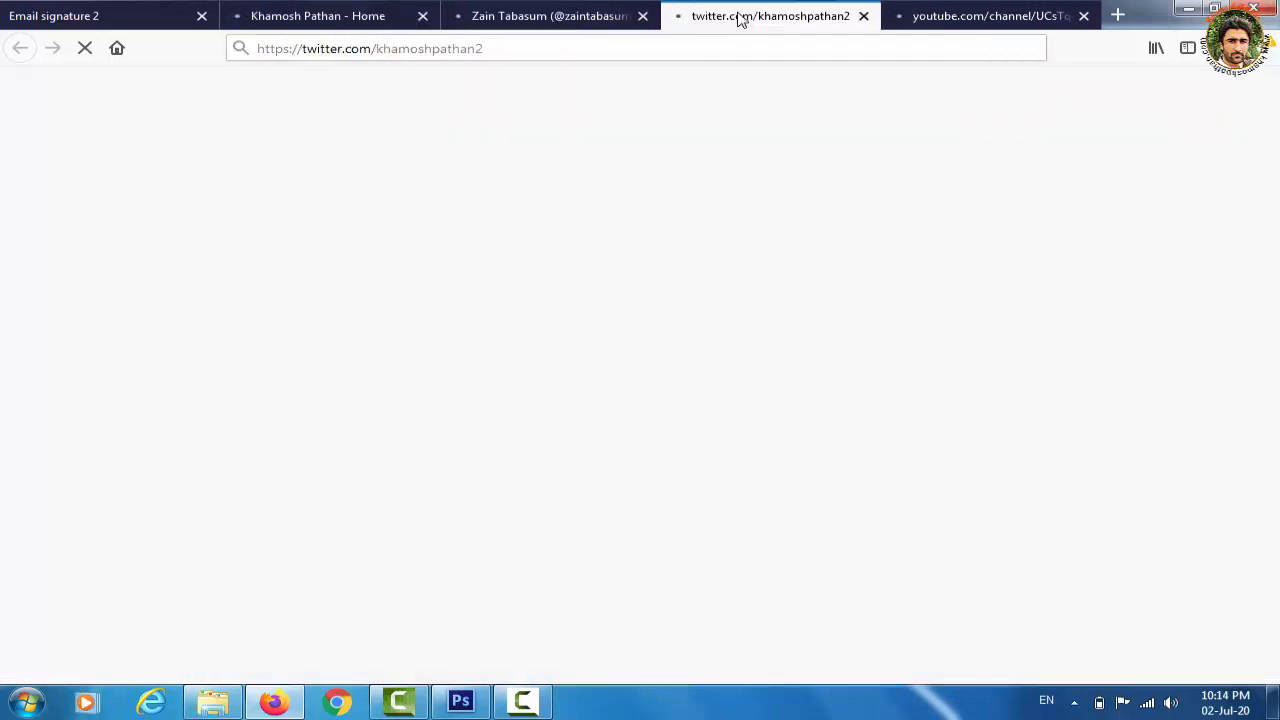
{"action": "left_click", "coordinate": [976, 20]}
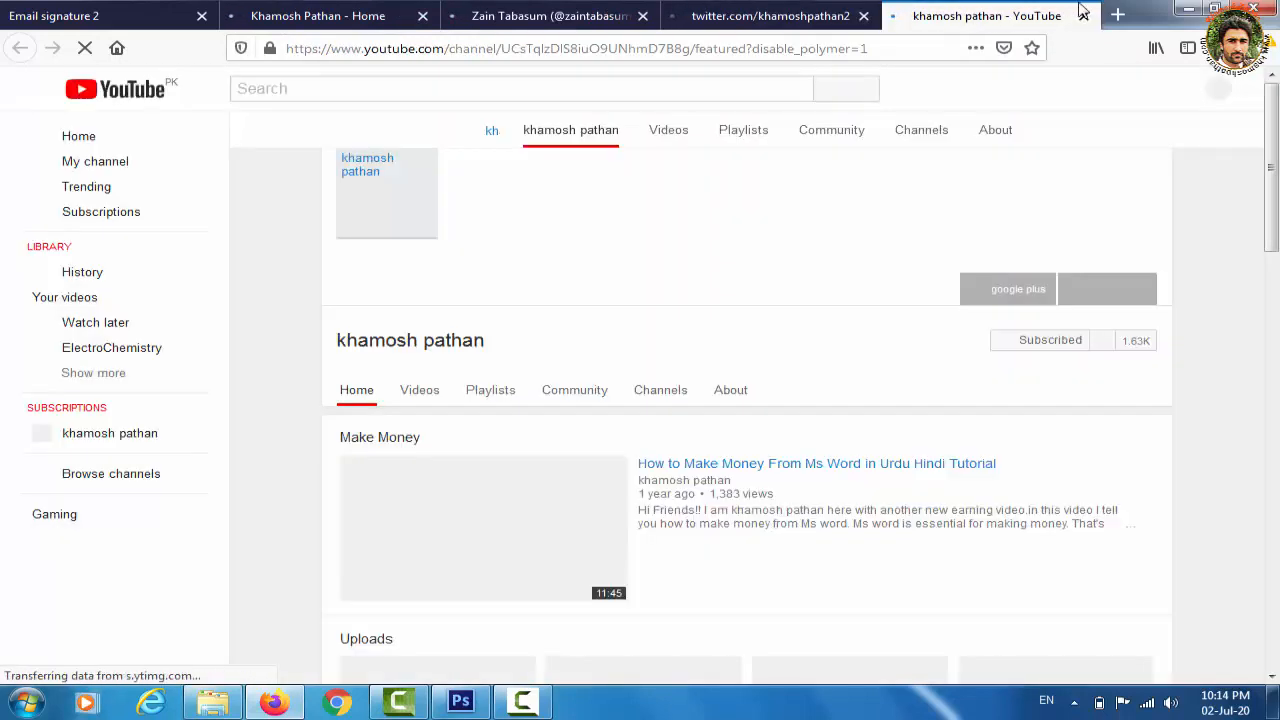
{"action": "left_click", "coordinate": [1085, 17]}
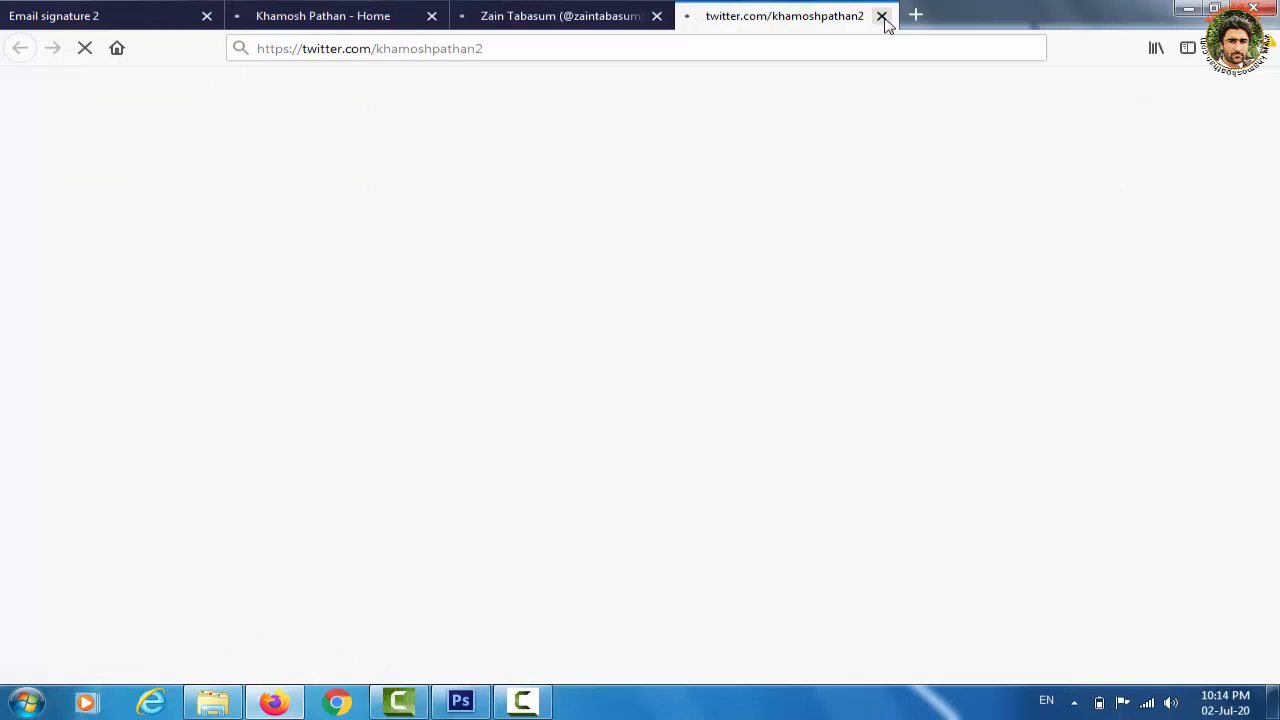
{"action": "left_click", "coordinate": [883, 17]}
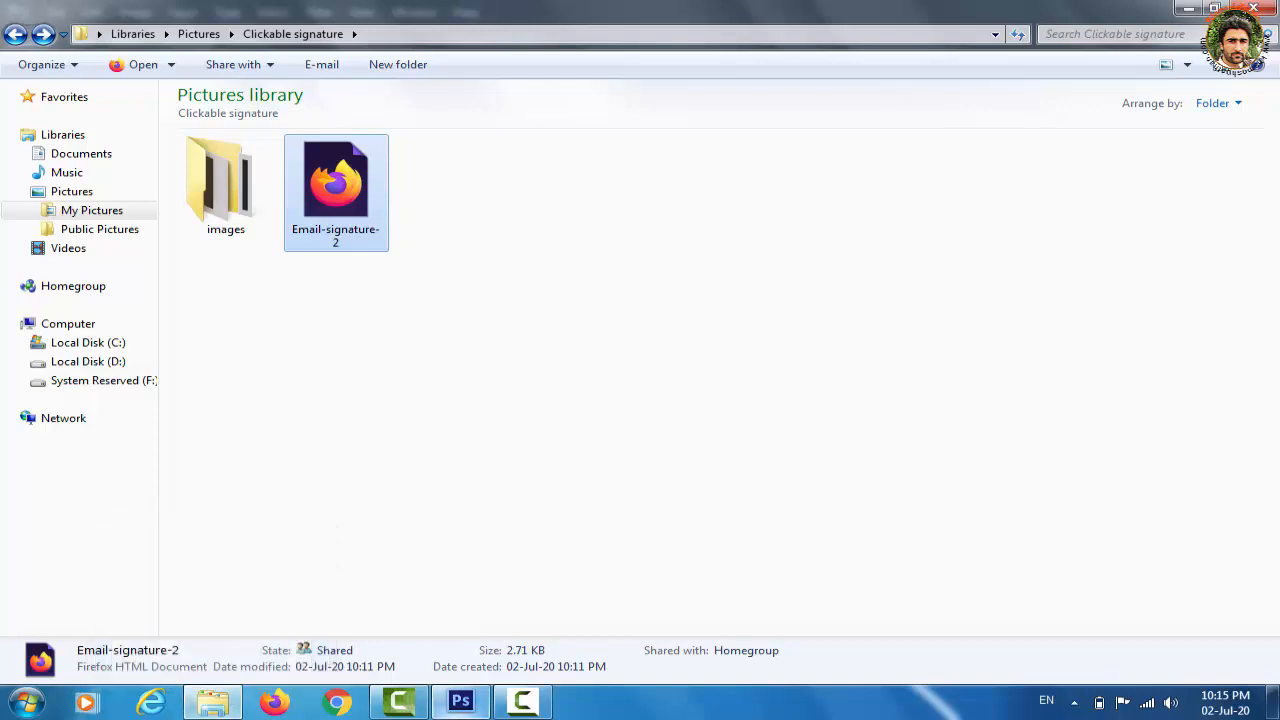
Save a JPEG copy of the banner as Email signature 2.jpg in Downloads via Ctrl+Shift+S
{"action": "left_click", "coordinate": [461, 704]}
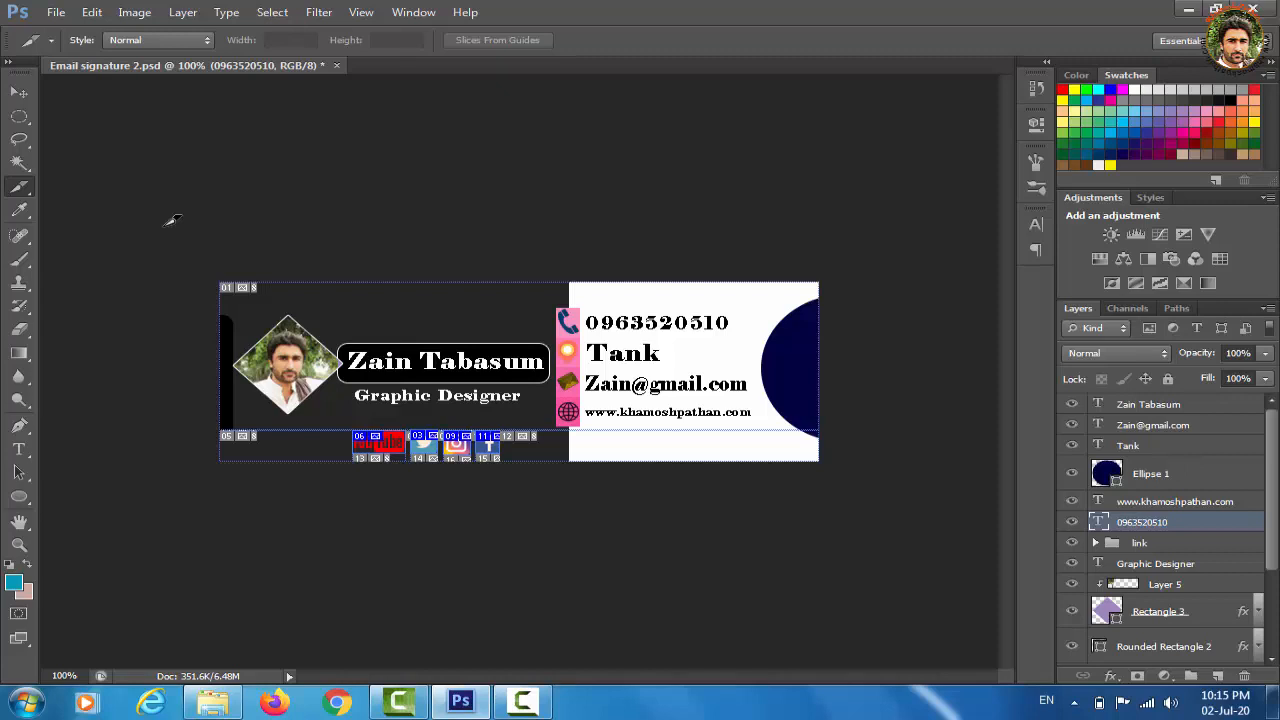
{"action": "key", "text": "ctrl+shift+s"}
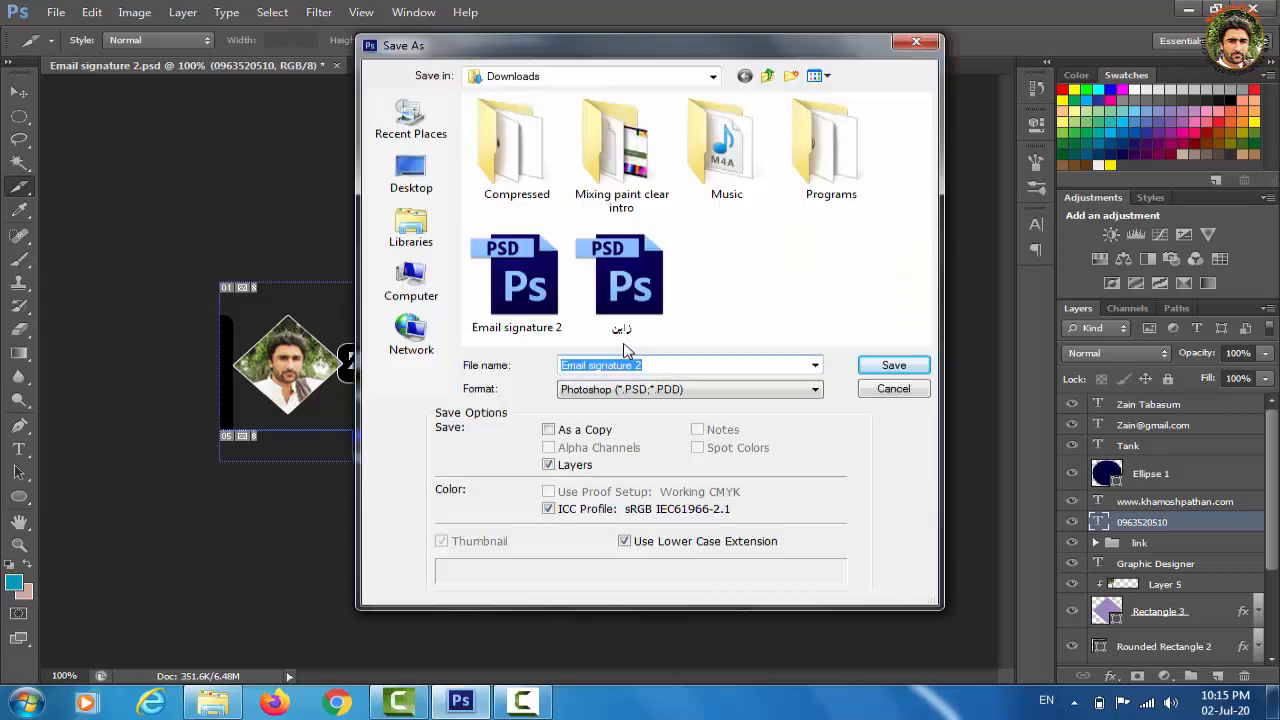
{"action": "left_click", "coordinate": [815, 367]}
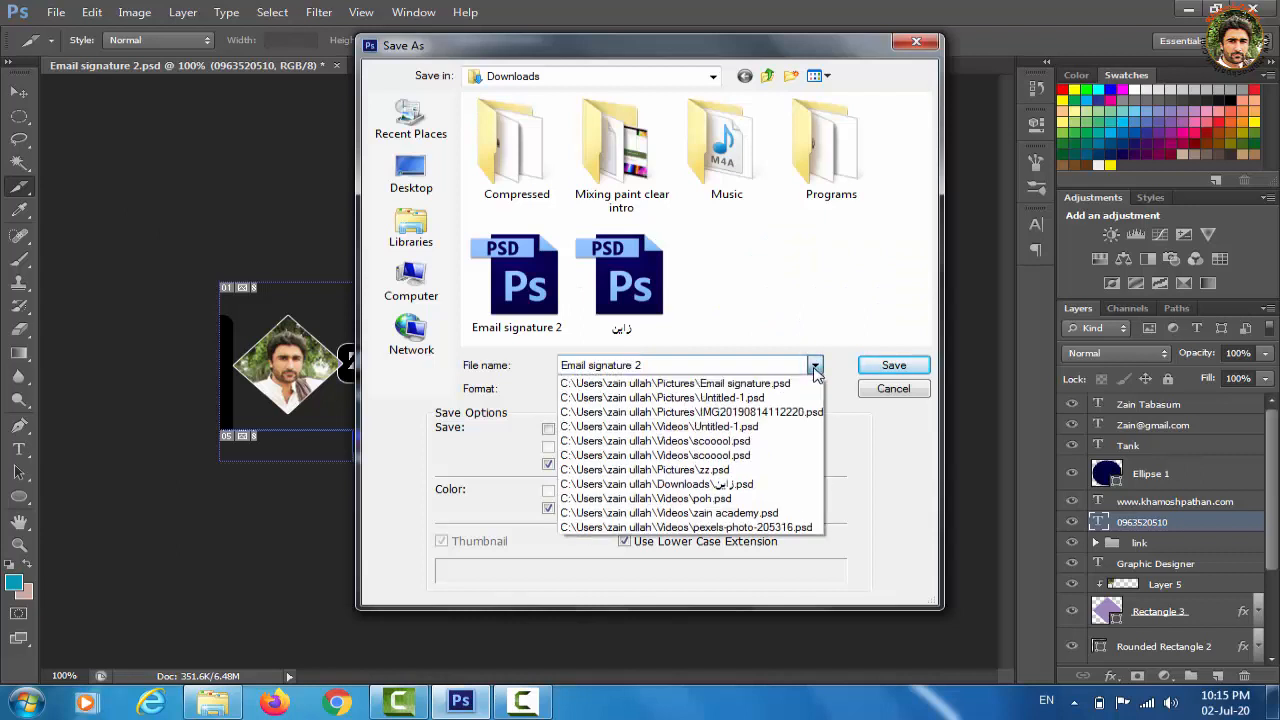
{"action": "left_click", "coordinate": [815, 367]}
{"action": "left_click", "coordinate": [815, 389]}
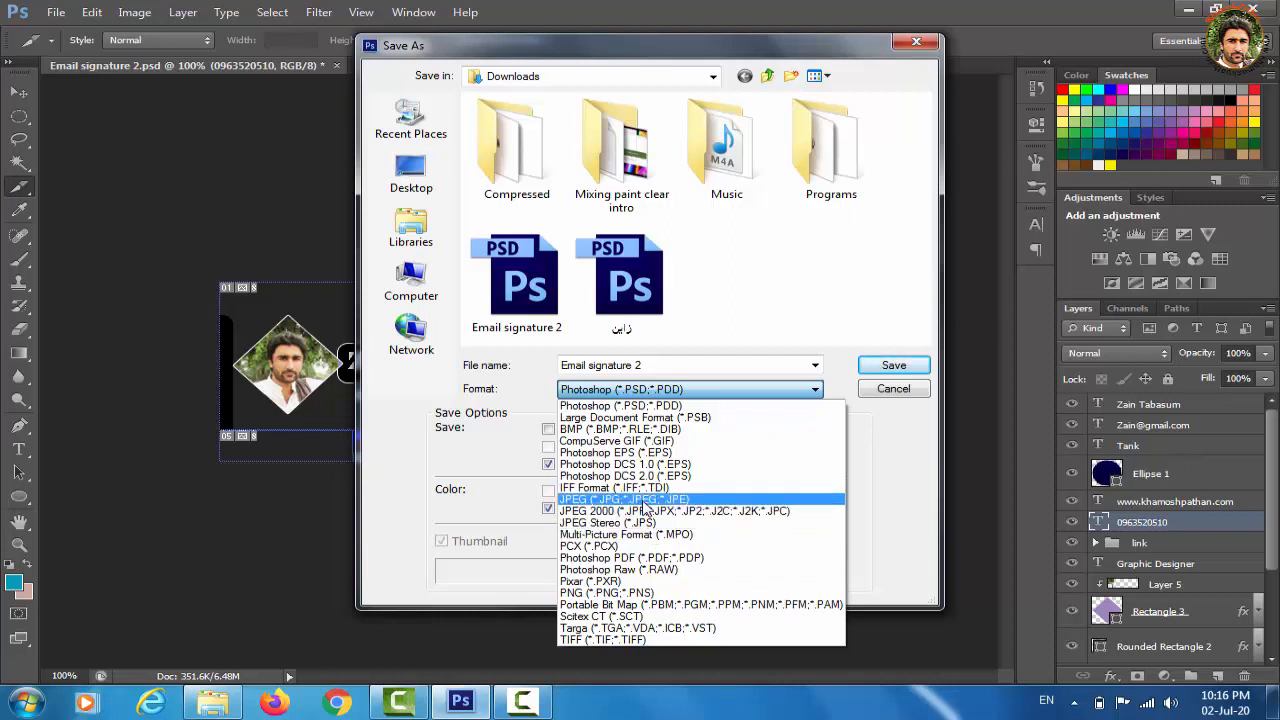
{"action": "left_click", "coordinate": [644, 500]}
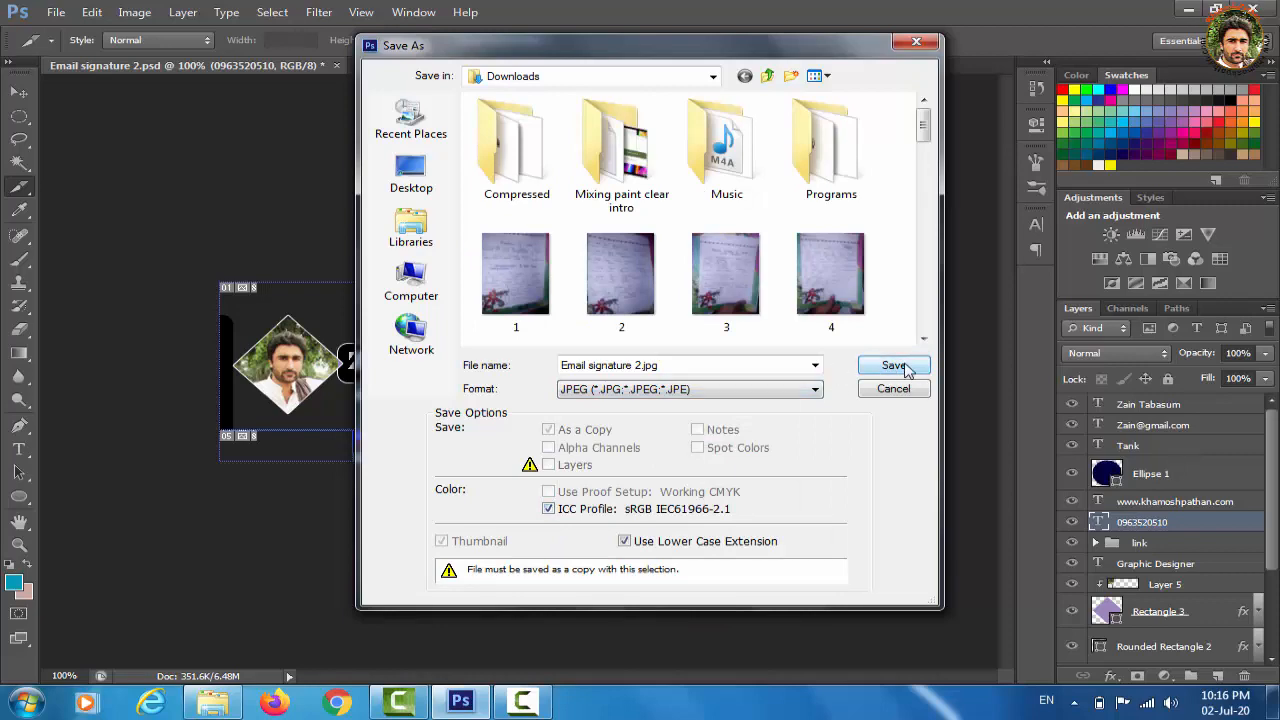
{"action": "left_click", "coordinate": [893, 366]}
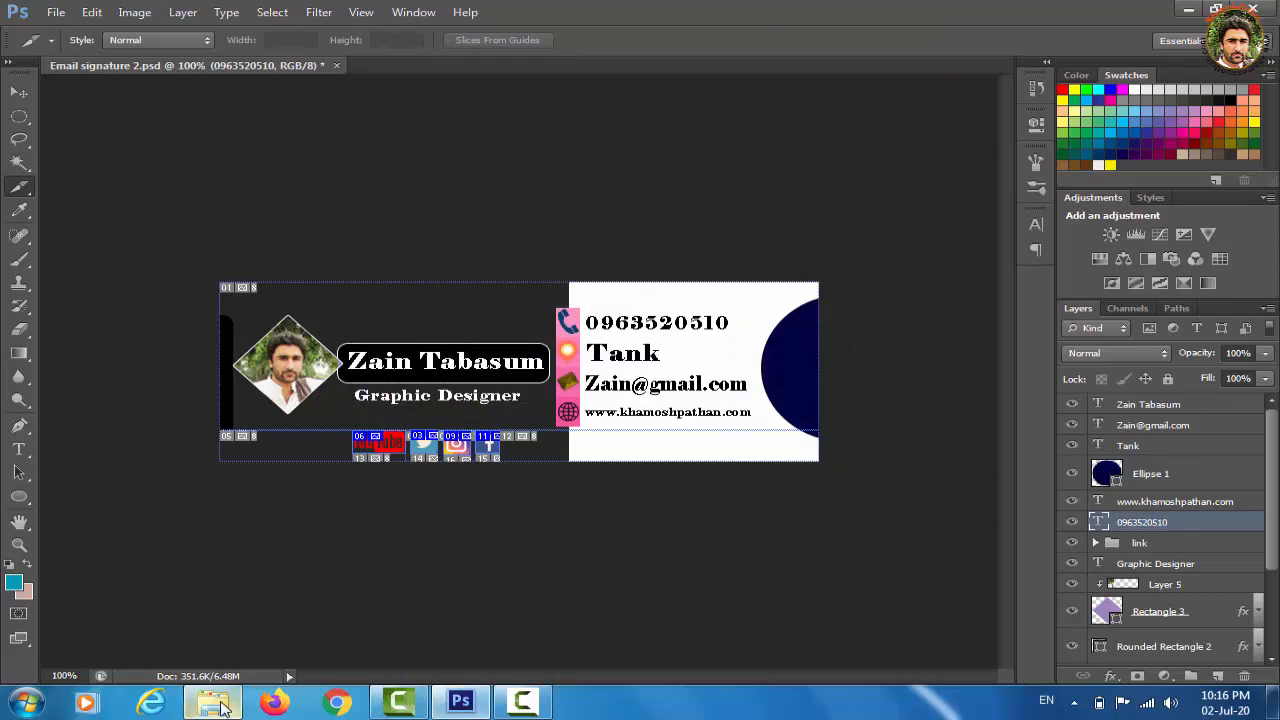
Accept the JPEG options, then find Email signature 2.jpg and open it in Photo Viewer
{"action": "left_click", "coordinate": [546, 376]}
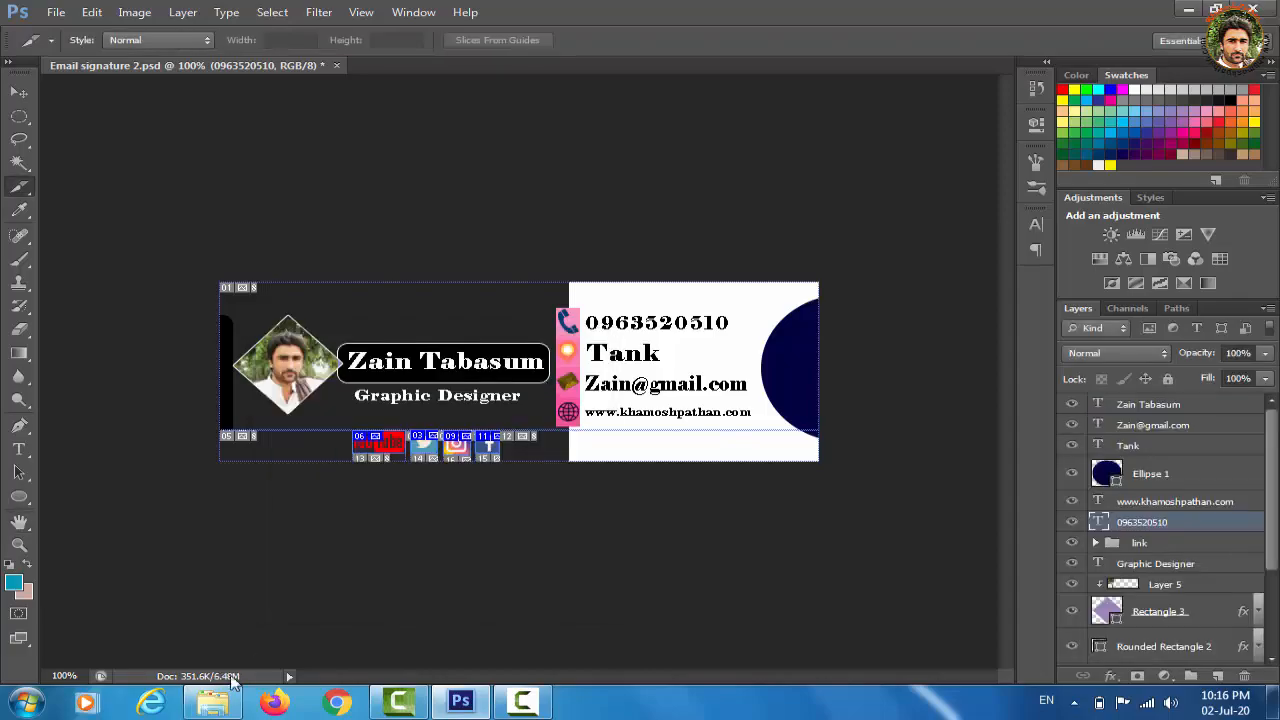
{"action": "left_click", "coordinate": [211, 705]}
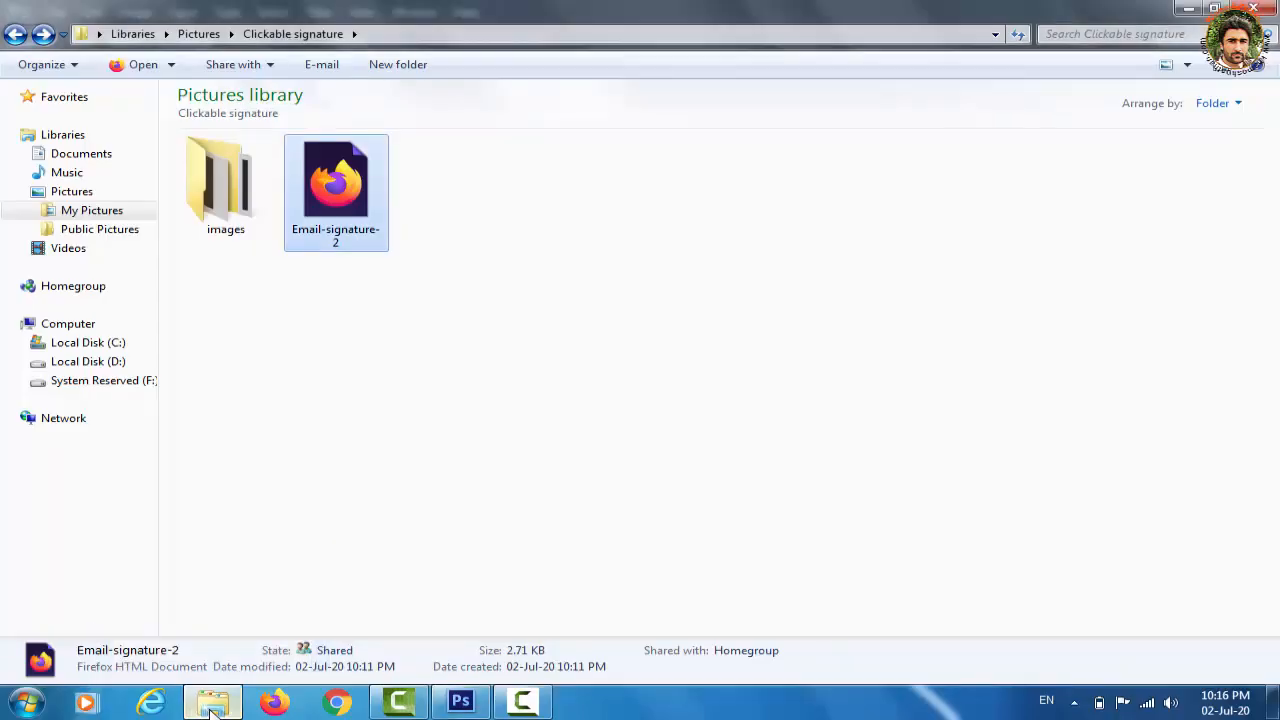
{"action": "left_click", "coordinate": [88, 250]}
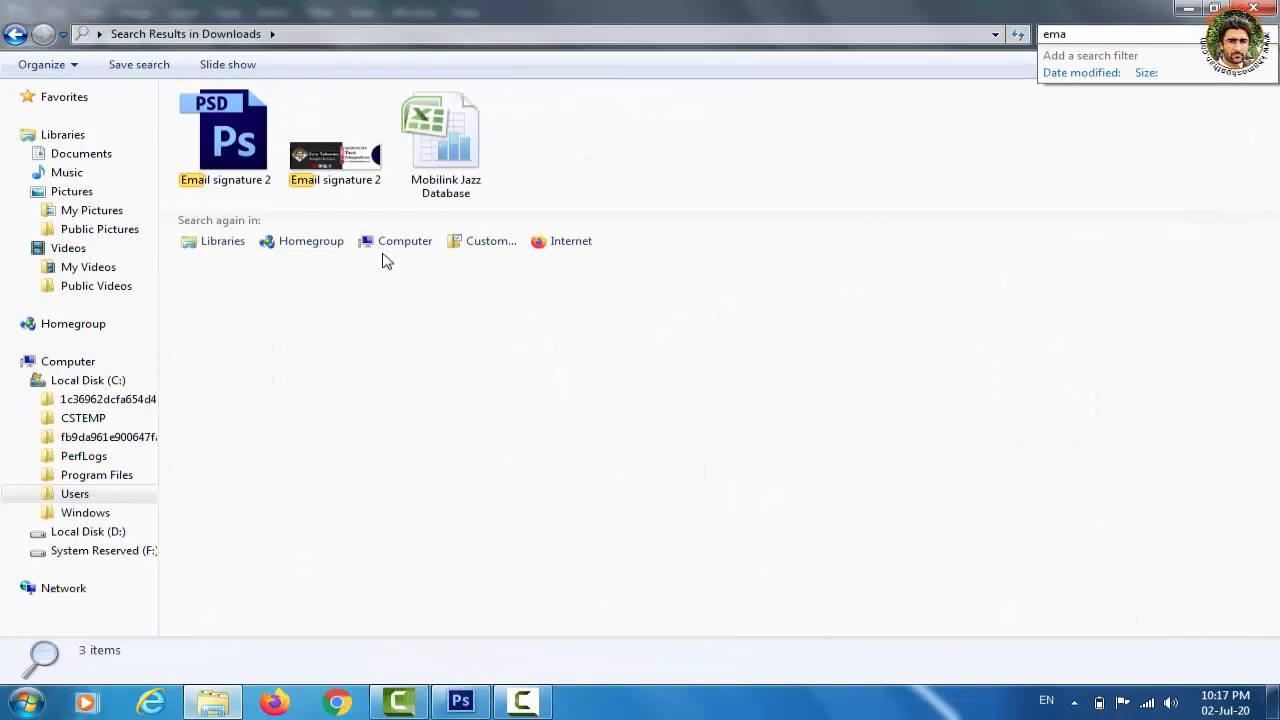
{"action": "left_click", "coordinate": [358, 168]}
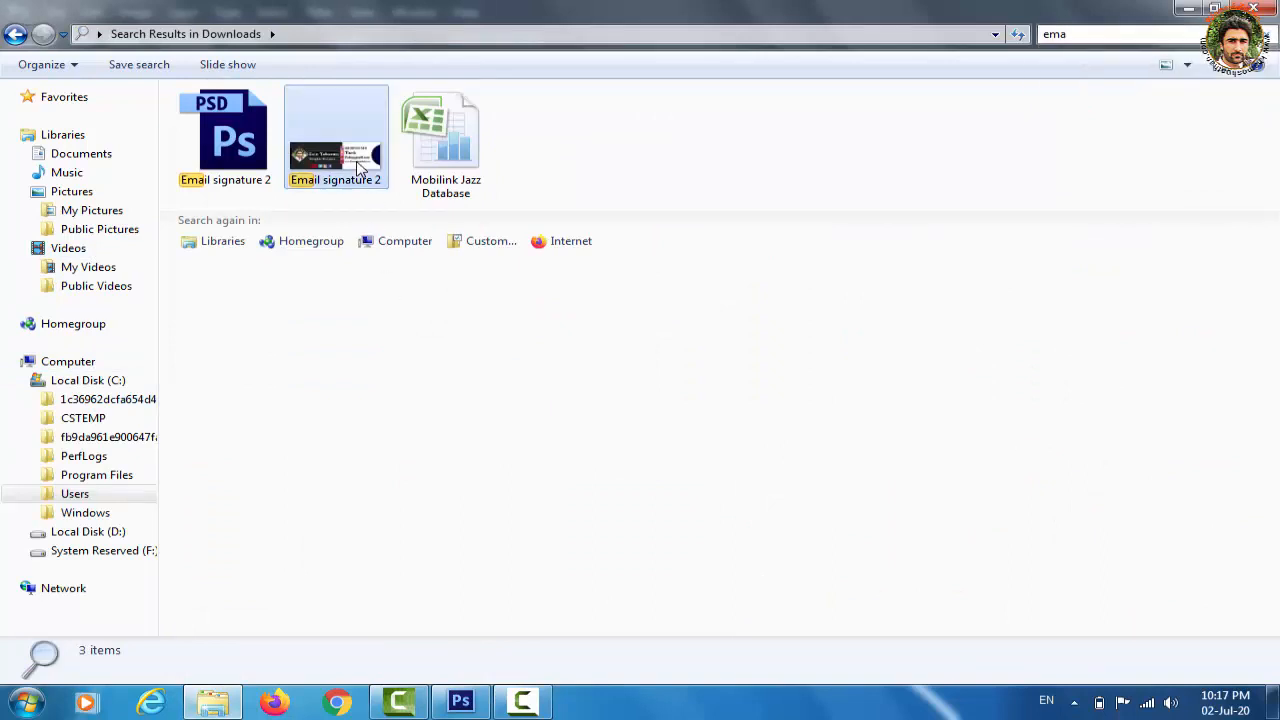
{"action": "double_click", "coordinate": [358, 168]}
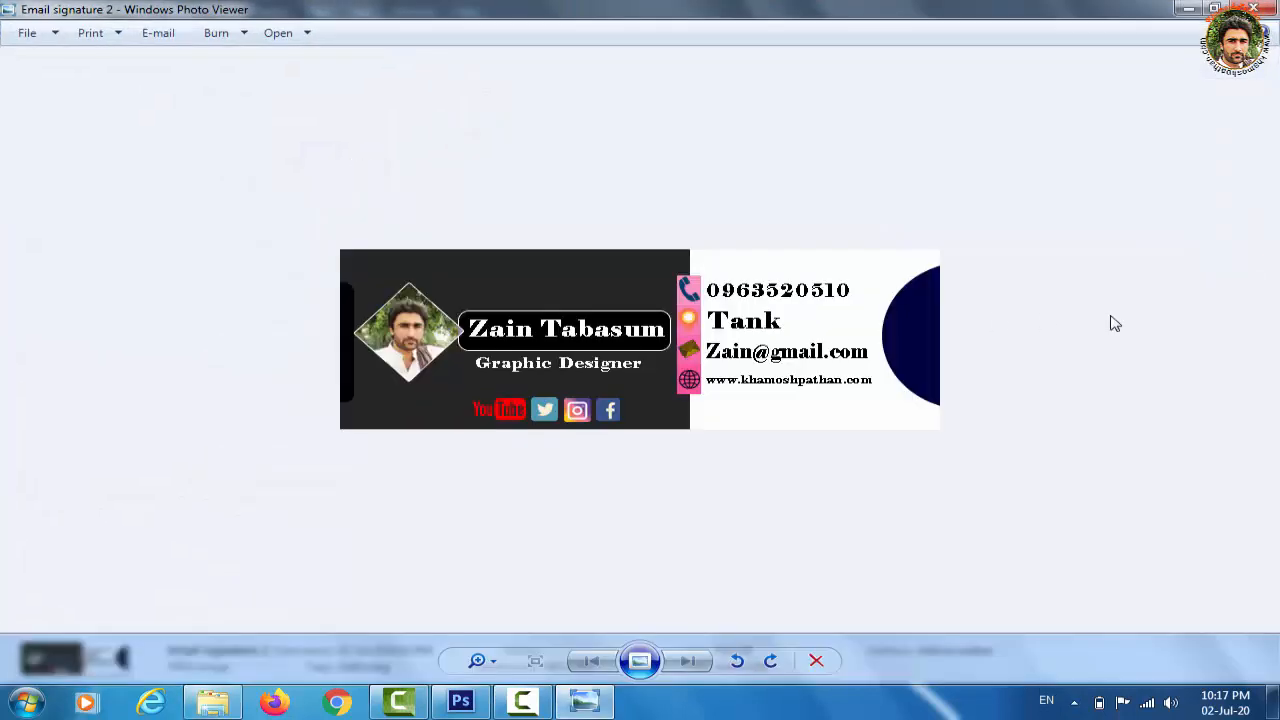
Close the preview and Explorer, then quit Photoshop, saving changes to Email signature 2.psd
{"action": "left_click", "coordinate": [1256, 9]}
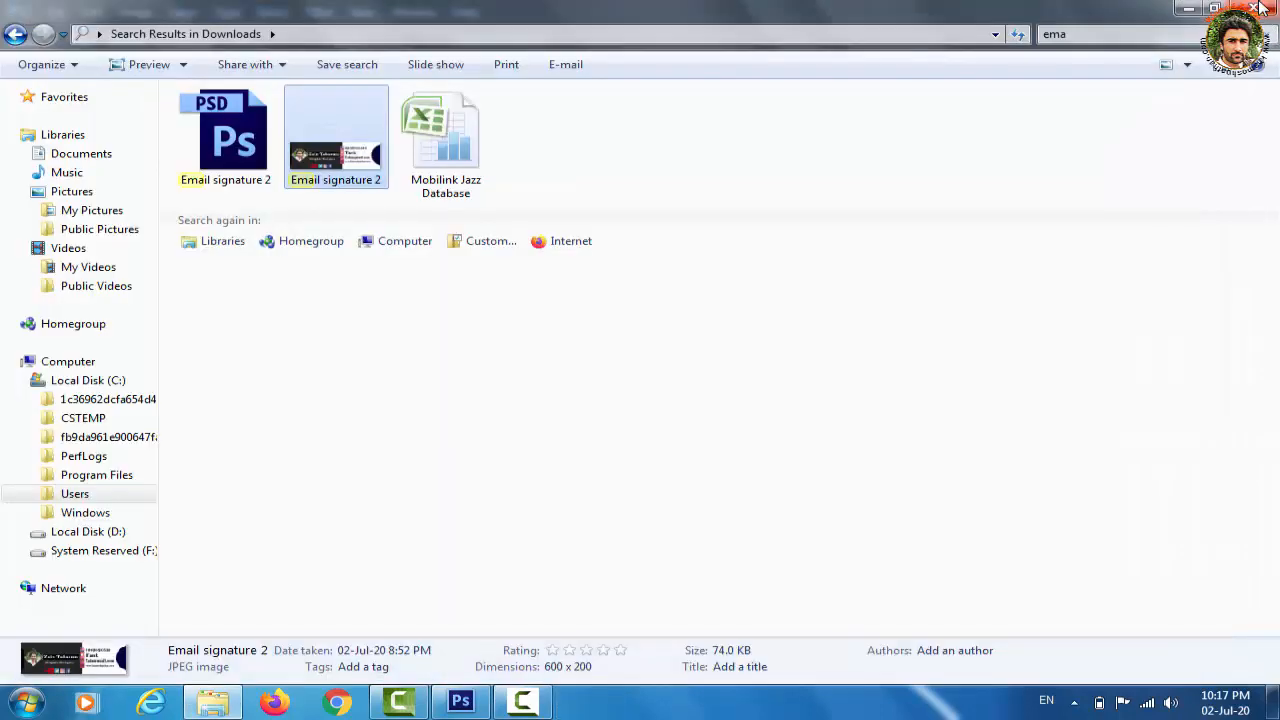
{"action": "left_click", "coordinate": [1260, 8]}
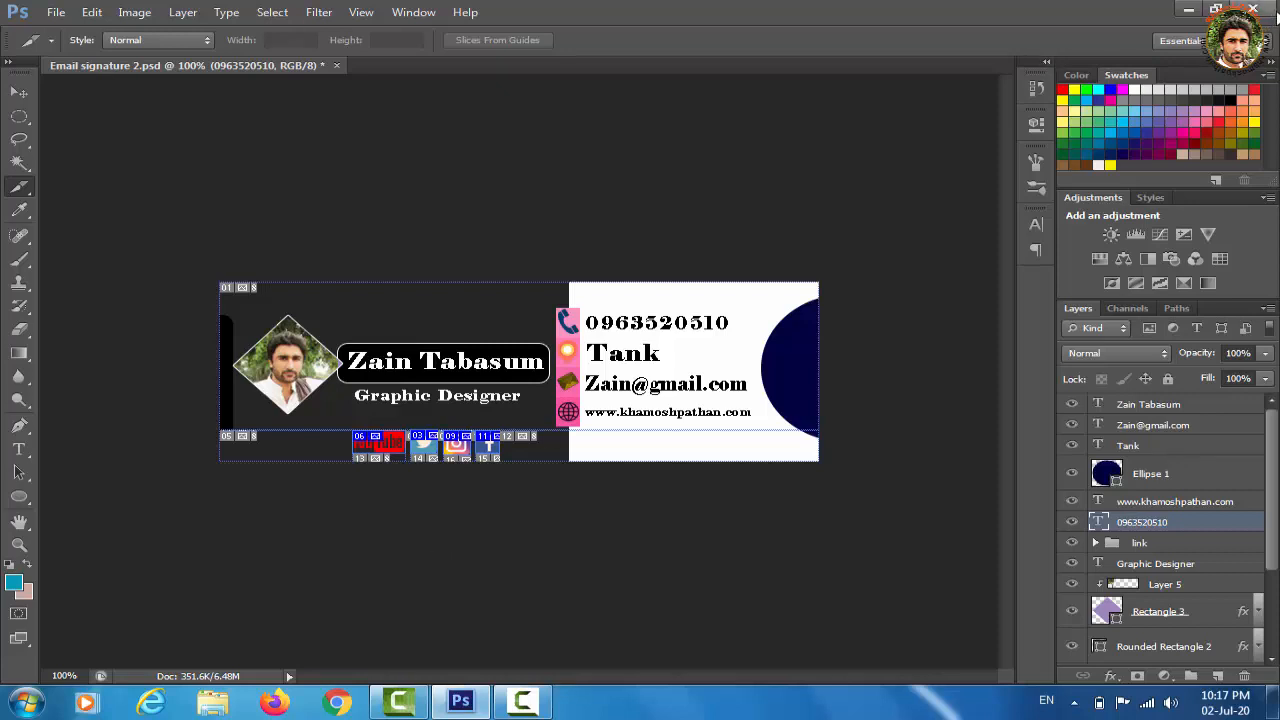
{"action": "left_click", "coordinate": [1263, 10]}
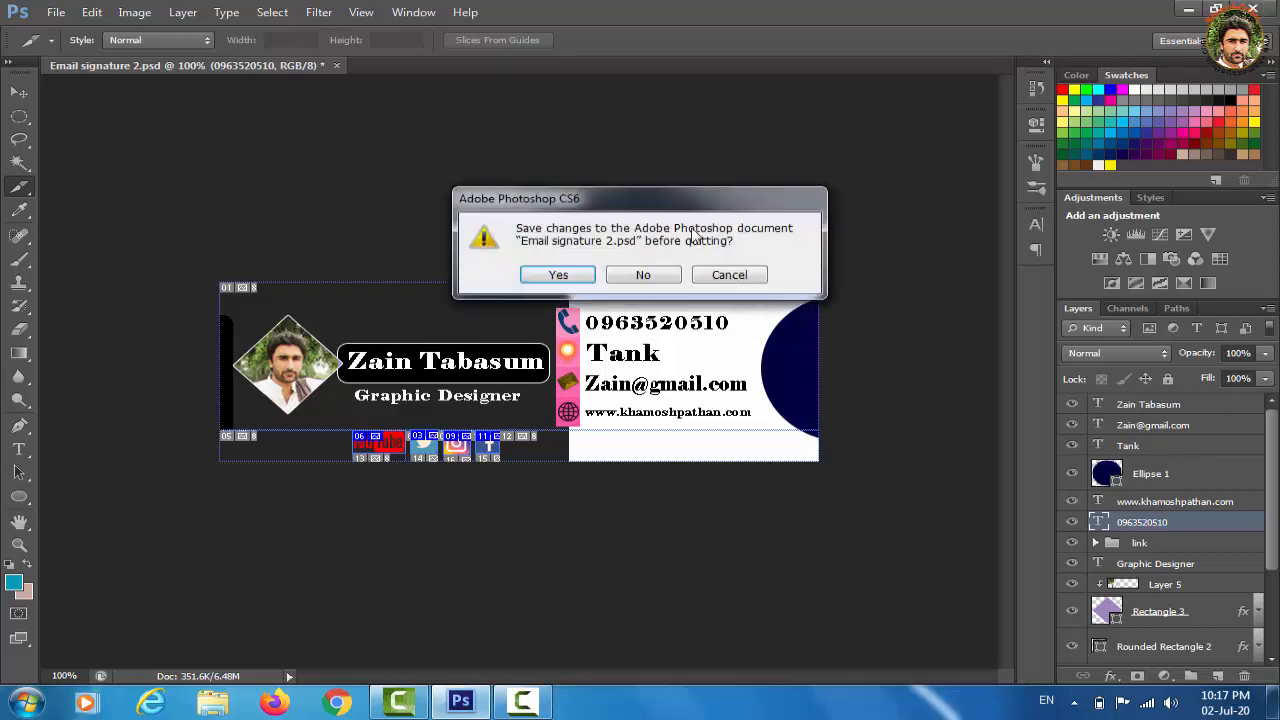
{"action": "left_click", "coordinate": [558, 276]}
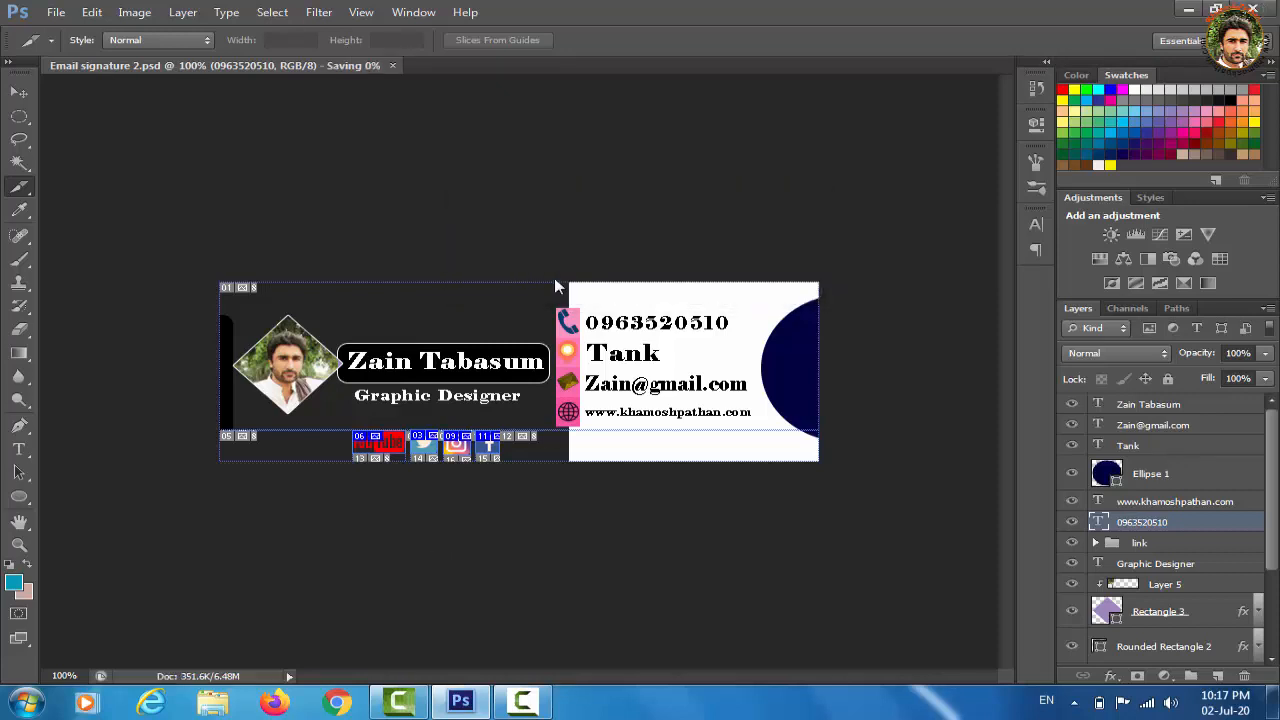